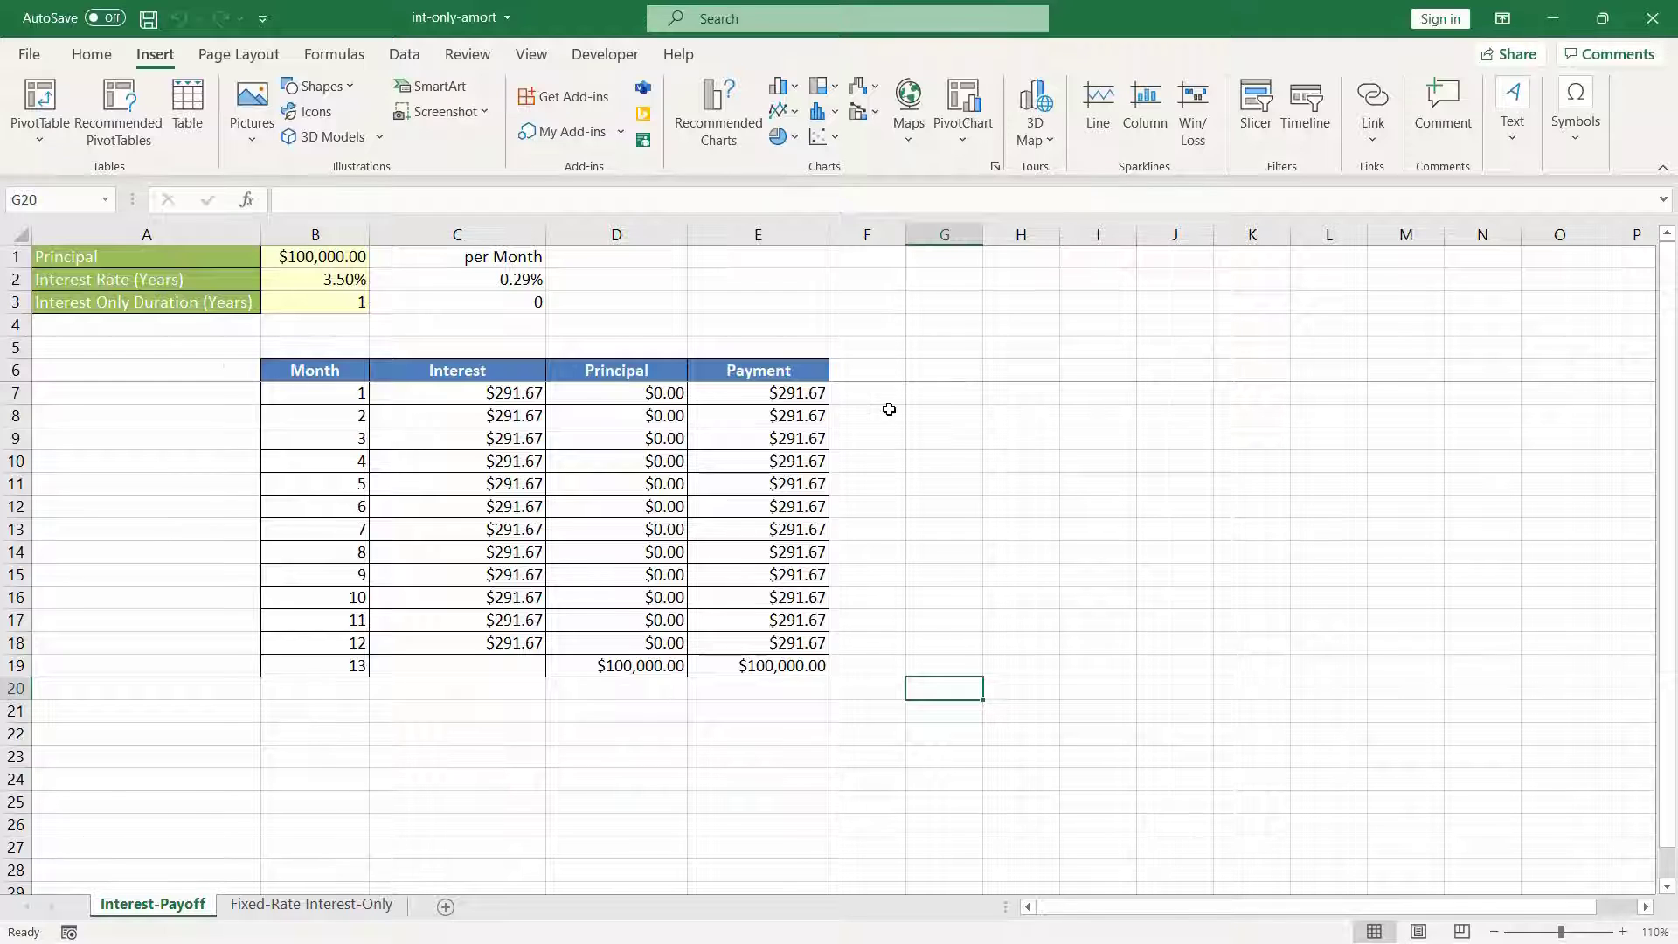
Step: Clear the schedule contents from row 7 to row 21 and the per-month values in C2:C3
{"action": "left_click_drag", "start_coordinate": [7, 393], "coordinate": [64, 705]}
{"action": "key", "text": "Delete"}
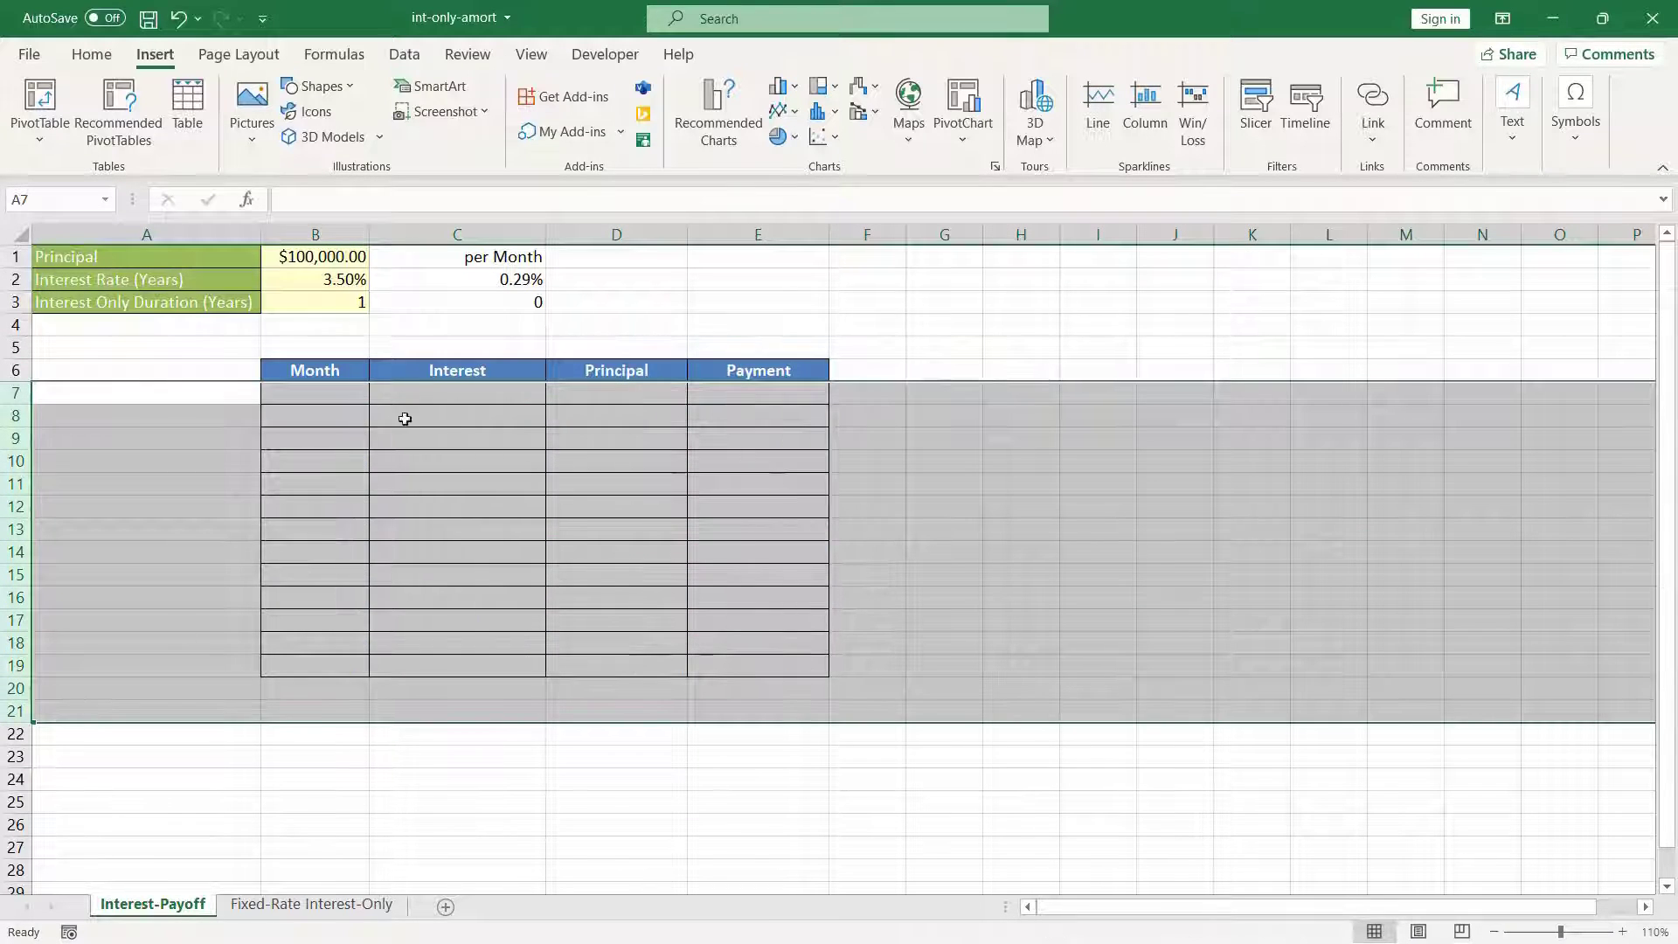
{"action": "left_click", "coordinate": [497, 298]}
{"action": "left_click", "coordinate": [497, 319]}
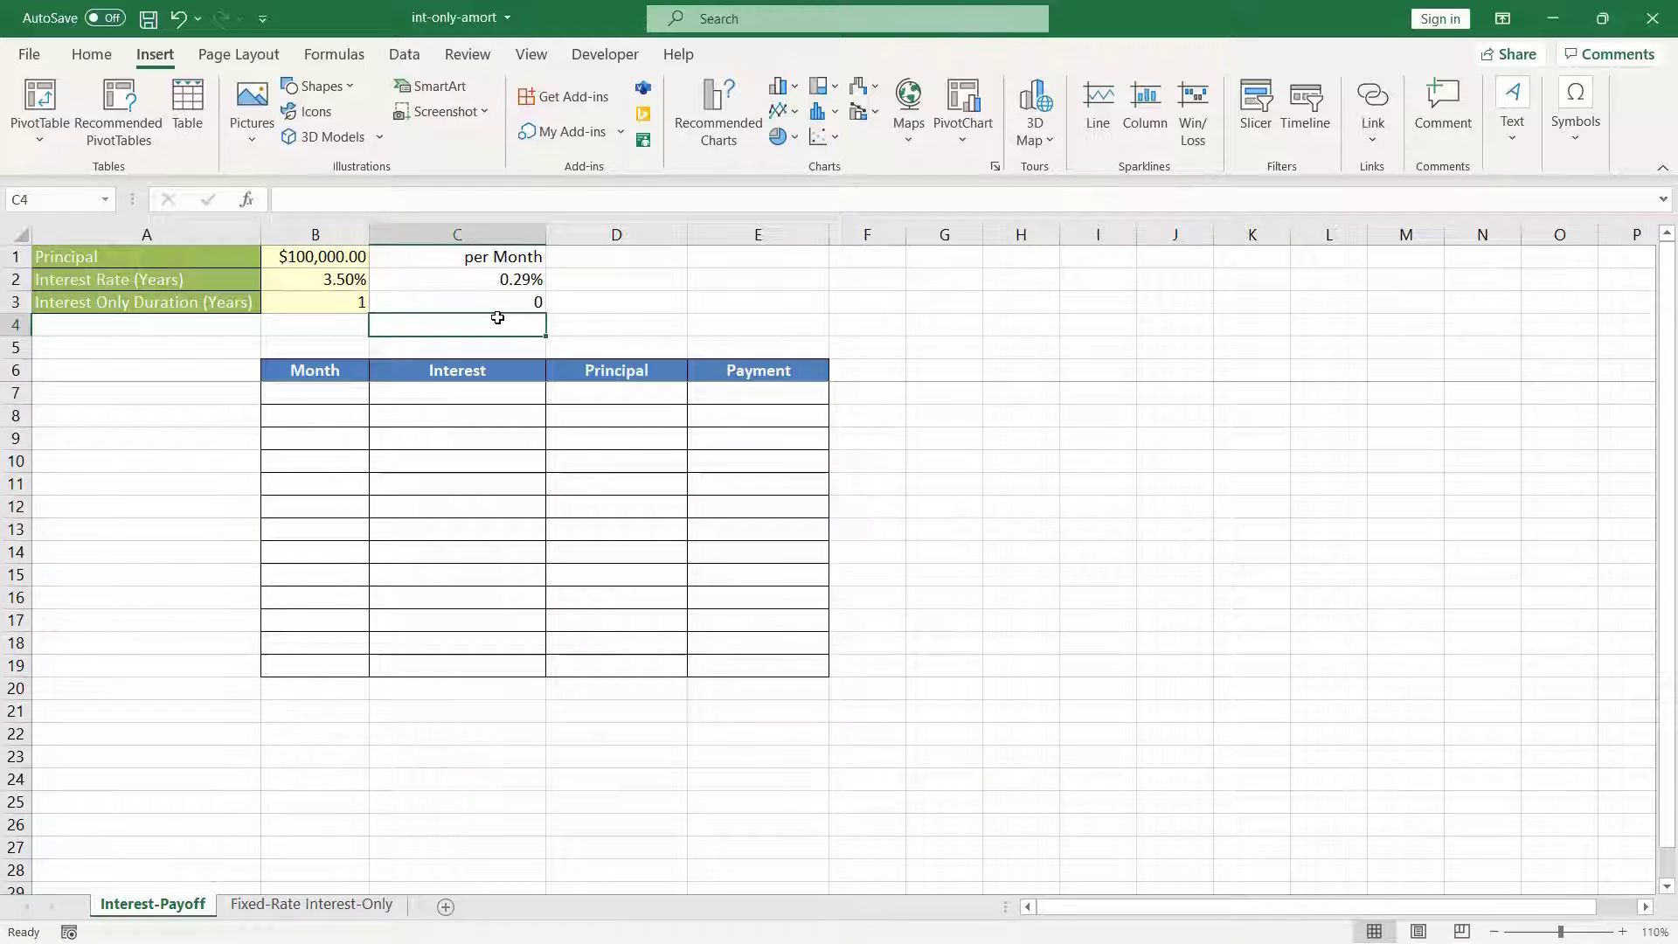
{"action": "left_click_drag", "start_coordinate": [499, 280], "coordinate": [500, 302]}
{"action": "key", "text": "Delete"}
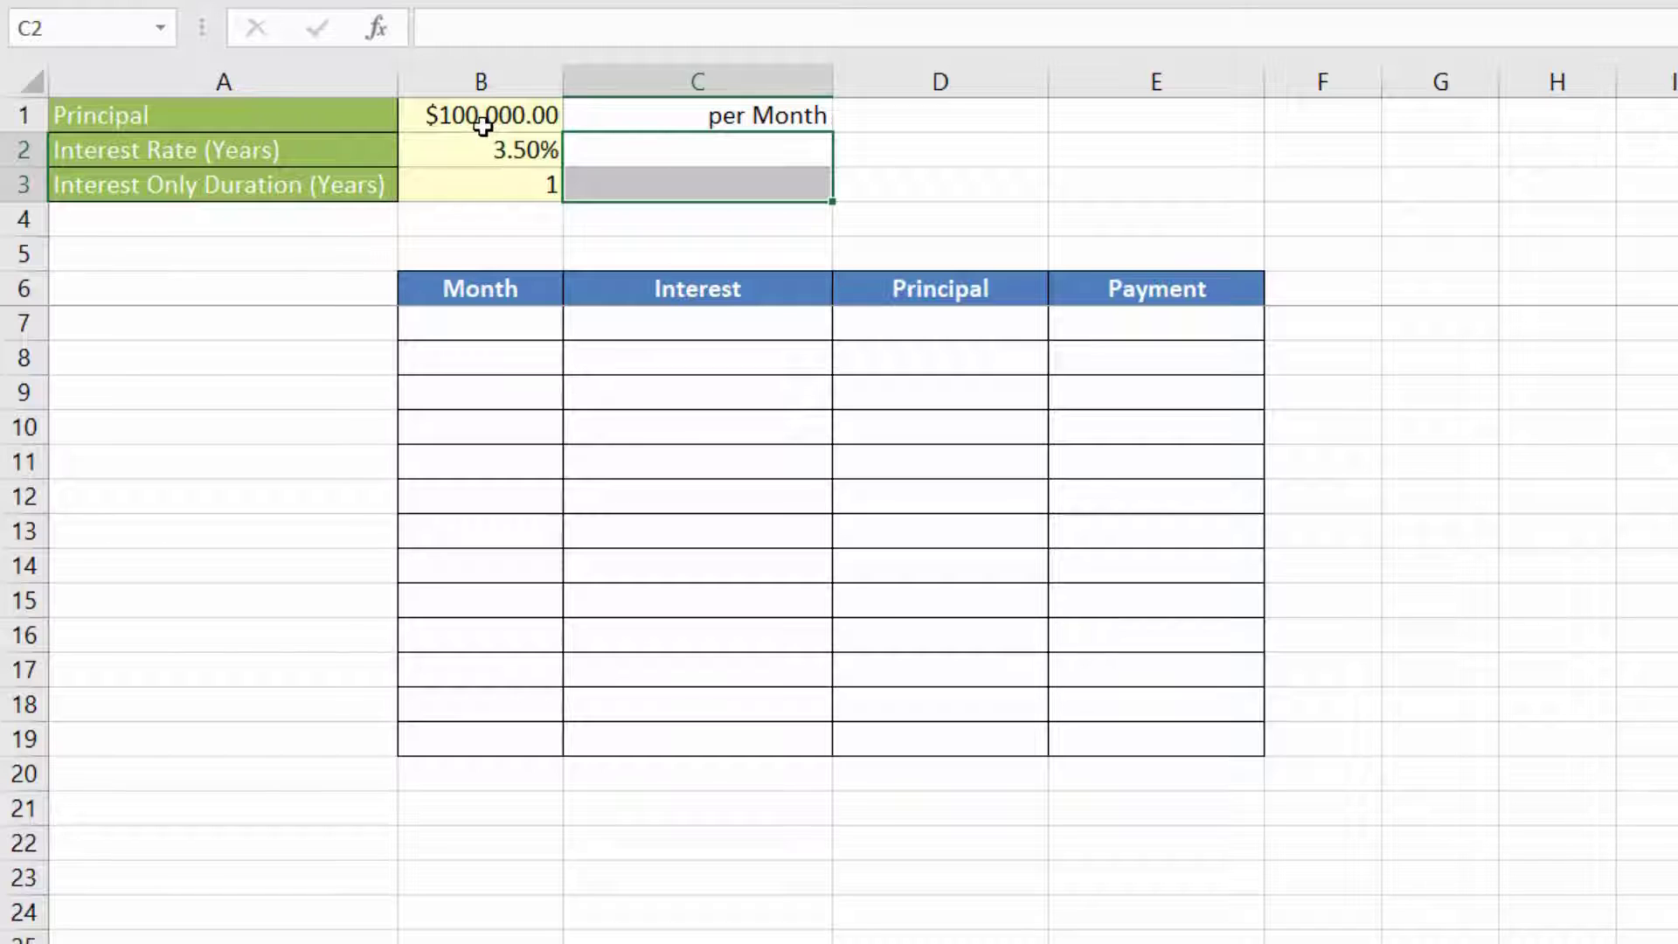
Step: Calculate the monthly interest rate in C2 with the formula =B2/12
{"action": "double_click", "coordinate": [593, 152]}
{"action": "type", "text": "="}
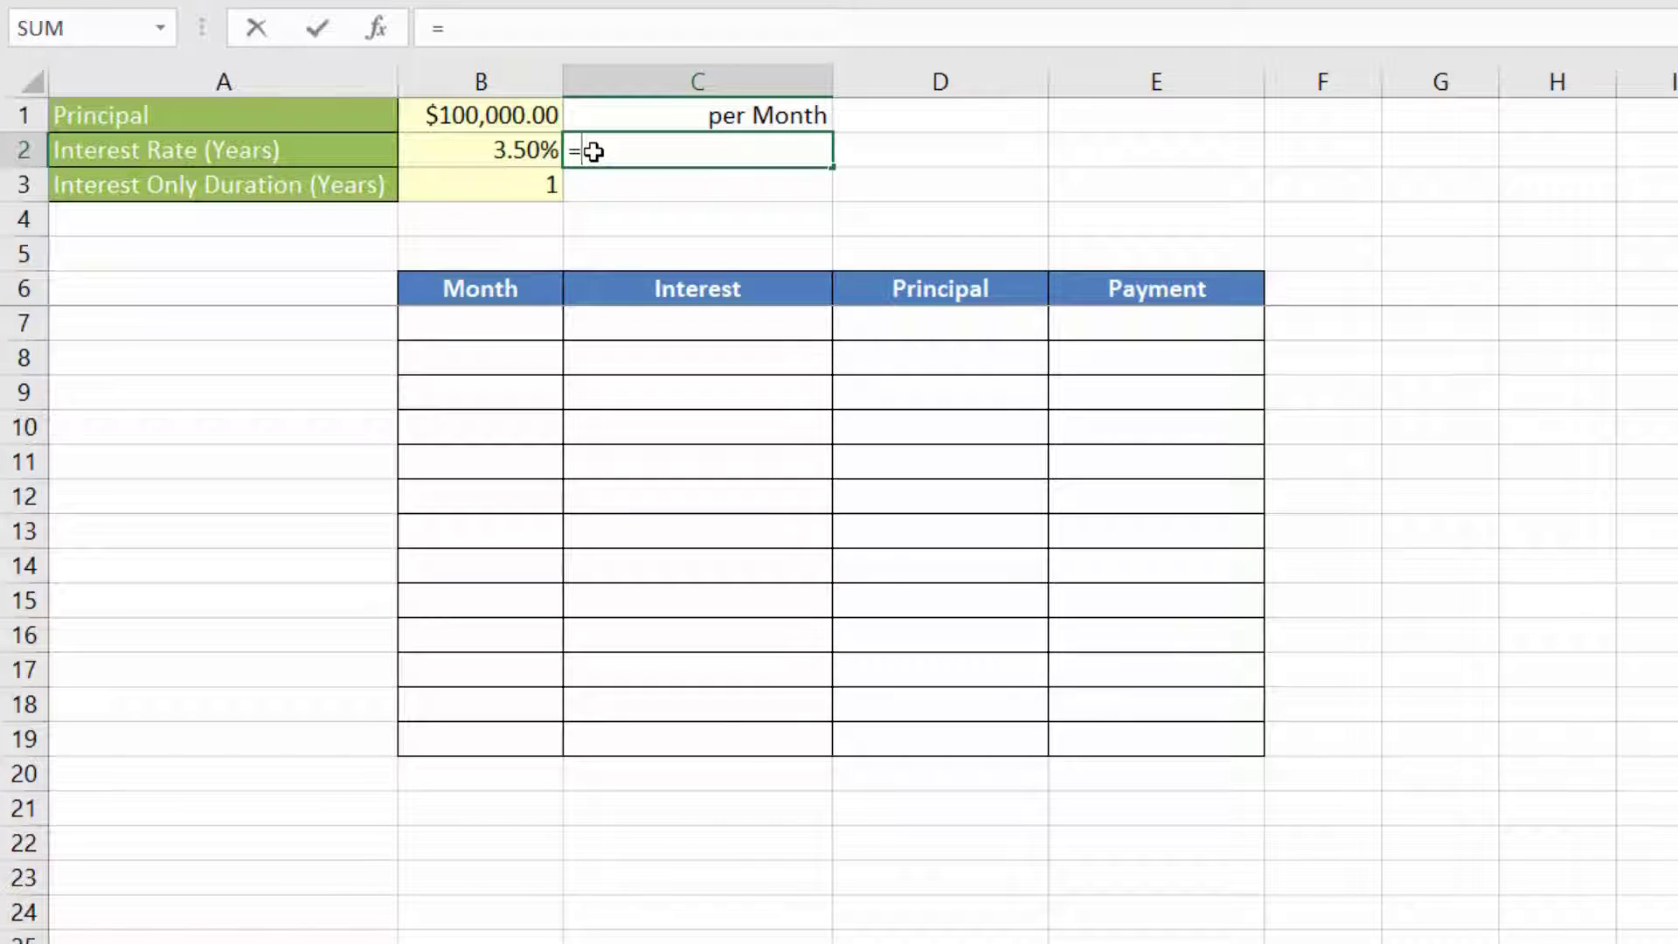
{"action": "left_click", "coordinate": [511, 154]}
{"action": "type", "text": "/12"}
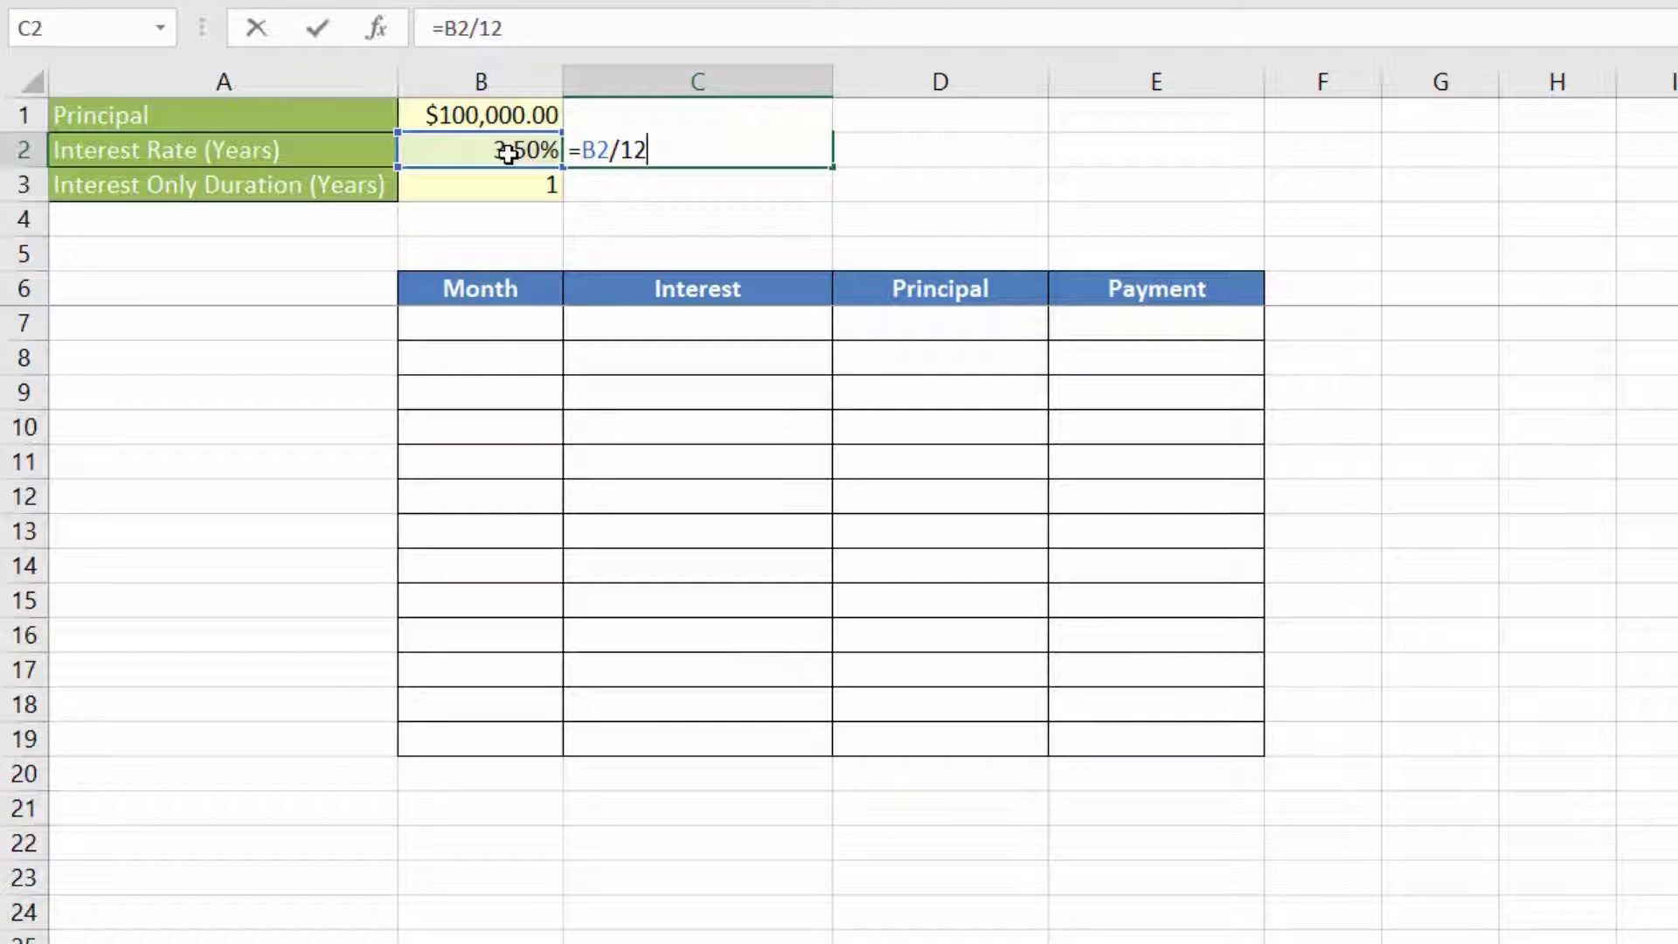
{"action": "key", "text": "Return"}
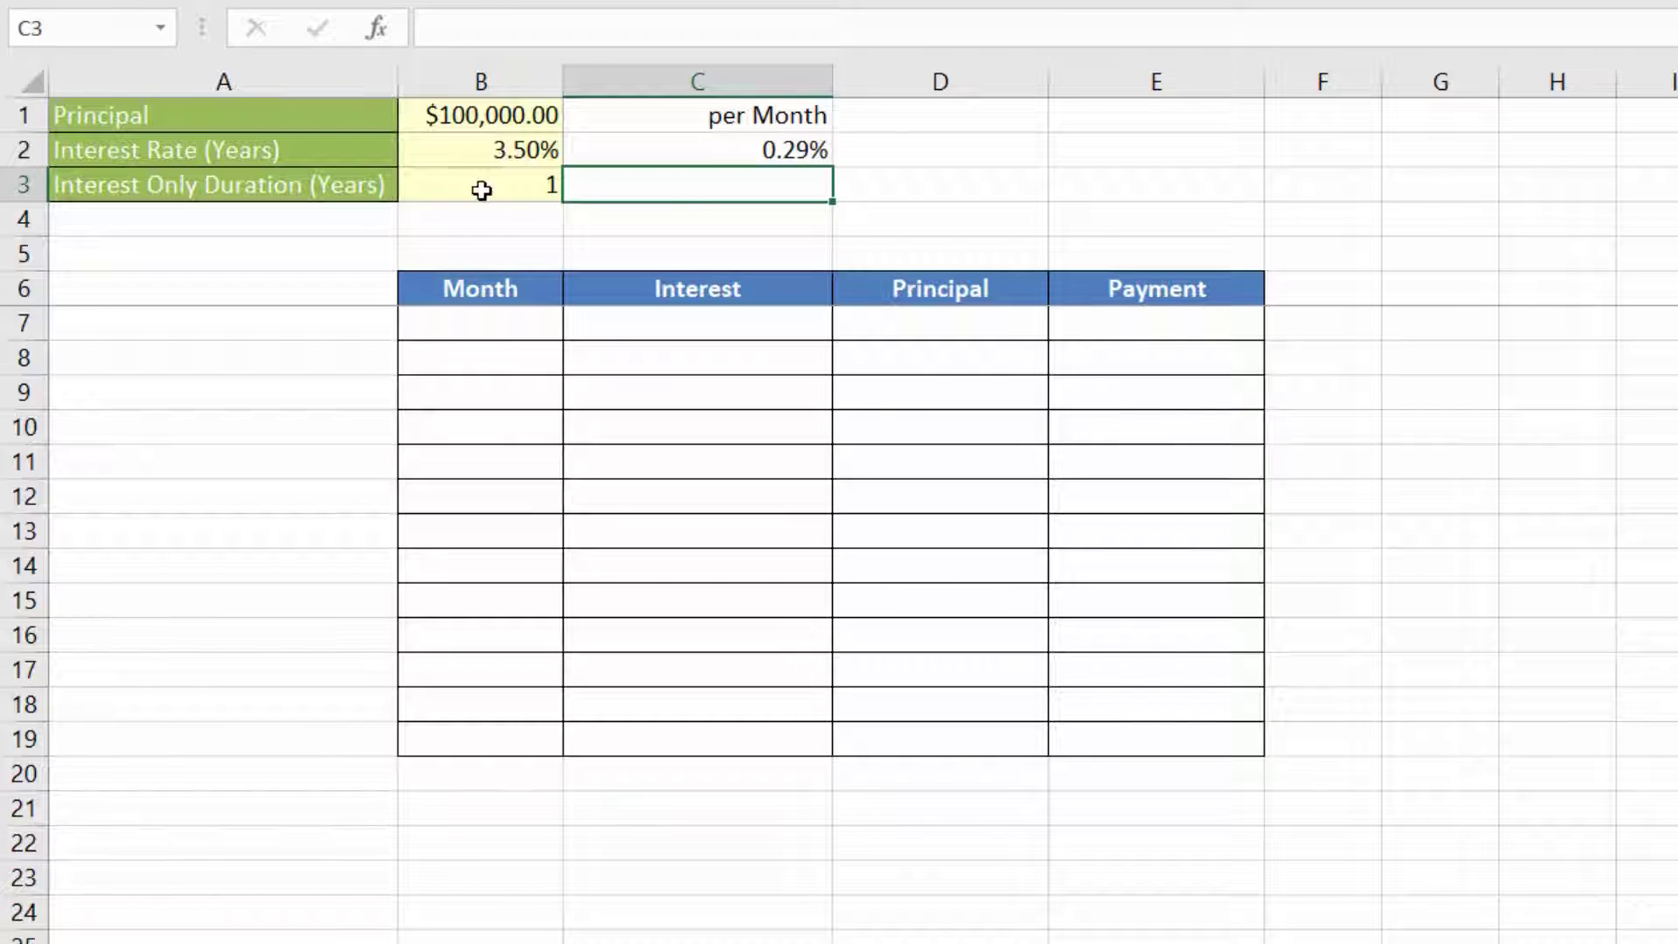
Step: Calculate the interest-only duration in months in C3 with the formula =B3*12
{"action": "type", "text": "="}
{"action": "left_click", "coordinate": [494, 189]}
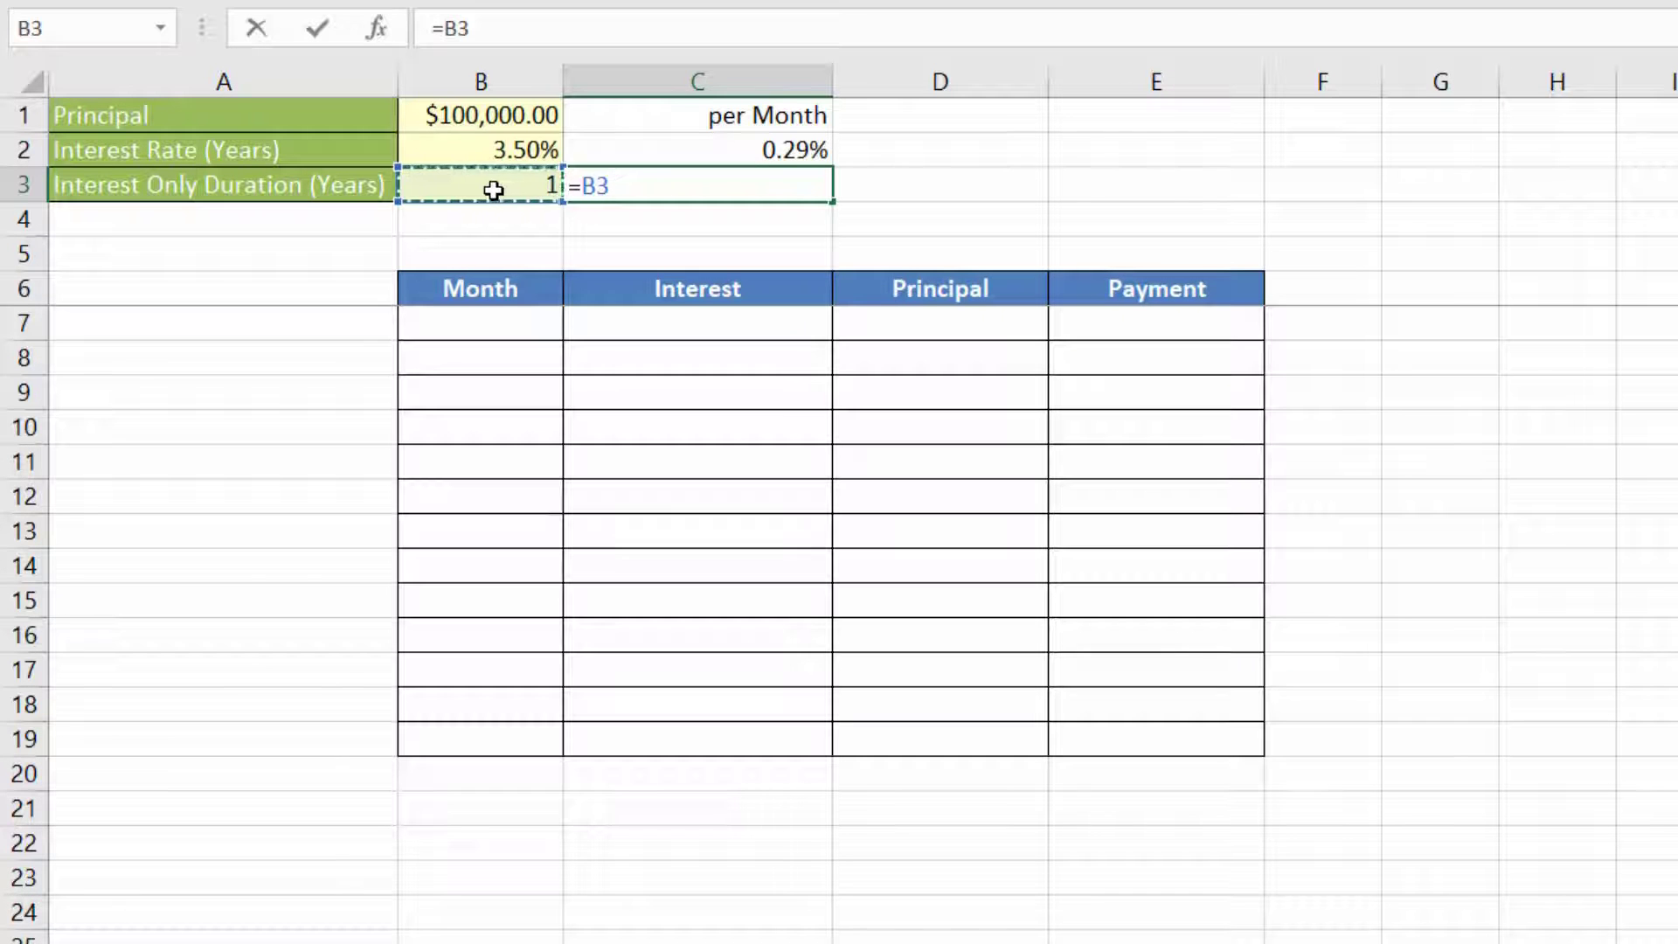
{"action": "key", "text": "alt+Return"}
{"action": "type", "text": "*12"}
{"action": "key", "text": "Return"}
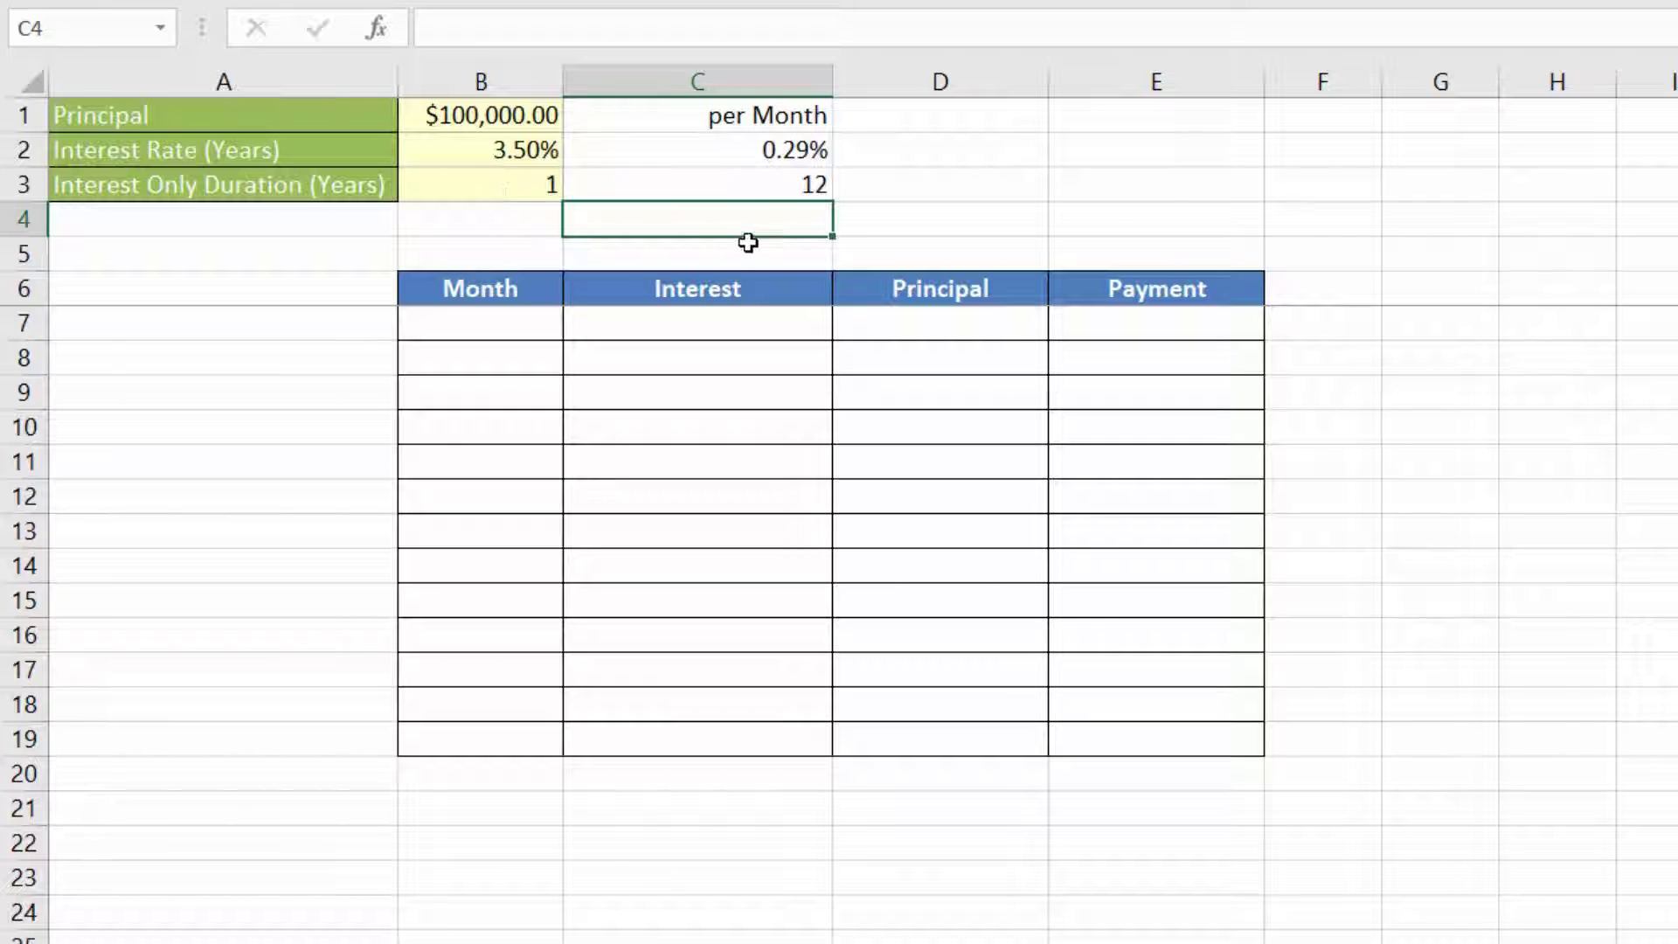
{"action": "left_click", "coordinate": [762, 187]}
Step: Number months 1 to 12 in B7:B18 by extending 1, 2, 3 down the column, and clear them again
{"action": "left_click", "coordinate": [499, 319]}
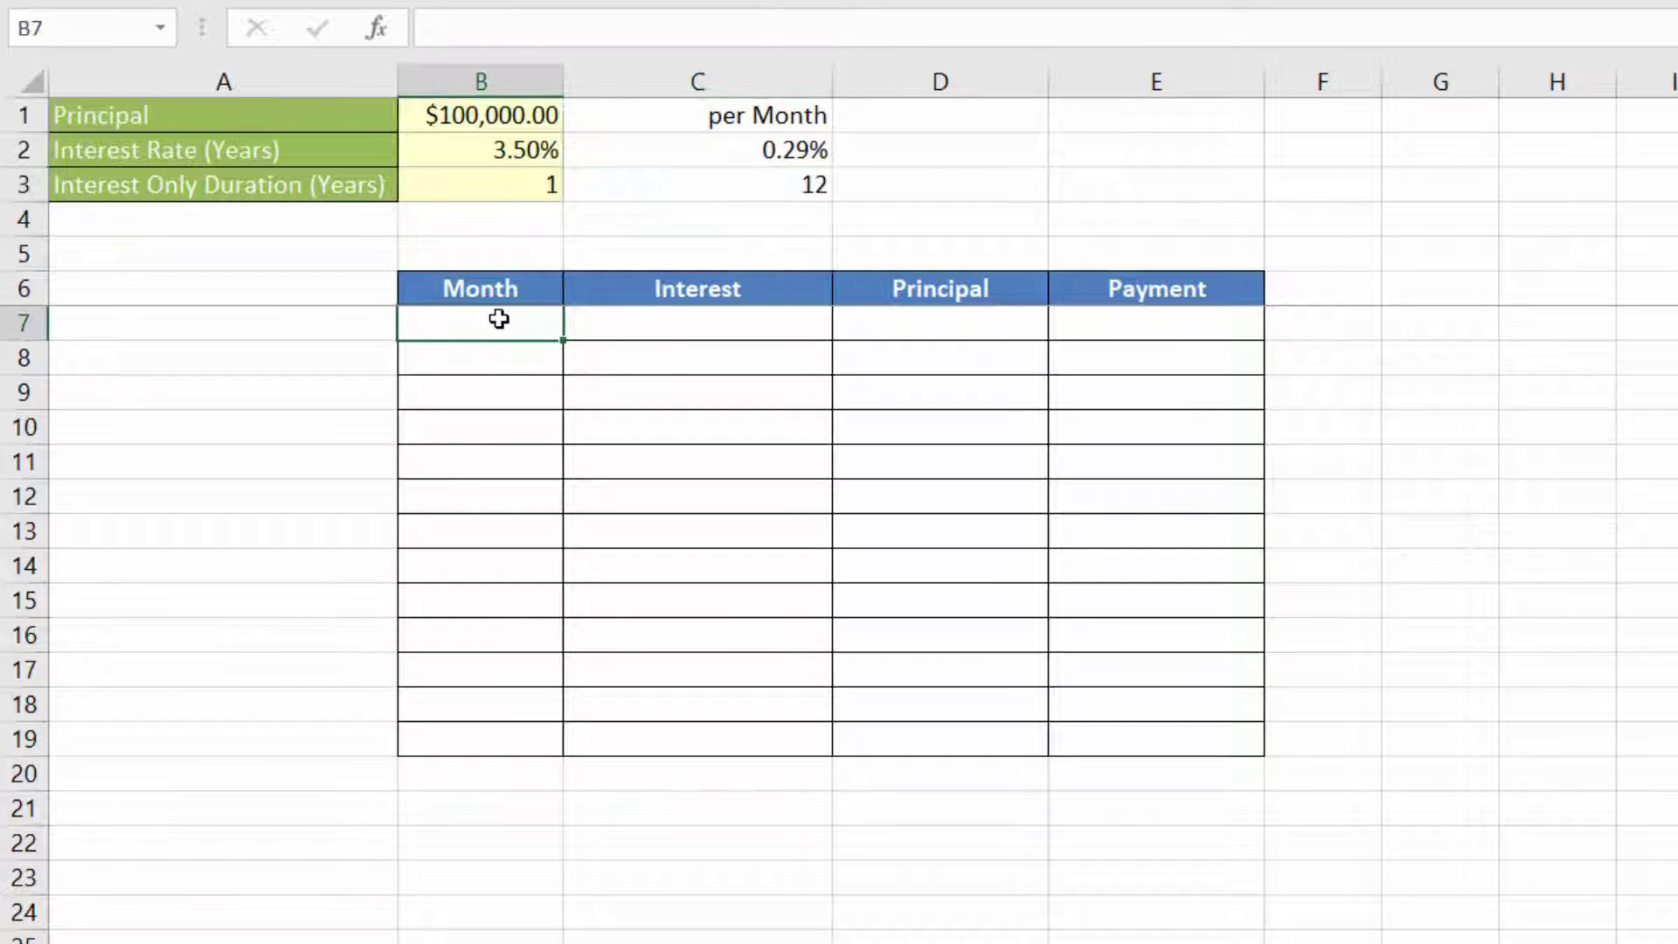
{"action": "type", "text": "1"}
{"action": "key", "text": "Return"}
{"action": "type", "text": "2"}
{"action": "key", "text": "Return"}
{"action": "type", "text": "3"}
{"action": "key", "text": "Return"}
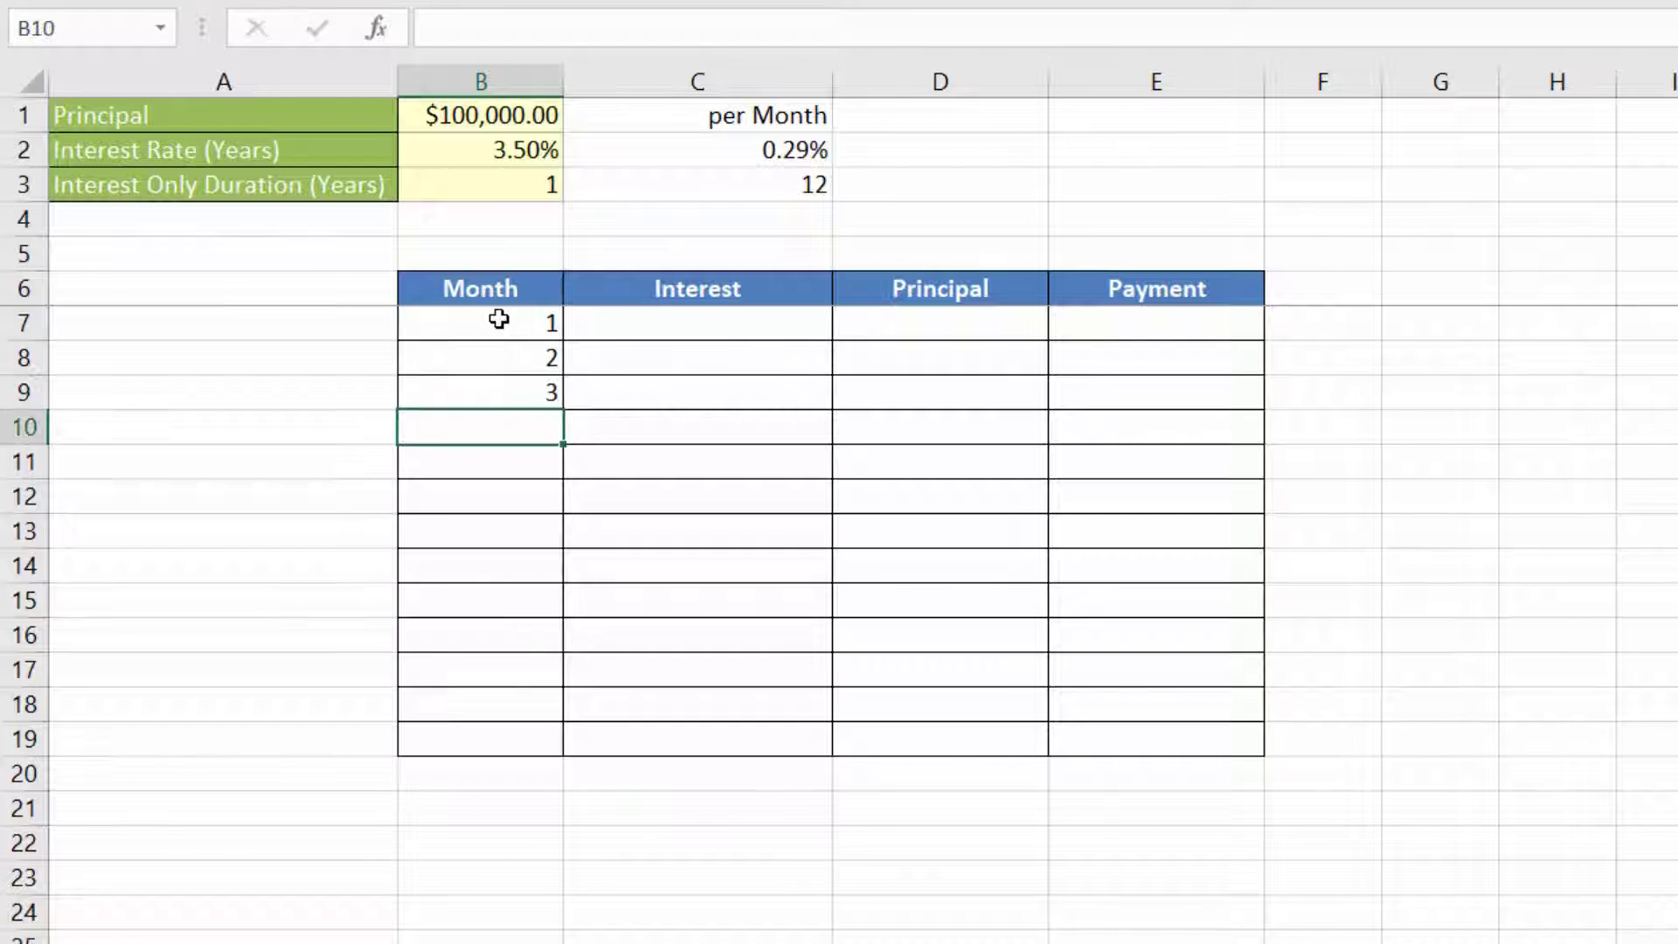
{"action": "left_click_drag", "start_coordinate": [497, 320], "coordinate": [535, 715]}
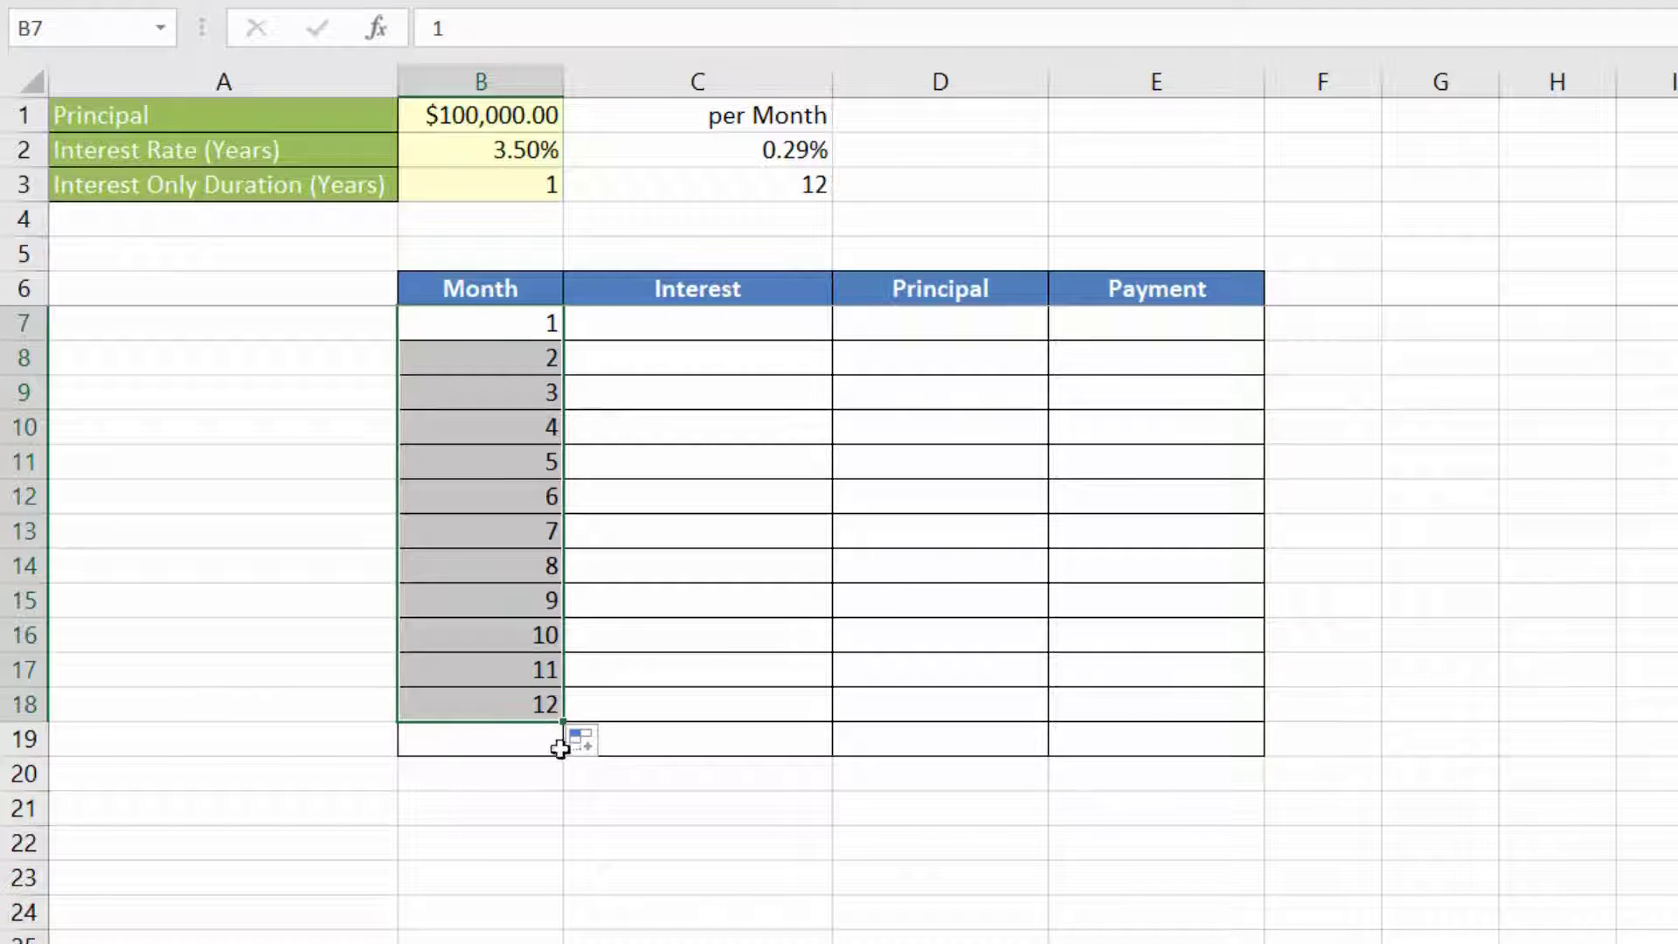
{"action": "left_click_drag", "start_coordinate": [521, 330], "coordinate": [525, 719]}
{"action": "key", "text": "Delete"}
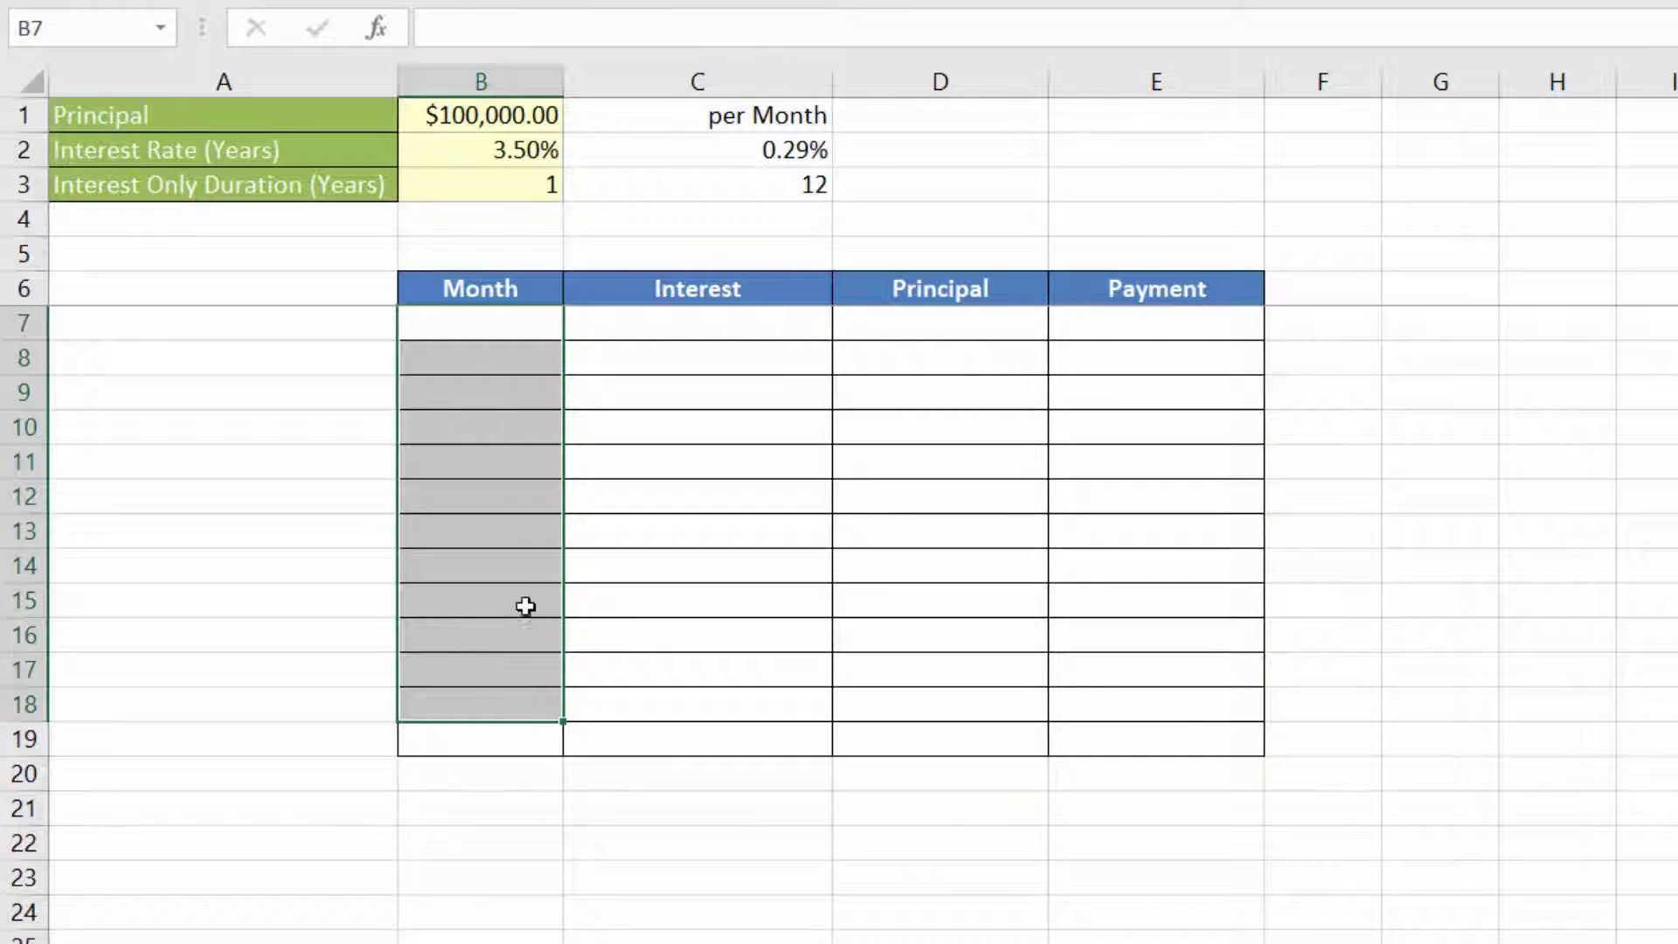
Step: Enter 1 in B7 and fill a linear series down the Month column with step value 1, up to 13
{"action": "left_click", "coordinate": [497, 316]}
{"action": "type", "text": "1"}
{"action": "key", "text": "ctrl+Return"}
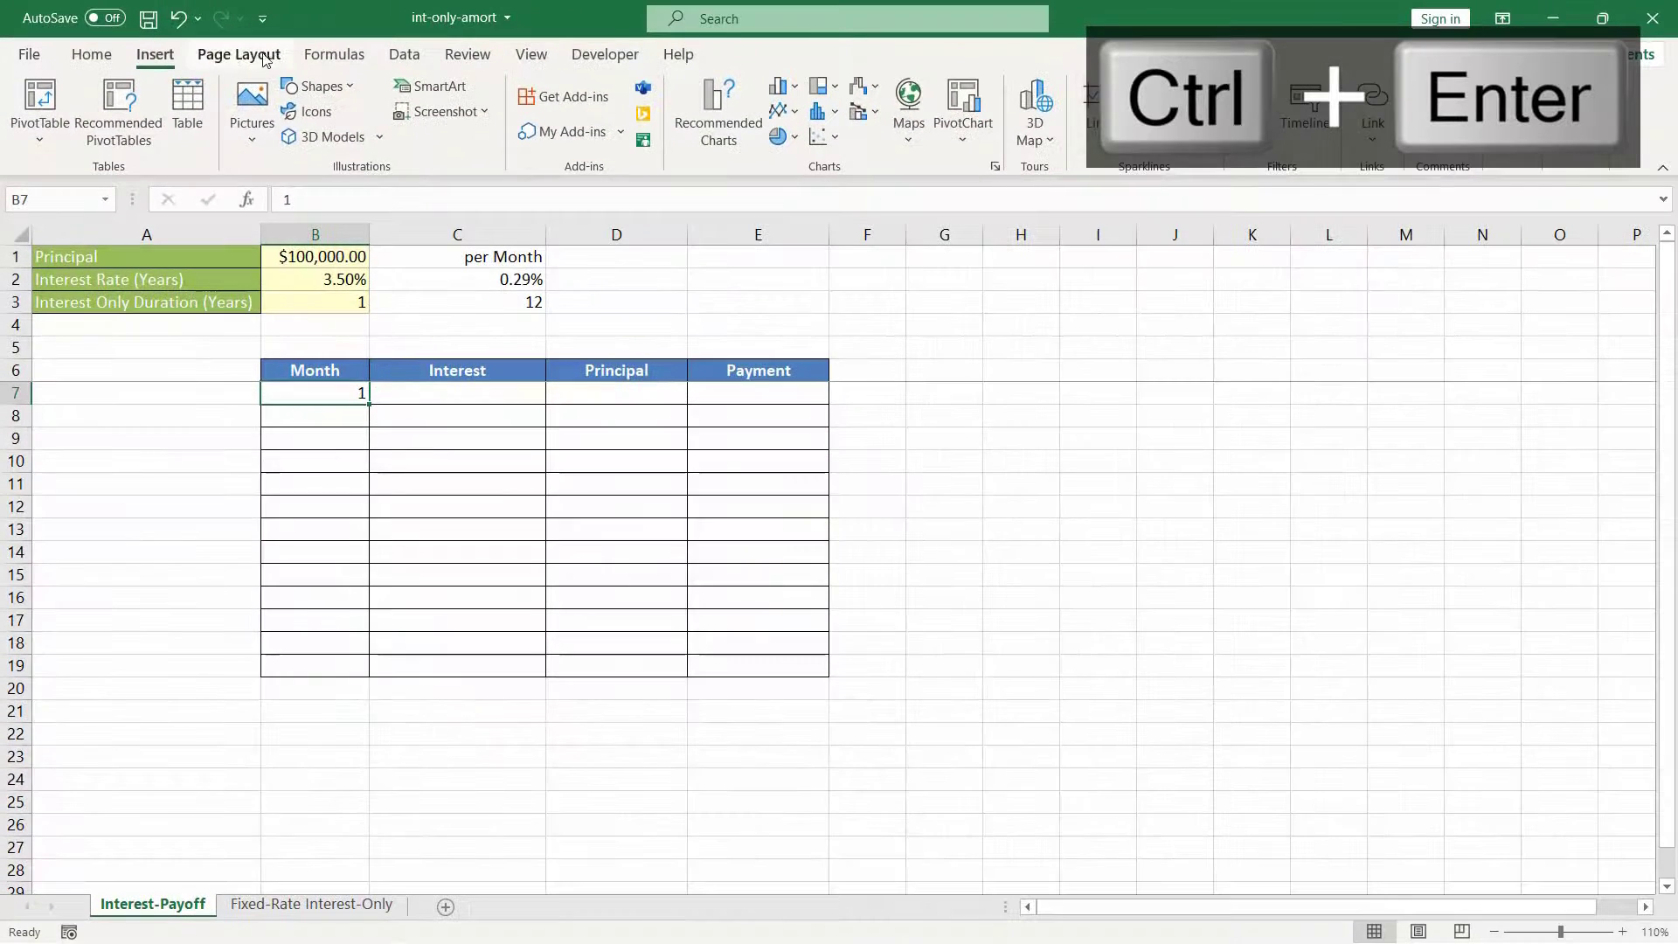
{"action": "left_click", "coordinate": [92, 54]}
{"action": "left_click", "coordinate": [1308, 111]}
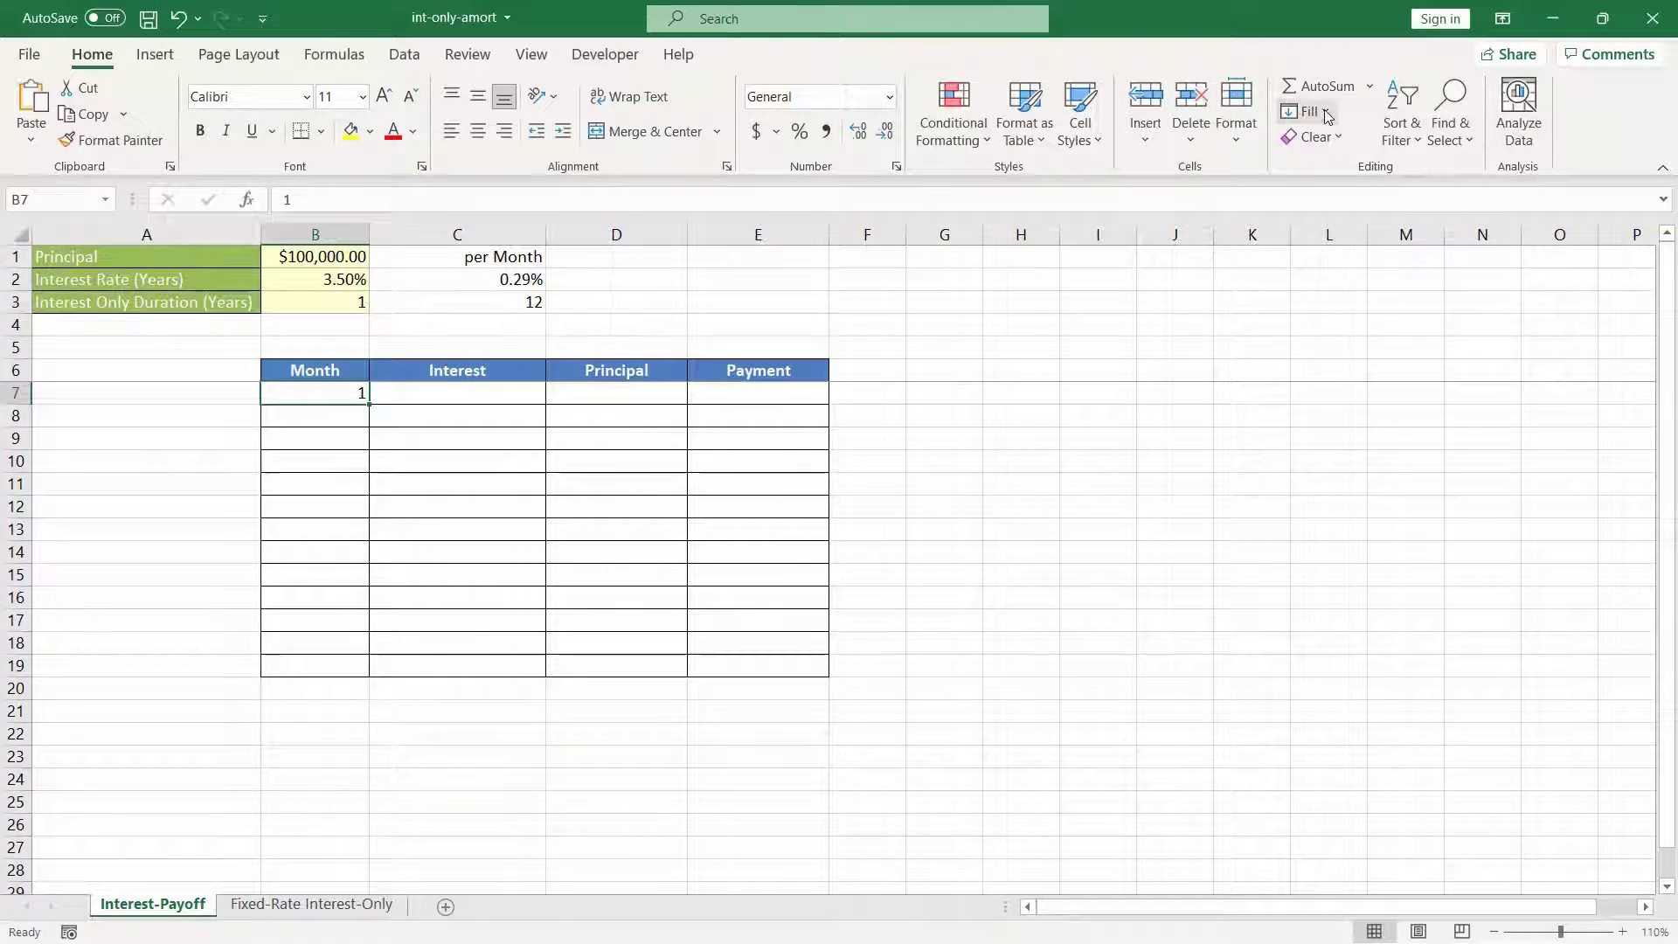
{"action": "left_click", "coordinate": [1352, 302]}
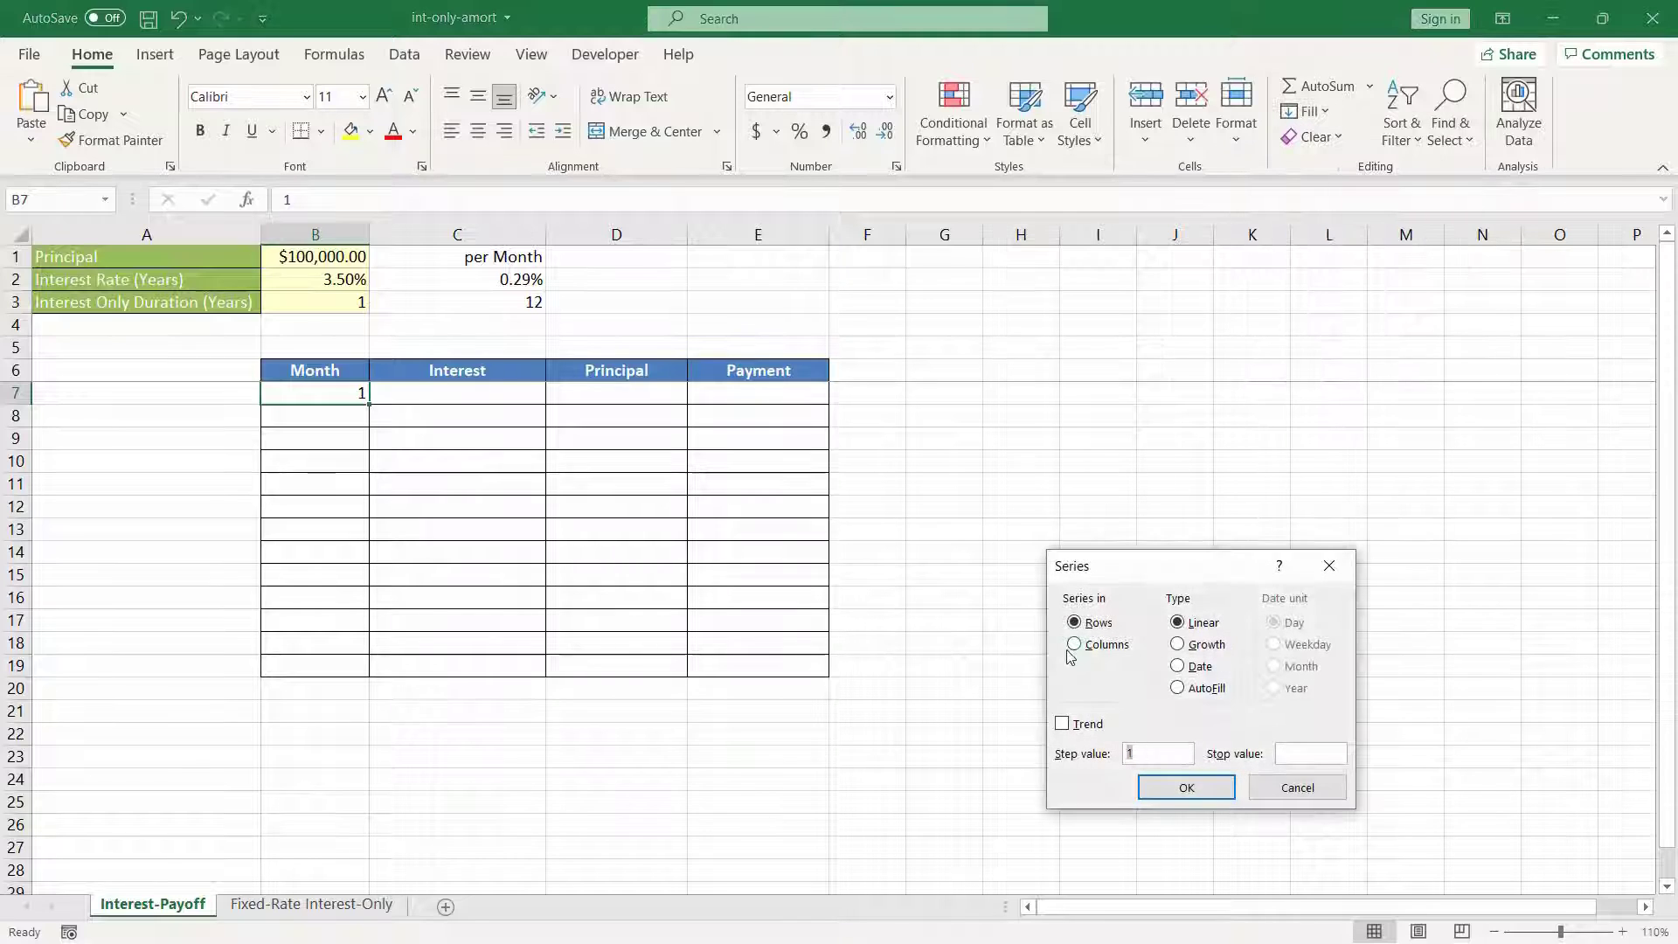
{"action": "left_click", "coordinate": [1079, 650]}
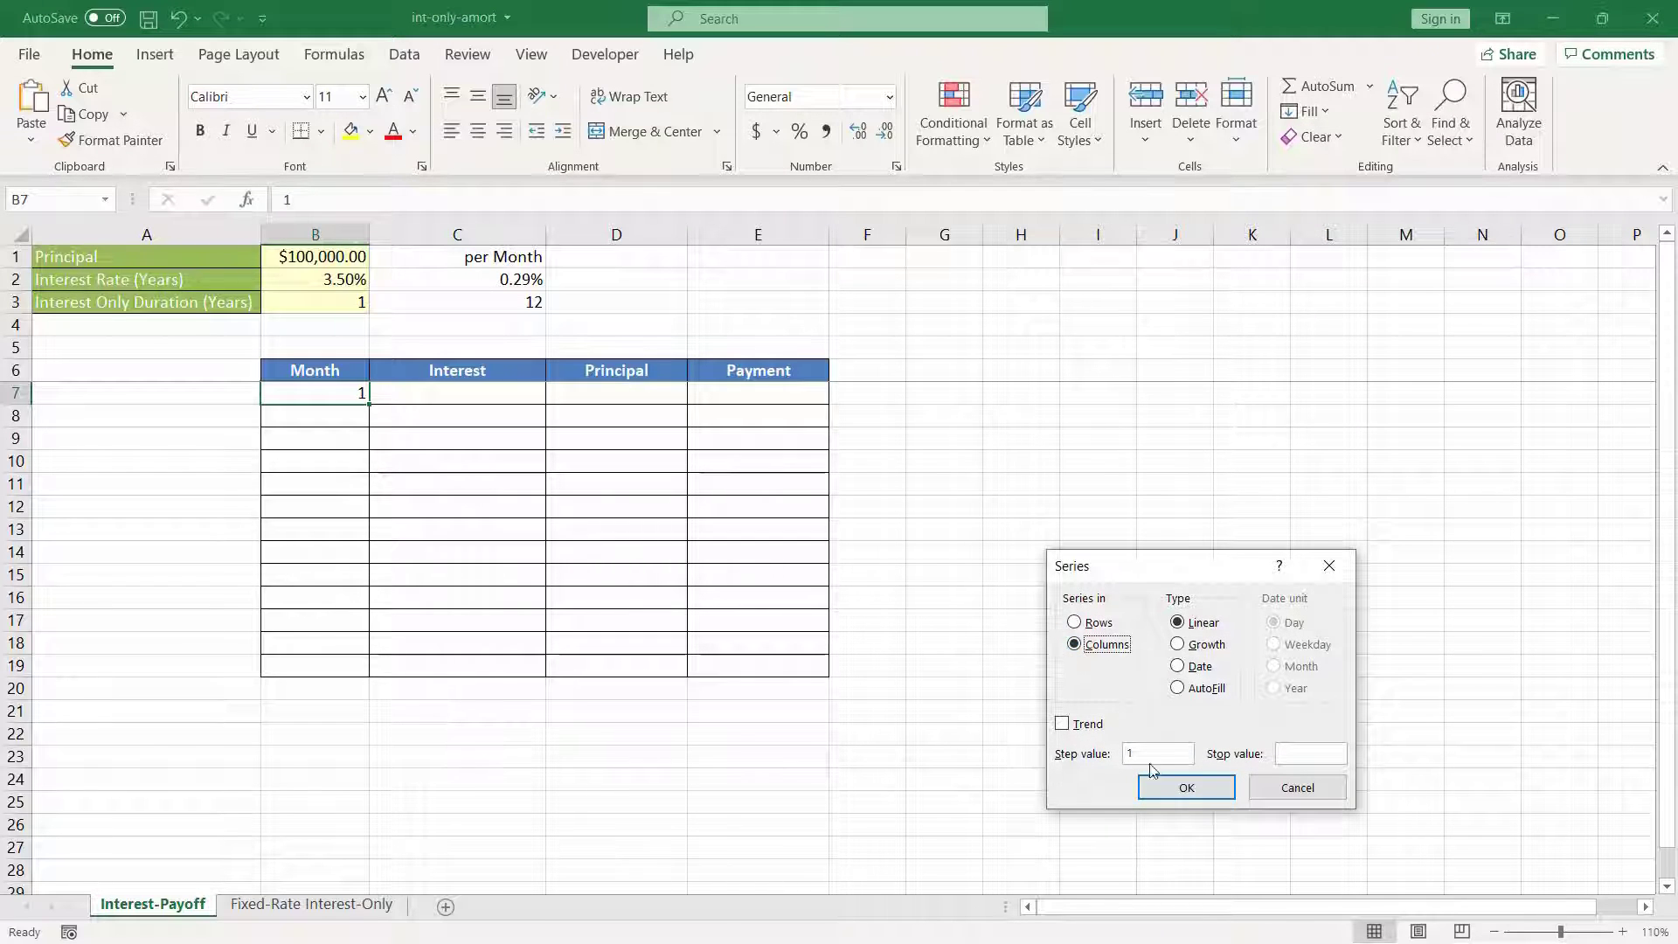
{"action": "left_click", "coordinate": [1305, 753]}
{"action": "left_click", "coordinate": [1186, 788]}
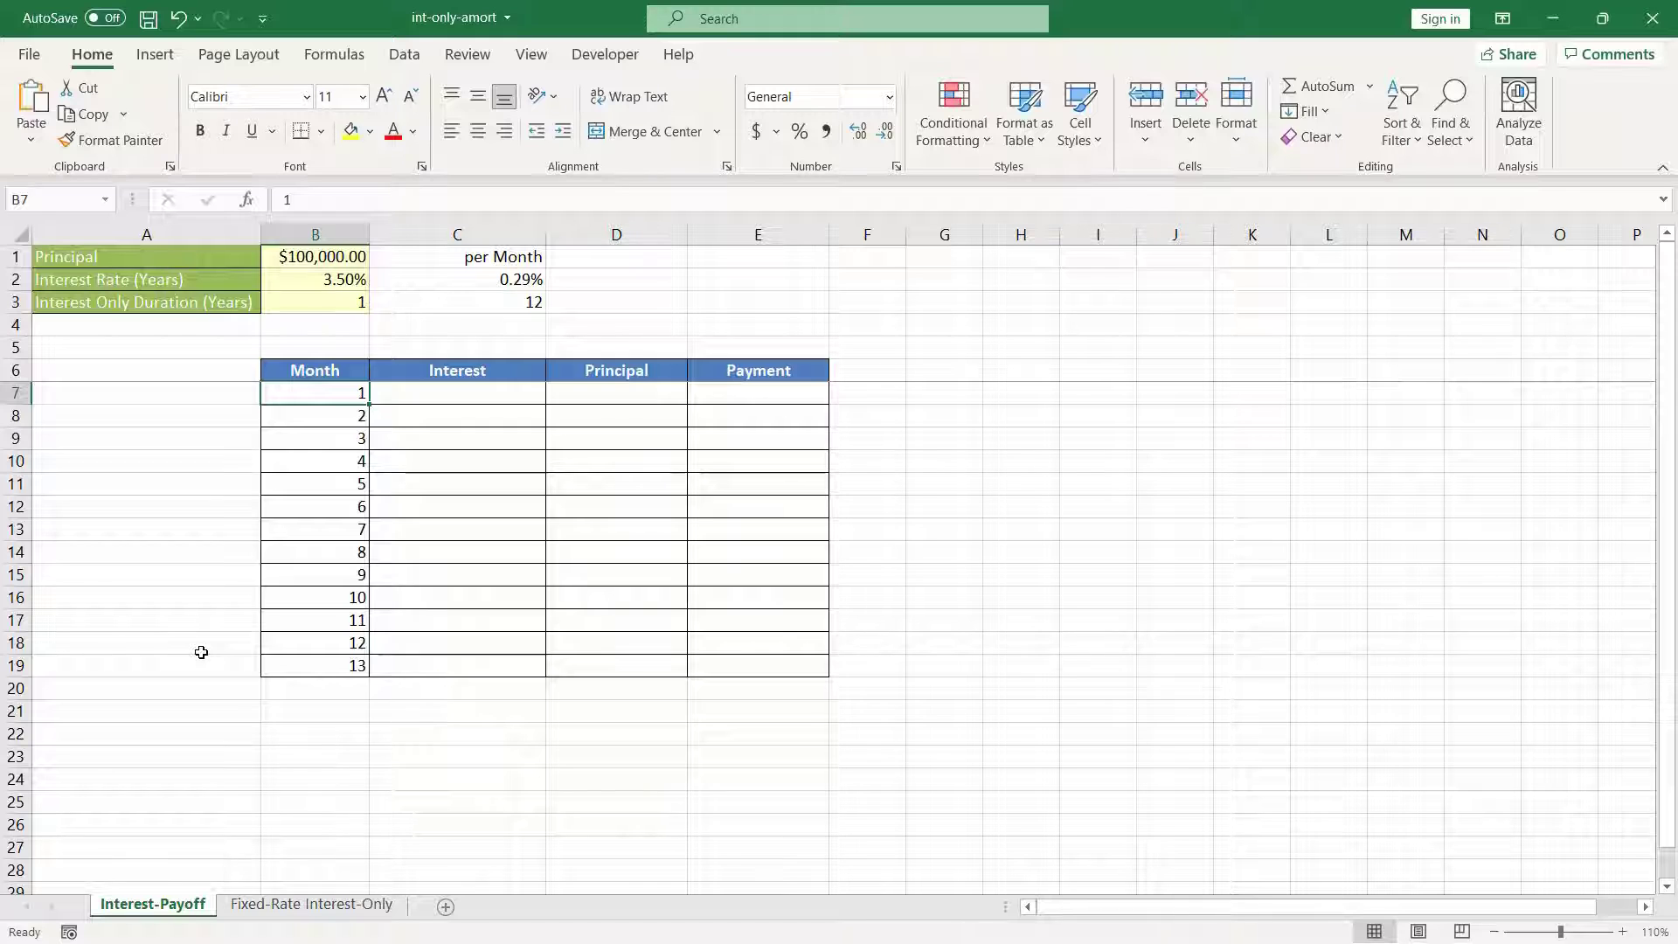
Step: Calculate the first month's interest in C7 with =$B$1*$C$2 and copy the formula down through month 12 in C18
{"action": "key", "text": "Right"}
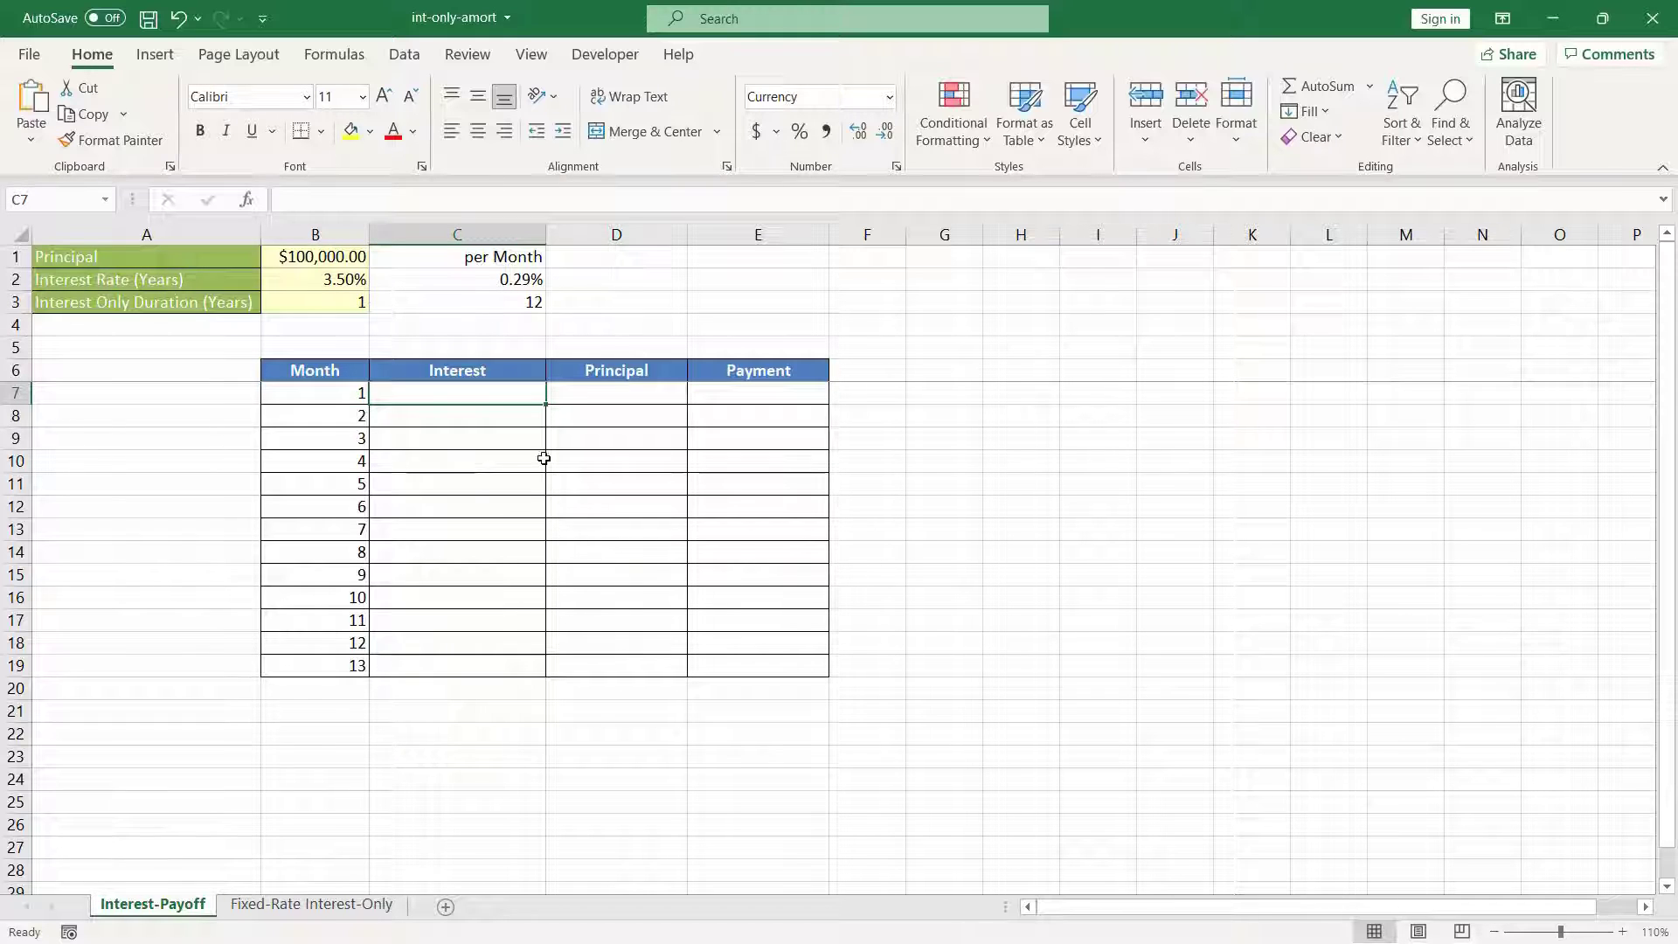
{"action": "type", "text": "="}
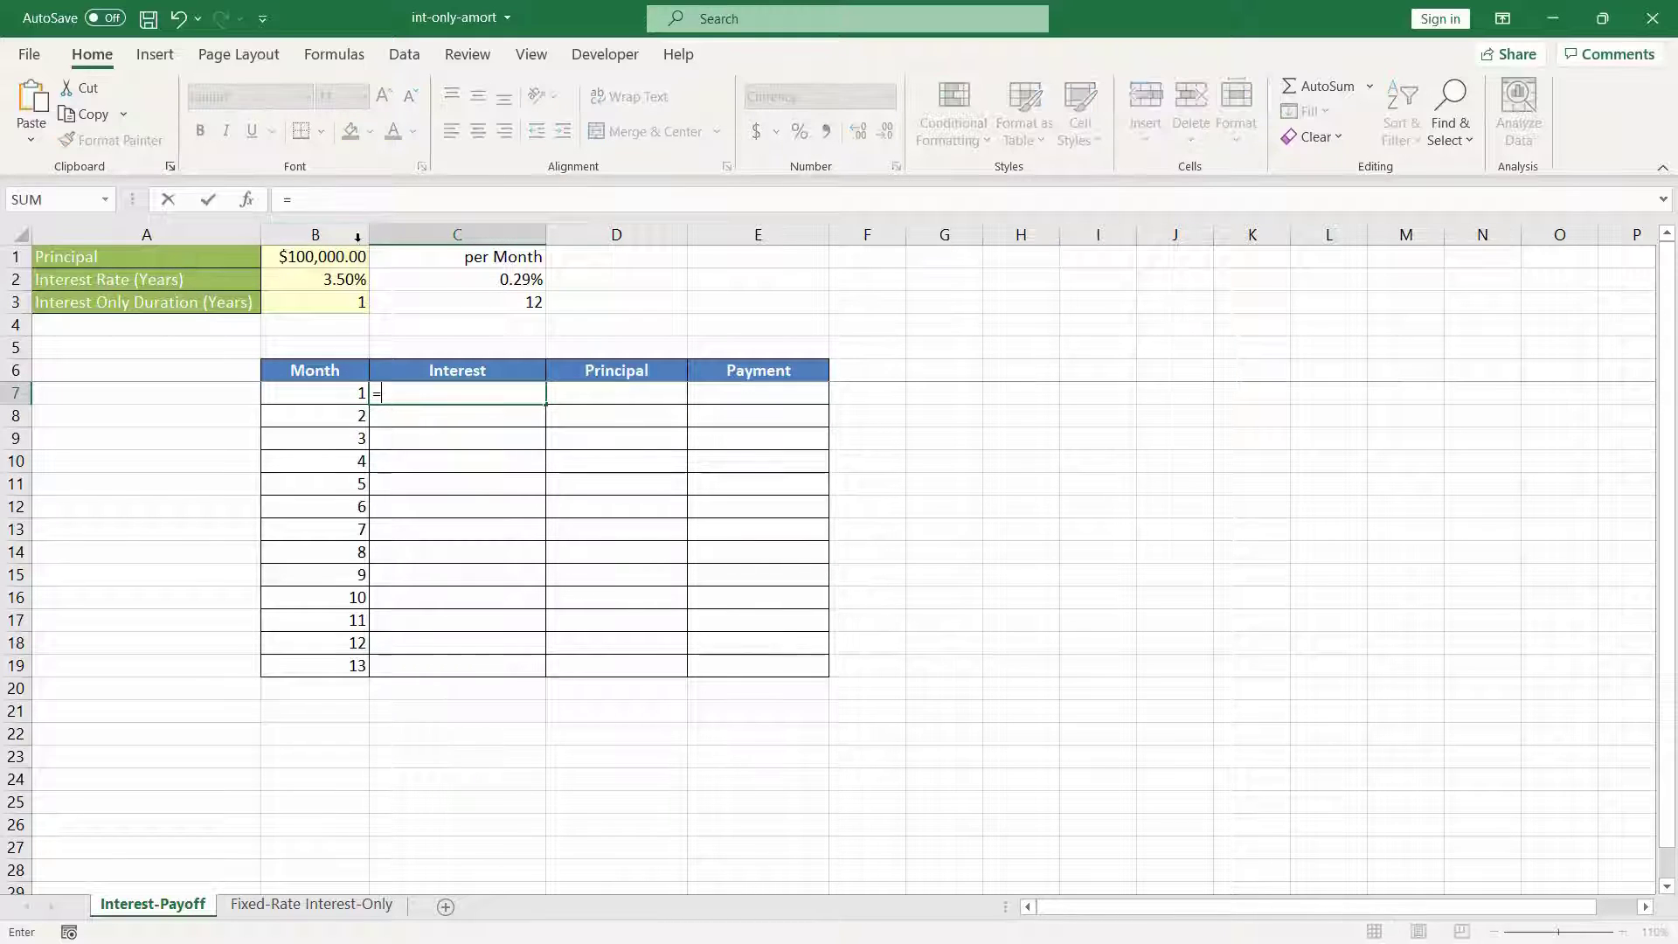
{"action": "left_click", "coordinate": [335, 260]}
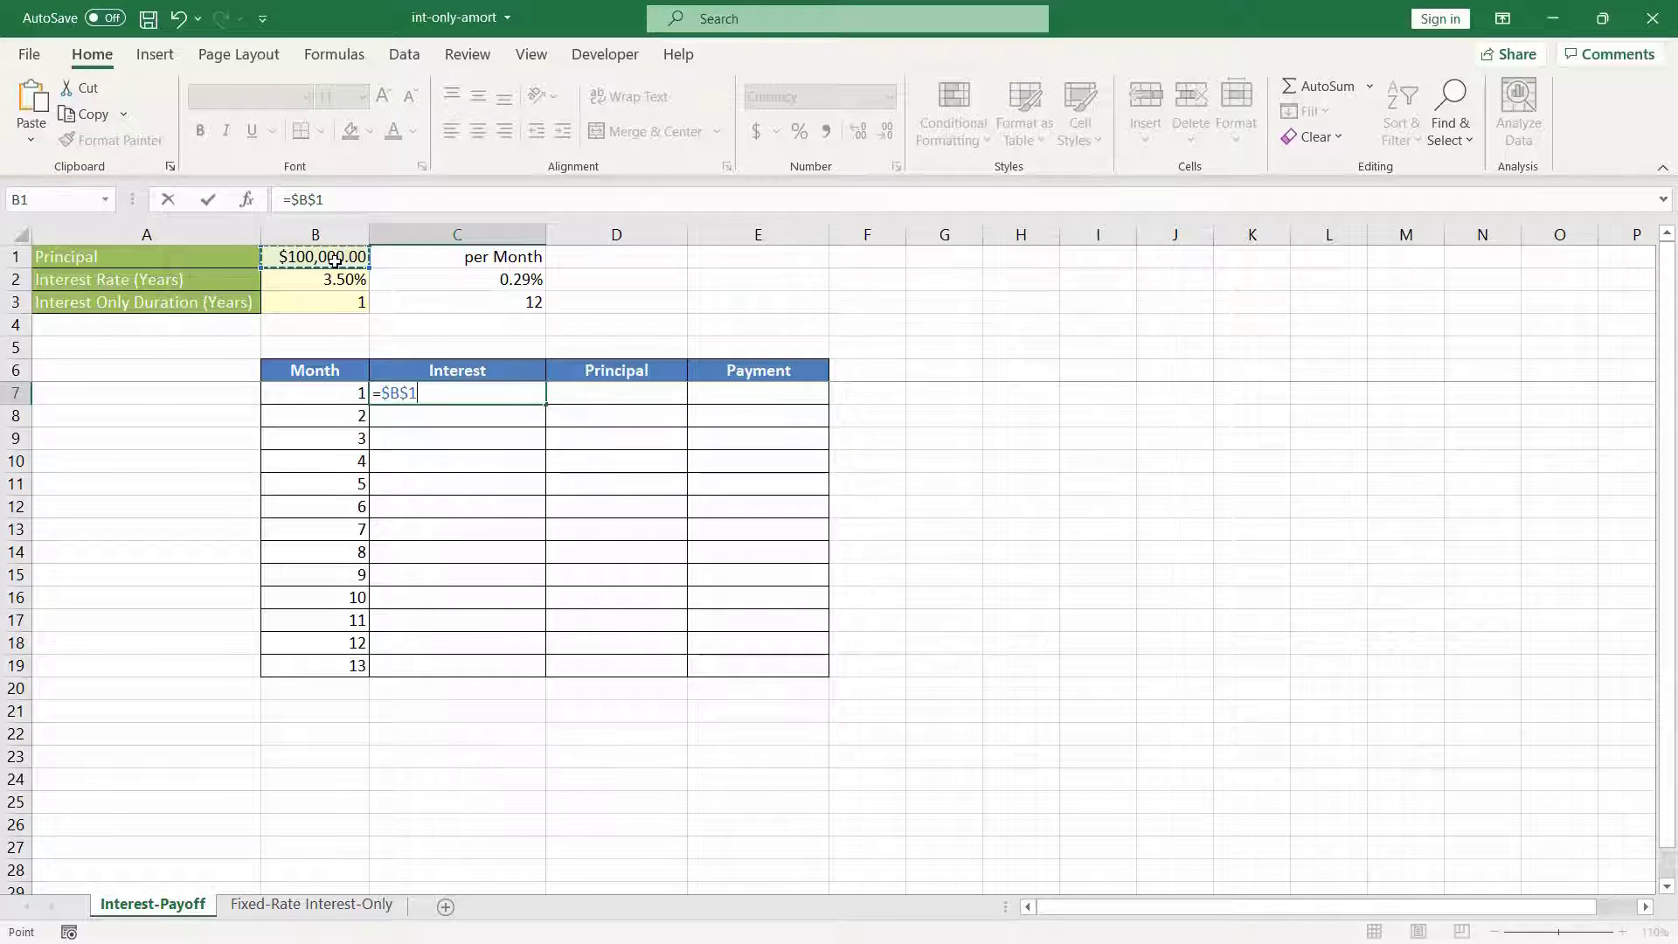
{"action": "key", "text": "F4"}
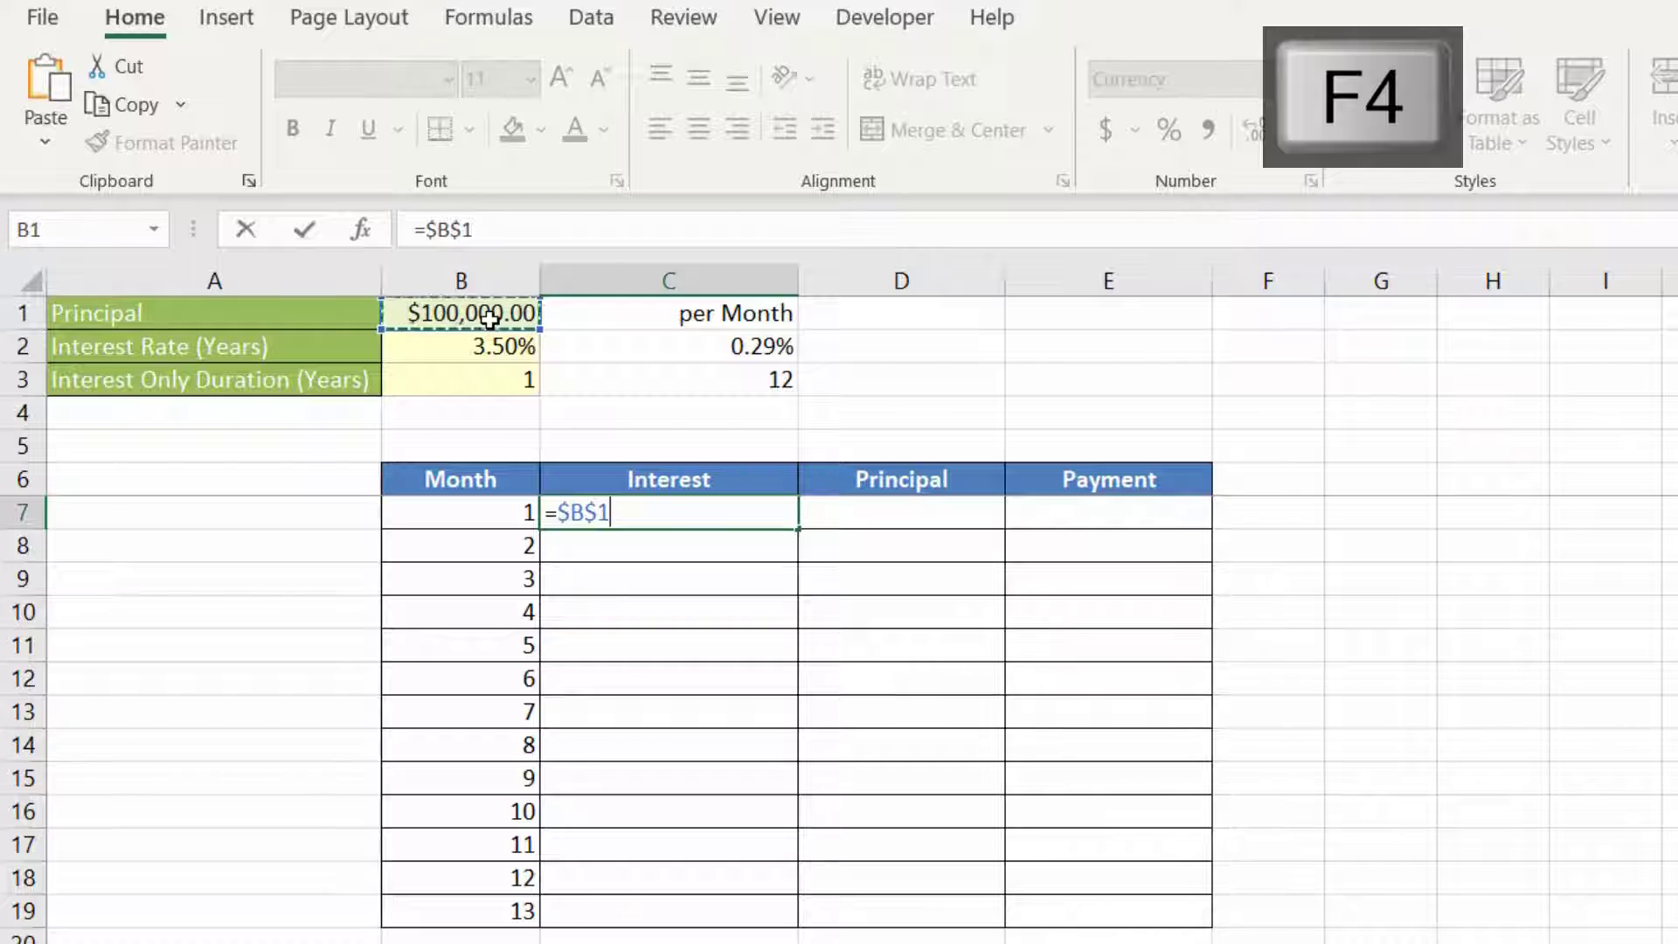
{"action": "type", "text": "*"}
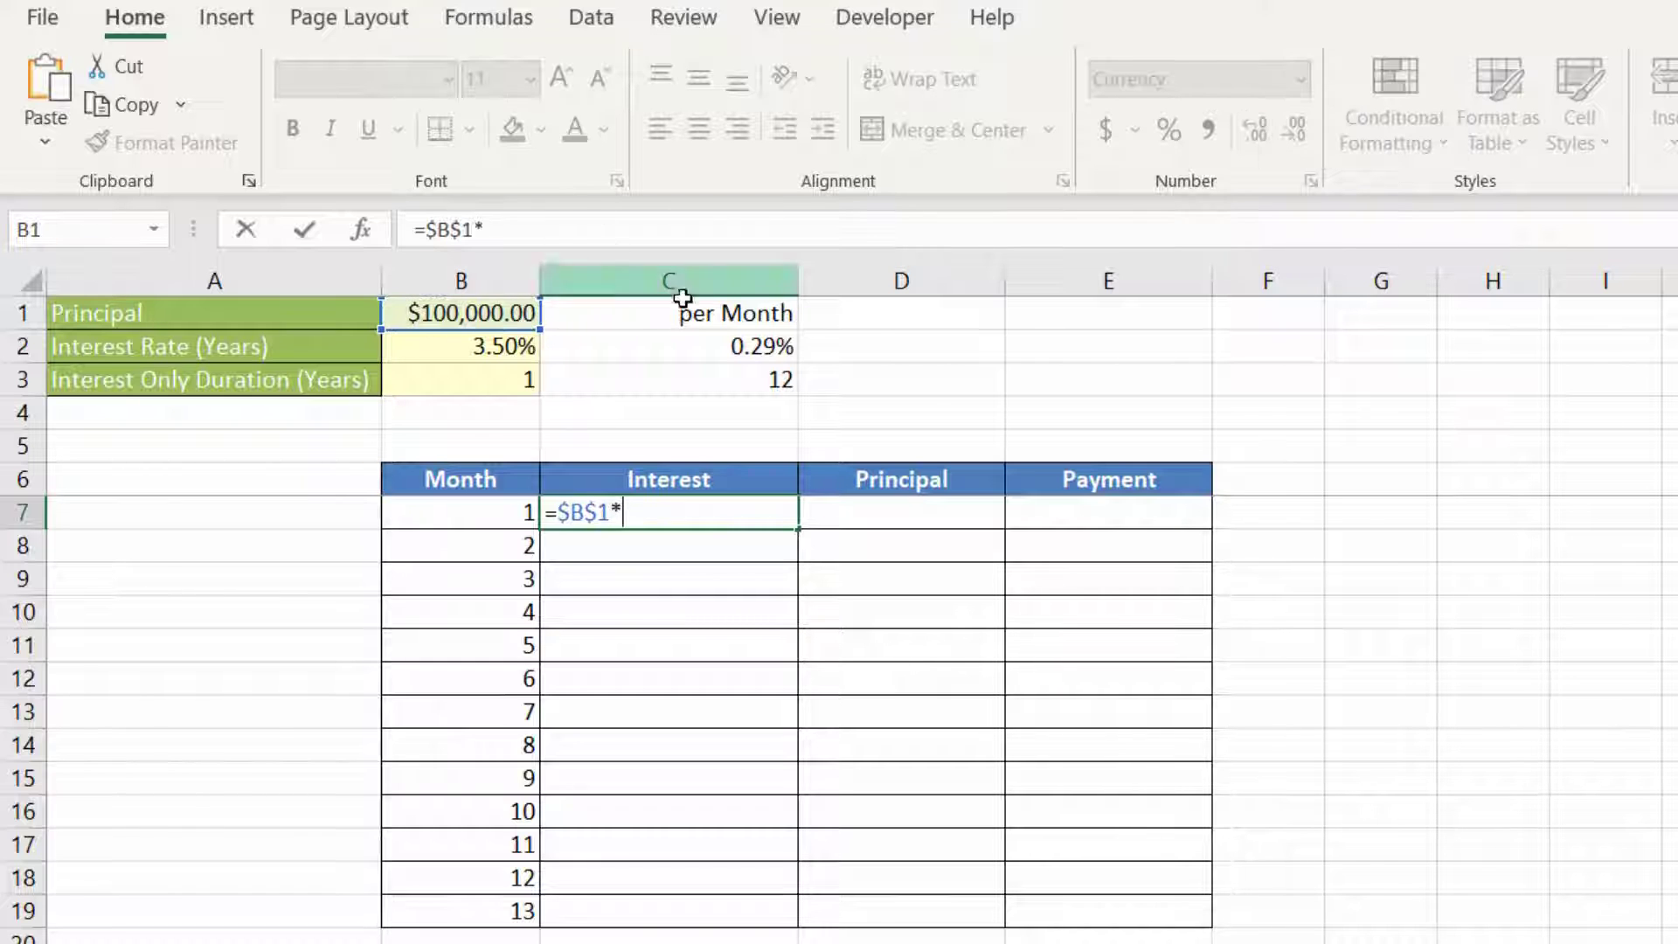
{"action": "left_click", "coordinate": [702, 346]}
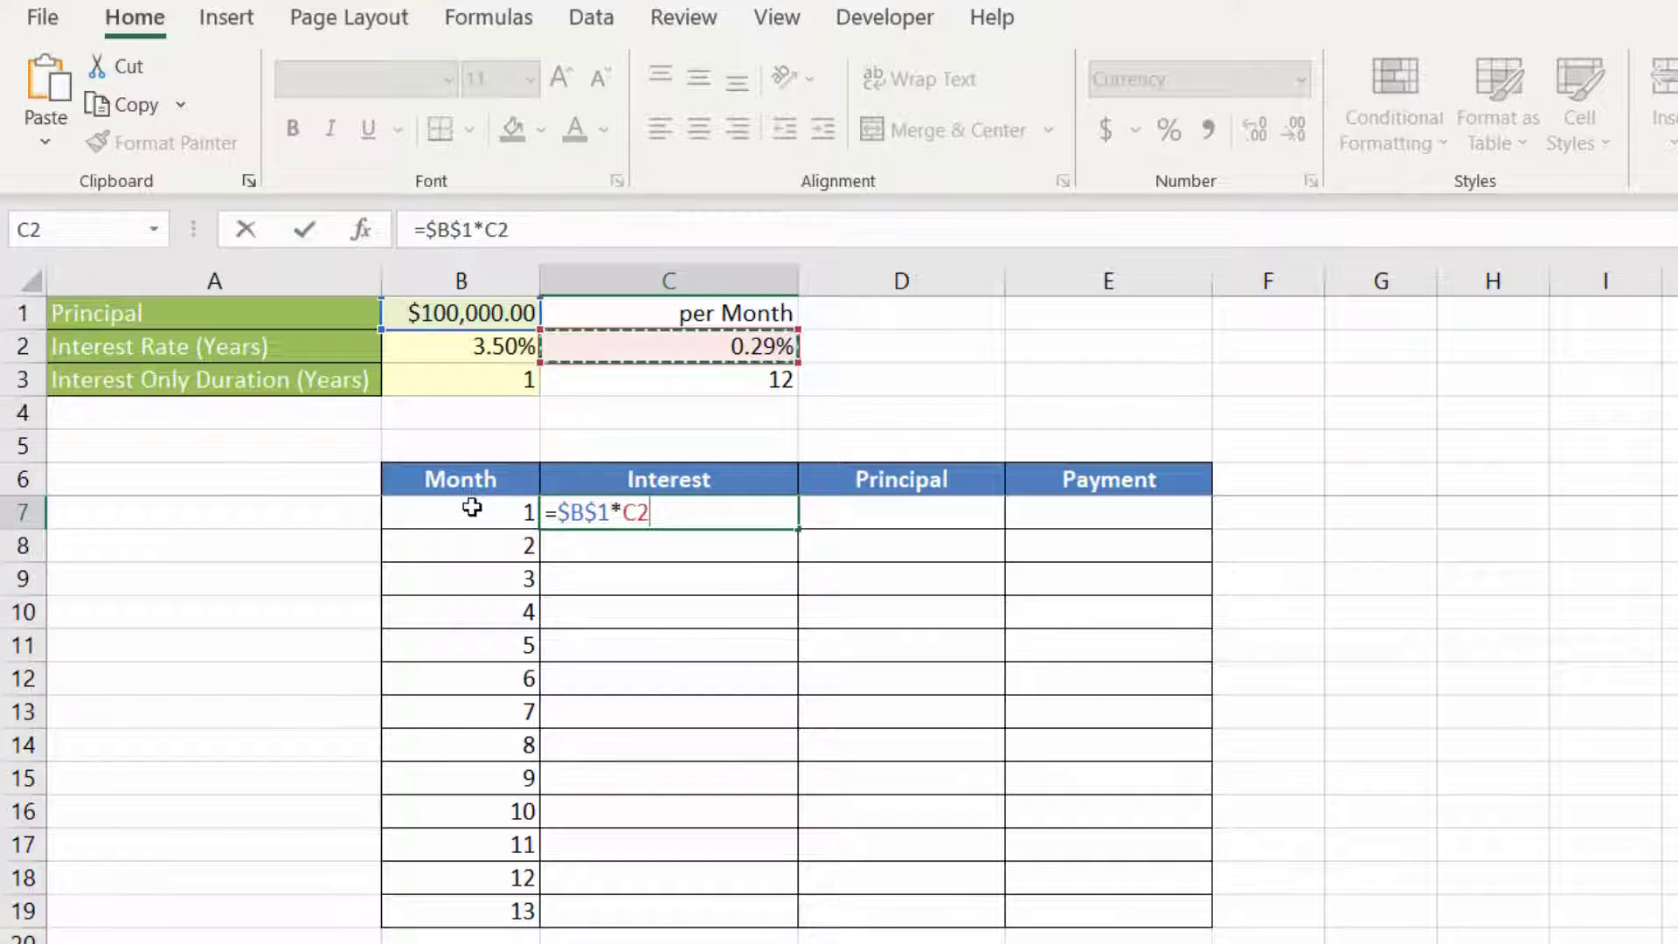
{"action": "key", "text": "F4"}
{"action": "key", "text": "F4"}
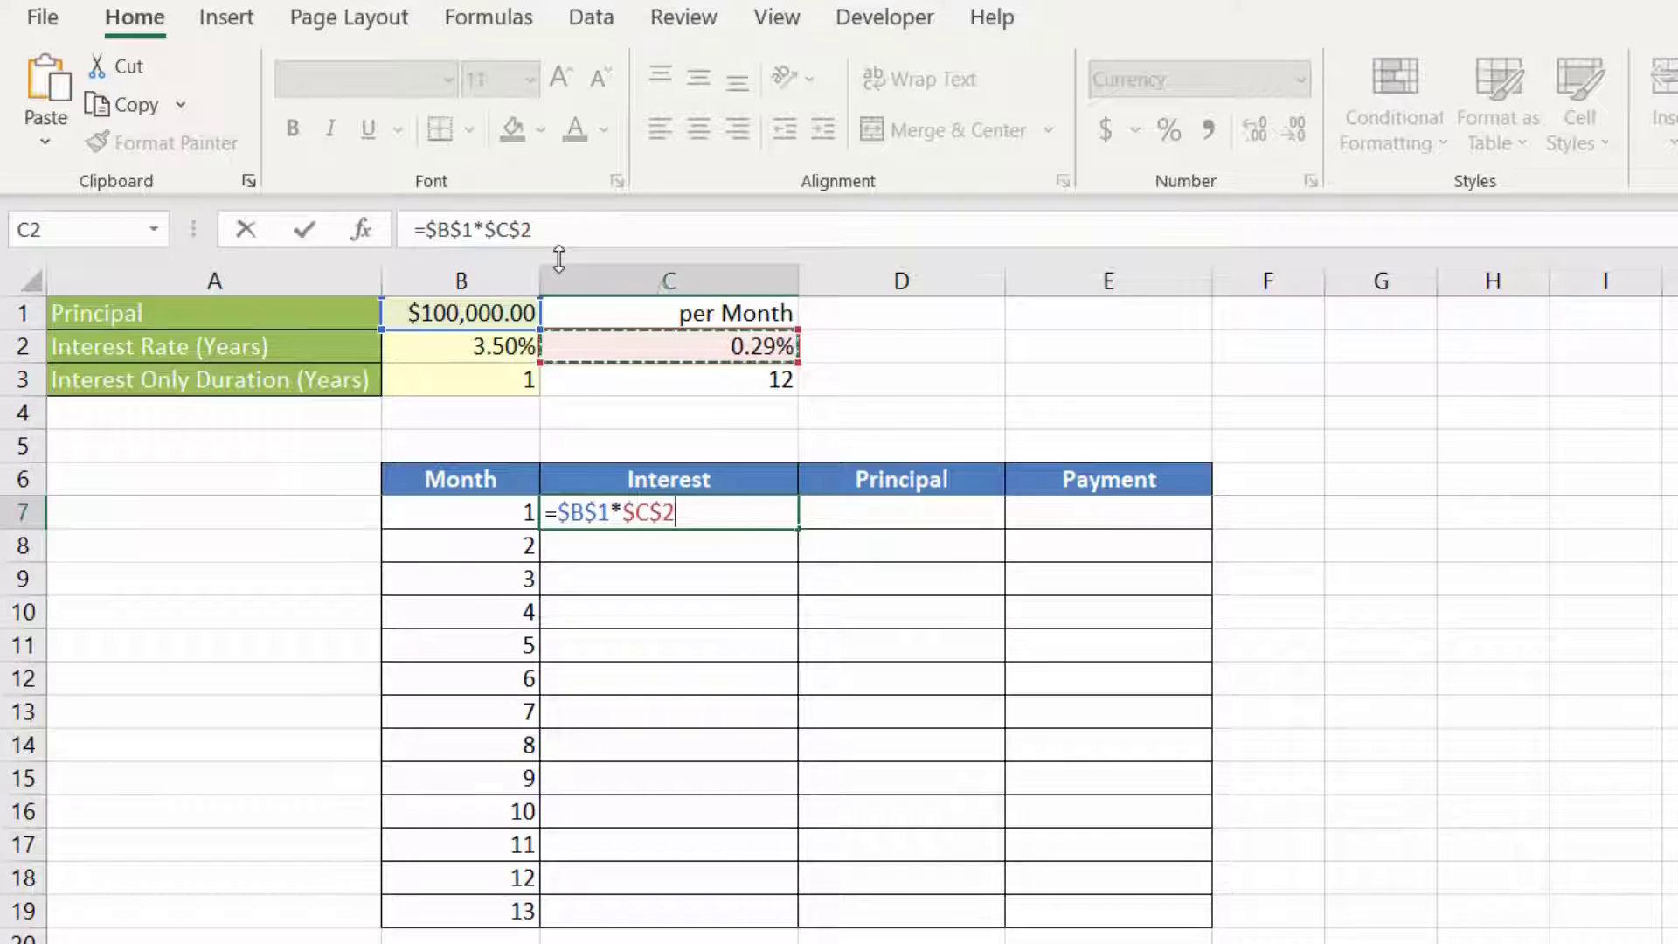
{"action": "key", "text": "Return"}
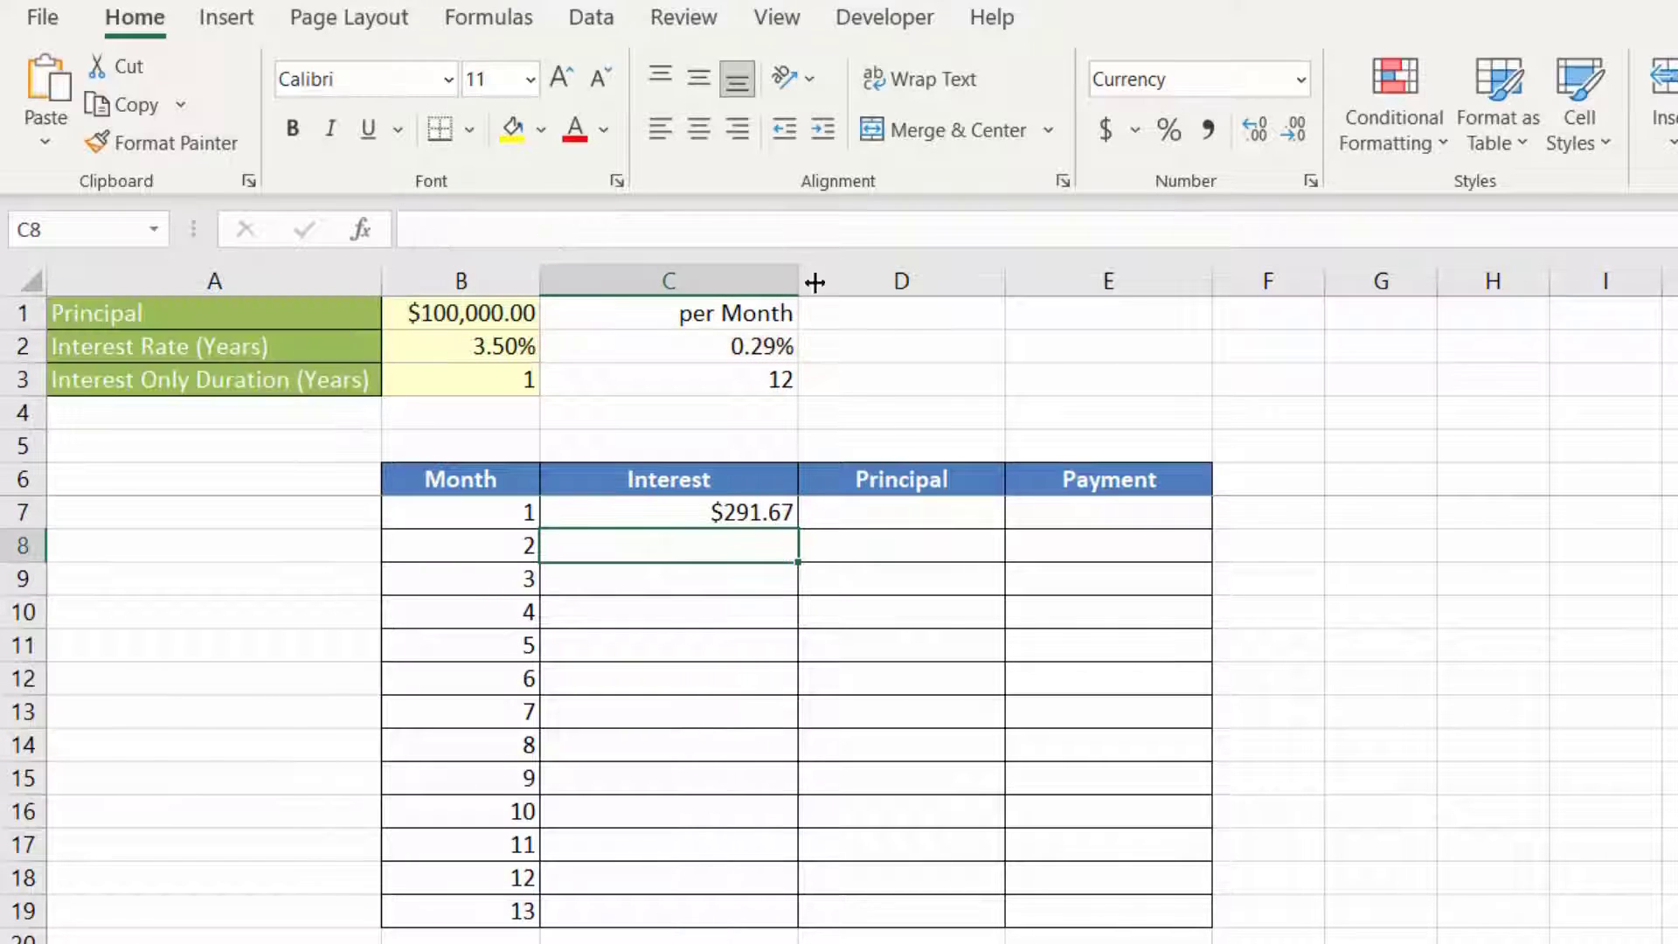
{"action": "left_click", "coordinate": [768, 514]}
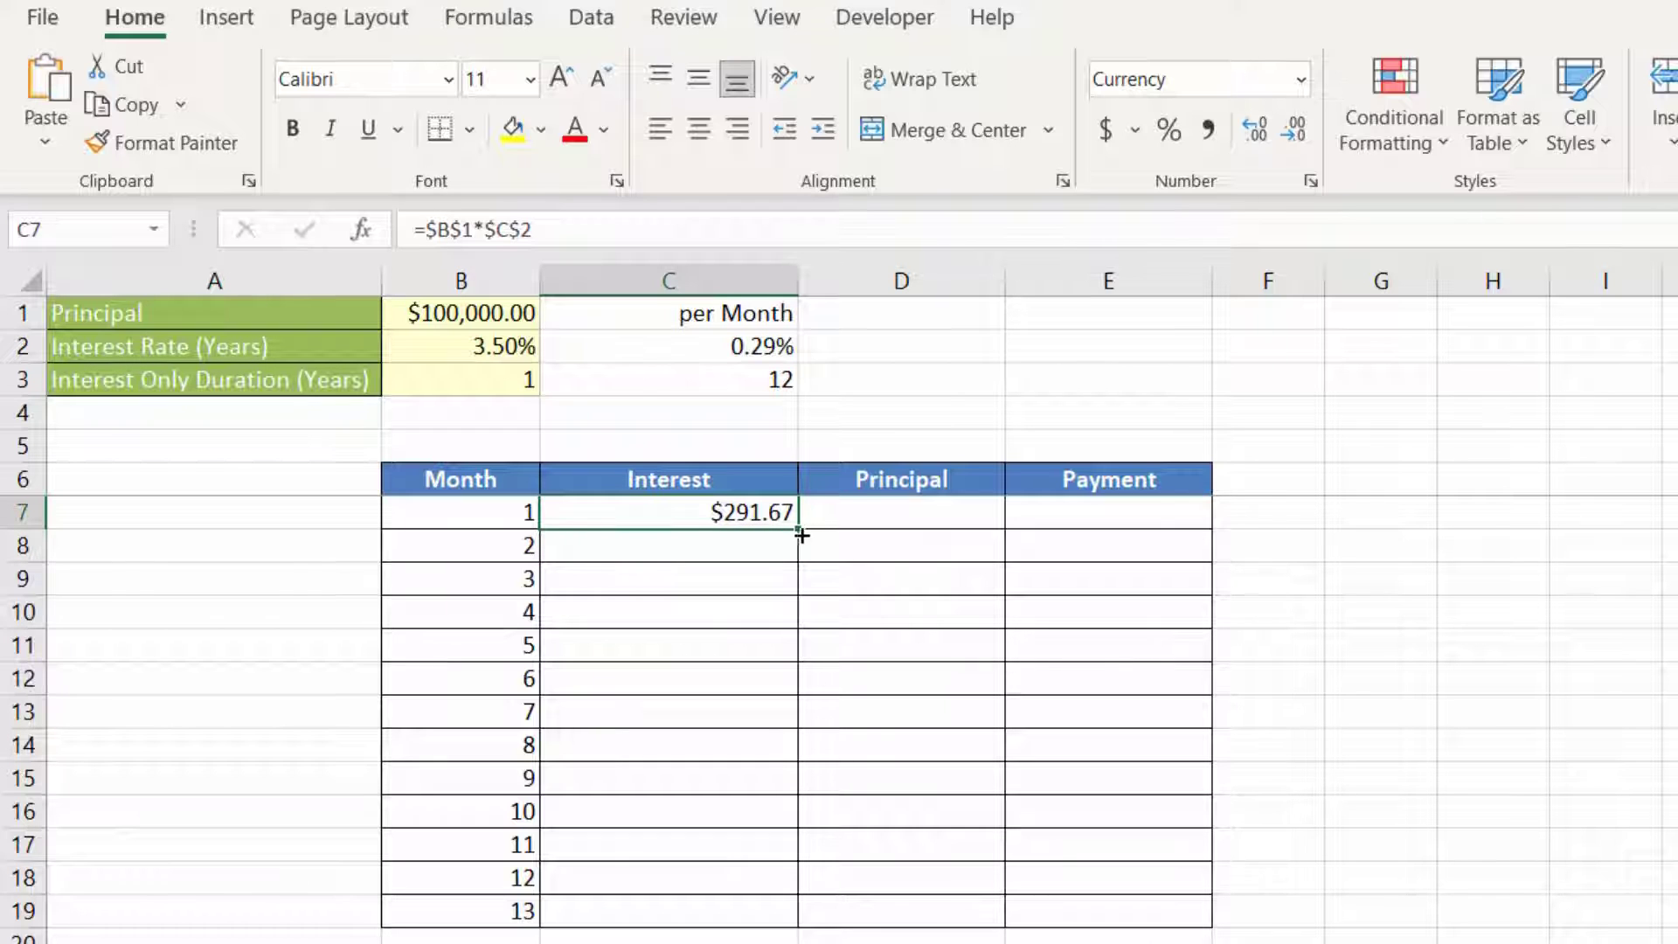
{"action": "left_click_drag", "start_coordinate": [798, 527], "coordinate": [764, 885]}
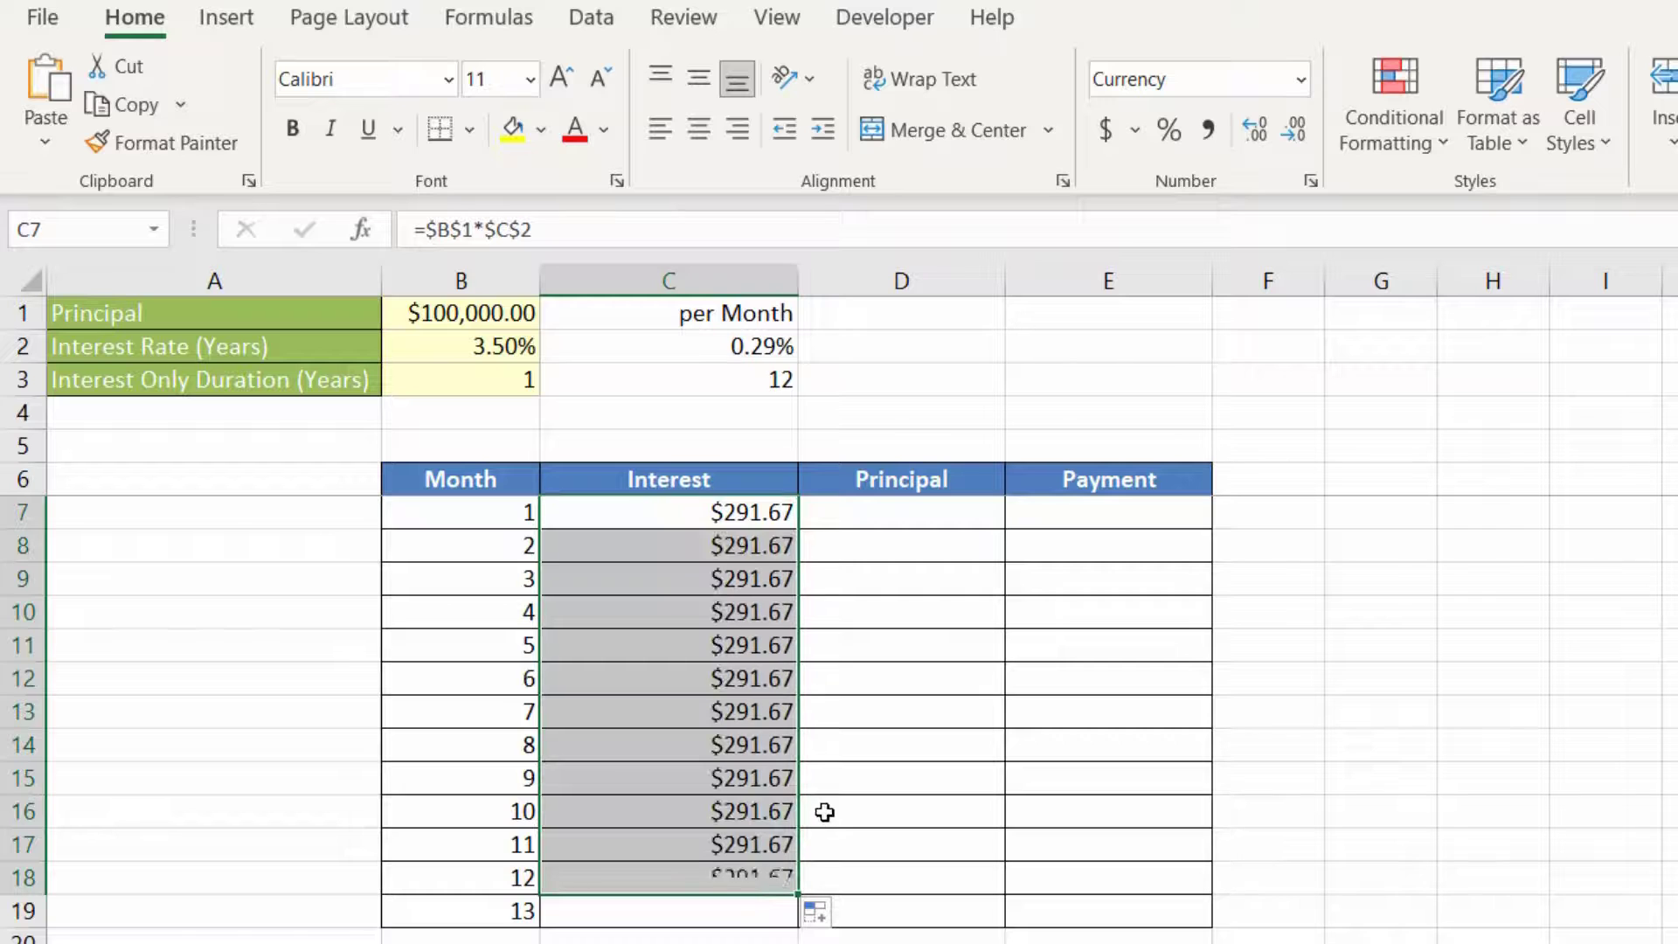
Step: Enter 0 as the principal for months 1 to 12 in D7:D18 all at once
{"action": "left_click_drag", "start_coordinate": [938, 521], "coordinate": [883, 873]}
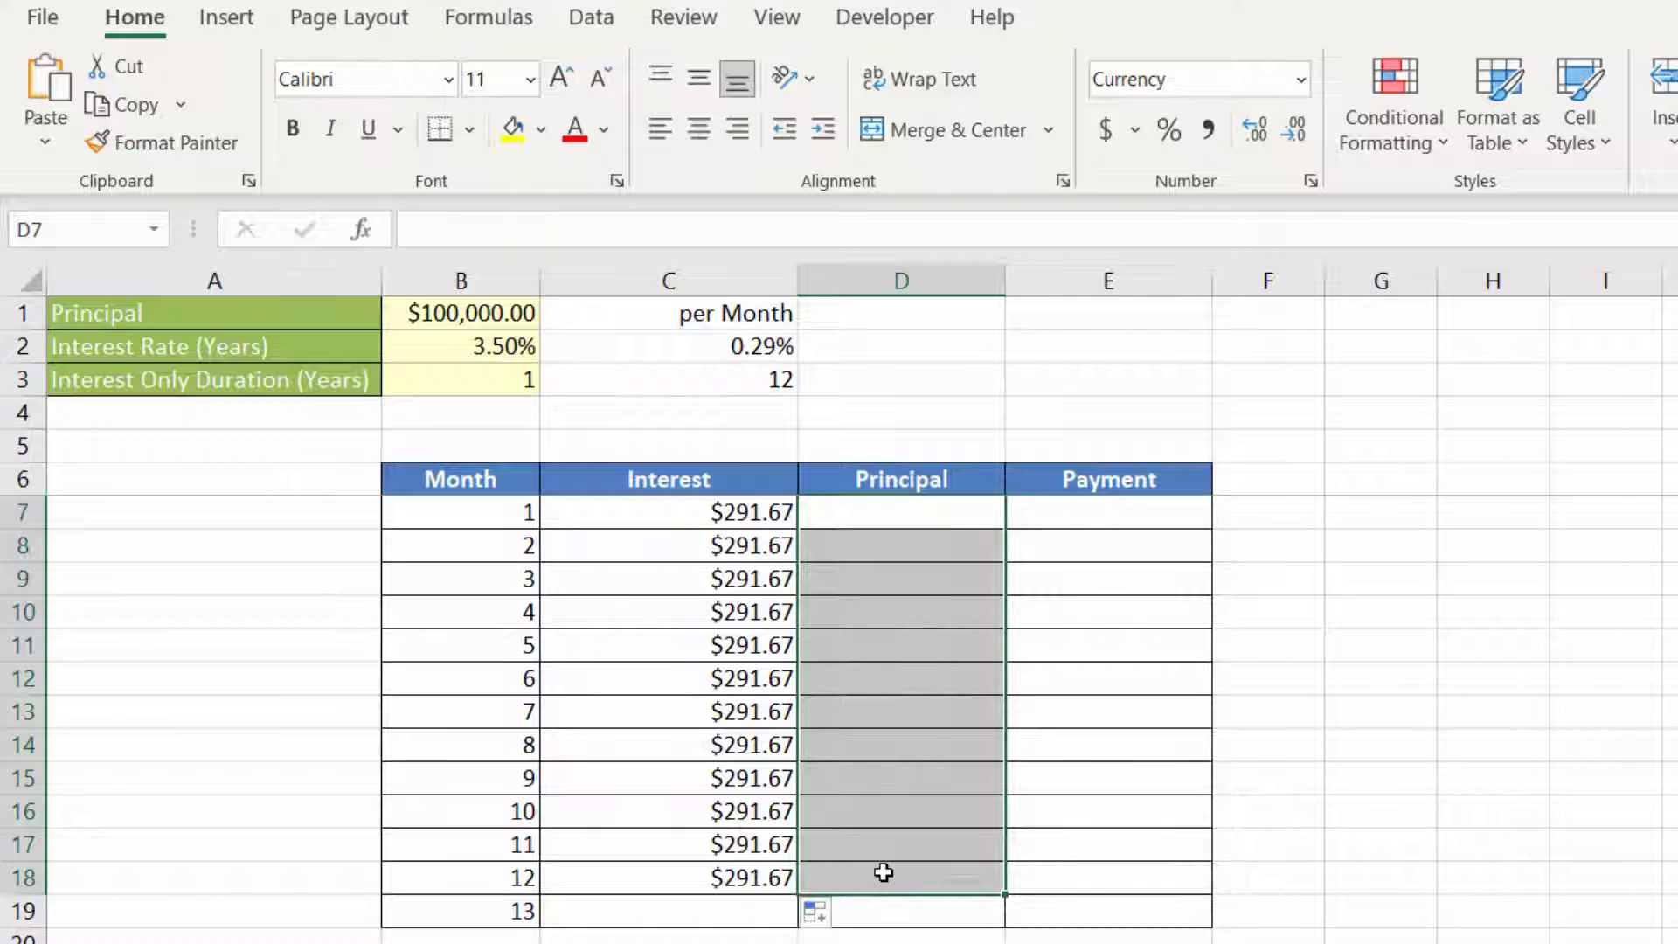
{"action": "type", "text": "0"}
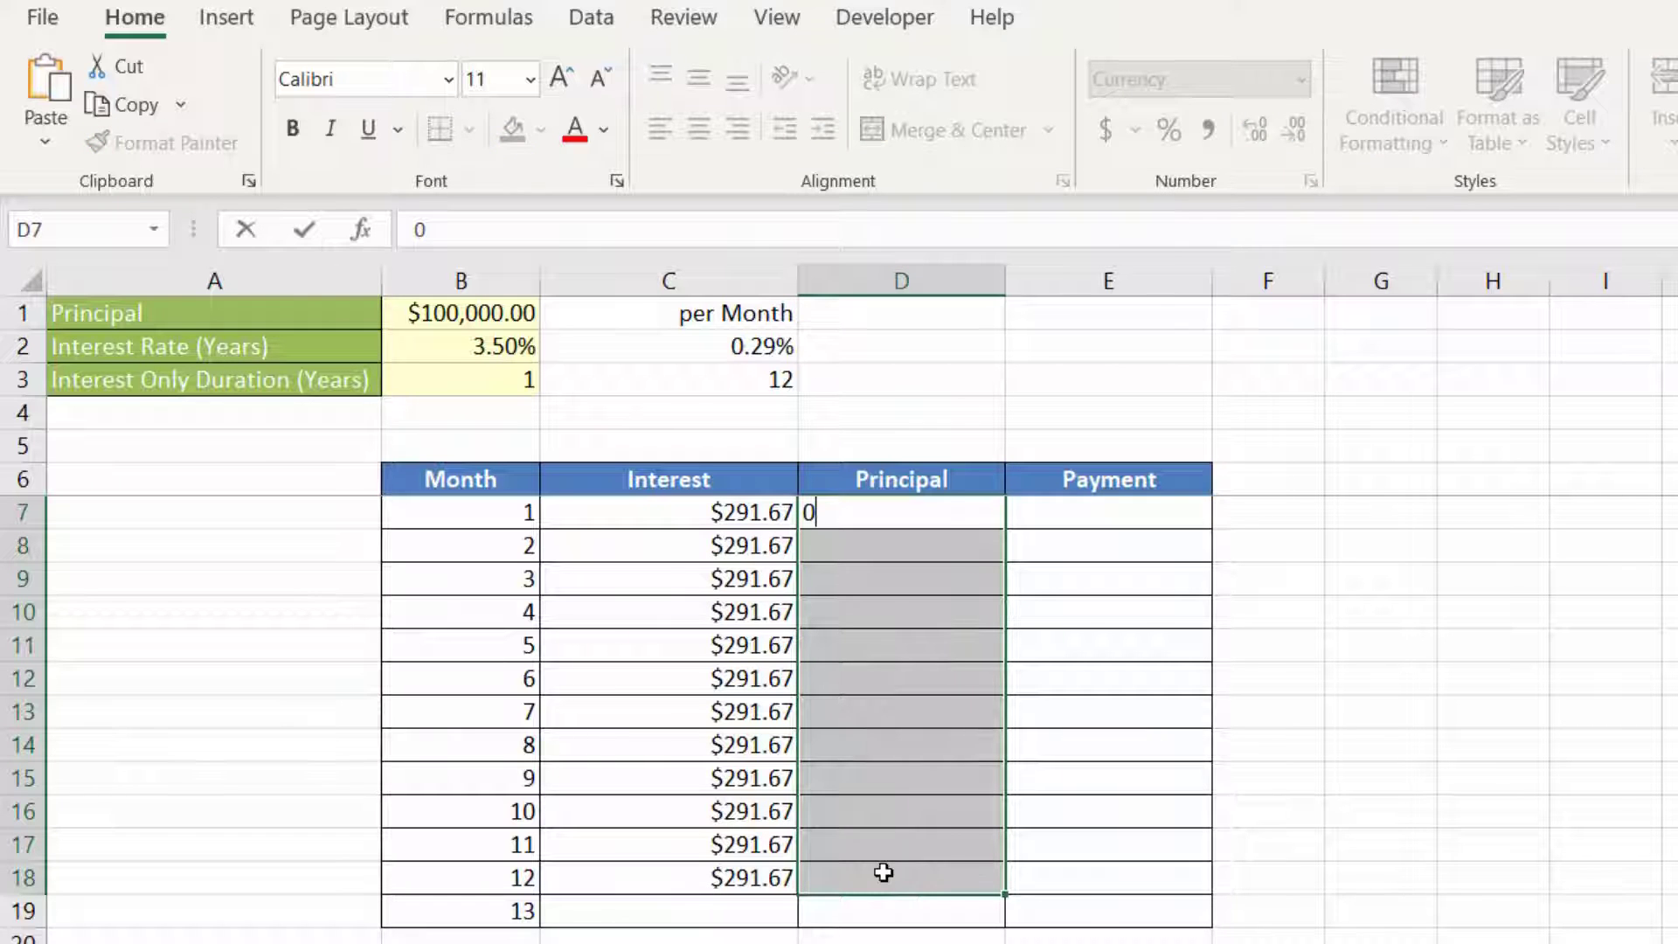
{"action": "key", "text": "ctrl+Return"}
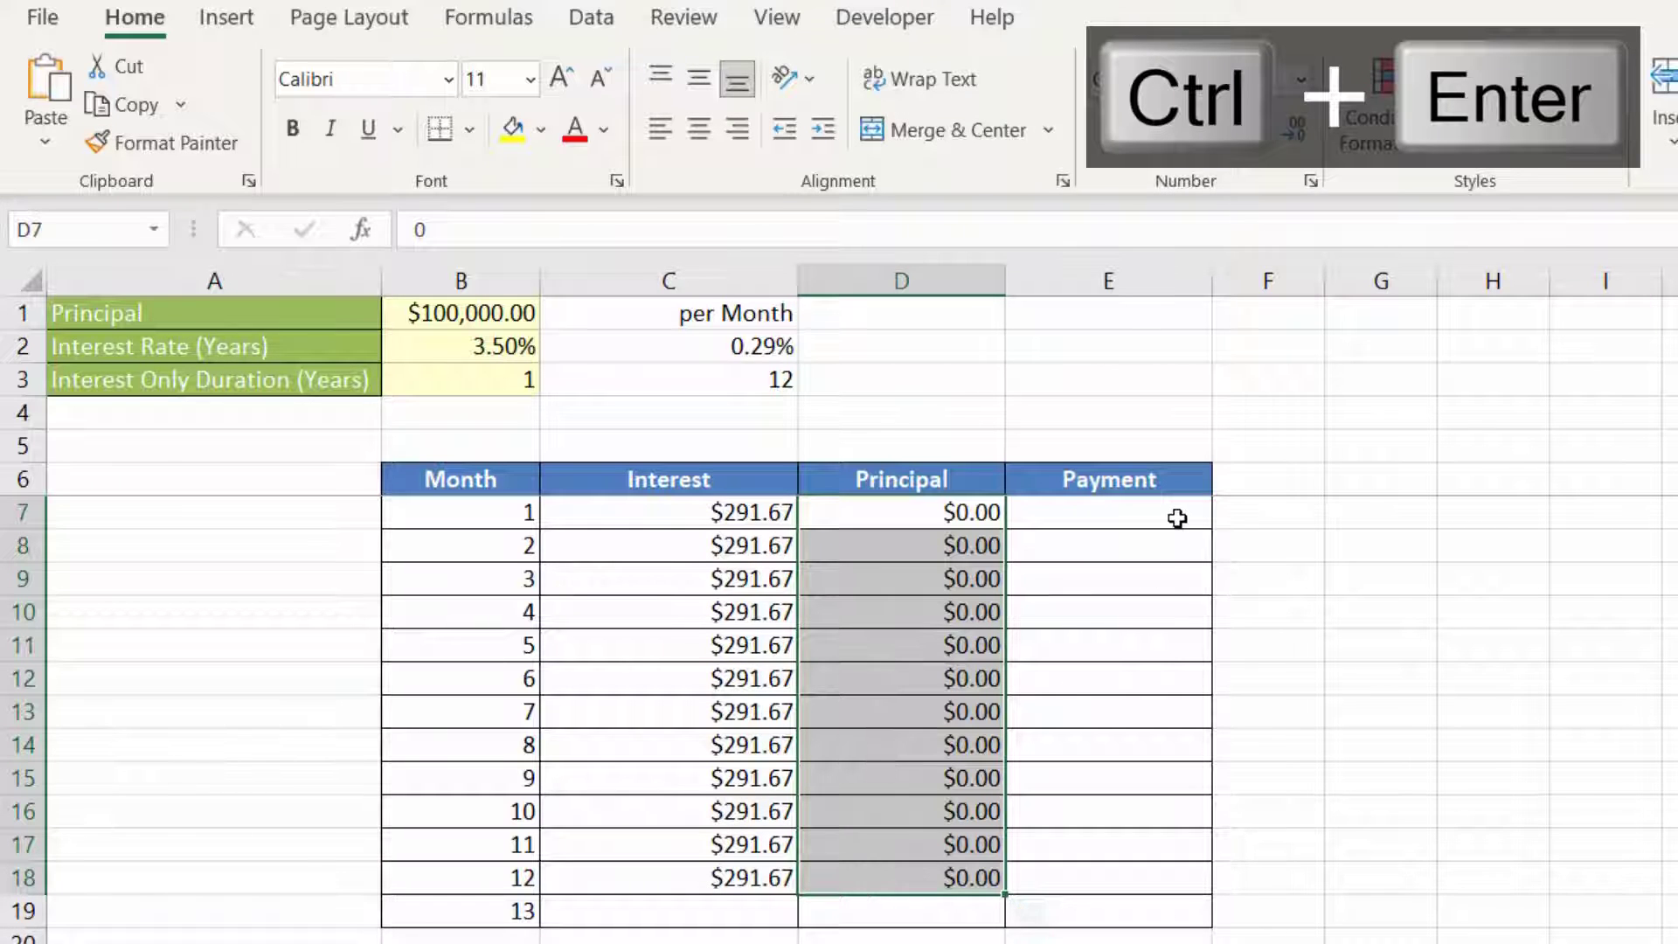
Step: Calculate the first month's payment in E7 with =SUM(C7:D7) and copy the formula down to E18
{"action": "left_click", "coordinate": [1178, 518]}
{"action": "type", "text": "=SUM("}
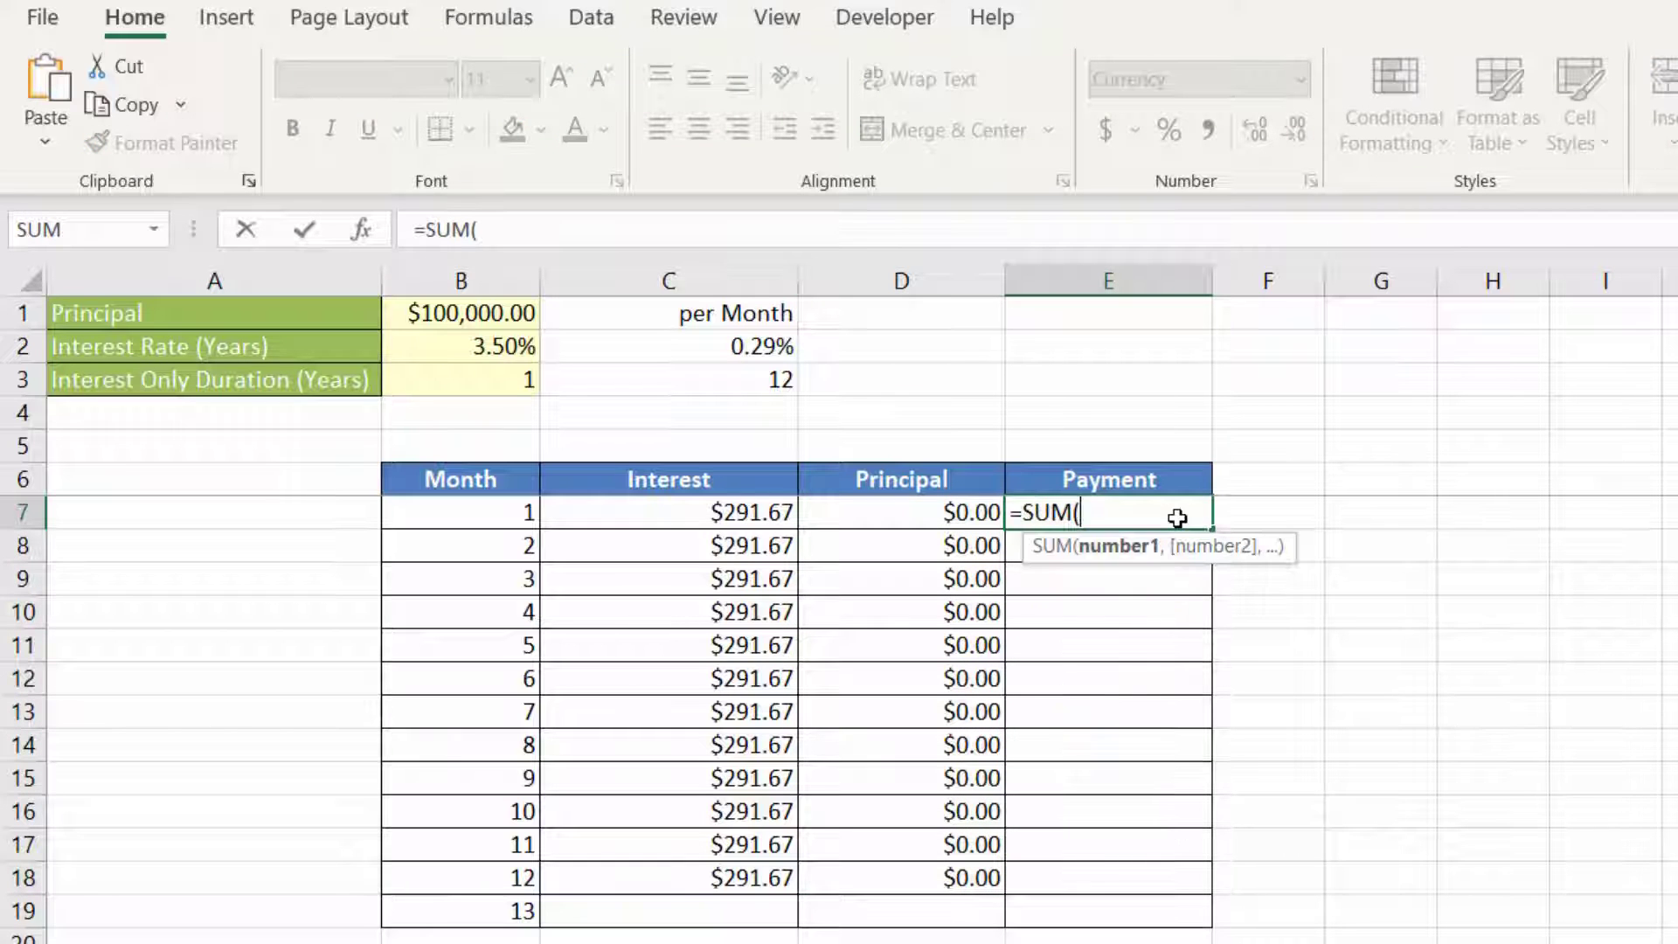
{"action": "left_click_drag", "start_coordinate": [751, 513], "coordinate": [826, 512]}
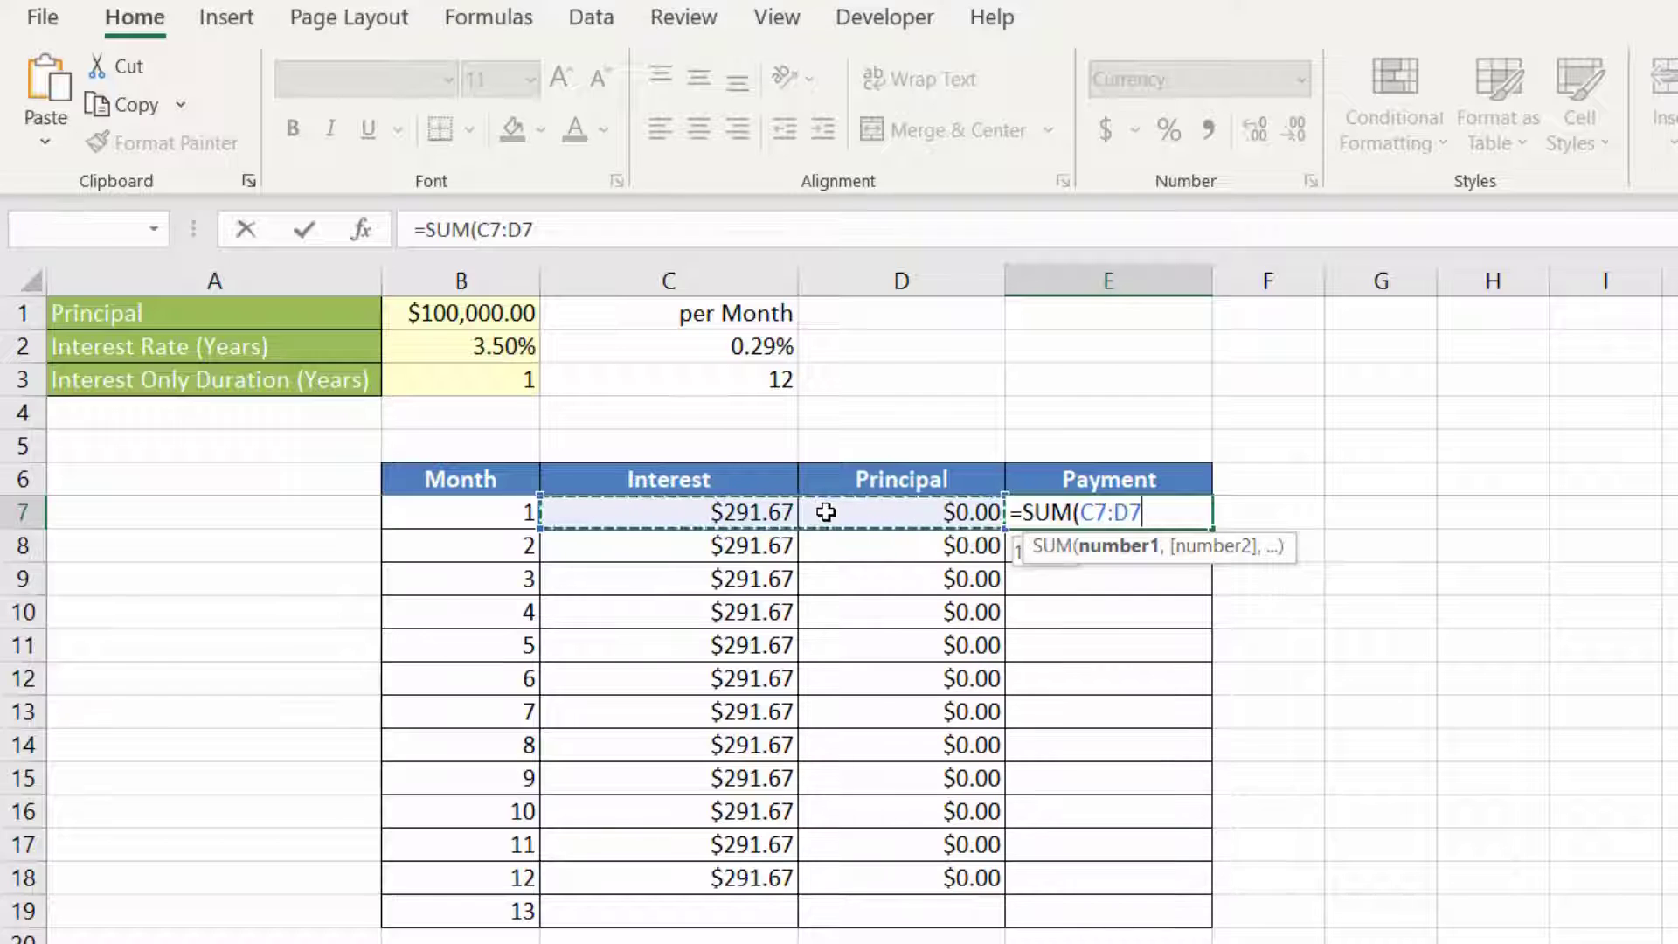
{"action": "key", "text": "Return"}
{"action": "left_click", "coordinate": [1075, 520]}
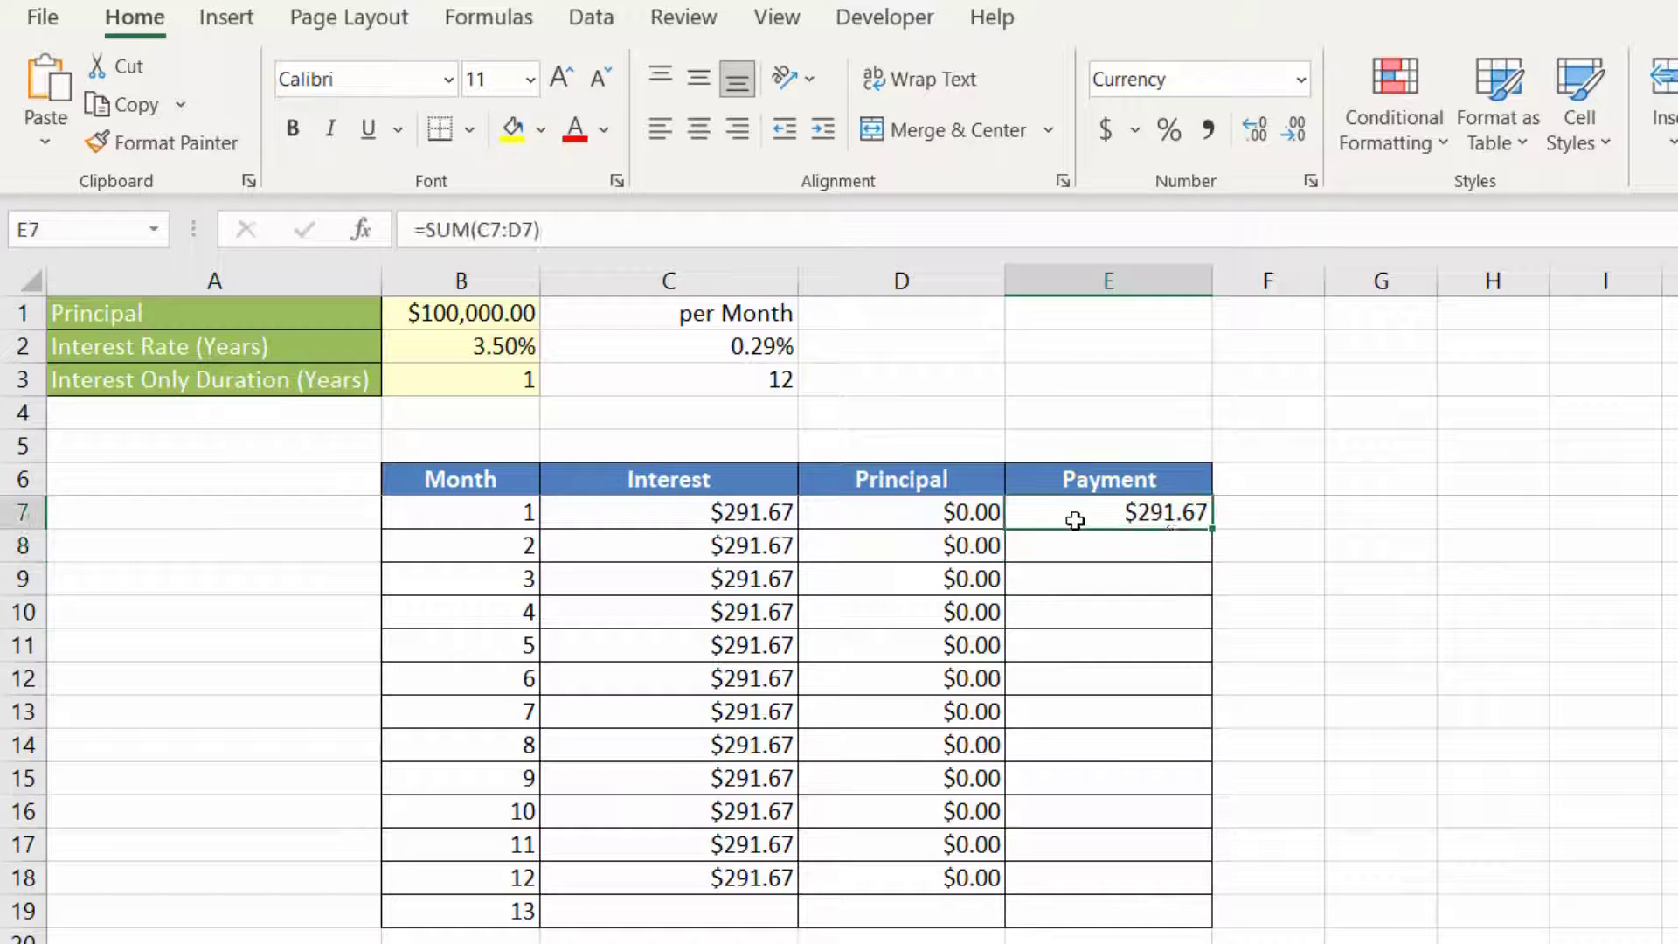
{"action": "left_click_drag", "start_coordinate": [1213, 528], "coordinate": [1176, 883]}
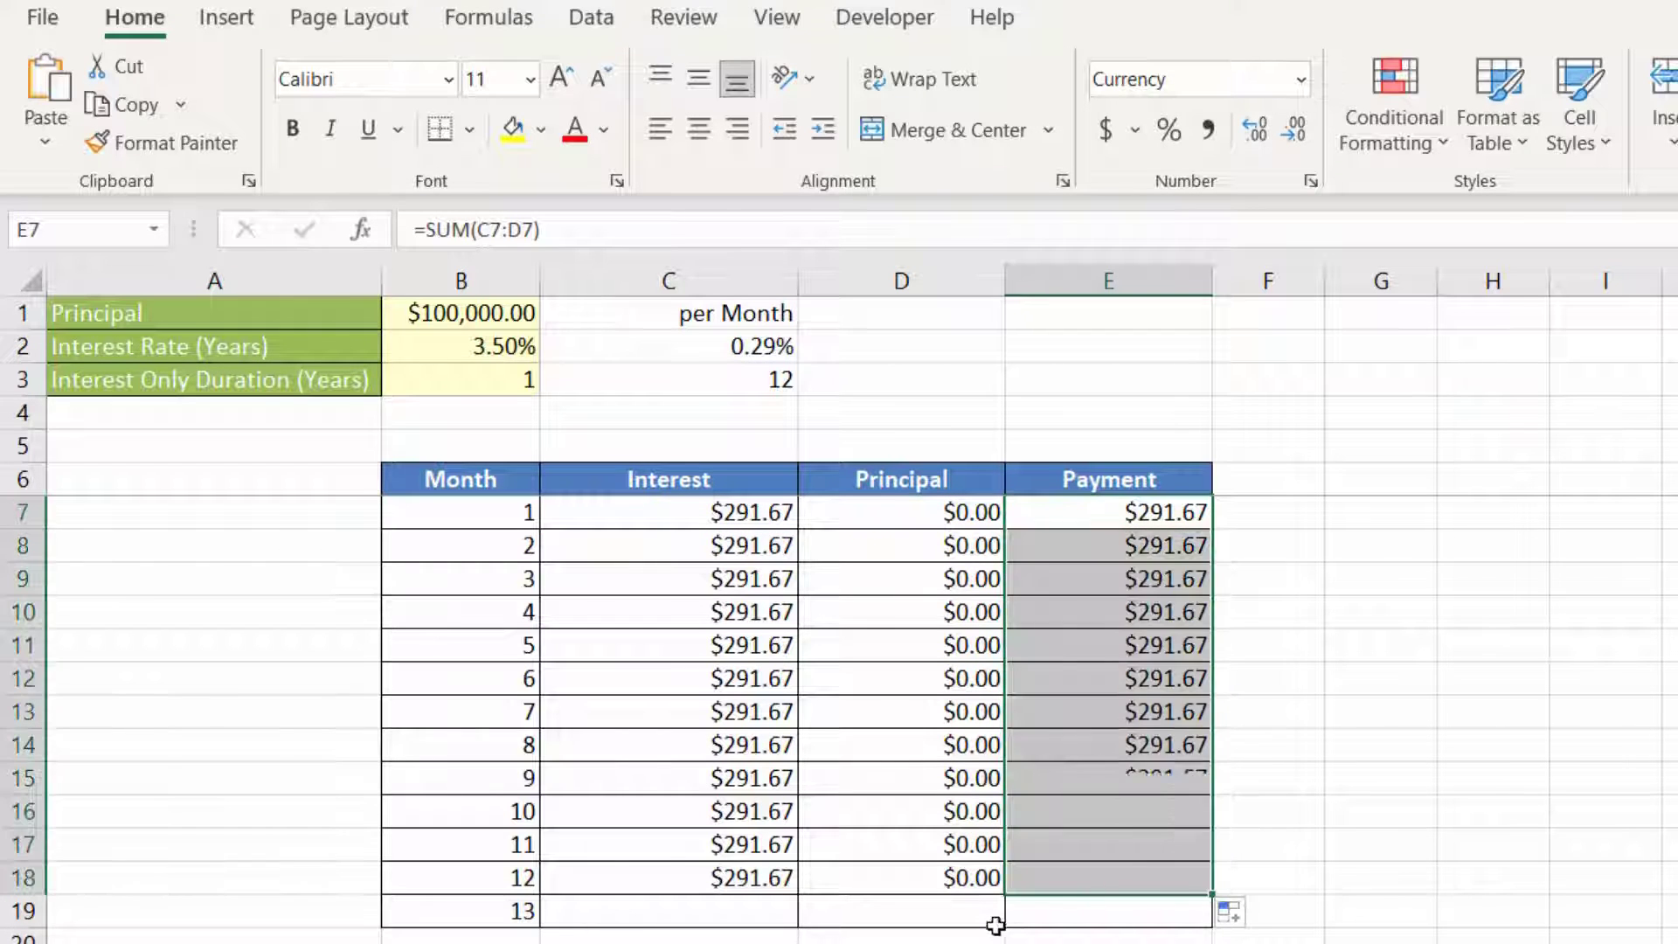
Step: Reference the principal in B1 as month 13's principal in D19 and copy the payment formula from E18 down to E19
{"action": "left_click", "coordinate": [970, 912]}
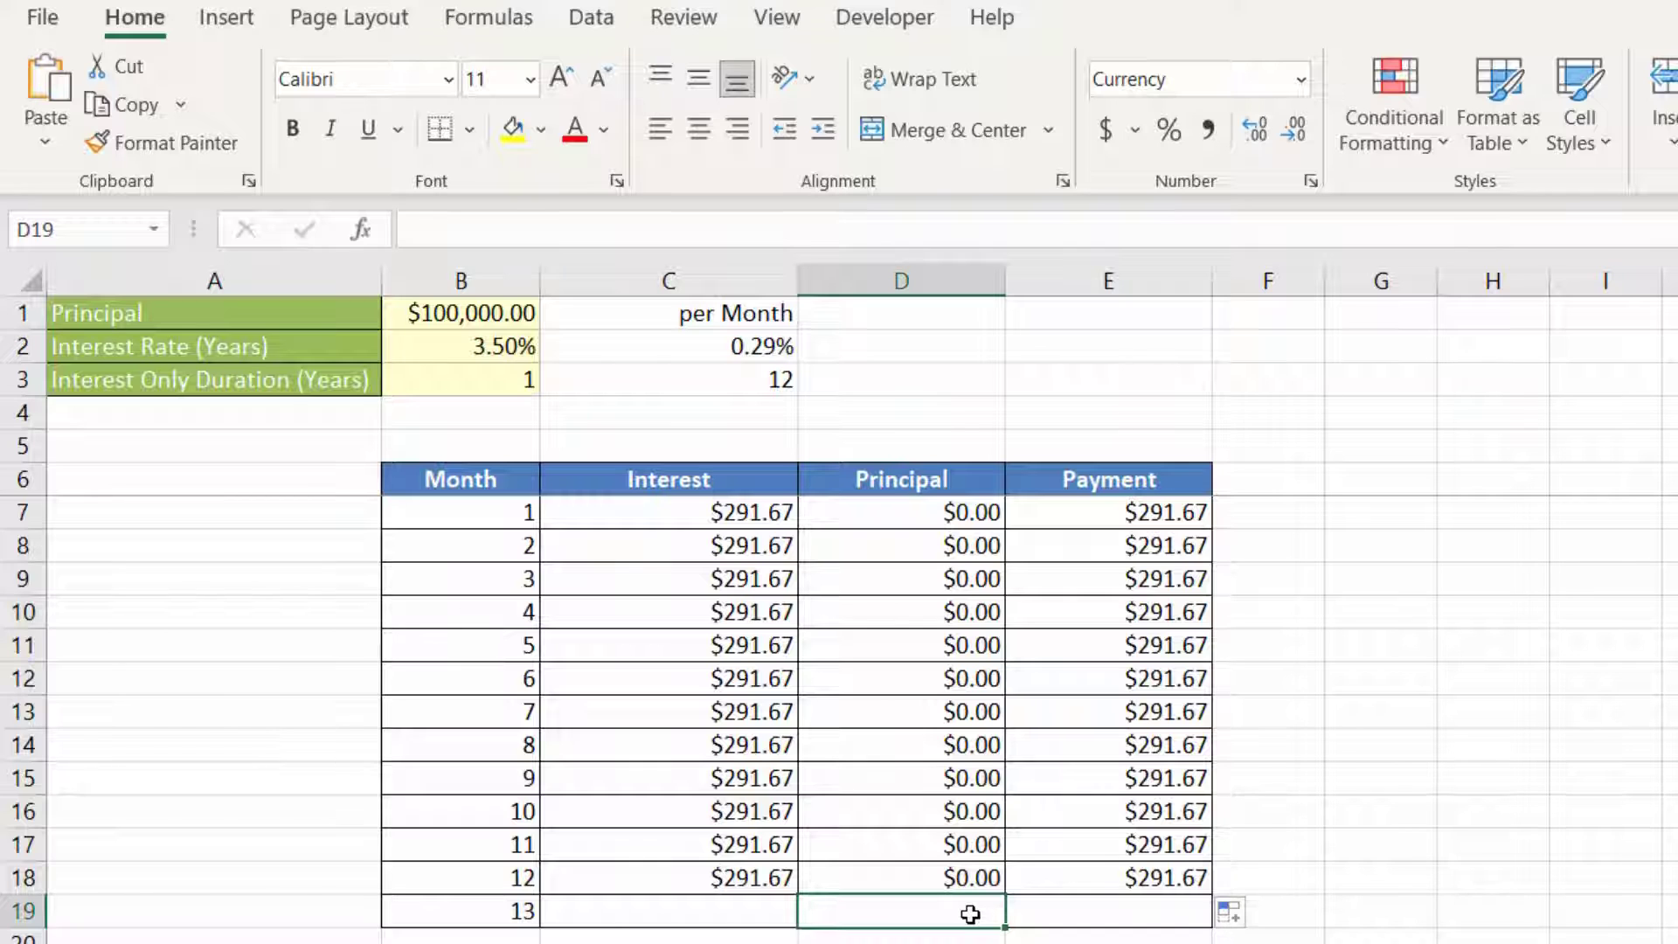
{"action": "type", "text": "="}
{"action": "left_click", "coordinate": [485, 316]}
{"action": "key", "text": "Return"}
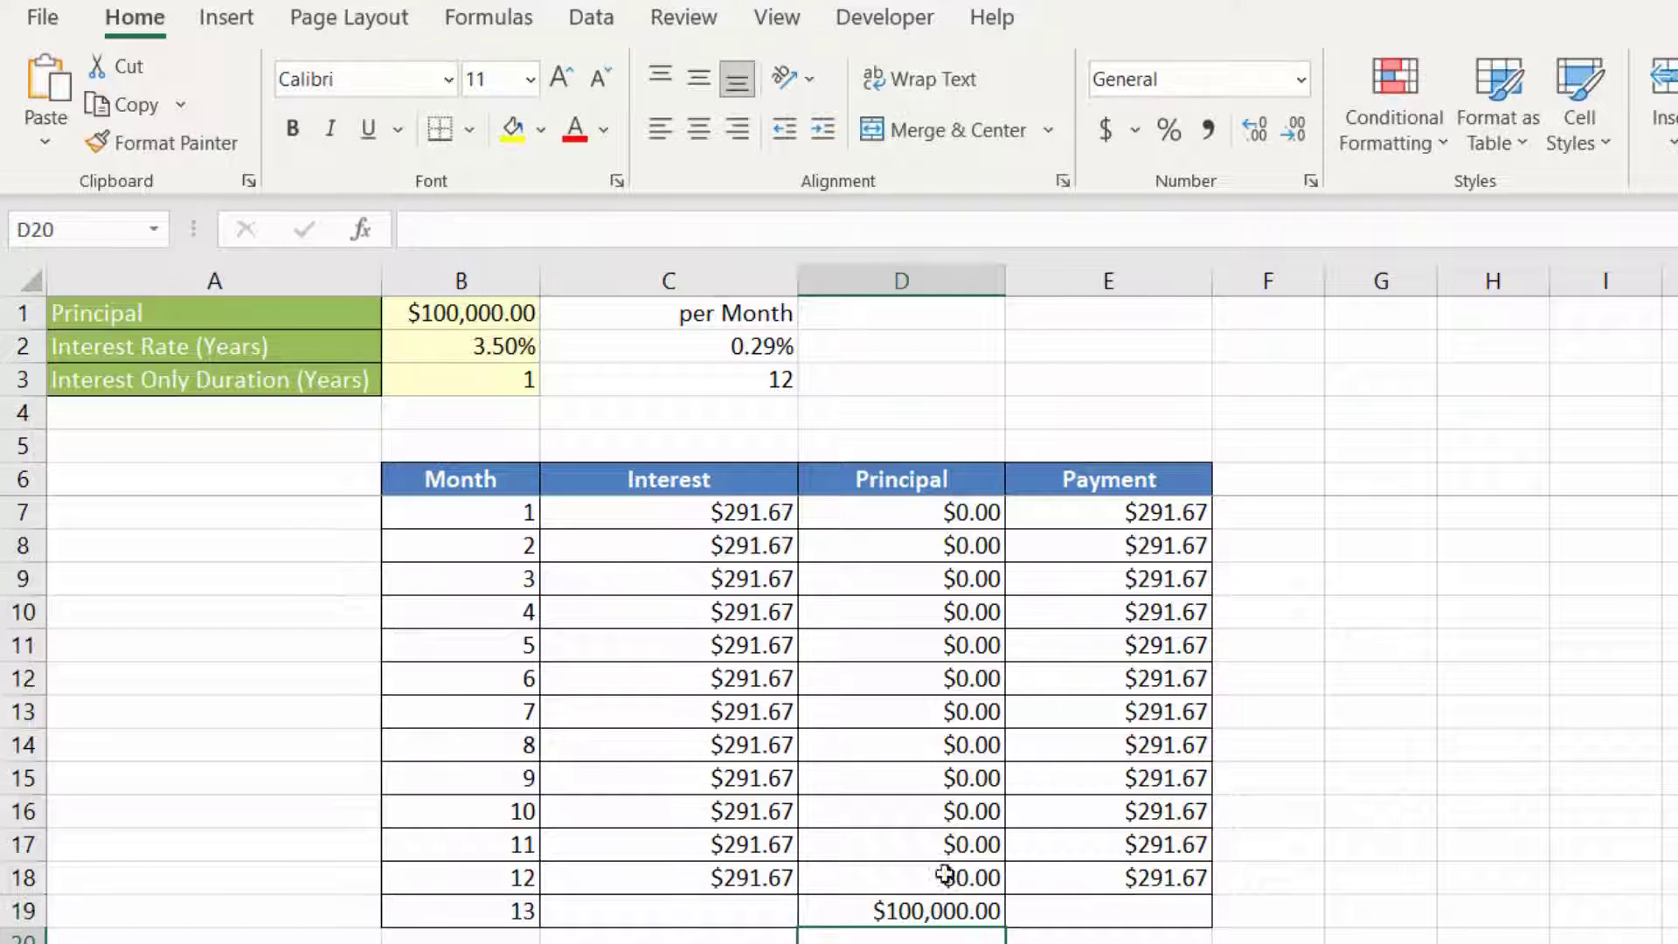
{"action": "left_click", "coordinate": [1146, 876]}
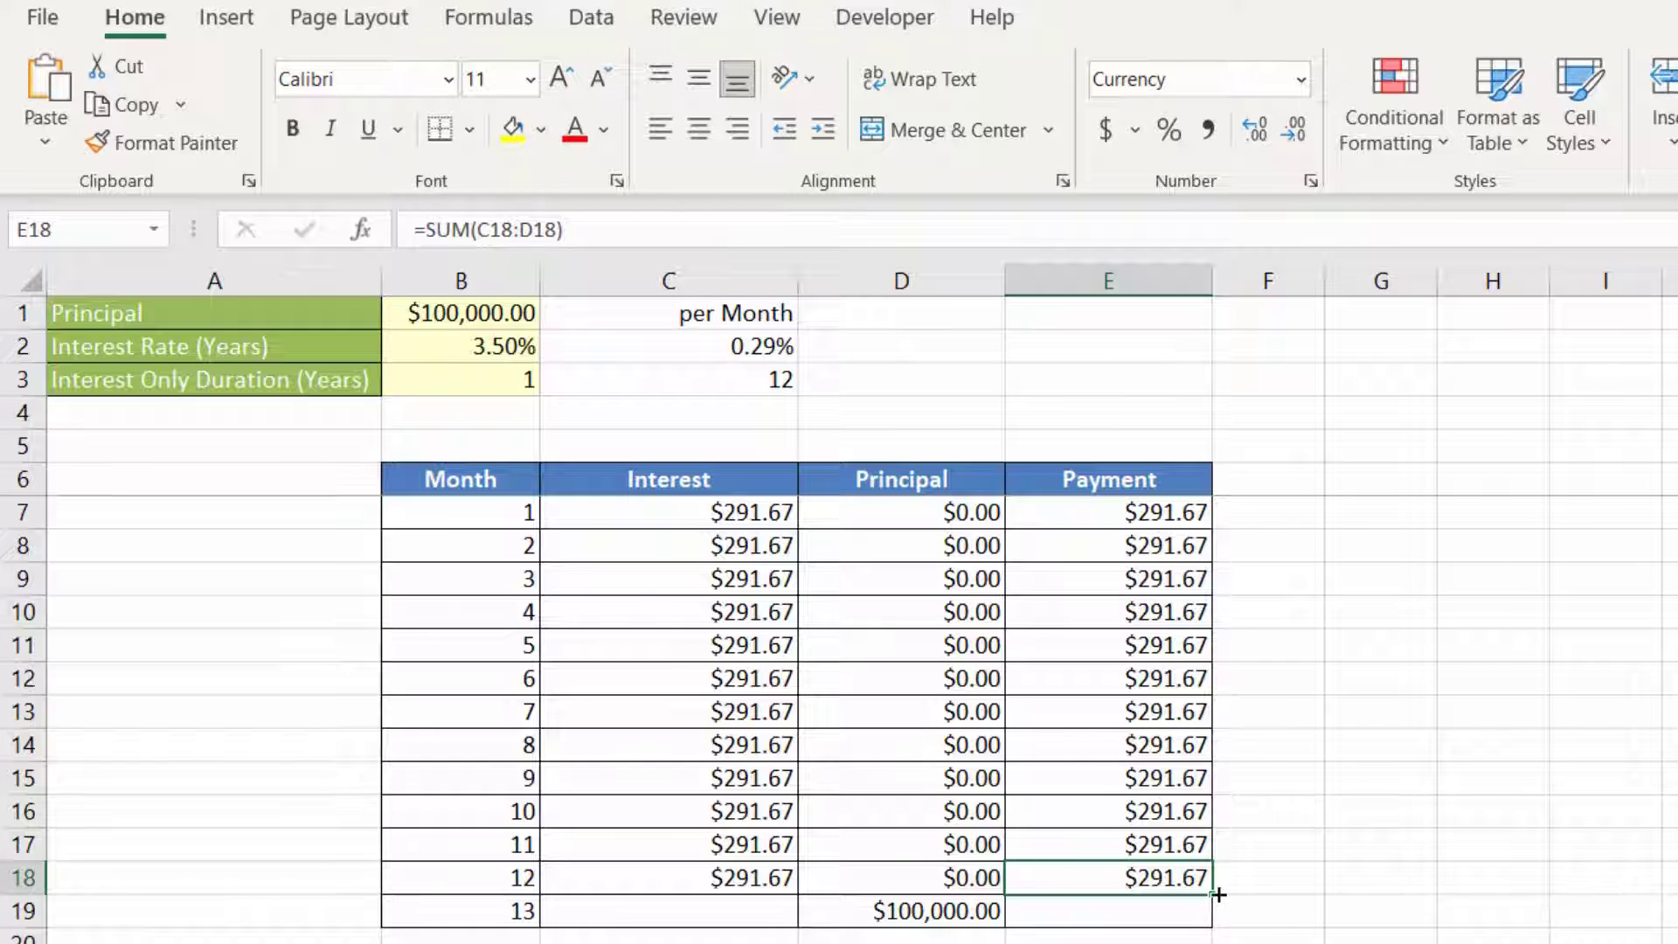
{"action": "left_click_drag", "start_coordinate": [1215, 906], "coordinate": [1213, 930]}
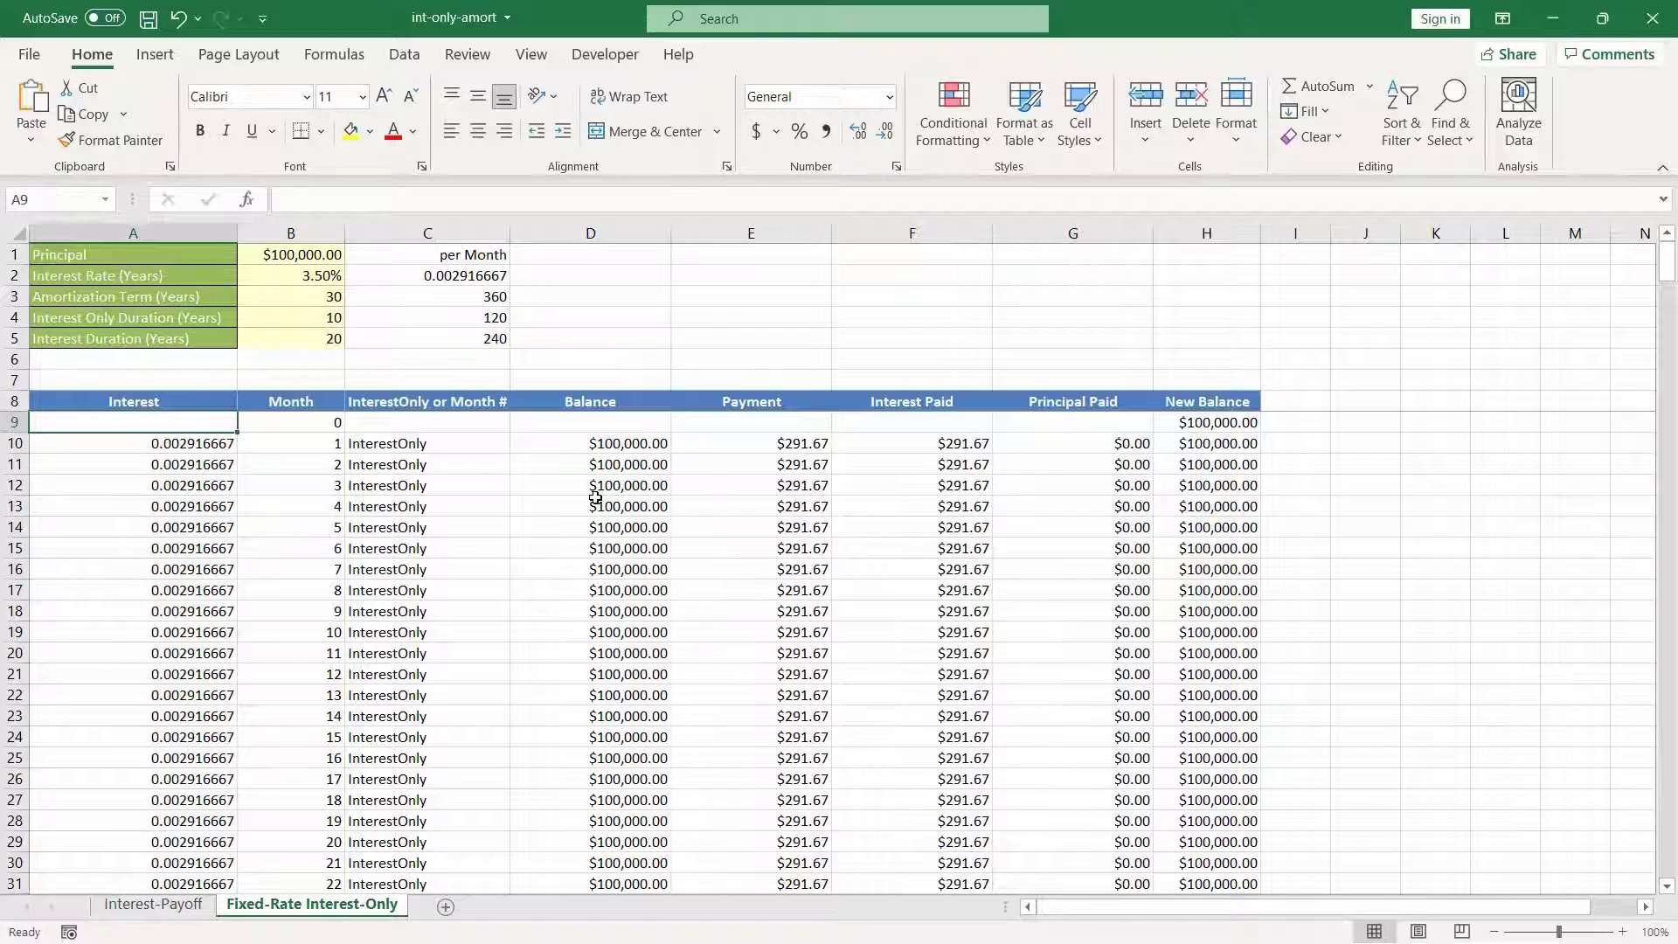
Step: Examine the loan inputs, the Interest formula and the schedule's column headings on the Fixed-Rate Interest-Only sheet
{"action": "left_click", "coordinate": [292, 325]}
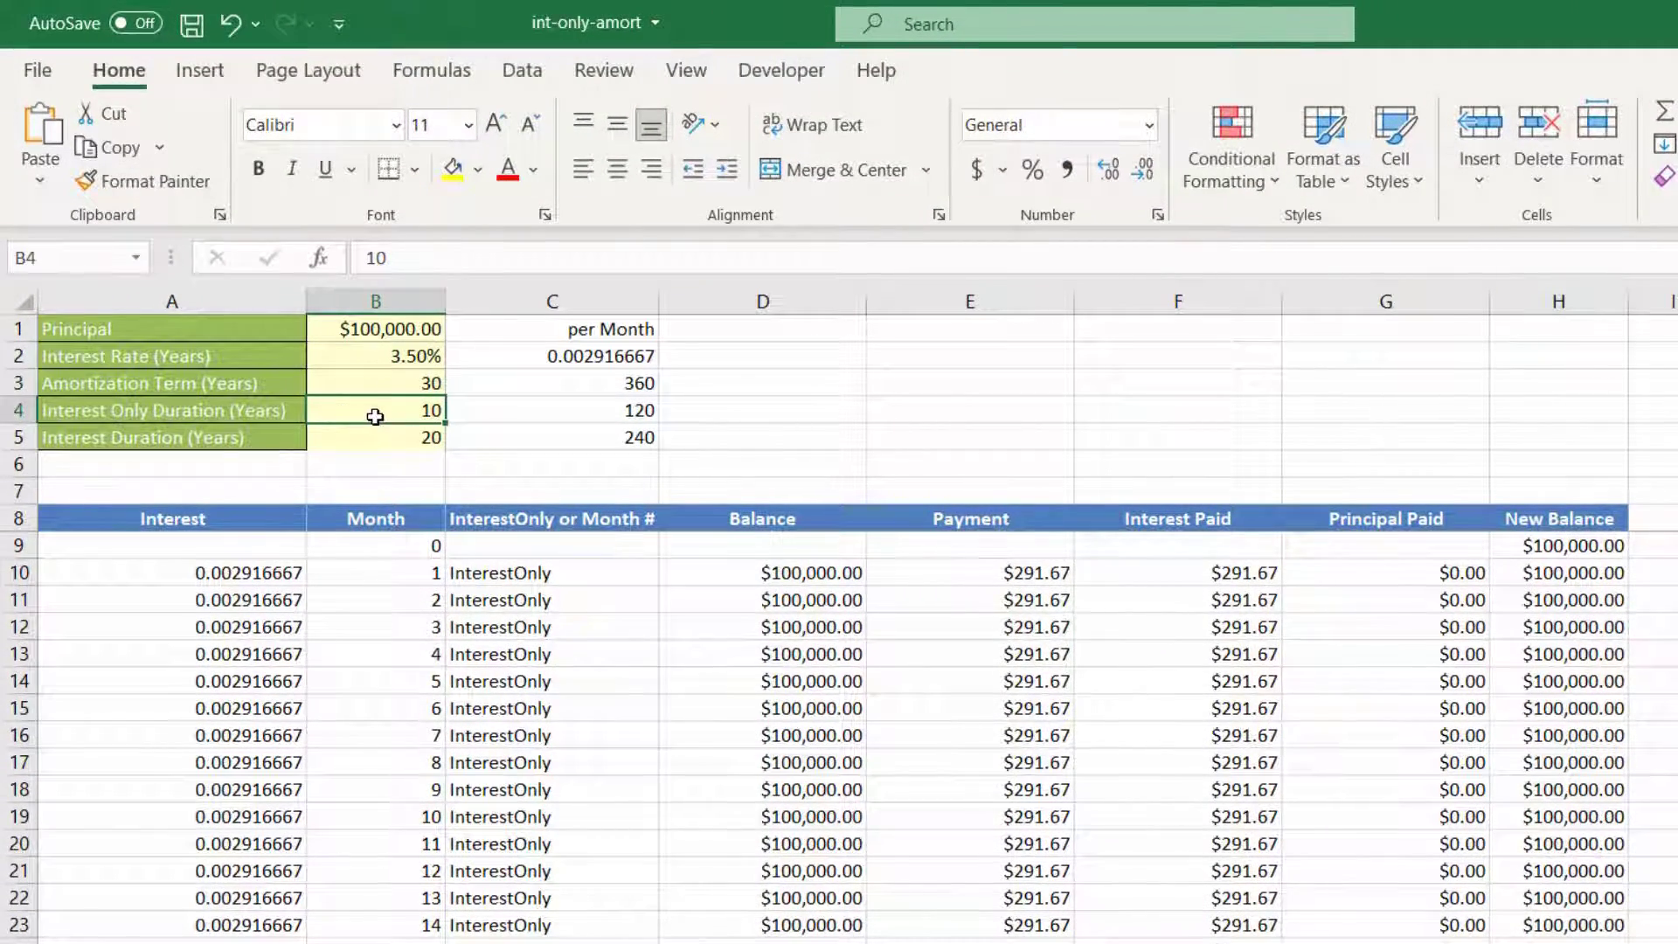
{"action": "left_click", "coordinate": [375, 441]}
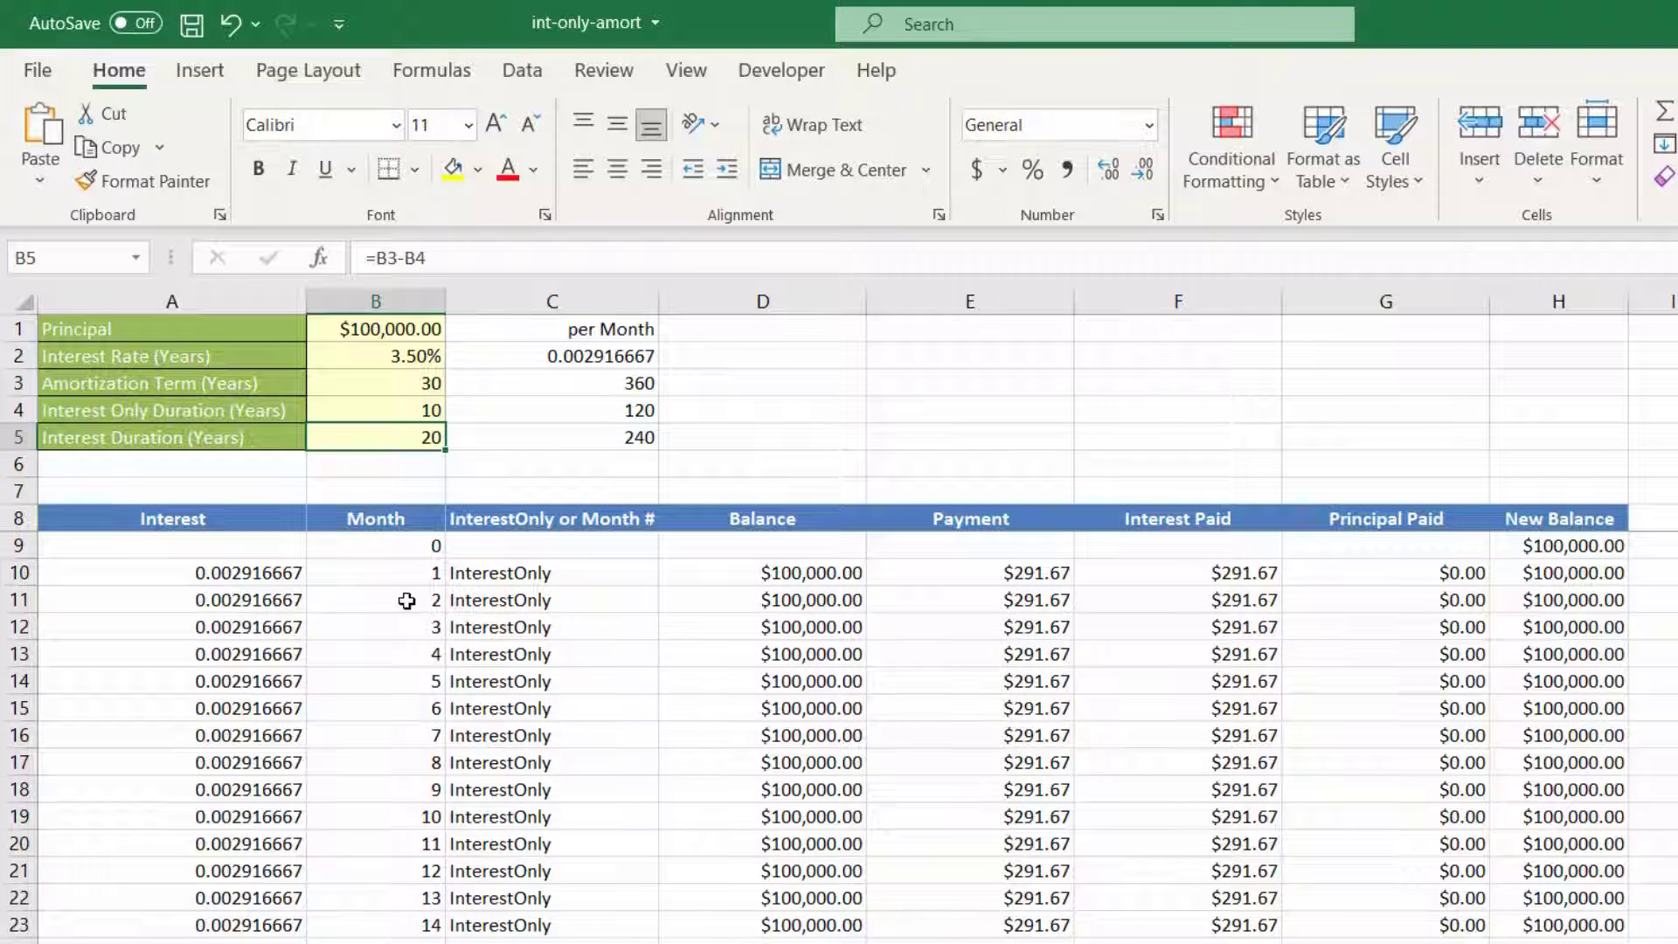
{"action": "left_click", "coordinate": [224, 575]}
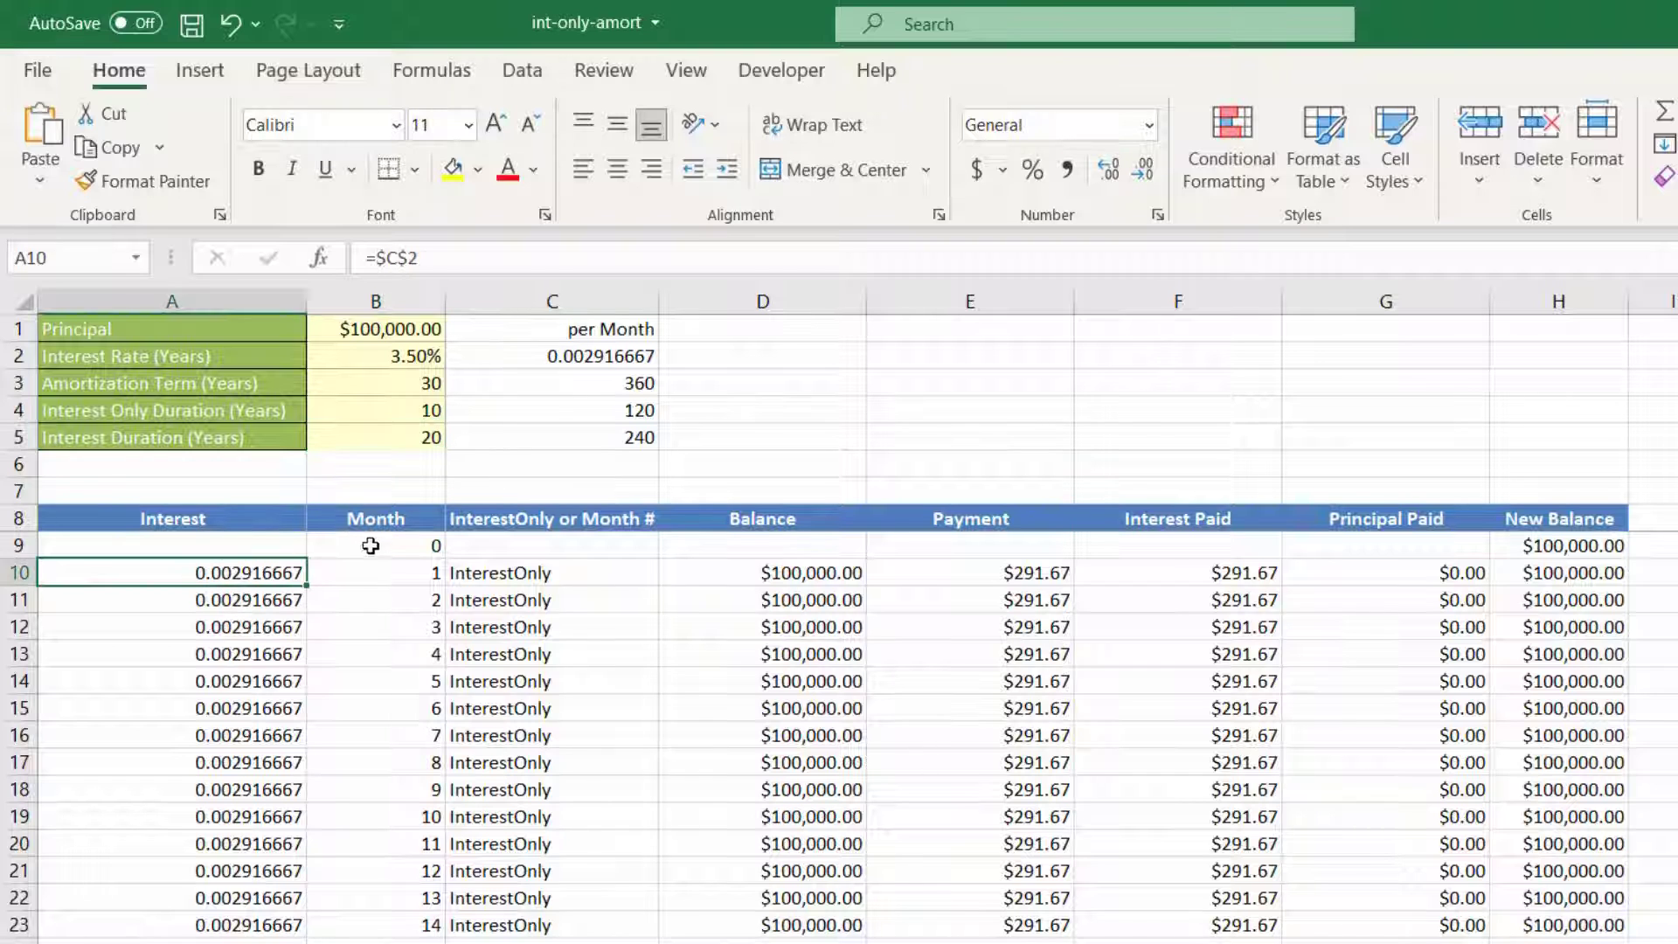
{"action": "left_click", "coordinate": [349, 517]}
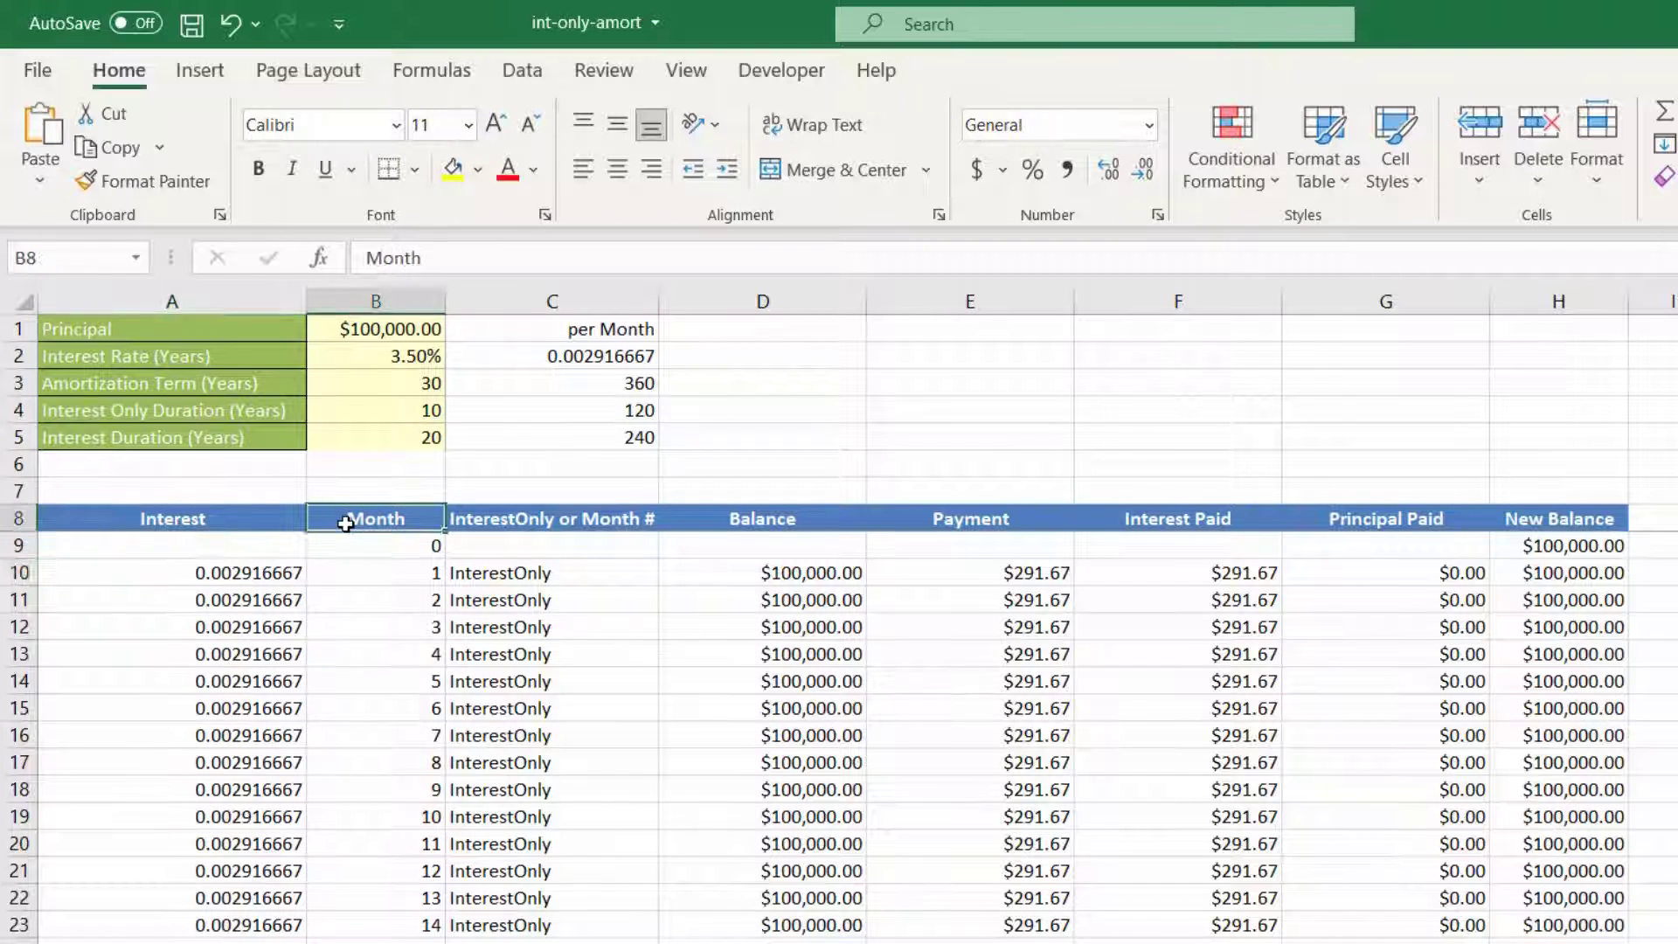
{"action": "left_click", "coordinate": [582, 522]}
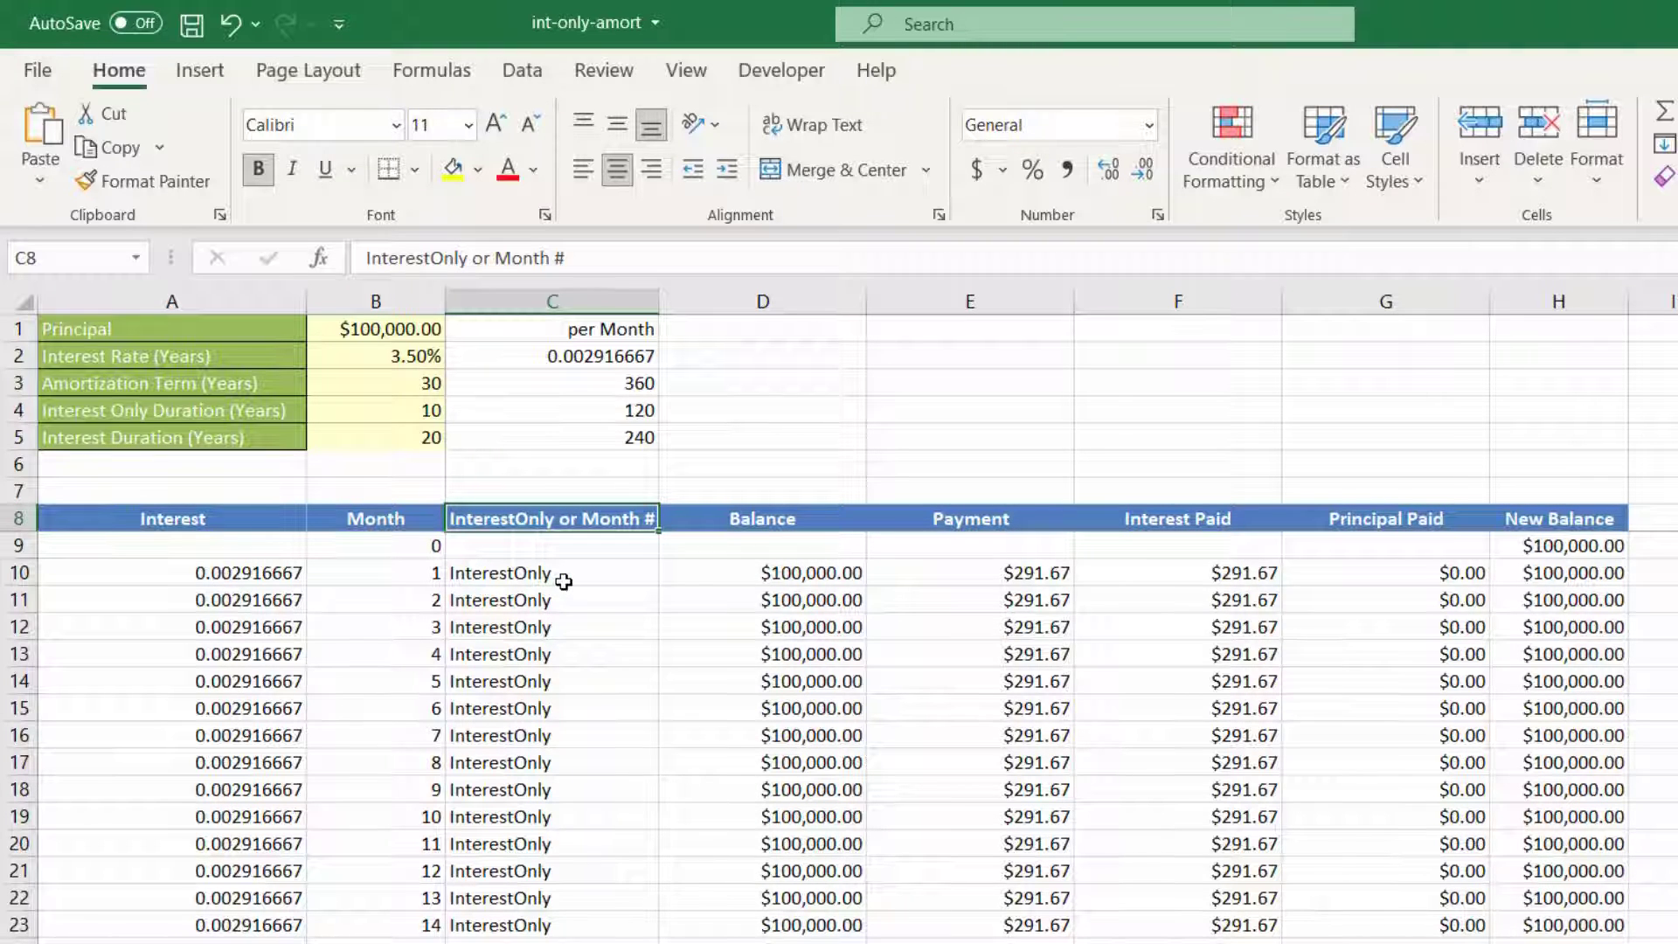
{"action": "left_click", "coordinate": [759, 524]}
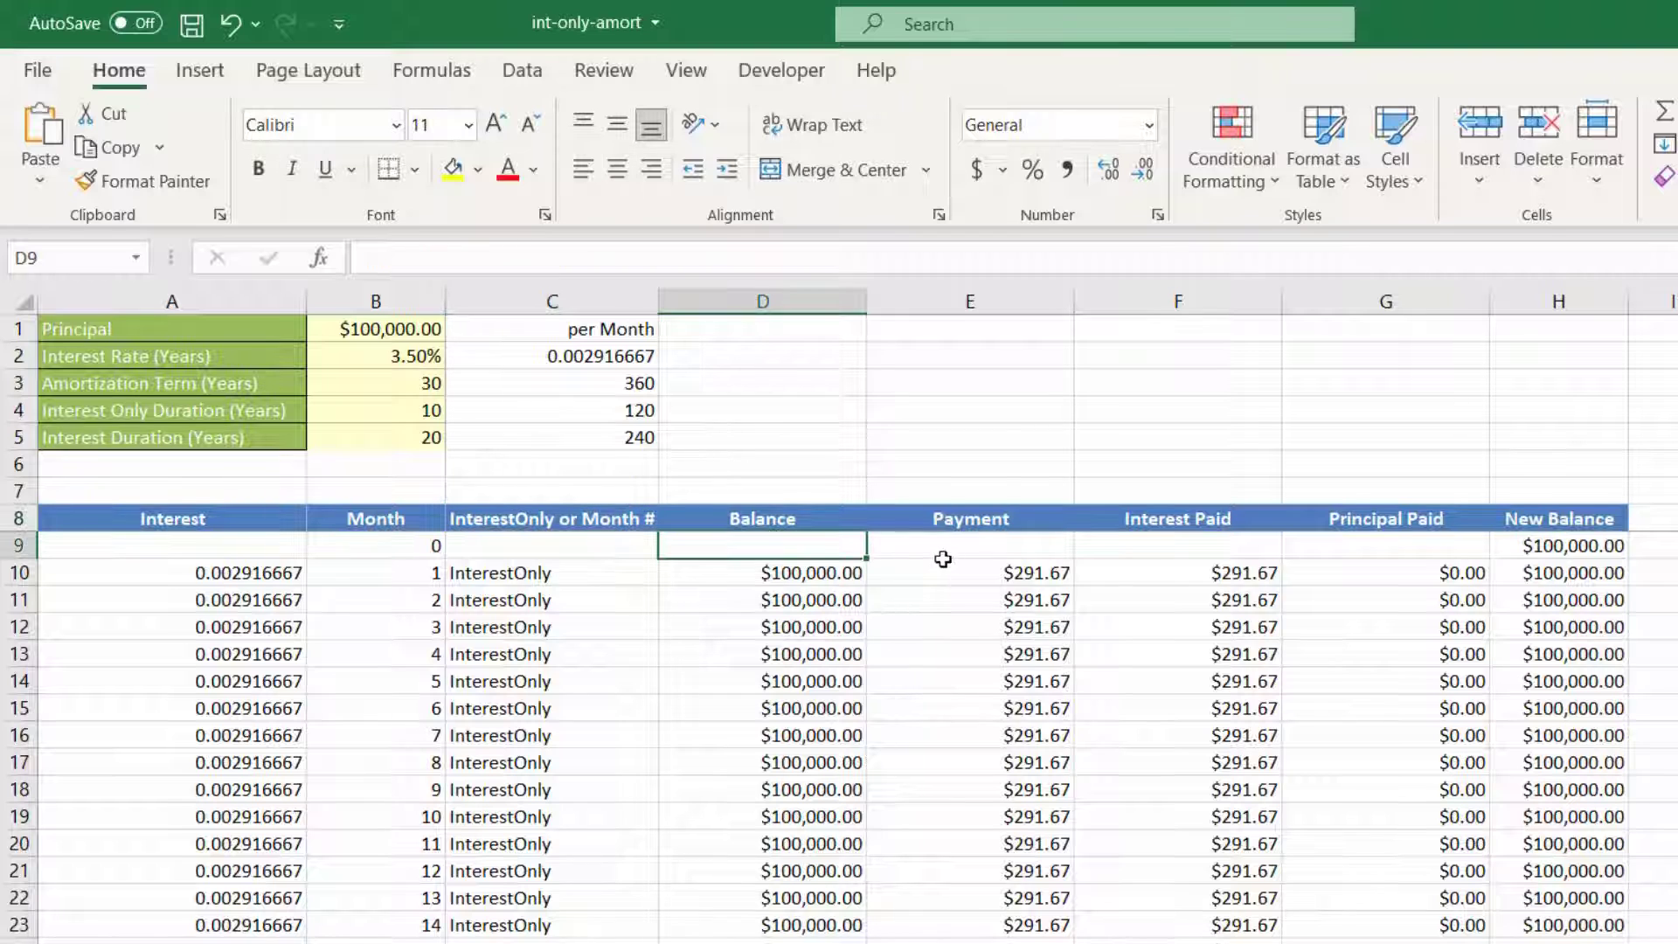
{"action": "left_click", "coordinate": [969, 515]}
{"action": "left_click", "coordinate": [1172, 522]}
{"action": "left_click", "coordinate": [1356, 516]}
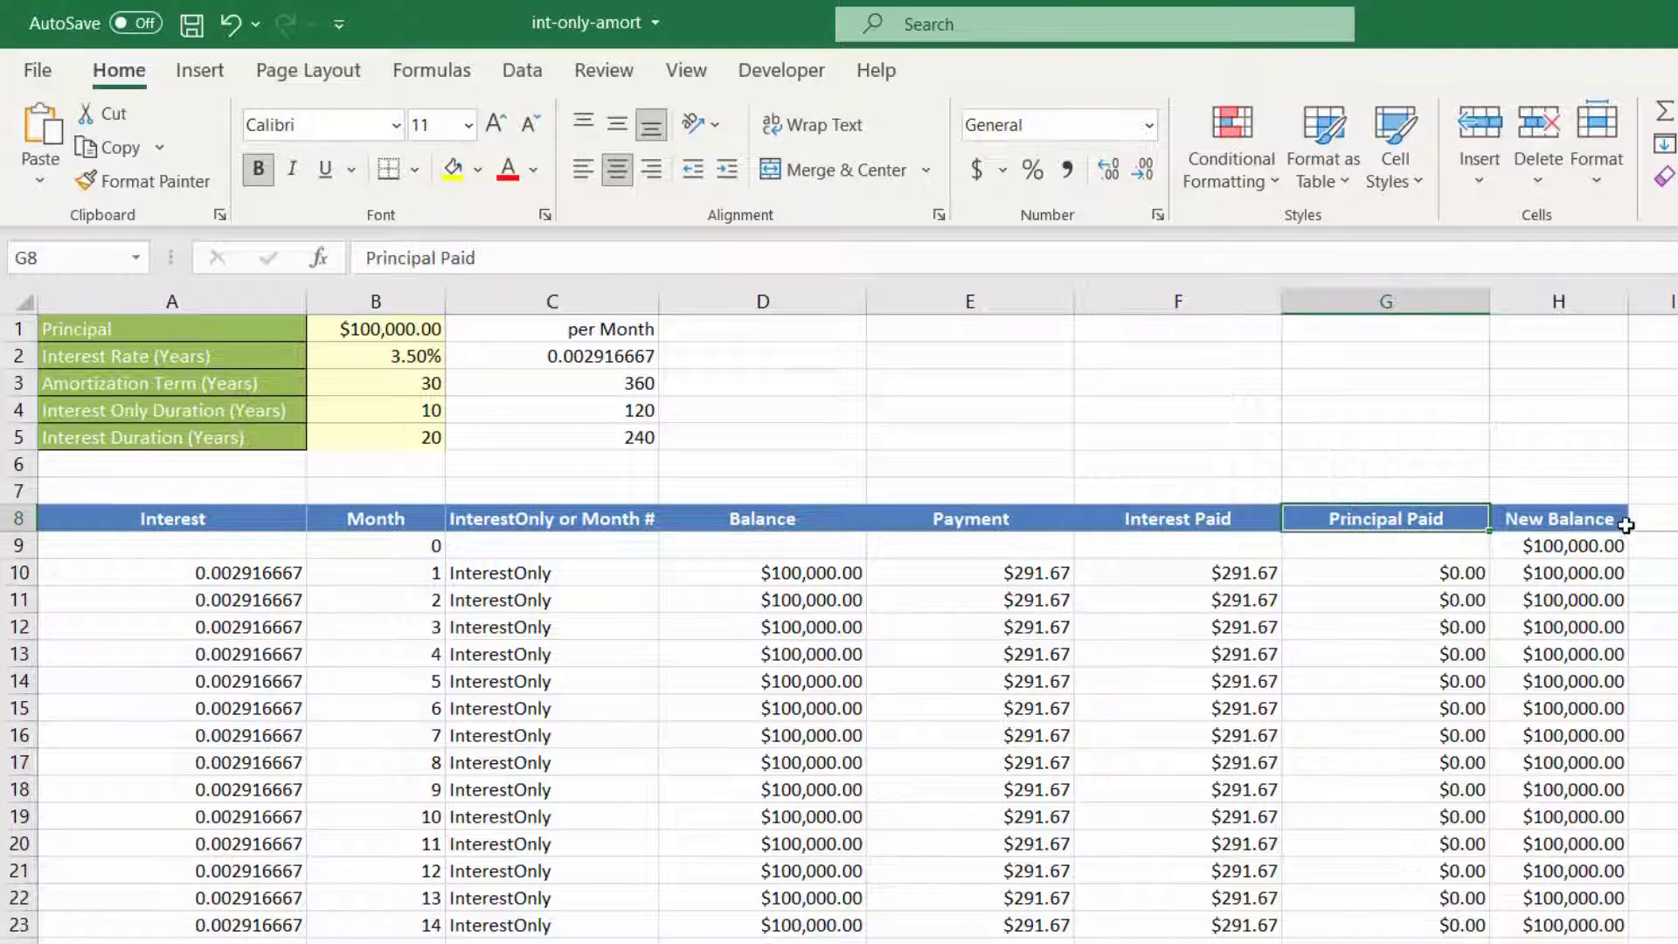
{"action": "left_click", "coordinate": [1612, 523]}
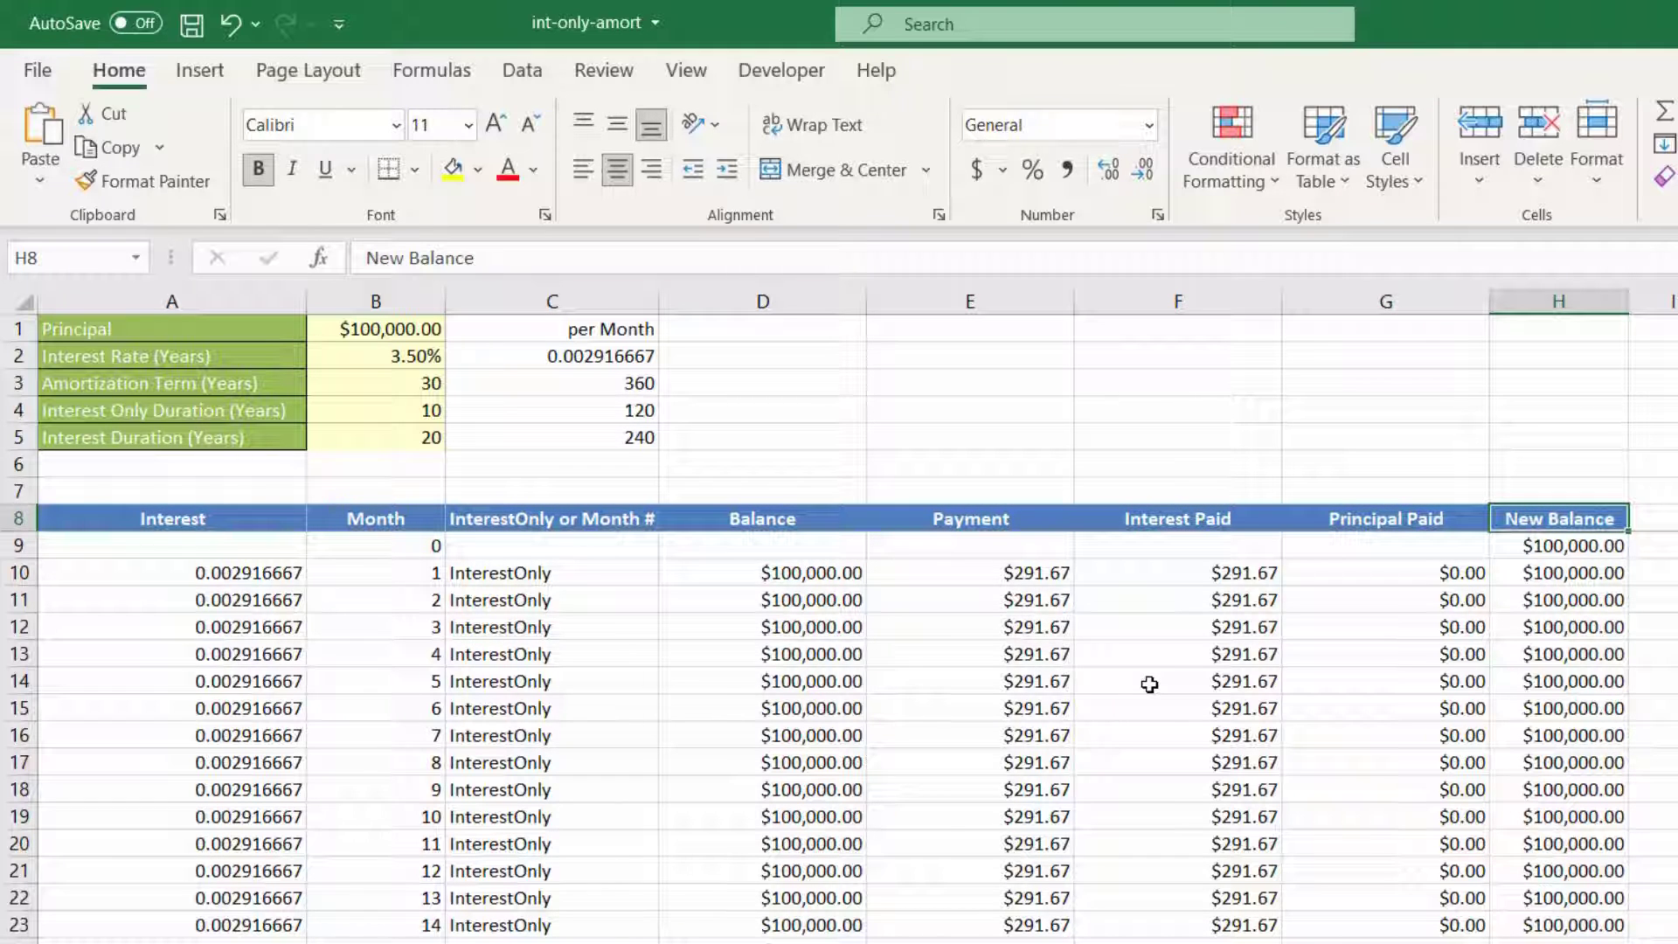
Step: Clear all existing schedule data from row 9 downward, keeping the column headings in row 8
{"action": "left_click", "coordinate": [14, 542]}
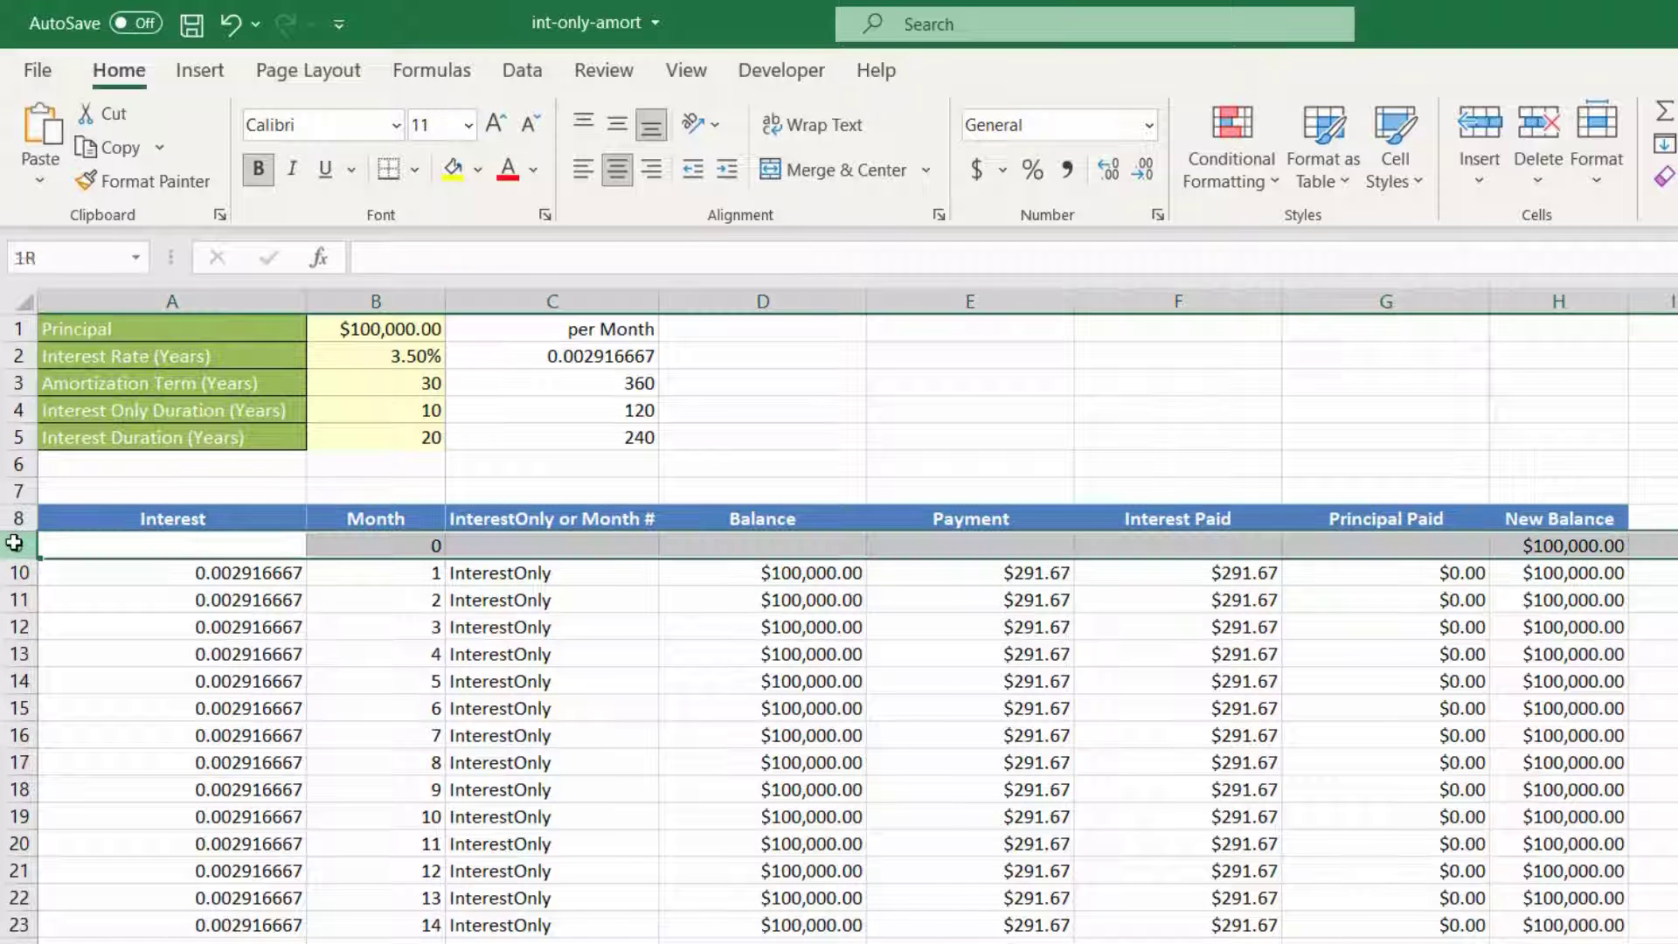
{"action": "key", "text": "ctrl+shift+Down"}
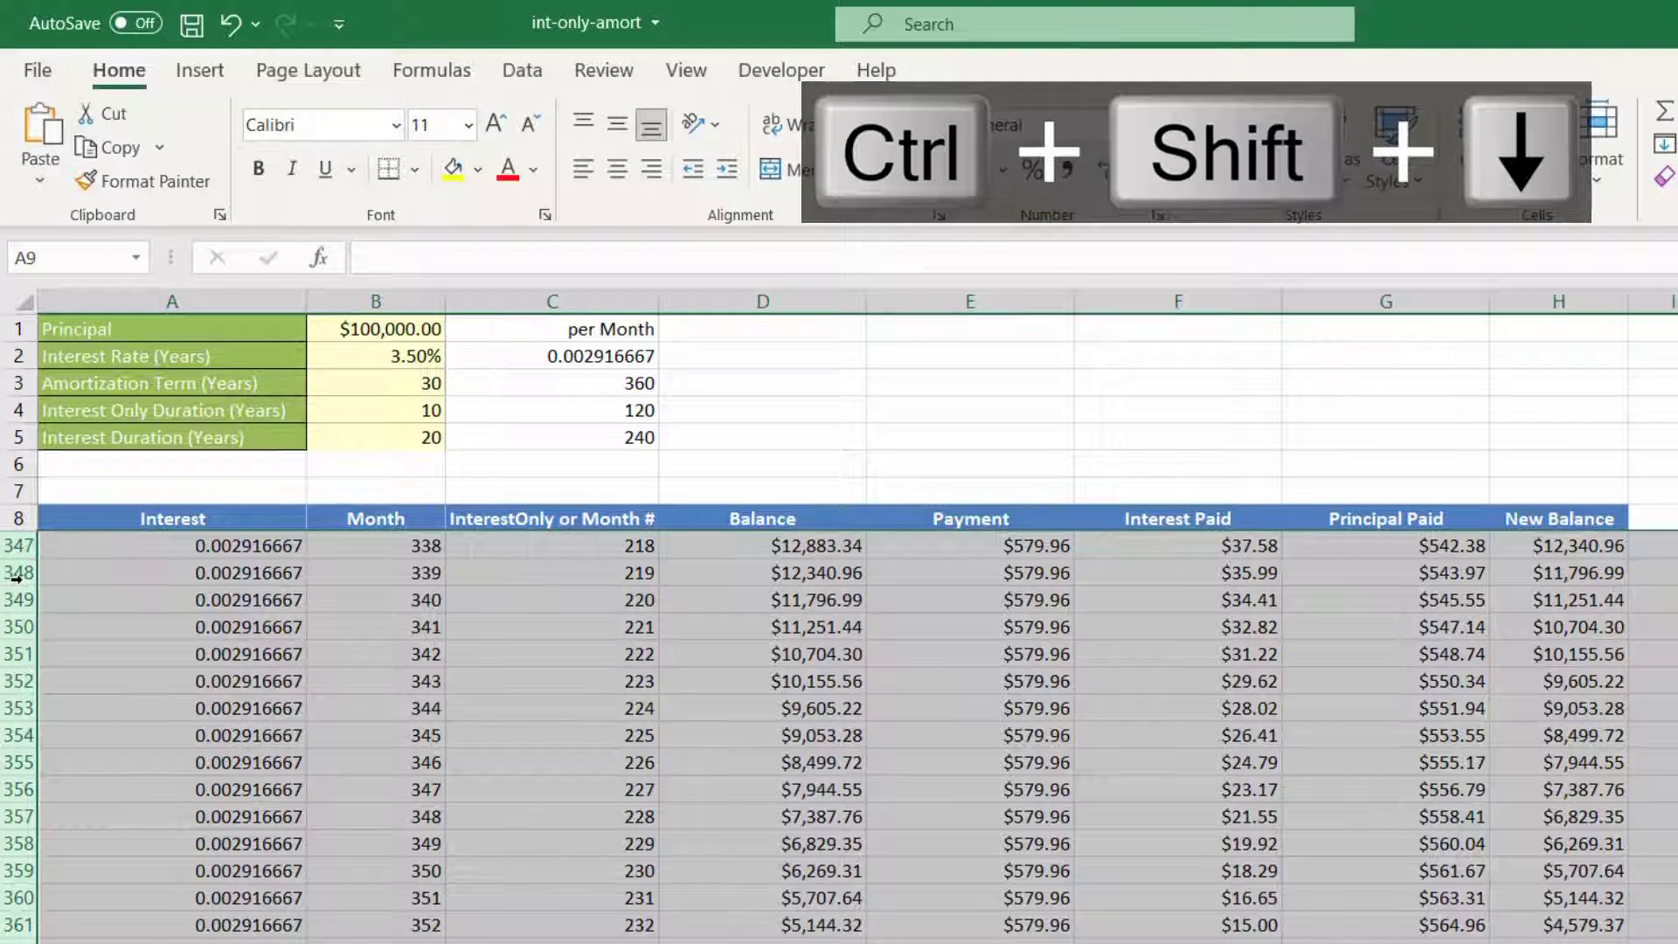
{"action": "right_click", "coordinate": [17, 575]}
{"action": "left_click", "coordinate": [101, 858]}
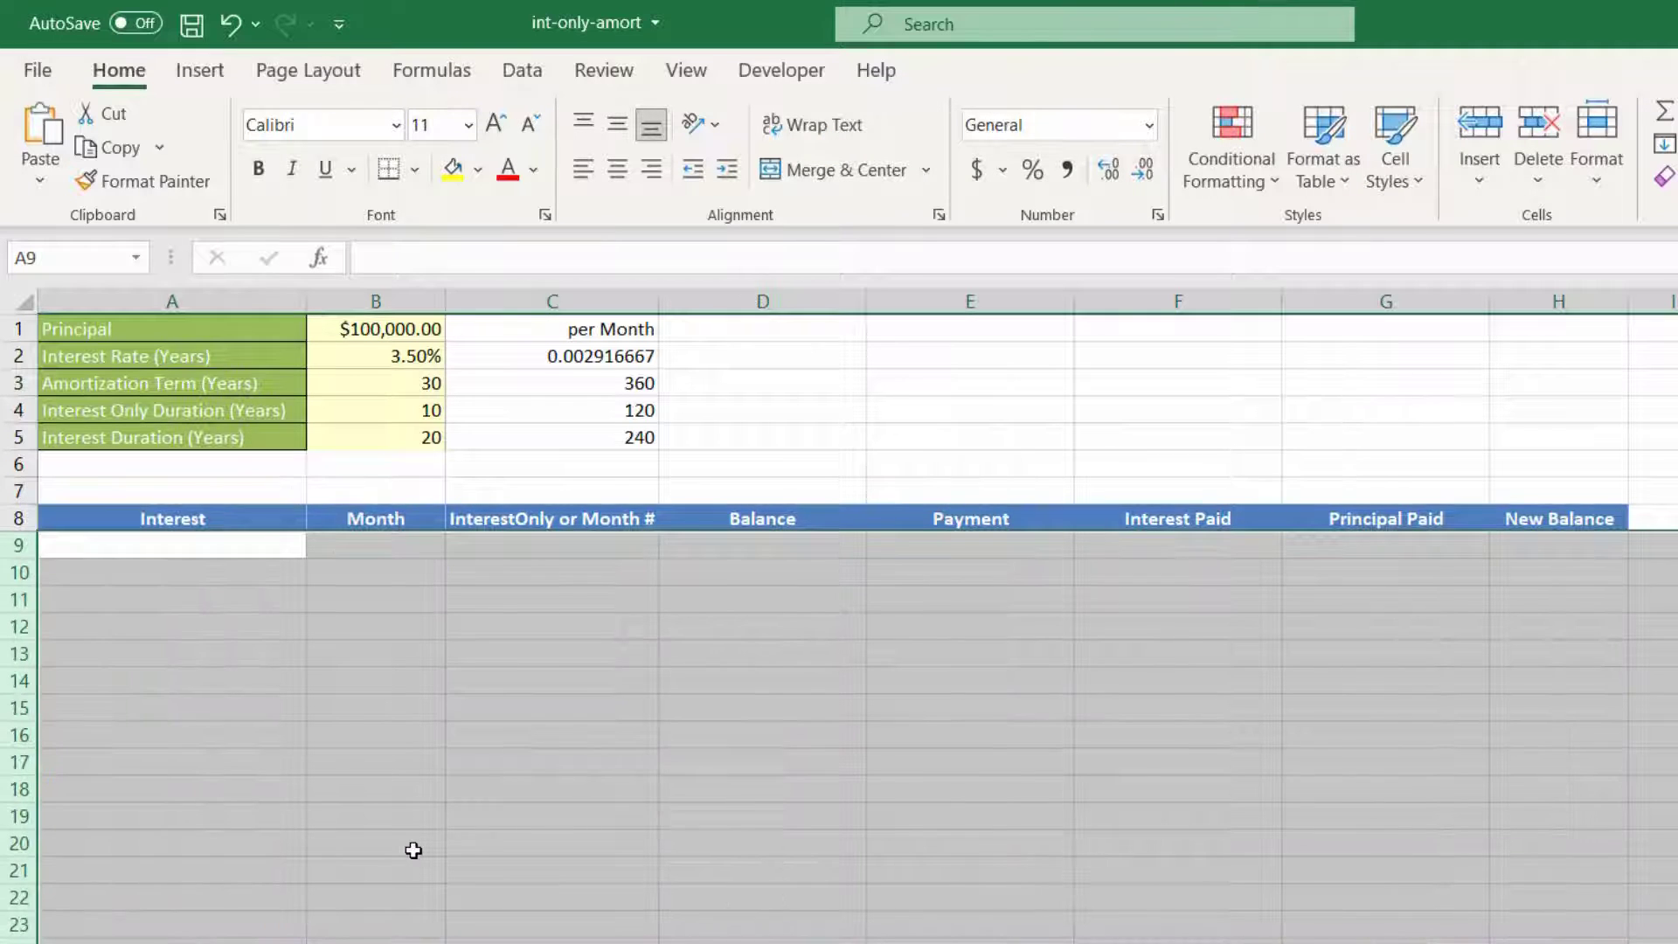
{"action": "left_click", "coordinate": [221, 539]}
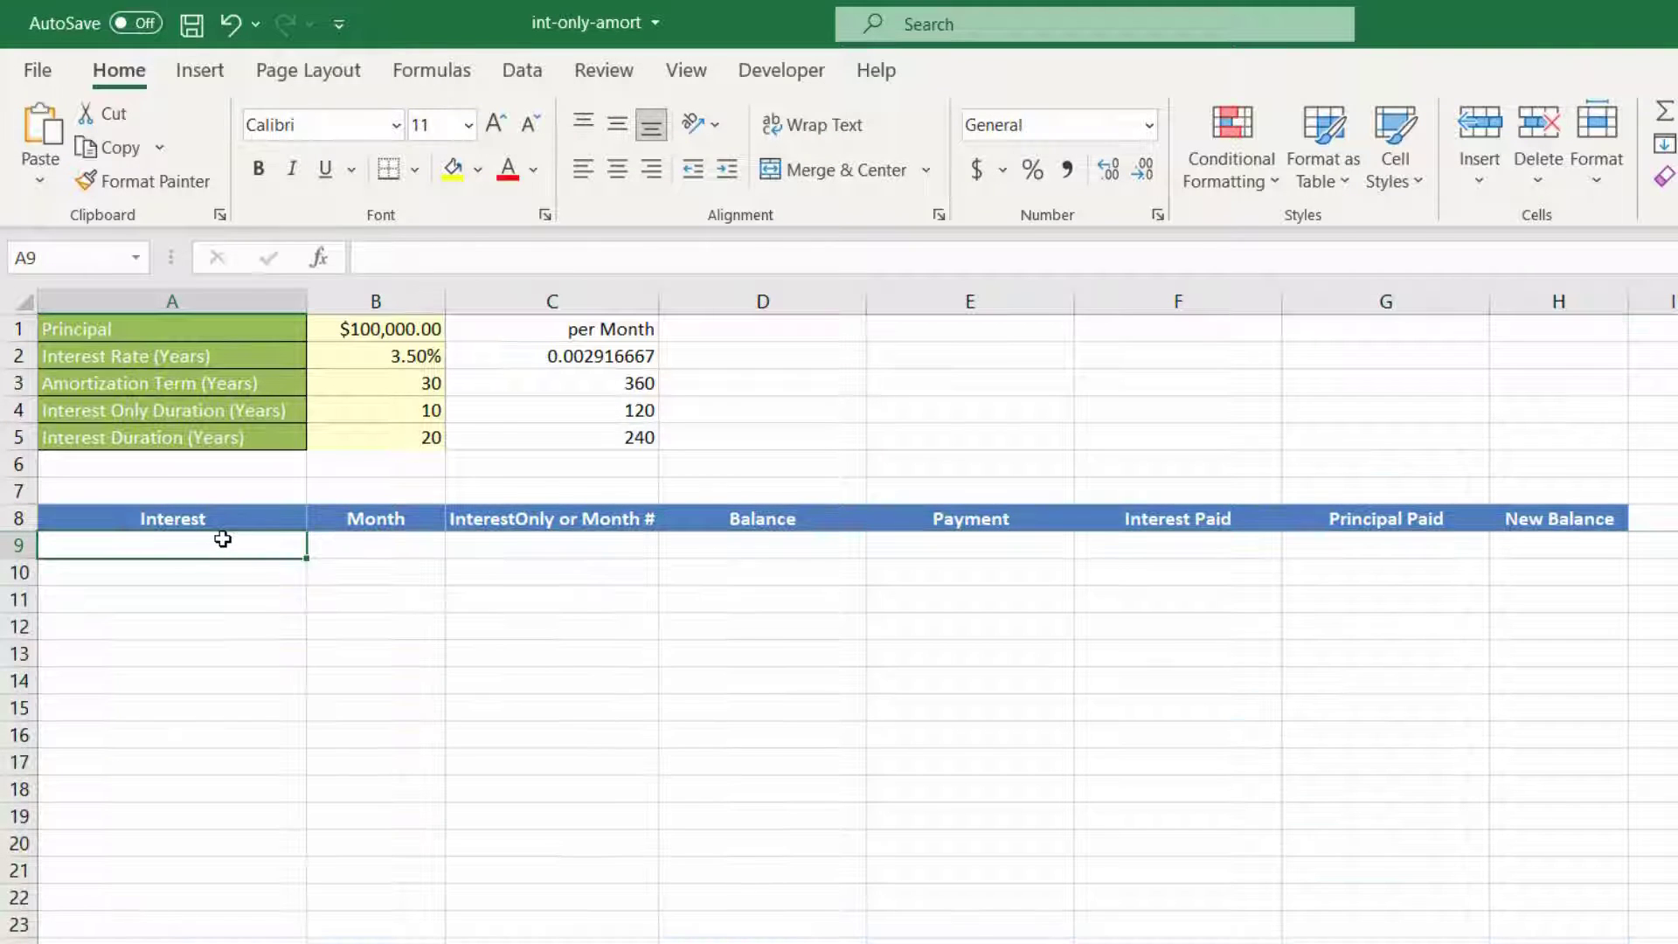
Step: Set the starting New Balance in H9 to the loan principal with =B1
{"action": "left_click", "coordinate": [1540, 555]}
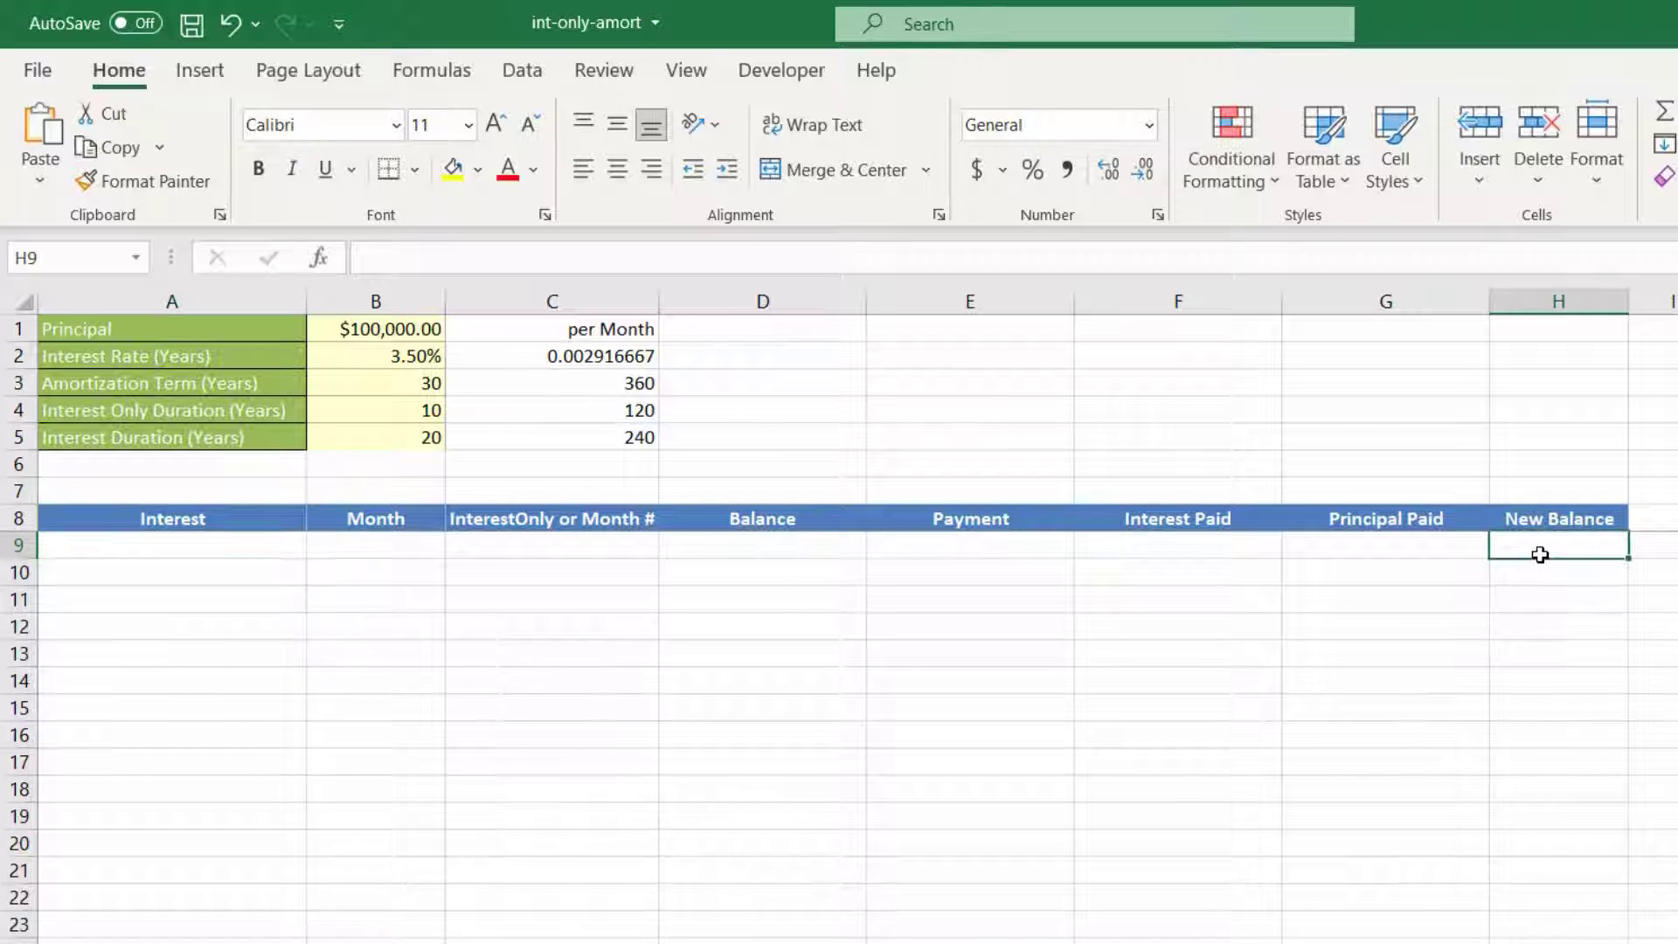
{"action": "type", "text": "="}
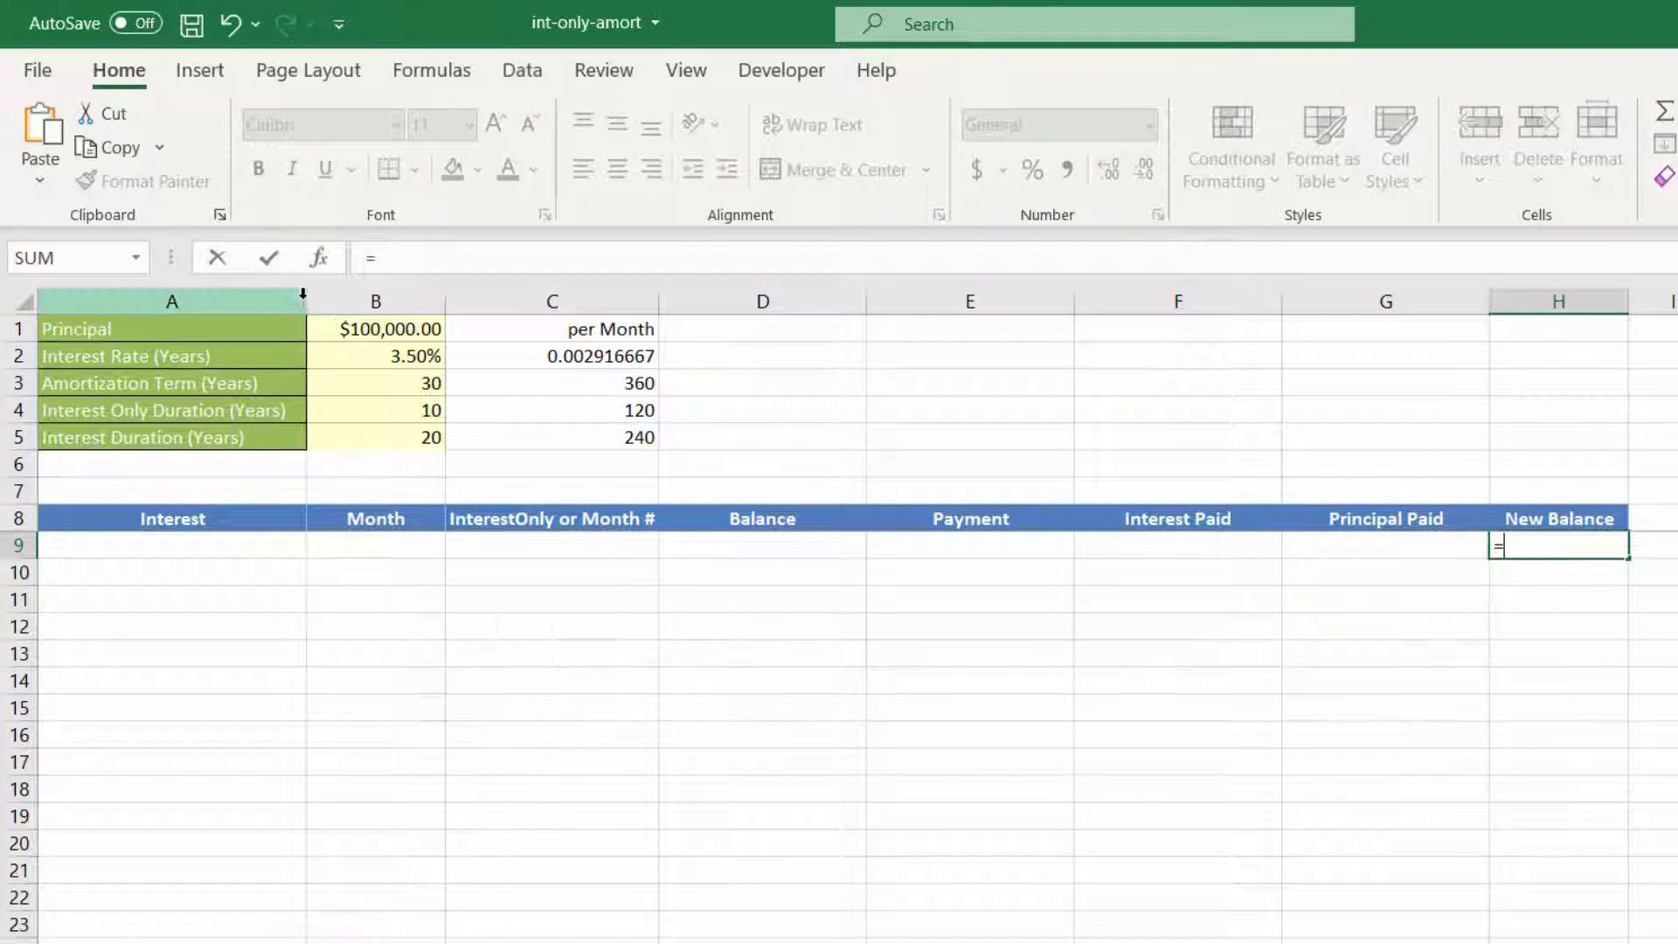
{"action": "left_click", "coordinate": [346, 328]}
{"action": "key", "text": "Return"}
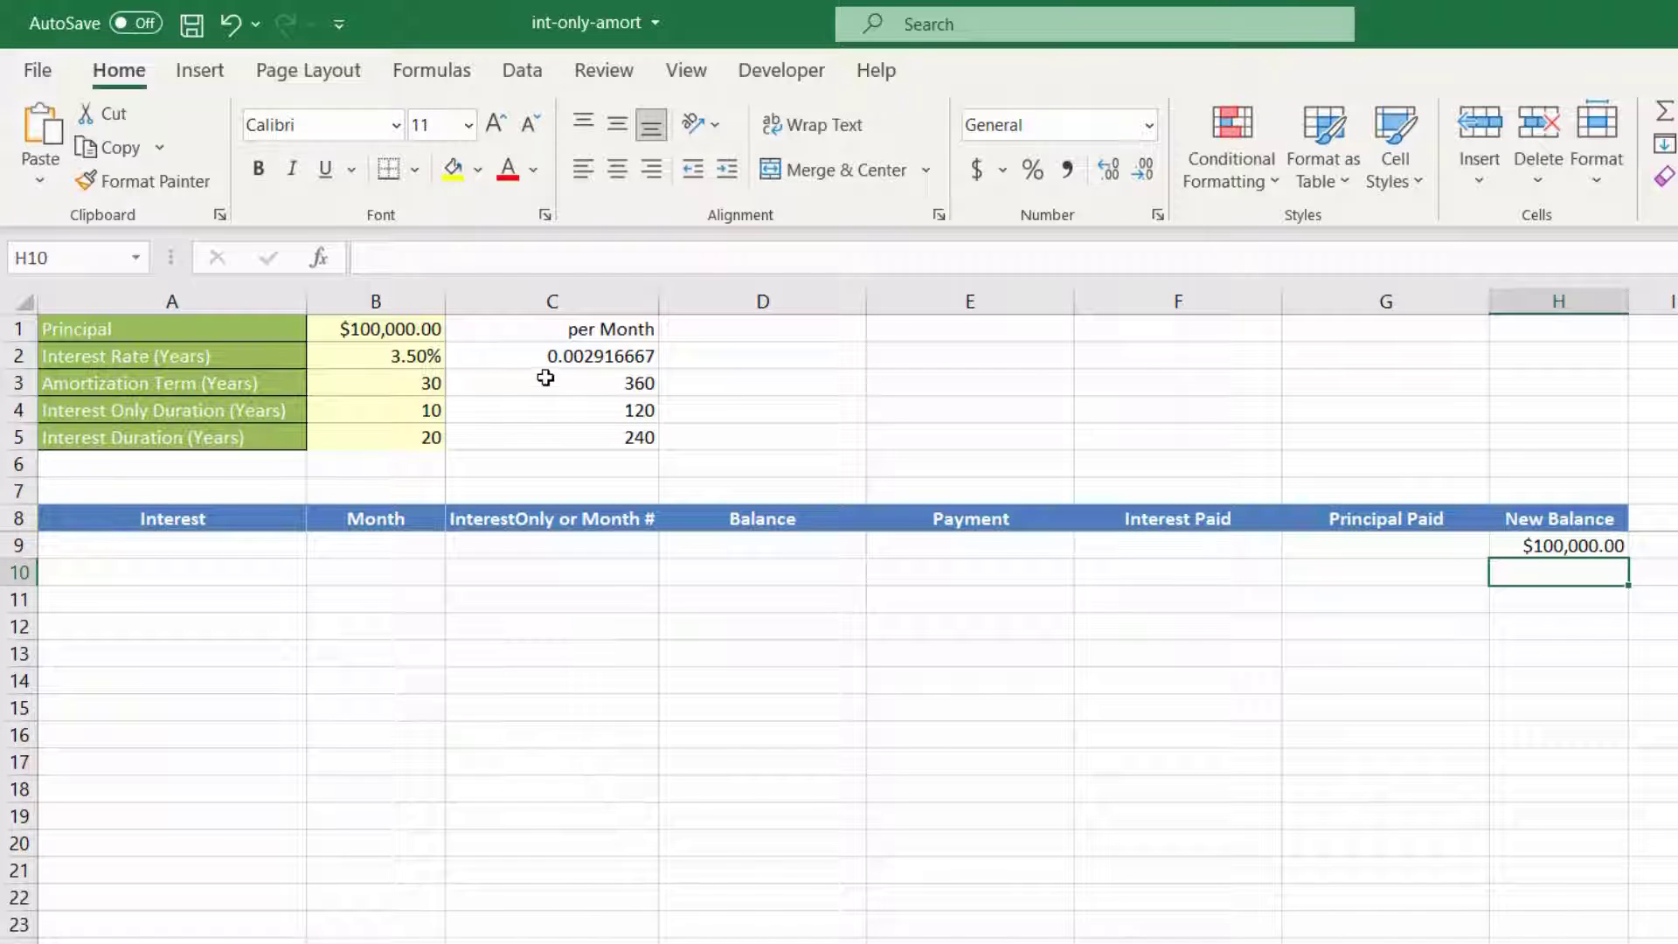
Step: Clear the per-month values in C2:C5 and calculate the monthly interest rate in C2 with =B2/12
{"action": "left_click_drag", "start_coordinate": [551, 359], "coordinate": [557, 435]}
{"action": "key", "text": "Delete"}
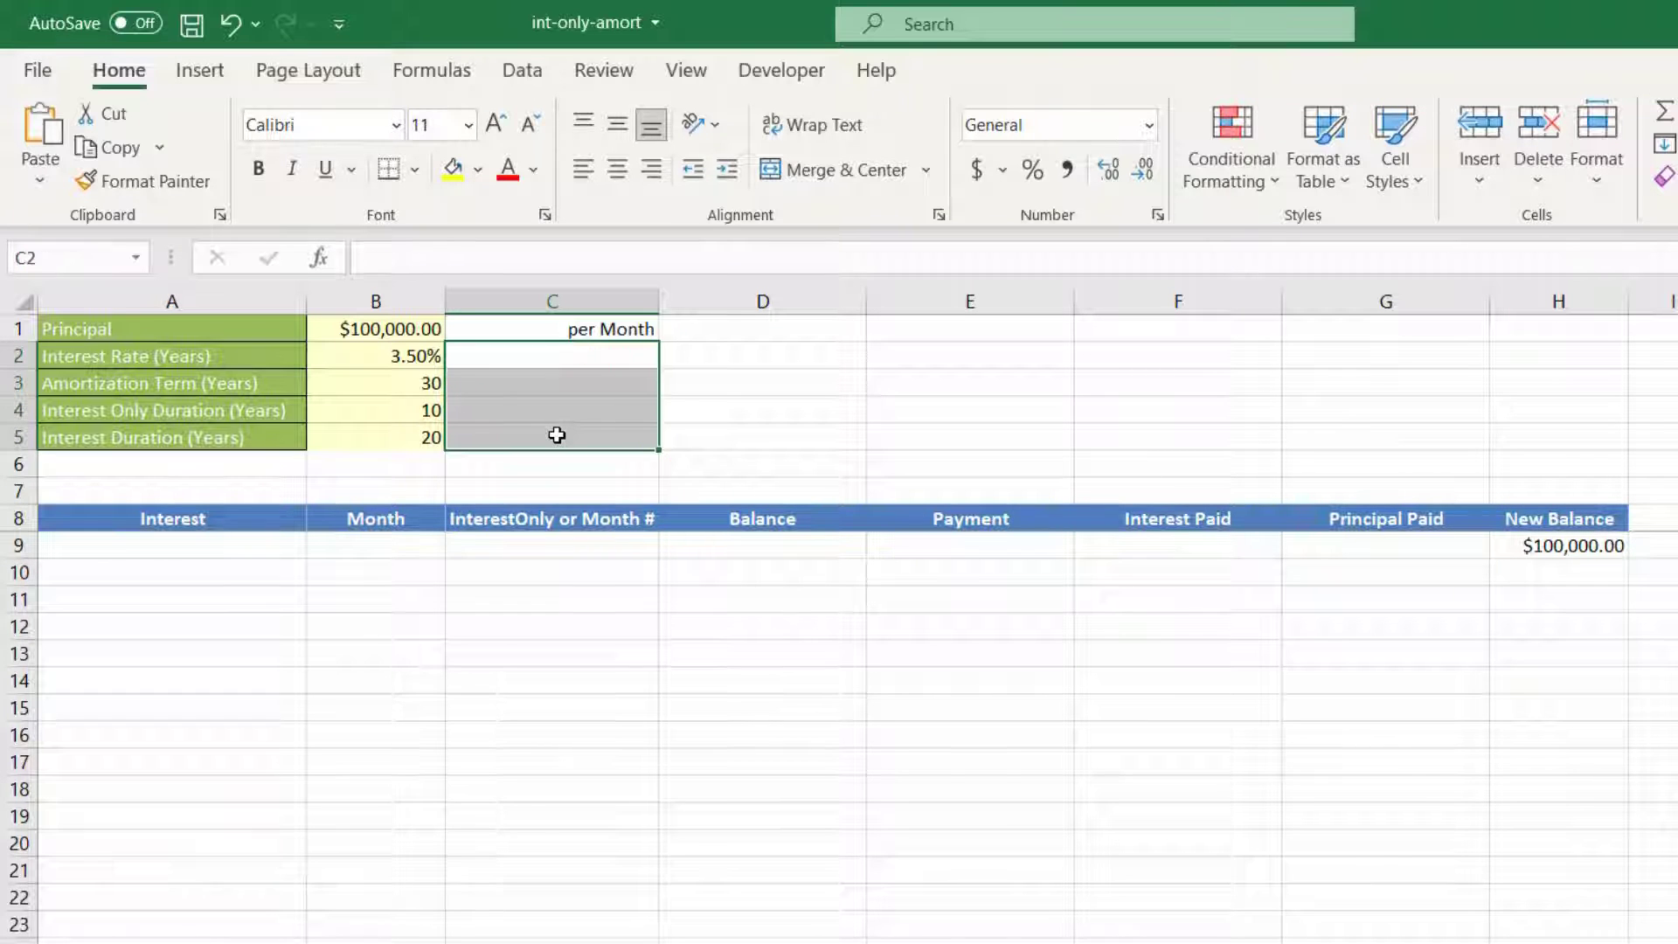
{"action": "left_click", "coordinate": [554, 354]}
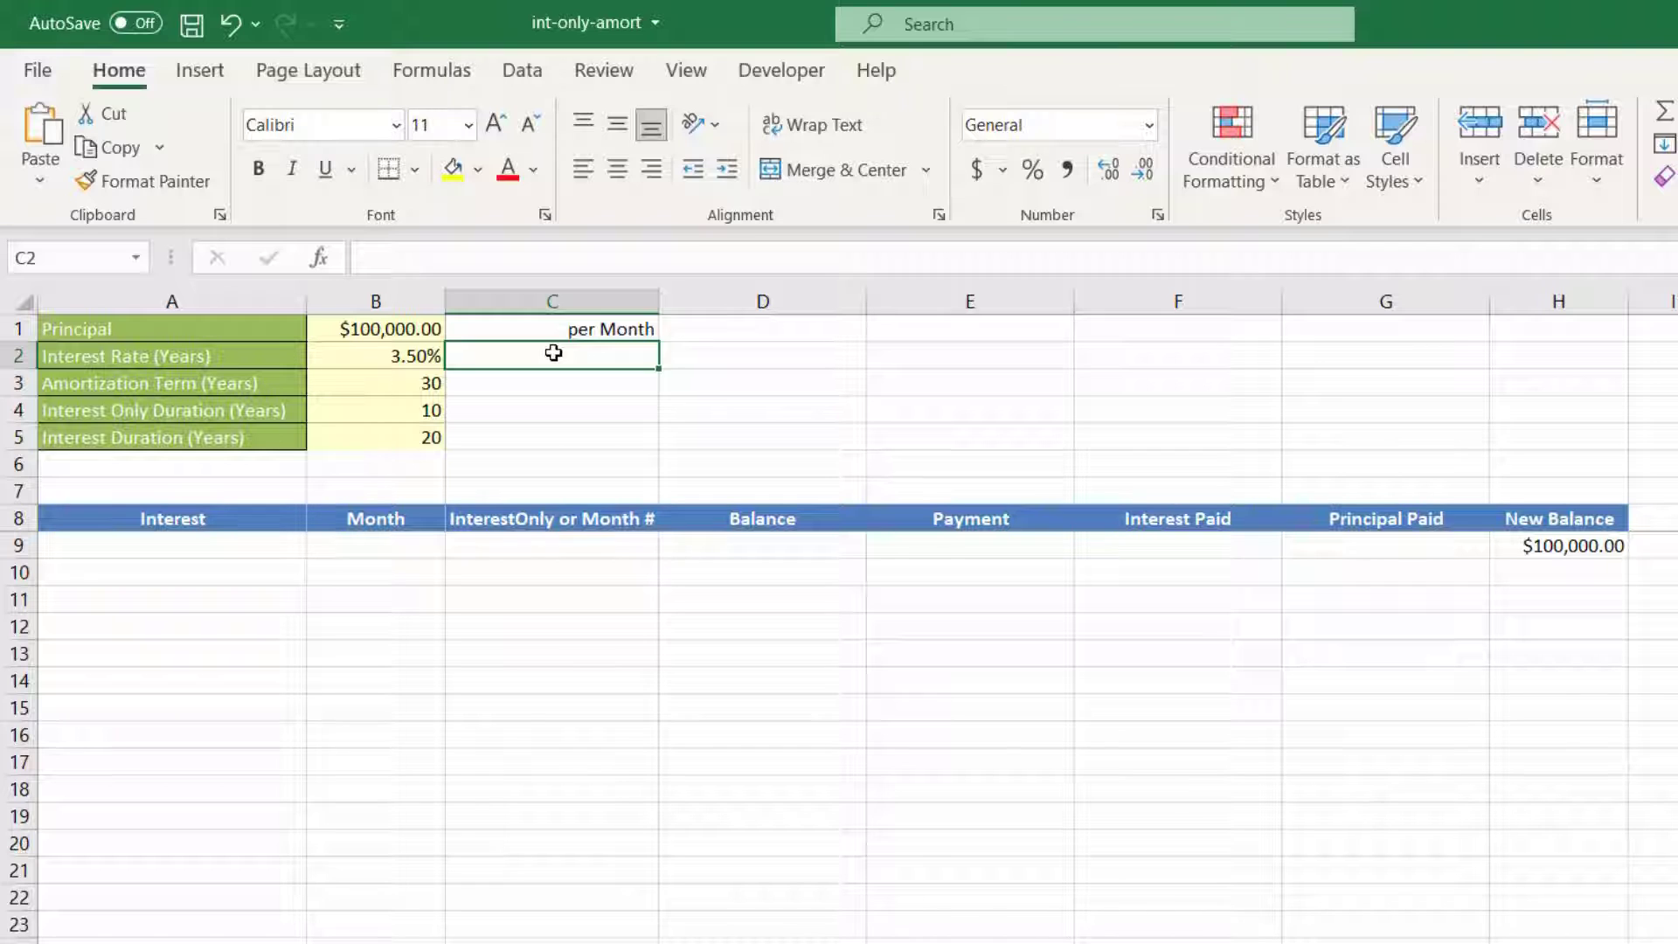
{"action": "type", "text": "="}
{"action": "left_click", "coordinate": [364, 357]}
{"action": "type", "text": "/12"}
{"action": "key", "text": "Return"}
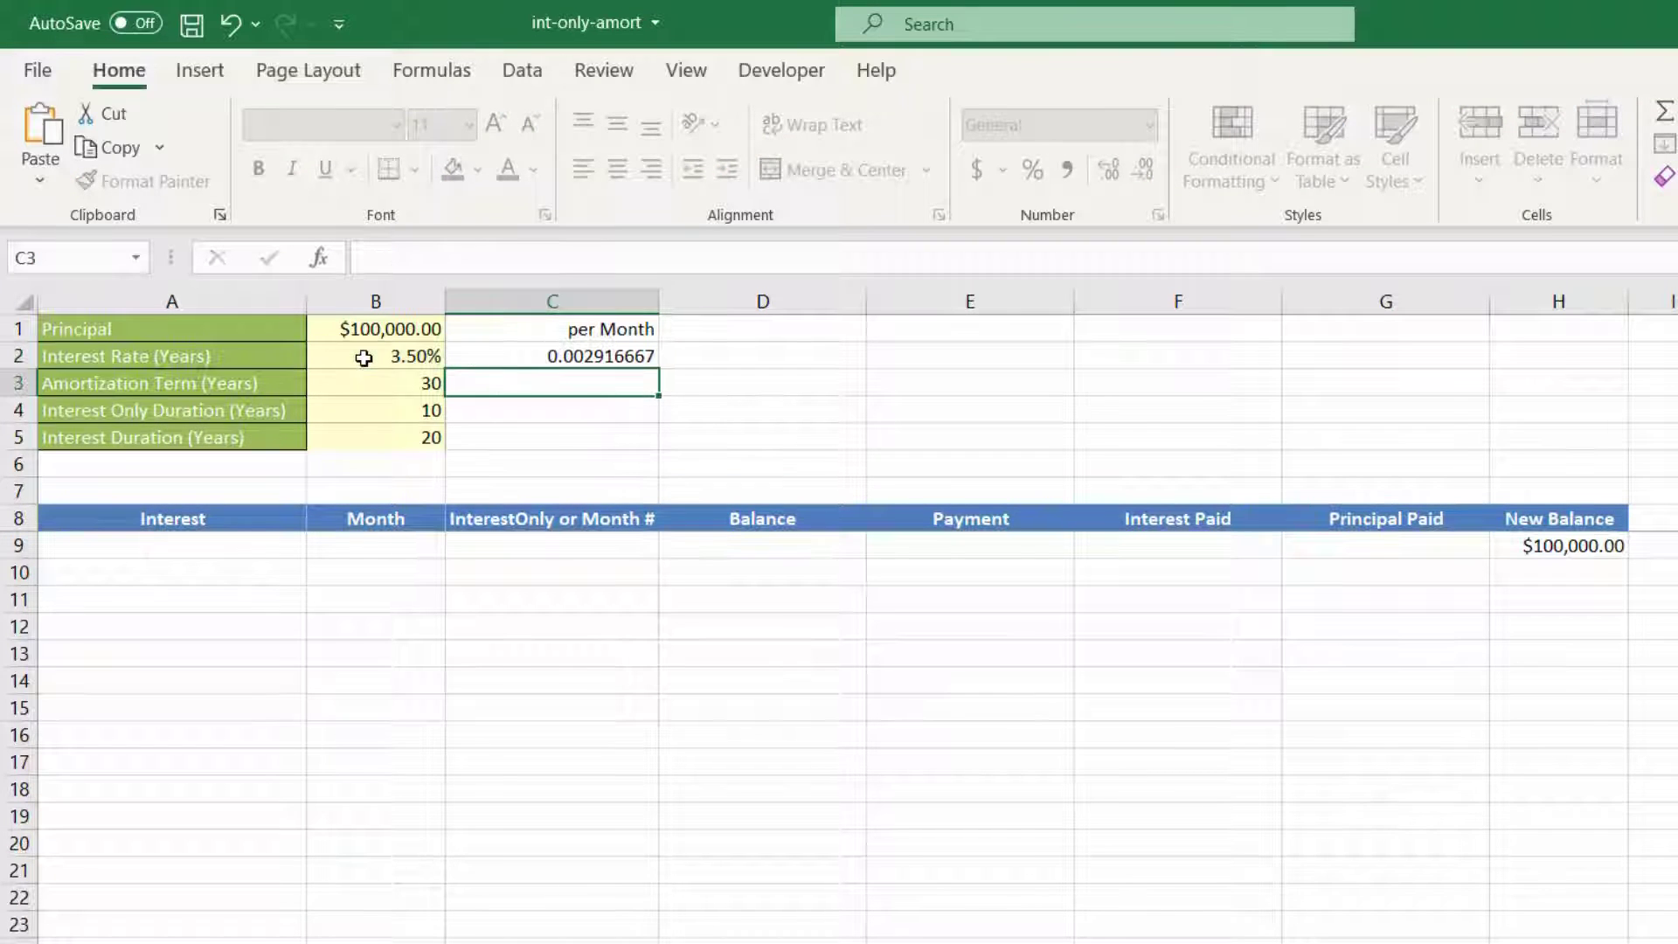
Step: Convert the amortization term to months in C3 with =B3*12 and copy the formula down to C5
{"action": "type", "text": "="}
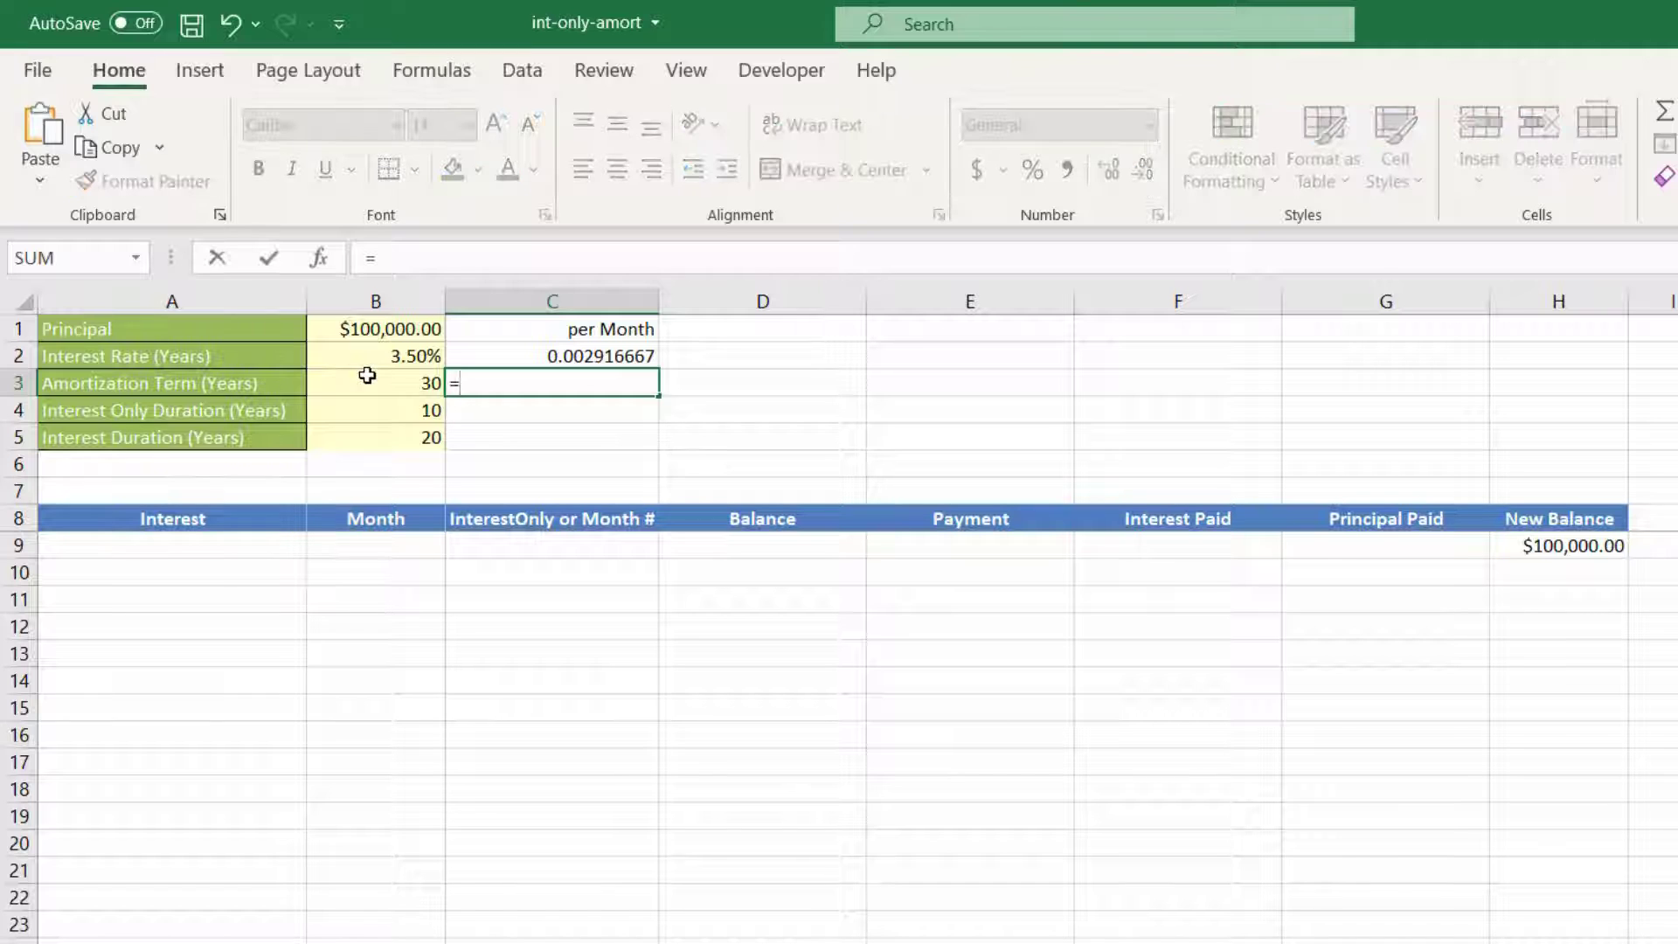
{"action": "left_click", "coordinate": [367, 384]}
{"action": "type", "text": "*12"}
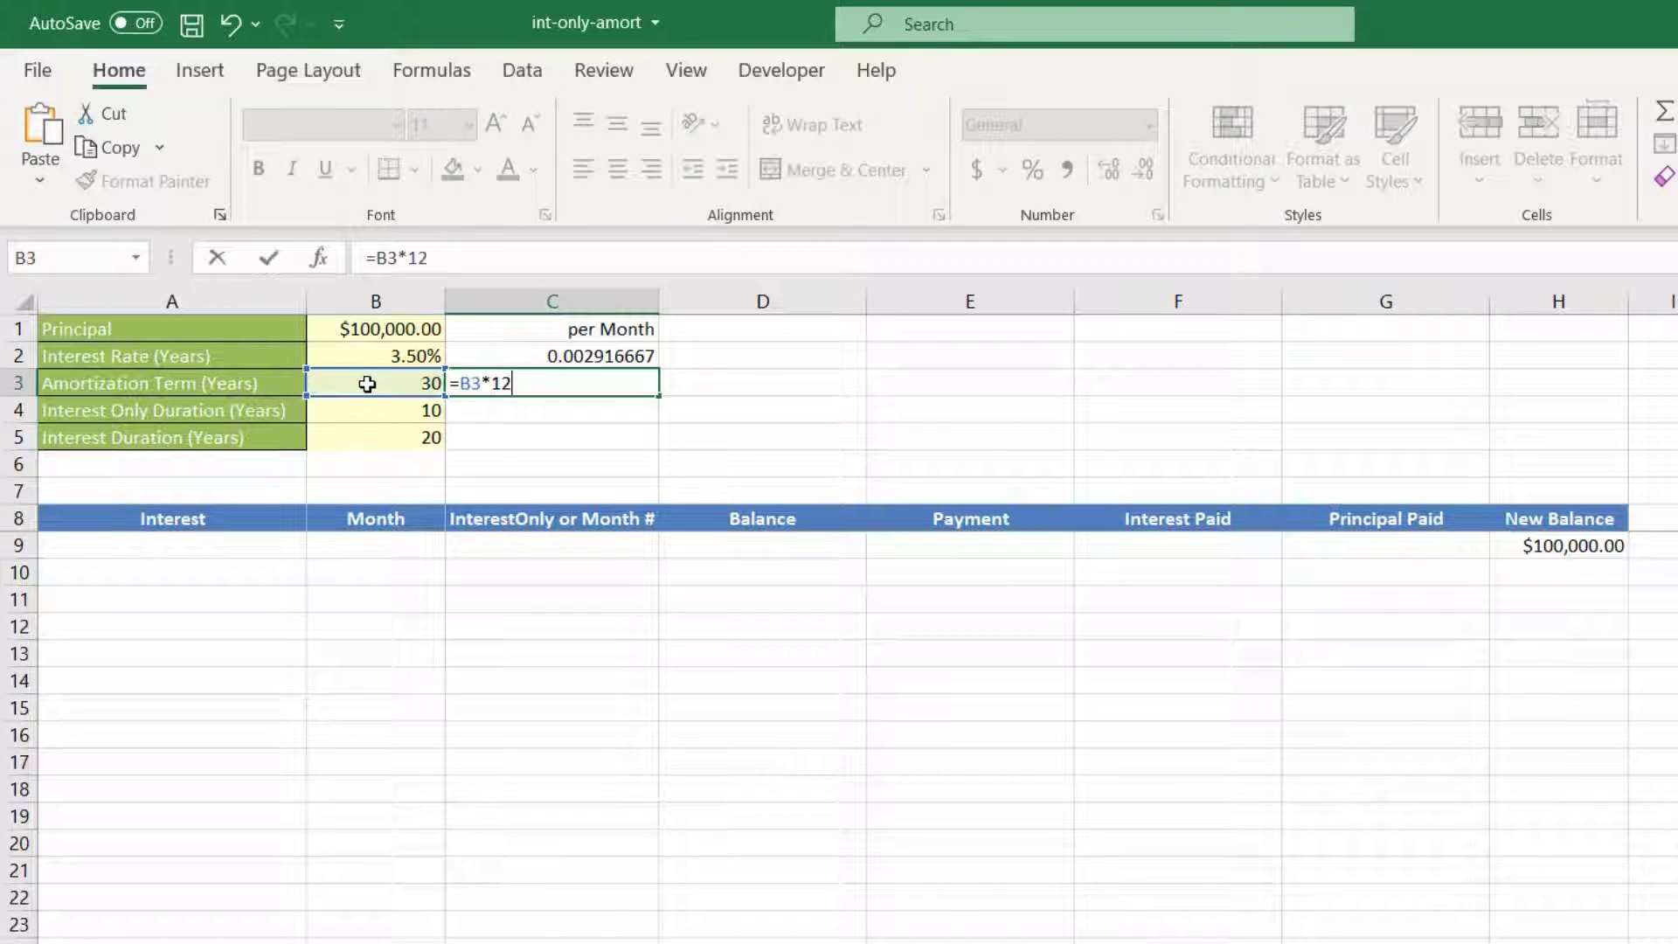
{"action": "key", "text": "Return"}
{"action": "left_click", "coordinate": [483, 386]}
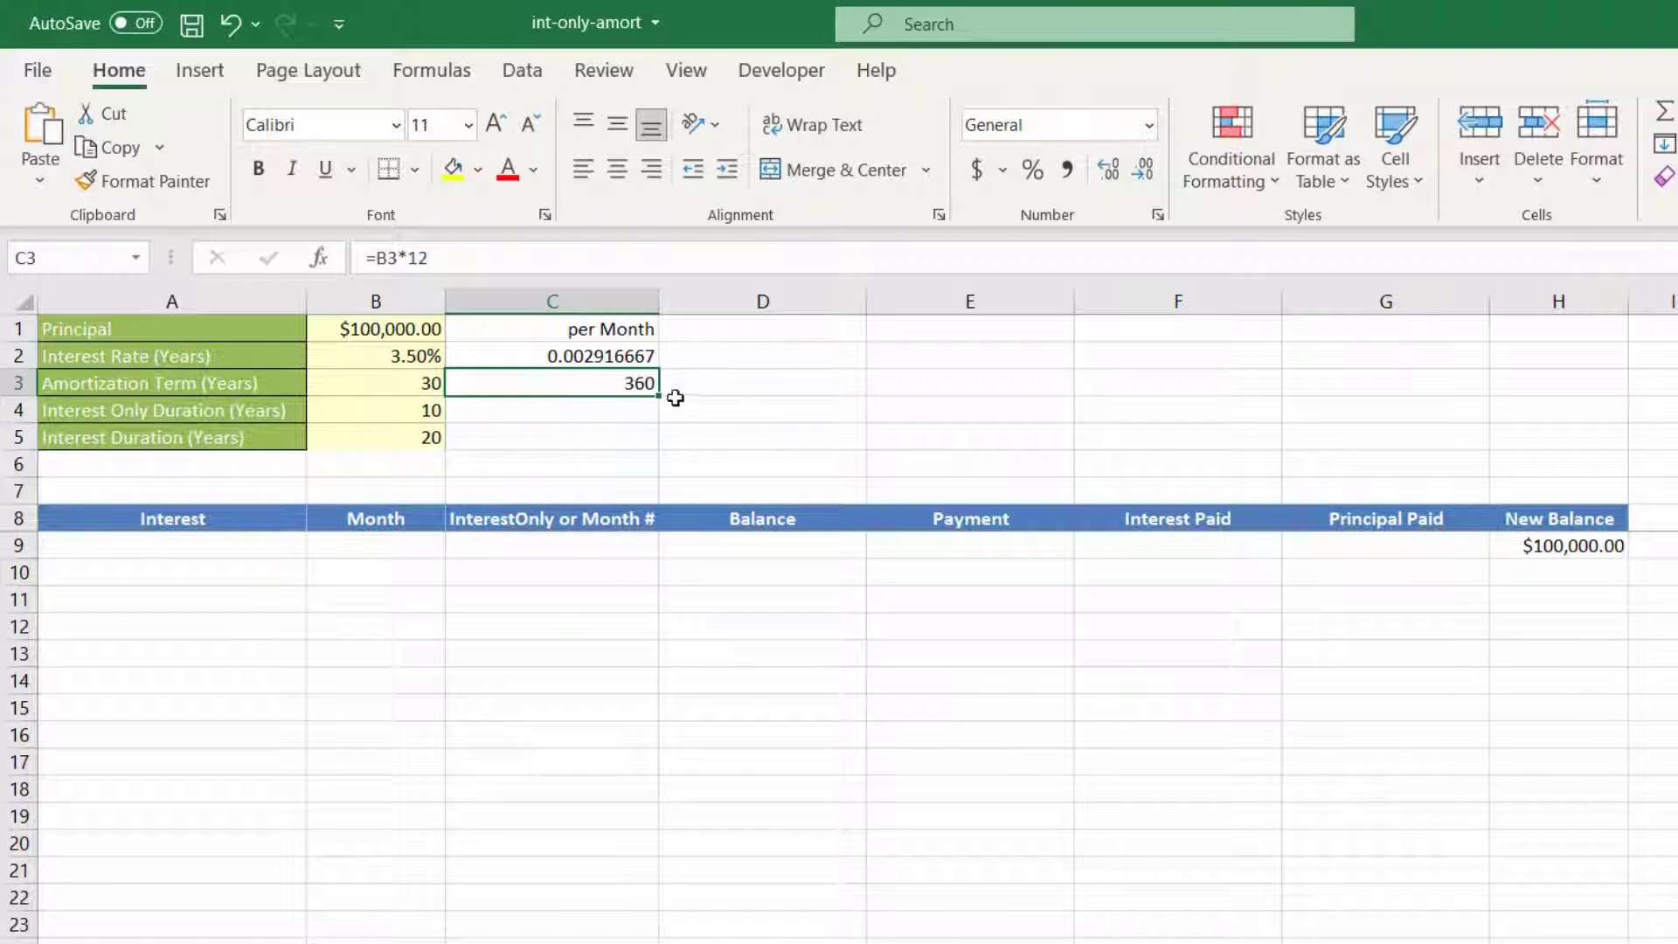
{"action": "left_click_drag", "start_coordinate": [658, 407], "coordinate": [653, 450]}
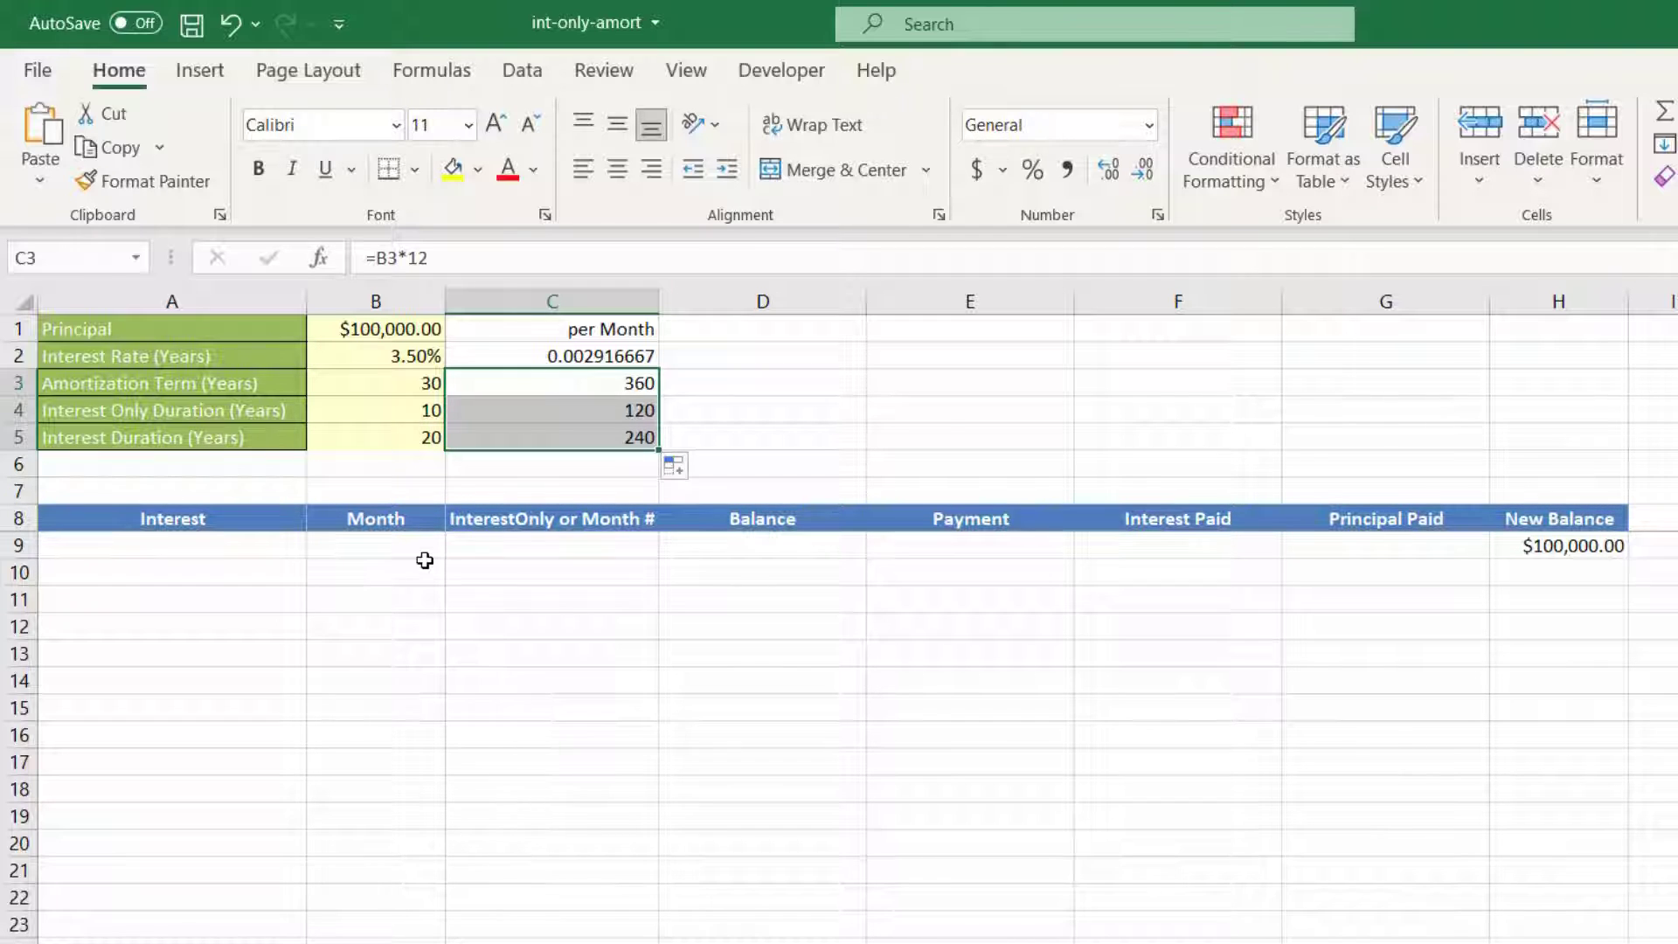
Step: Link the first Interest cell, A10, to the monthly interest rate in C2
{"action": "left_click", "coordinate": [233, 582]}
{"action": "type", "text": "="}
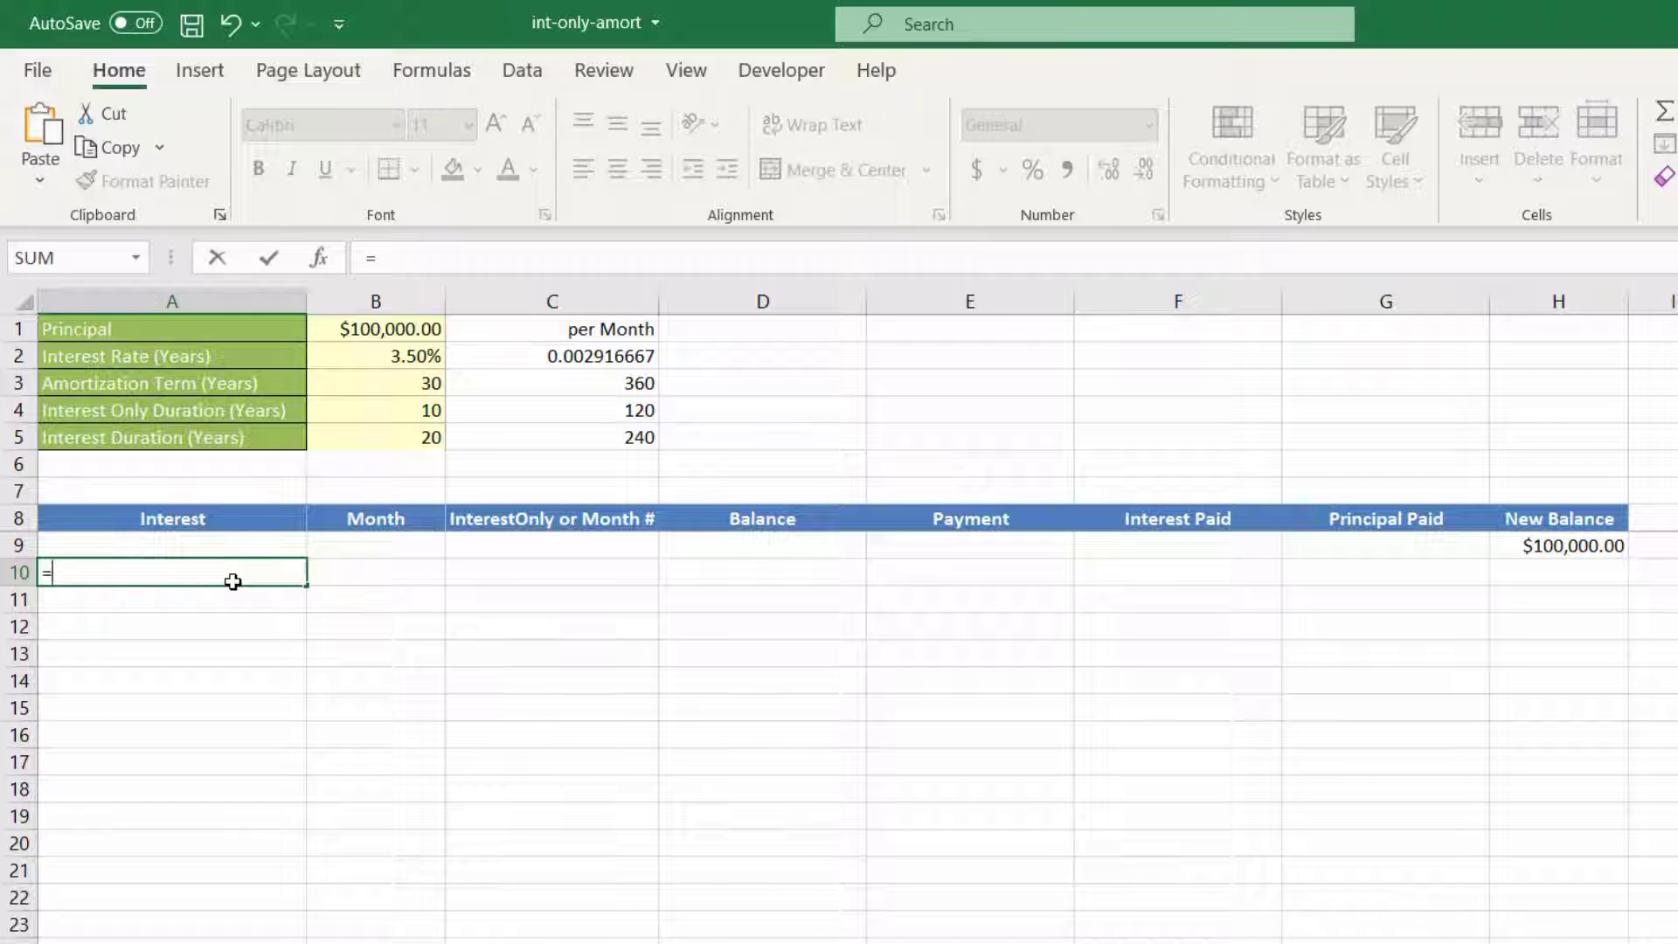
{"action": "left_click", "coordinate": [513, 356]}
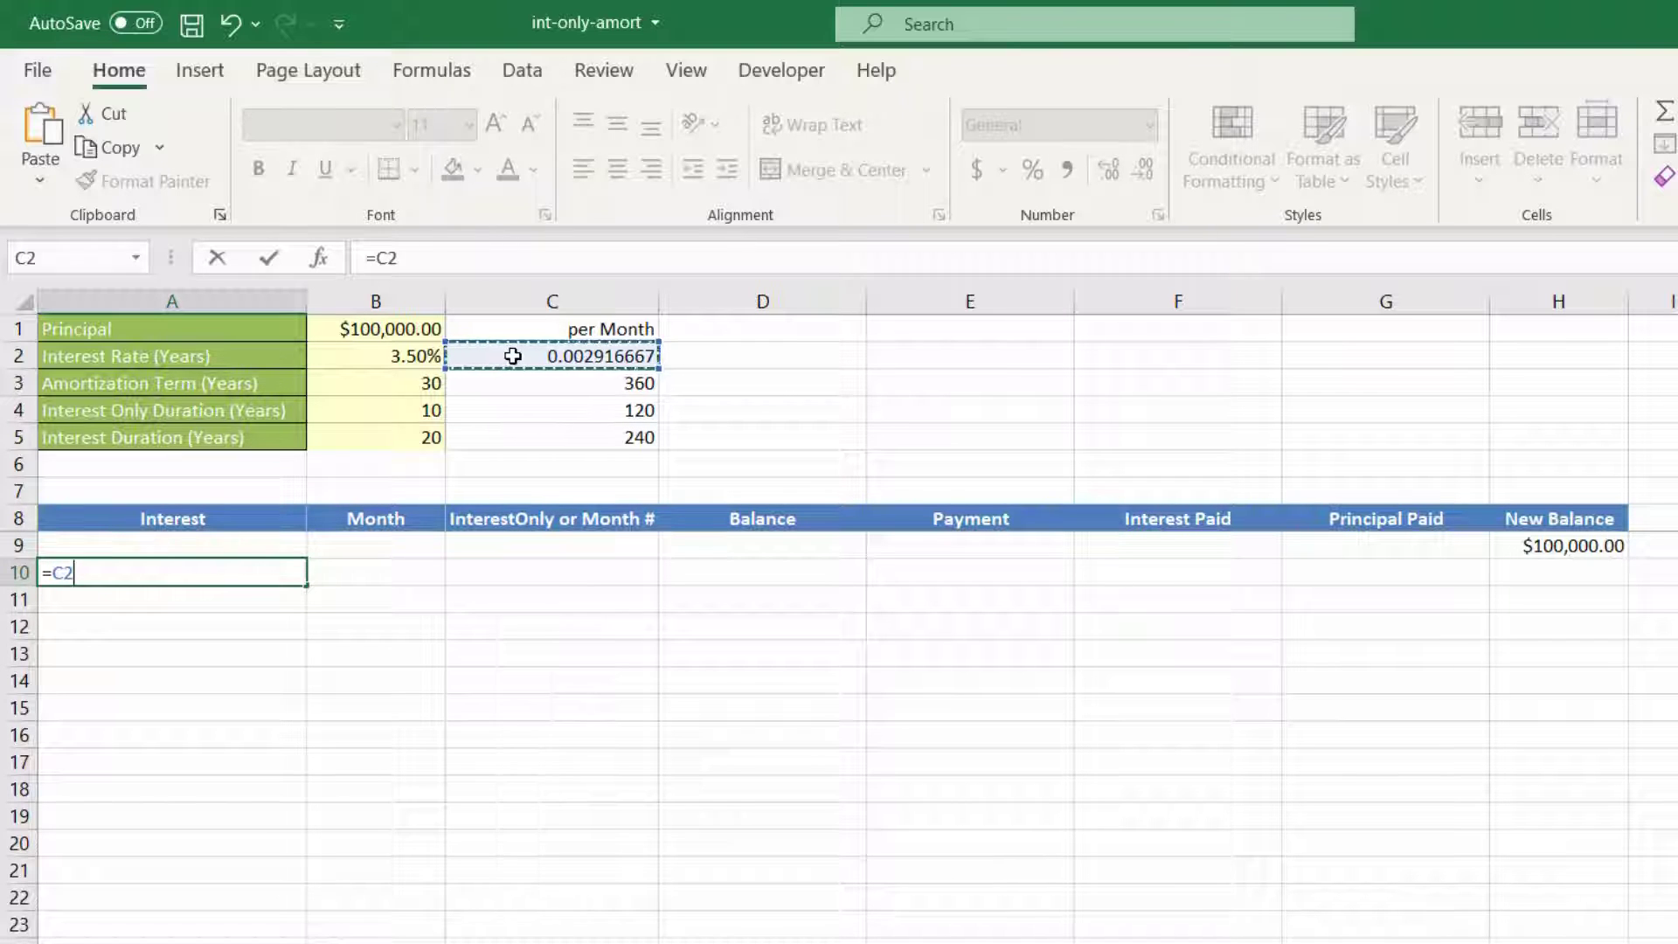
{"action": "key", "text": "Return"}
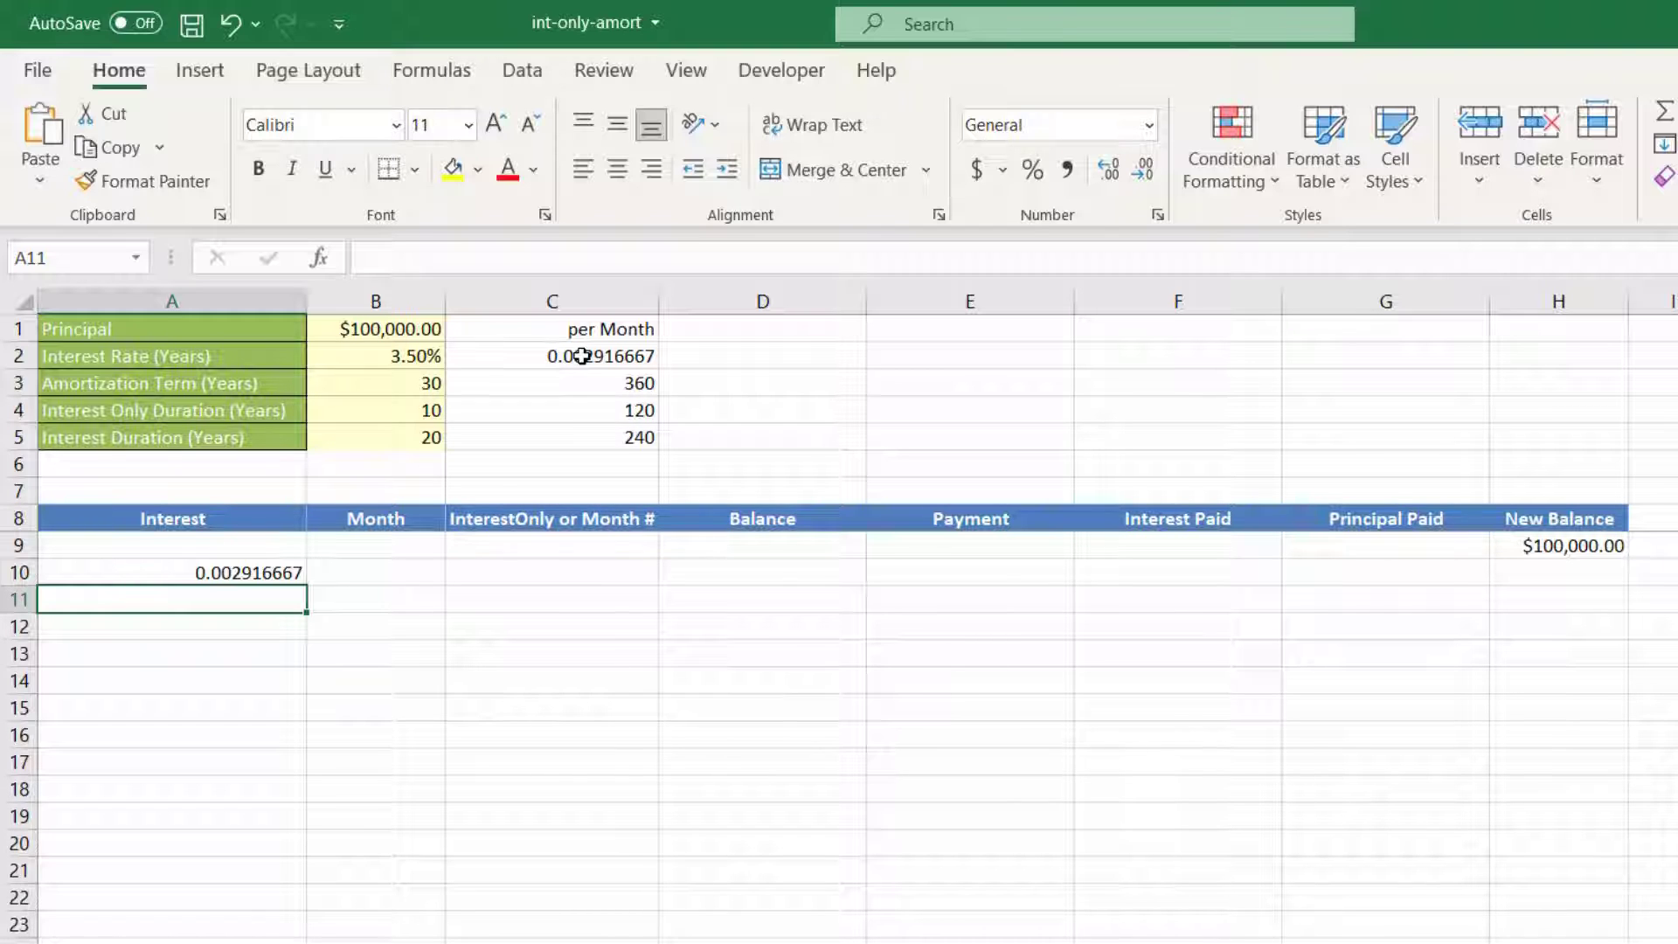
{"action": "left_click", "coordinate": [206, 570]}
Step: Enter 1 in B10 and fill a linear series down the Month column with step value 1
{"action": "left_click", "coordinate": [374, 574]}
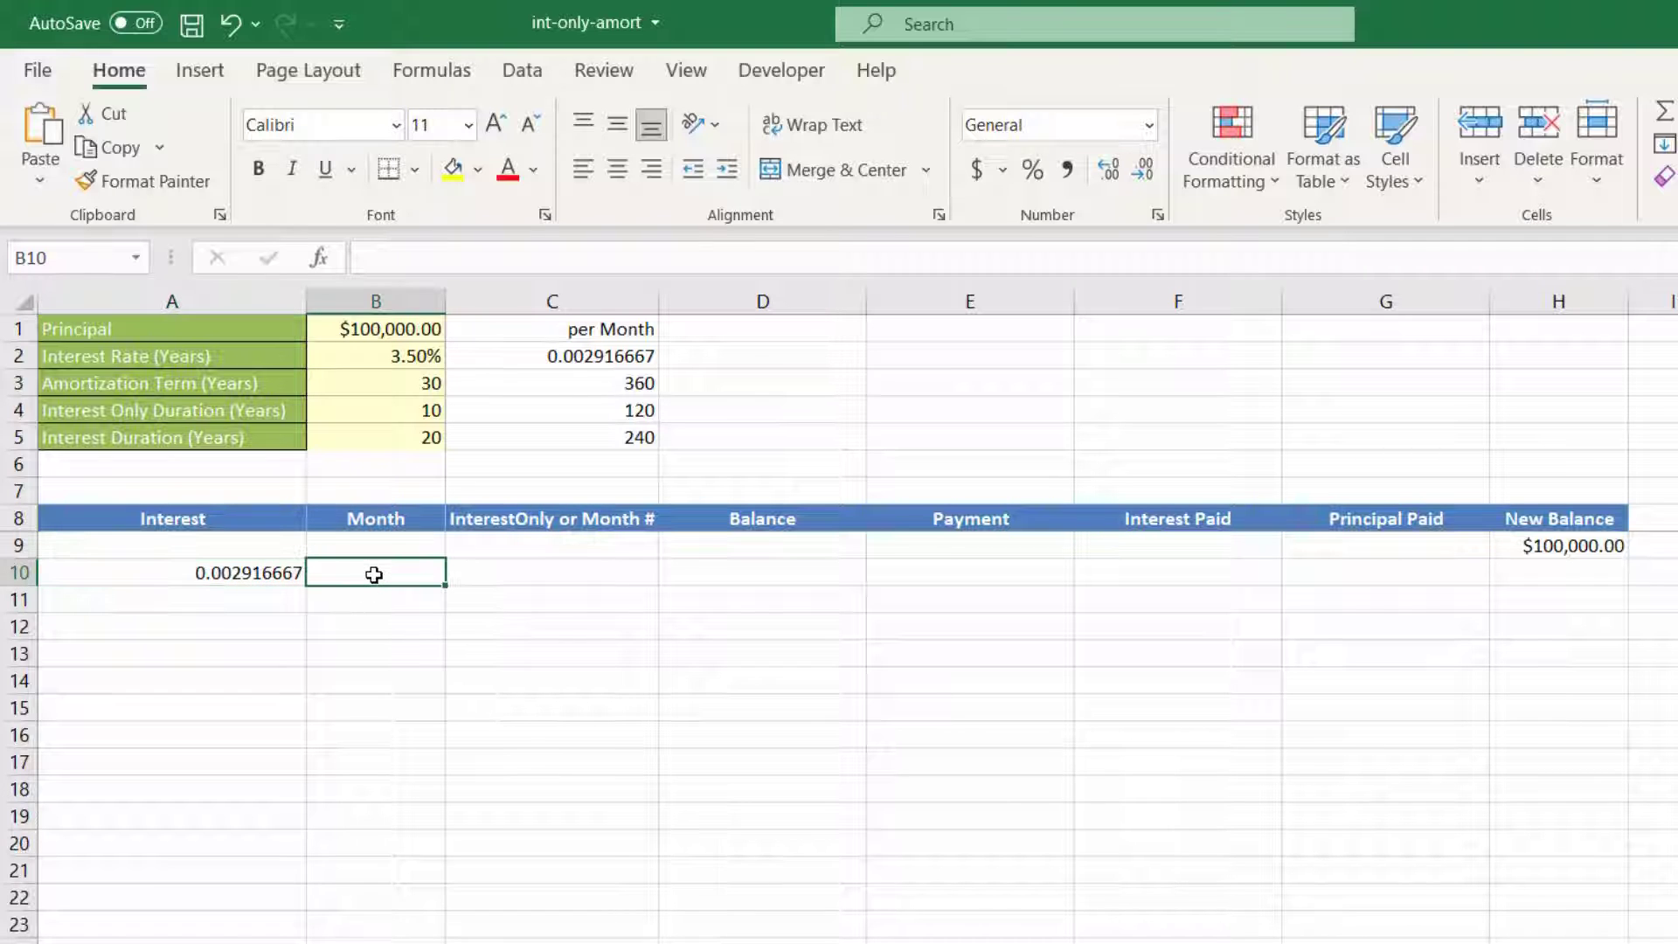
{"action": "type", "text": "1"}
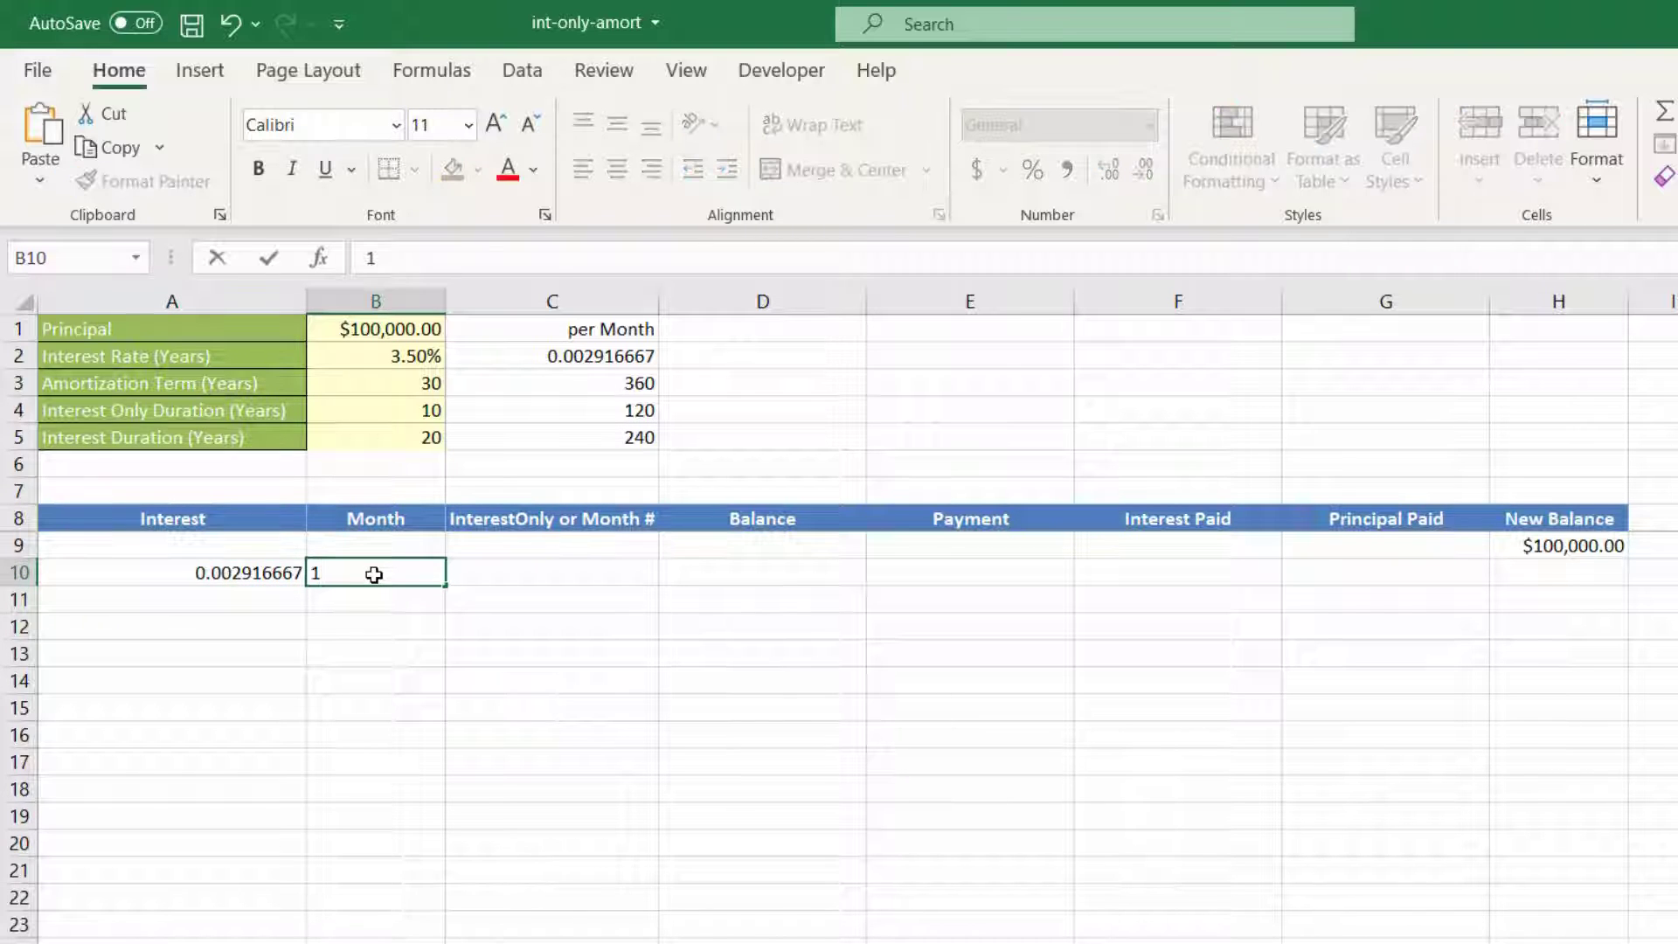
{"action": "key", "text": "Return"}
{"action": "left_click", "coordinate": [368, 570]}
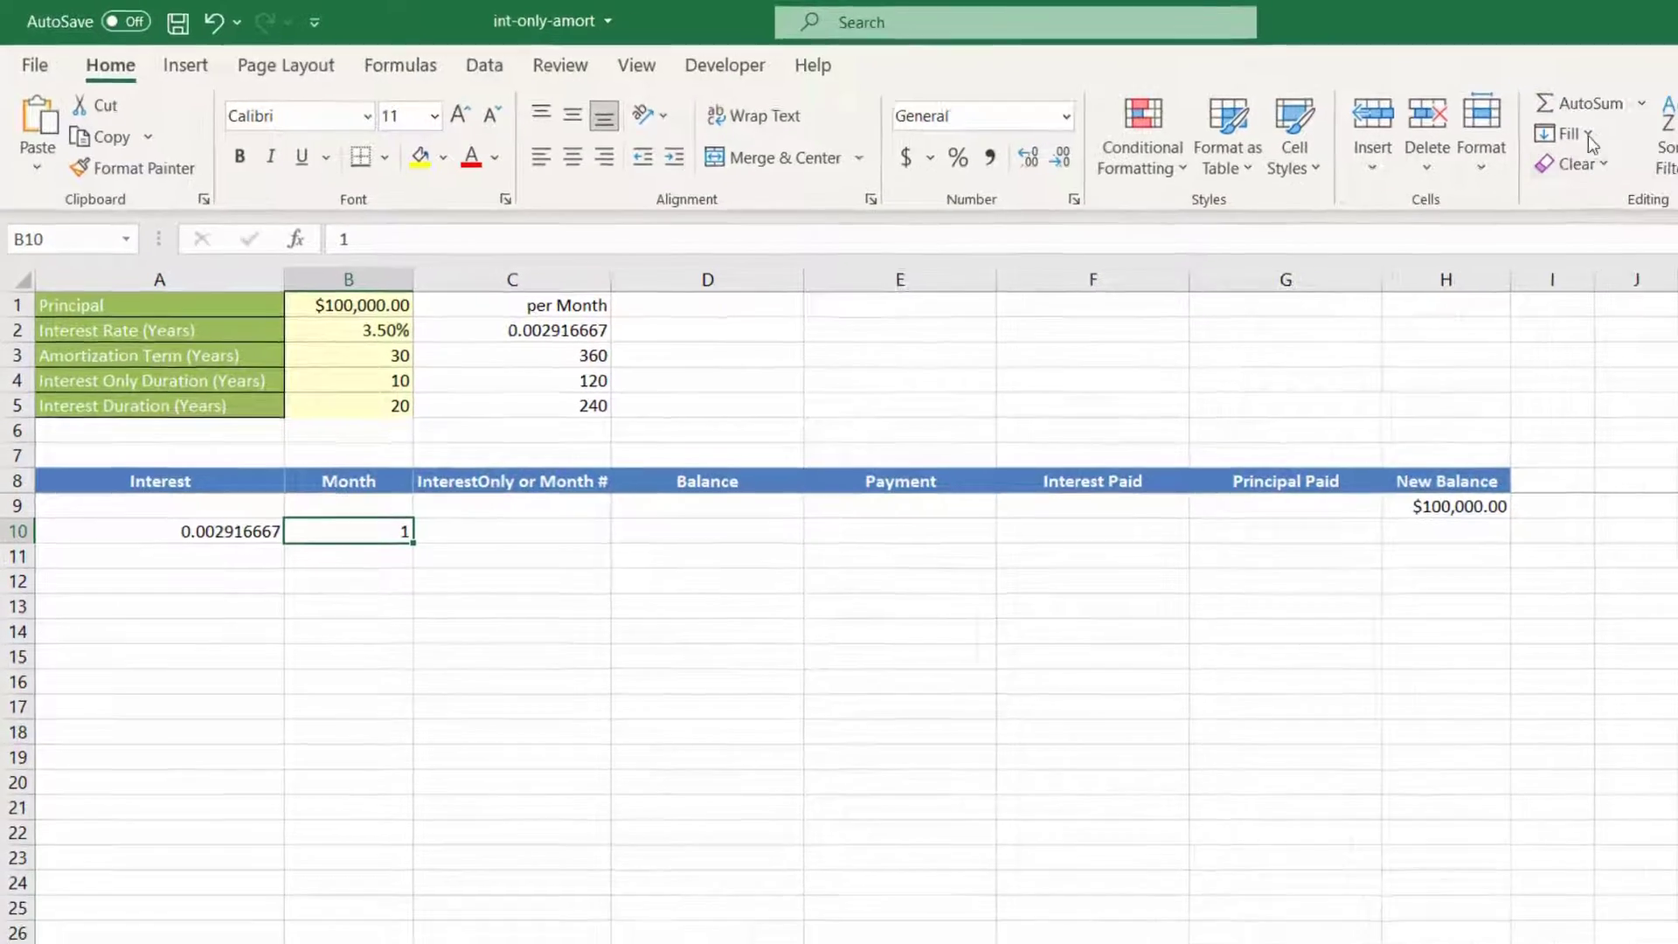
{"action": "left_click", "coordinate": [1336, 111]}
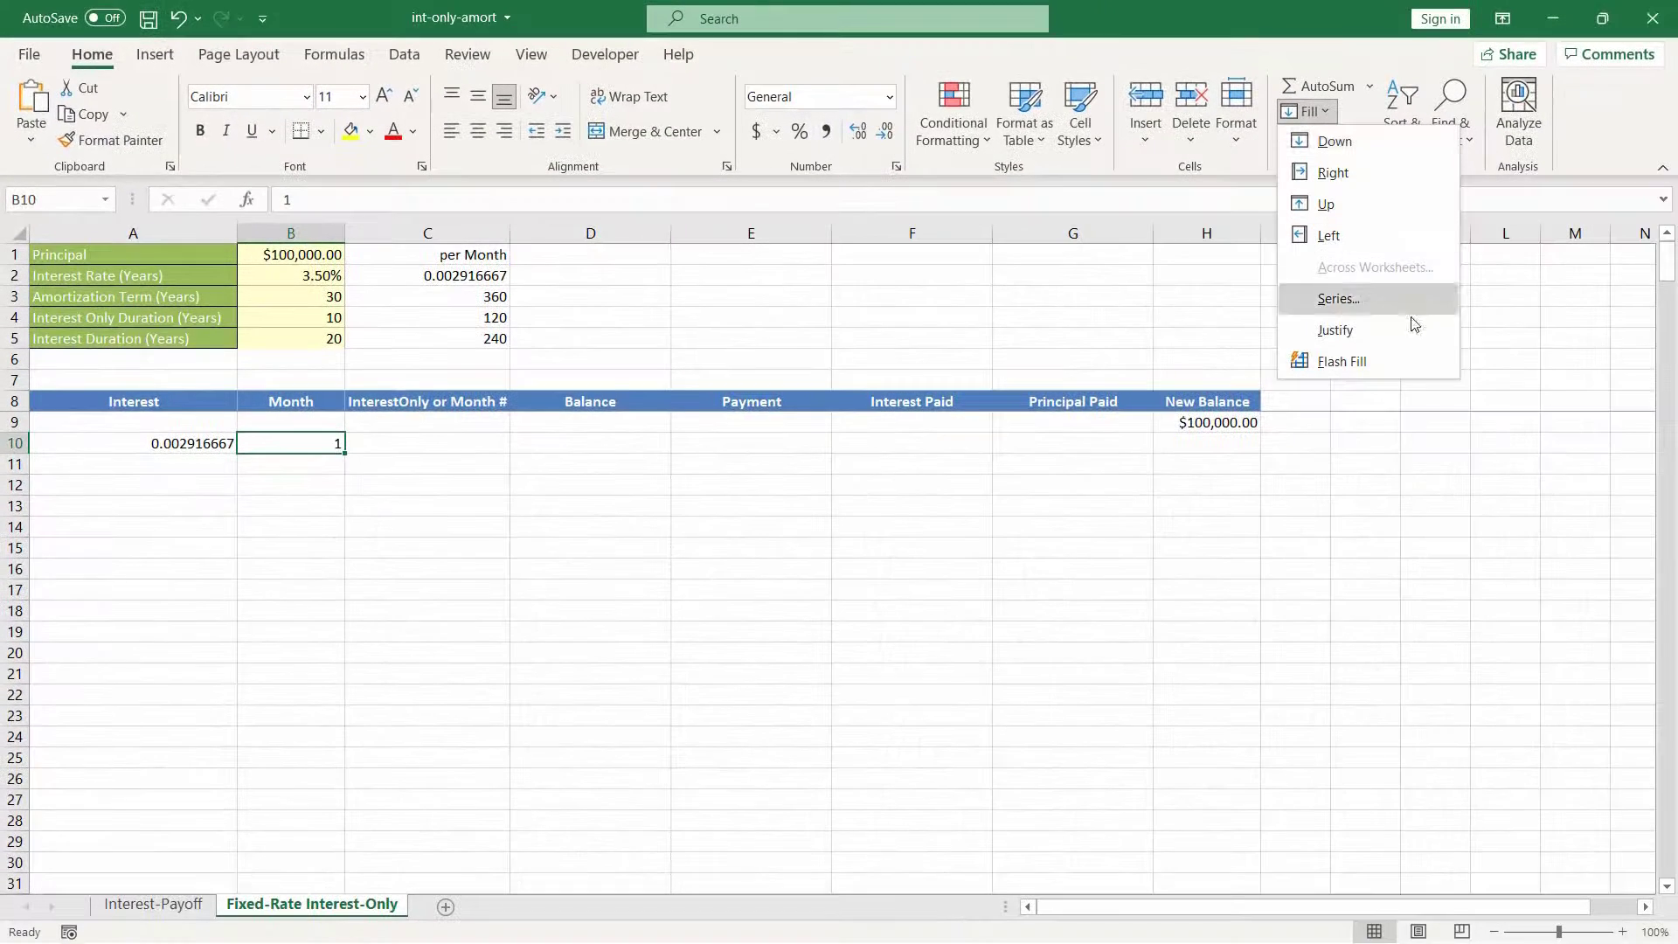
{"action": "left_click", "coordinate": [1401, 310]}
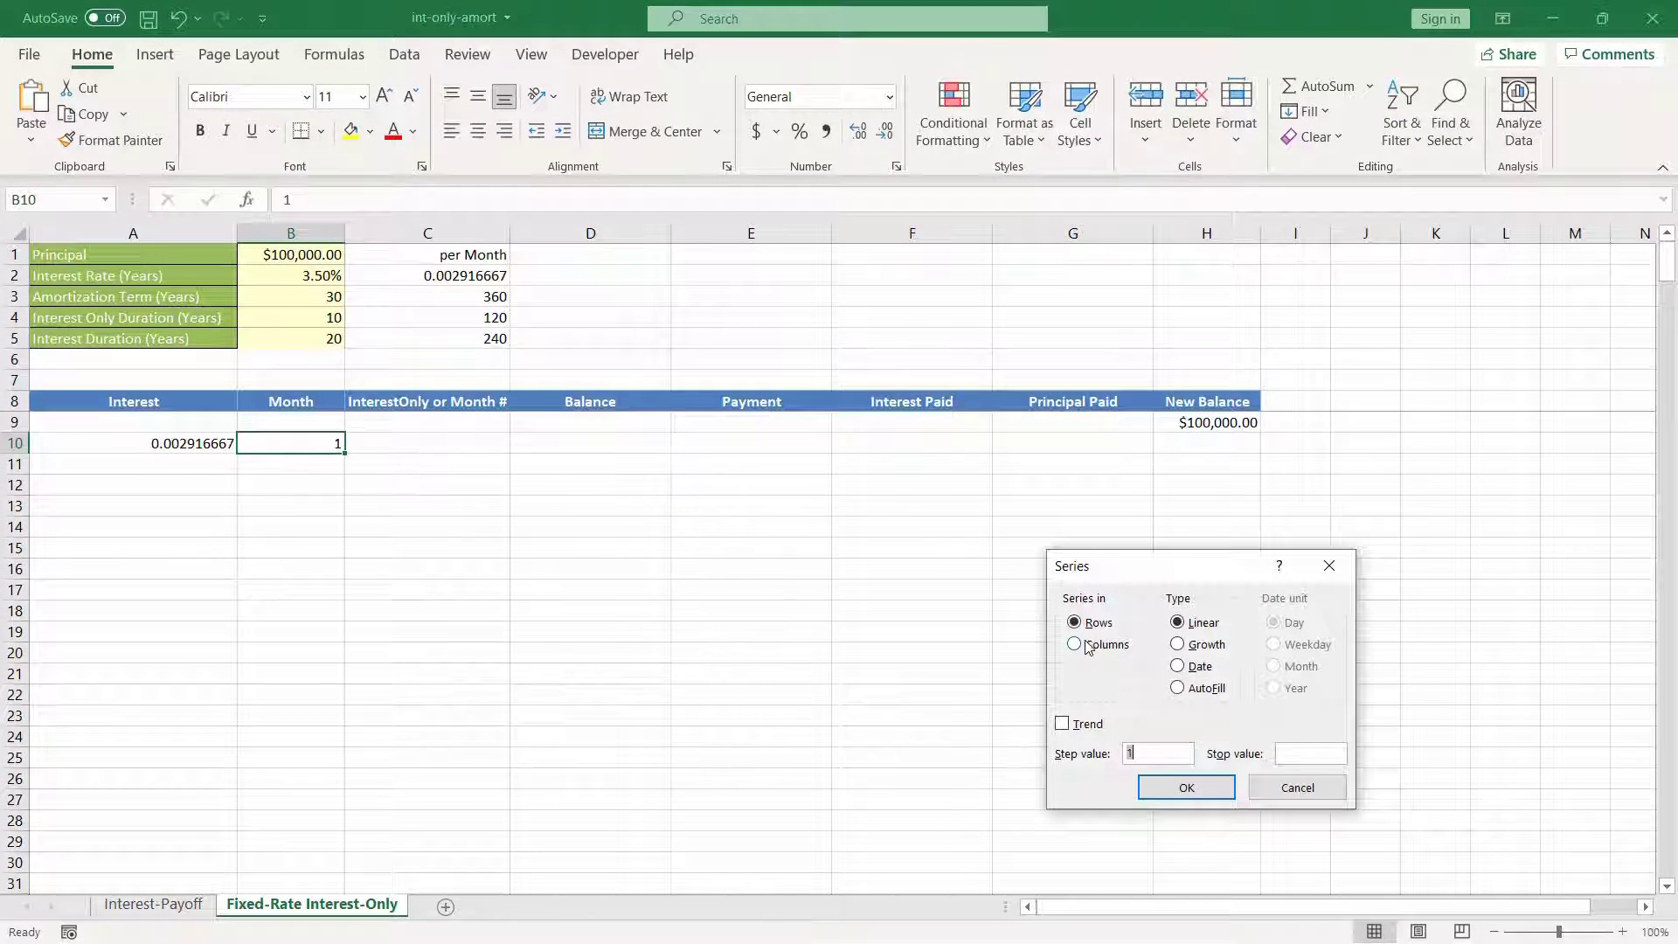
{"action": "left_click", "coordinate": [1312, 757]}
{"action": "left_click", "coordinate": [1186, 788]}
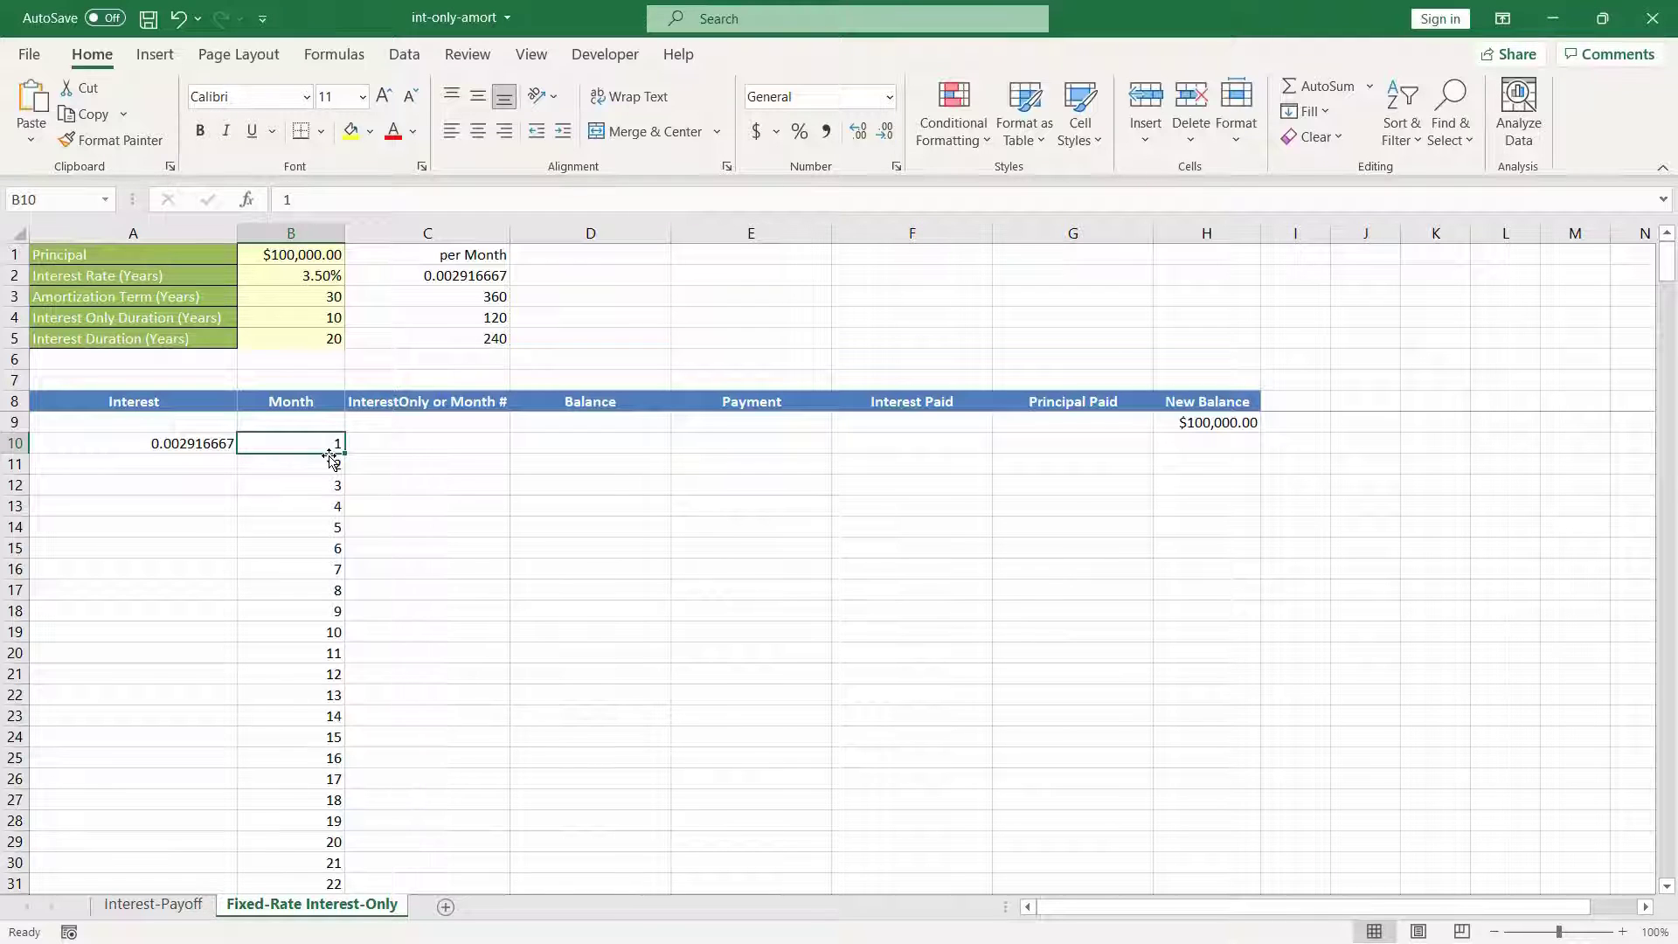
Step: Check the end of the month series in column B and return to its first month
{"action": "key", "text": "ctrl+Down"}
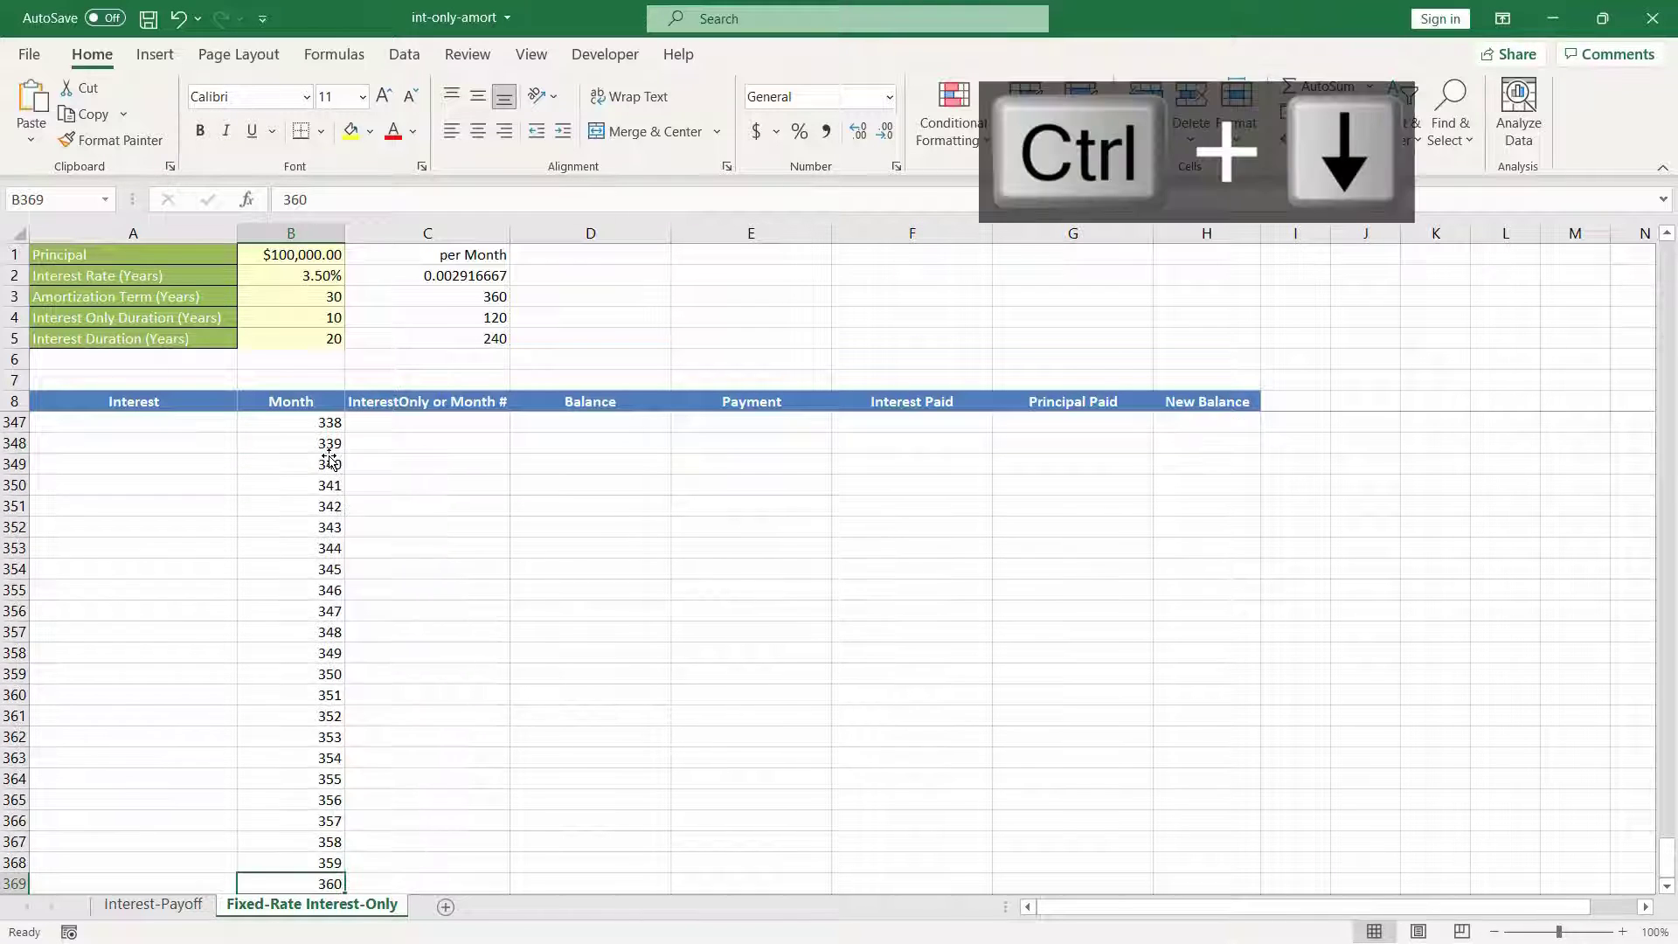
{"action": "key", "text": "ctrl+Up"}
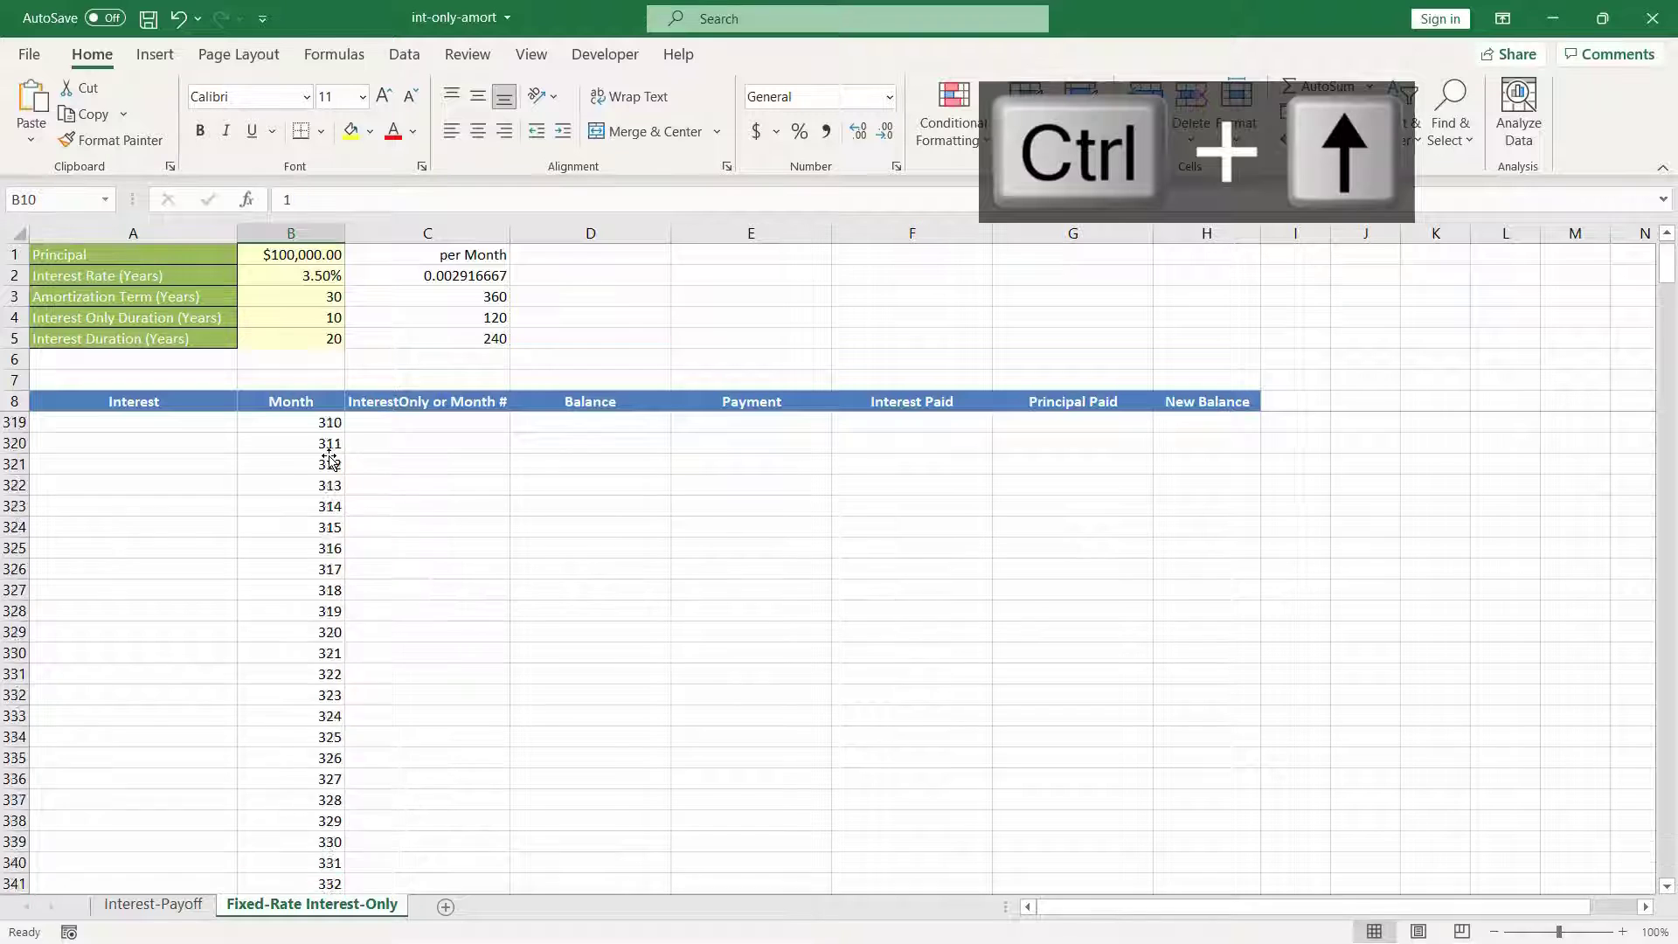
{"action": "scroll", "coordinate": [330, 459], "scroll_direction": "up", "scroll_amount": 1}
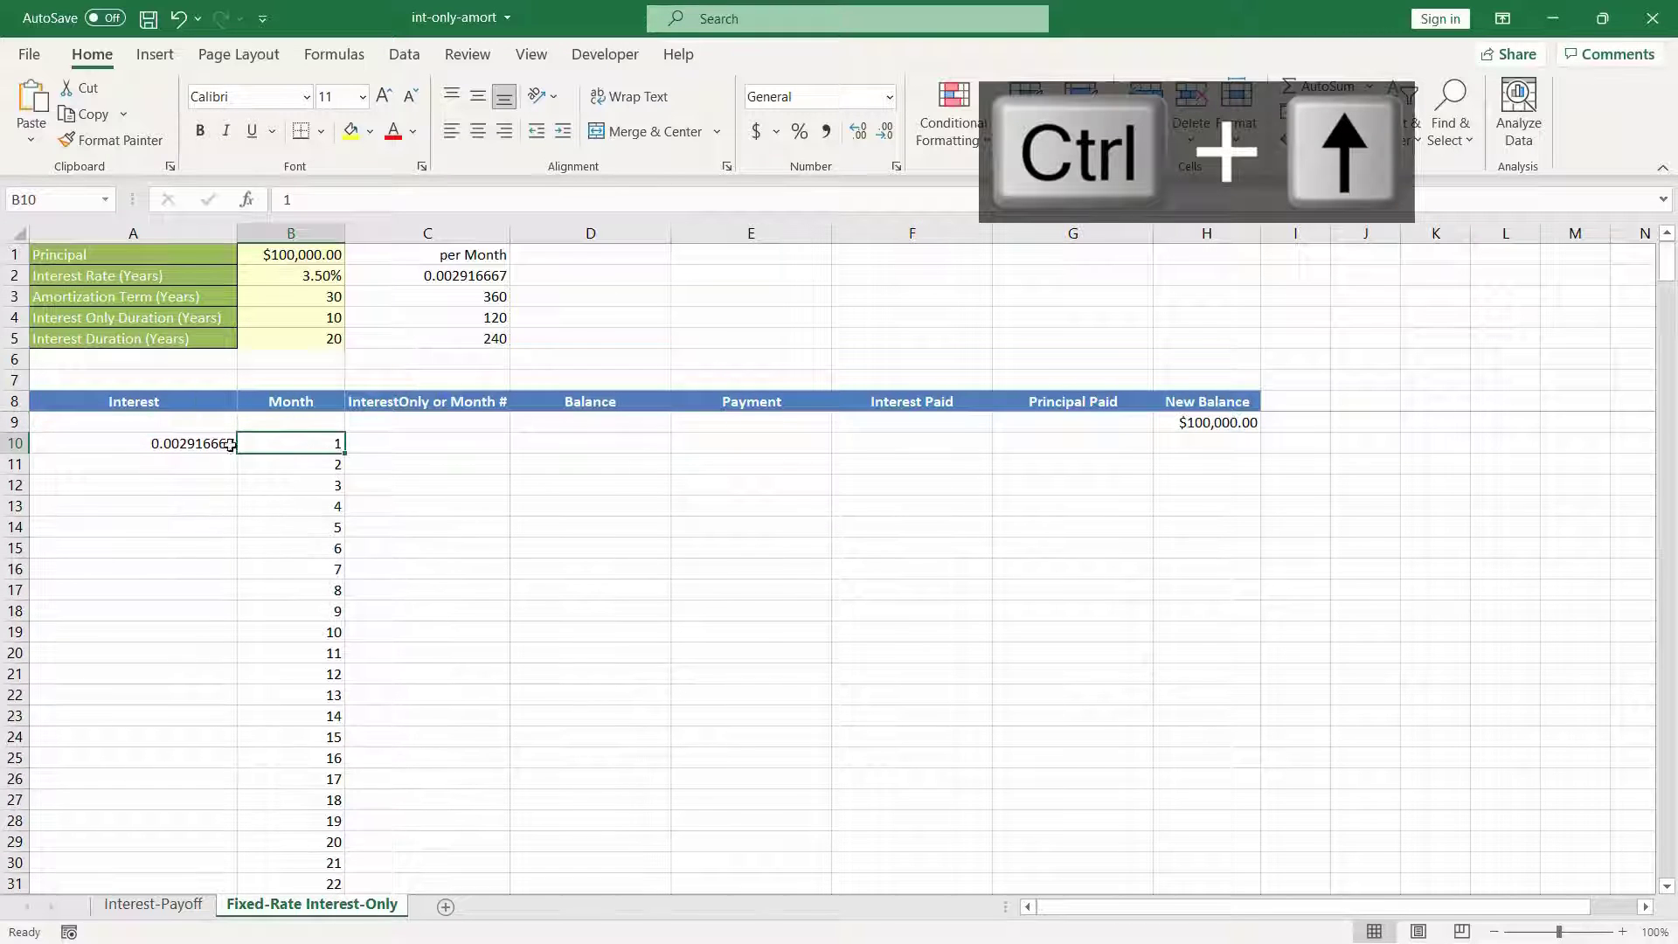
Step: Try to copy the =C2 formula from A10 down the Interest column
{"action": "left_click", "coordinate": [162, 442]}
{"action": "double_click", "coordinate": [238, 456]}
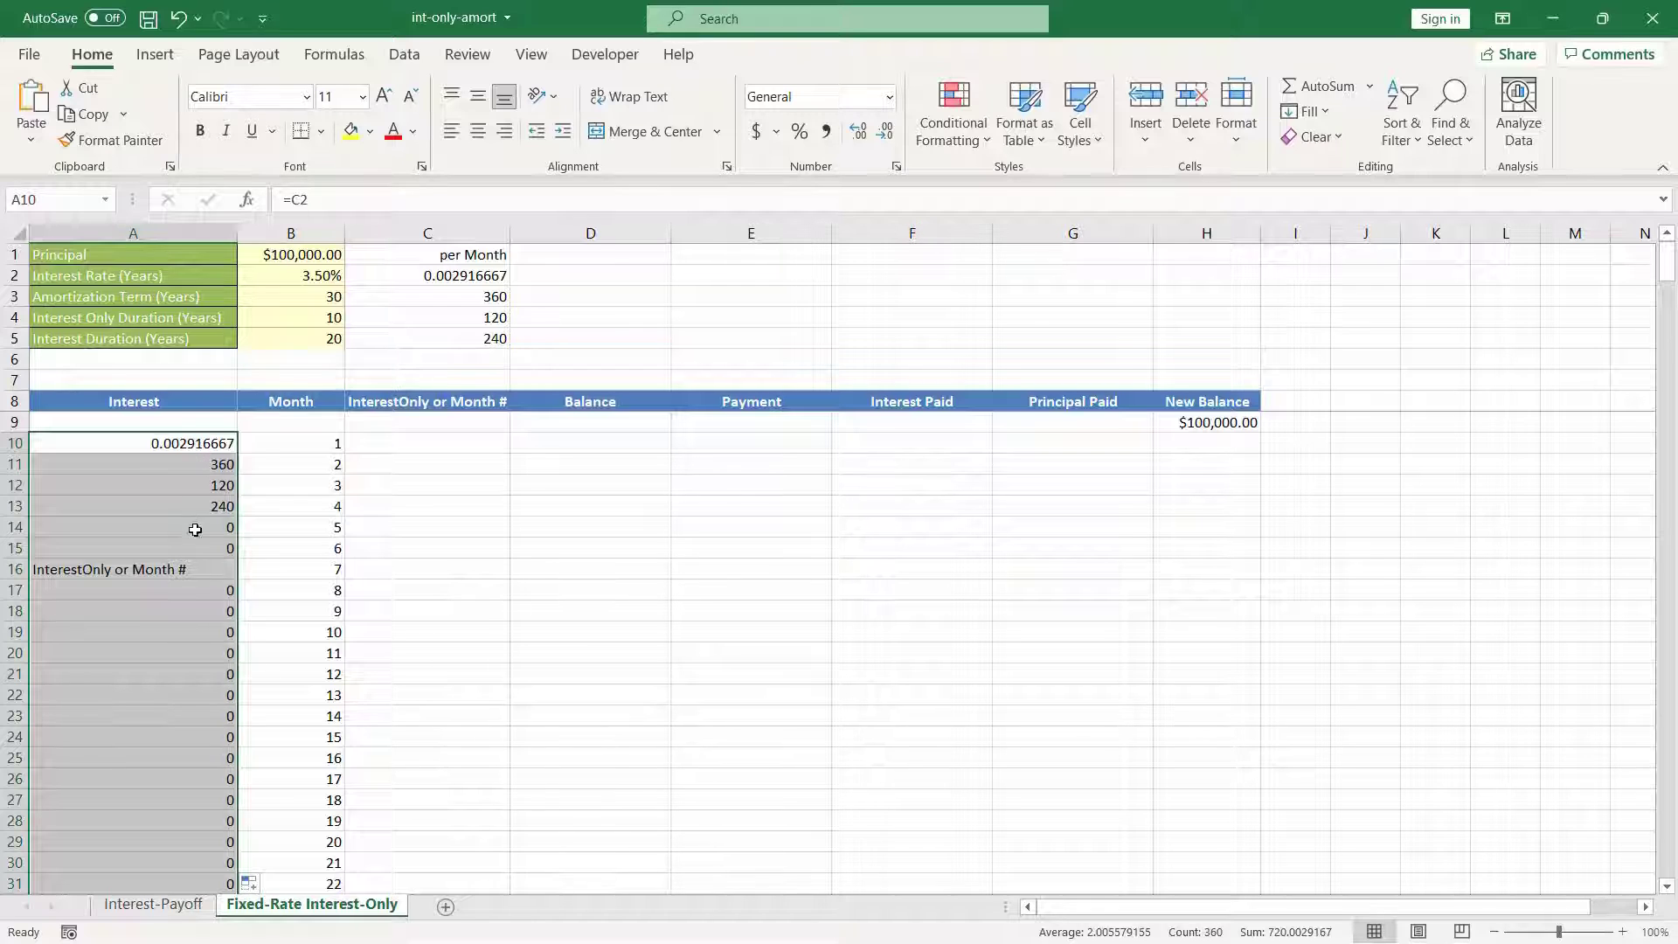
{"action": "left_click", "coordinate": [201, 441]}
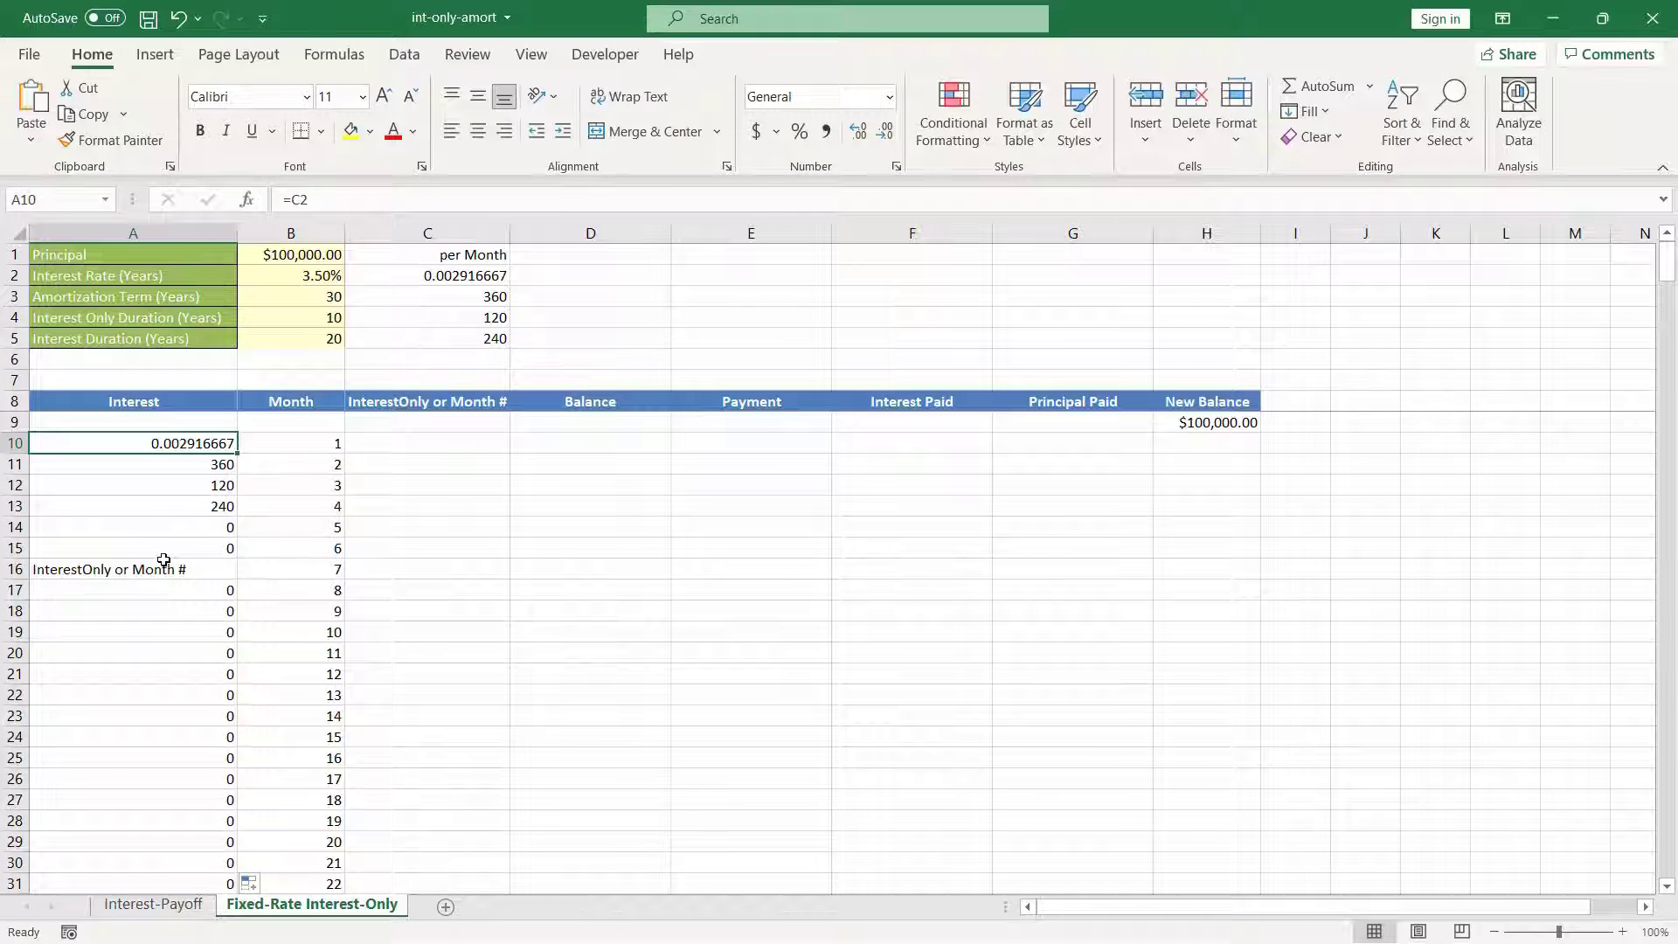
{"action": "key", "text": "ctrl+z"}
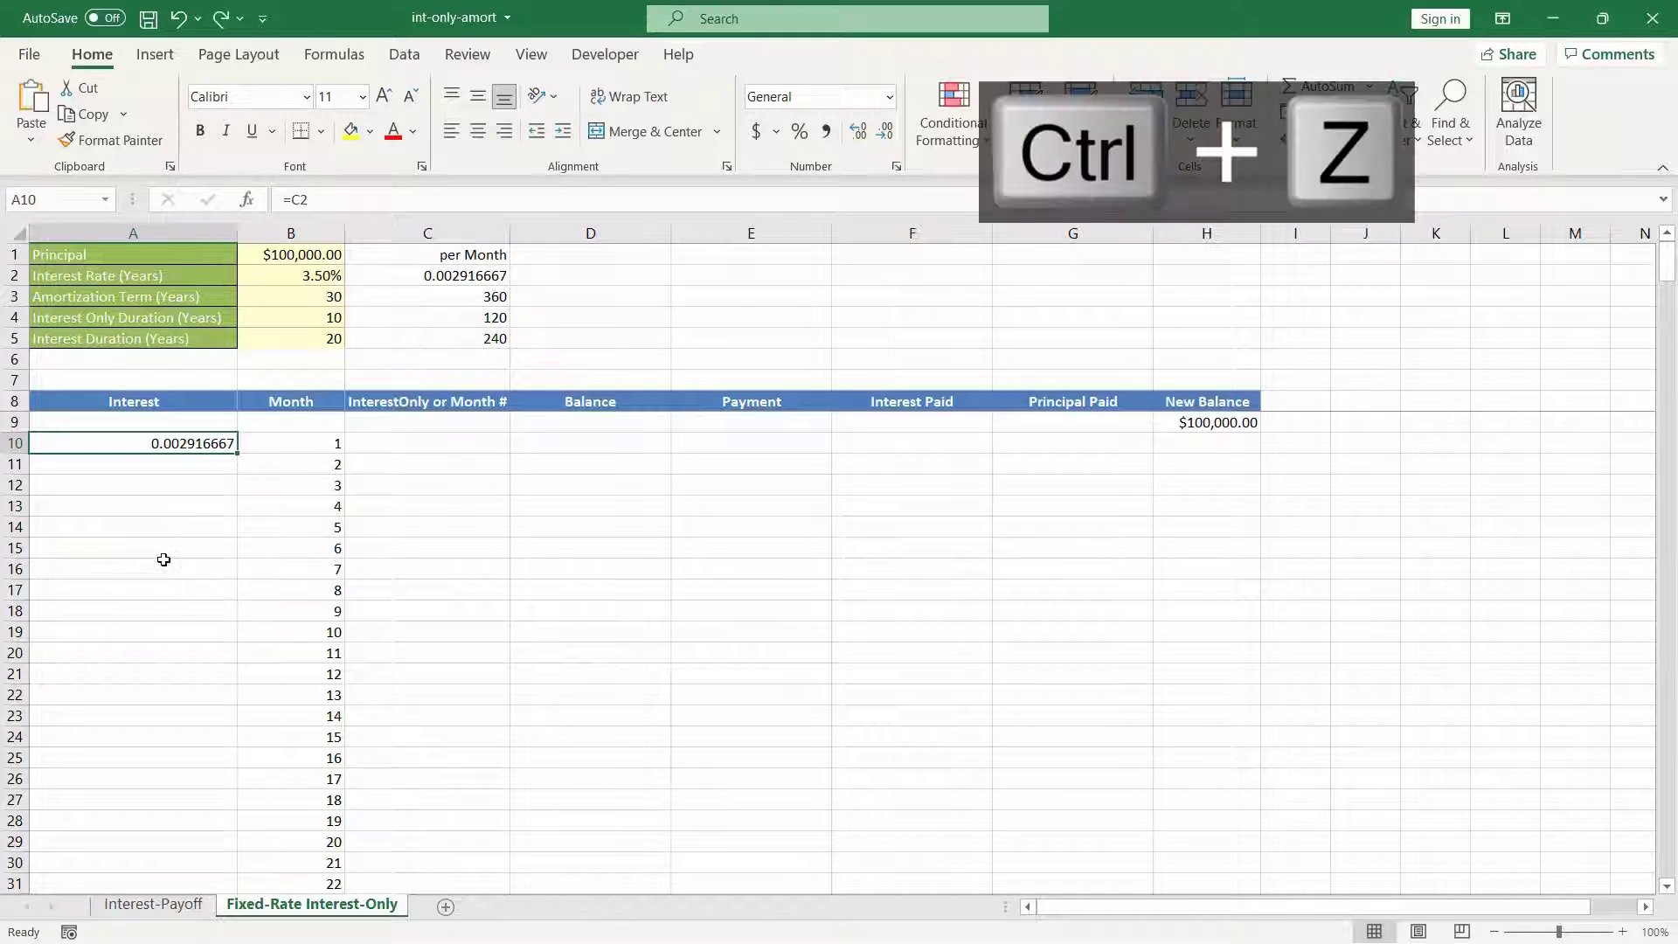
Step: Make the rate reference in A10 absolute as =$C$2 and fill the formula down the Interest column
{"action": "left_click", "coordinate": [304, 197]}
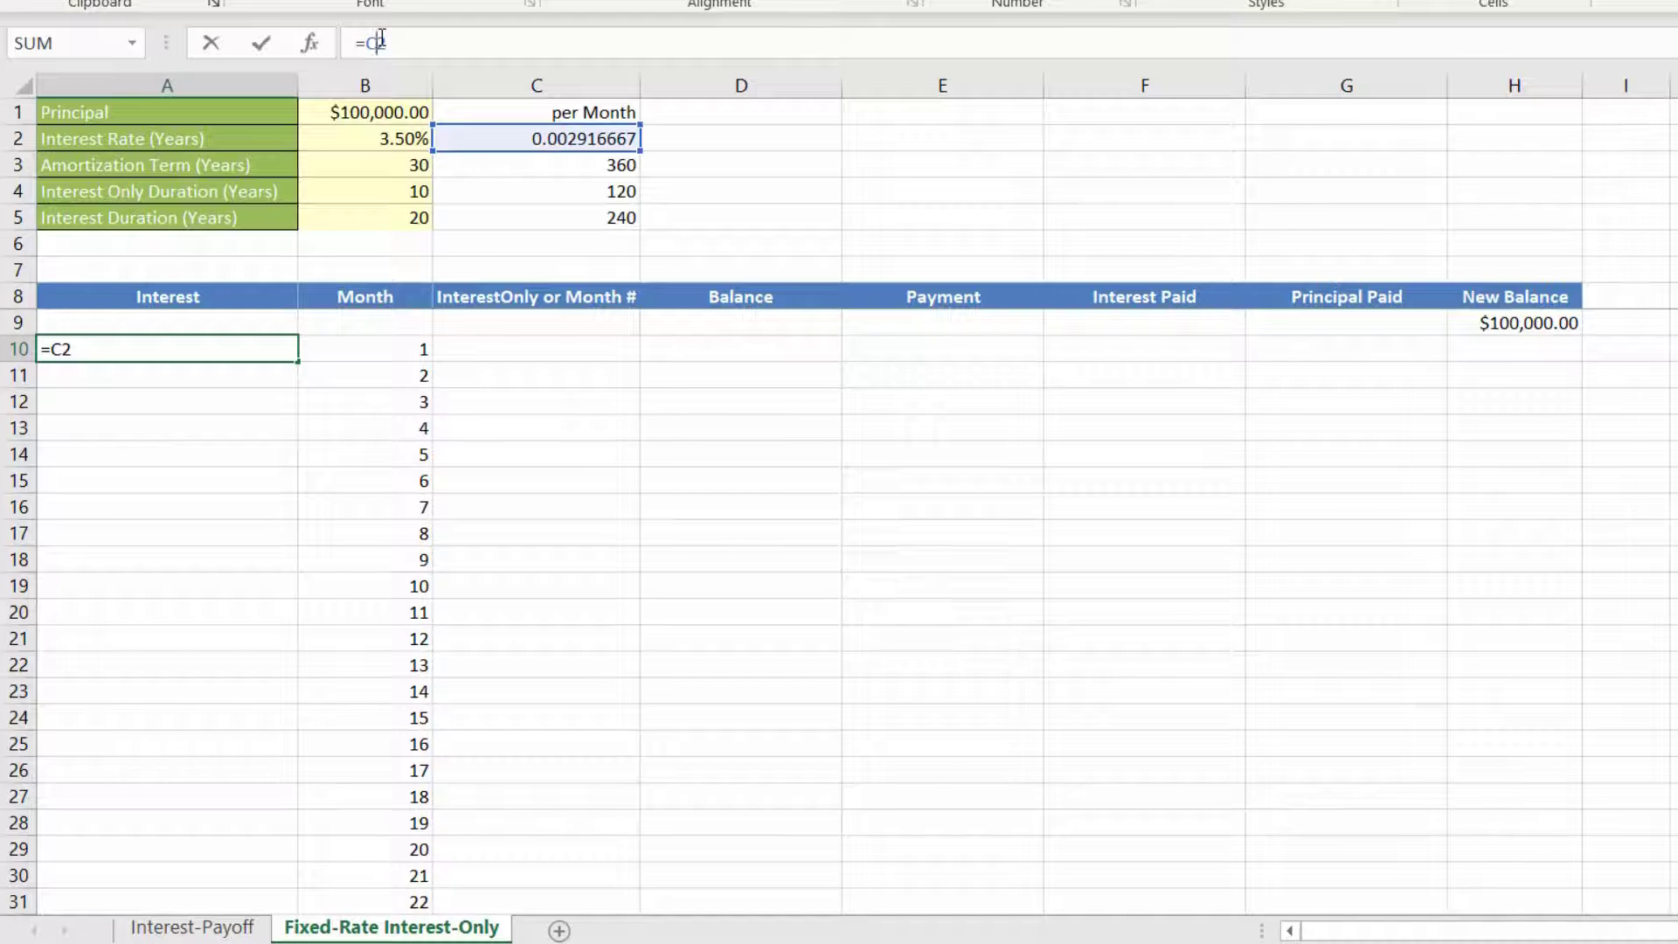
{"action": "key", "text": "F4"}
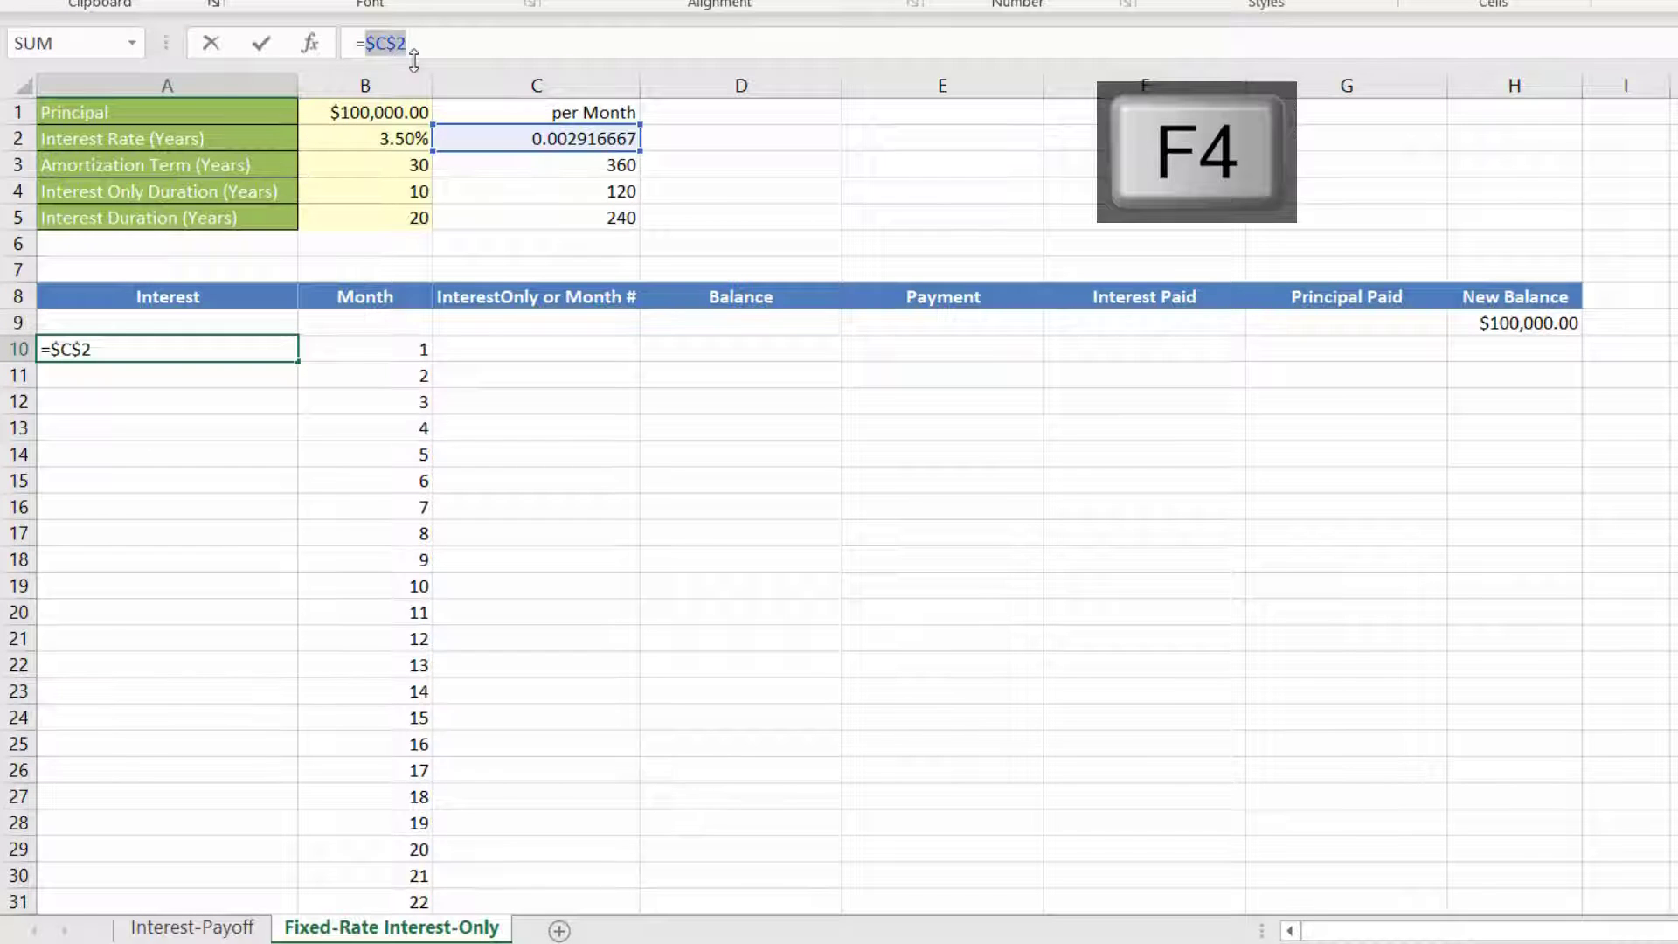
{"action": "key", "text": "ctrl+Return"}
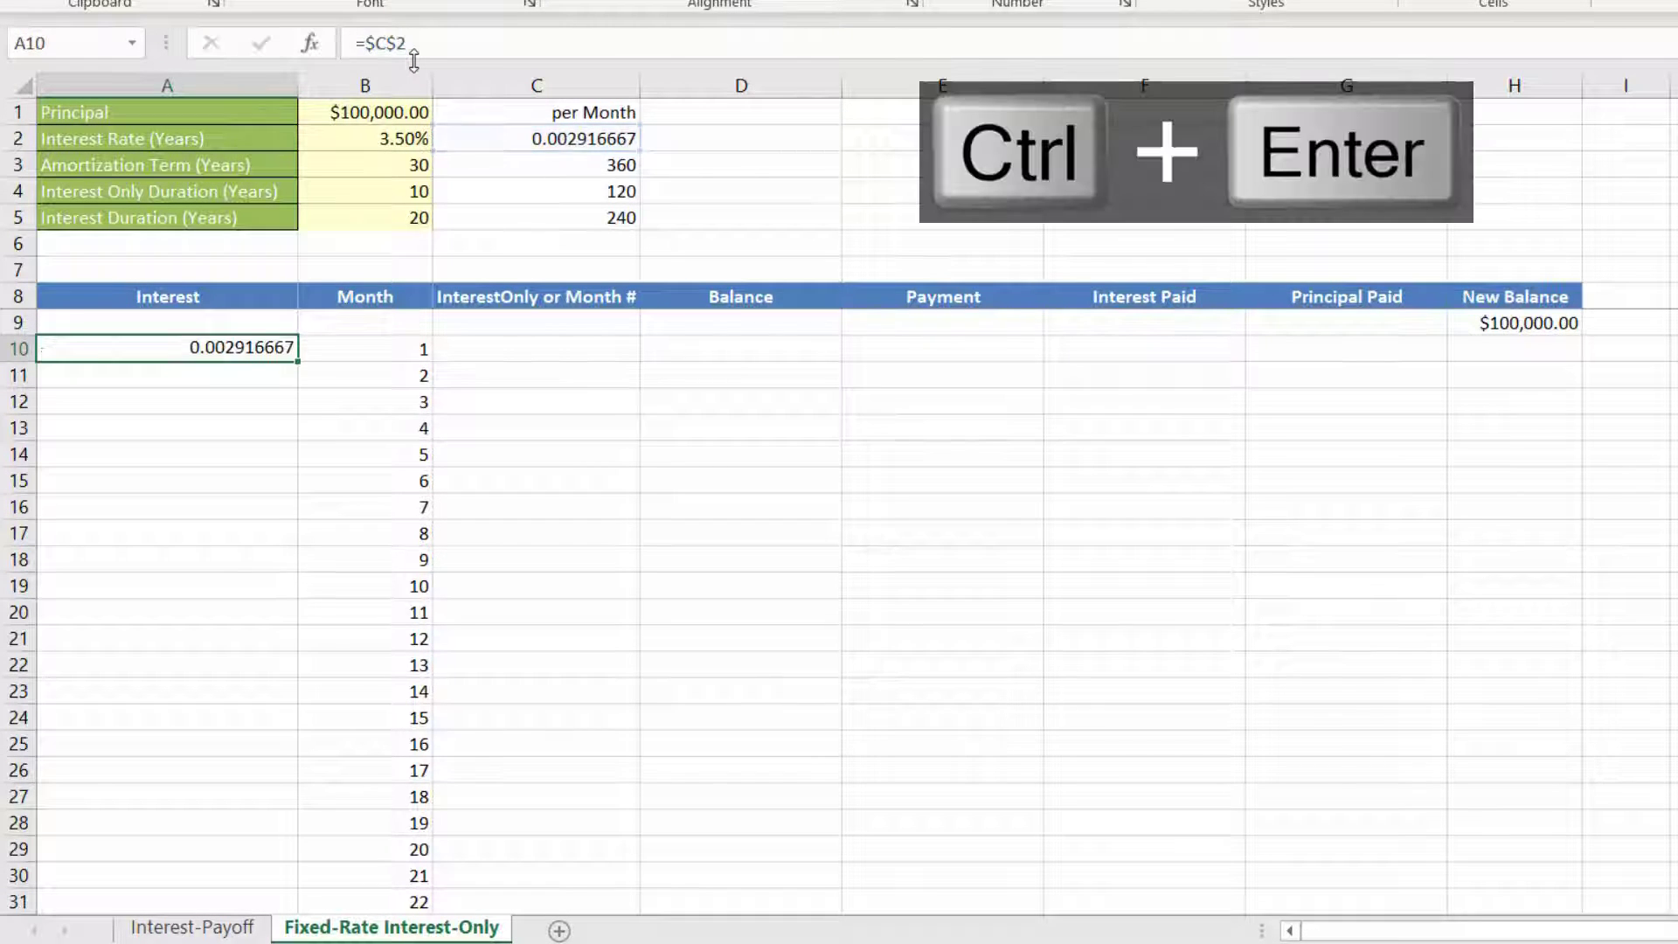
{"action": "double_click", "coordinate": [298, 360]}
{"action": "left_click", "coordinate": [232, 590]}
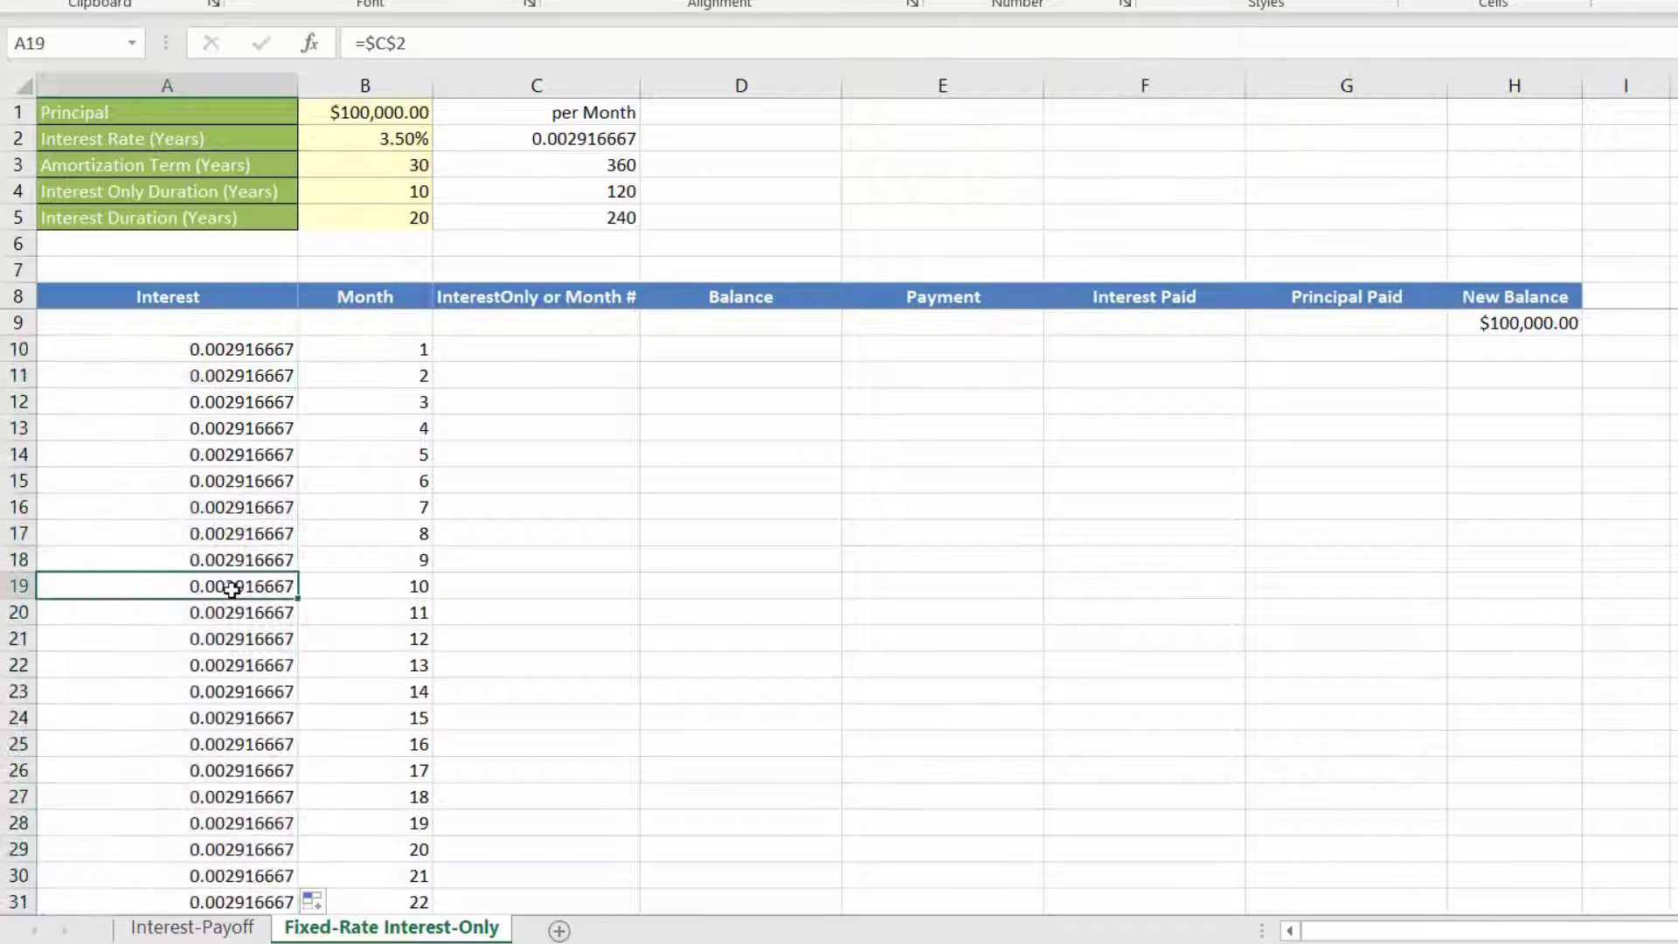
{"action": "left_click", "coordinate": [241, 507]}
{"action": "left_click", "coordinate": [227, 349]}
{"action": "left_click", "coordinate": [232, 376]}
{"action": "left_click", "coordinate": [241, 352]}
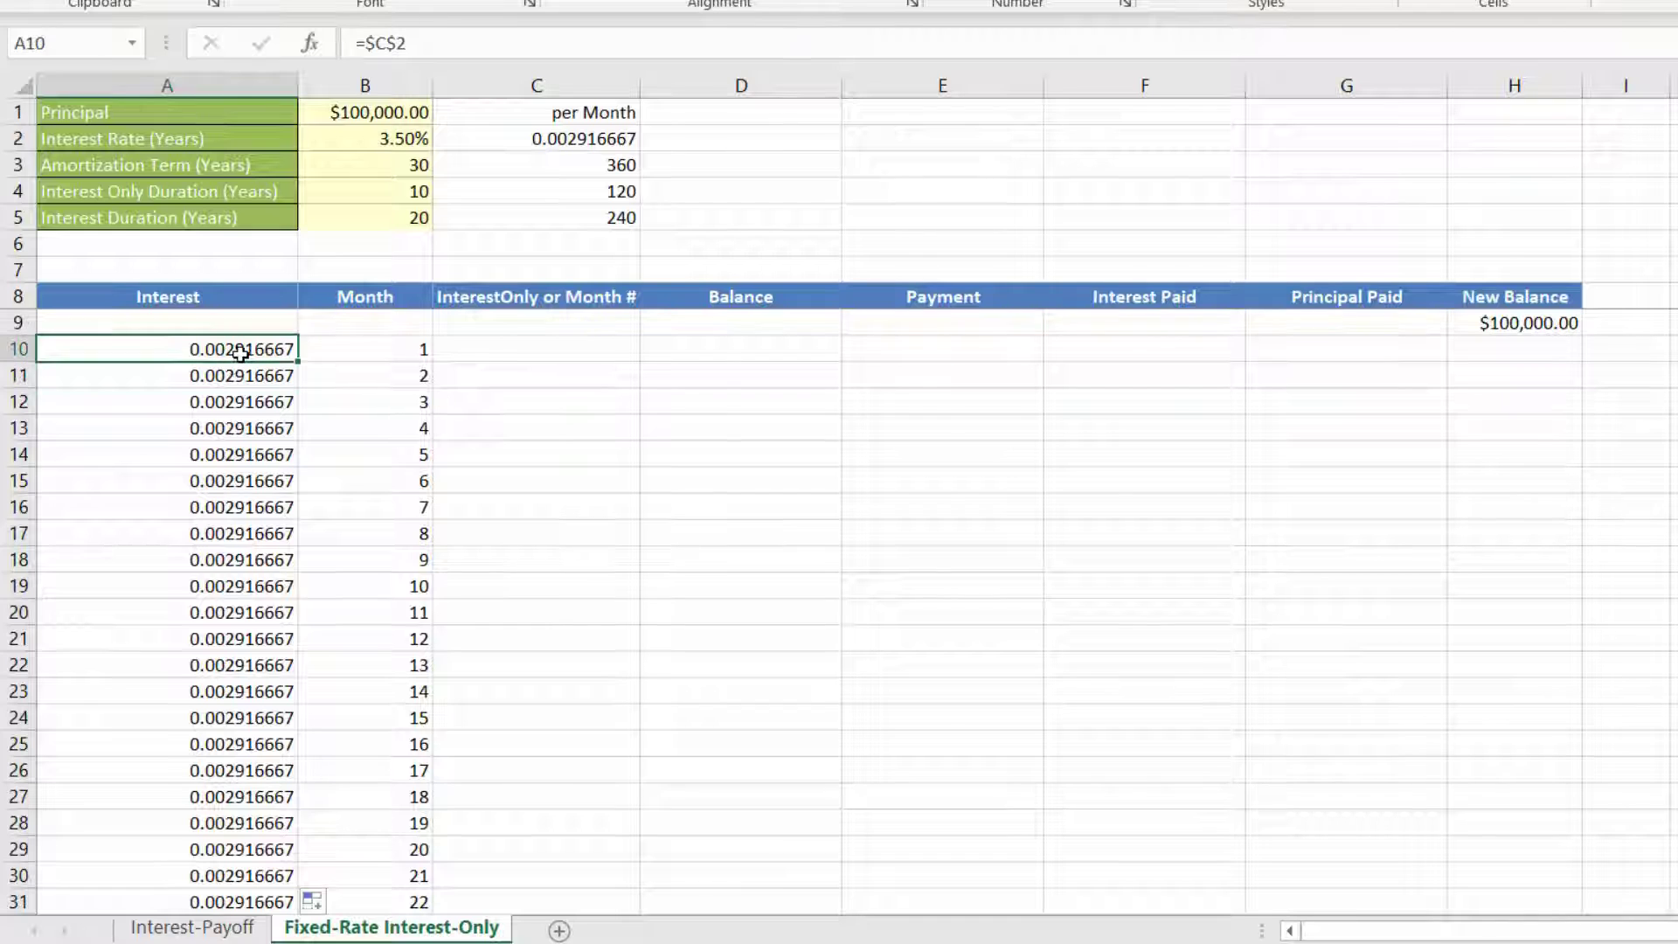
Step: Start an IF formula in C10 that tests whether the month is within the interest-only duration, B10<=$C$4
{"action": "left_click", "coordinate": [494, 351]}
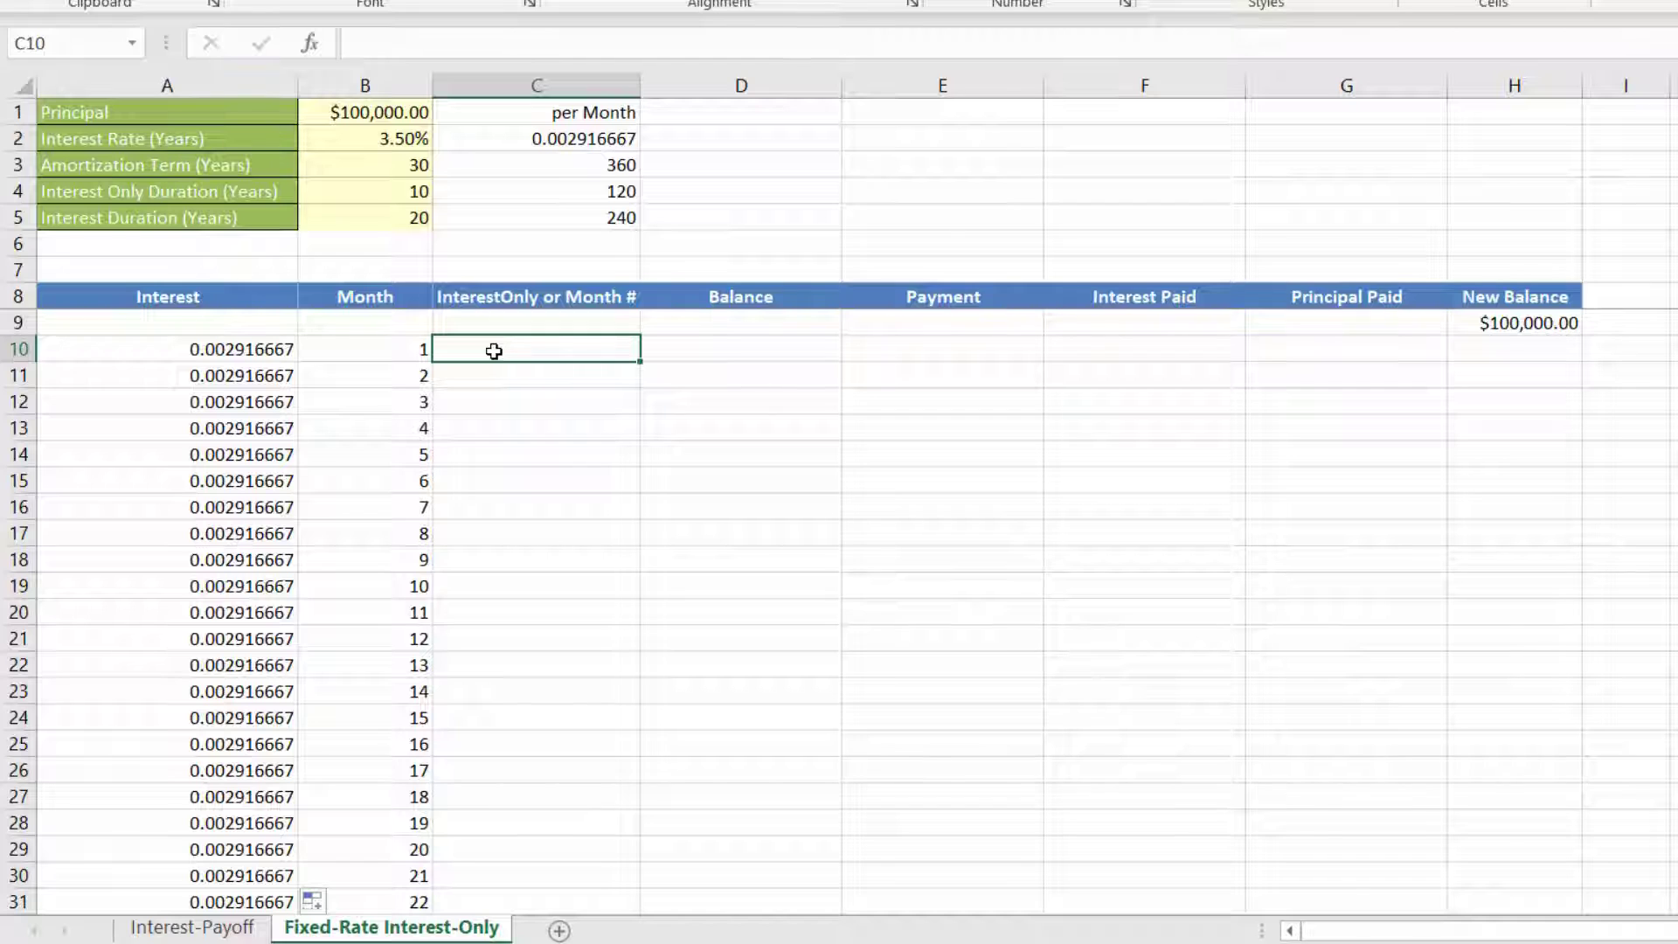
{"action": "left_click", "coordinate": [399, 355]}
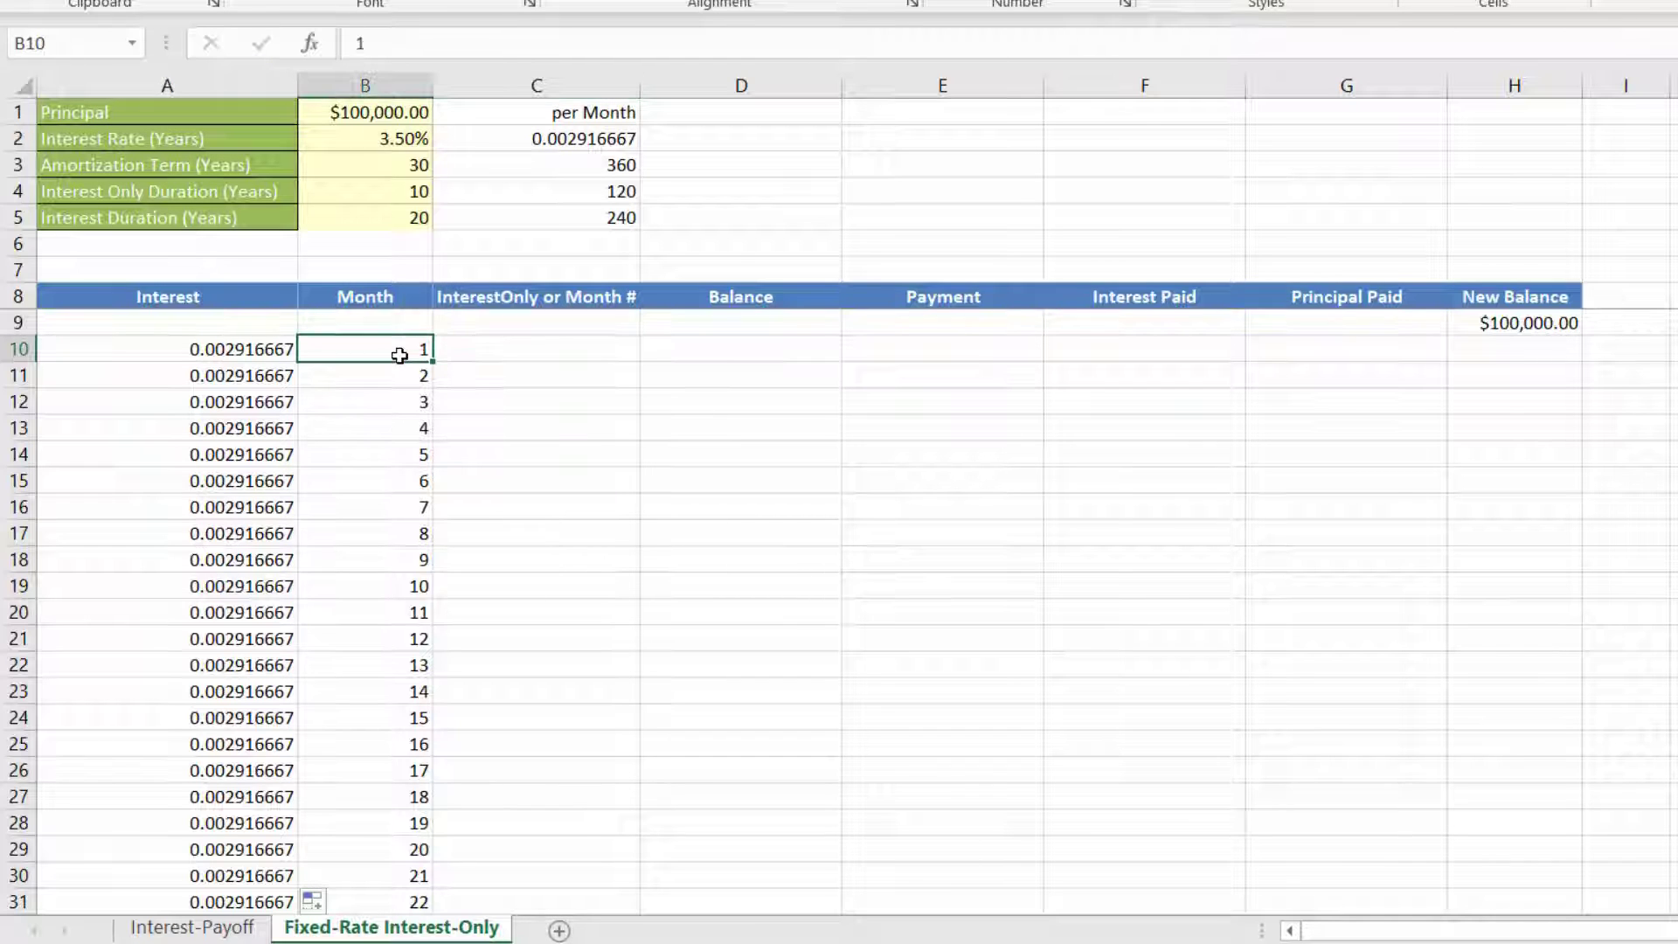
{"action": "left_click", "coordinate": [533, 193]}
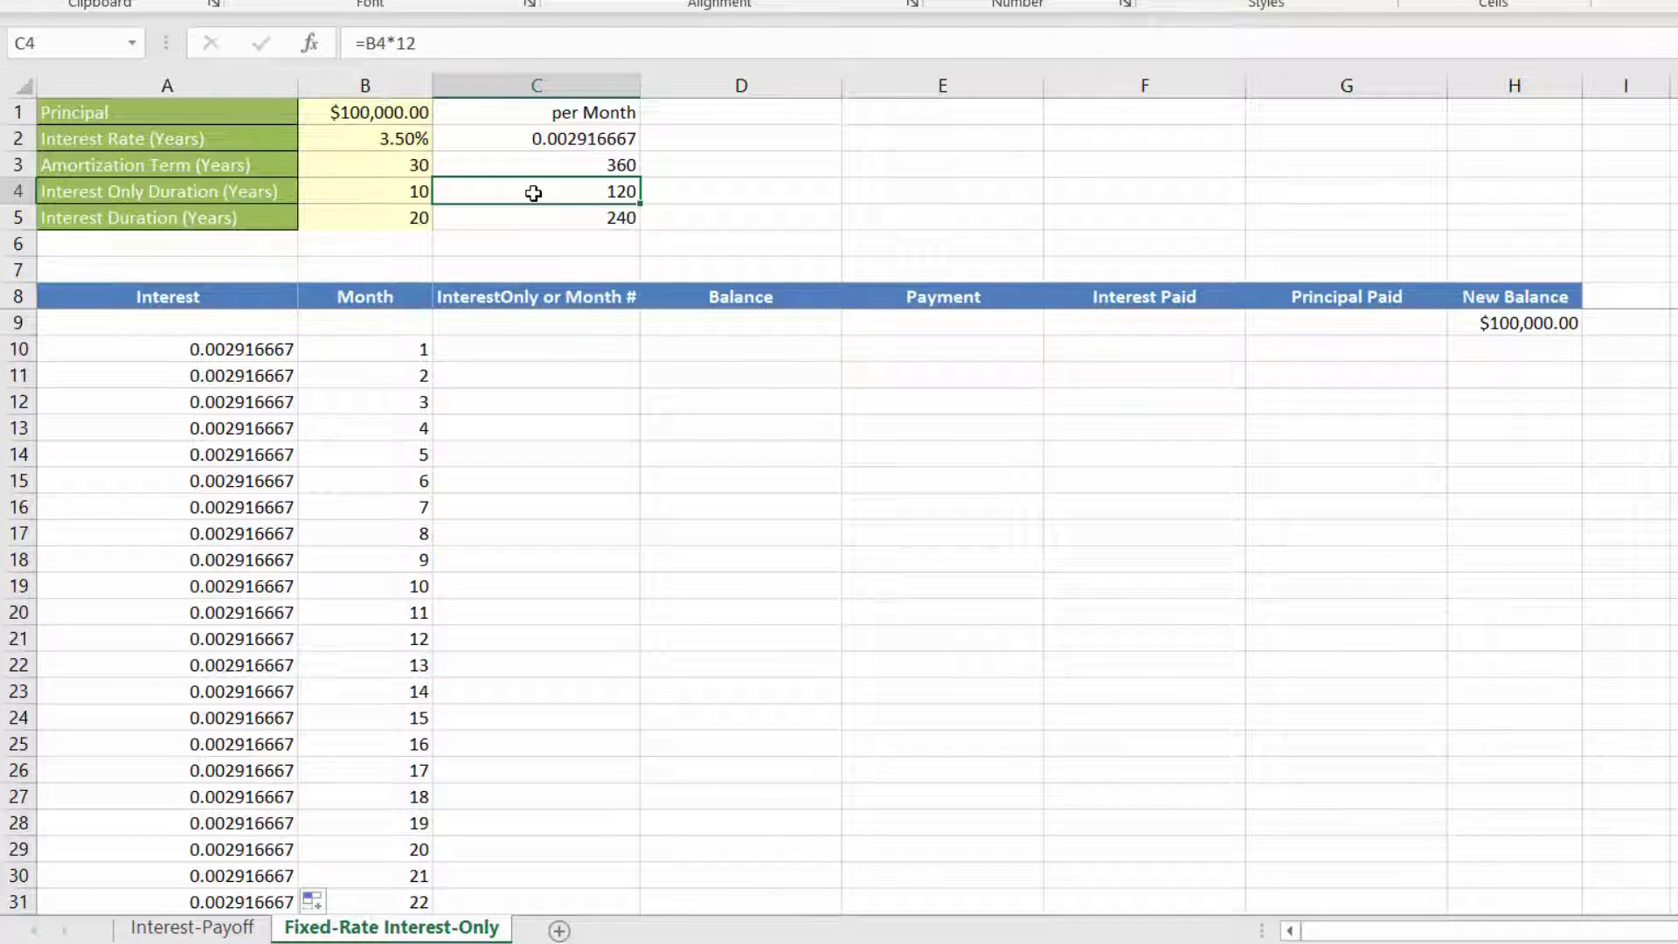
{"action": "left_click", "coordinate": [559, 348]}
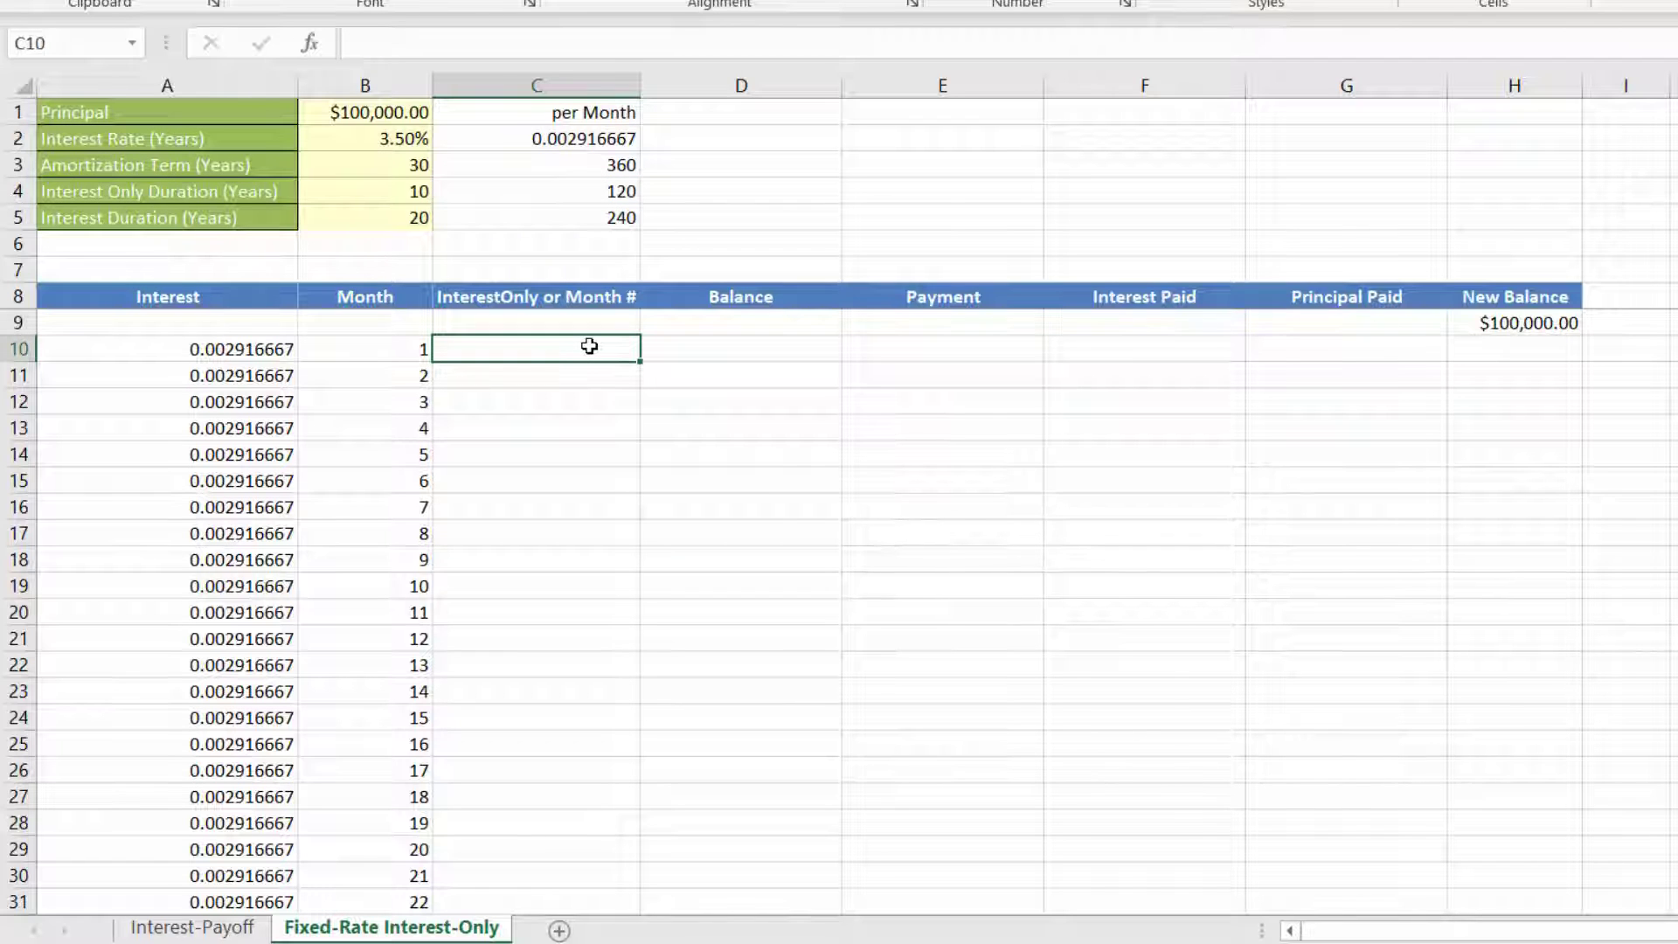
{"action": "type", "text": "=if"}
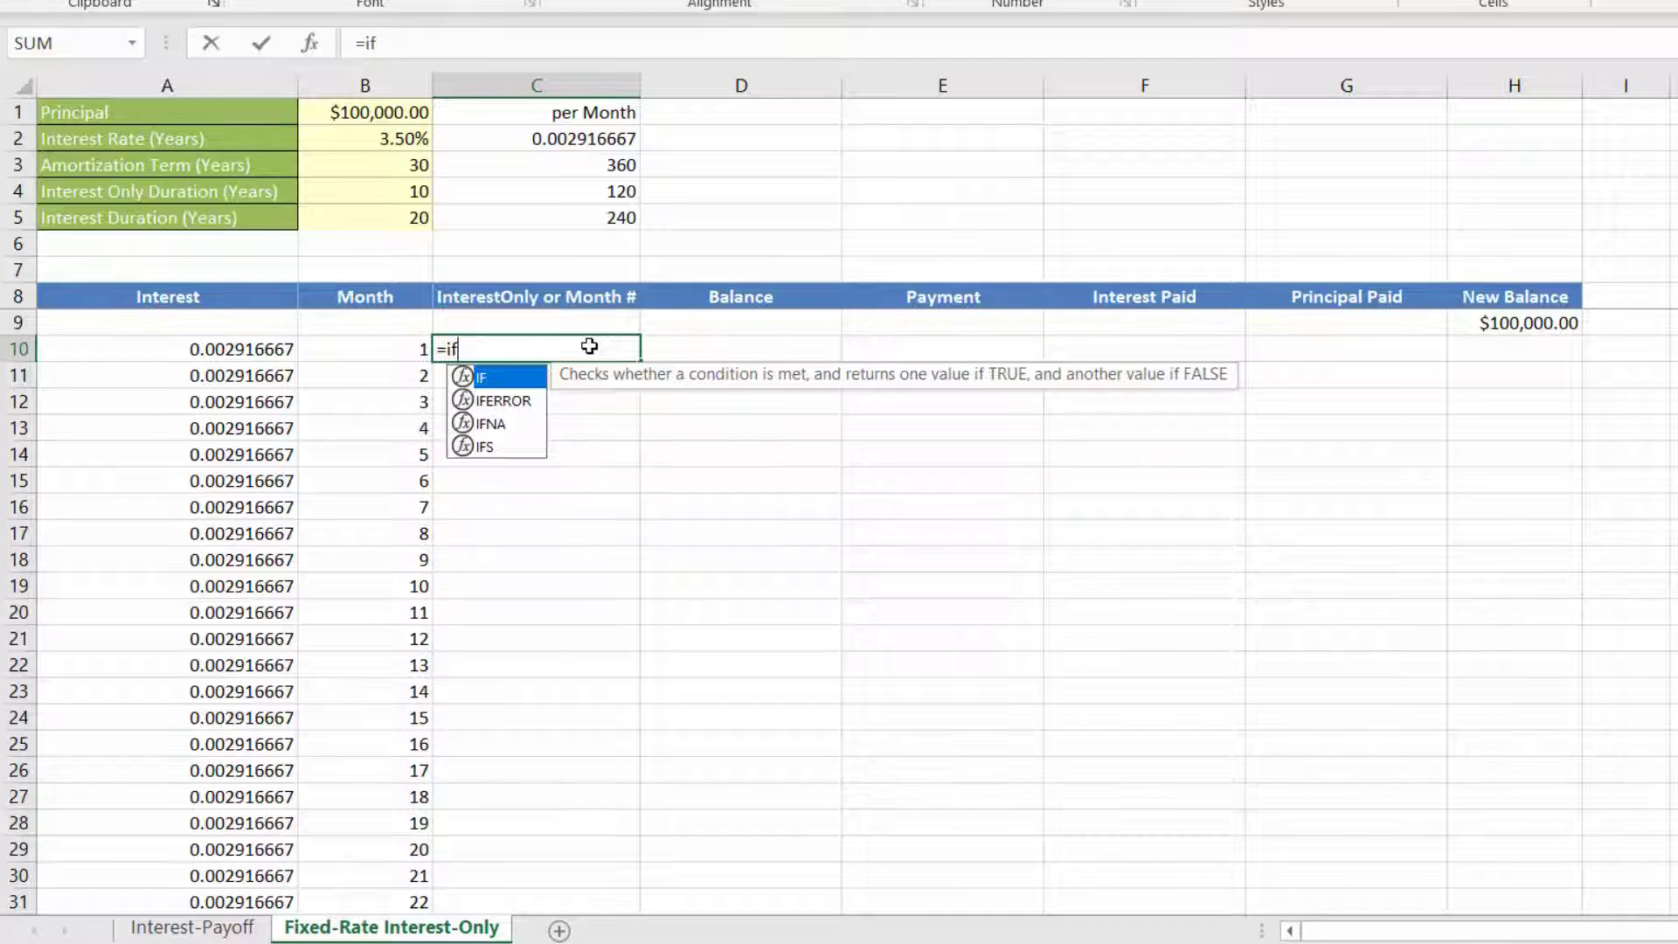
{"action": "type", "text": "("}
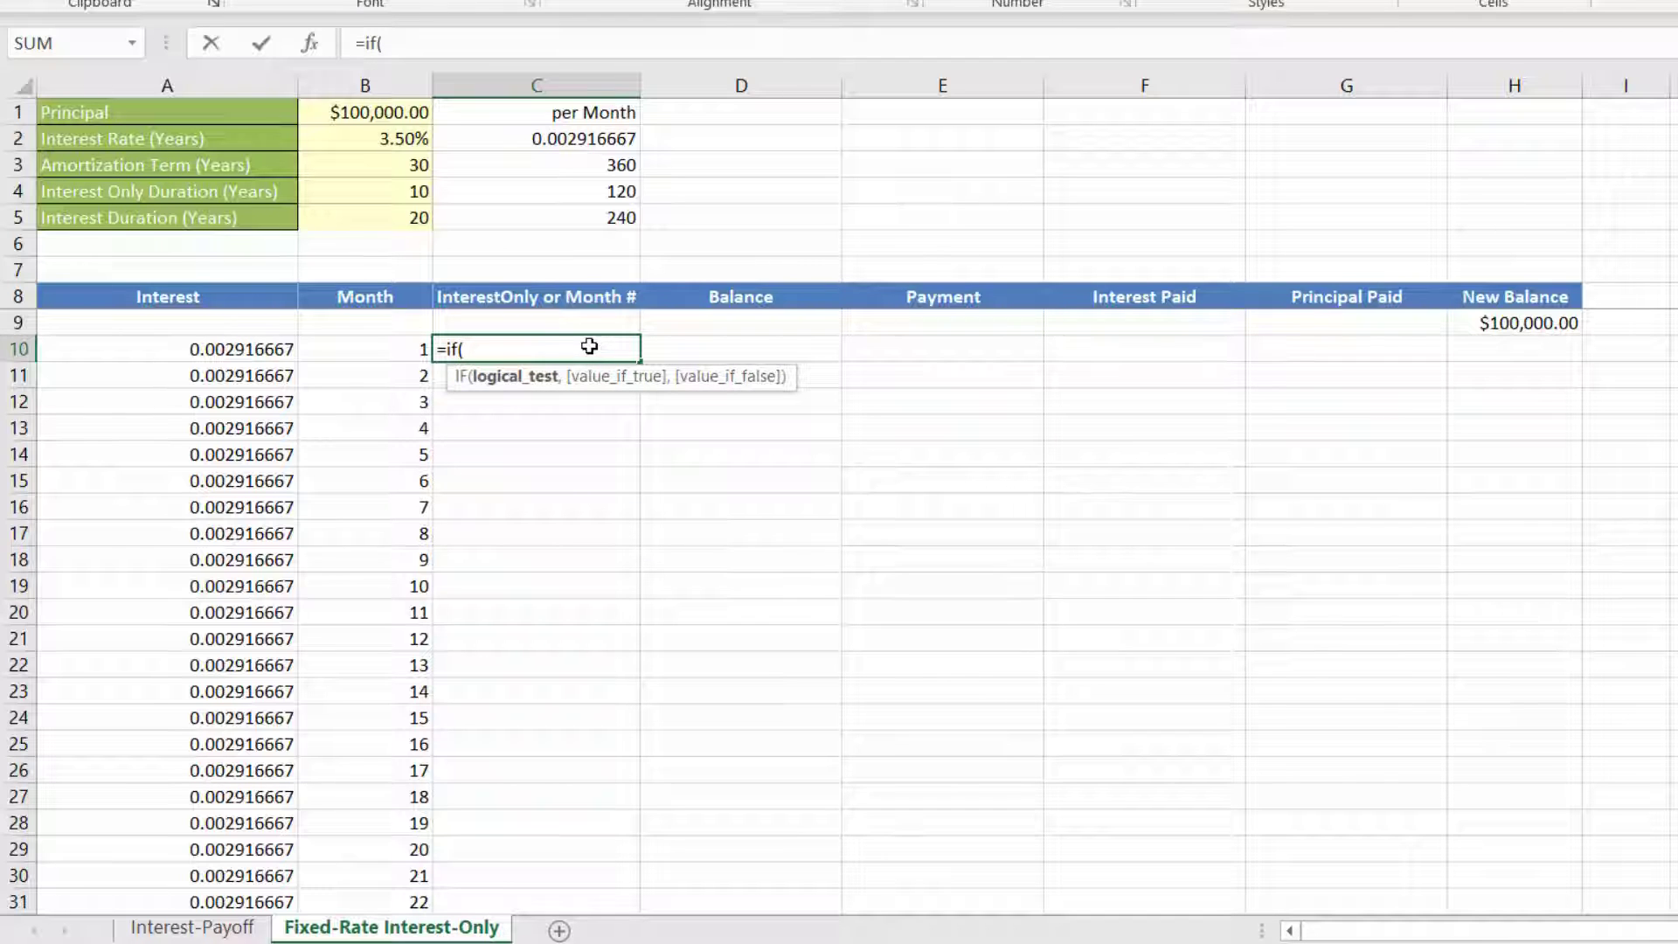
{"action": "left_click", "coordinate": [388, 348]}
{"action": "type", "text": "<"}
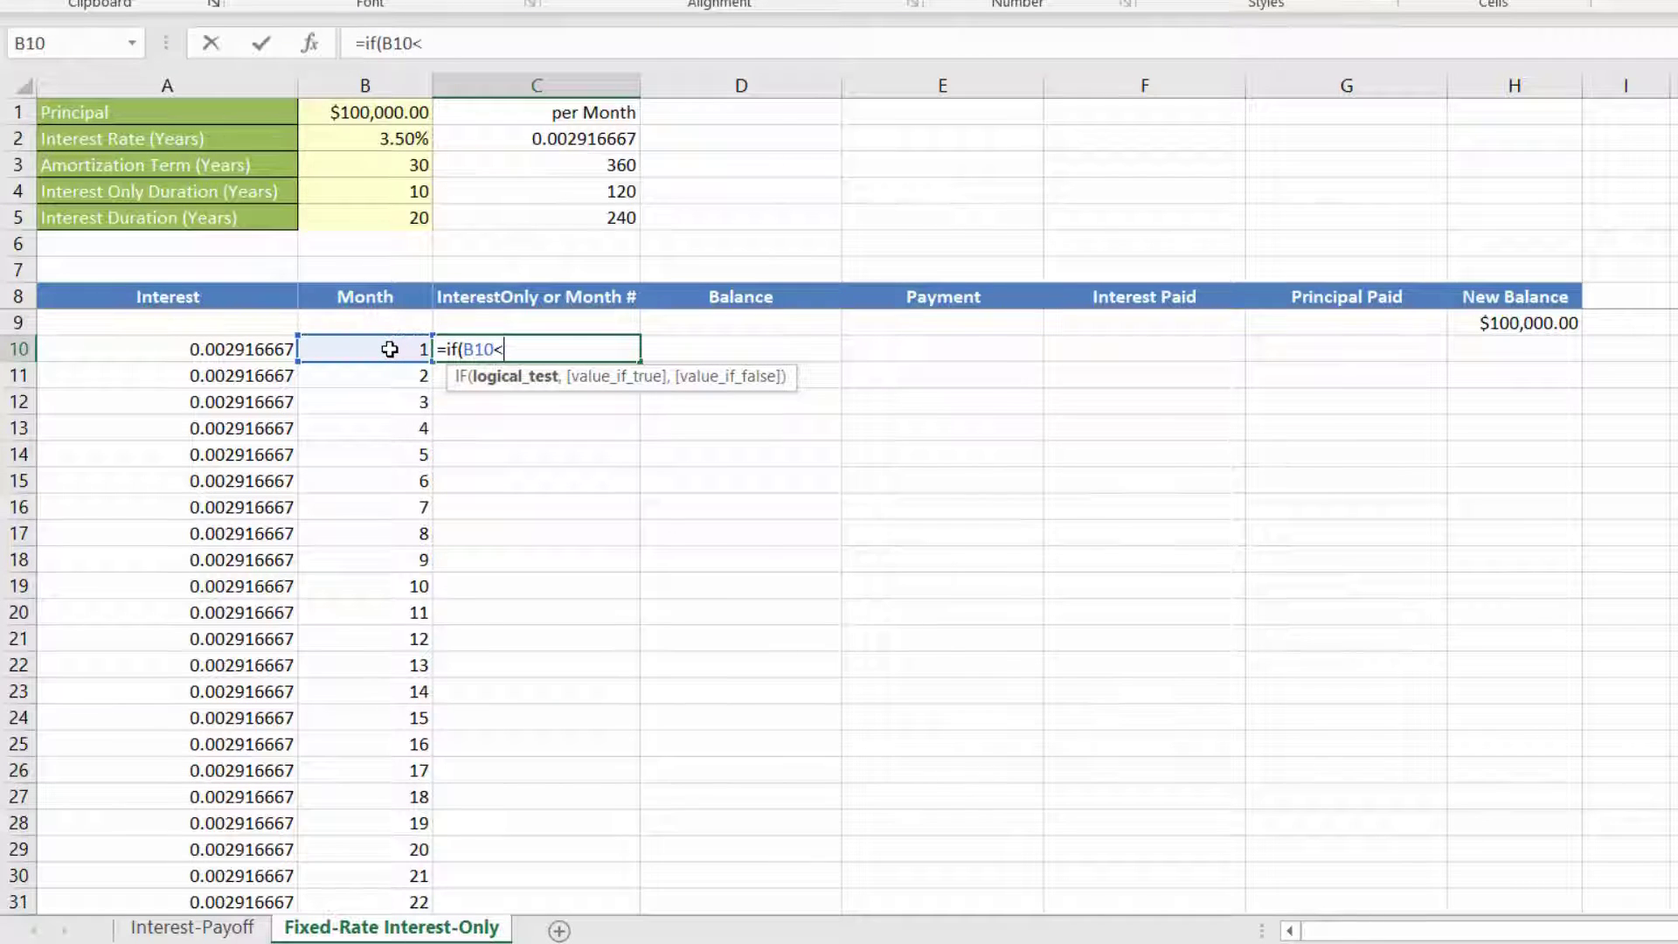
{"action": "type", "text": "="}
{"action": "left_click", "coordinate": [493, 196]}
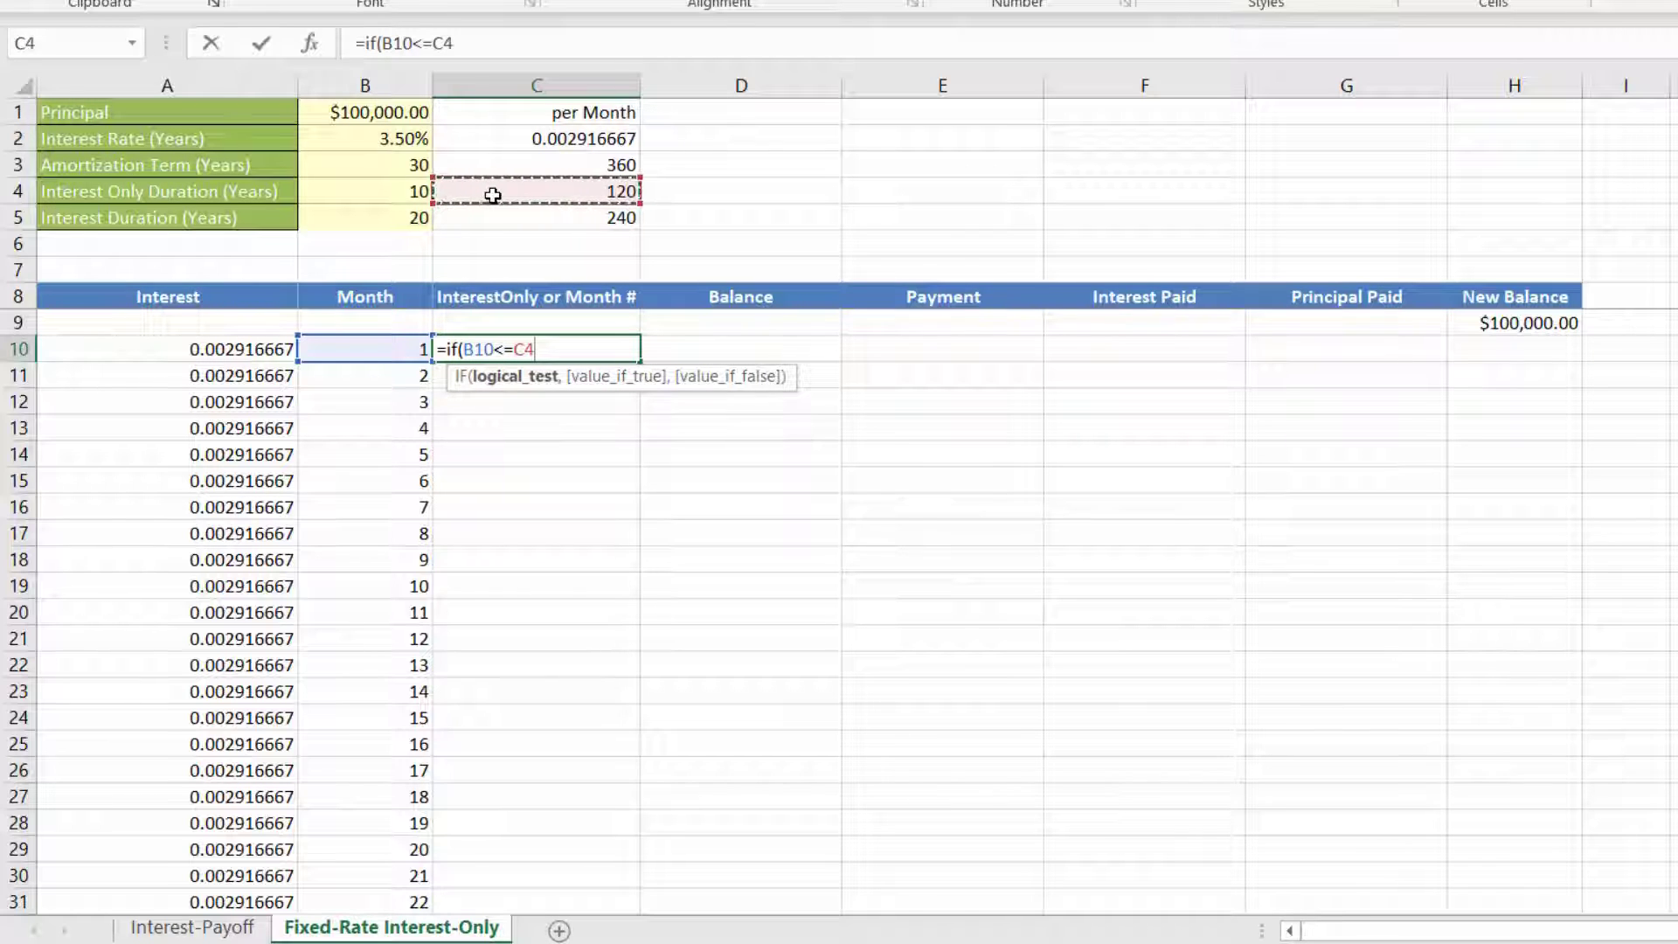
{"action": "key", "text": "F4"}
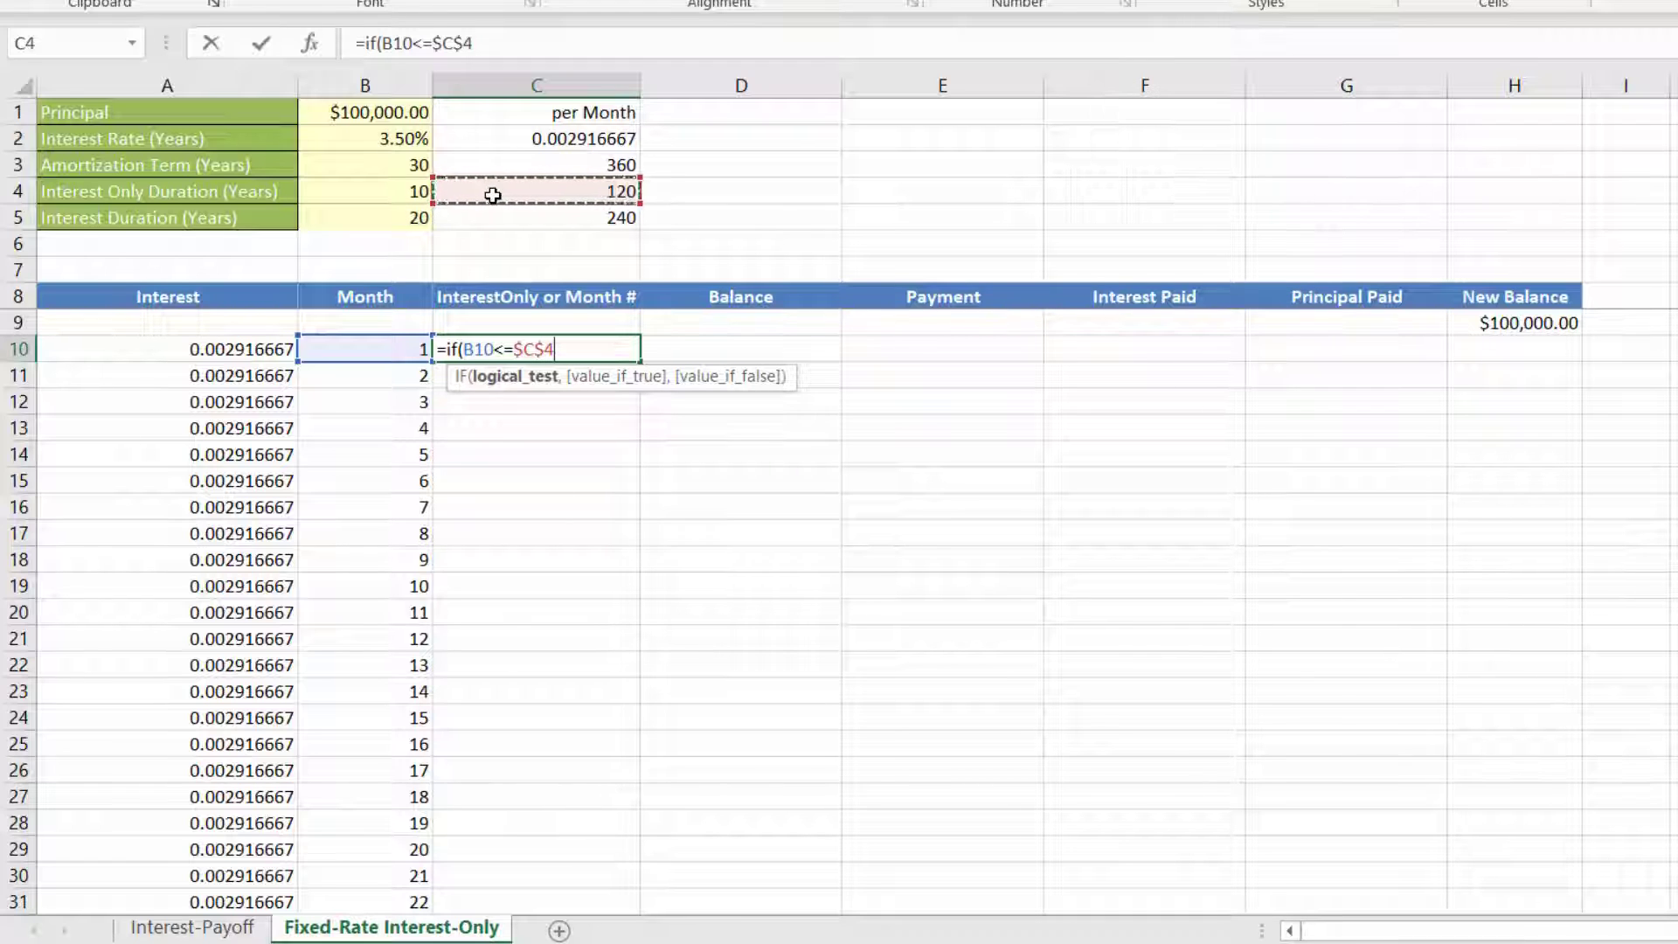
Step: Complete the IF formula in C10 so it returns "InterestOnly" when true and B10-$C$4 when false
{"action": "type", "text": ","}
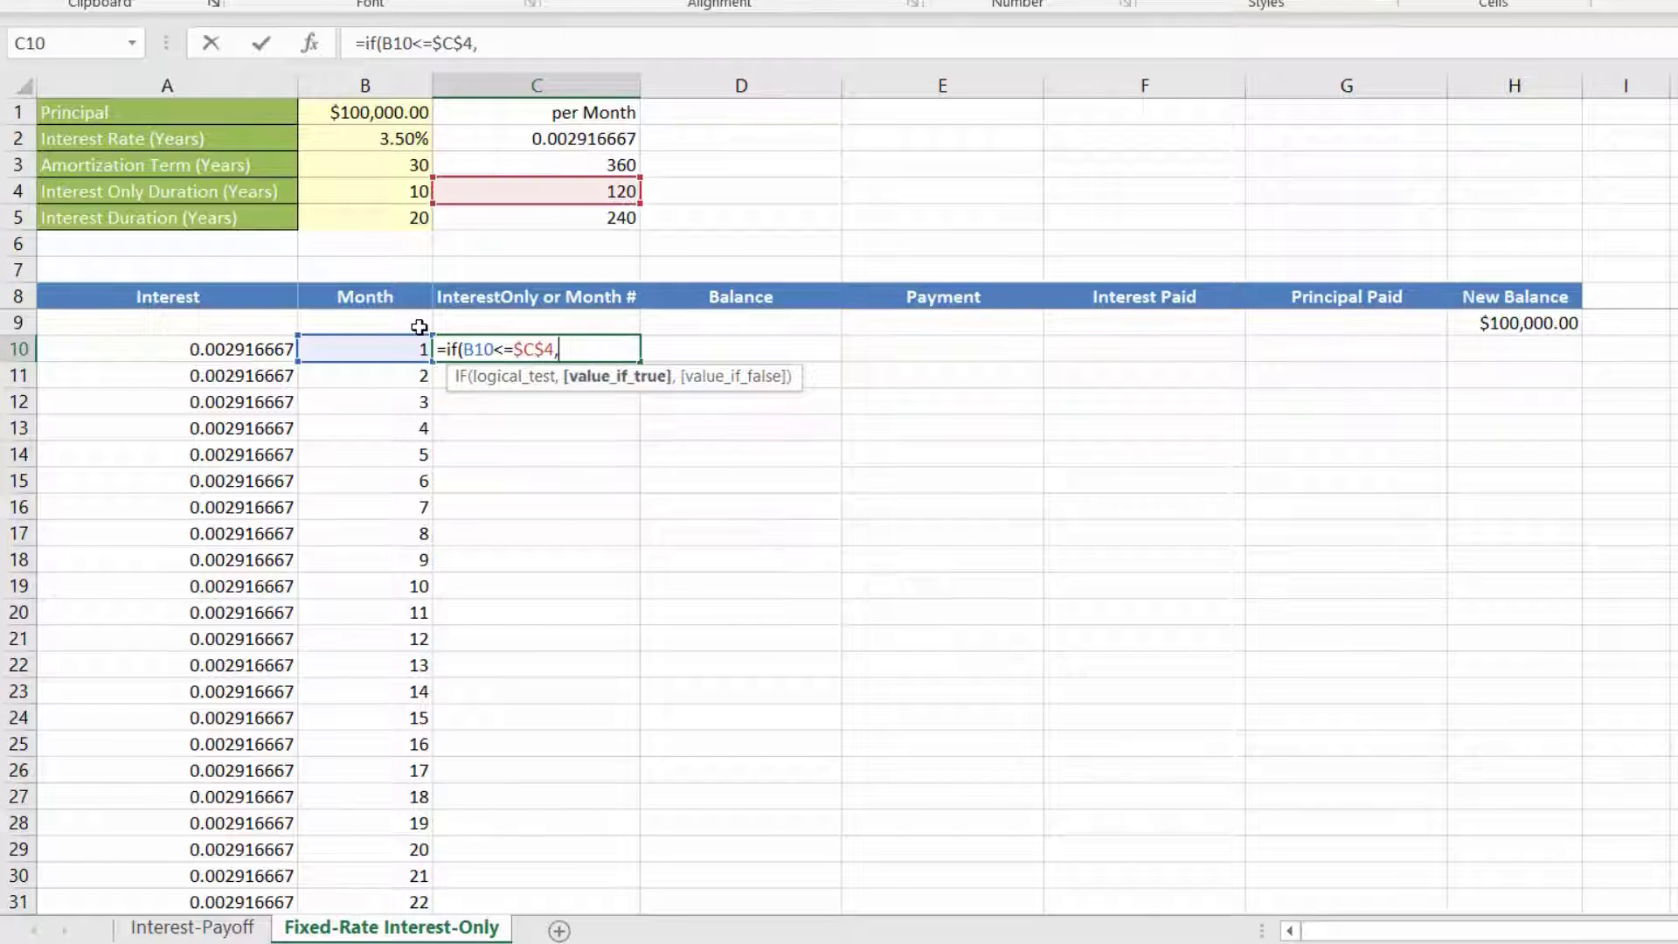
{"action": "type", "text": "\"Intr"}
{"action": "type", "text": "e"}
{"action": "type", "text": "res"}
{"action": "key", "text": "BackSpace"}
{"action": "type", "text": "est"}
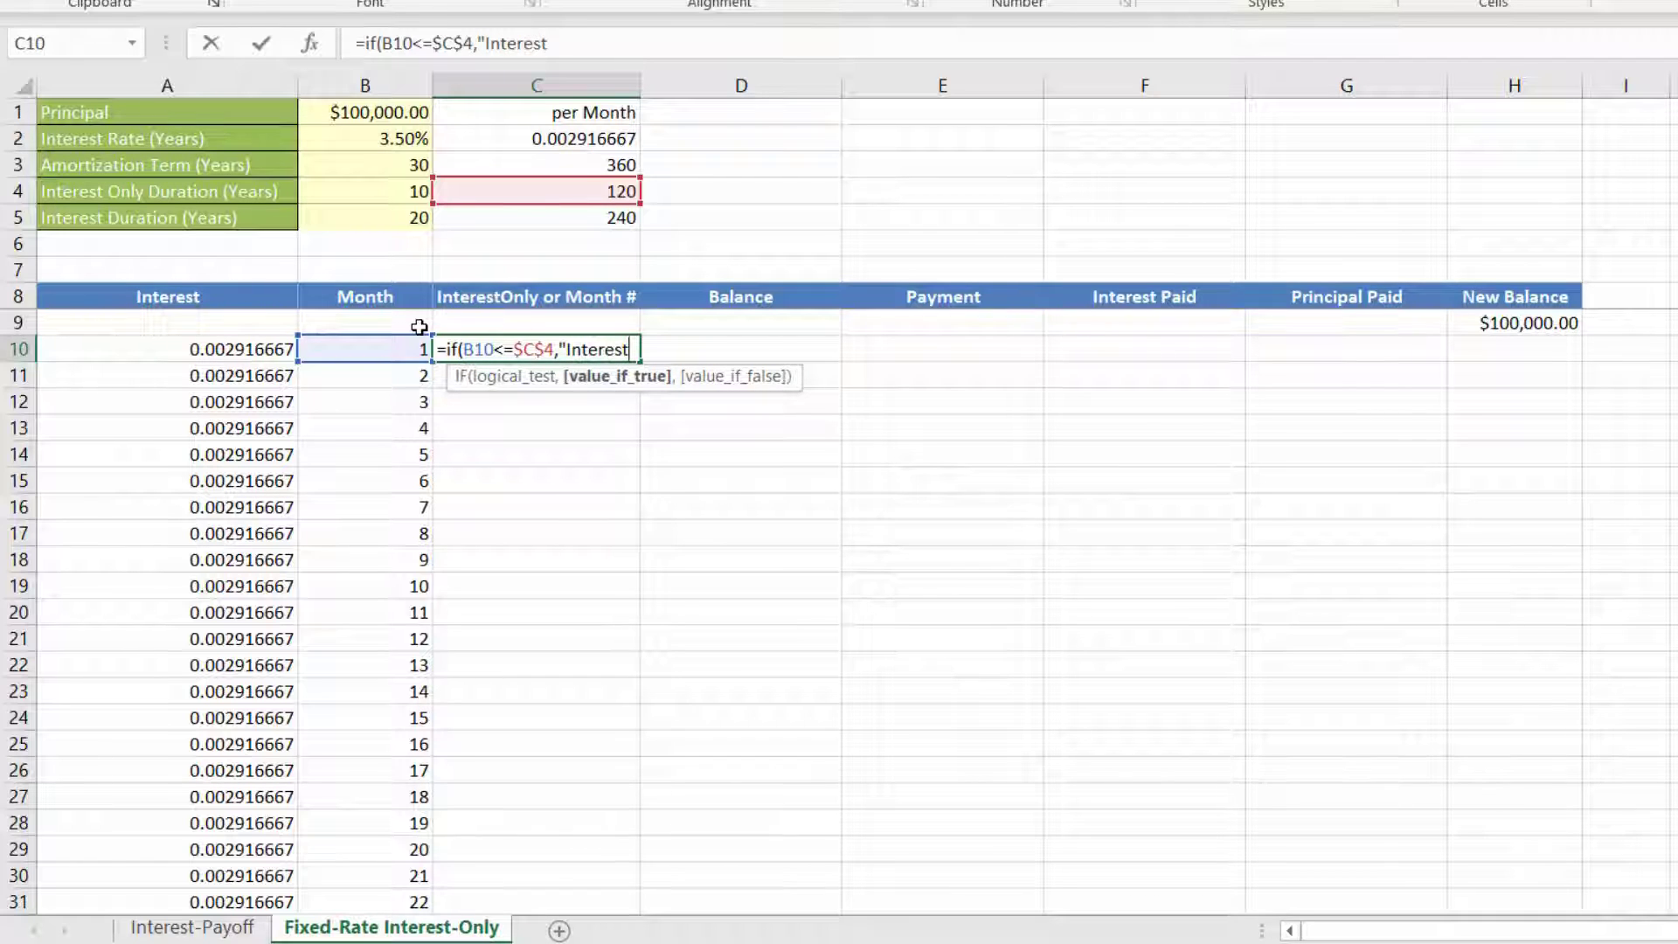
{"action": "type", "text": "Only\","}
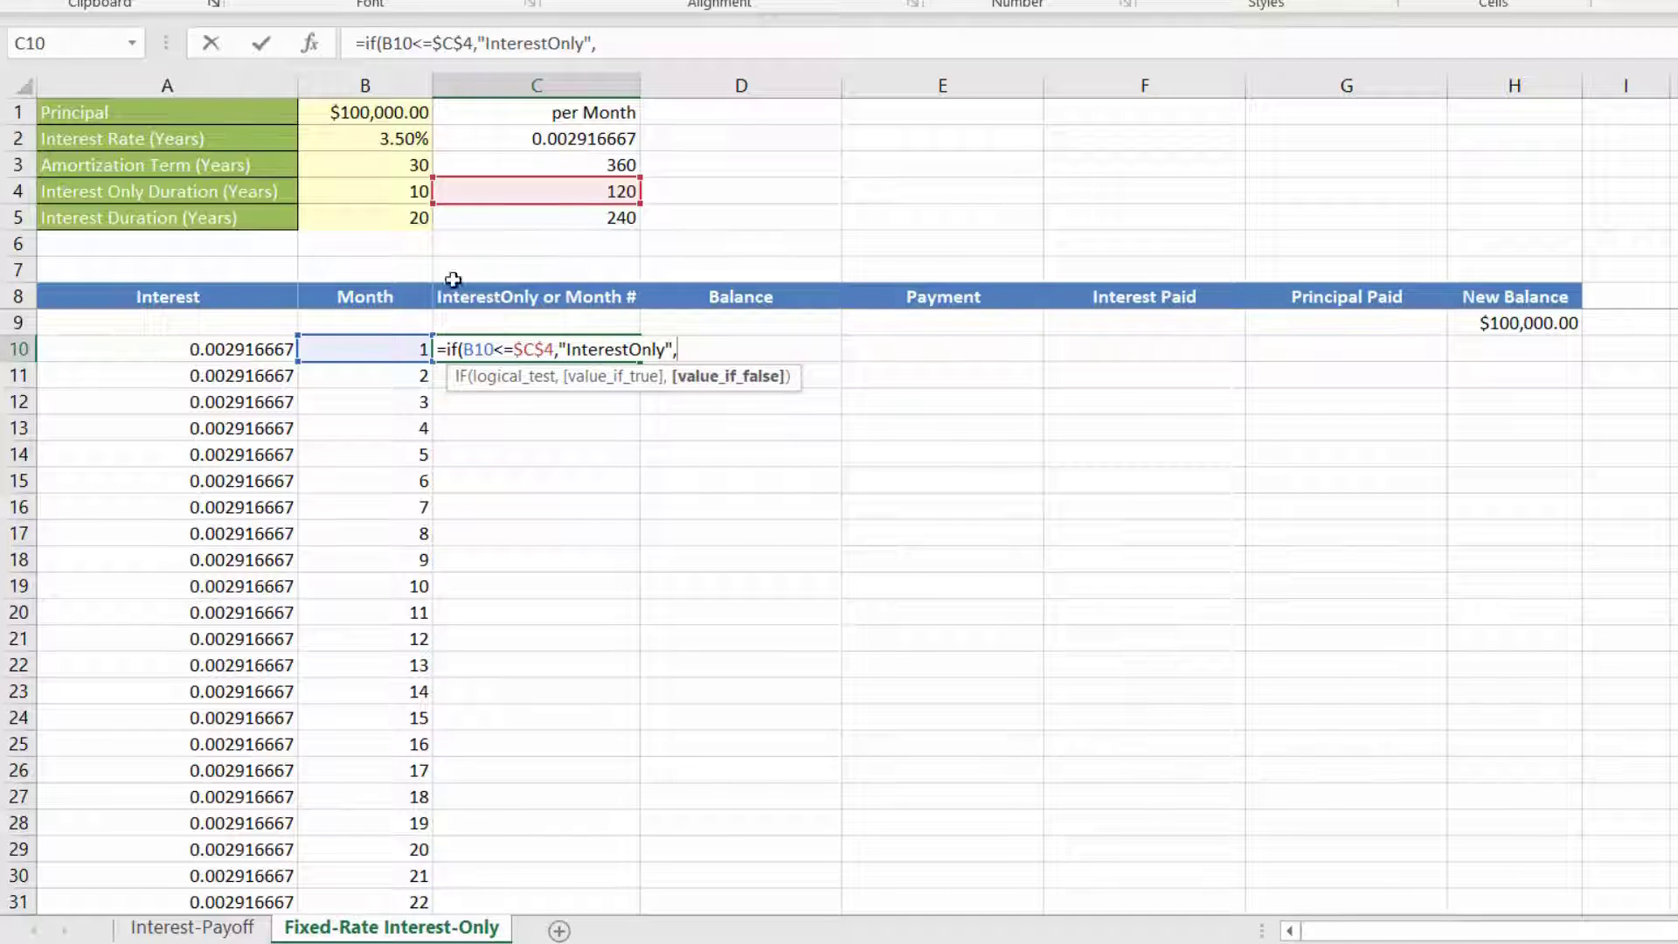
{"action": "left_click", "coordinate": [360, 351]}
{"action": "type", "text": "-"}
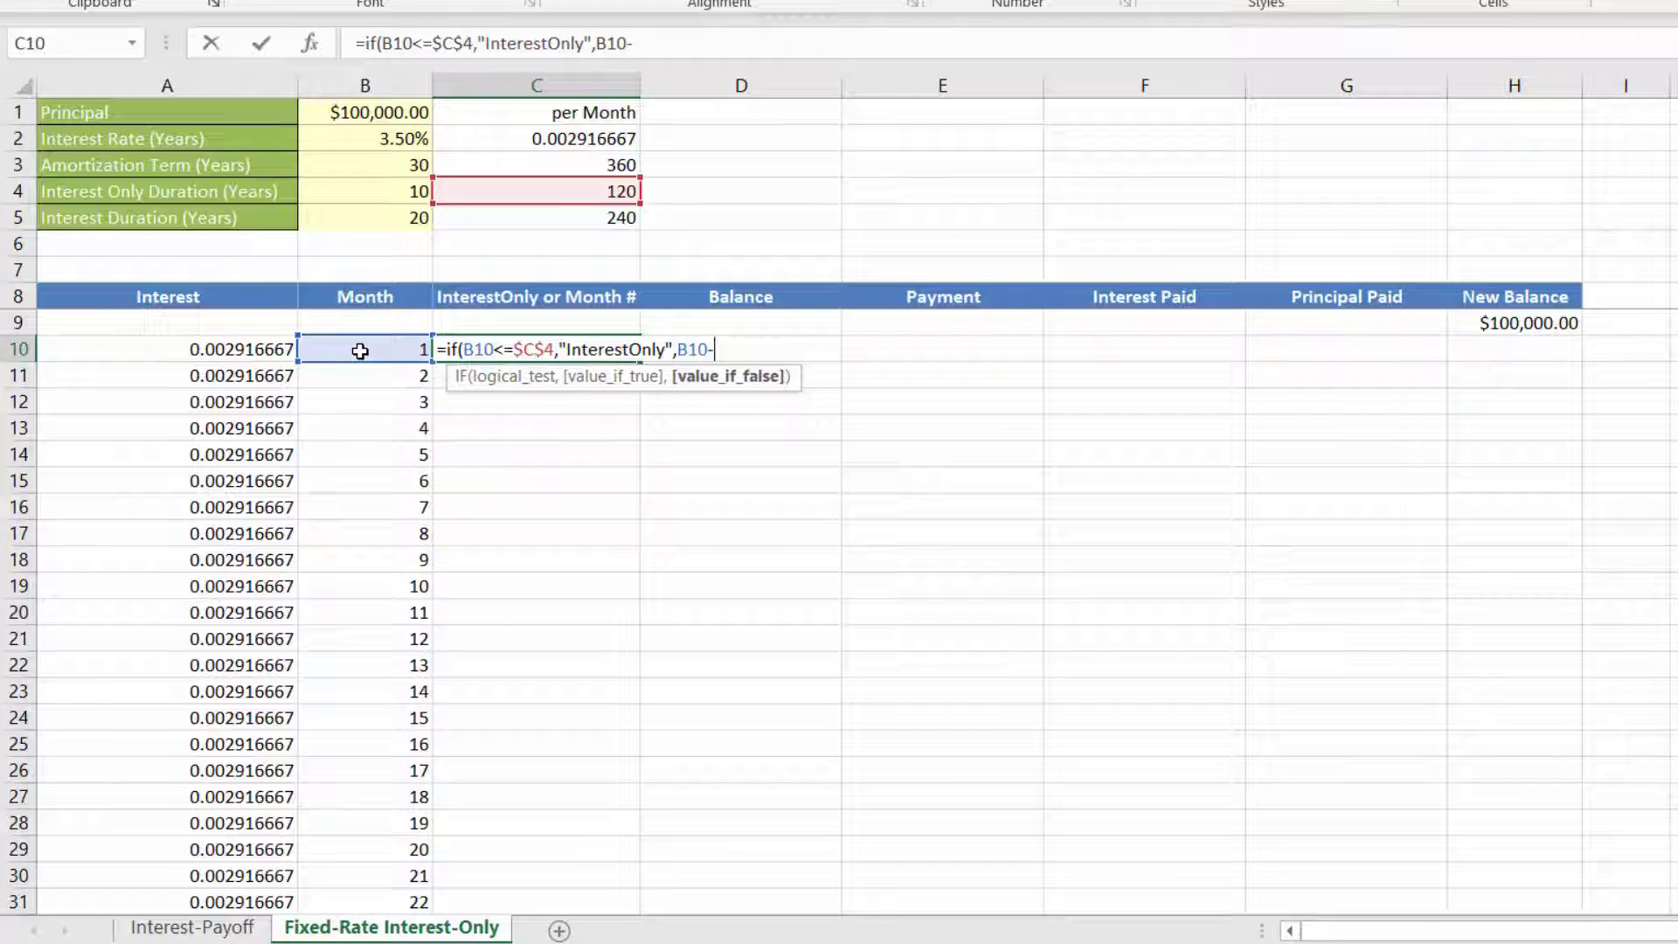
{"action": "left_click", "coordinate": [499, 194]}
{"action": "key", "text": "F4"}
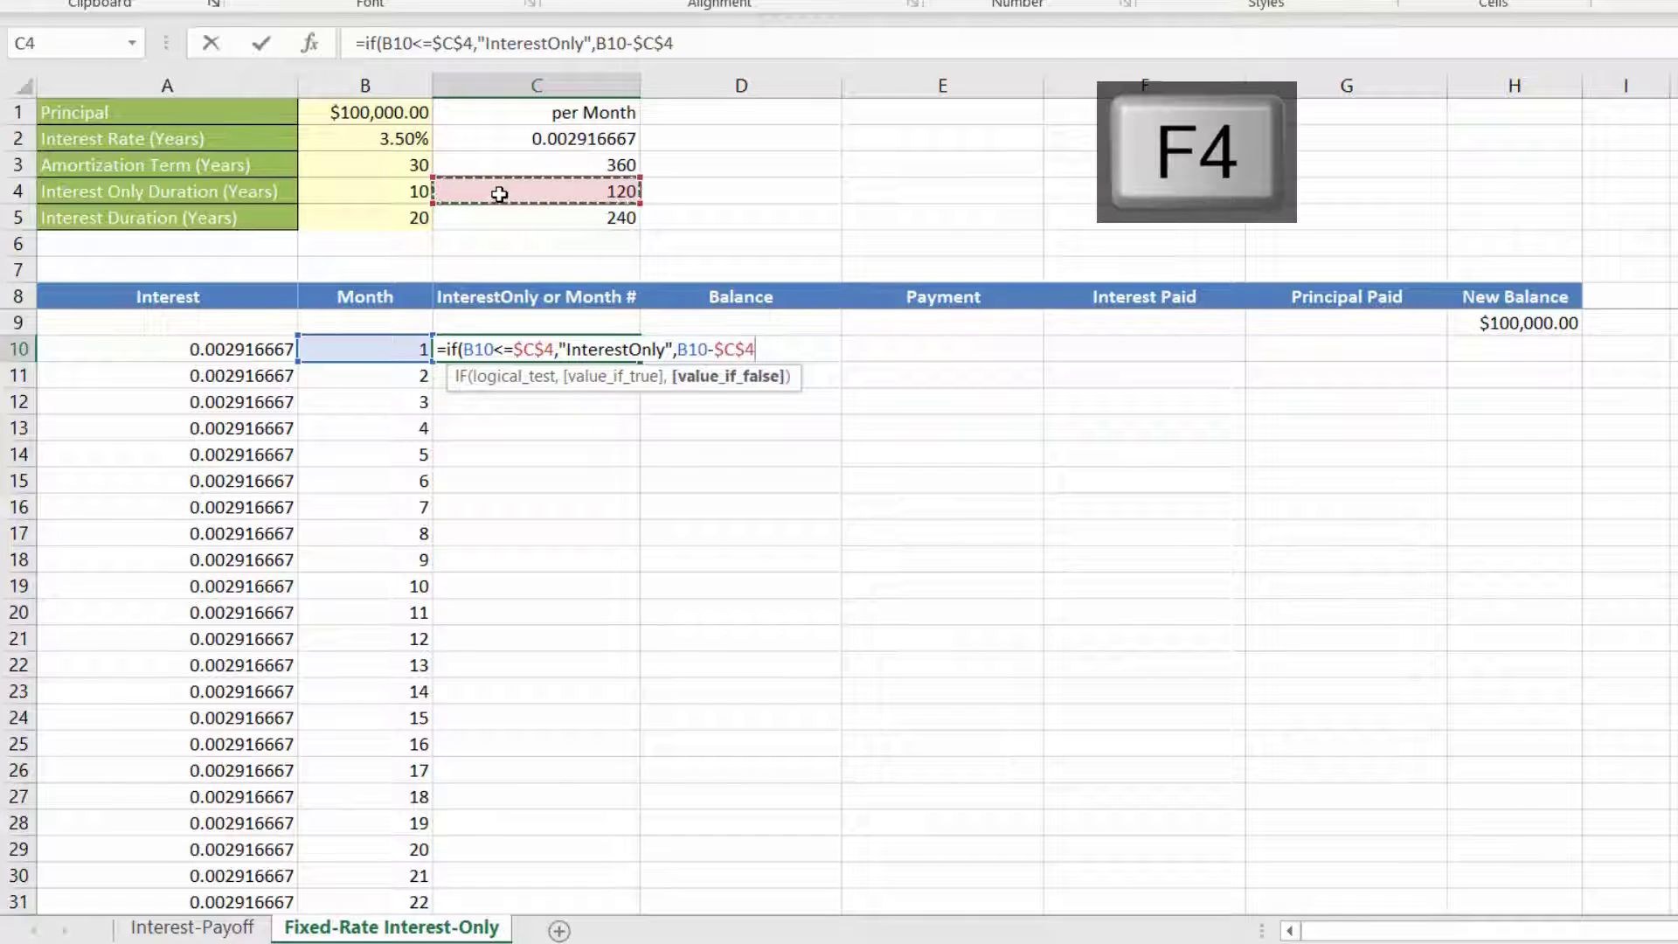
{"action": "type", "text": ")"}
{"action": "key", "text": "Return"}
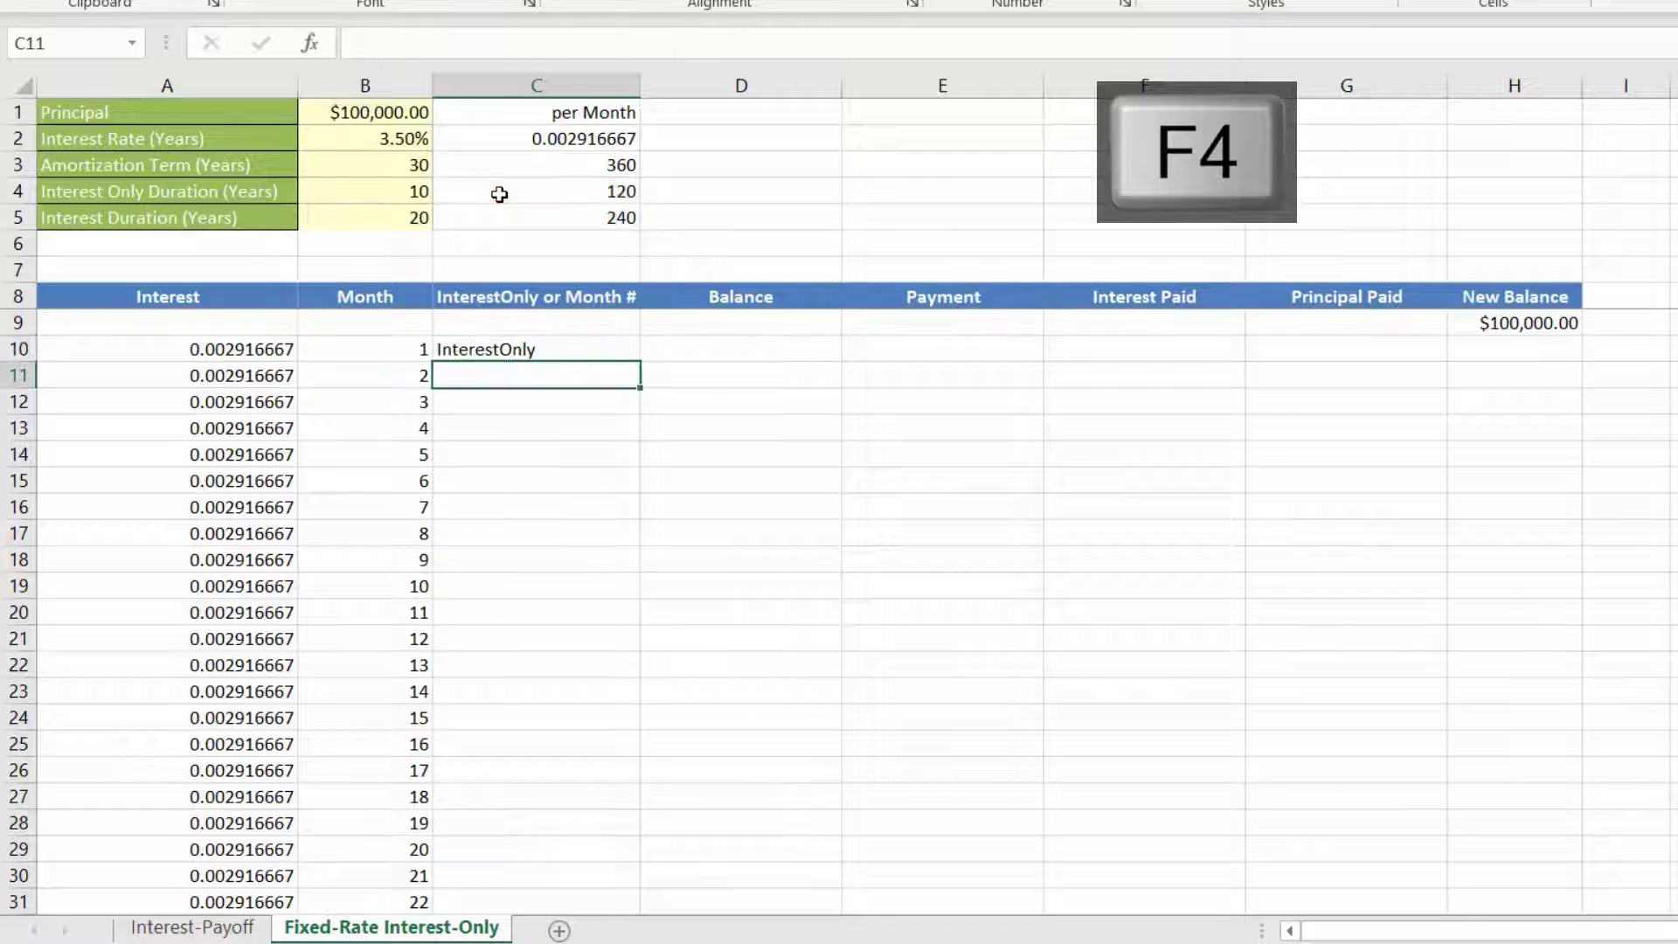
Step: Fill the C10 formula down the InterestOnly or Month # column and check the rows around month 120
{"action": "left_click", "coordinate": [563, 347]}
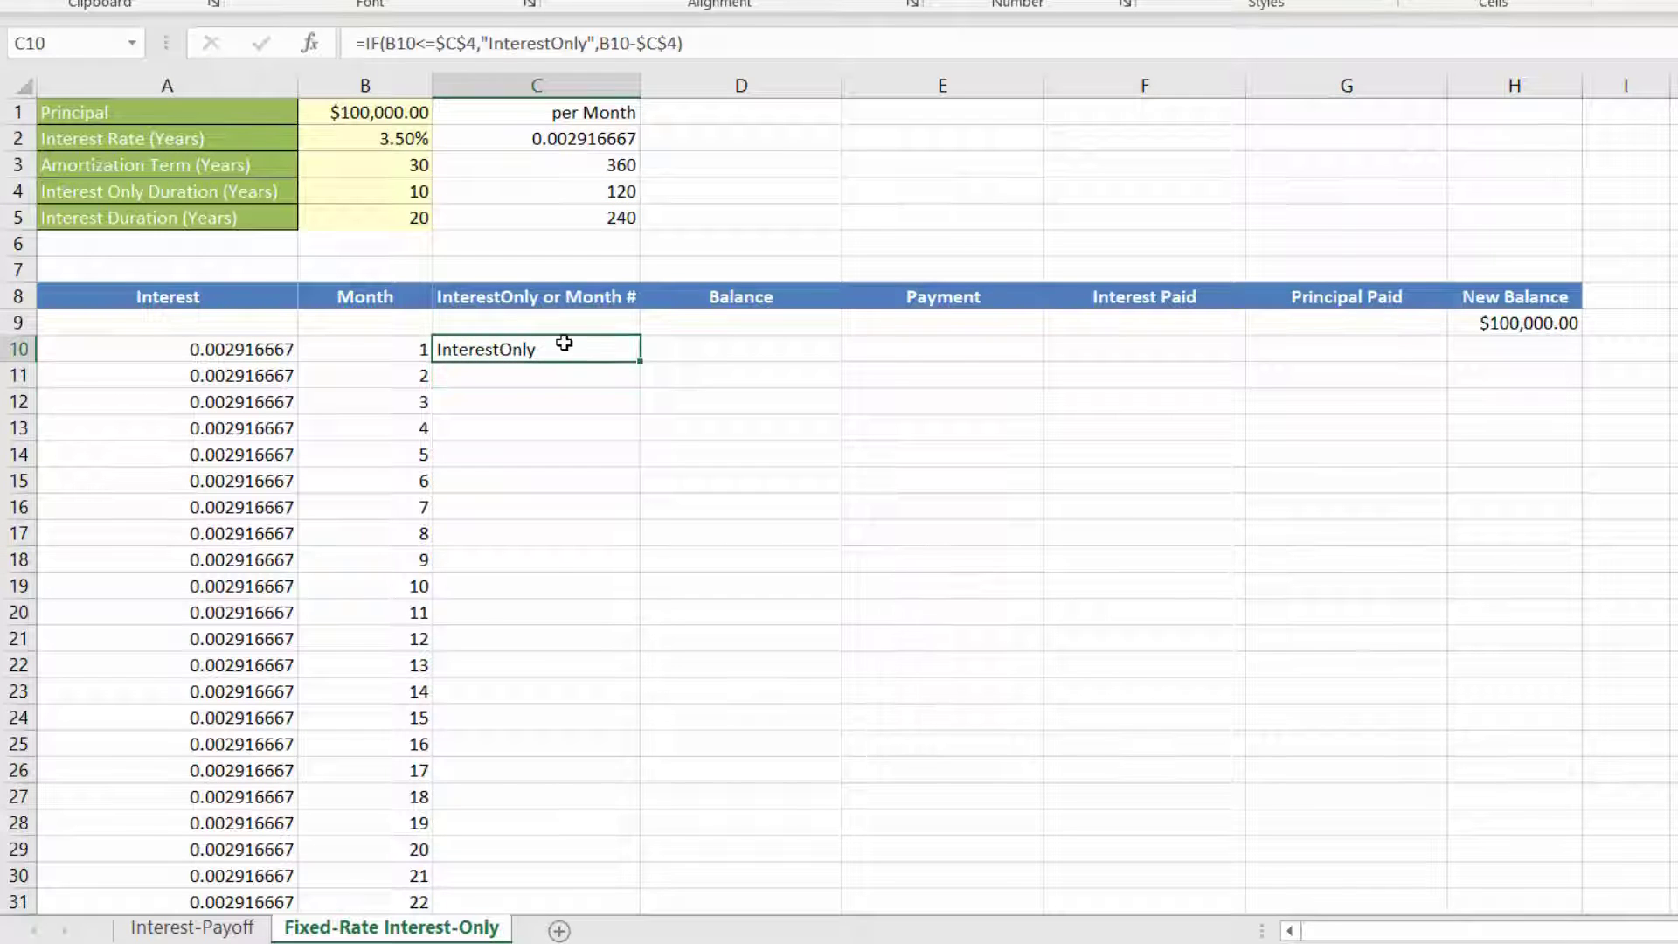
{"action": "double_click", "coordinate": [643, 360]}
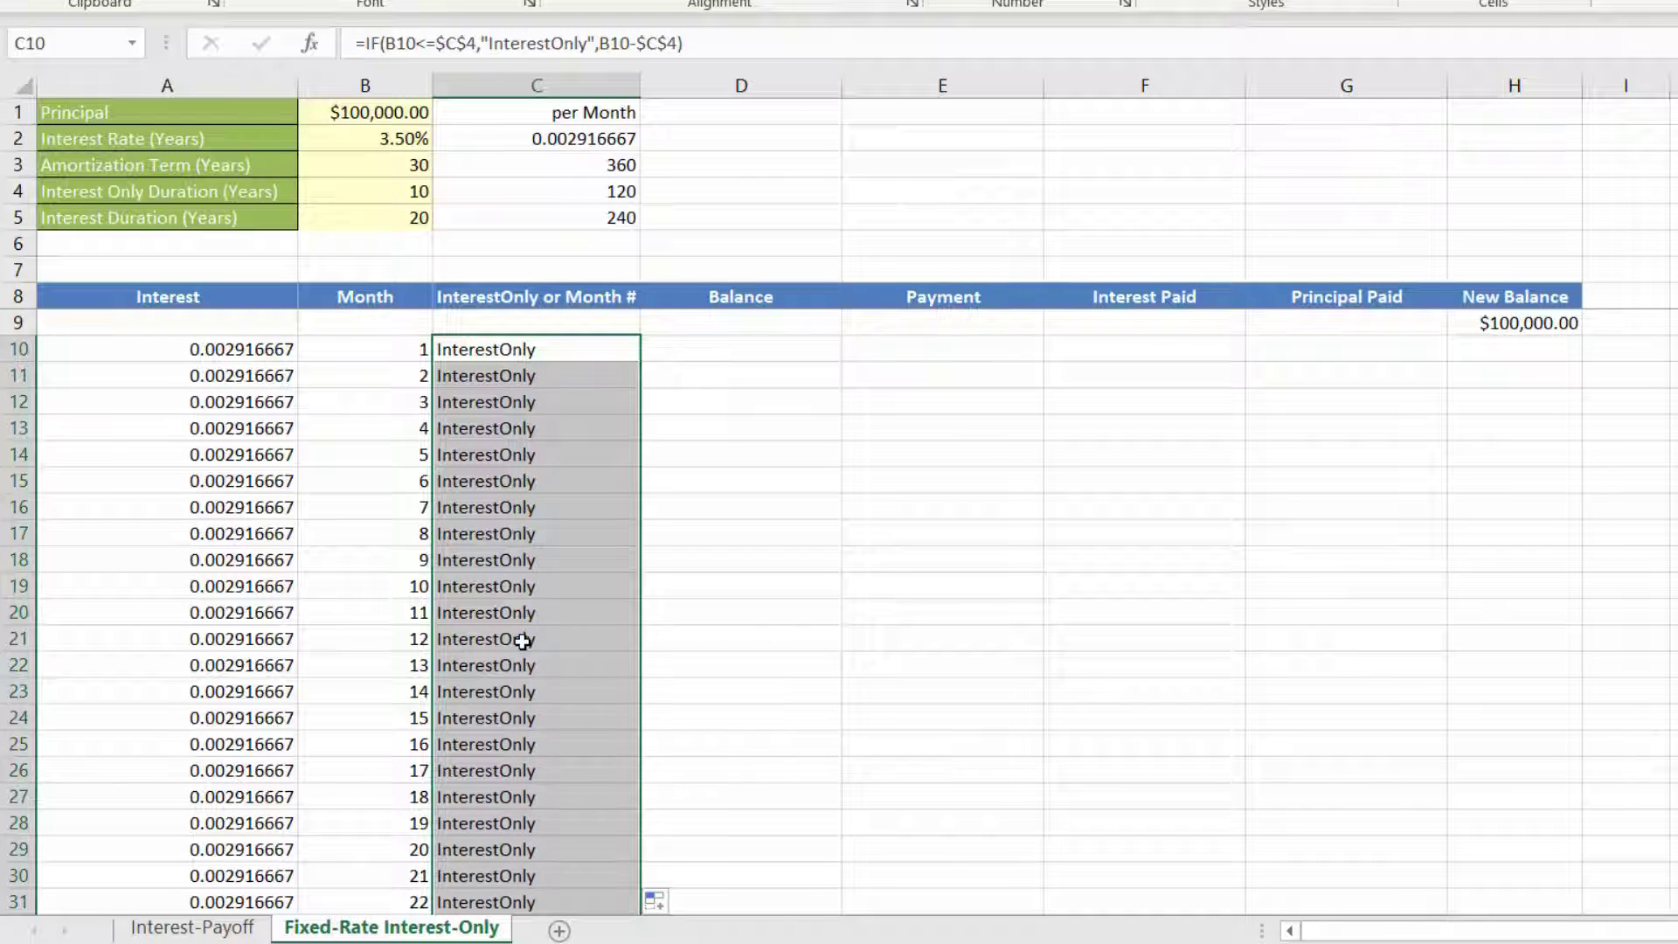
{"action": "scroll", "coordinate": [540, 714], "scroll_direction": "down", "scroll_amount": 20}
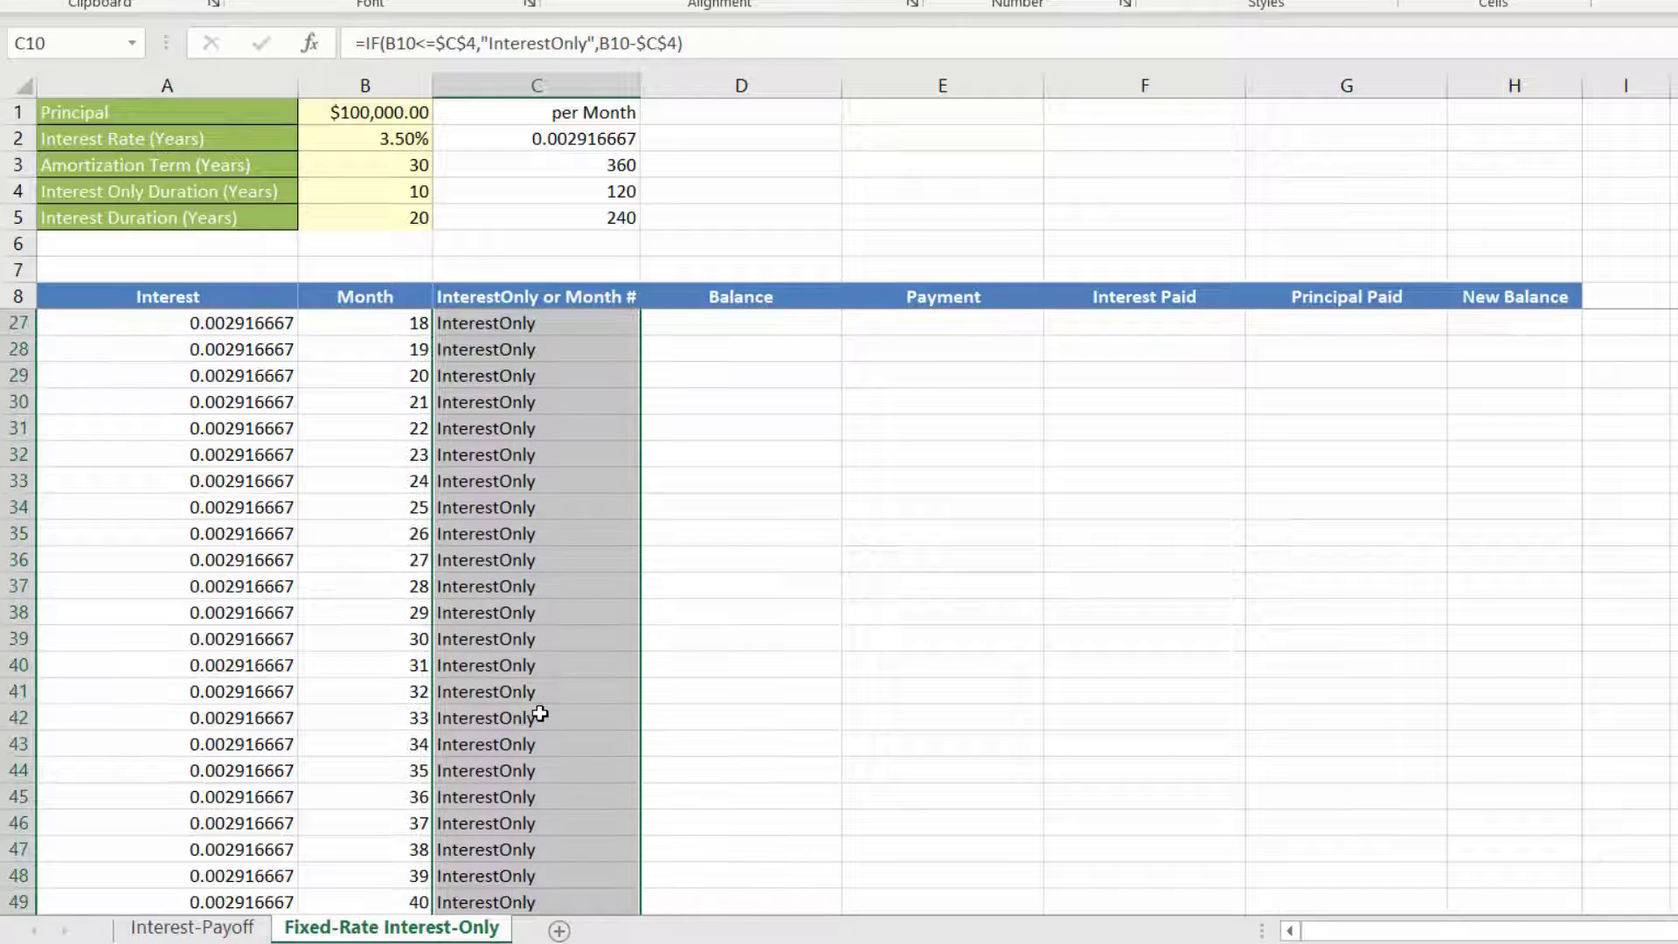
{"action": "scroll", "coordinate": [540, 714], "scroll_direction": "down", "scroll_amount": 10}
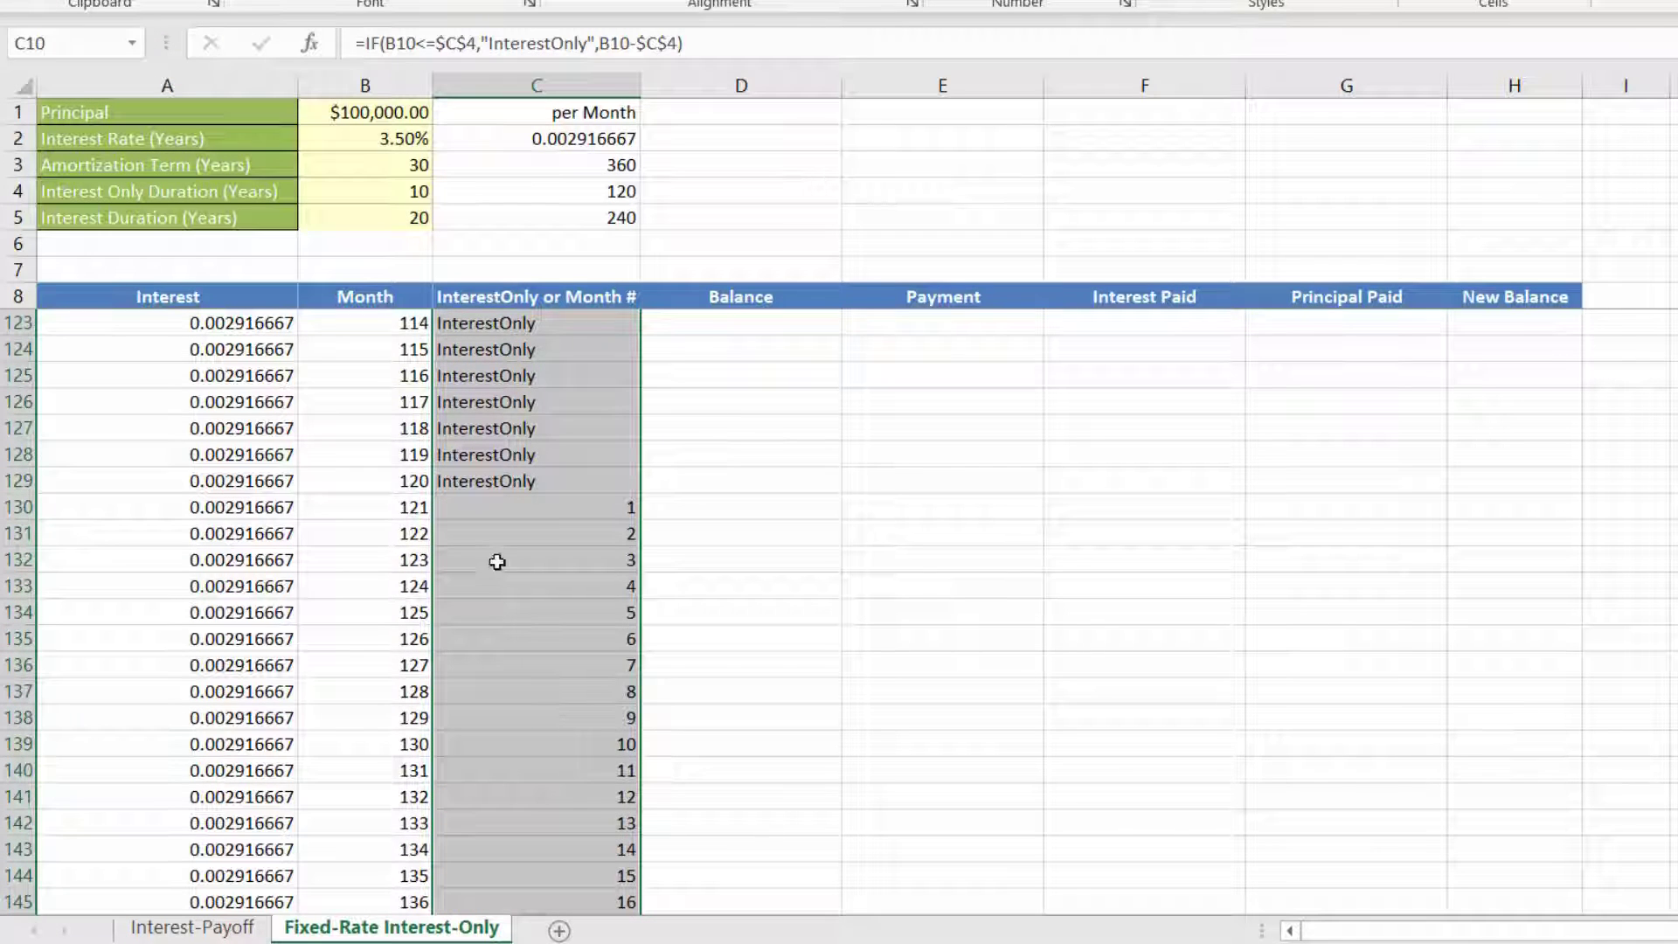
{"action": "left_click", "coordinate": [502, 480]}
{"action": "left_click", "coordinate": [497, 508]}
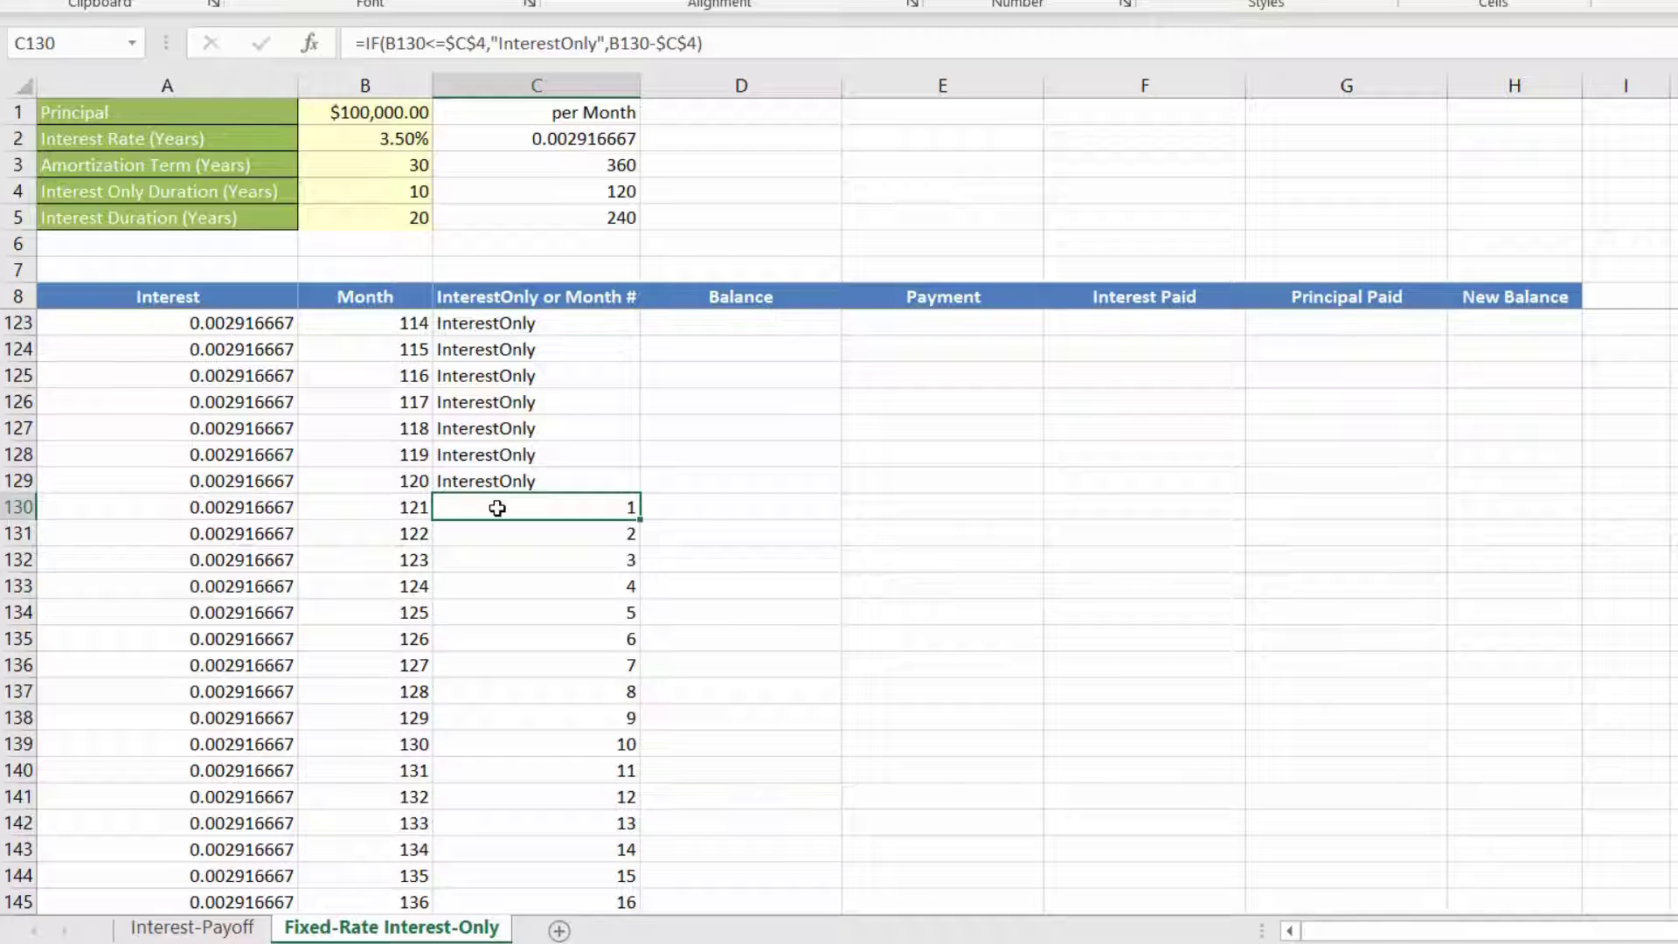
{"action": "key", "text": "ctrl+Up"}
{"action": "scroll", "coordinate": [497, 508], "scroll_direction": "up", "scroll_amount": 1}
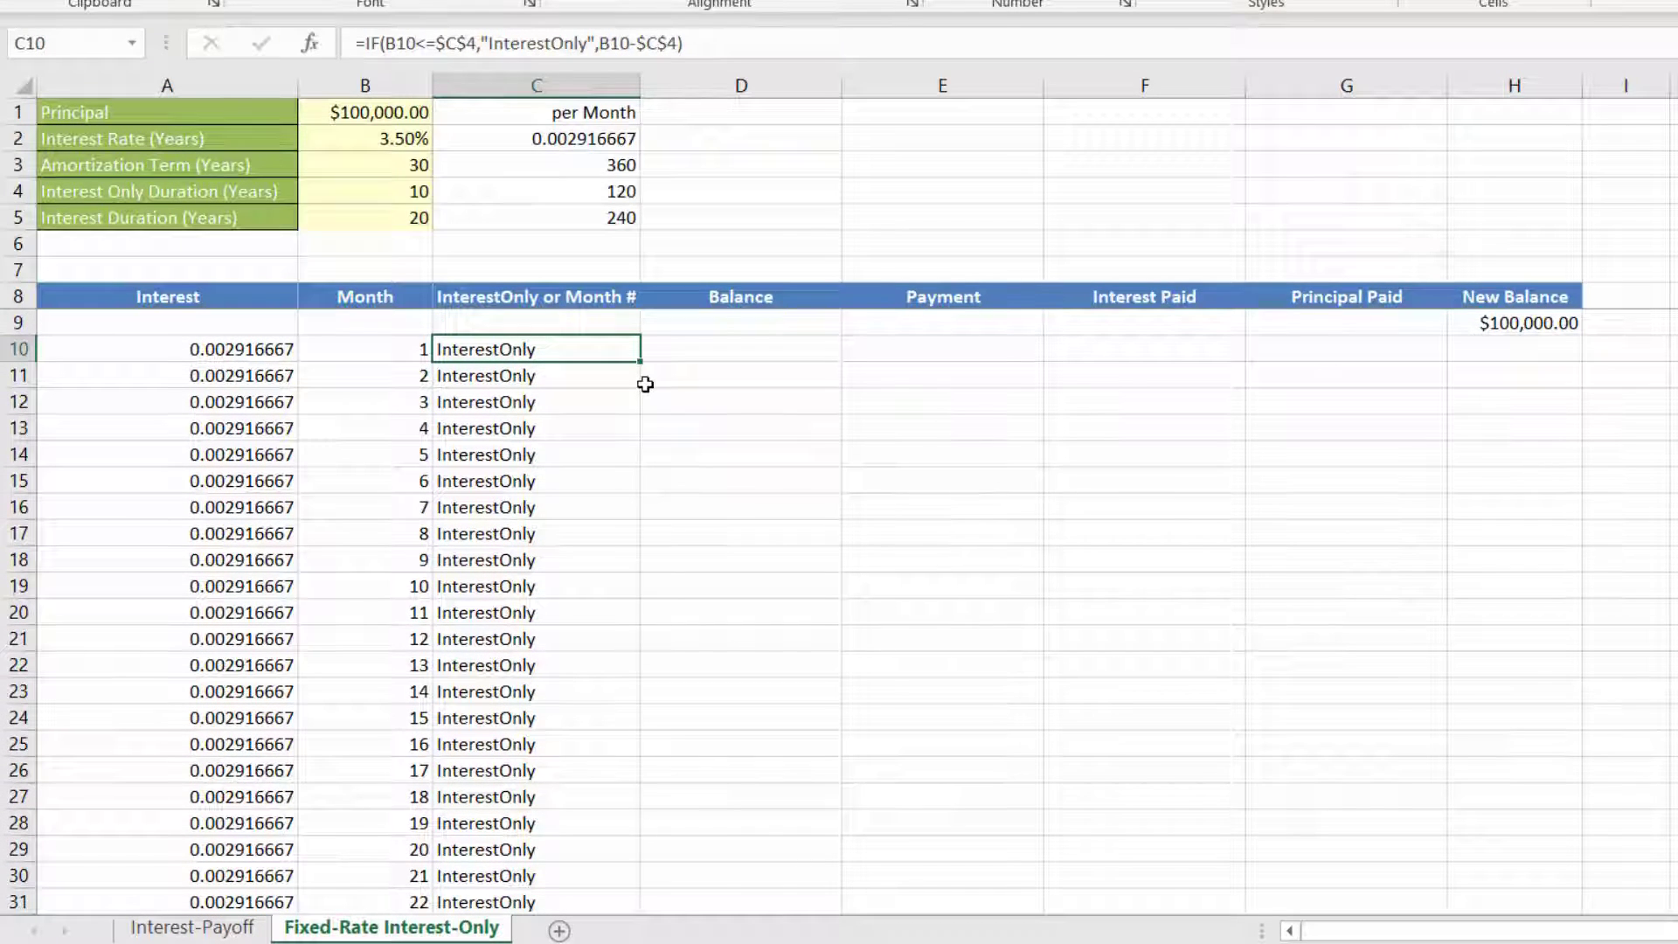
Step: Reference the New Balance in H9 from D10 with =H9 and fill the formula down the Balance column
{"action": "left_click", "coordinate": [722, 348]}
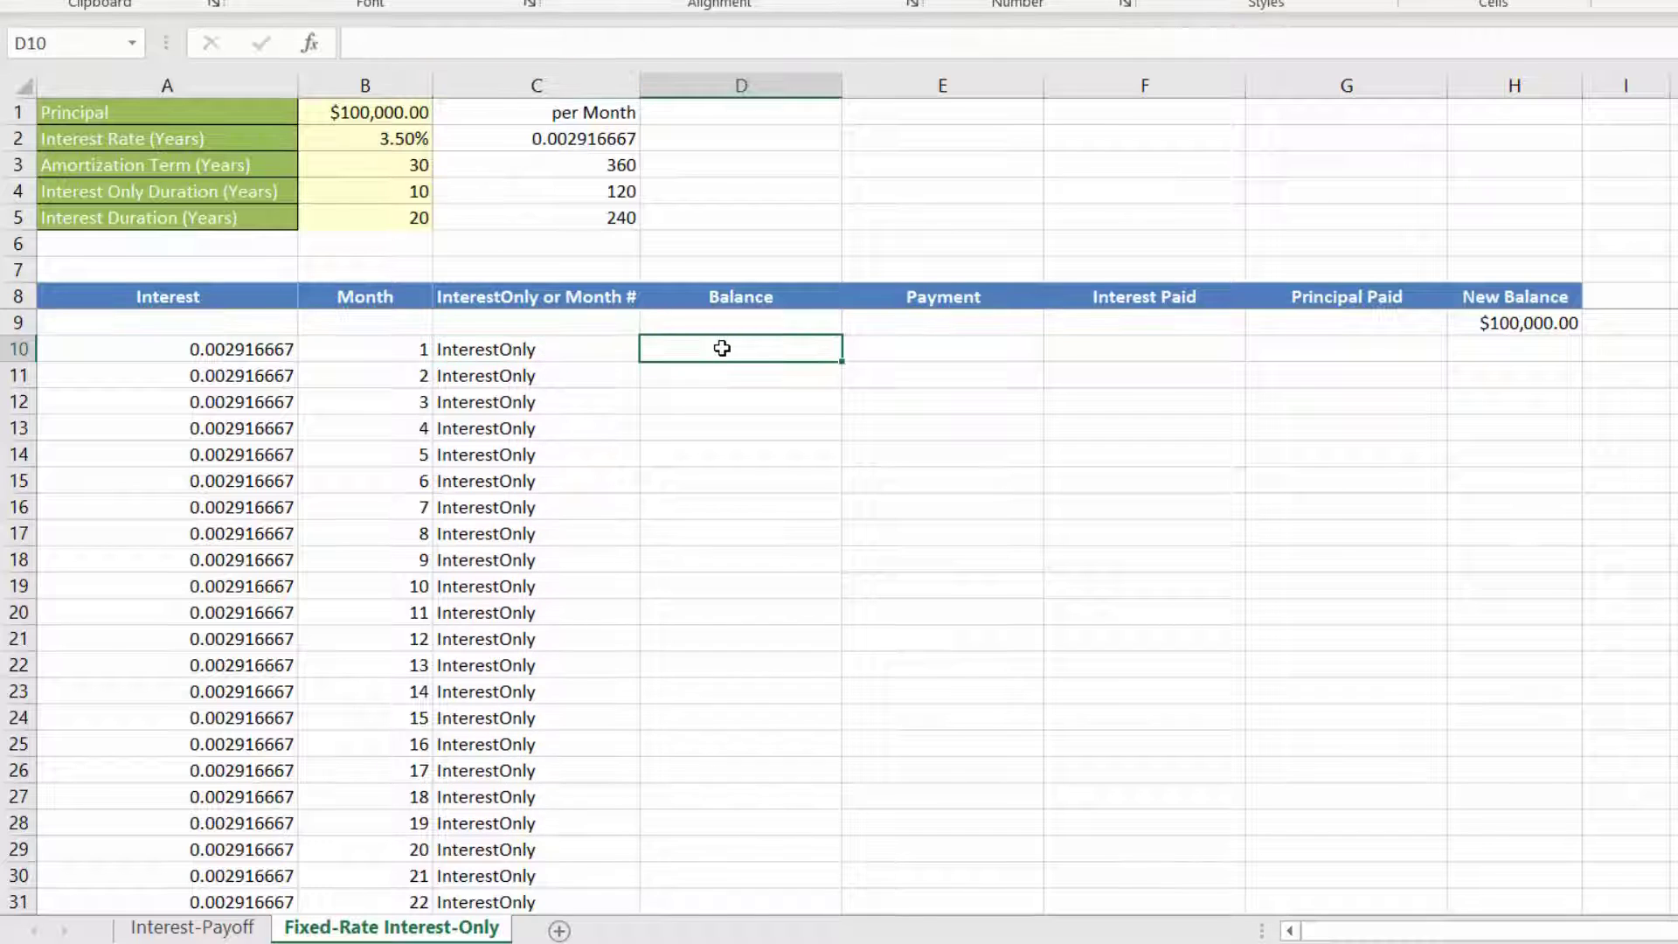
{"action": "type", "text": "="}
{"action": "left_click", "coordinate": [1537, 323]}
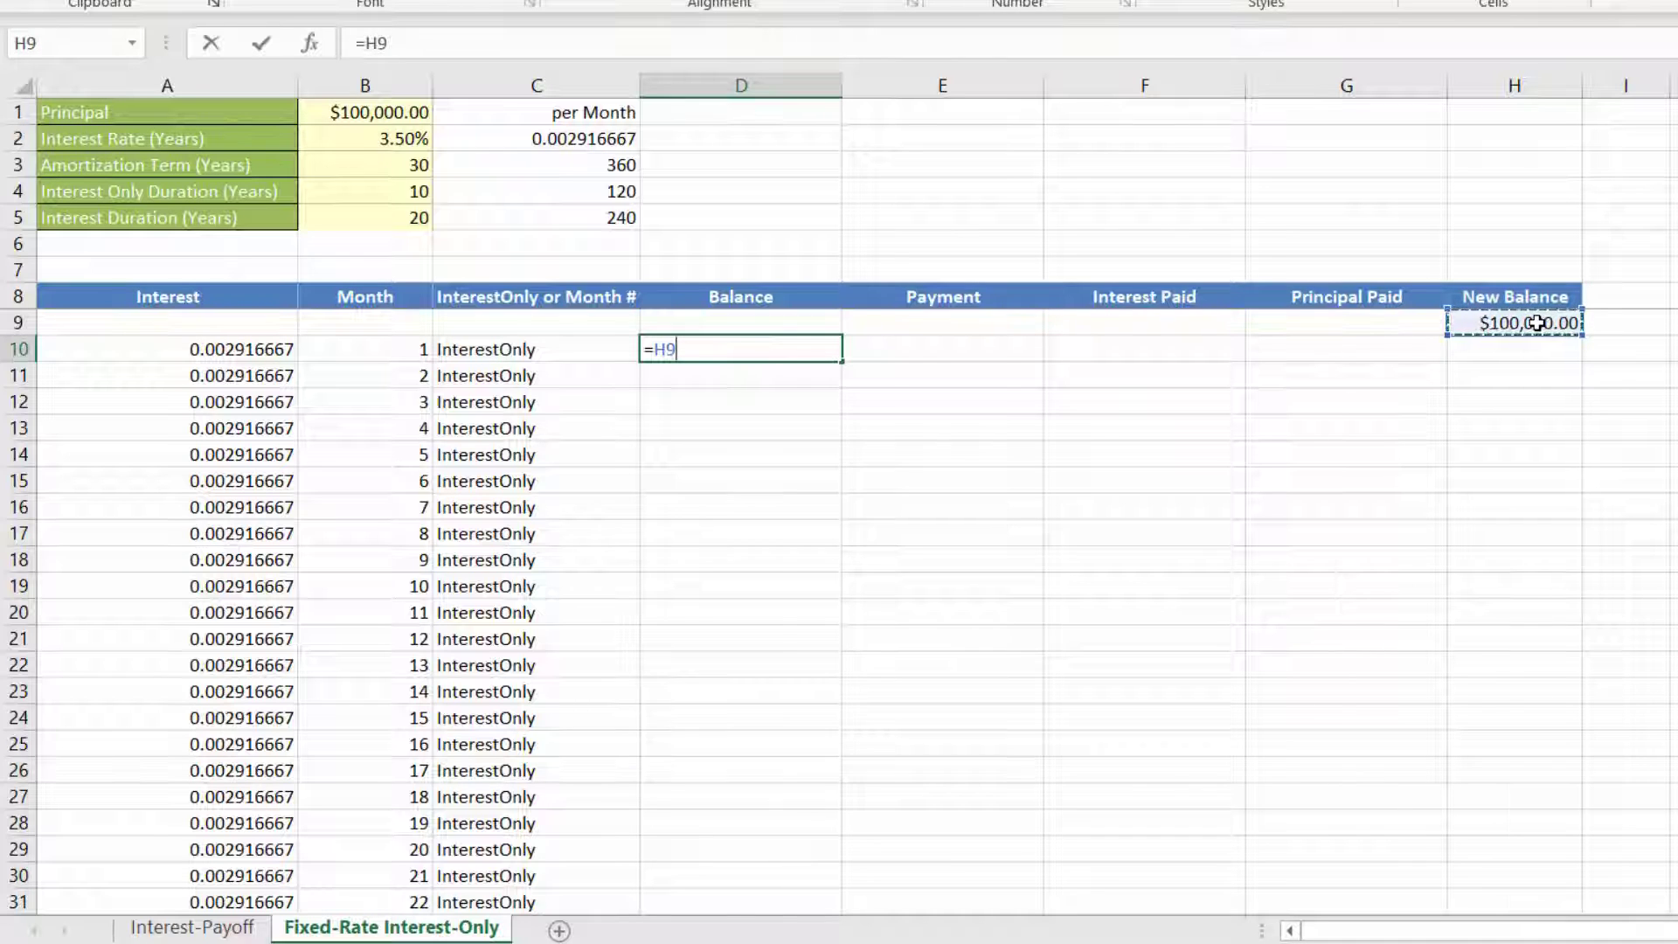
{"action": "key", "text": "Return"}
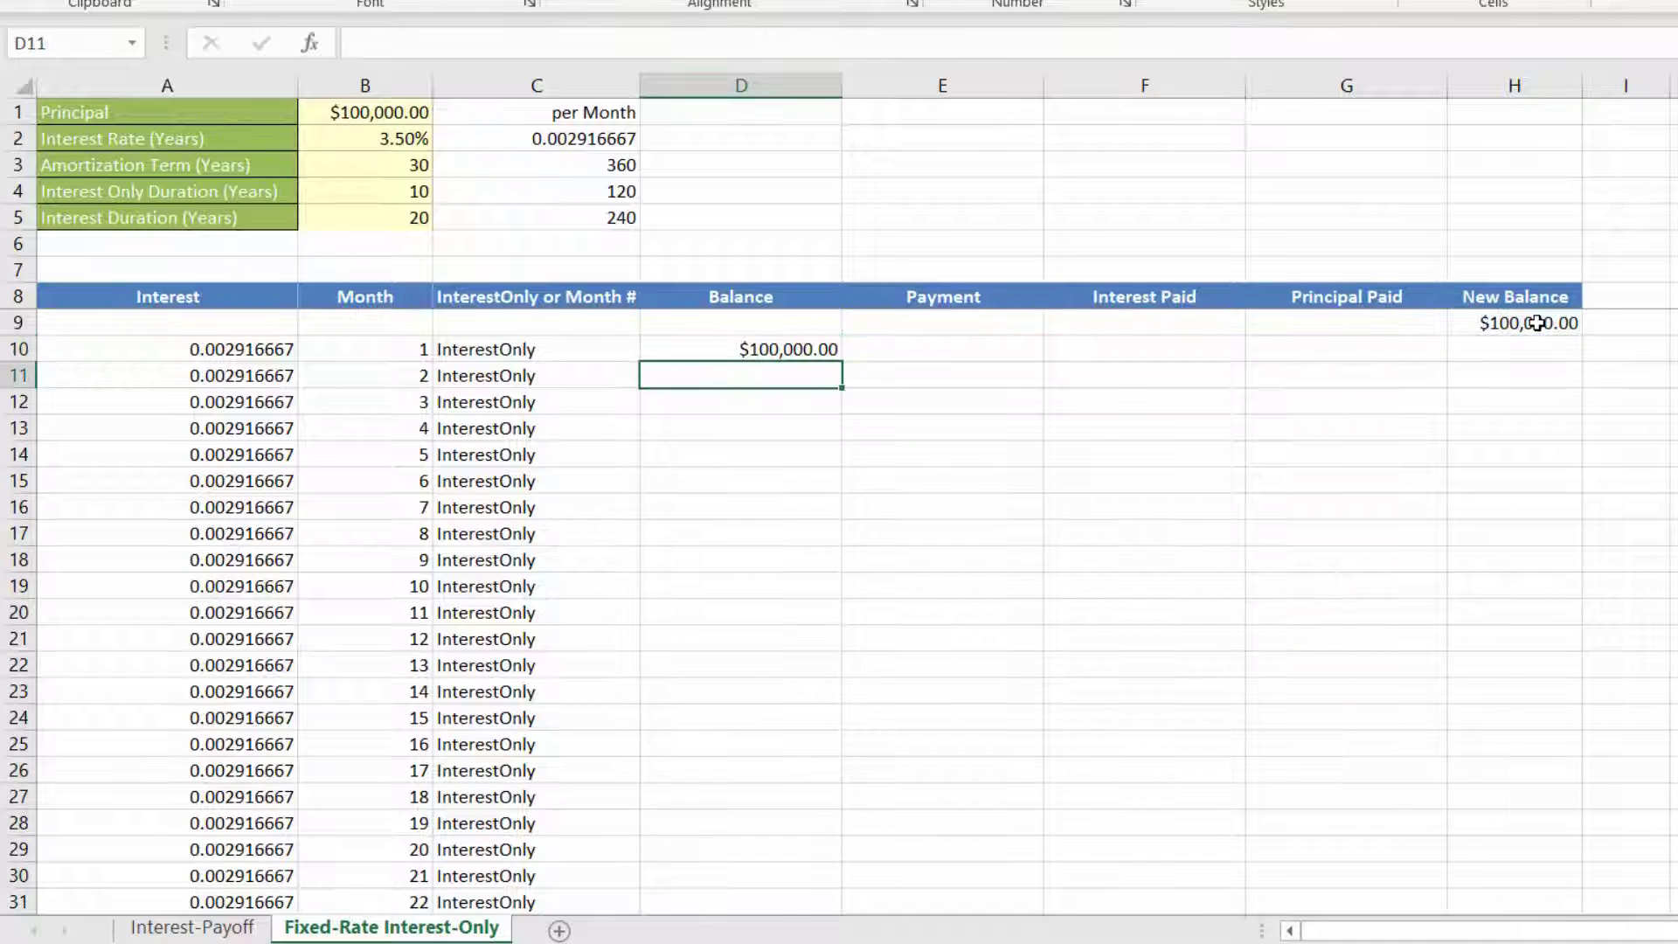
{"action": "left_click", "coordinate": [758, 350]}
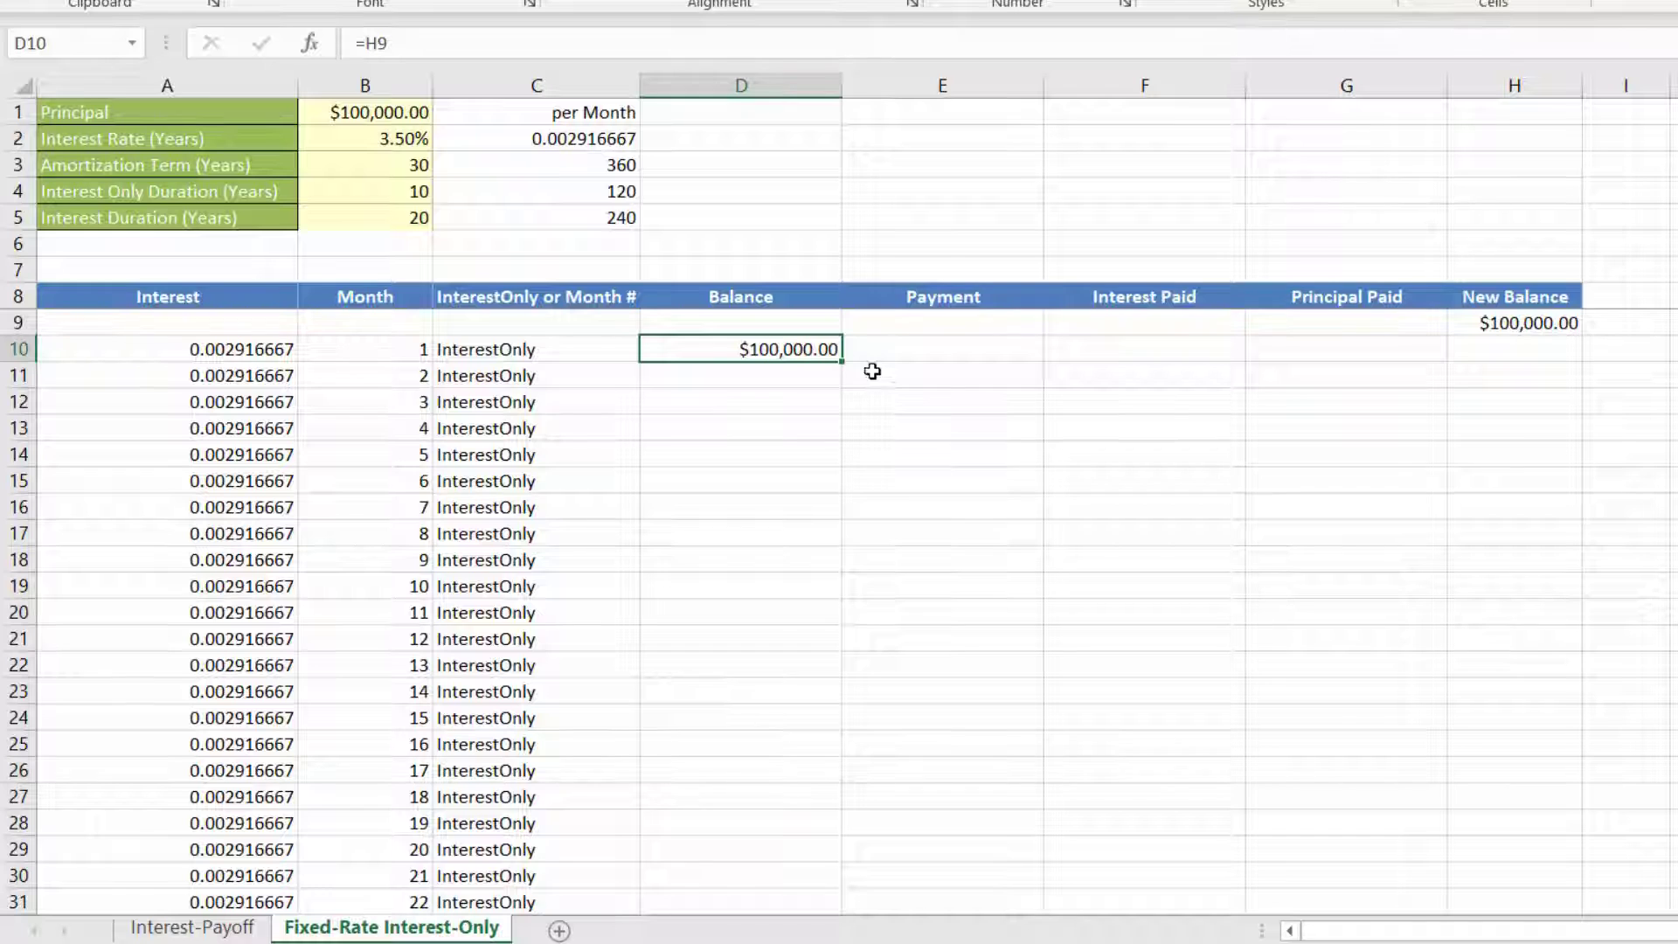
{"action": "double_click", "coordinate": [839, 361]}
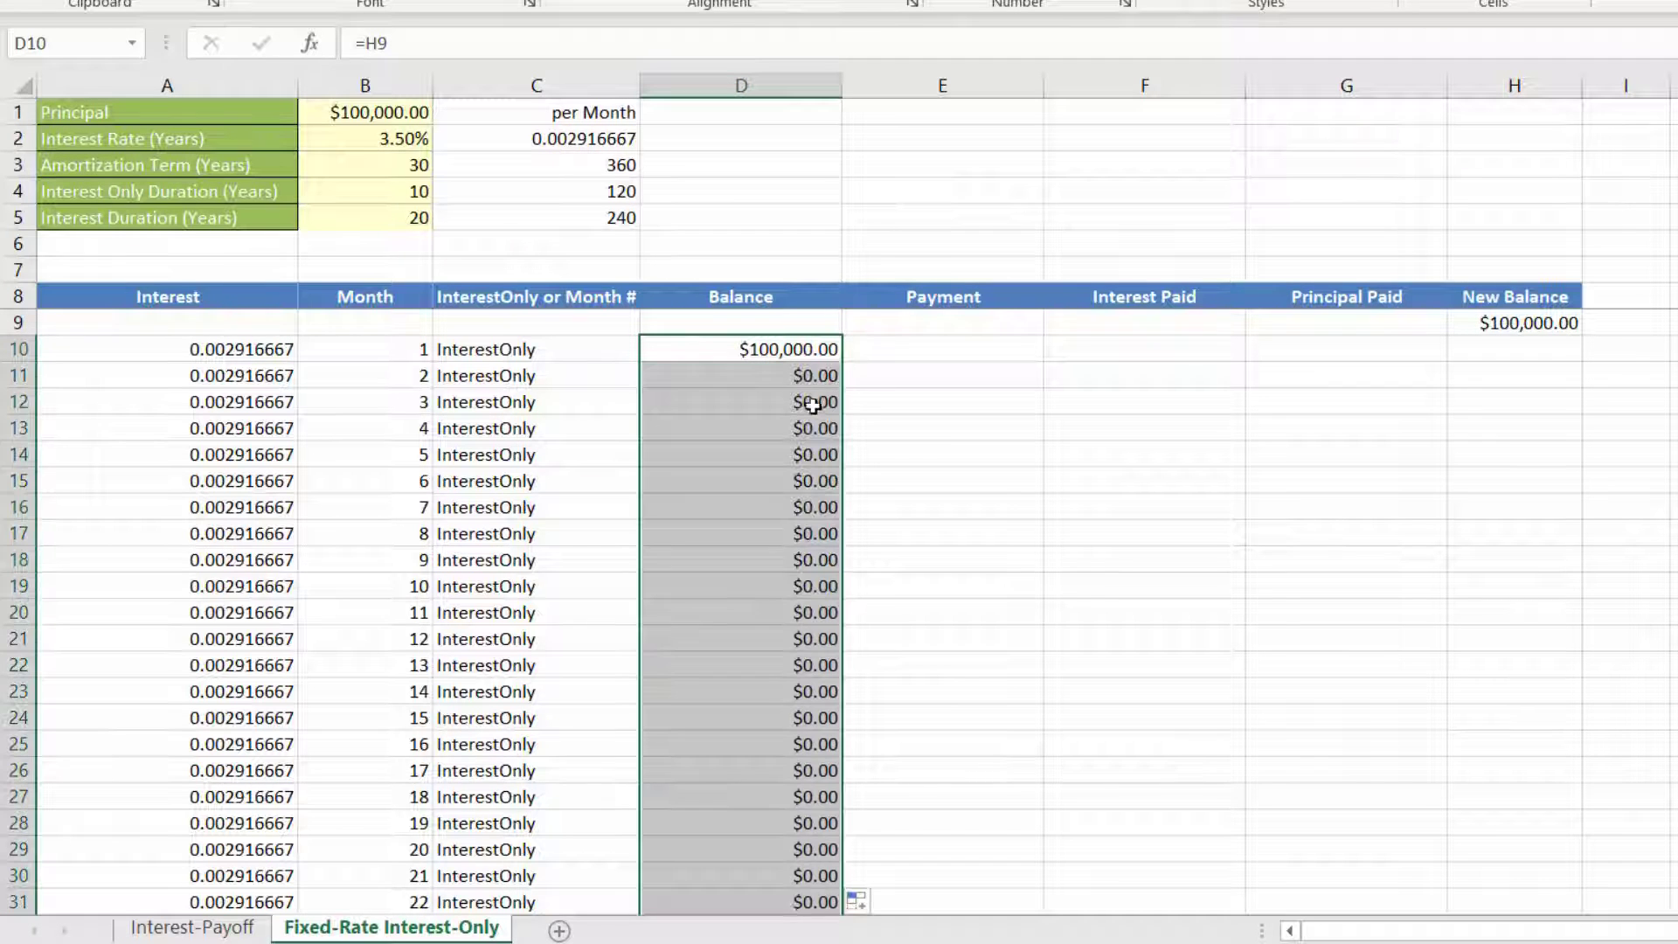
{"action": "left_click", "coordinate": [798, 375]}
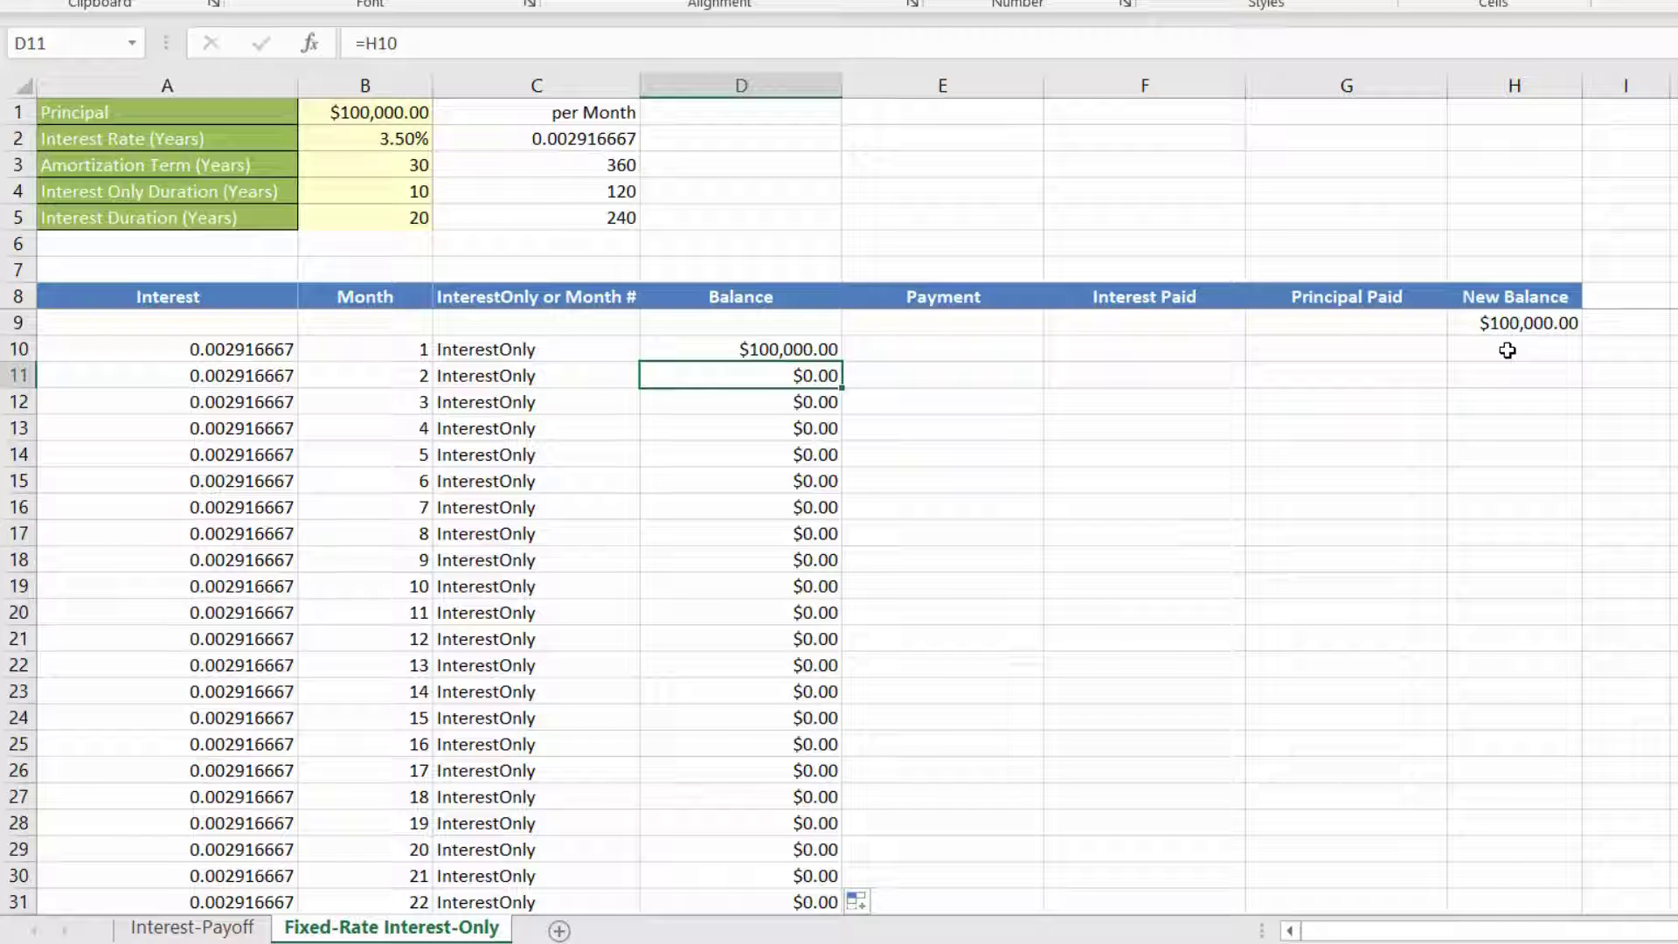
Step: Start an IF formula in E10 that tests C10="InterestOnly" and returns the interest paid in F10 when true
{"action": "left_click", "coordinate": [972, 347]}
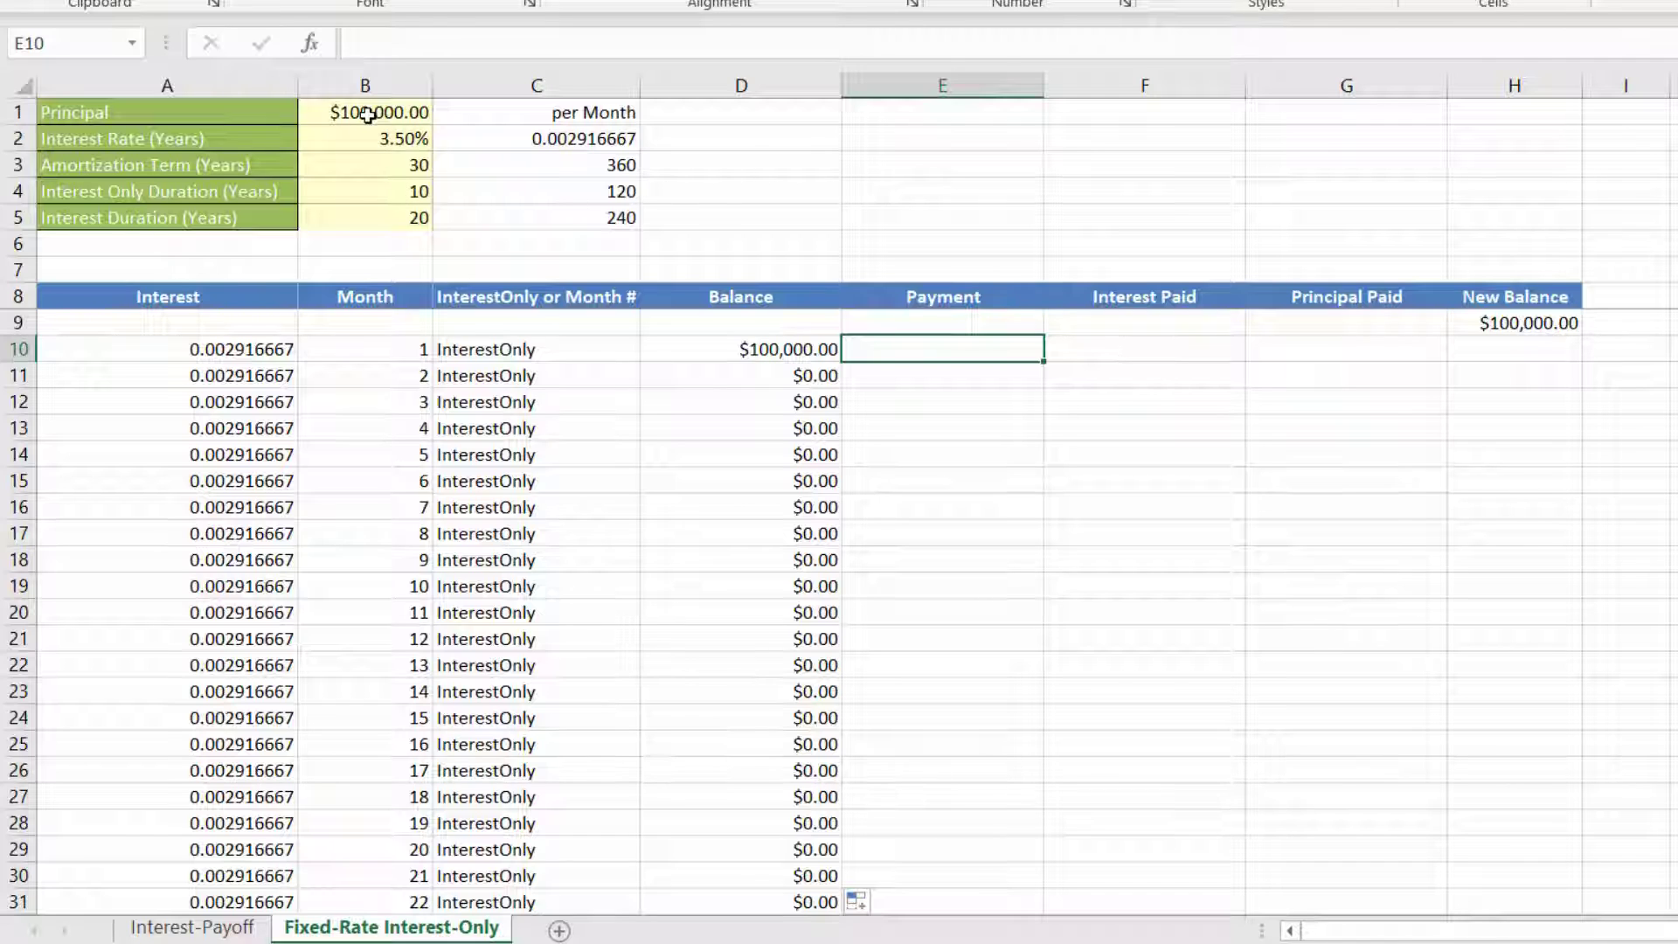
{"action": "type", "text": "="}
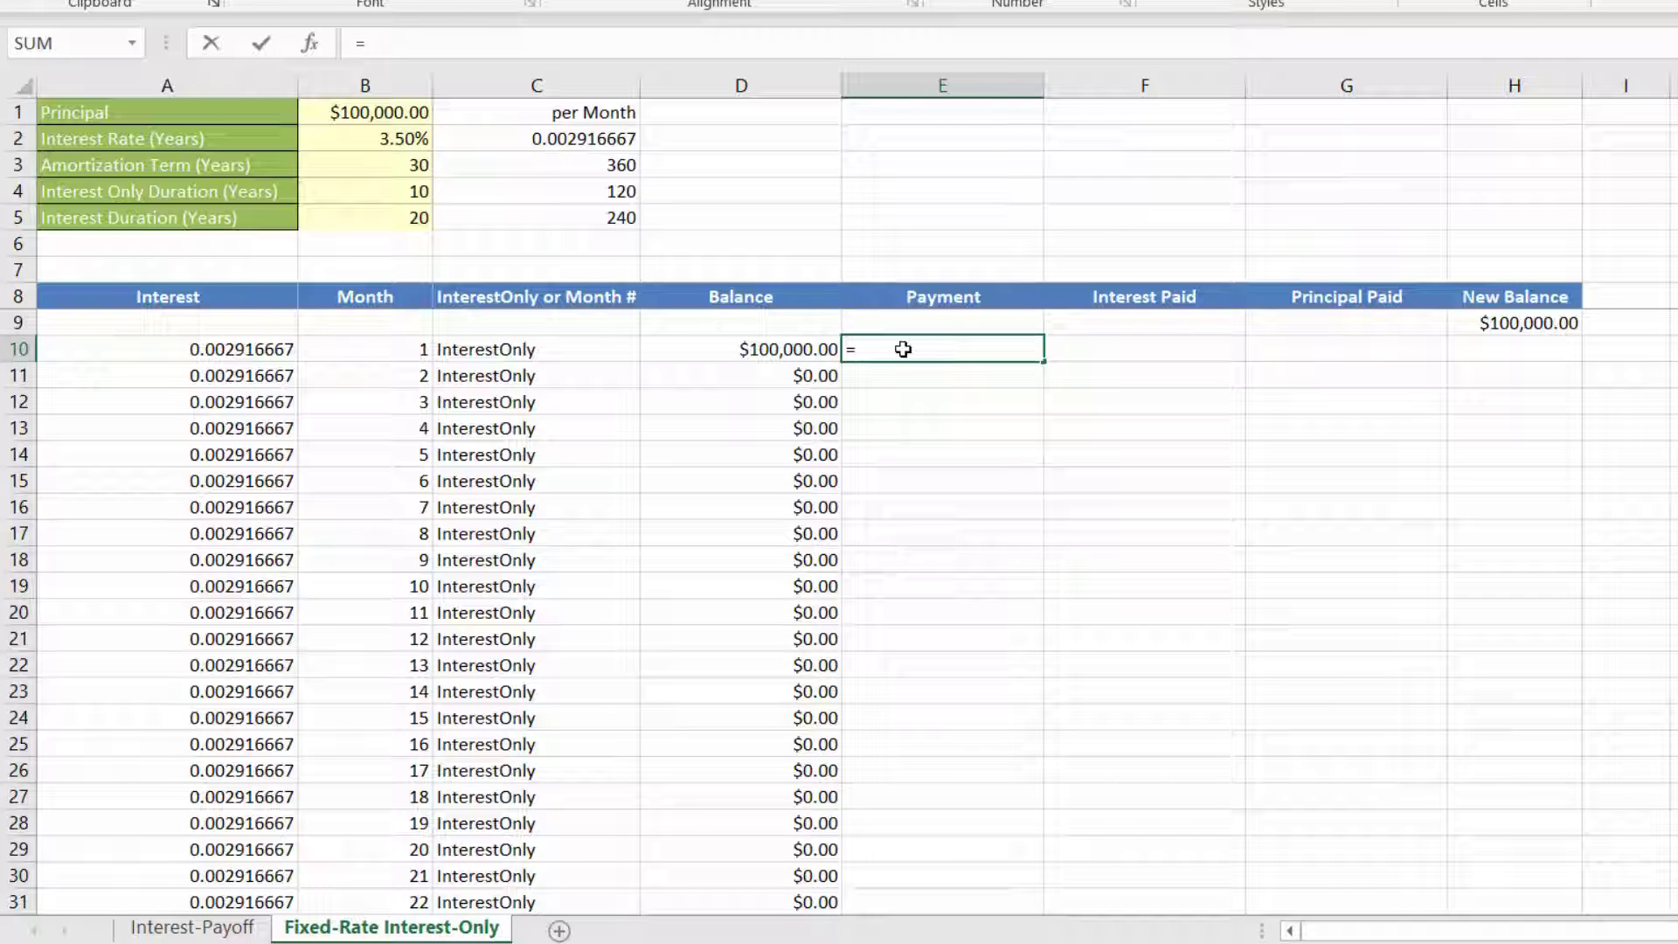
{"action": "type", "text": "if("}
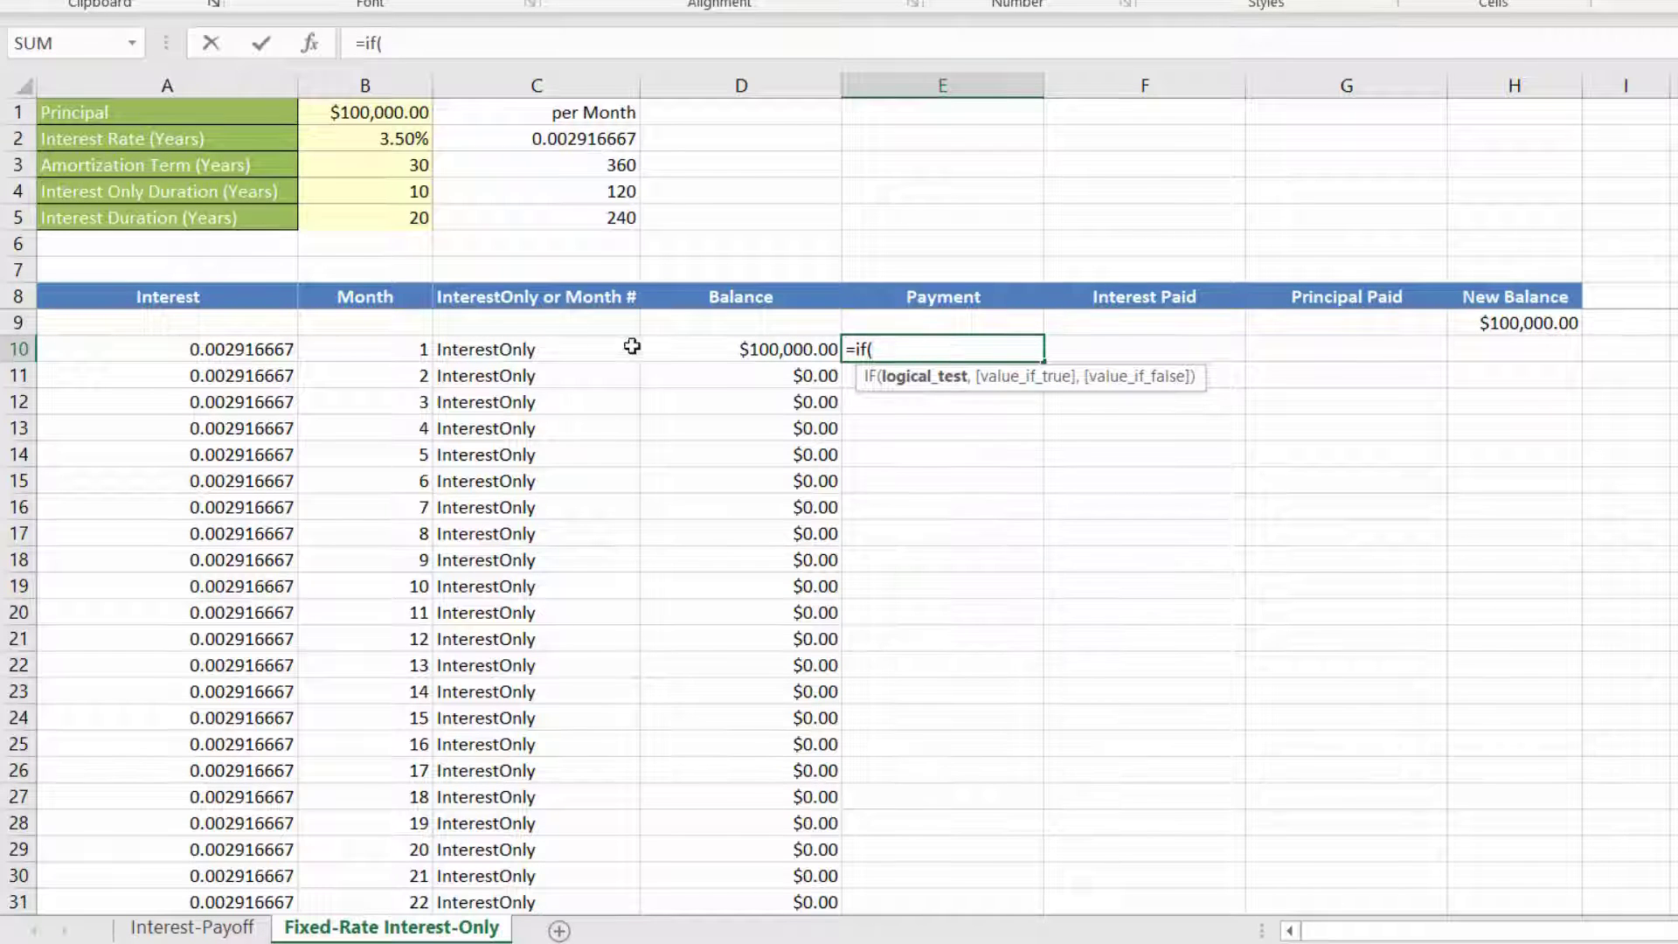
{"action": "left_click", "coordinate": [506, 351]}
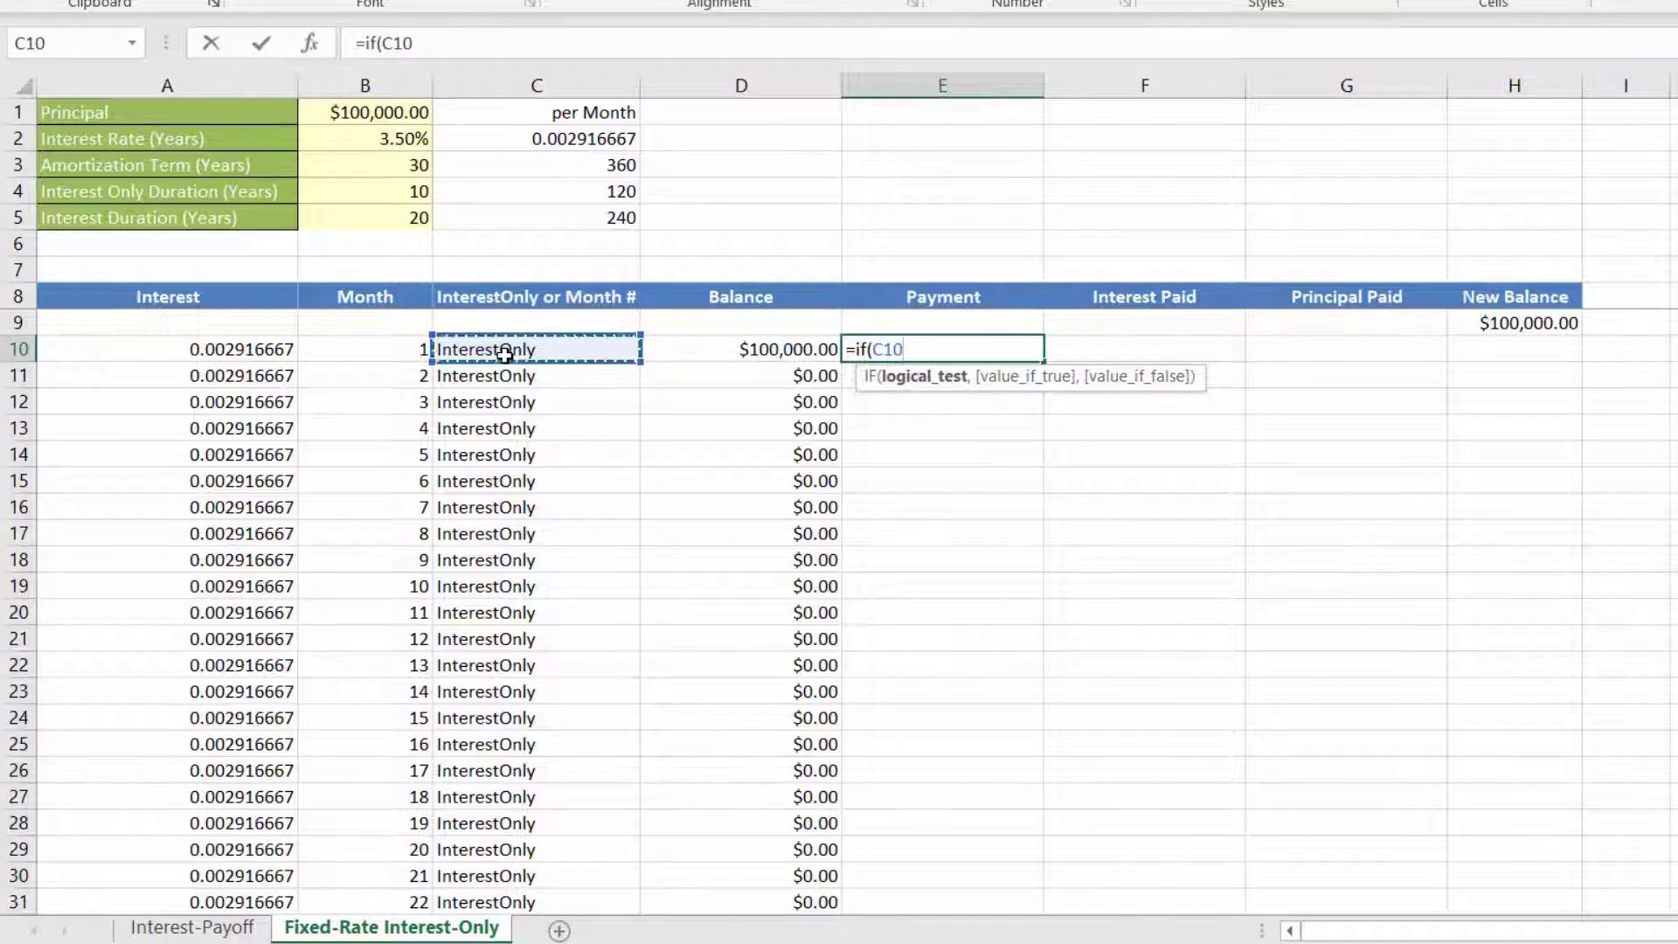
{"action": "type", "text": "=\"Intes"}
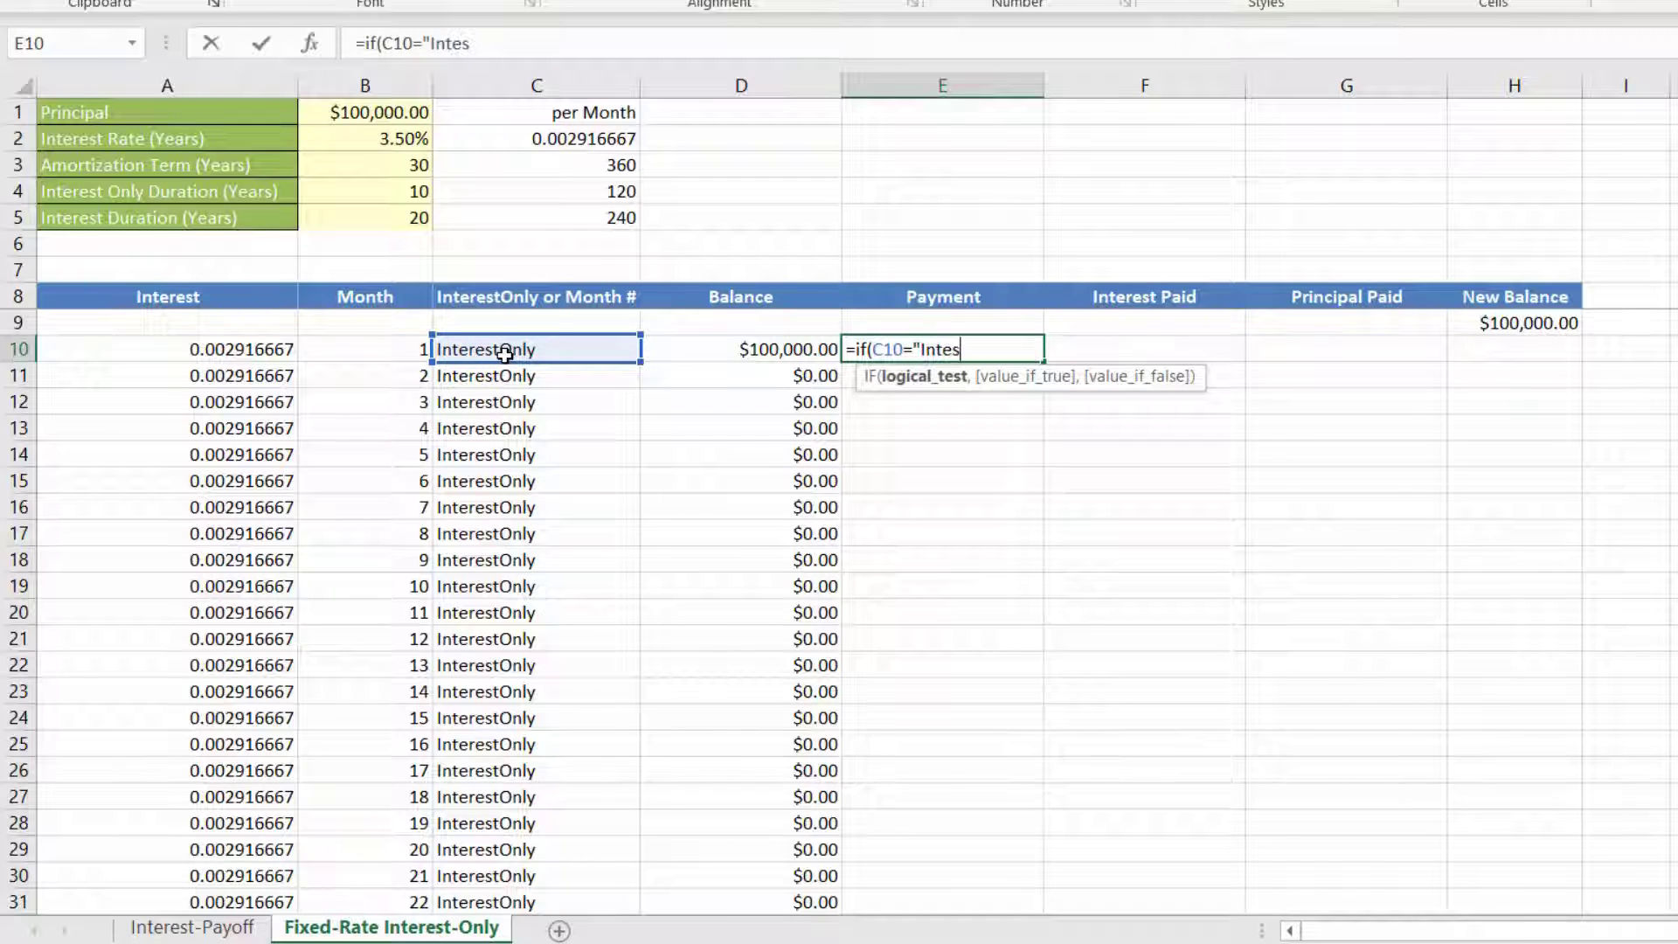
{"action": "type", "text": "restOnly"}
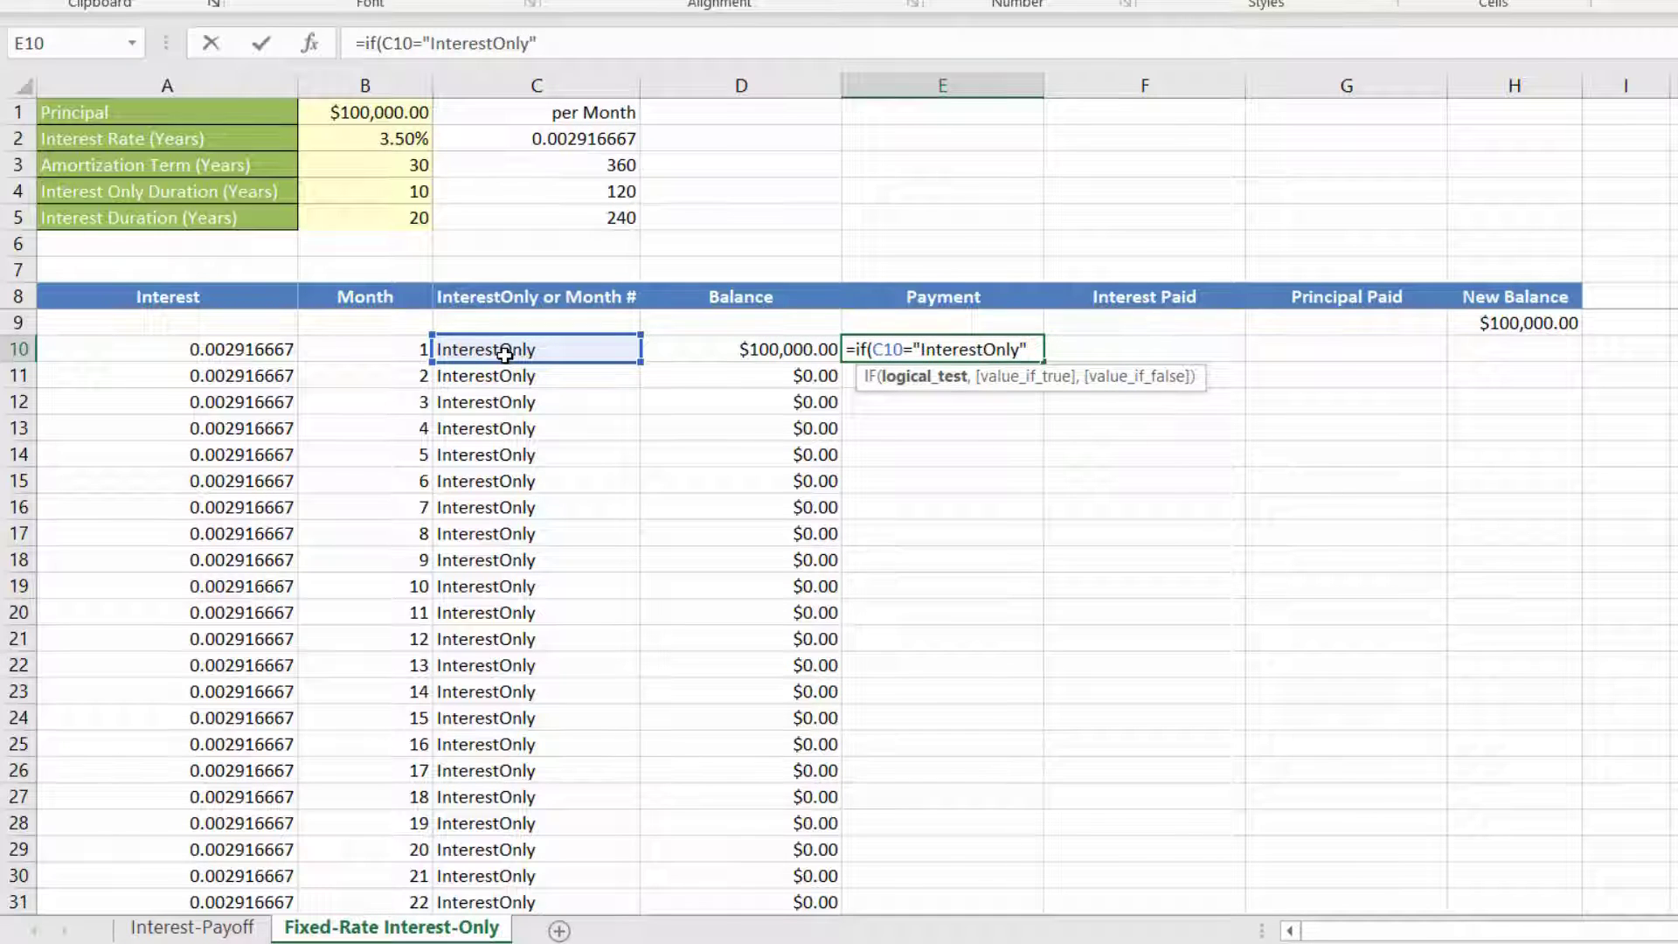
{"action": "type", "text": "\","}
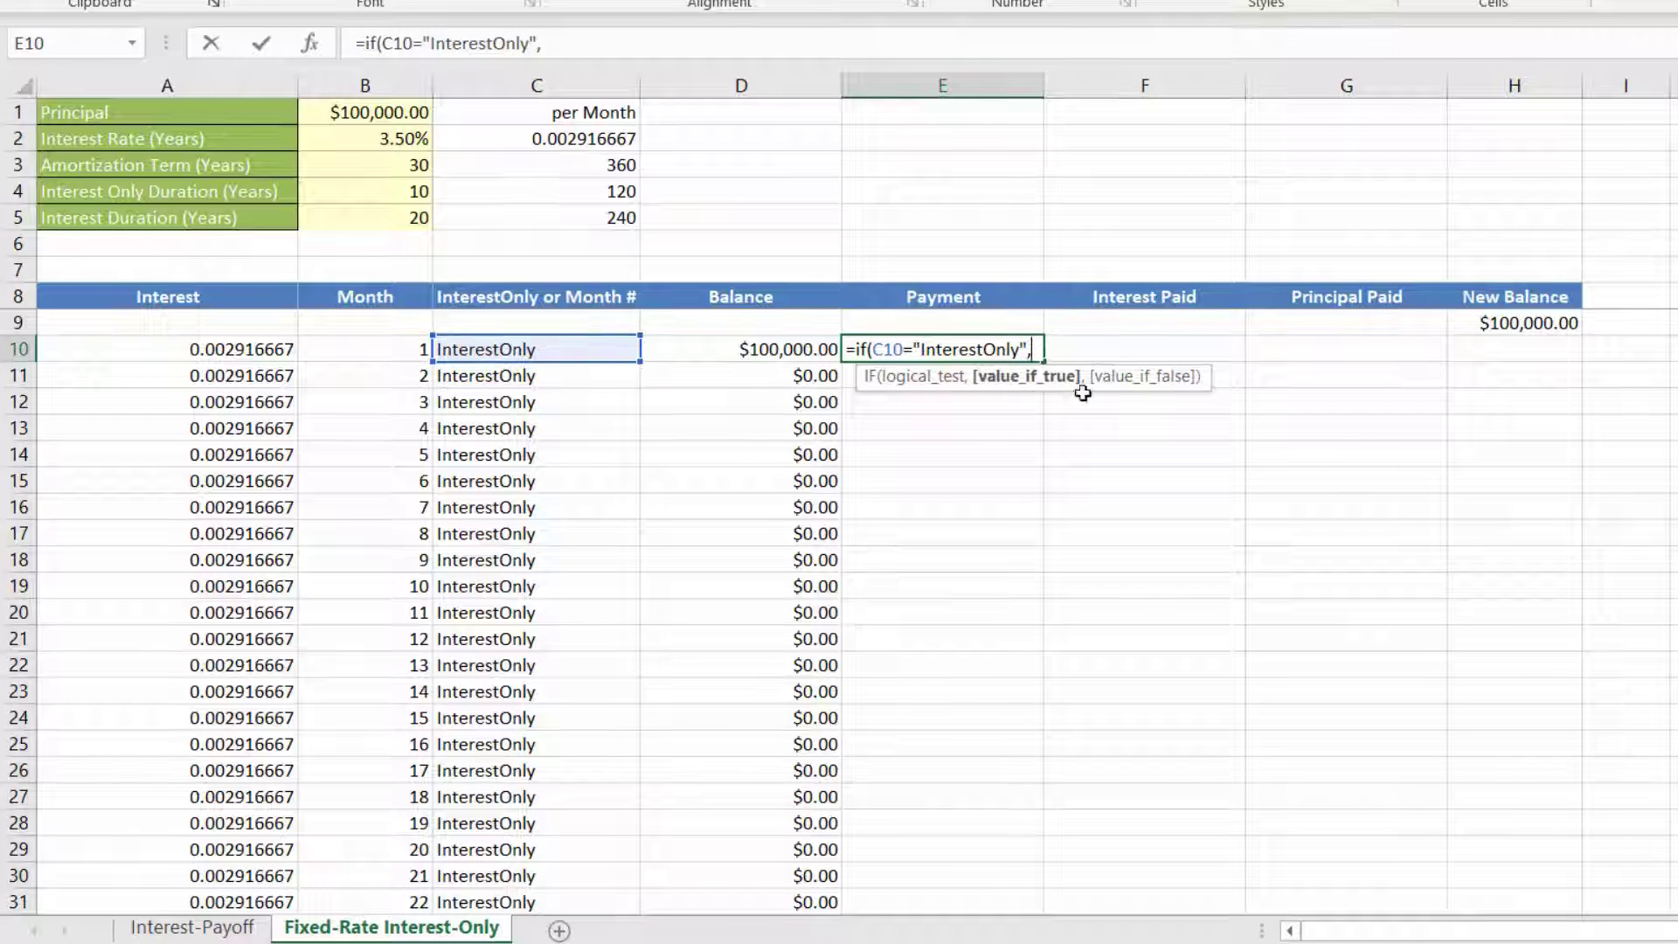
{"action": "left_click", "coordinate": [1143, 349]}
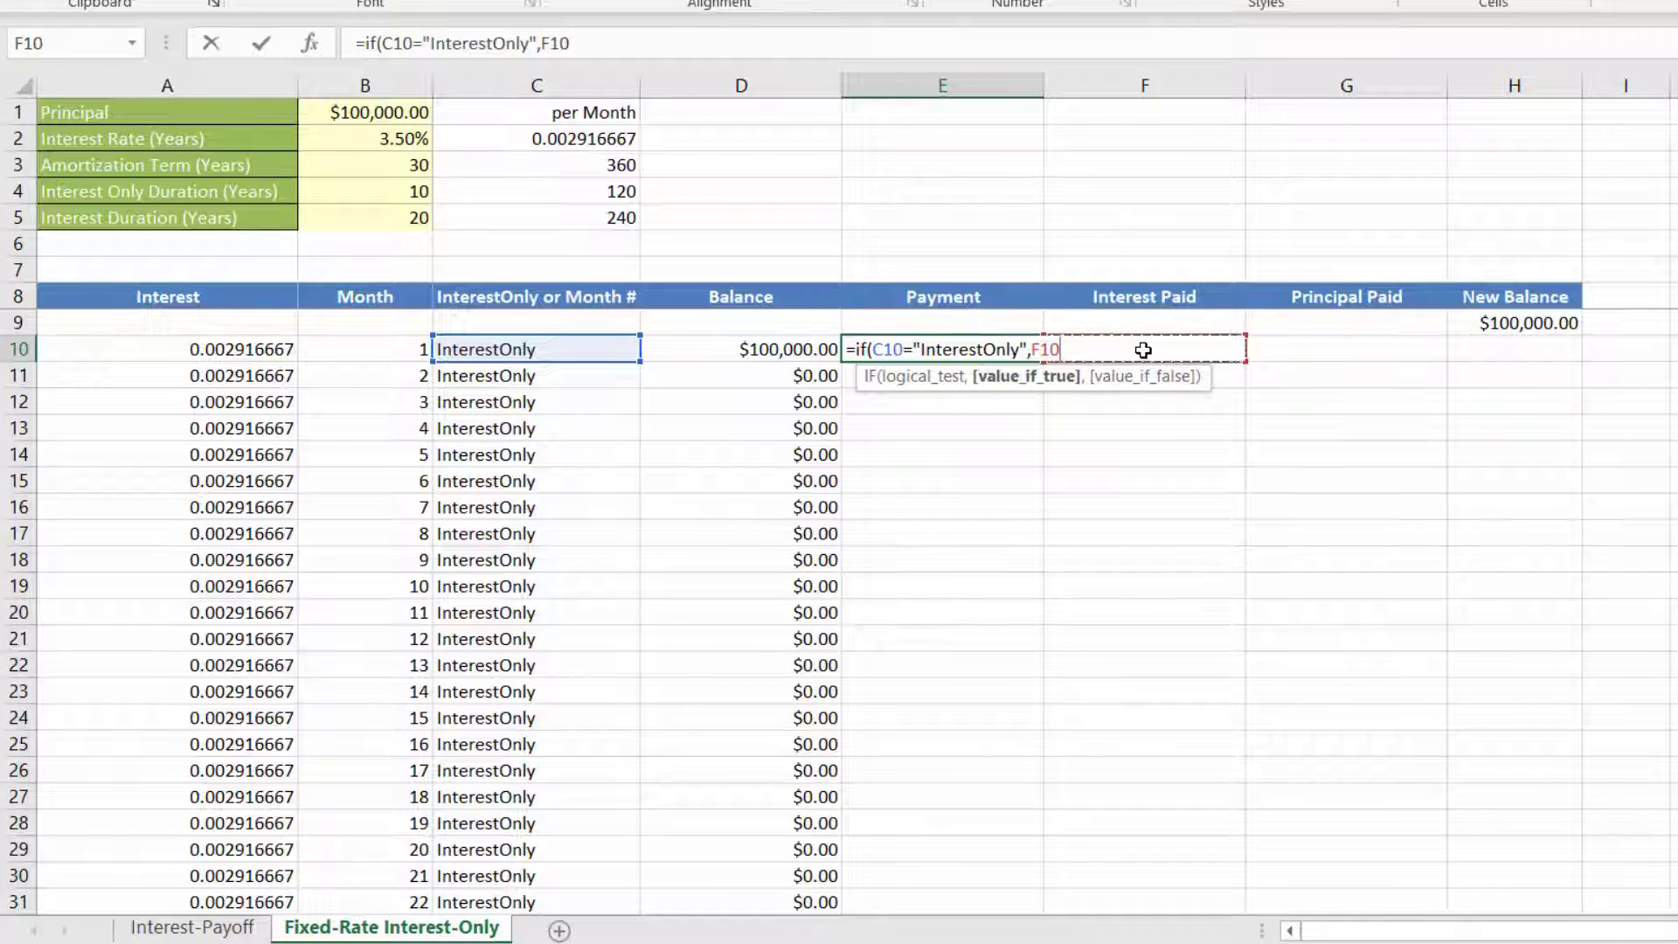
{"action": "type", "text": ","}
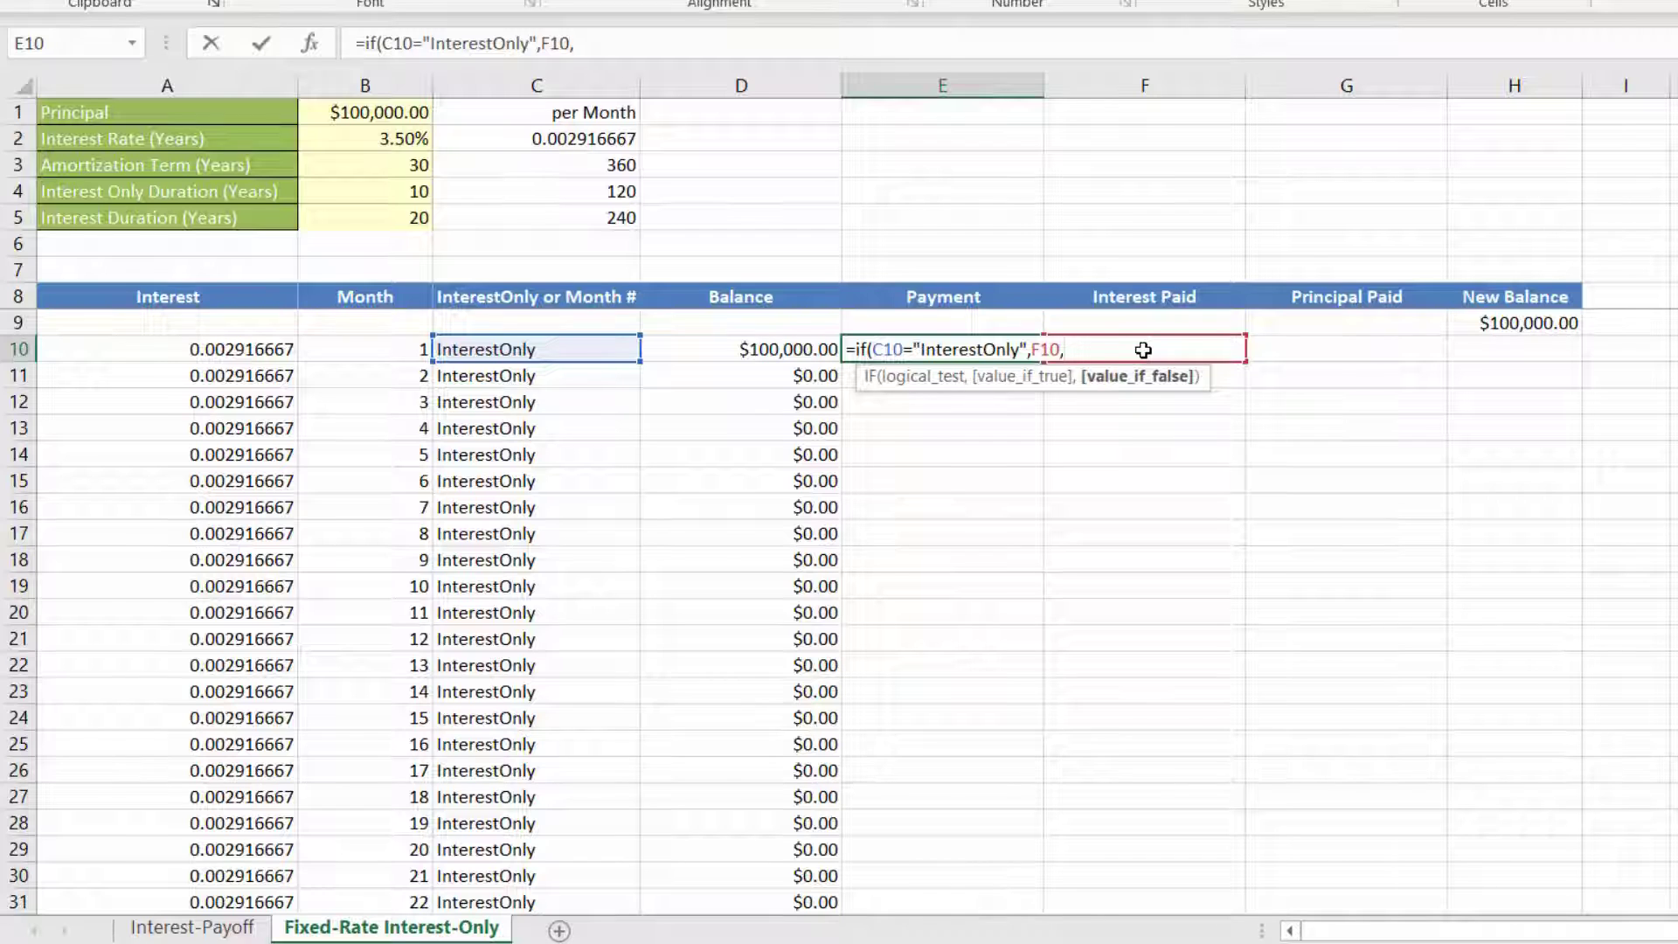
{"action": "type", "text": "-p"}
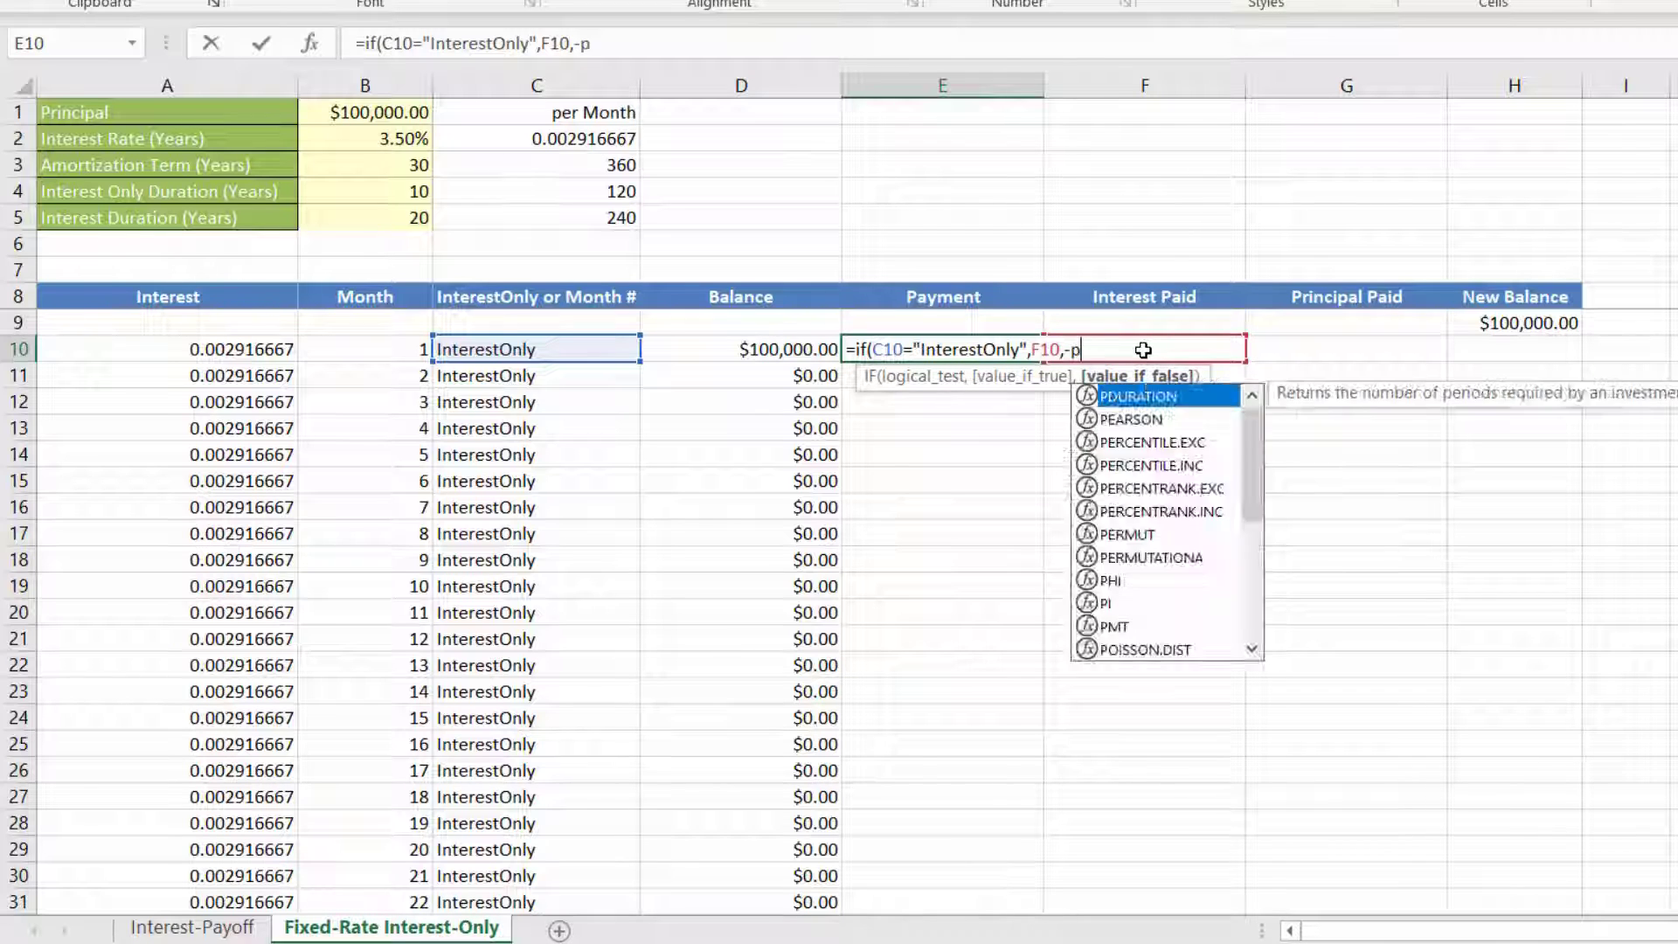
{"action": "type", "text": "mt("}
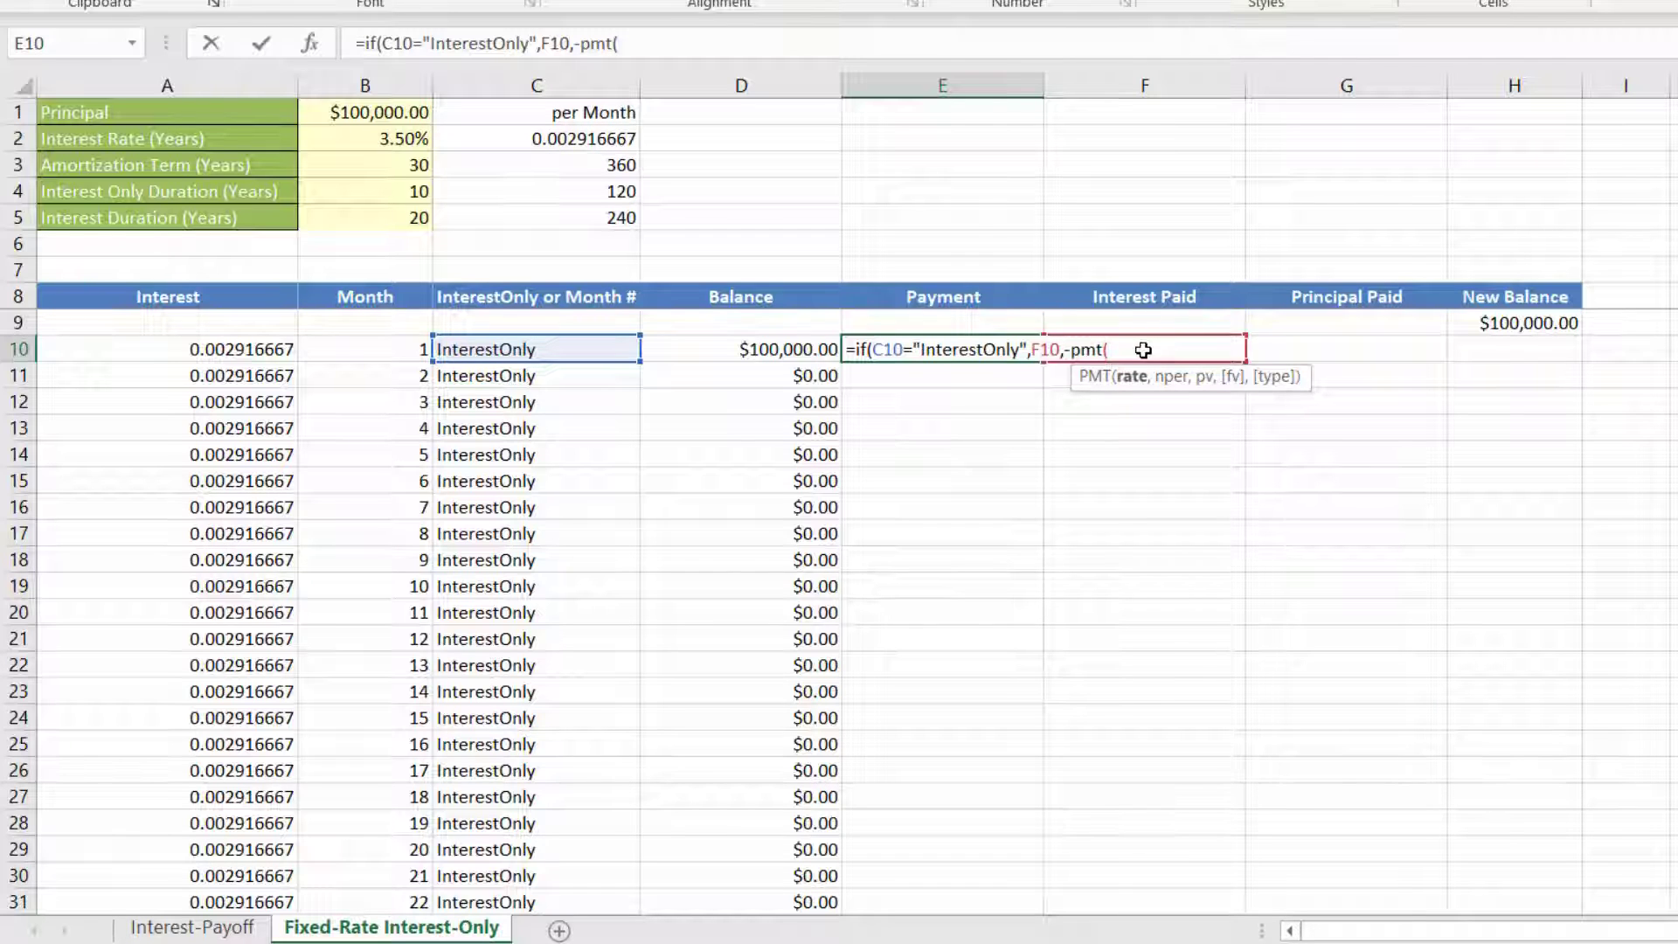
Step: Complete the IF formula in E10 with -PMT(A10,$C$5,$H$9) as the false value and fill it down the Payment column
{"action": "left_click", "coordinate": [204, 353]}
{"action": "type", "text": ","}
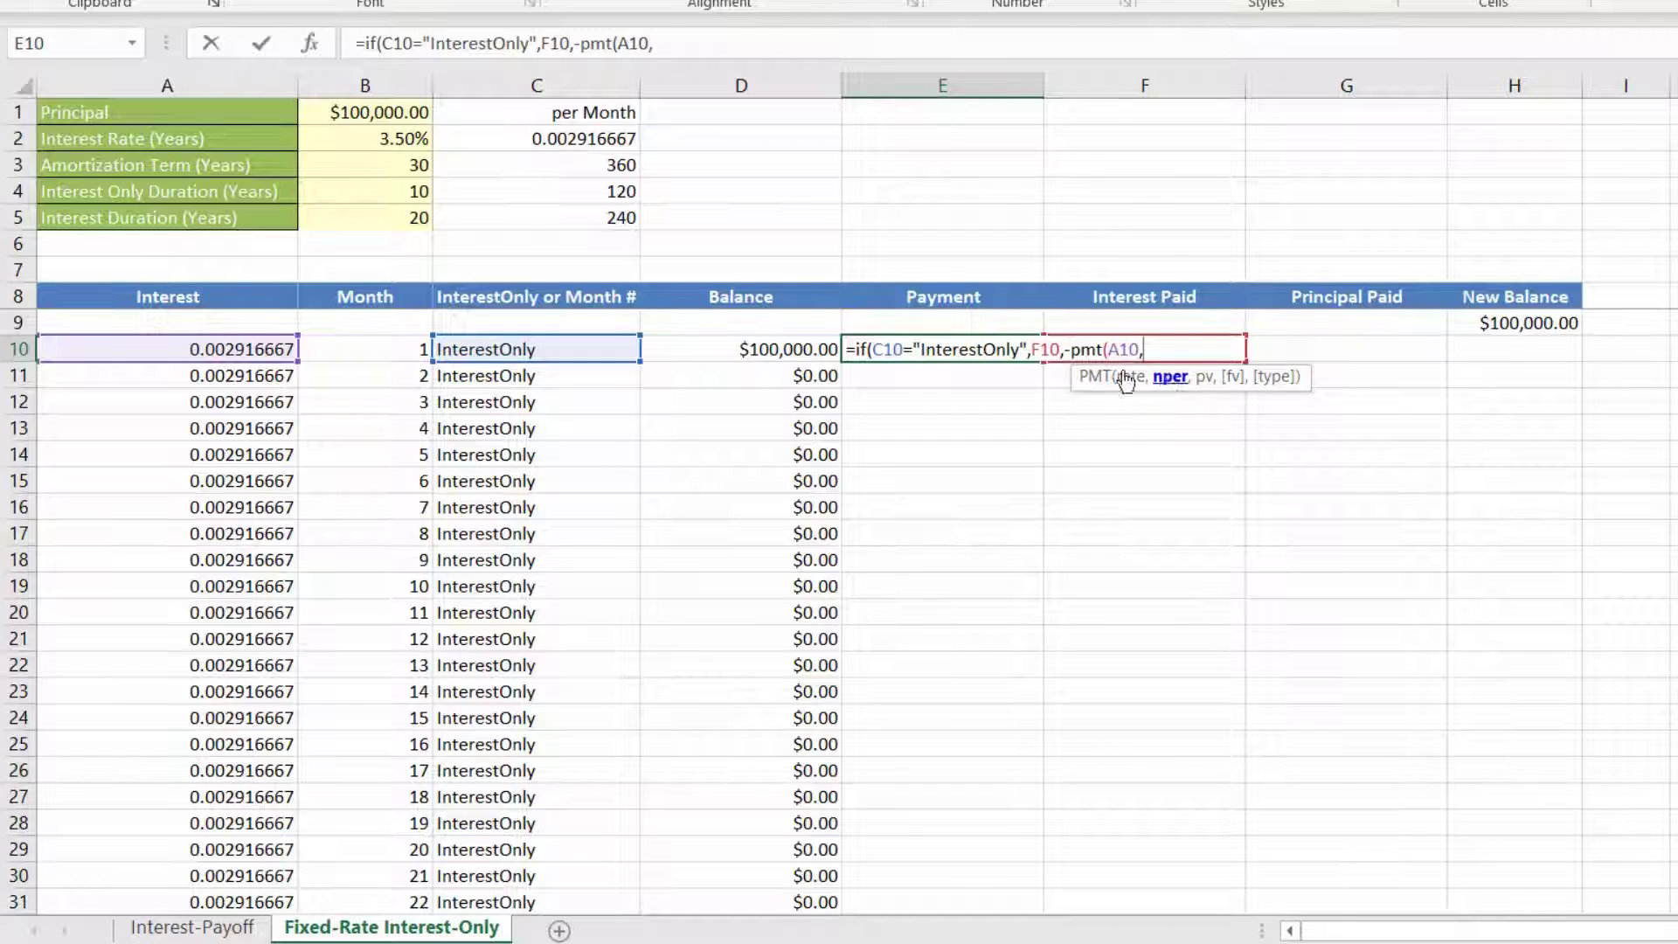
{"action": "left_click", "coordinate": [534, 218]}
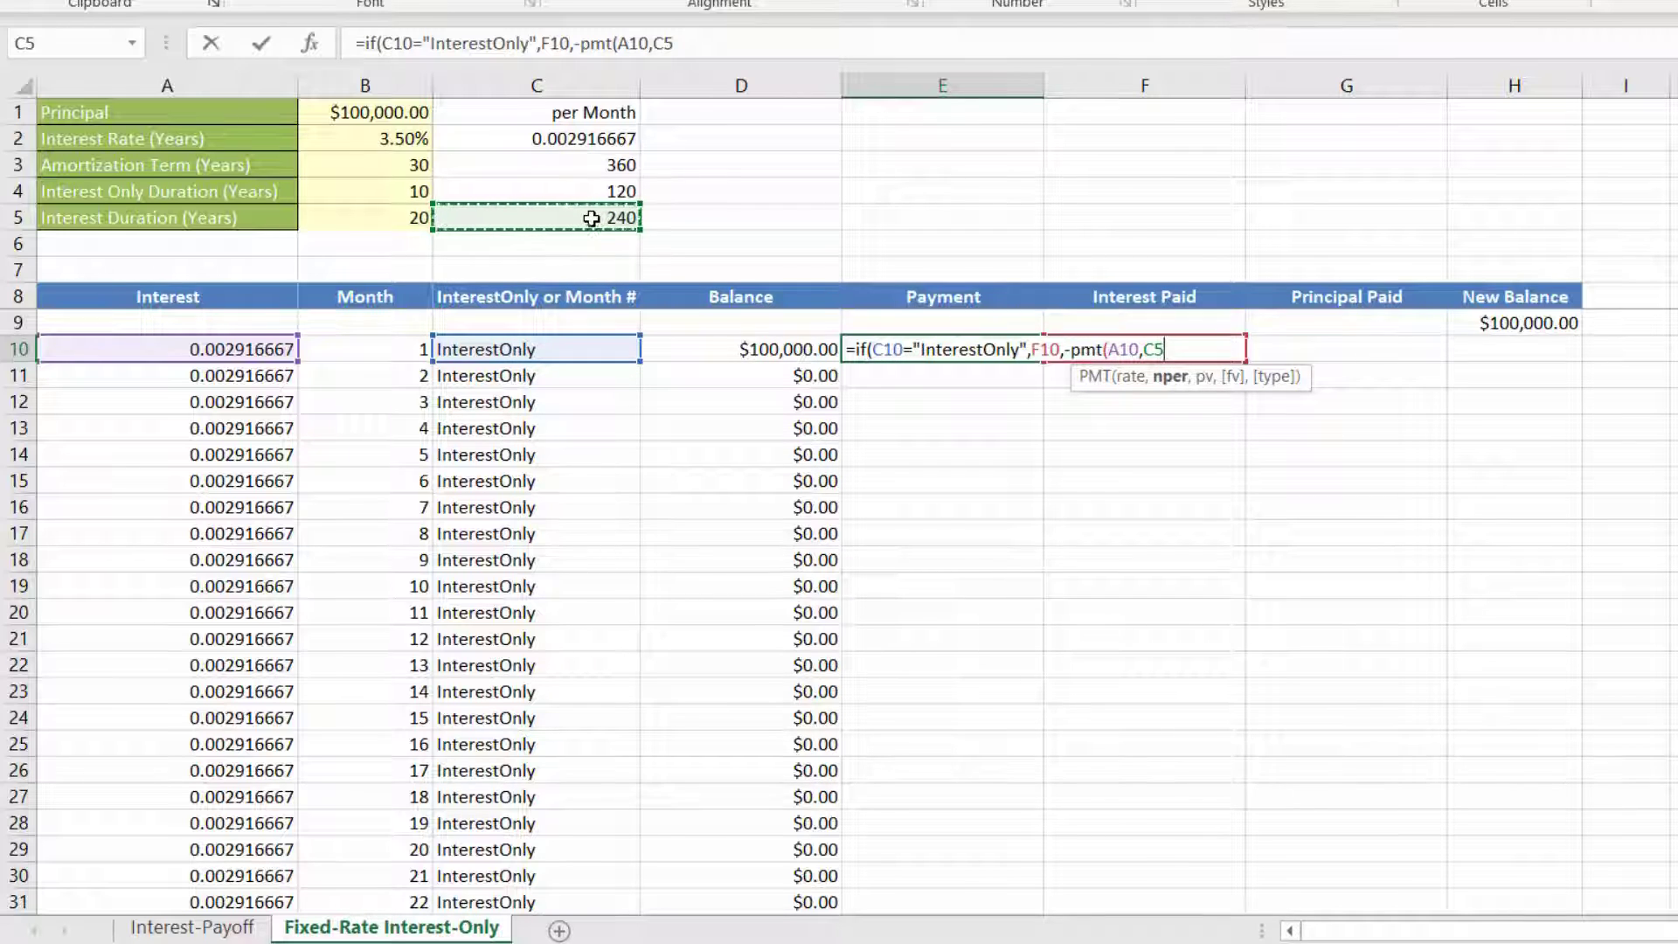
{"action": "key", "text": "F4"}
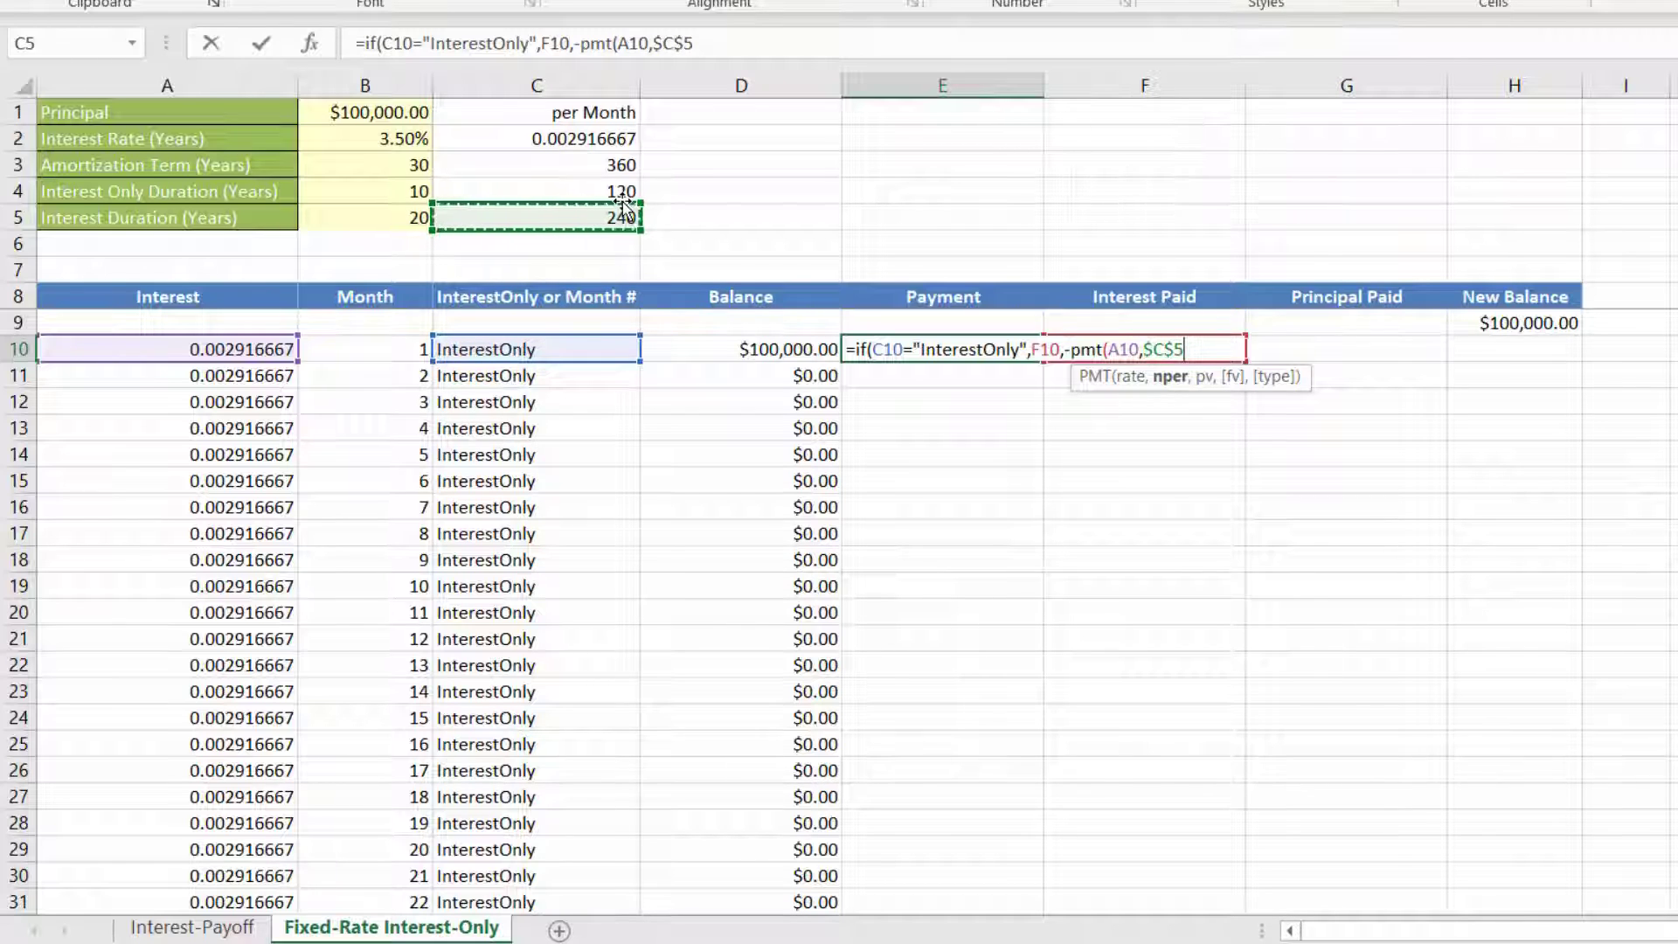
{"action": "type", "text": ","}
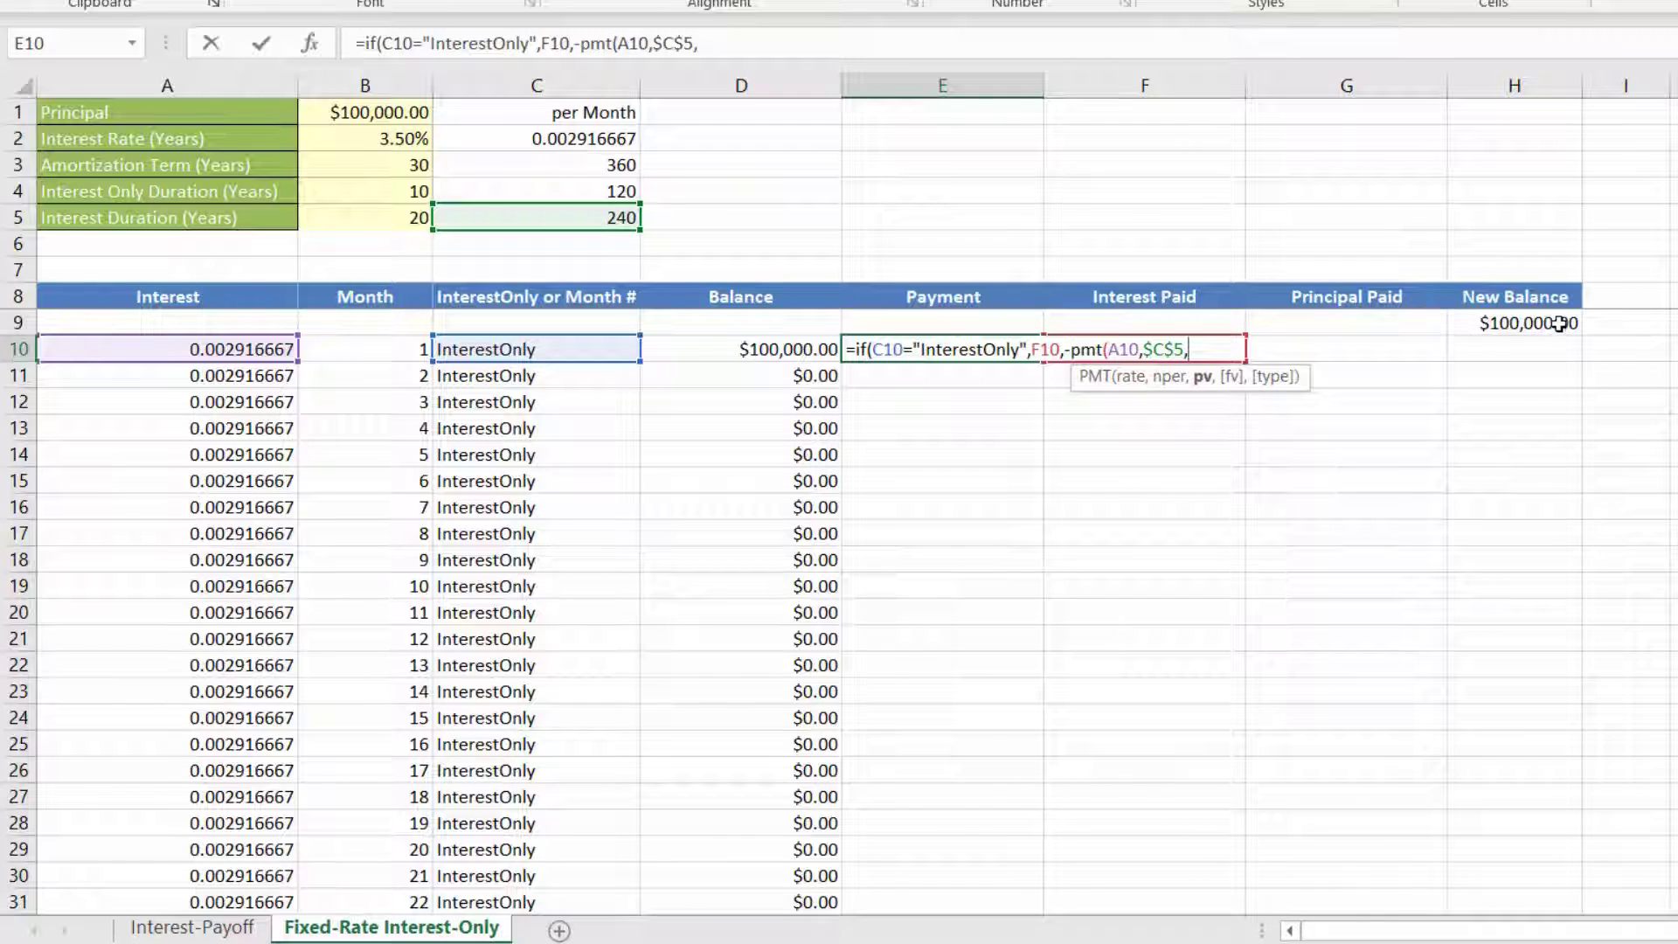
{"action": "left_click", "coordinate": [1540, 324]}
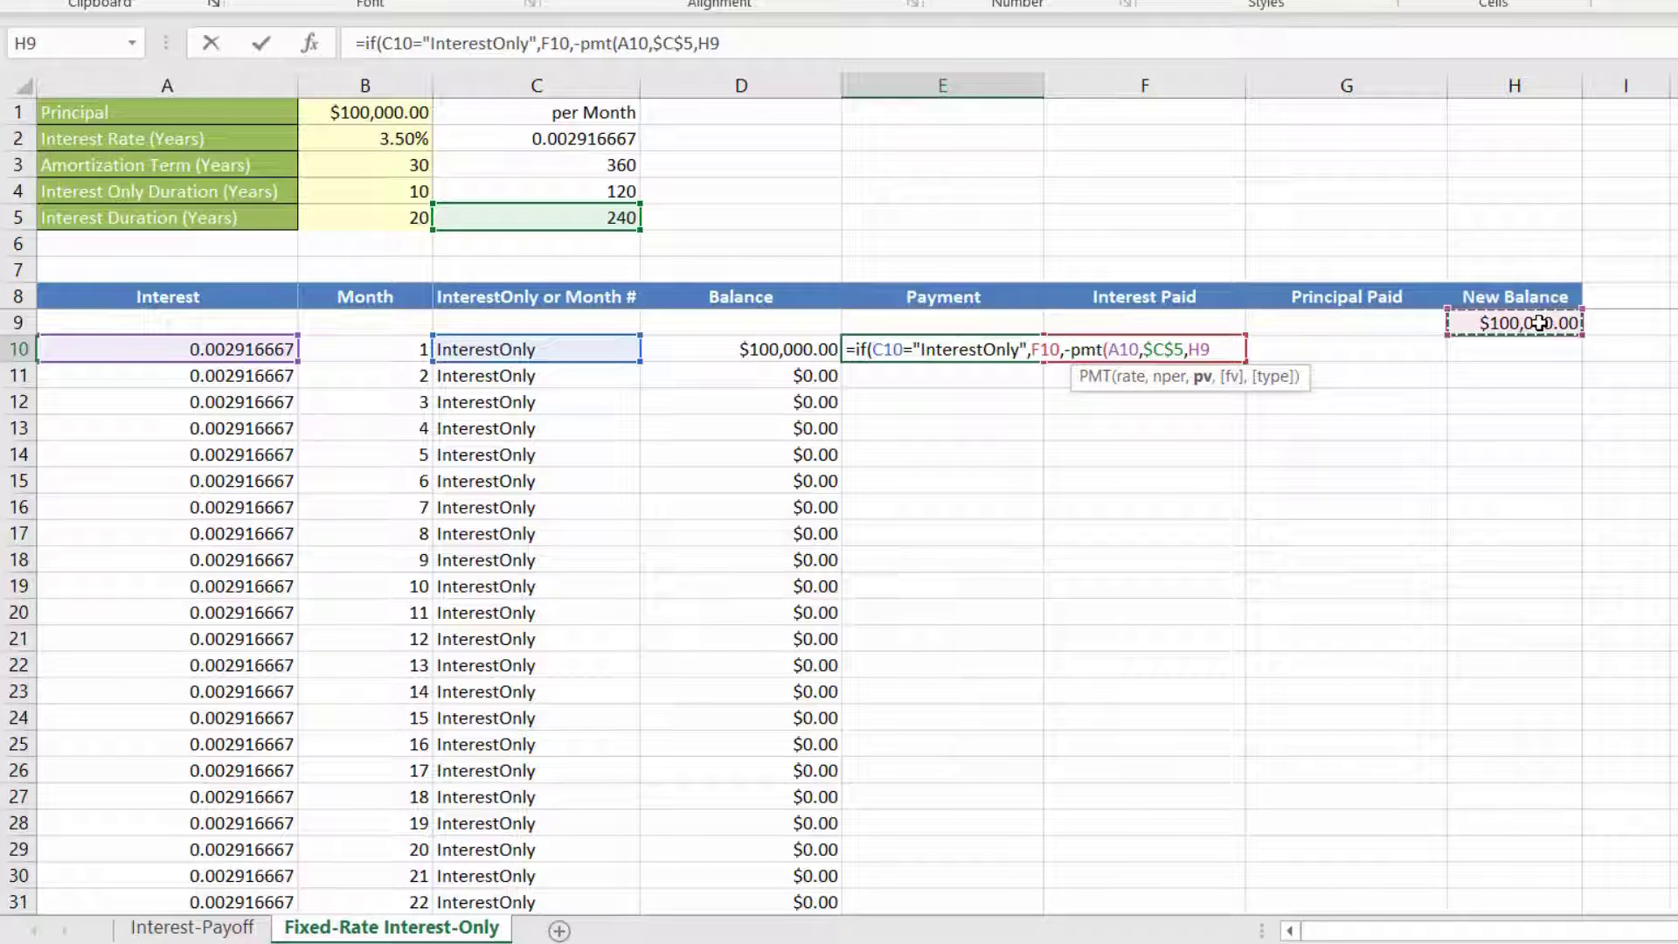
{"action": "key", "text": "F4"}
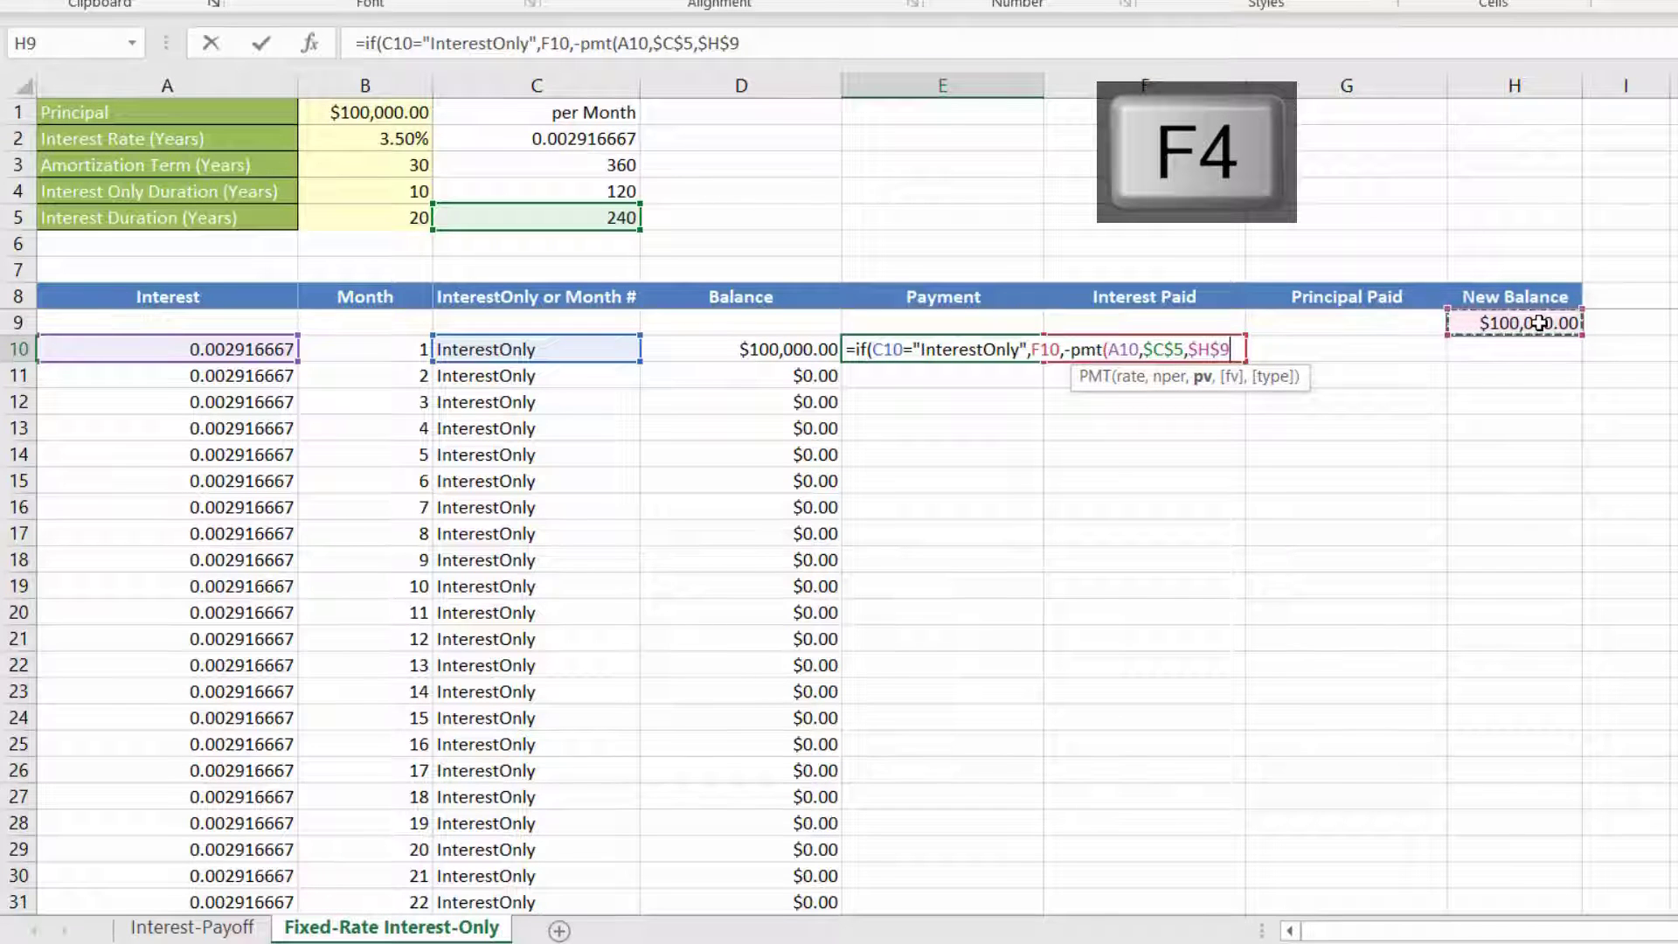
{"action": "type", "text": ")"}
{"action": "key", "text": "Return"}
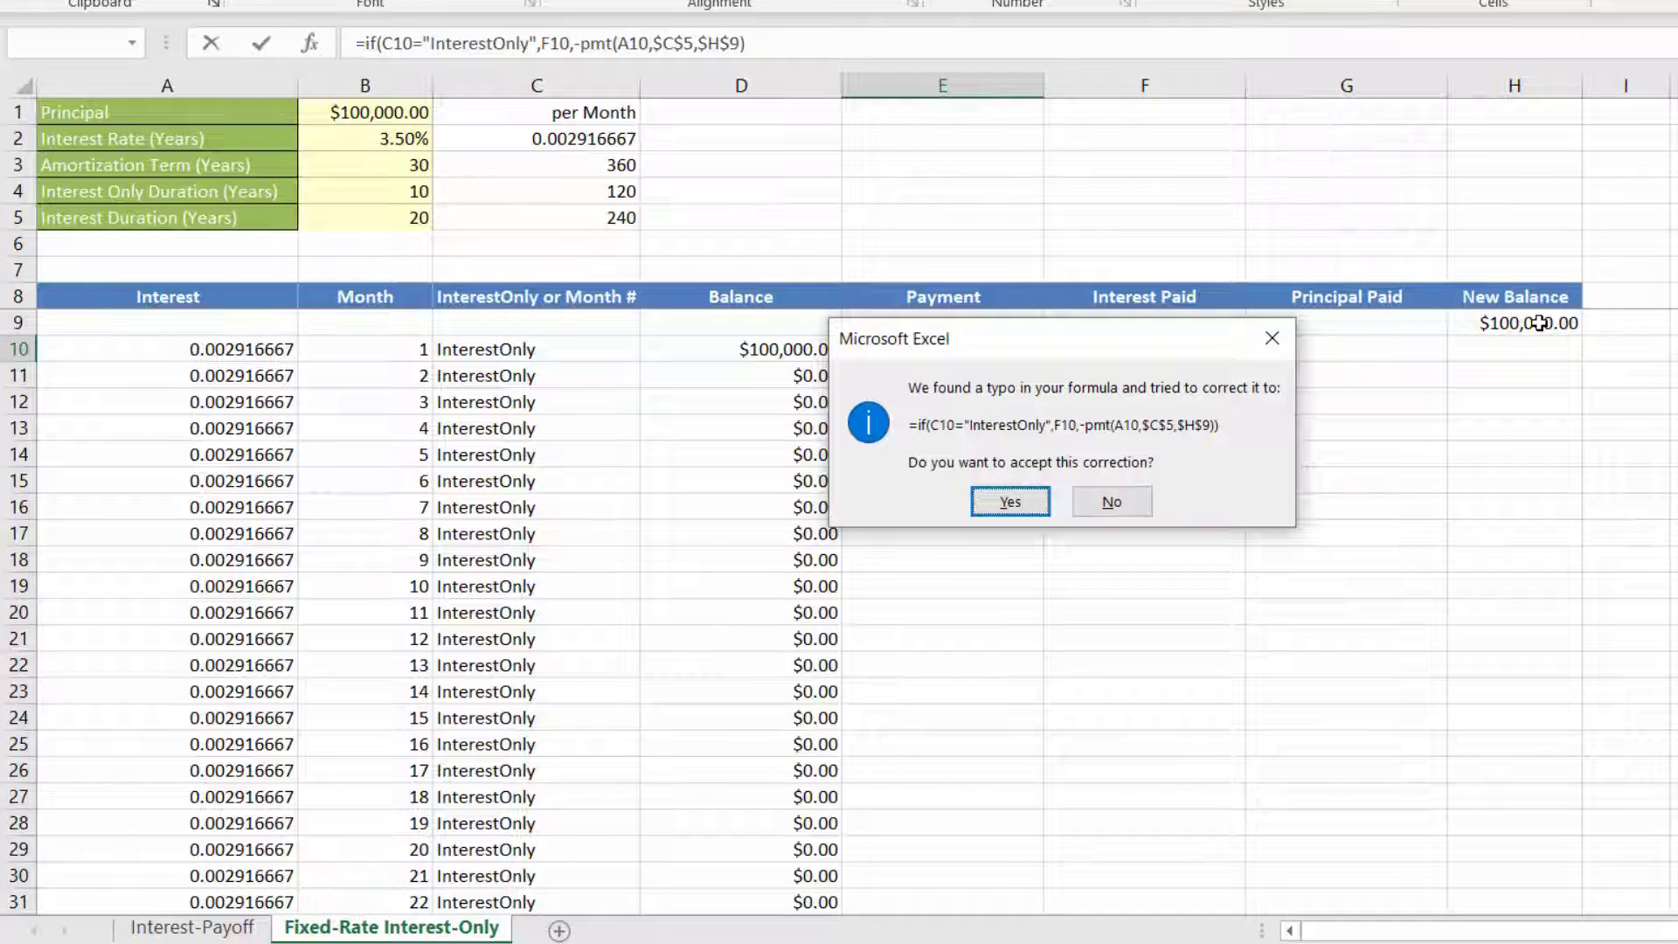
{"action": "left_click", "coordinate": [1037, 507]}
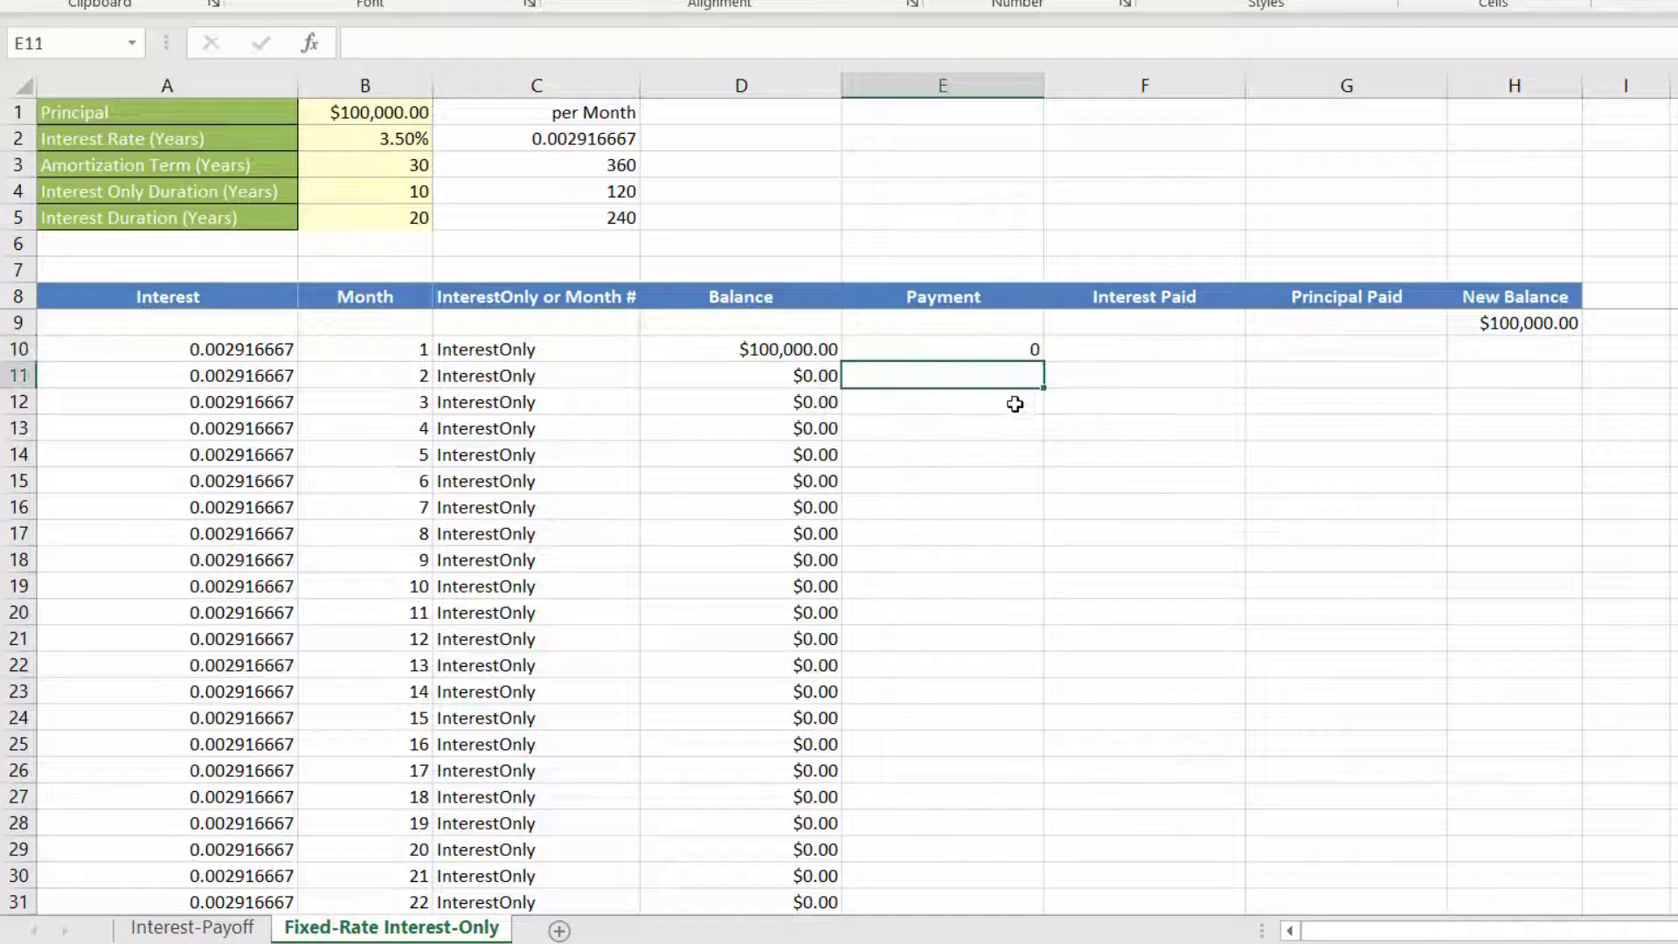
{"action": "left_click", "coordinate": [981, 354]}
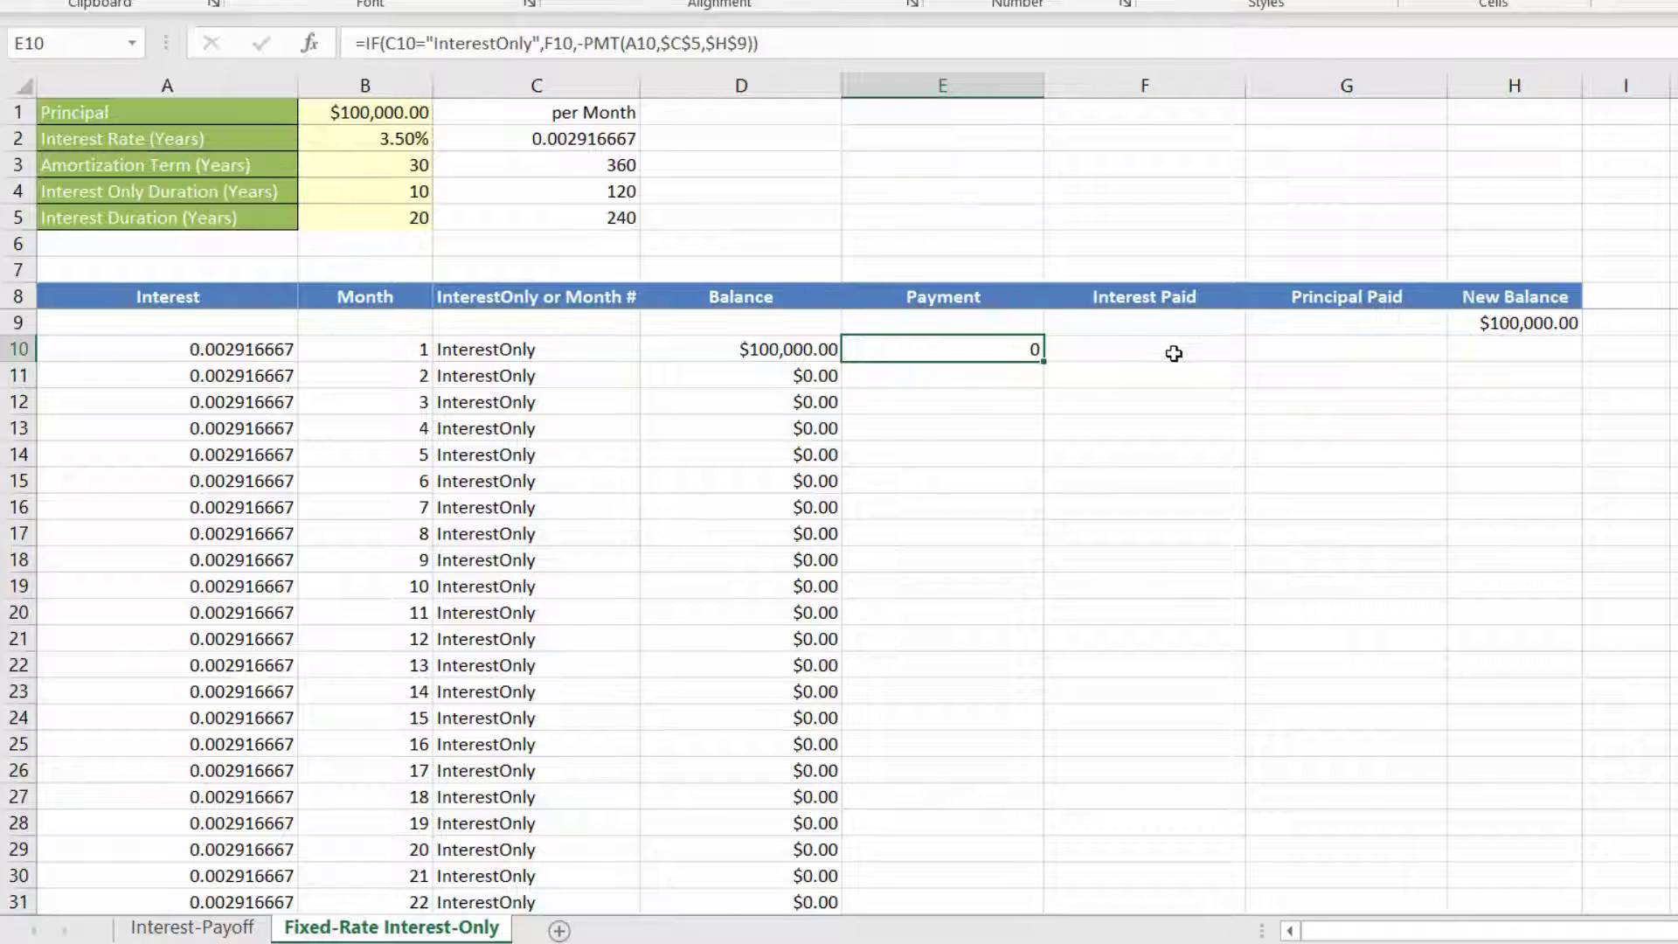
{"action": "double_click", "coordinate": [1046, 358]}
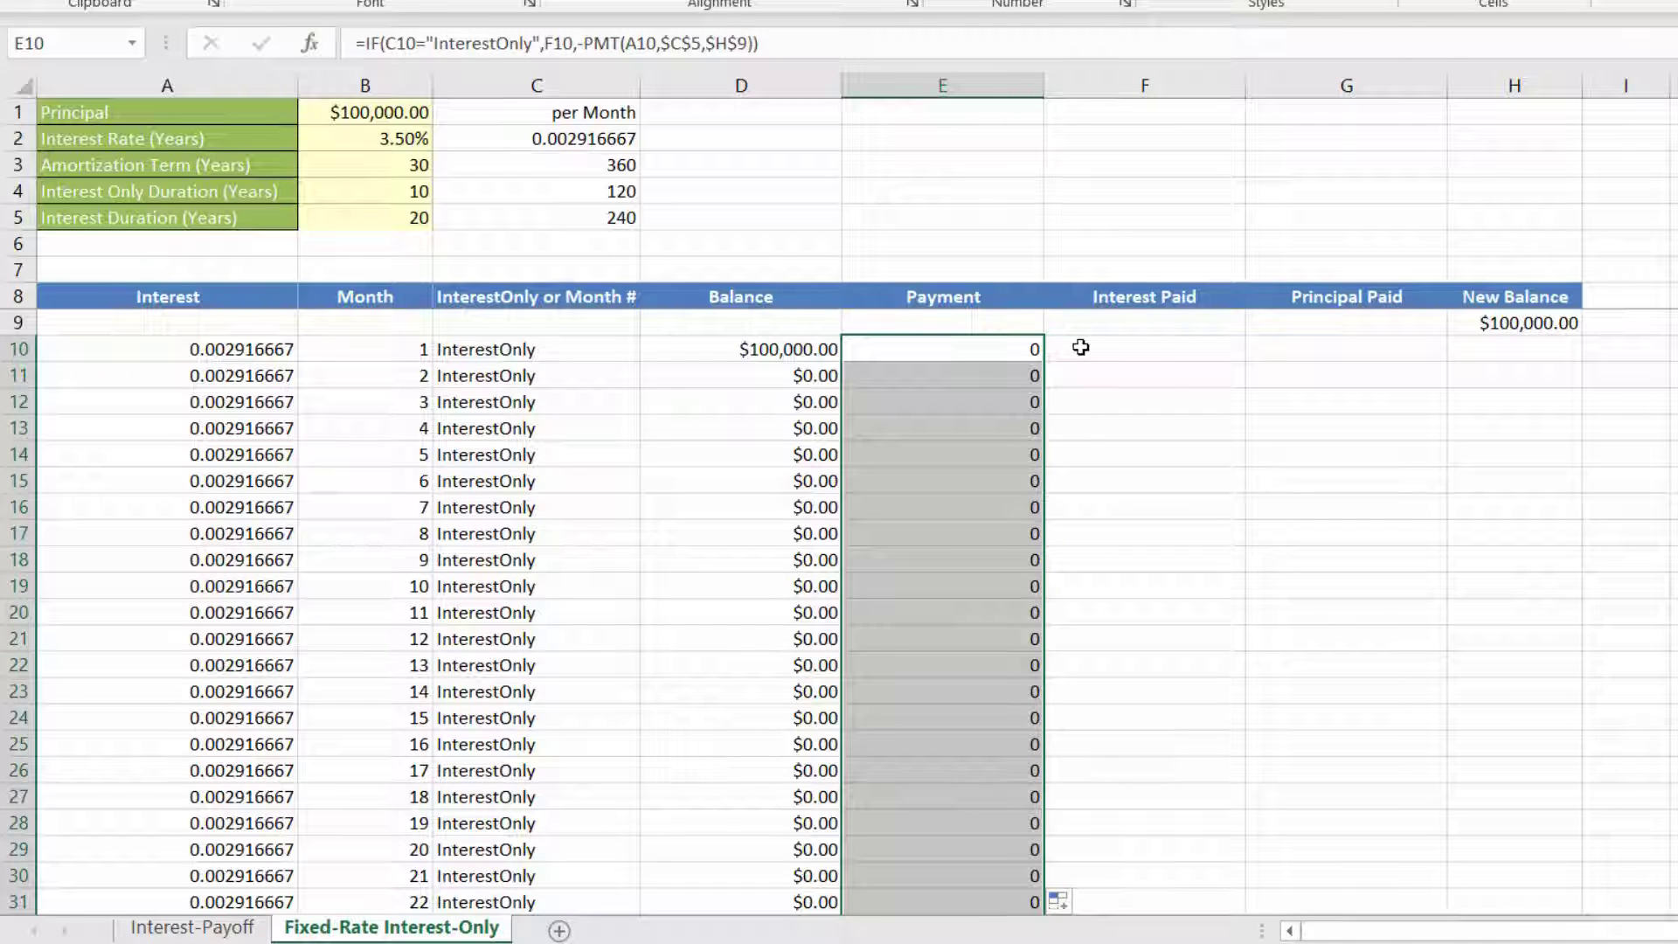
Step: Calculate the interest paid in F10 as =D10*A10 and fill the formula down the Interest Paid column
{"action": "left_click", "coordinate": [1081, 348]}
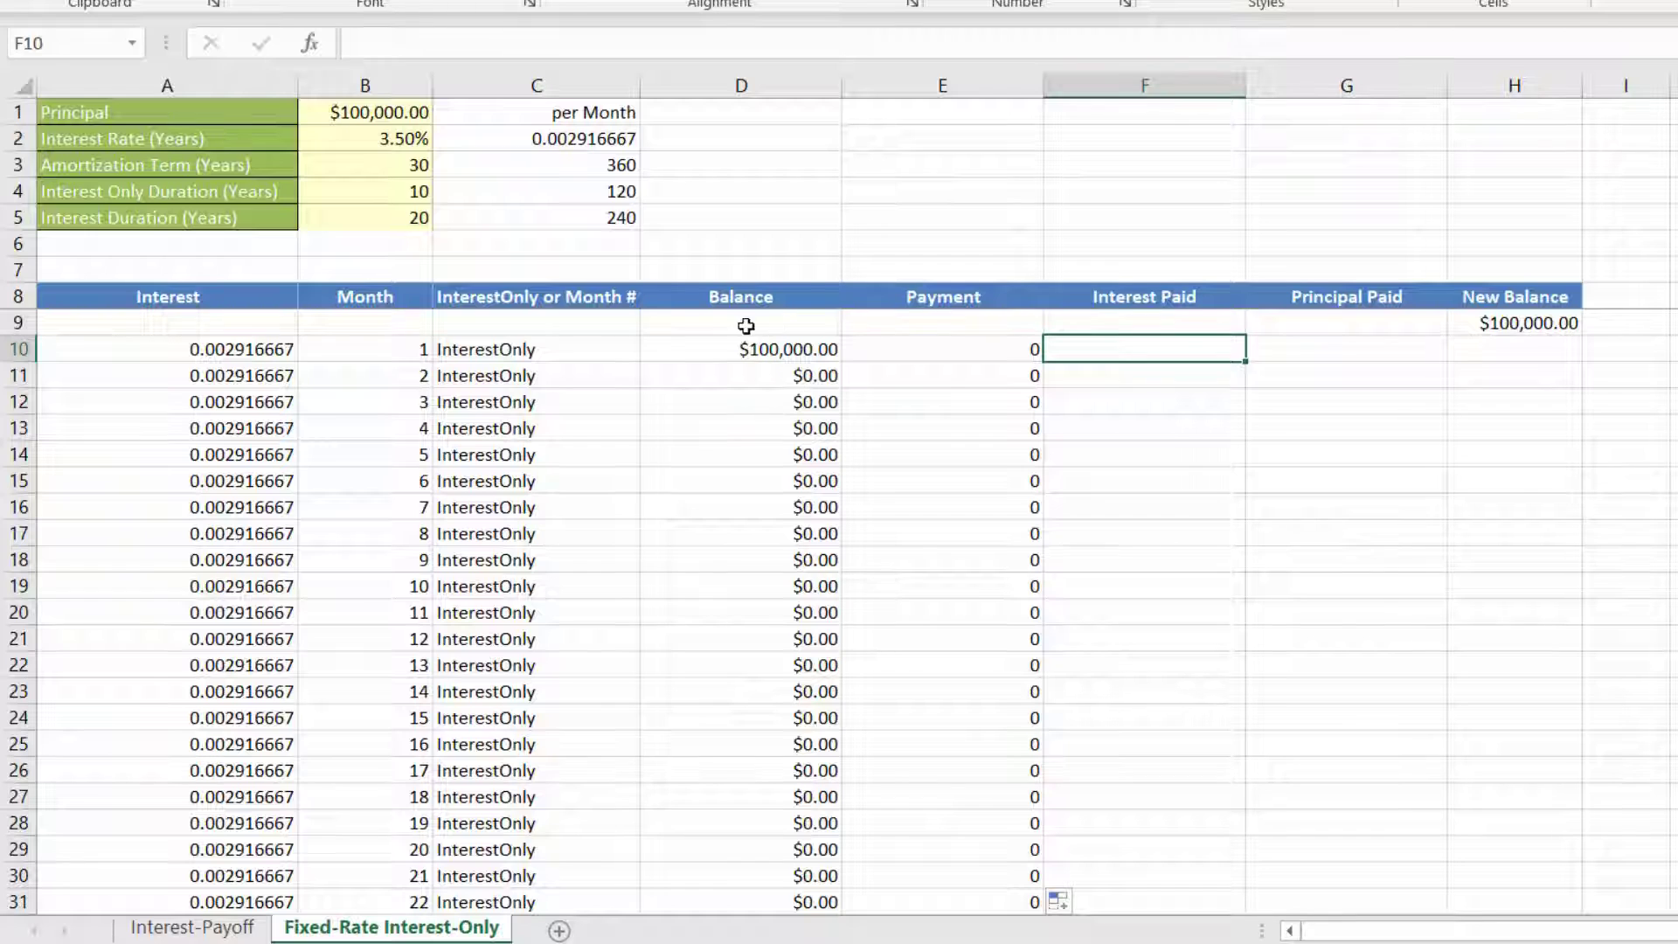
{"action": "type", "text": "="}
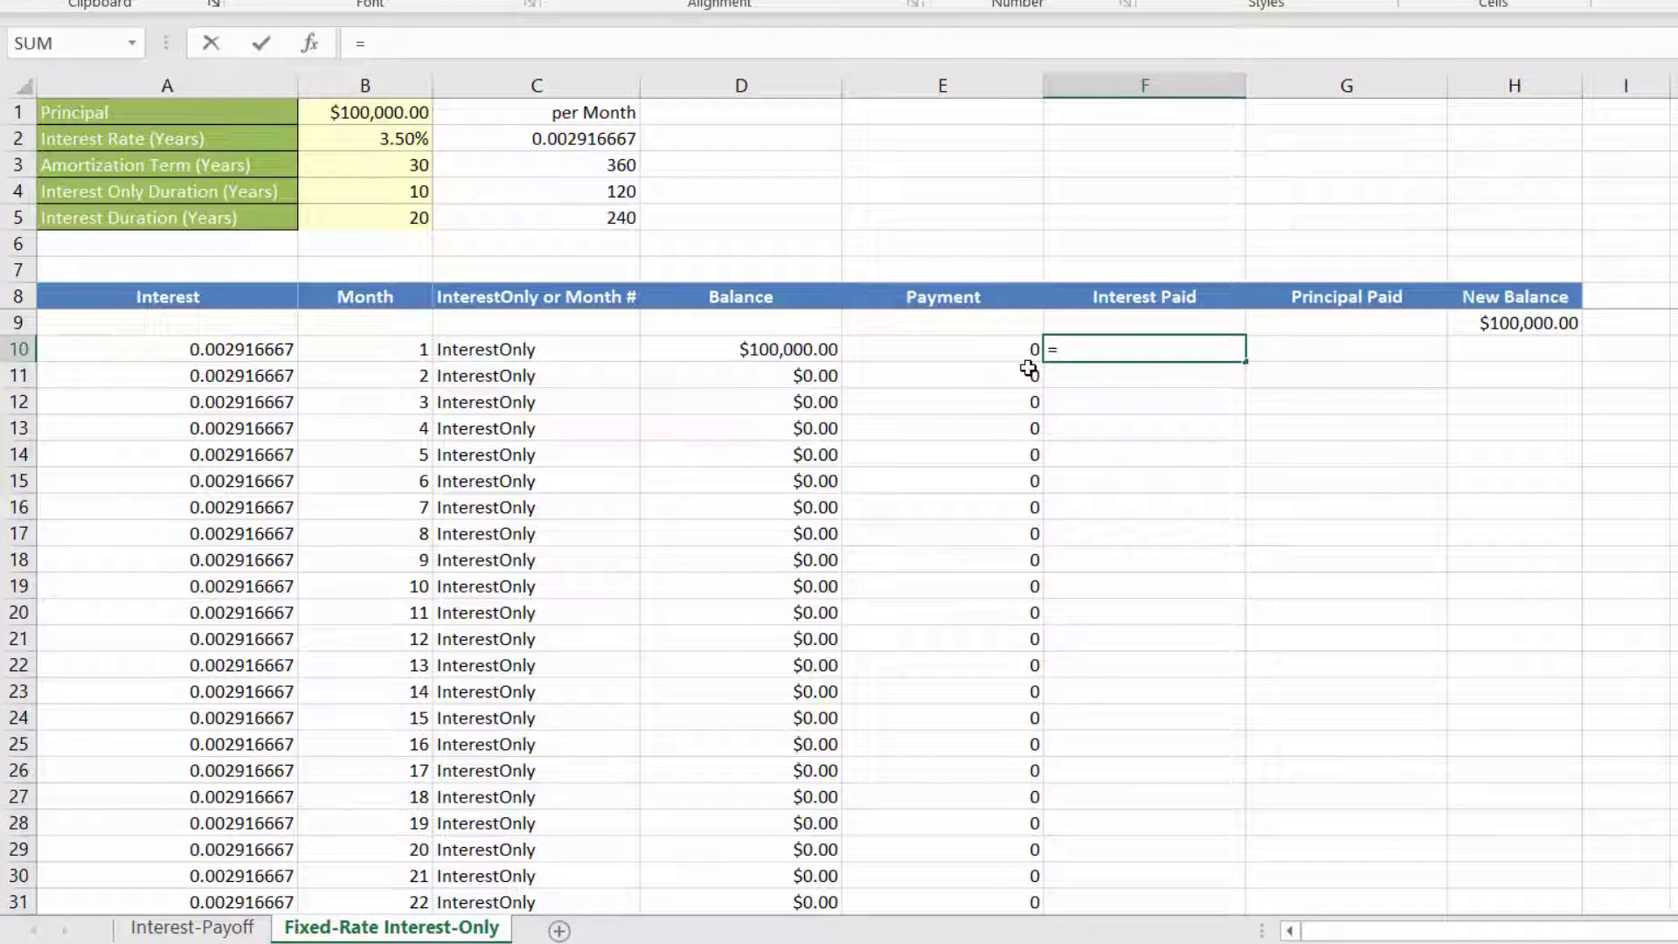
{"action": "left_click", "coordinate": [770, 353]}
{"action": "type", "text": "*"}
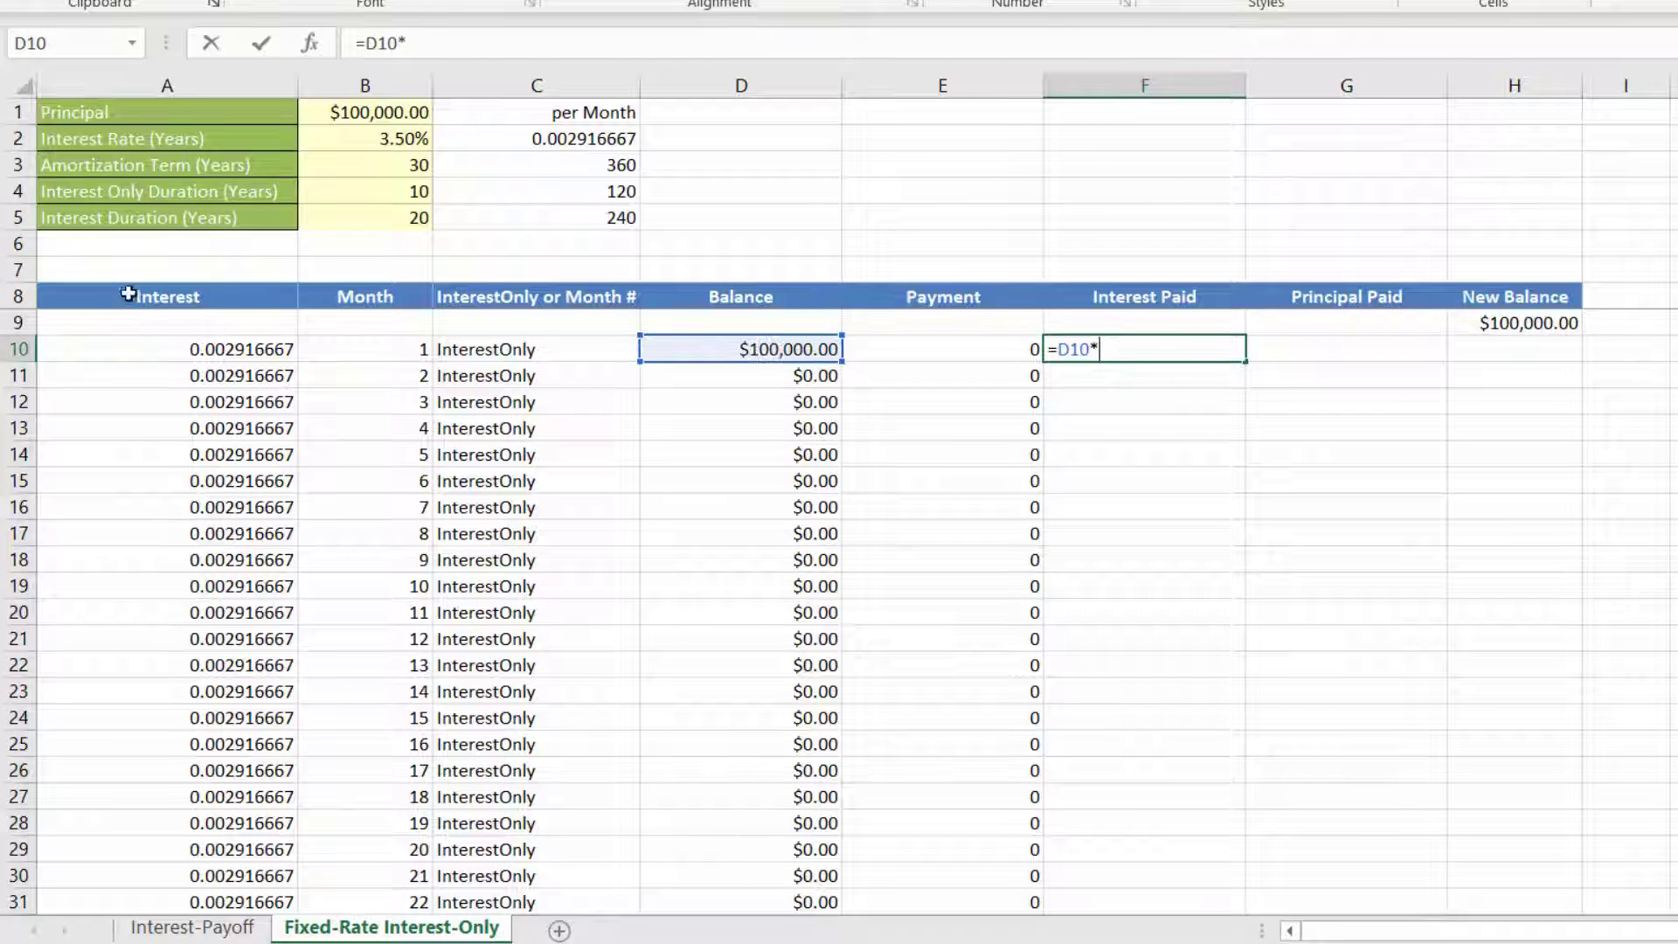
{"action": "left_click", "coordinate": [172, 350]}
{"action": "key", "text": "Return"}
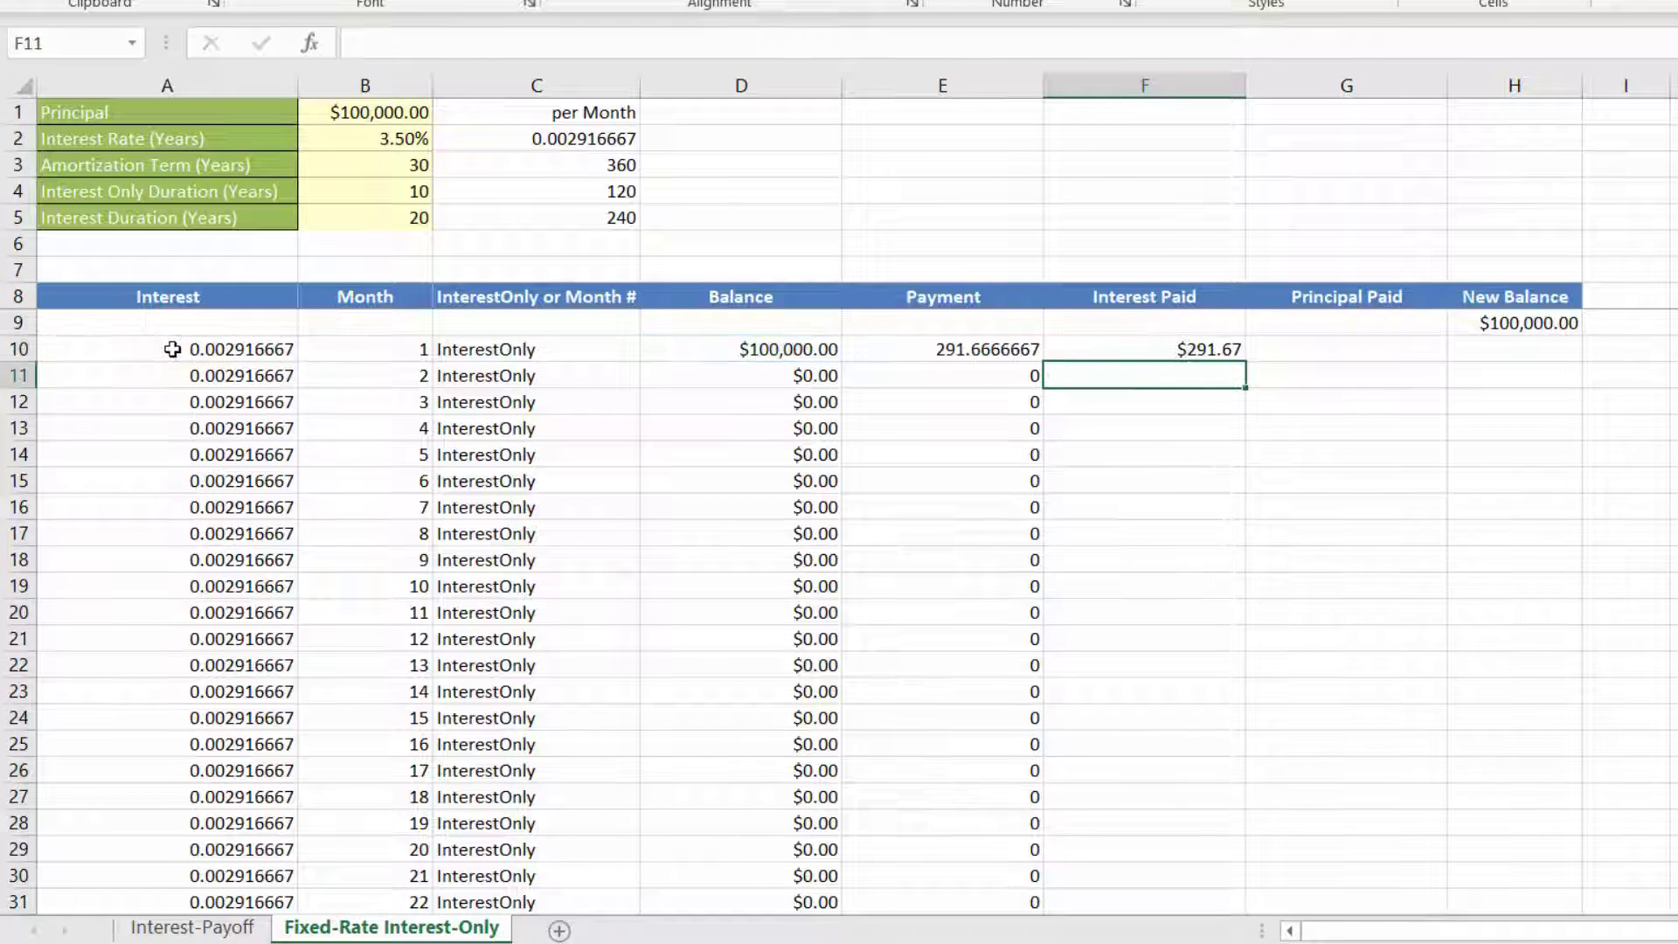
{"action": "left_click", "coordinate": [1011, 350]}
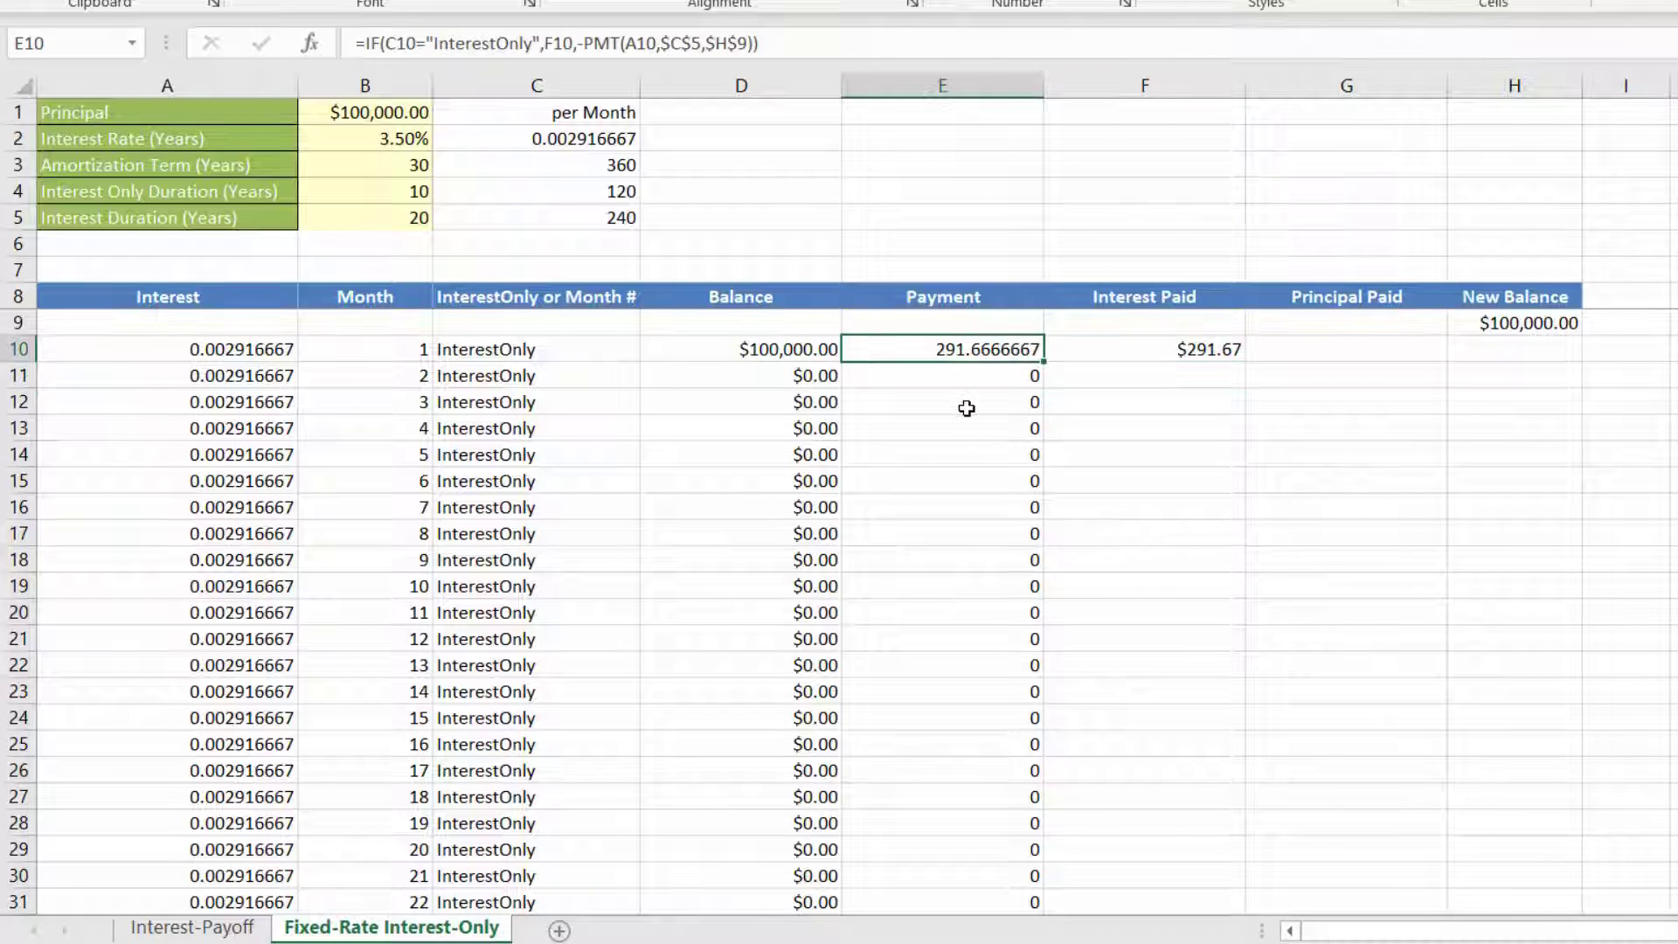
{"action": "left_click", "coordinate": [1133, 352]}
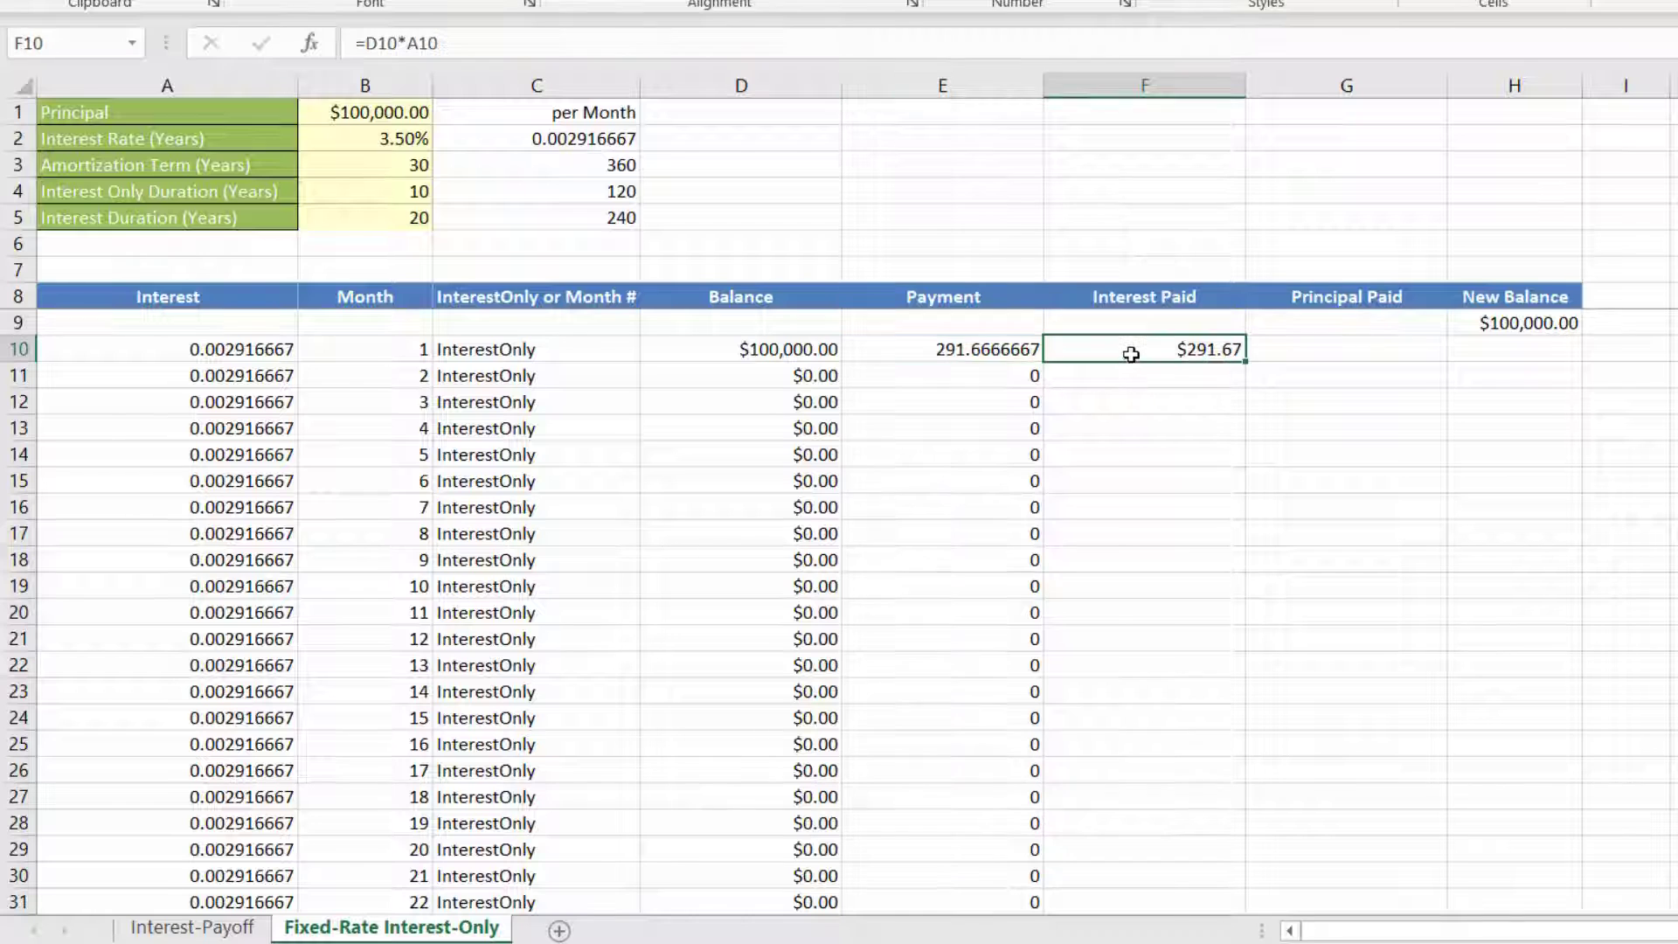
{"action": "double_click", "coordinate": [1246, 362]}
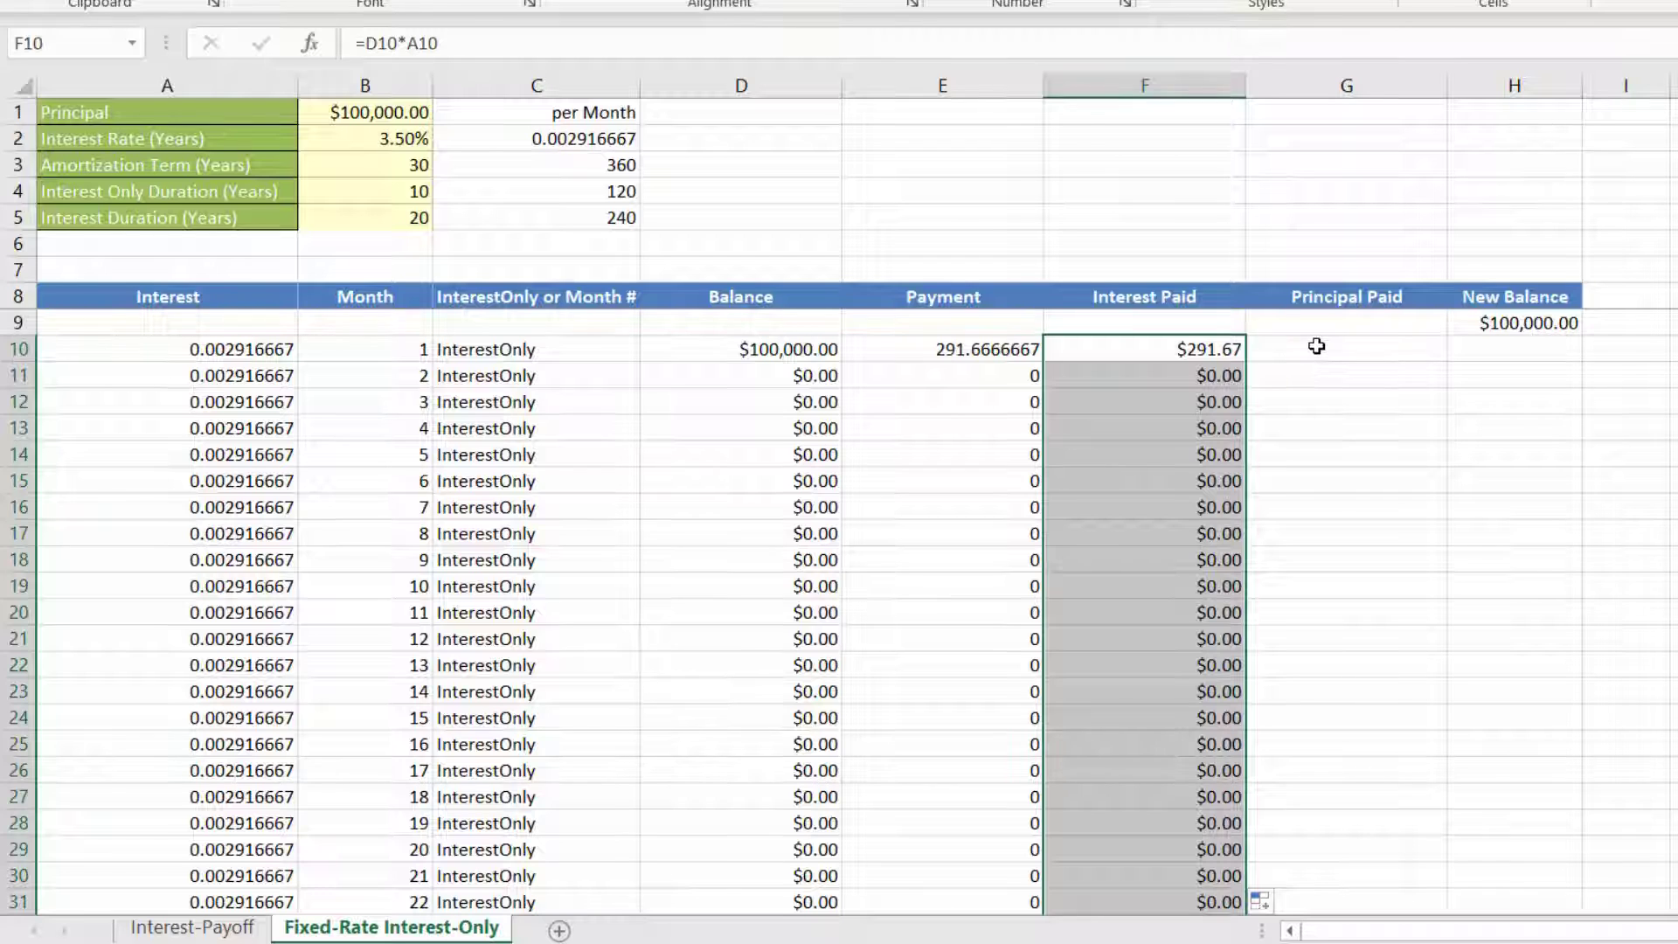
Step: Calculate the principal paid in G10 as the payment minus the interest paid with =E10-F10
{"action": "left_click", "coordinate": [1318, 347]}
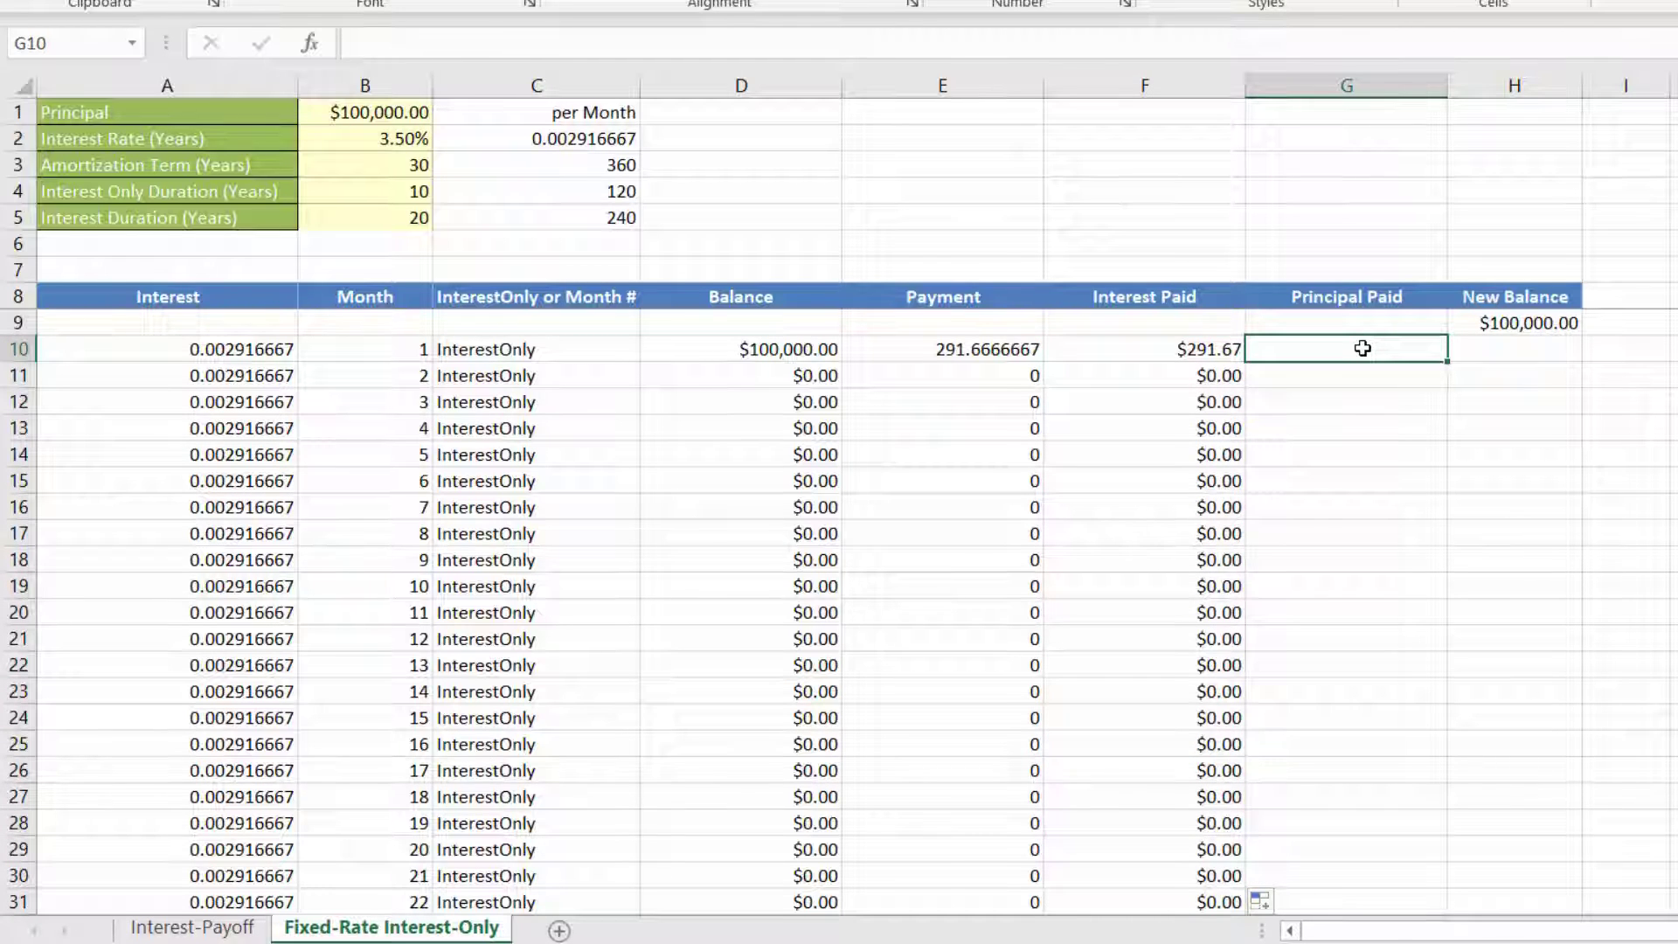
{"action": "type", "text": "="}
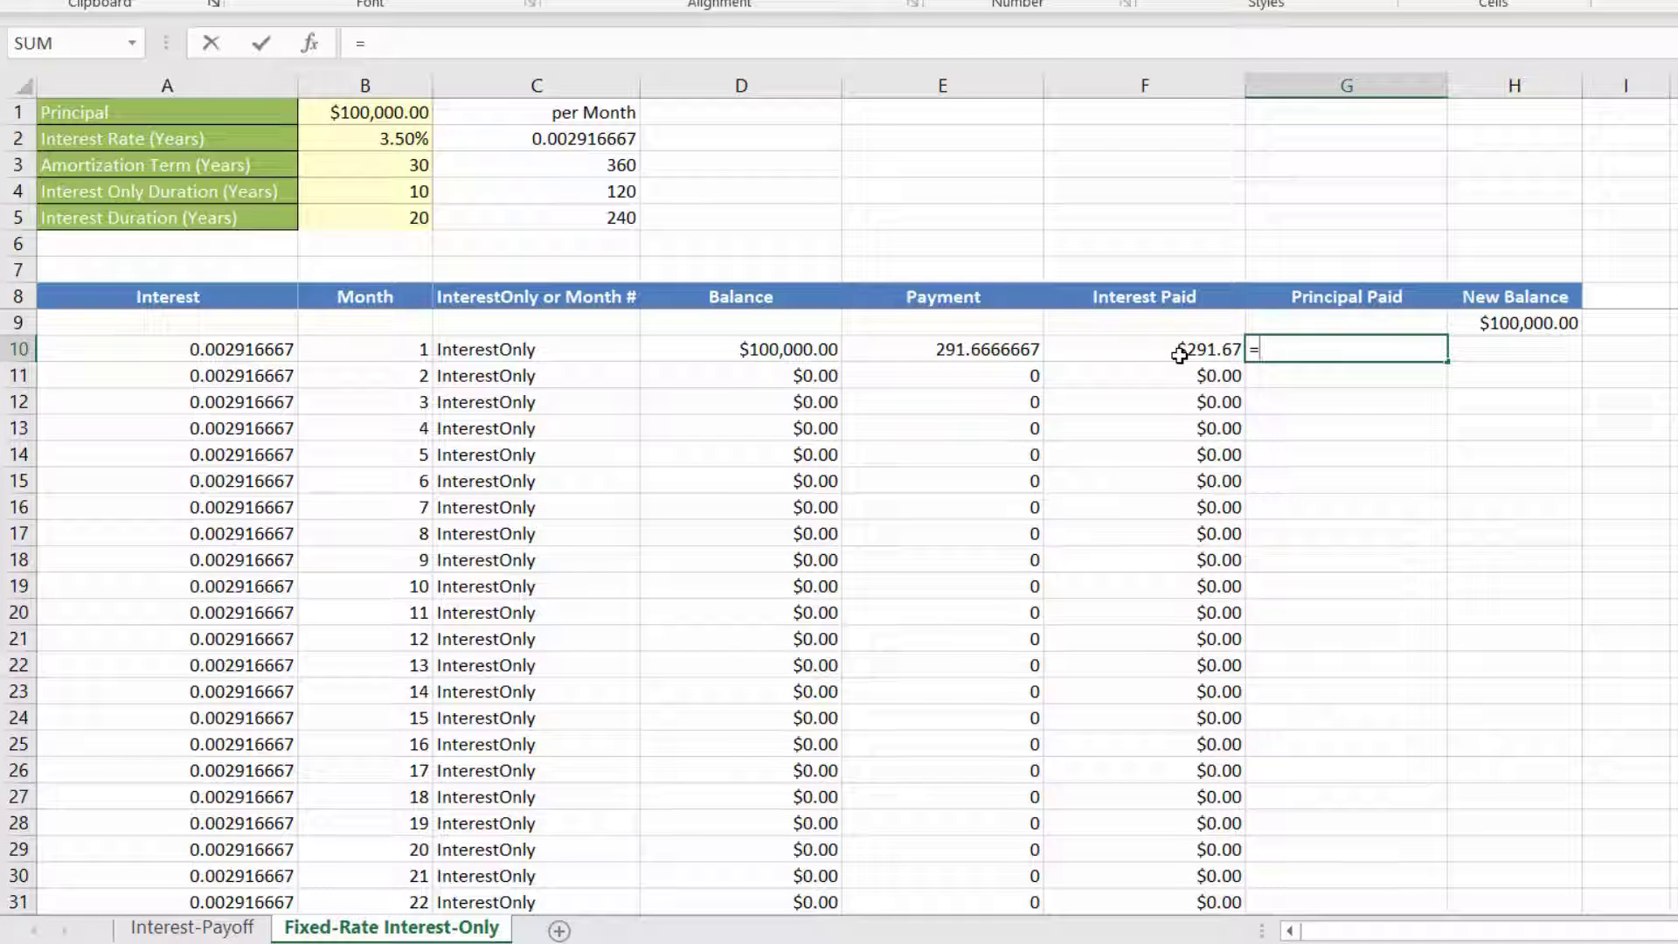
{"action": "left_click", "coordinate": [976, 352]}
{"action": "type", "text": "-"}
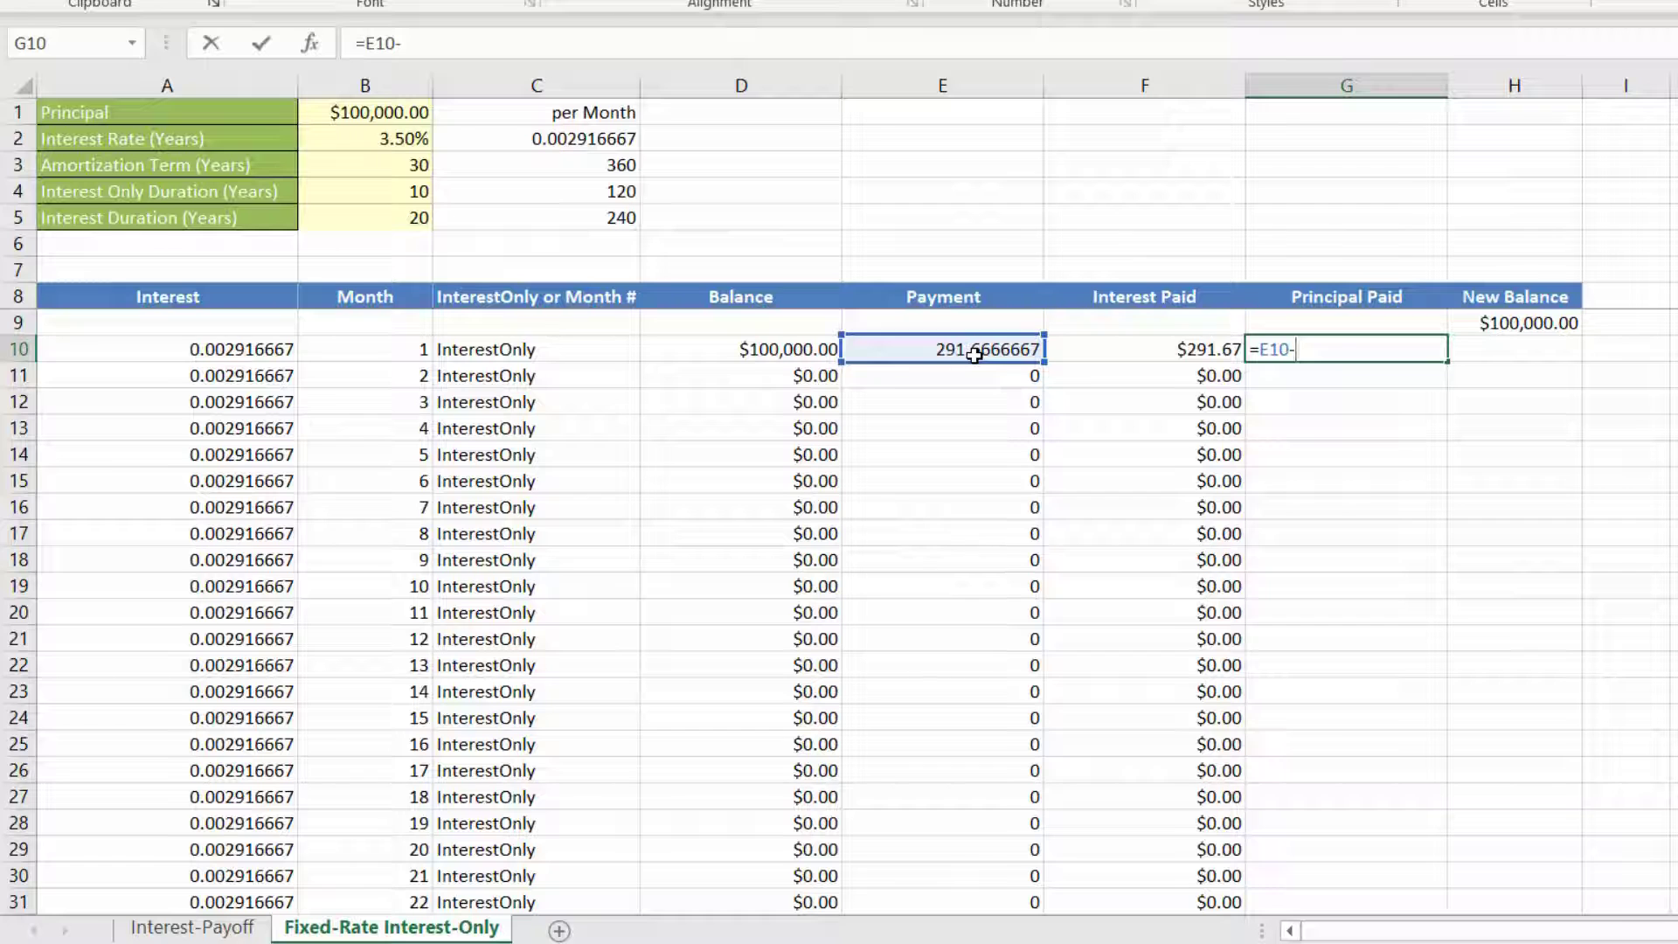
{"action": "left_click", "coordinate": [1147, 349]}
{"action": "key", "text": "Return"}
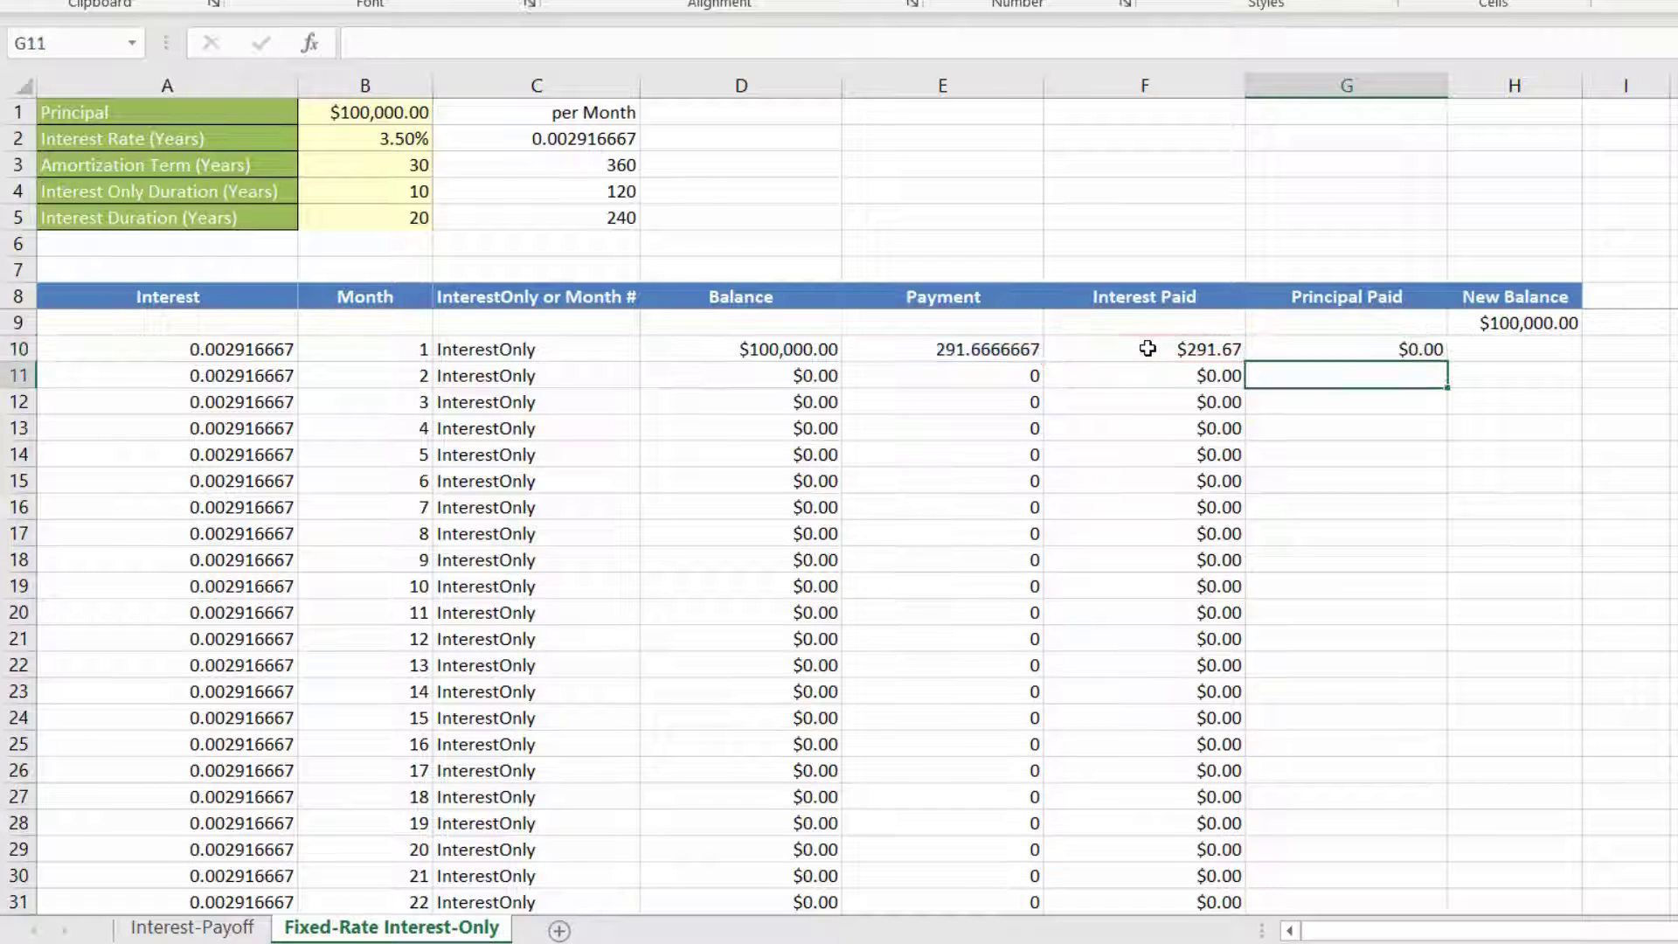
{"action": "left_click", "coordinate": [1342, 348]}
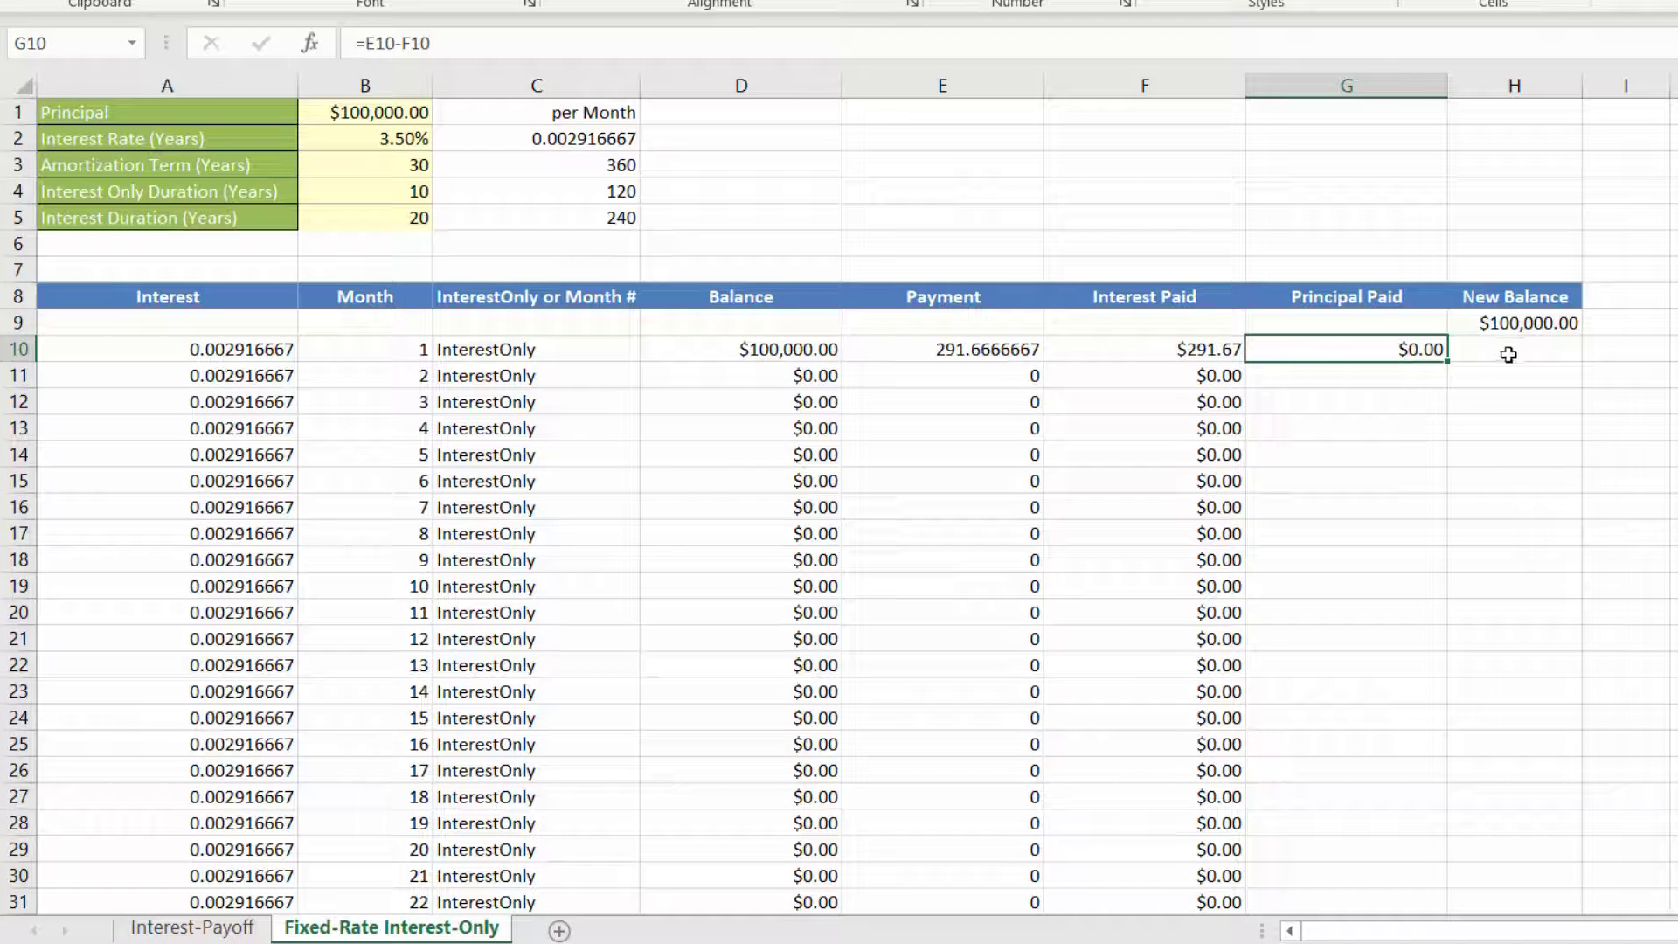
Step: Calculate the new balance in H10 as =H9-G10 and fill the Principal Paid and New Balance formulas down their columns
{"action": "left_click", "coordinate": [1509, 354]}
{"action": "type", "text": "="}
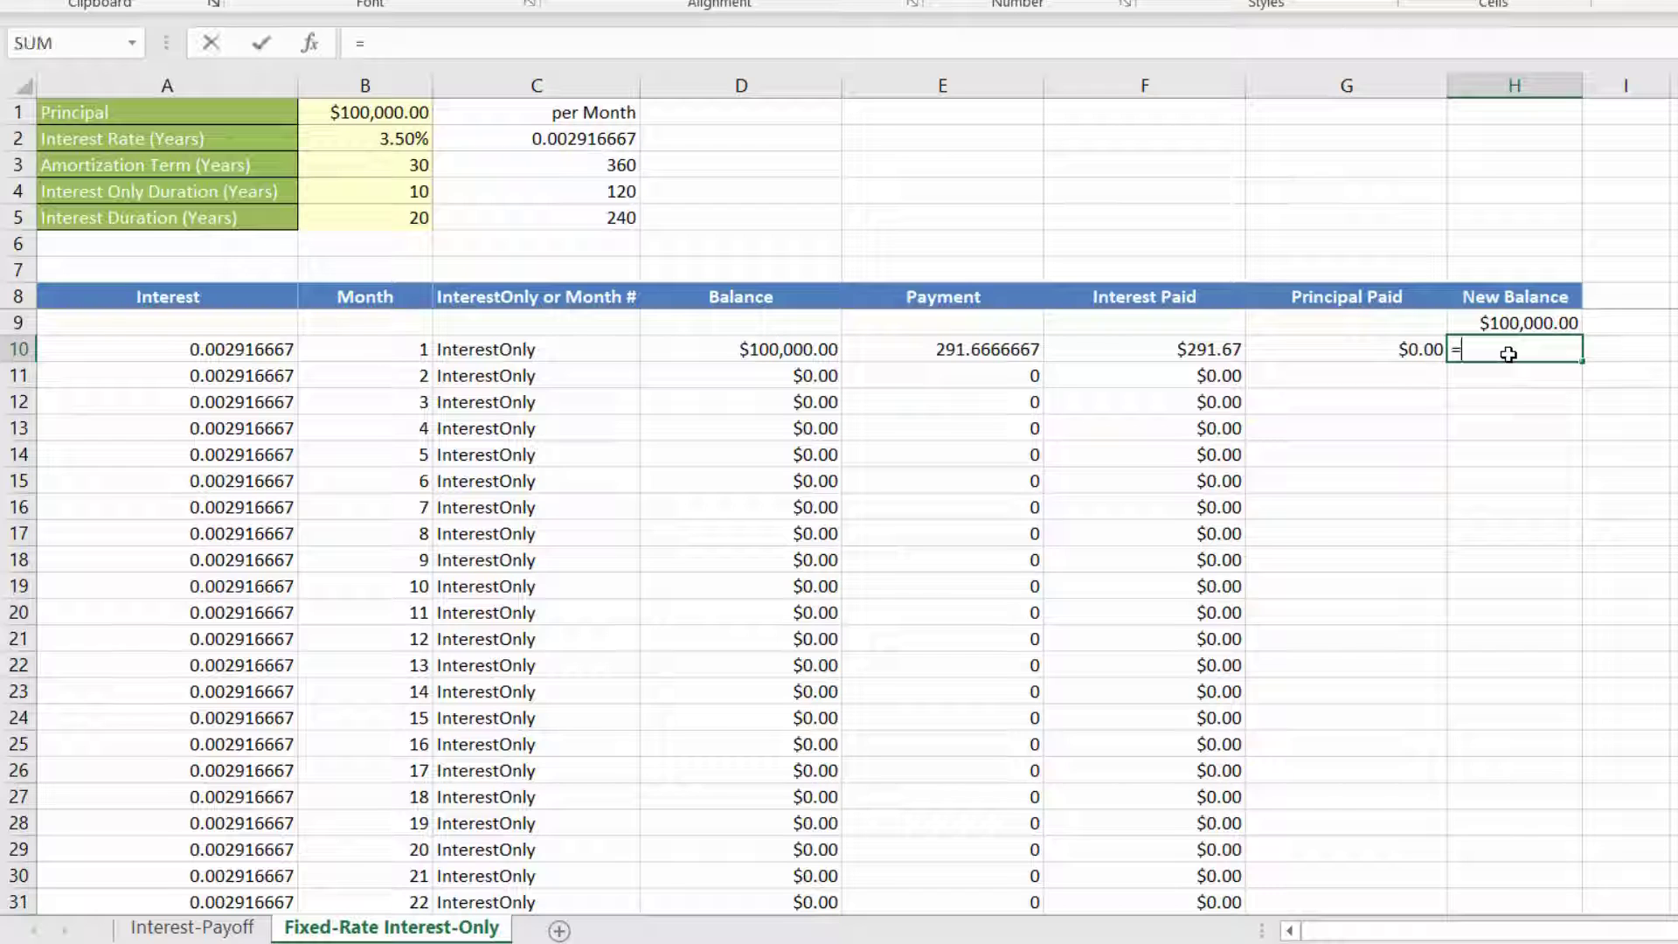
{"action": "left_click", "coordinate": [1518, 323]}
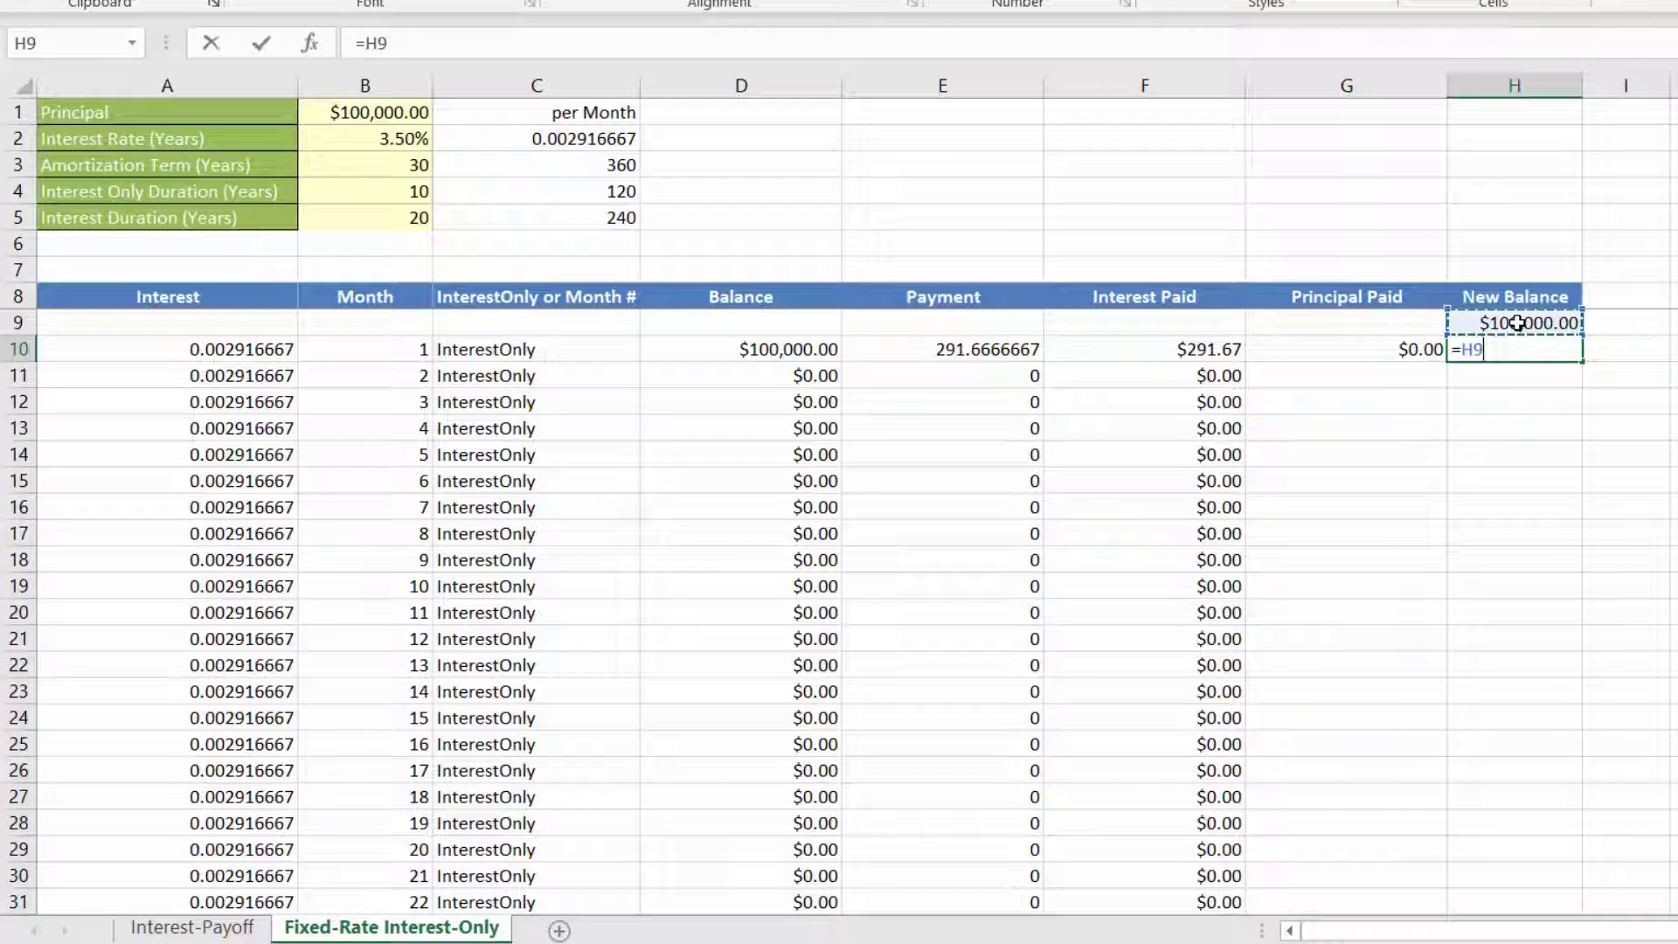
{"action": "type", "text": "-"}
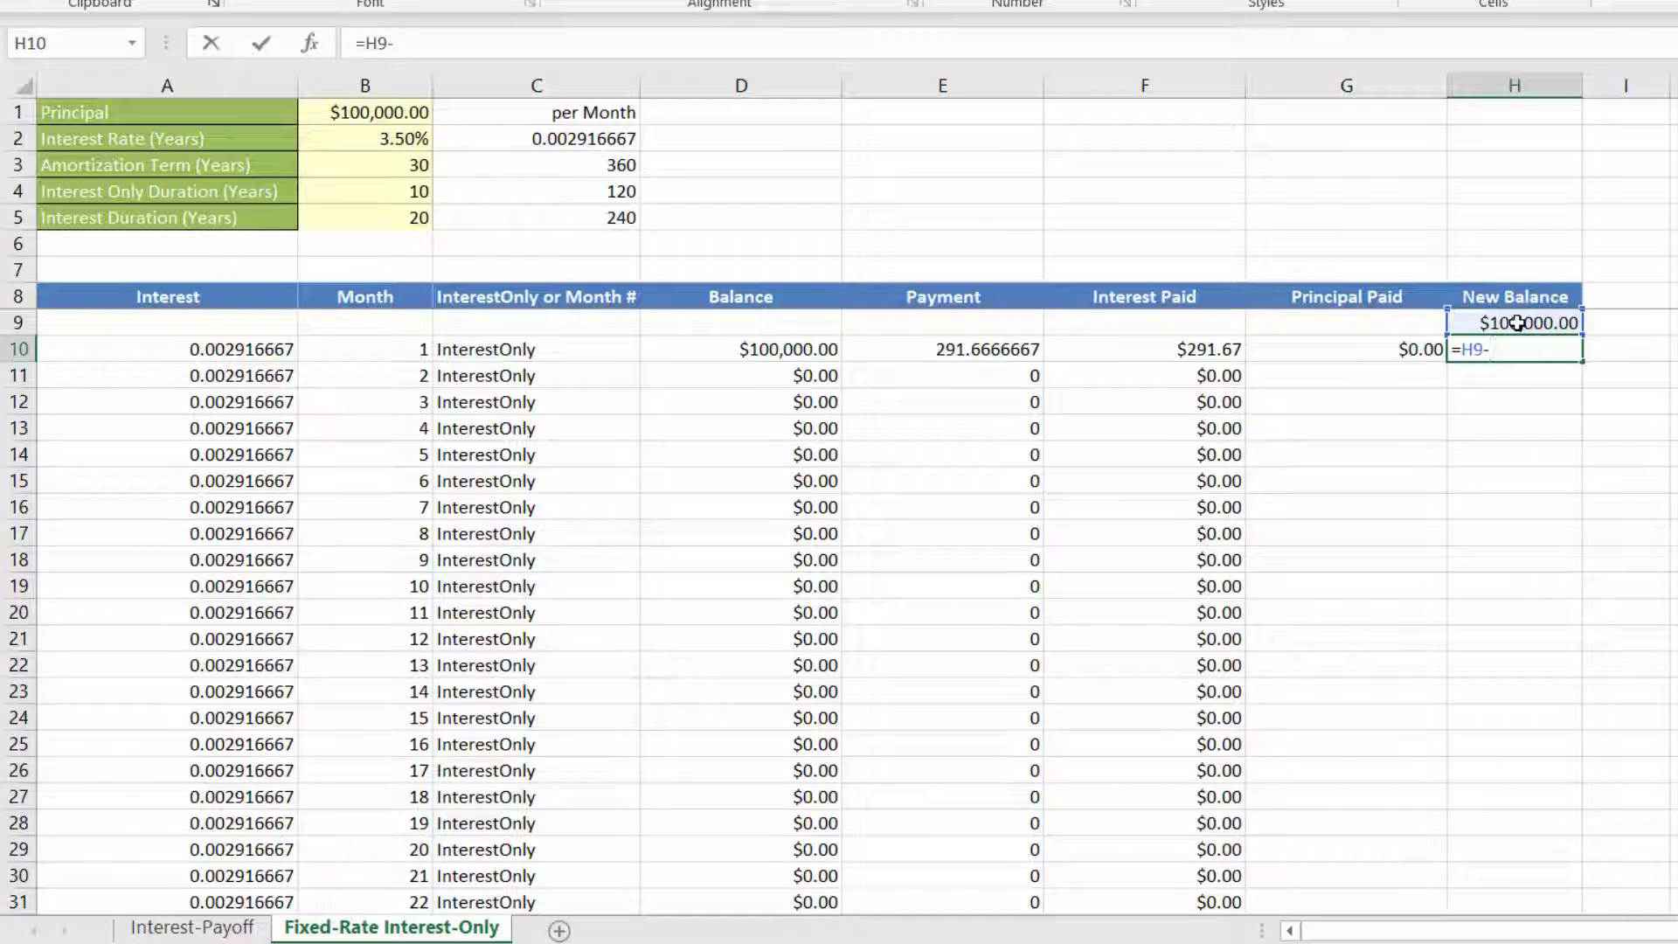
{"action": "left_click", "coordinate": [1398, 349]}
{"action": "key", "text": "Return"}
{"action": "left_click_drag", "start_coordinate": [1392, 348], "coordinate": [1486, 349]}
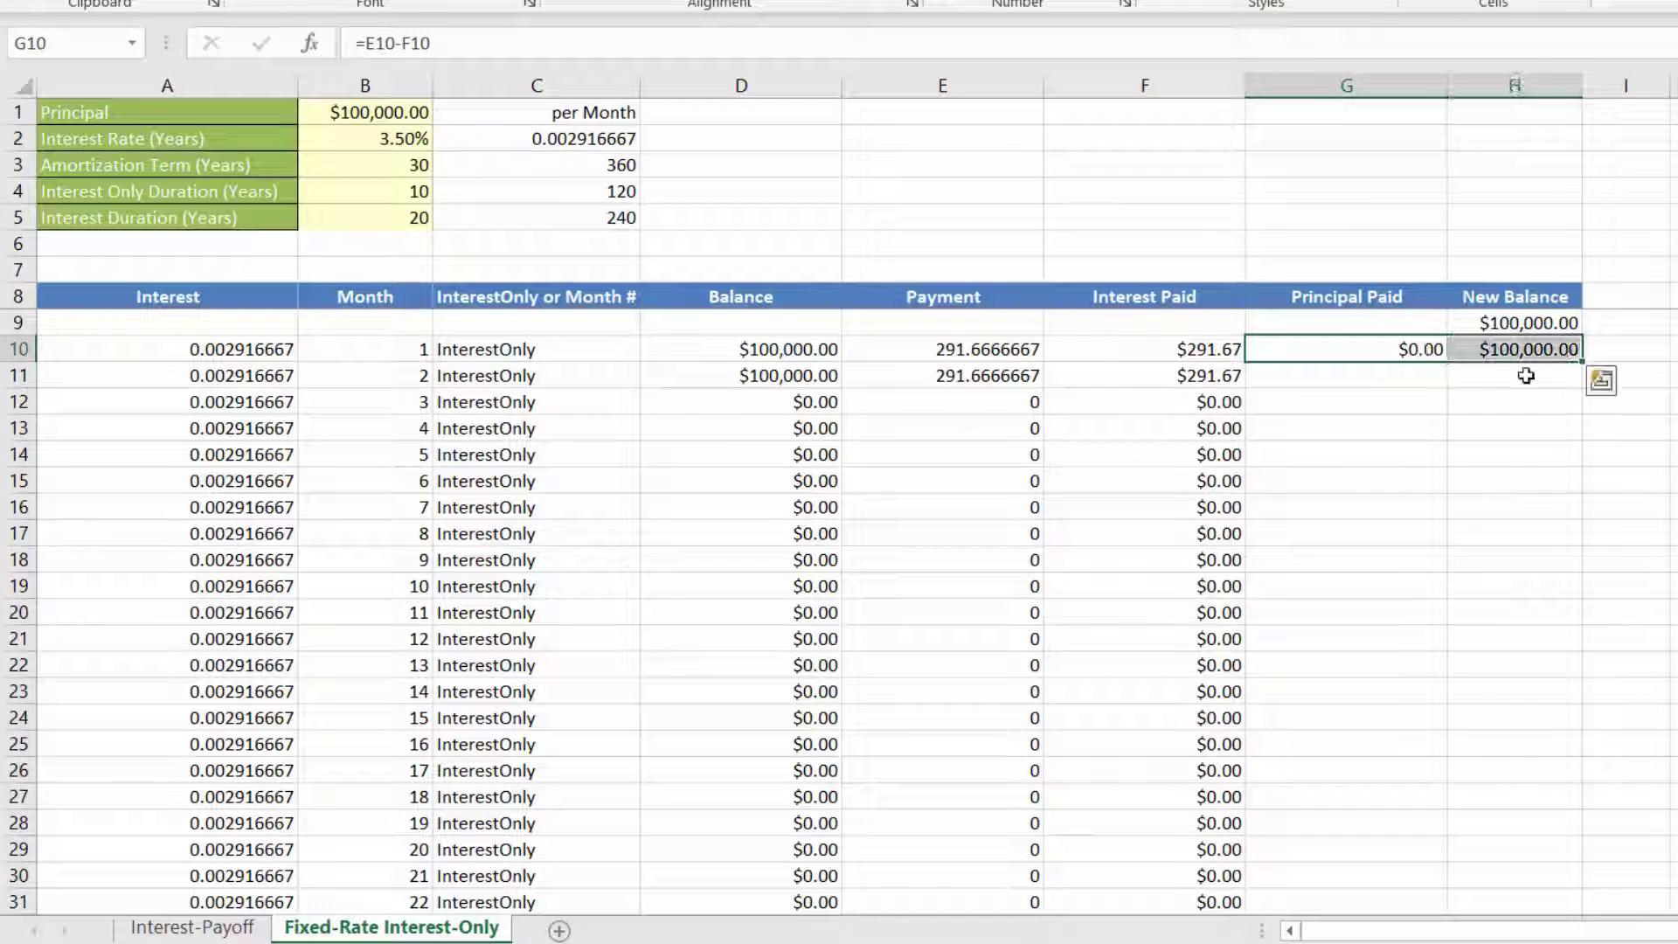
{"action": "double_click", "coordinate": [1584, 363]}
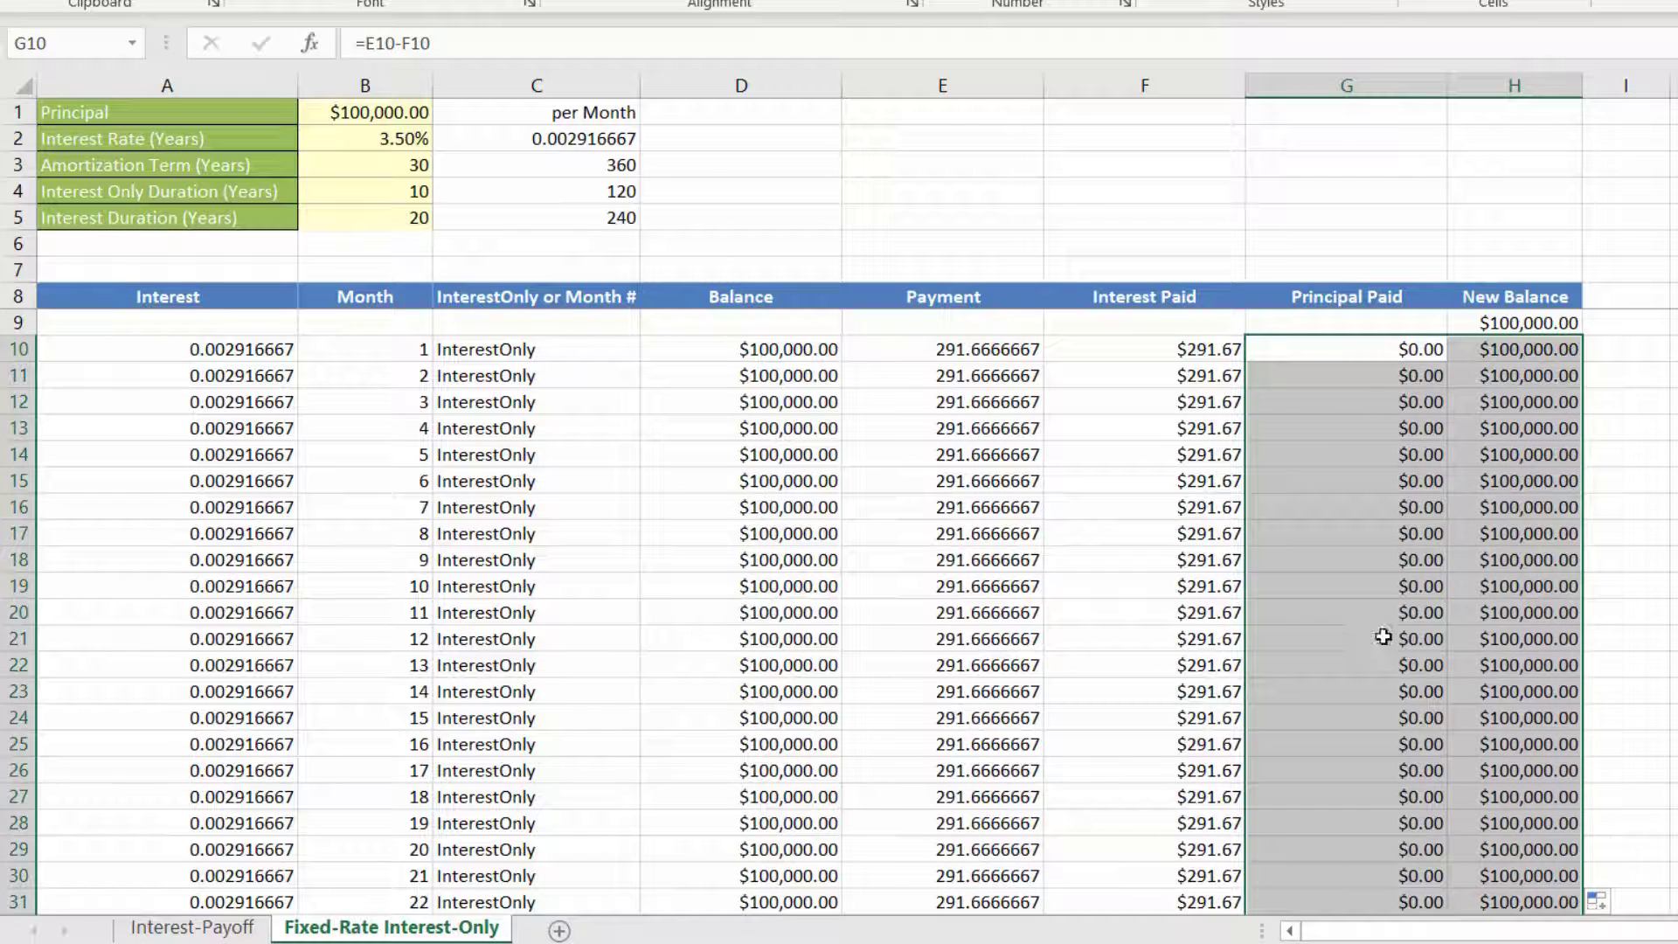
Step: Copy the currency format from D10 to E10 with Format Painter and fill it down the Payment column
{"action": "left_click", "coordinate": [928, 349]}
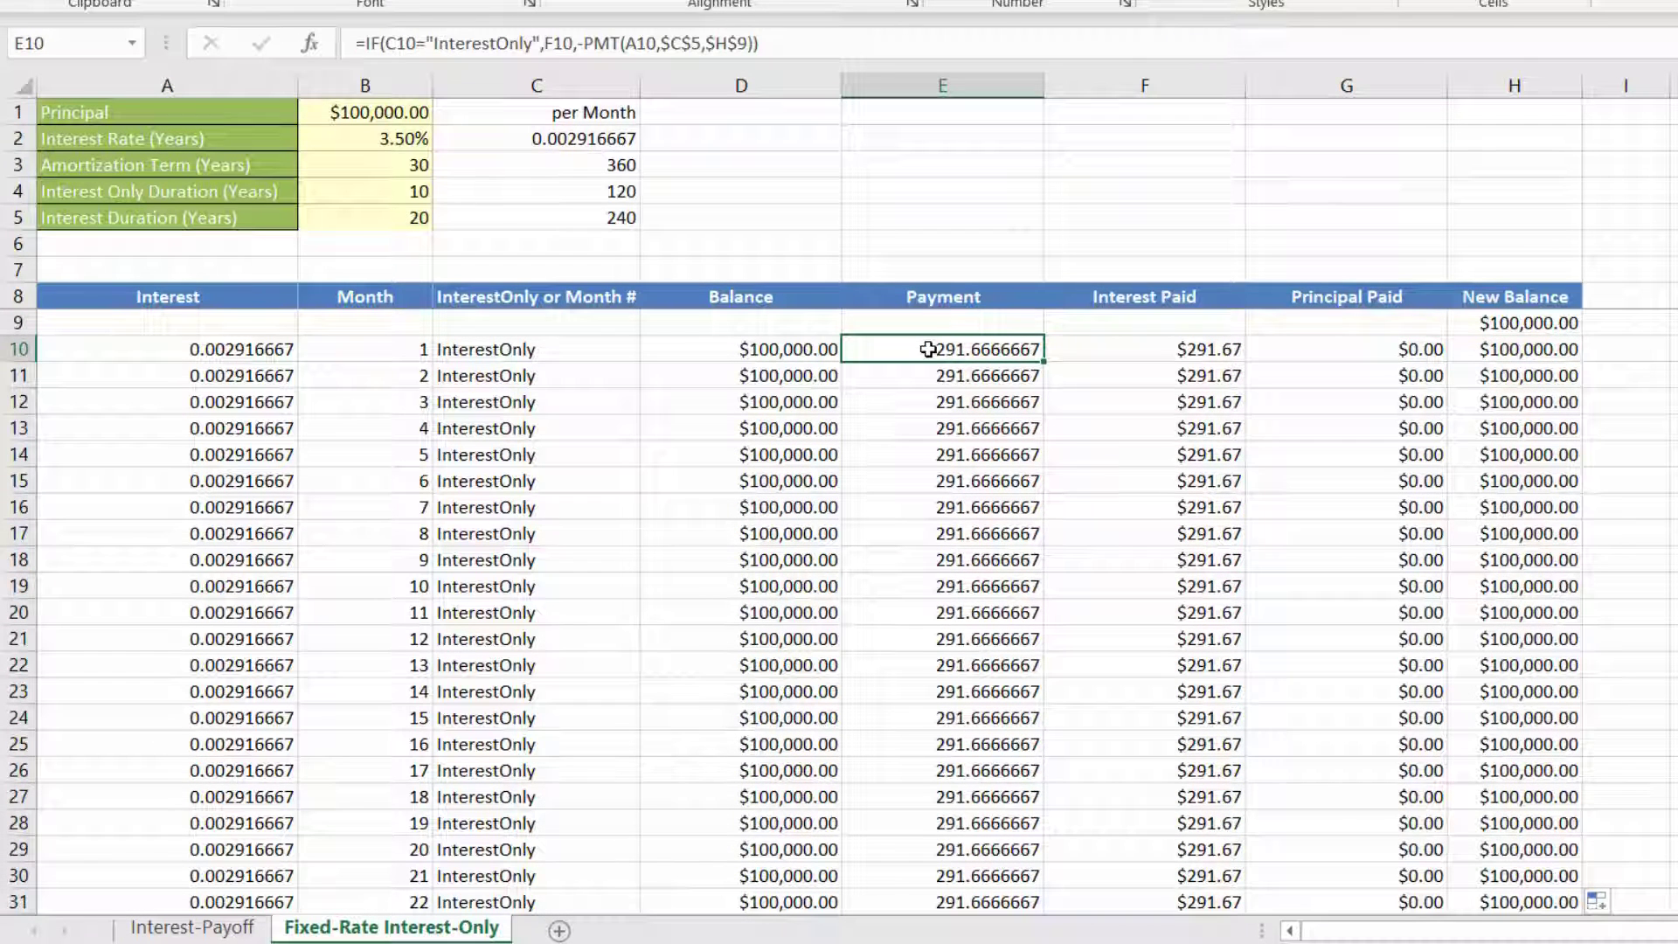
{"action": "left_click", "coordinate": [798, 349]}
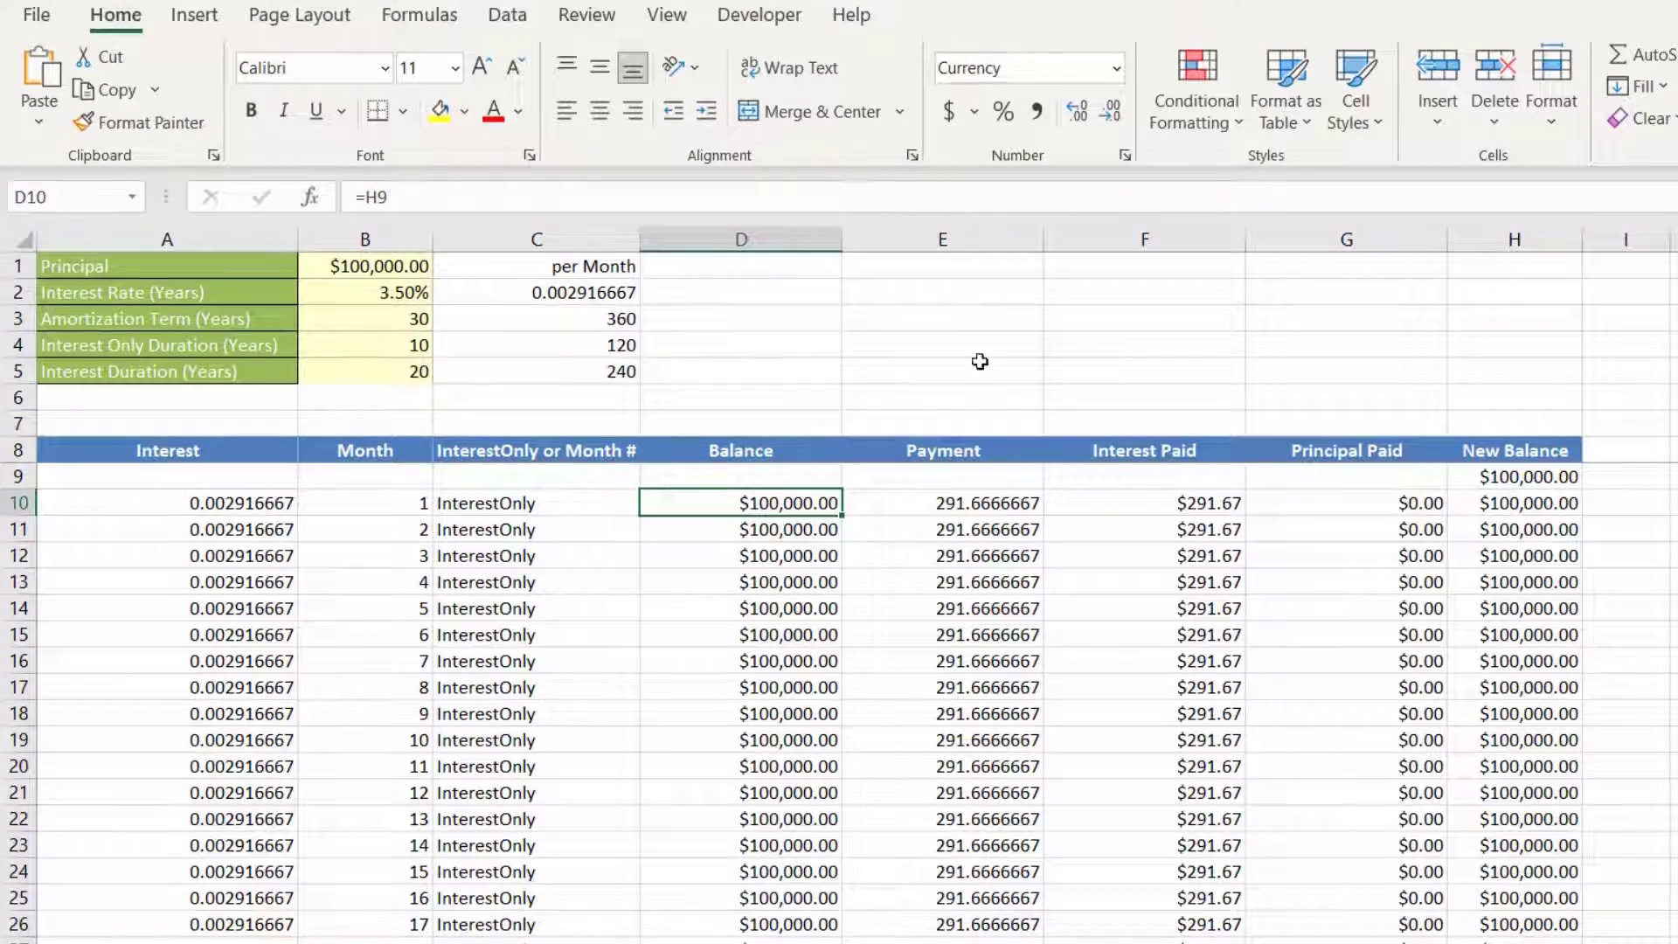
{"action": "left_click", "coordinate": [927, 505]}
{"action": "left_click", "coordinate": [807, 507]}
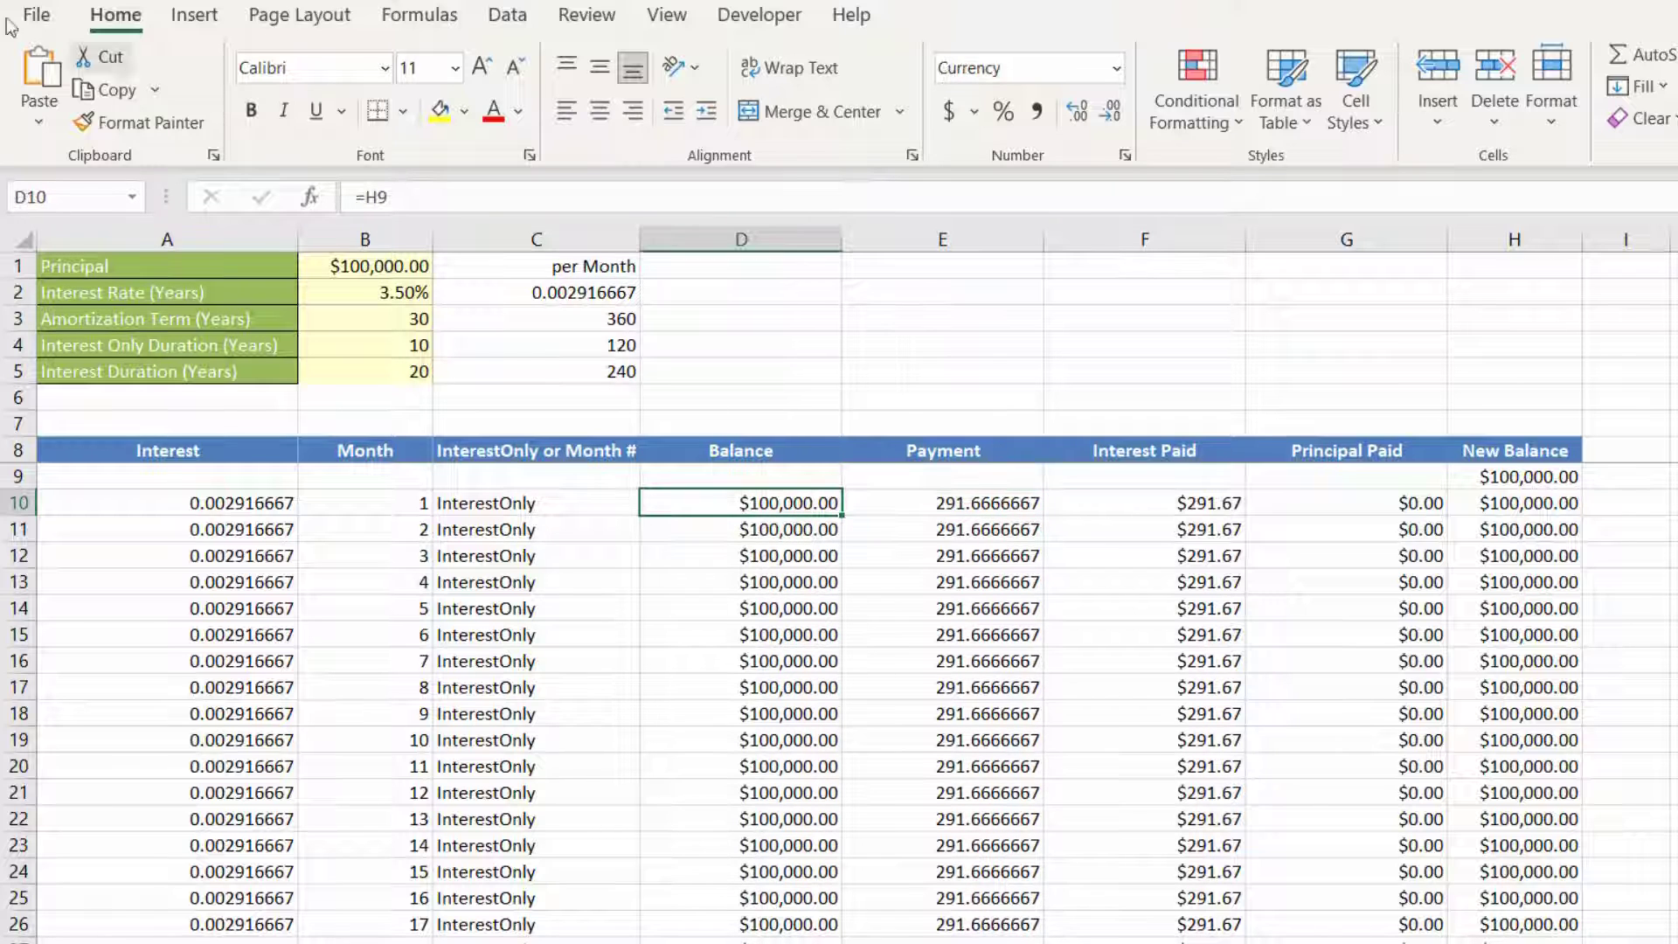
{"action": "left_click", "coordinate": [144, 129]}
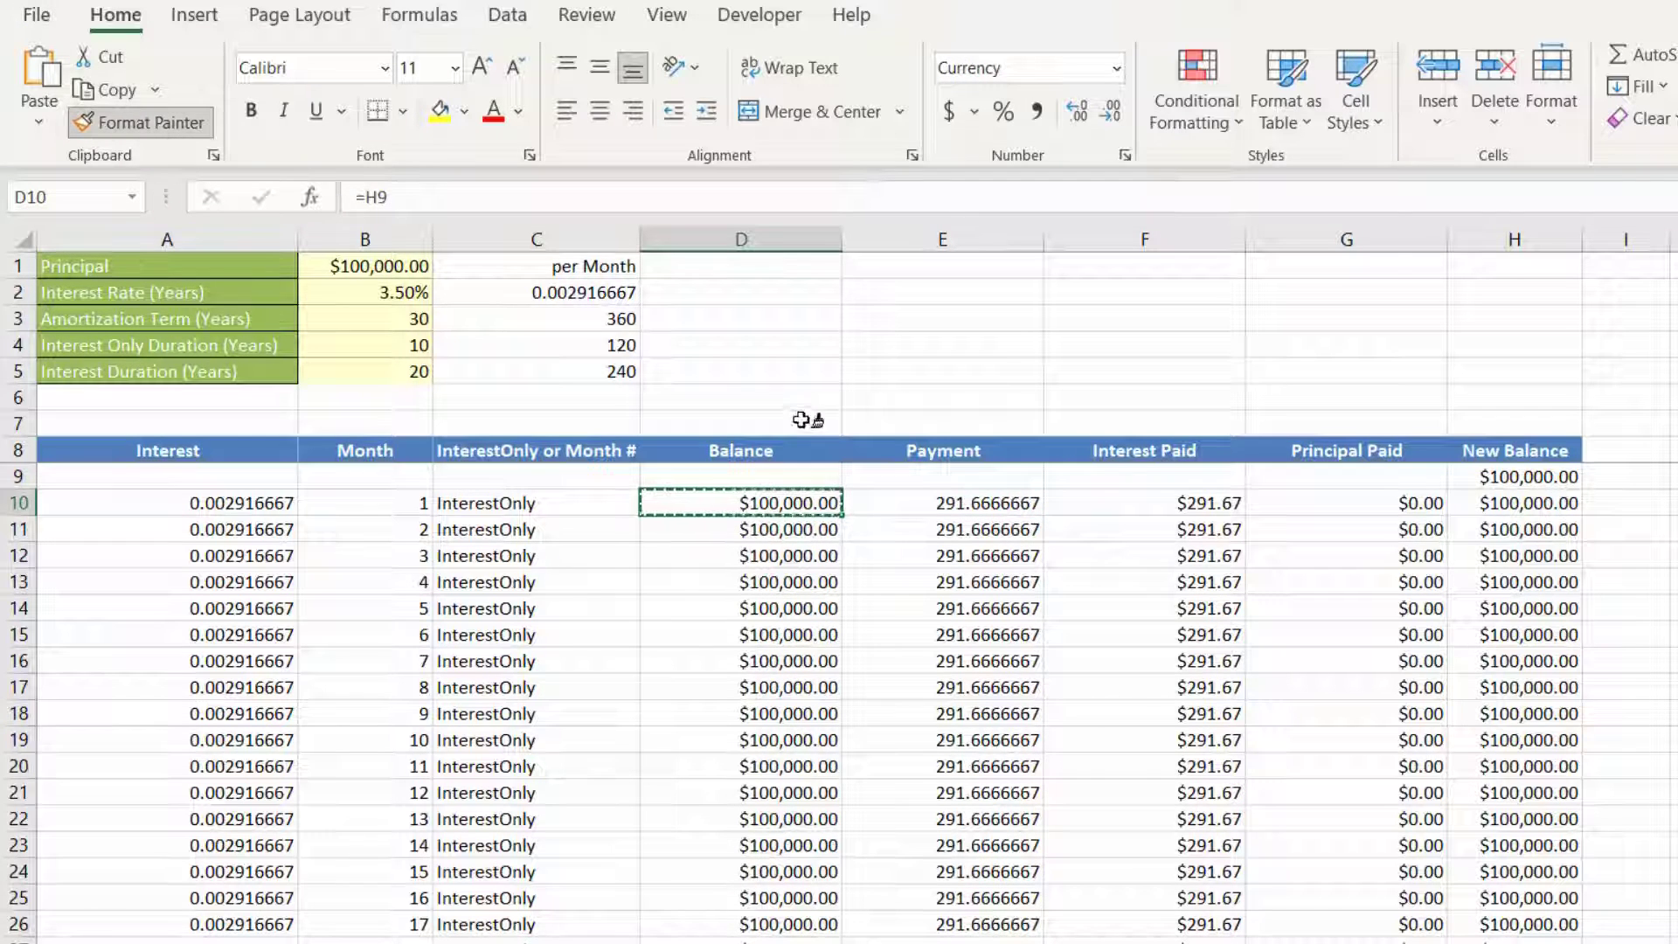
{"action": "left_click", "coordinate": [962, 505]}
{"action": "double_click", "coordinate": [1047, 521]}
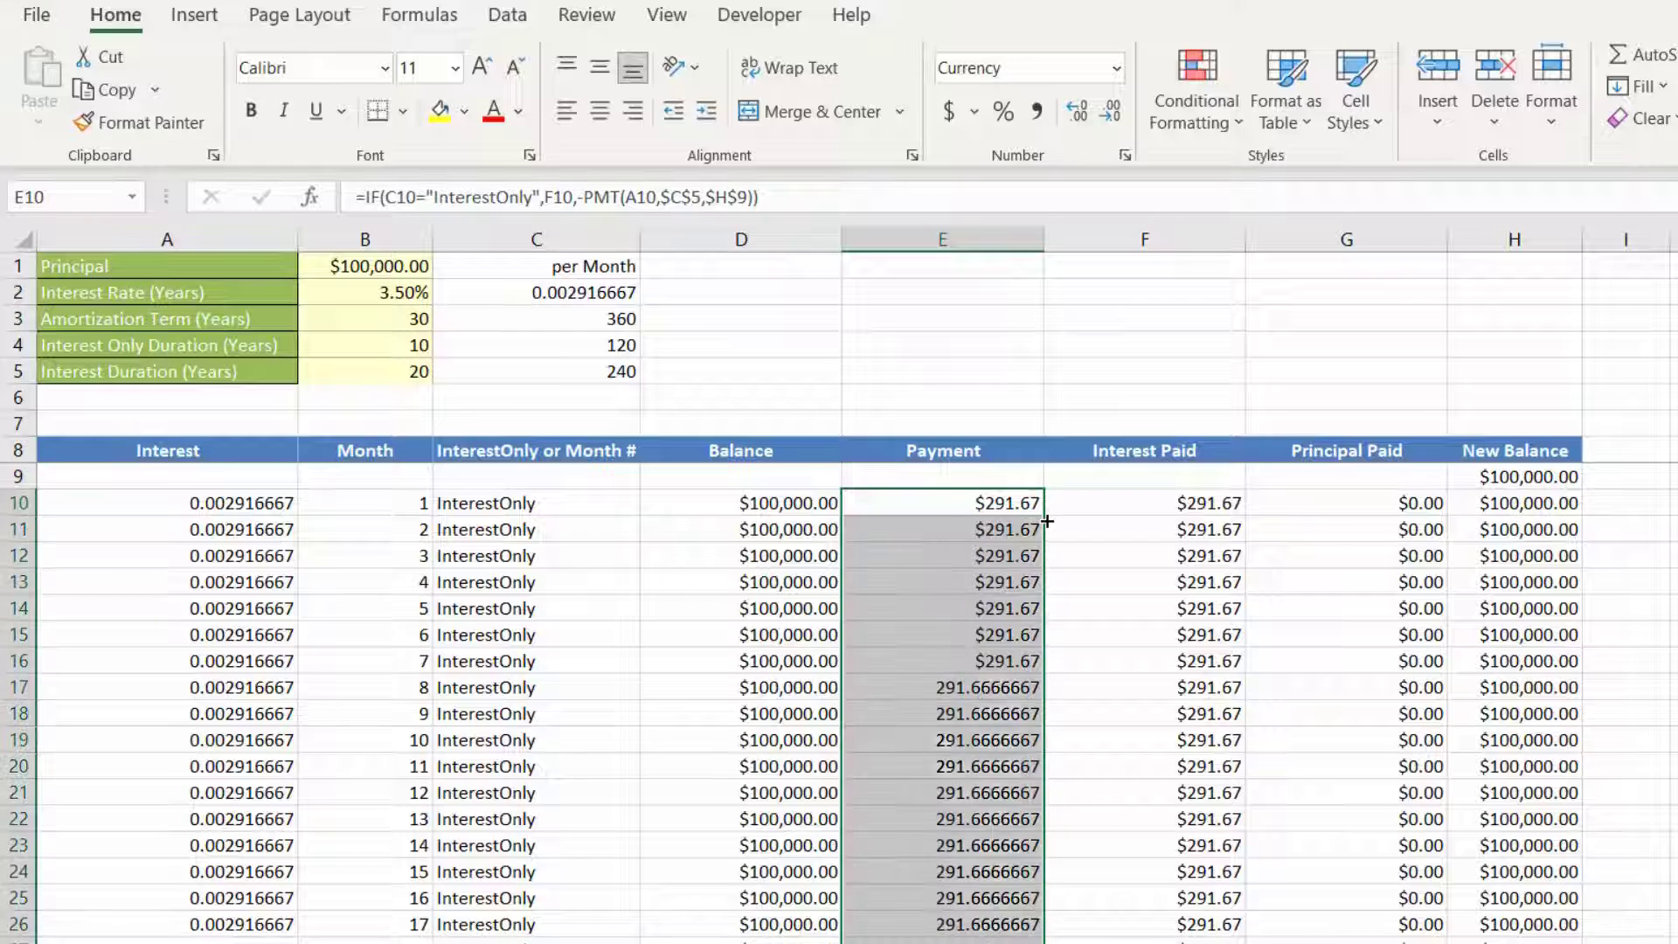
Step: Inspect the unrounded payment in E10 by showing two extra decimal places and restoring the two-decimal display
{"action": "left_click", "coordinate": [955, 500]}
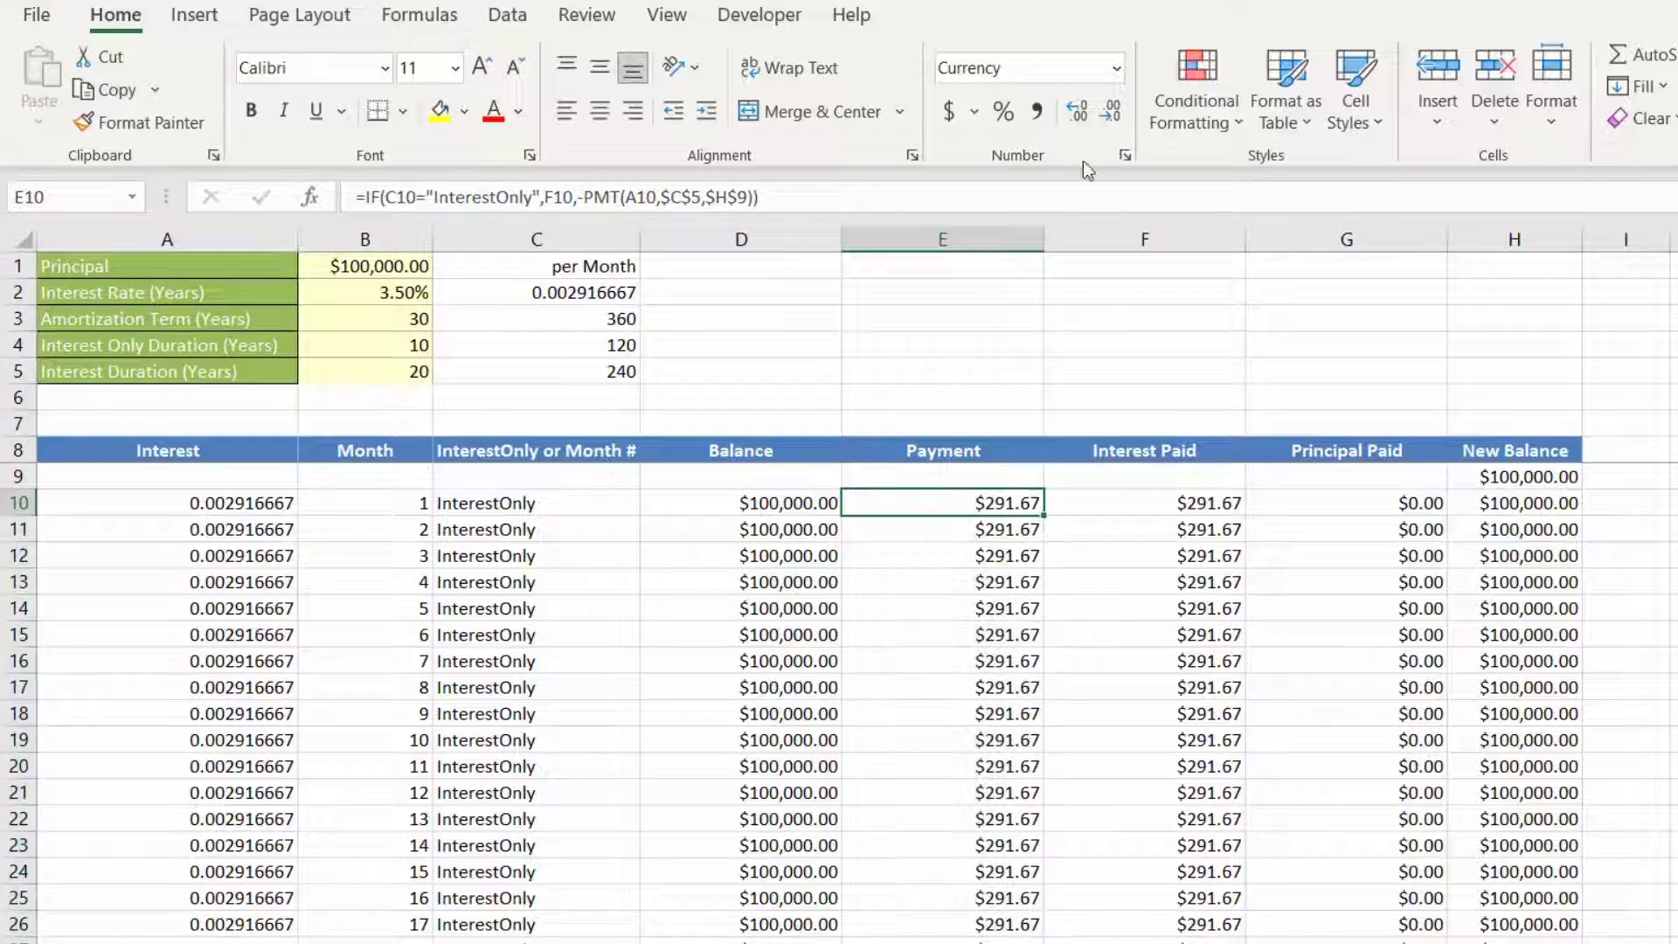
{"action": "left_click", "coordinate": [1079, 113]}
{"action": "left_click", "coordinate": [1080, 114]}
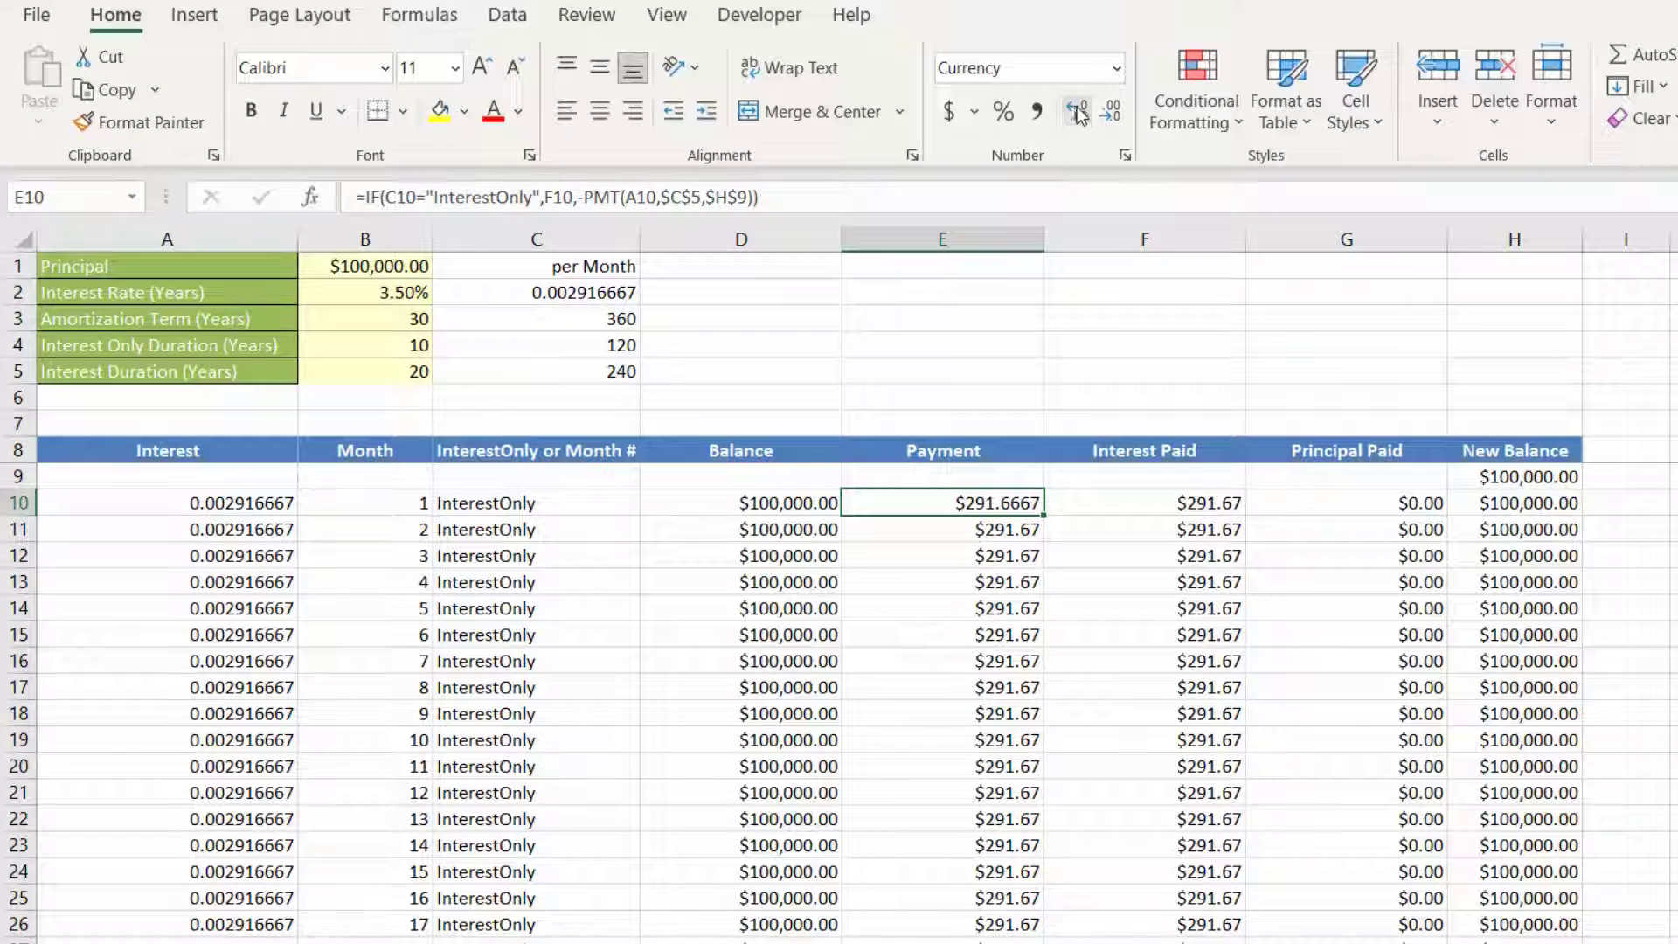
{"action": "left_click", "coordinate": [1111, 111]}
{"action": "left_click", "coordinate": [1111, 111]}
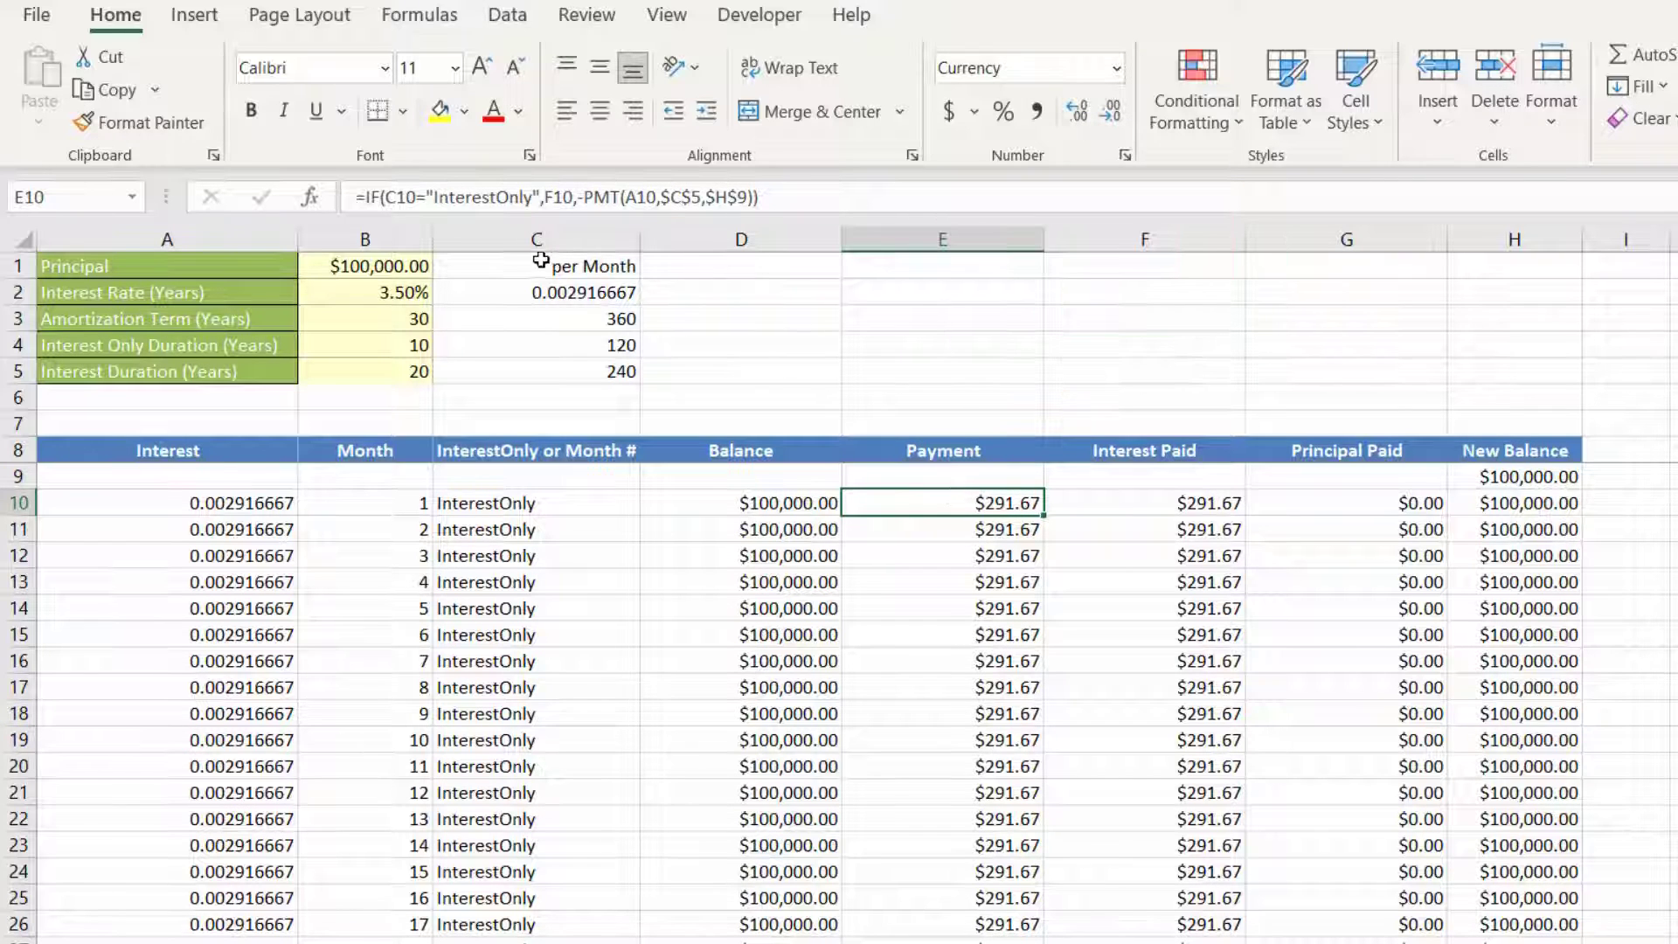
Step: Wrap the IF formula in E10 in ROUND with 2 digits and fill it down the Payment column
{"action": "left_click", "coordinate": [373, 198]}
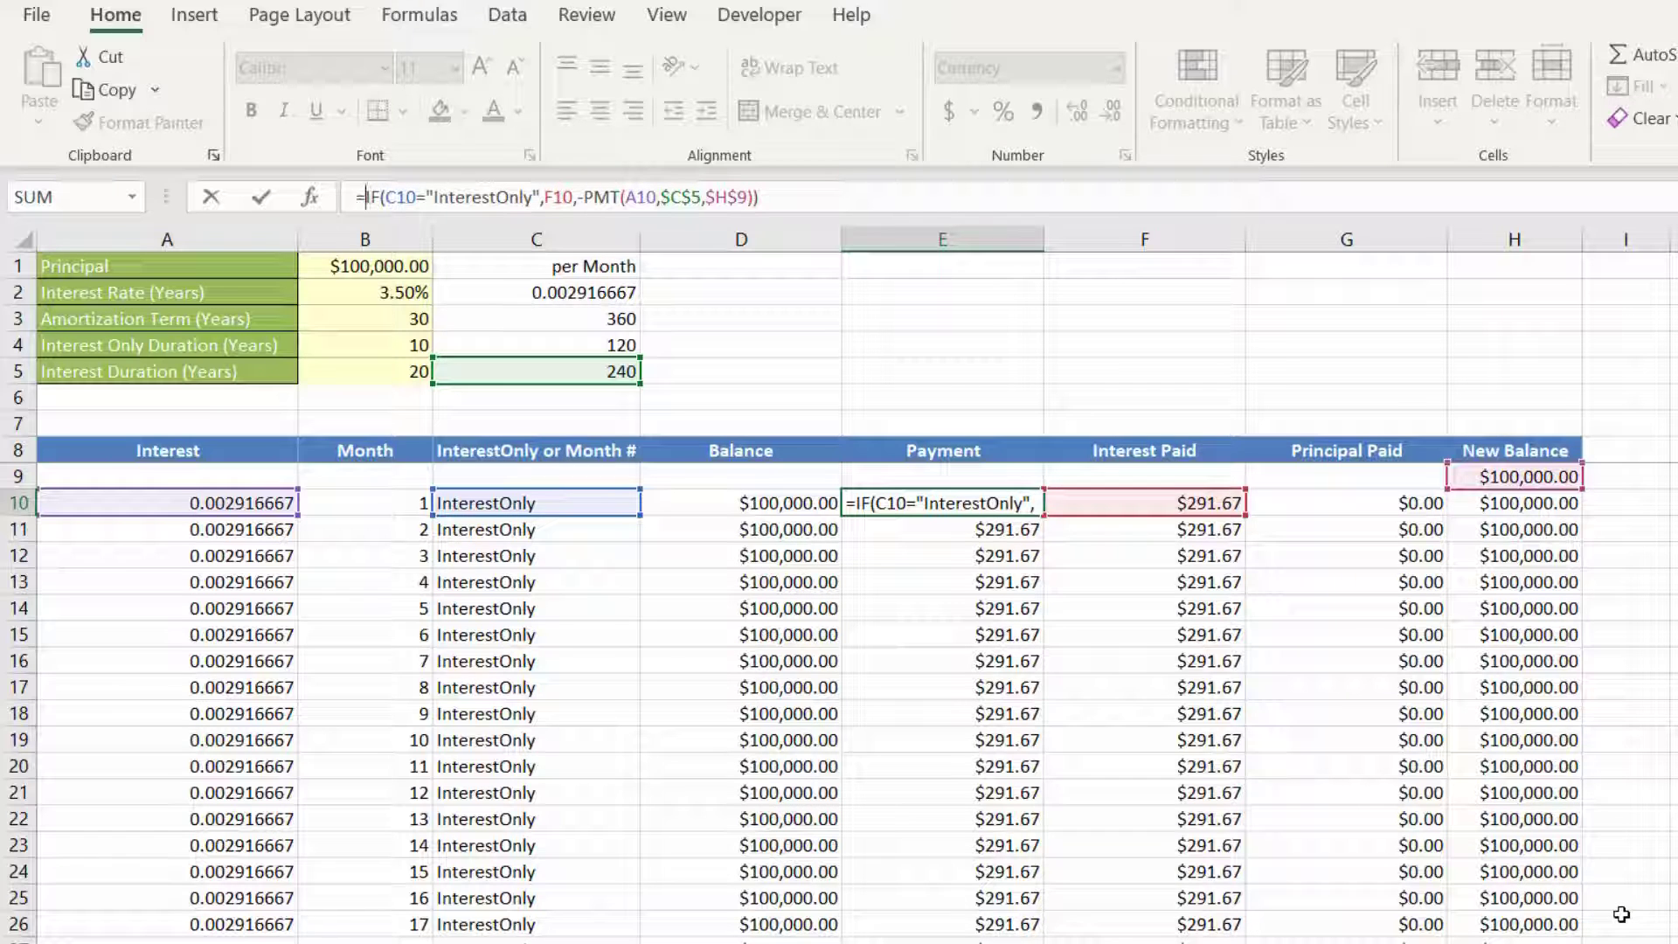
{"action": "type", "text": "round"}
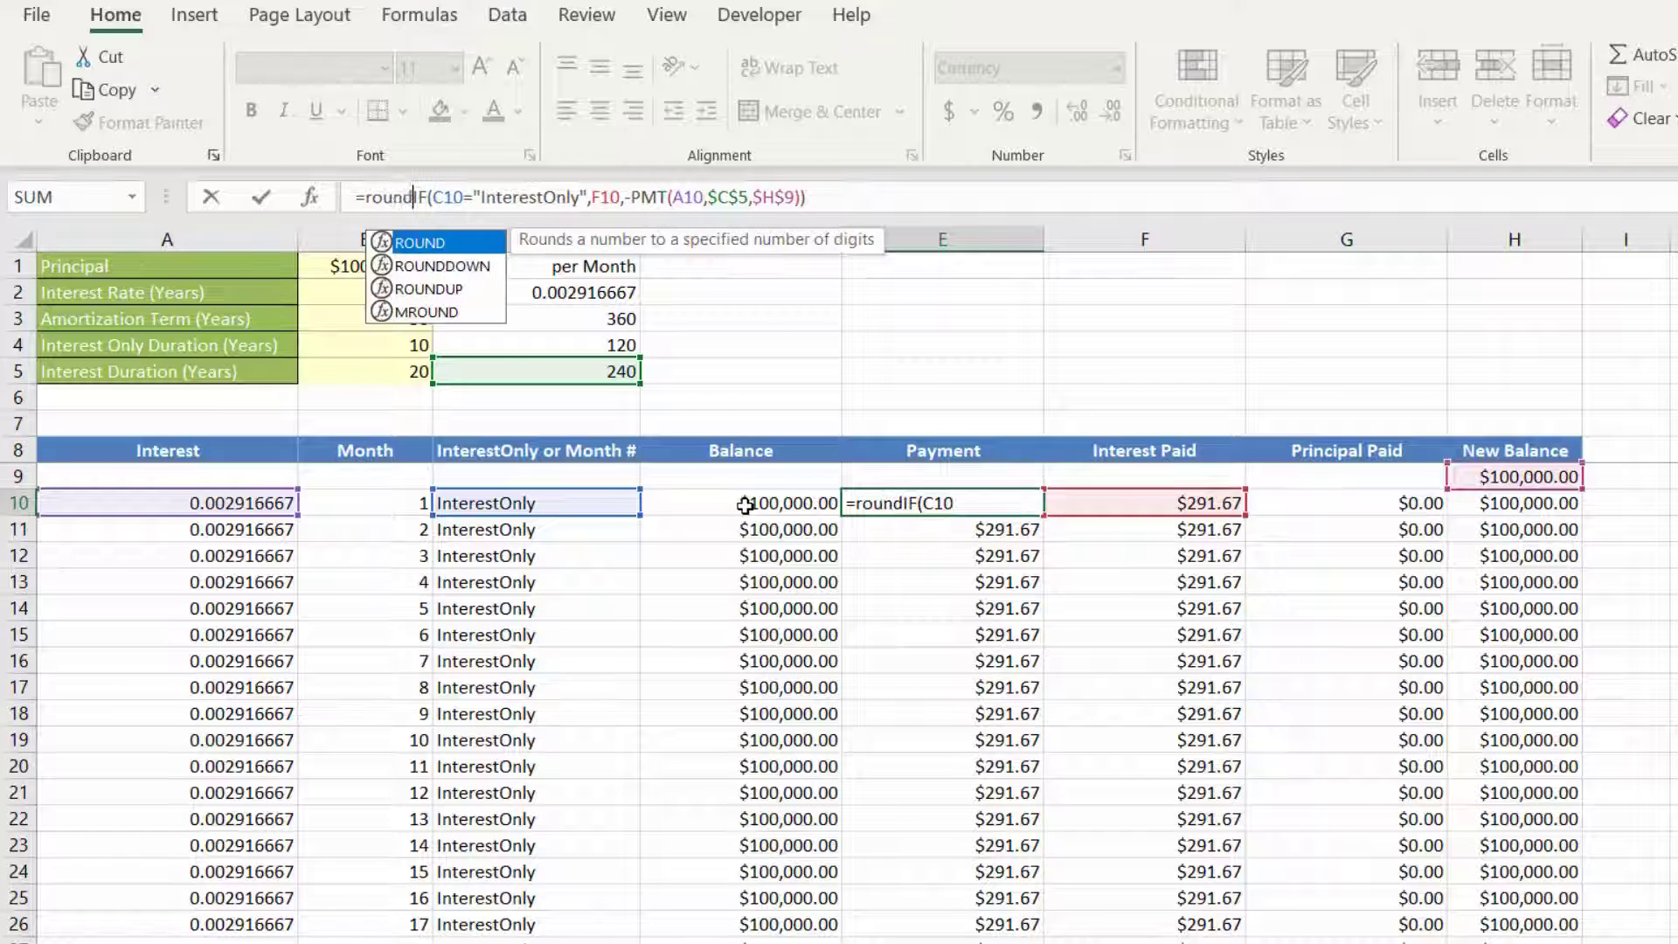
{"action": "type", "text": "("}
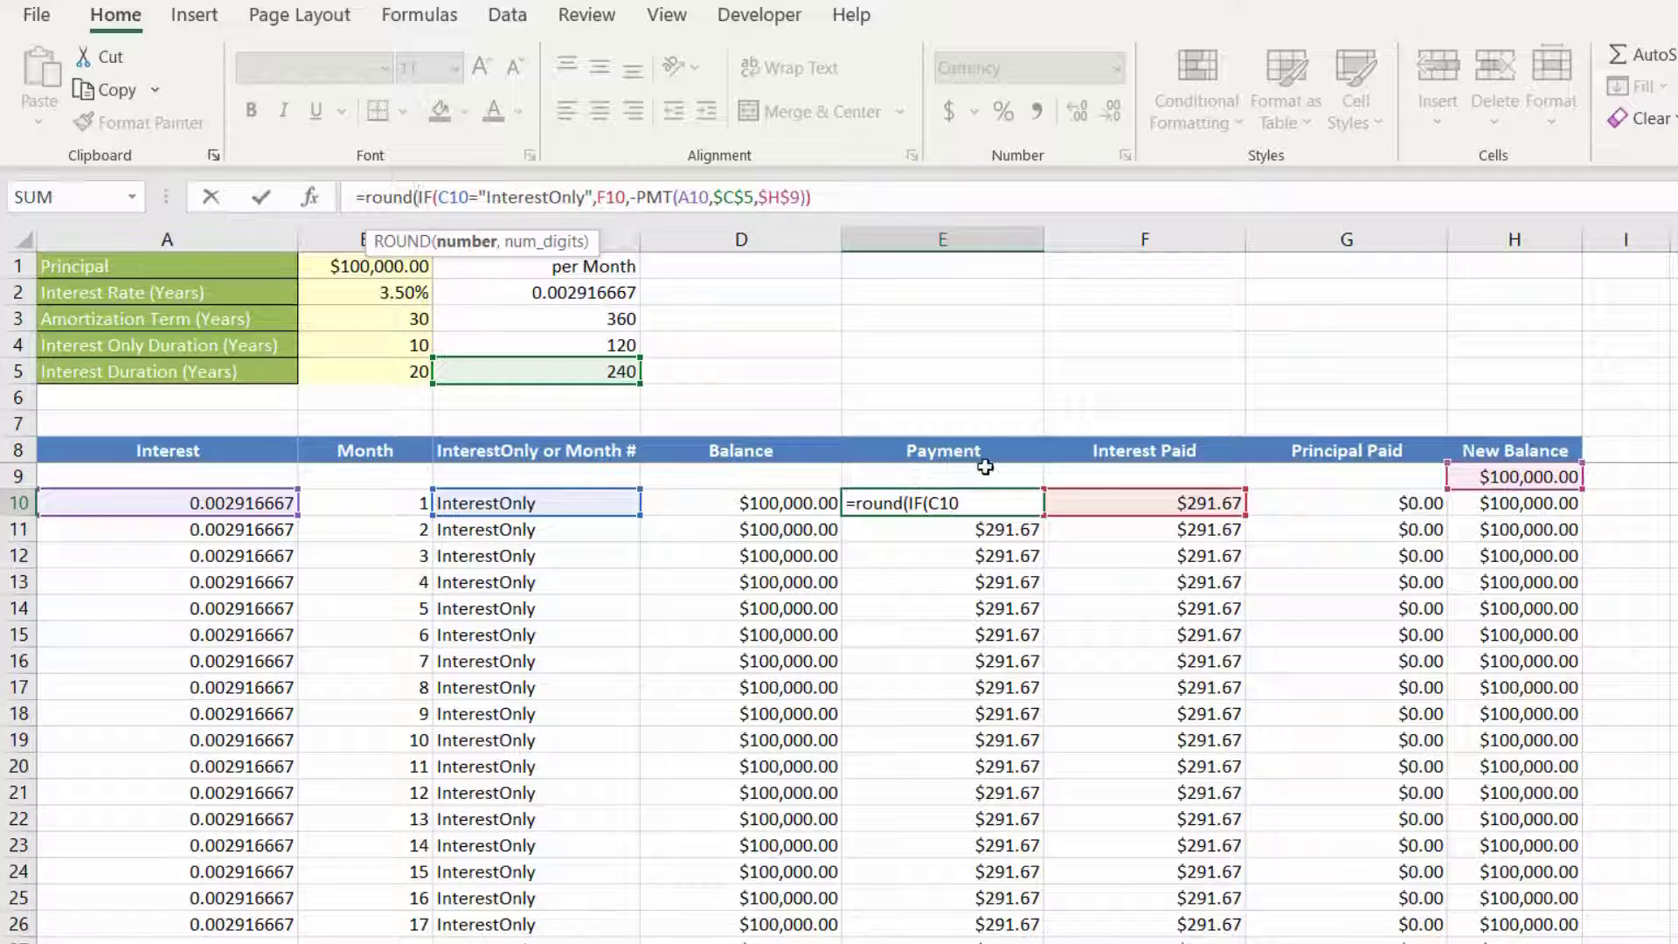
{"action": "left_click", "coordinate": [821, 184]}
{"action": "type", "text": ",2)"}
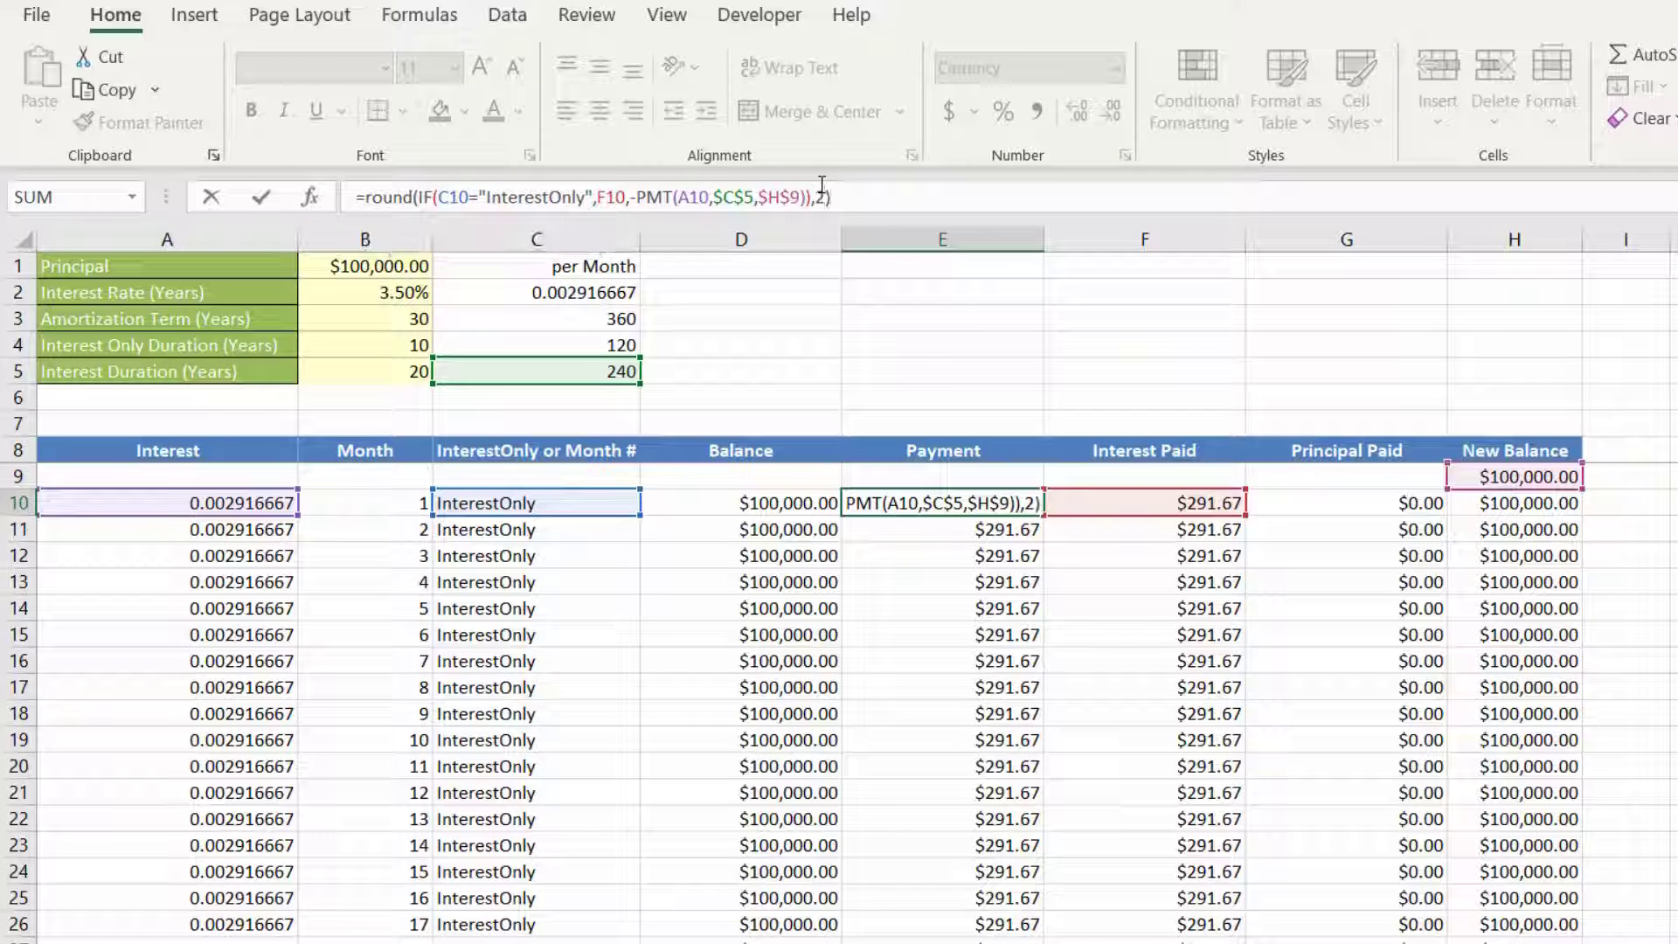
{"action": "key", "text": "ctrl+Return"}
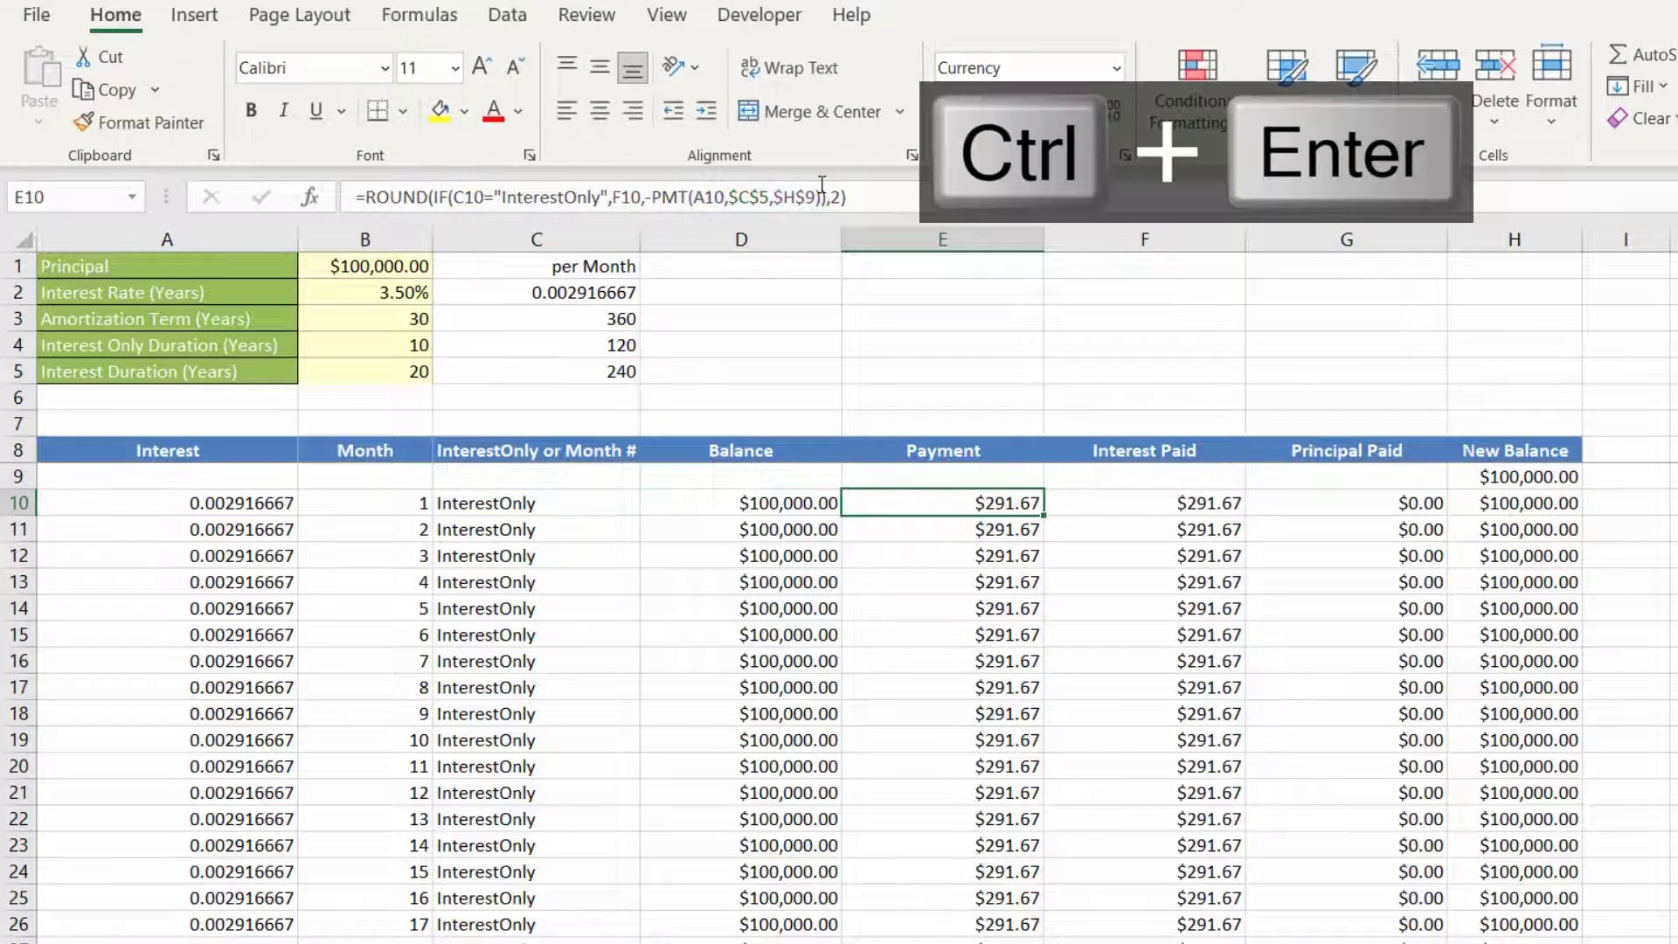
{"action": "double_click", "coordinate": [1046, 518]}
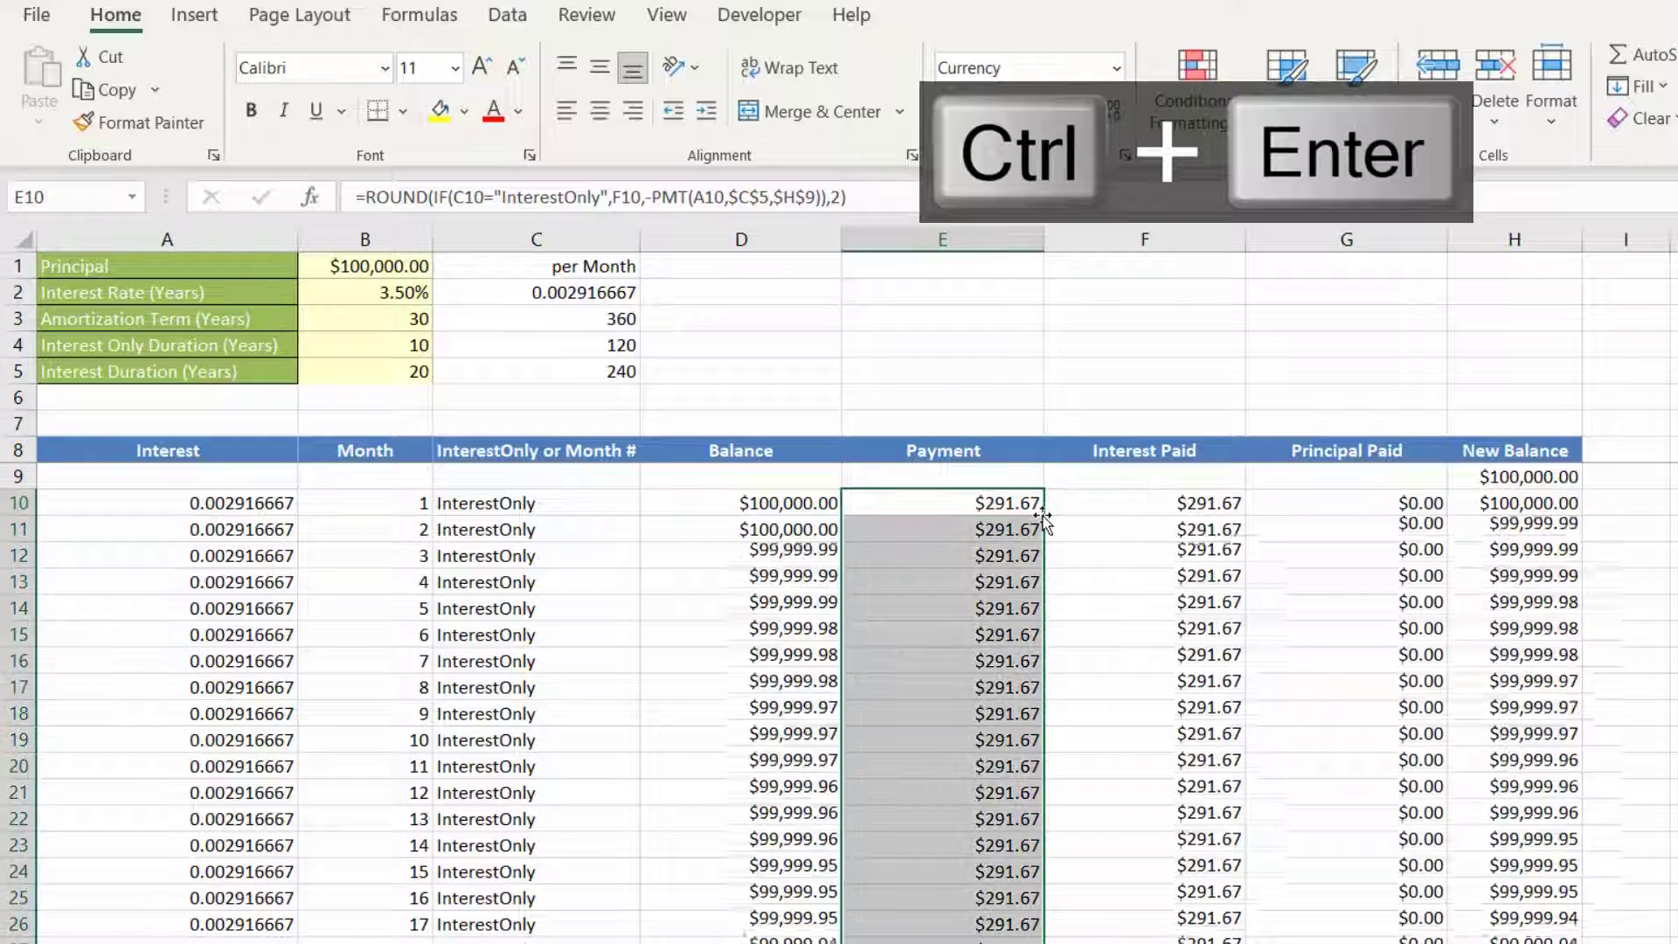
Step: Check the rounding of the Payment column and of F10 by showing extra decimals and restoring the two-decimal display
{"action": "left_click", "coordinate": [1080, 111]}
{"action": "left_click", "coordinate": [1080, 111]}
{"action": "left_click", "coordinate": [1116, 121]}
{"action": "left_click", "coordinate": [1118, 121]}
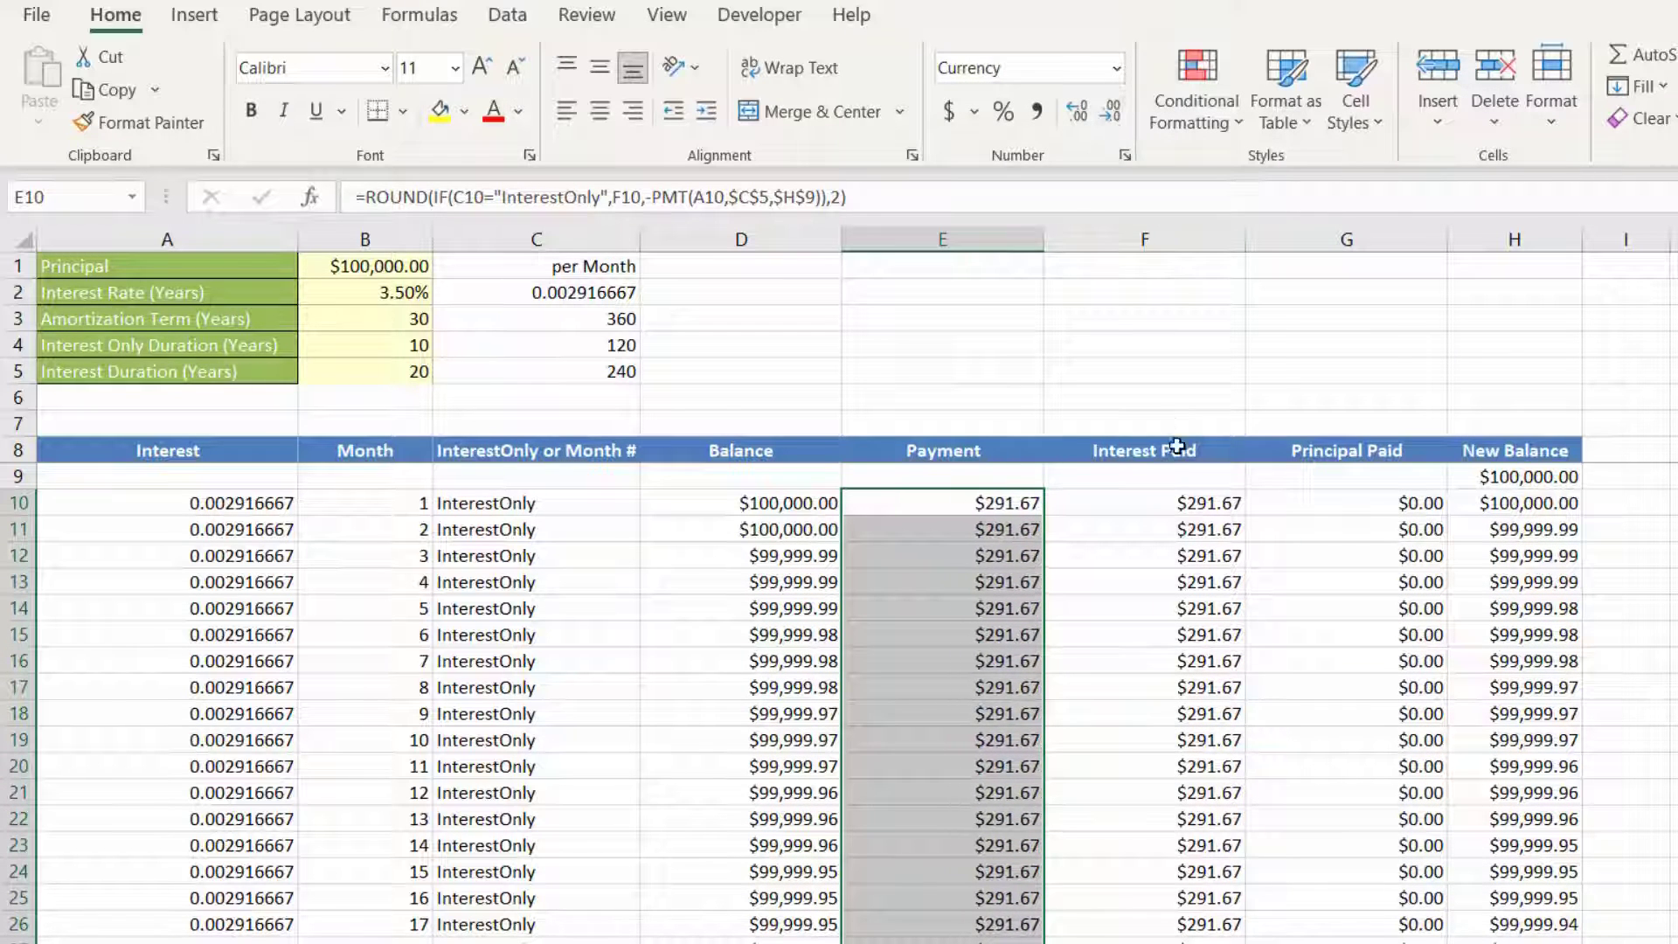
{"action": "left_click", "coordinate": [1156, 507]}
{"action": "left_click", "coordinate": [1080, 111]}
{"action": "left_click", "coordinate": [1109, 118]}
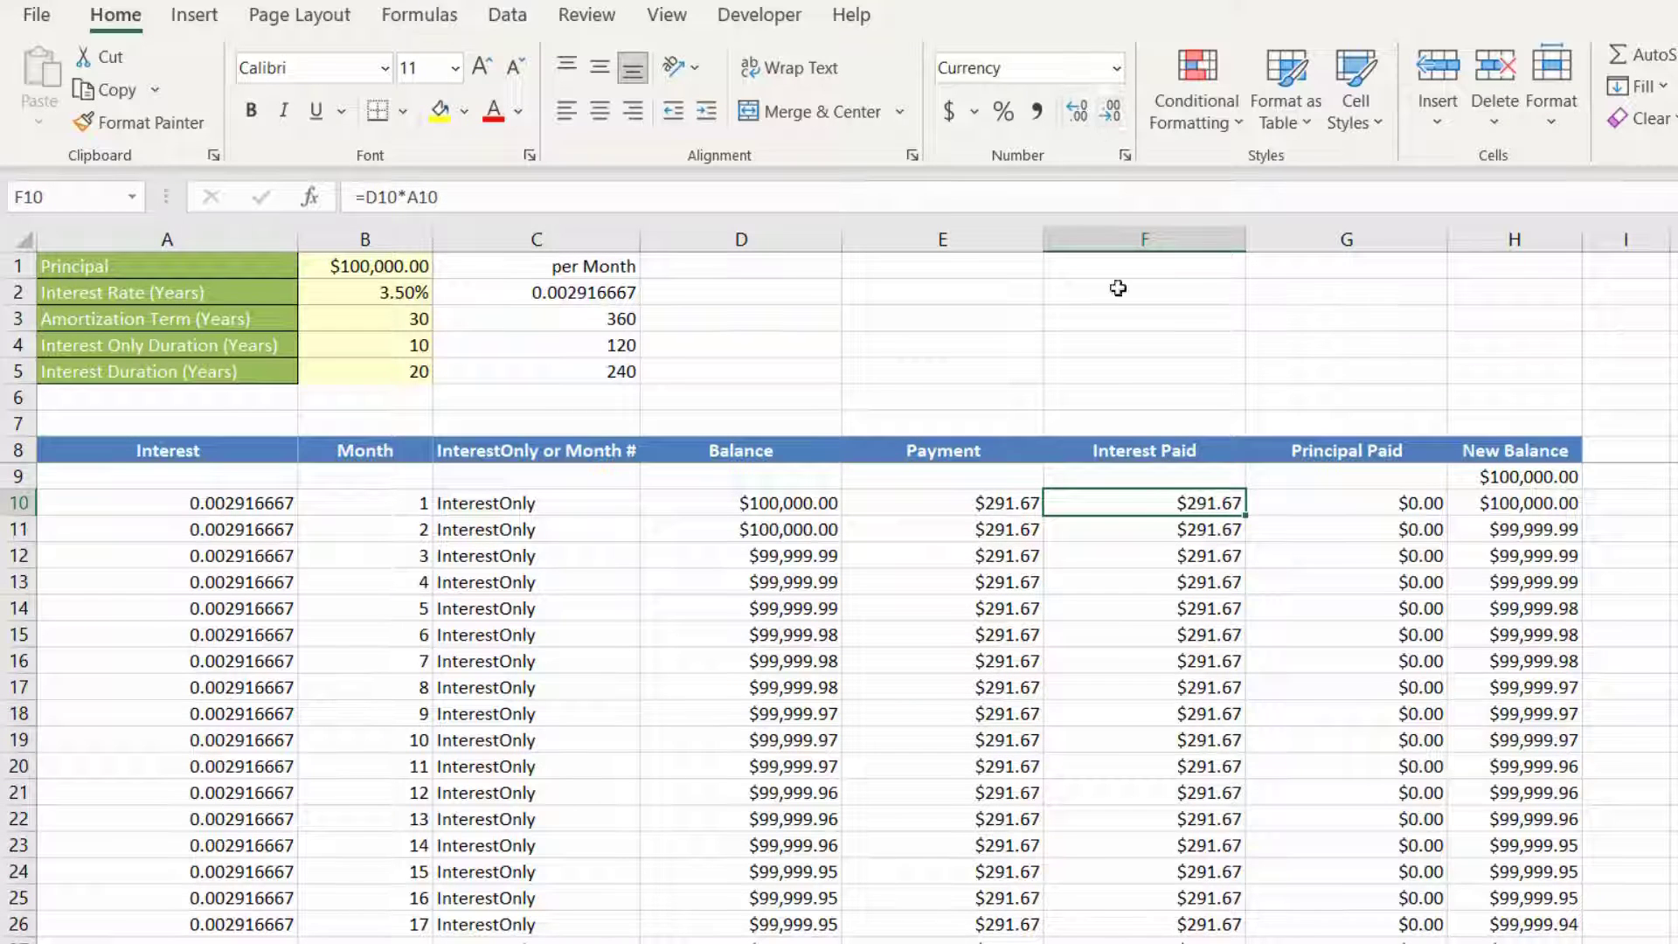
Step: Round the interest formula in F10 with =ROUND(D10*A10,2) and fill it down the Interest Paid column
{"action": "left_click", "coordinate": [366, 197]}
{"action": "type", "text": "round"}
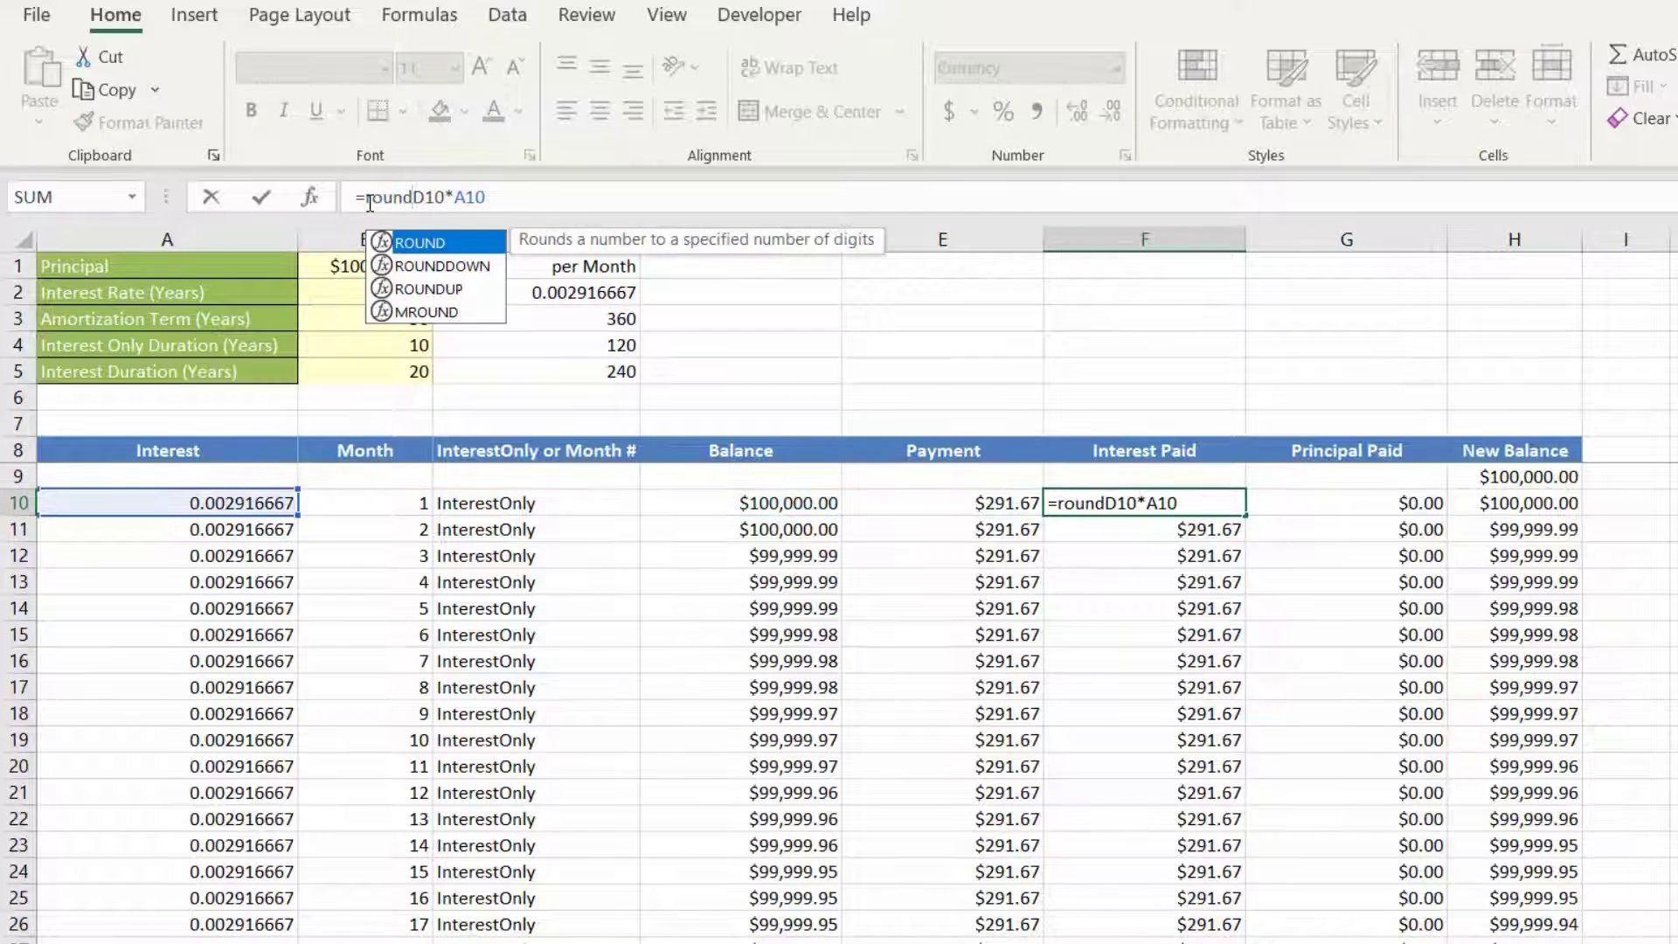
{"action": "type", "text": "("}
{"action": "left_click", "coordinate": [527, 194]}
{"action": "type", "text": ",2)"}
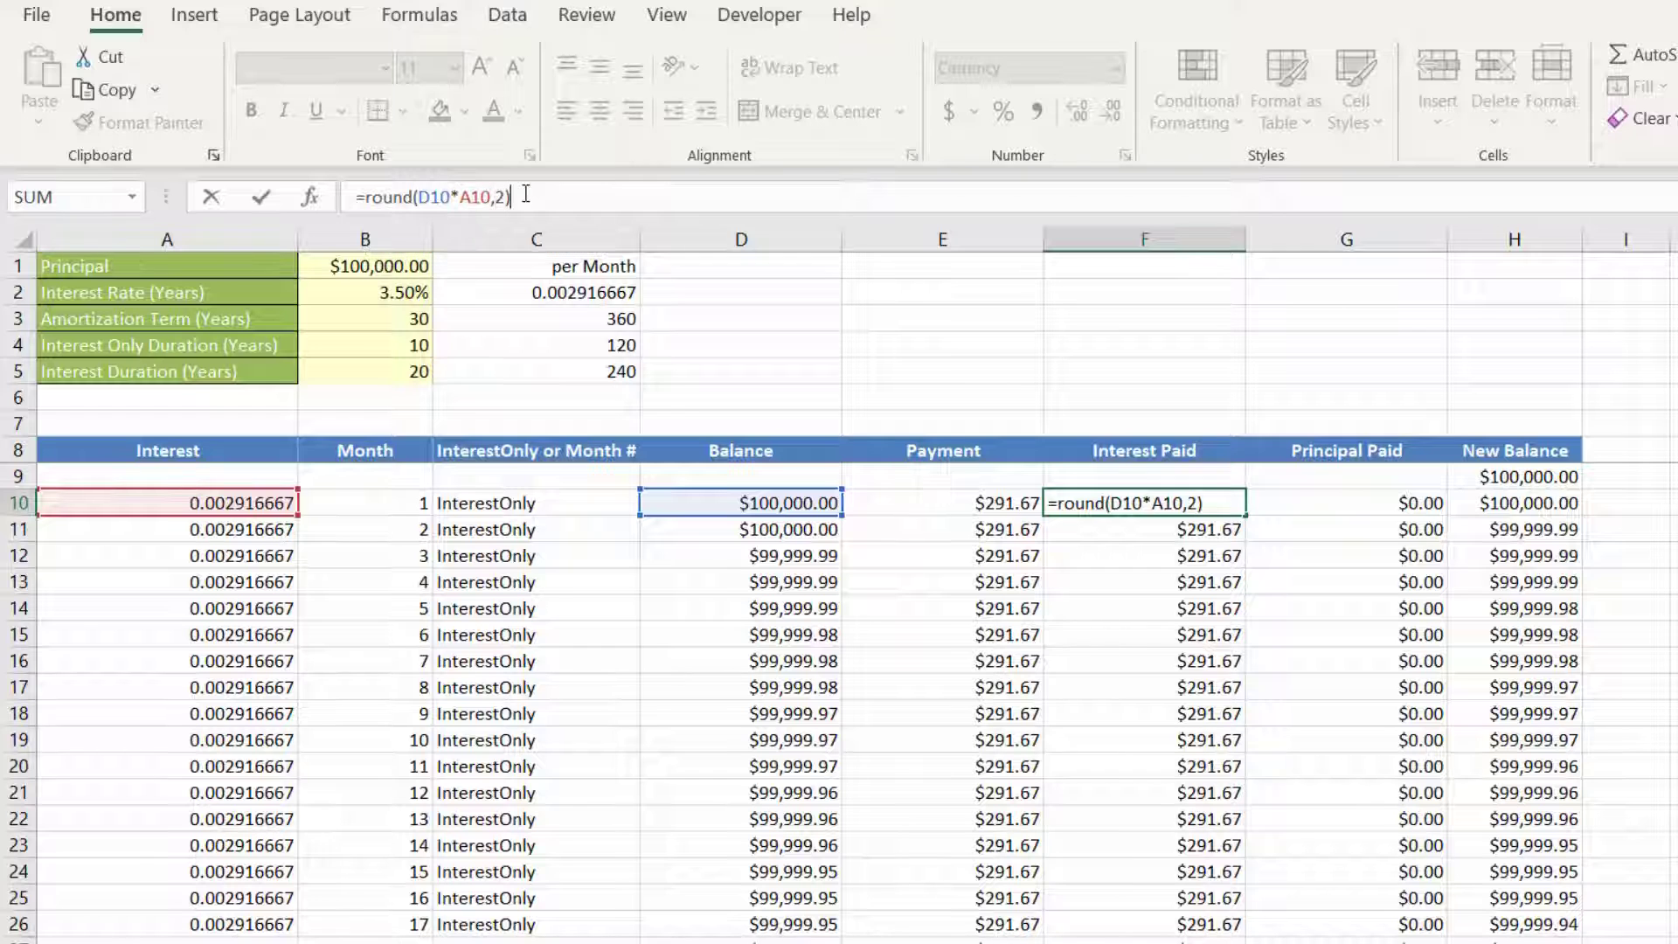
{"action": "key", "text": "ctrl+Return"}
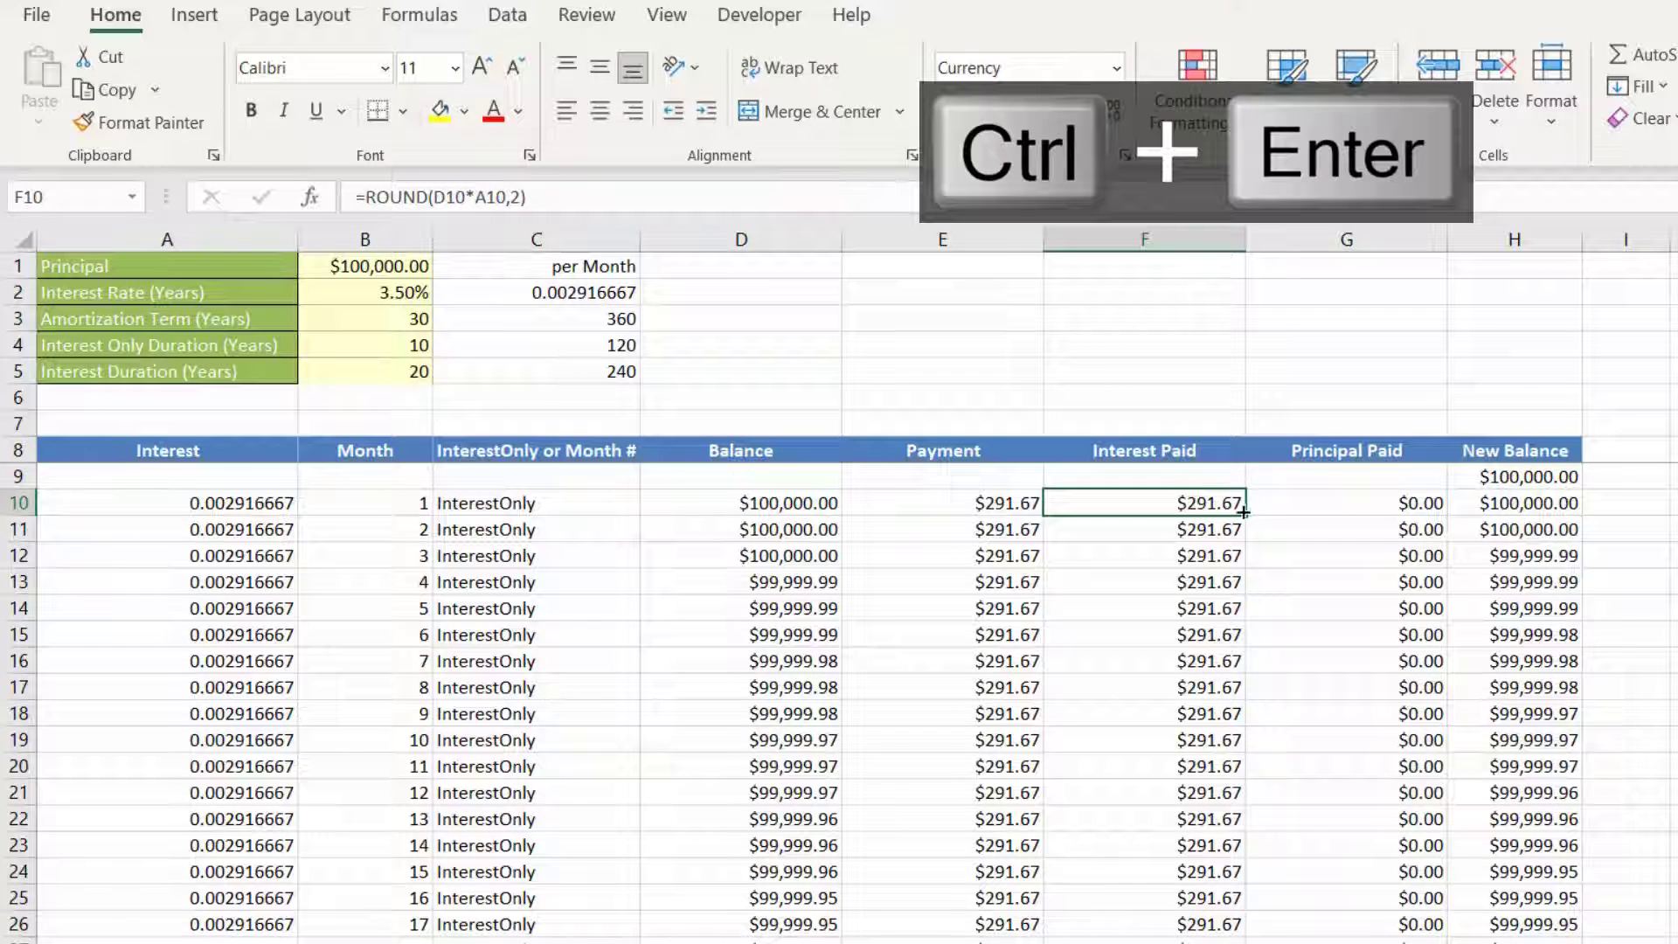
{"action": "double_click", "coordinate": [1245, 516]}
Step: Check the rounded interest in F10 by showing two extra decimal places and restoring the two-decimal display
{"action": "left_click", "coordinate": [1217, 507]}
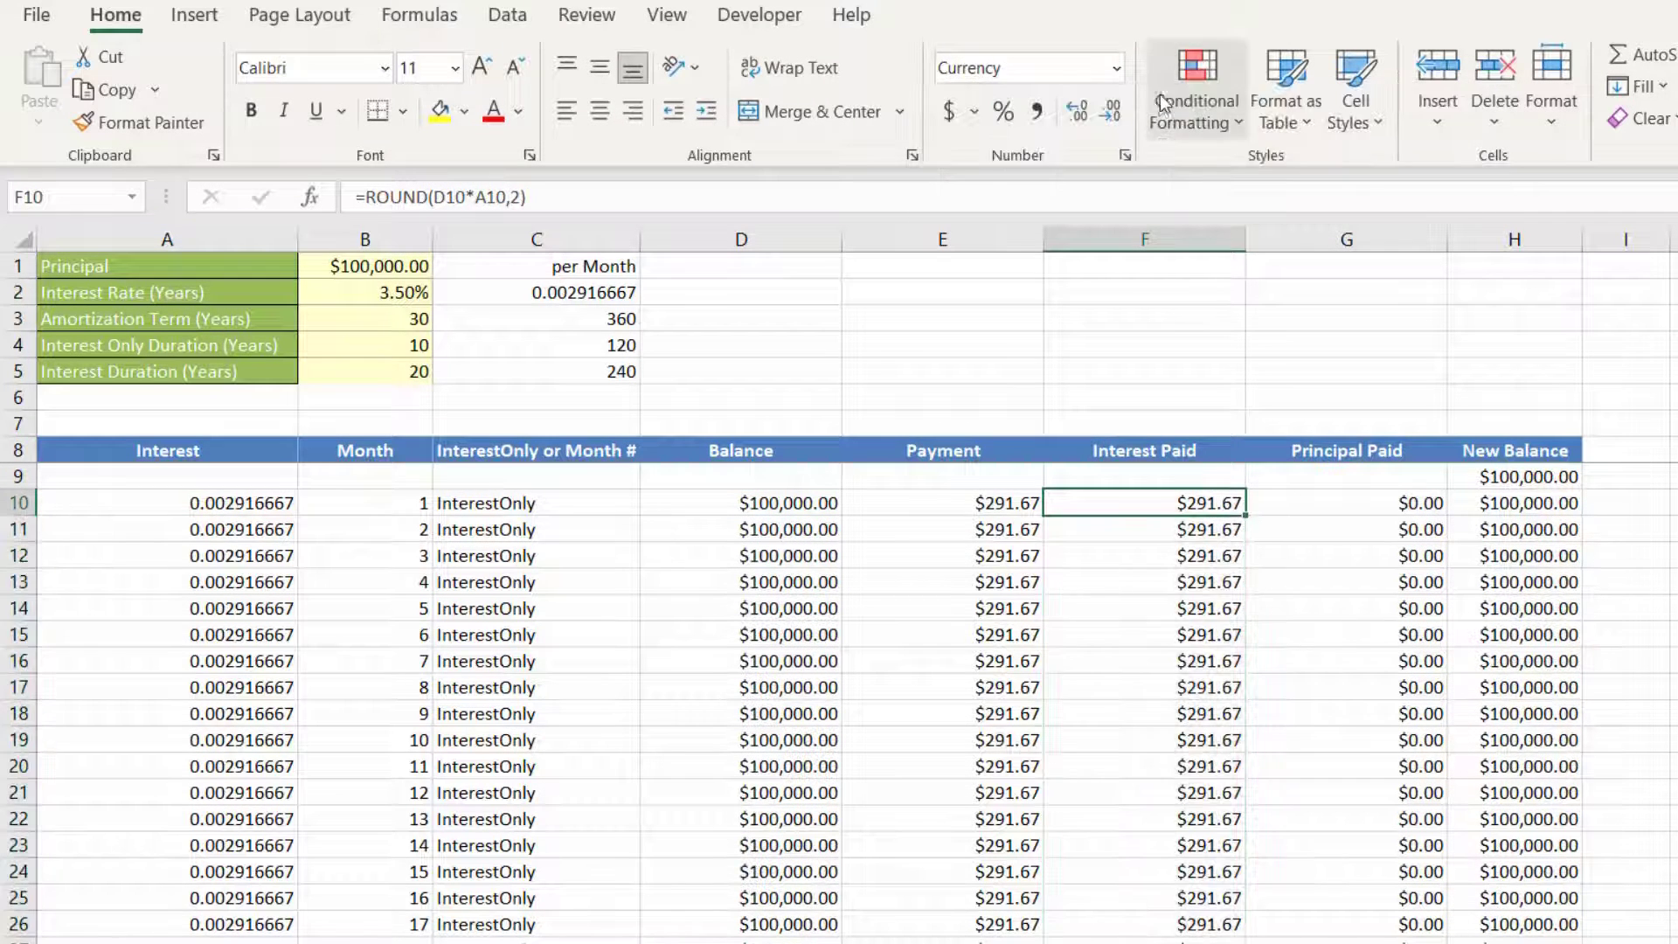
{"action": "double_click", "coordinate": [1081, 124]}
{"action": "left_click", "coordinate": [1111, 111]}
{"action": "left_click", "coordinate": [1111, 111]}
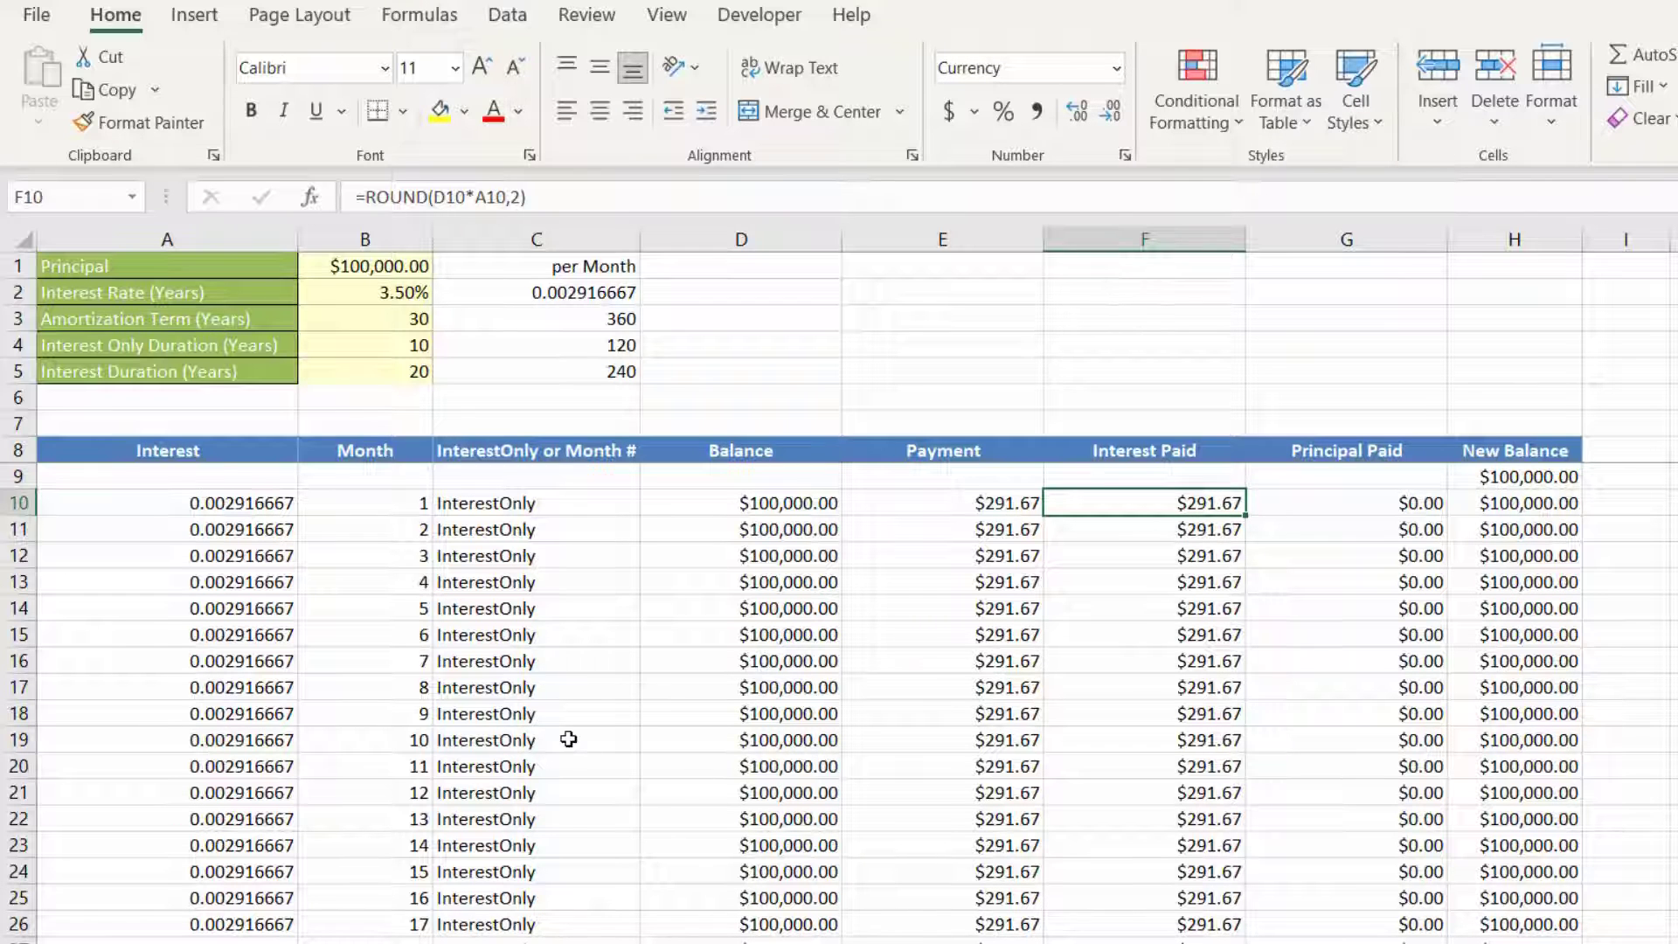
Step: Examine where the interest-only period ends at month 121, checking the month number, balance and payment formula in row 130
{"action": "scroll", "coordinate": [569, 740], "scroll_direction": "down", "scroll_amount": 20}
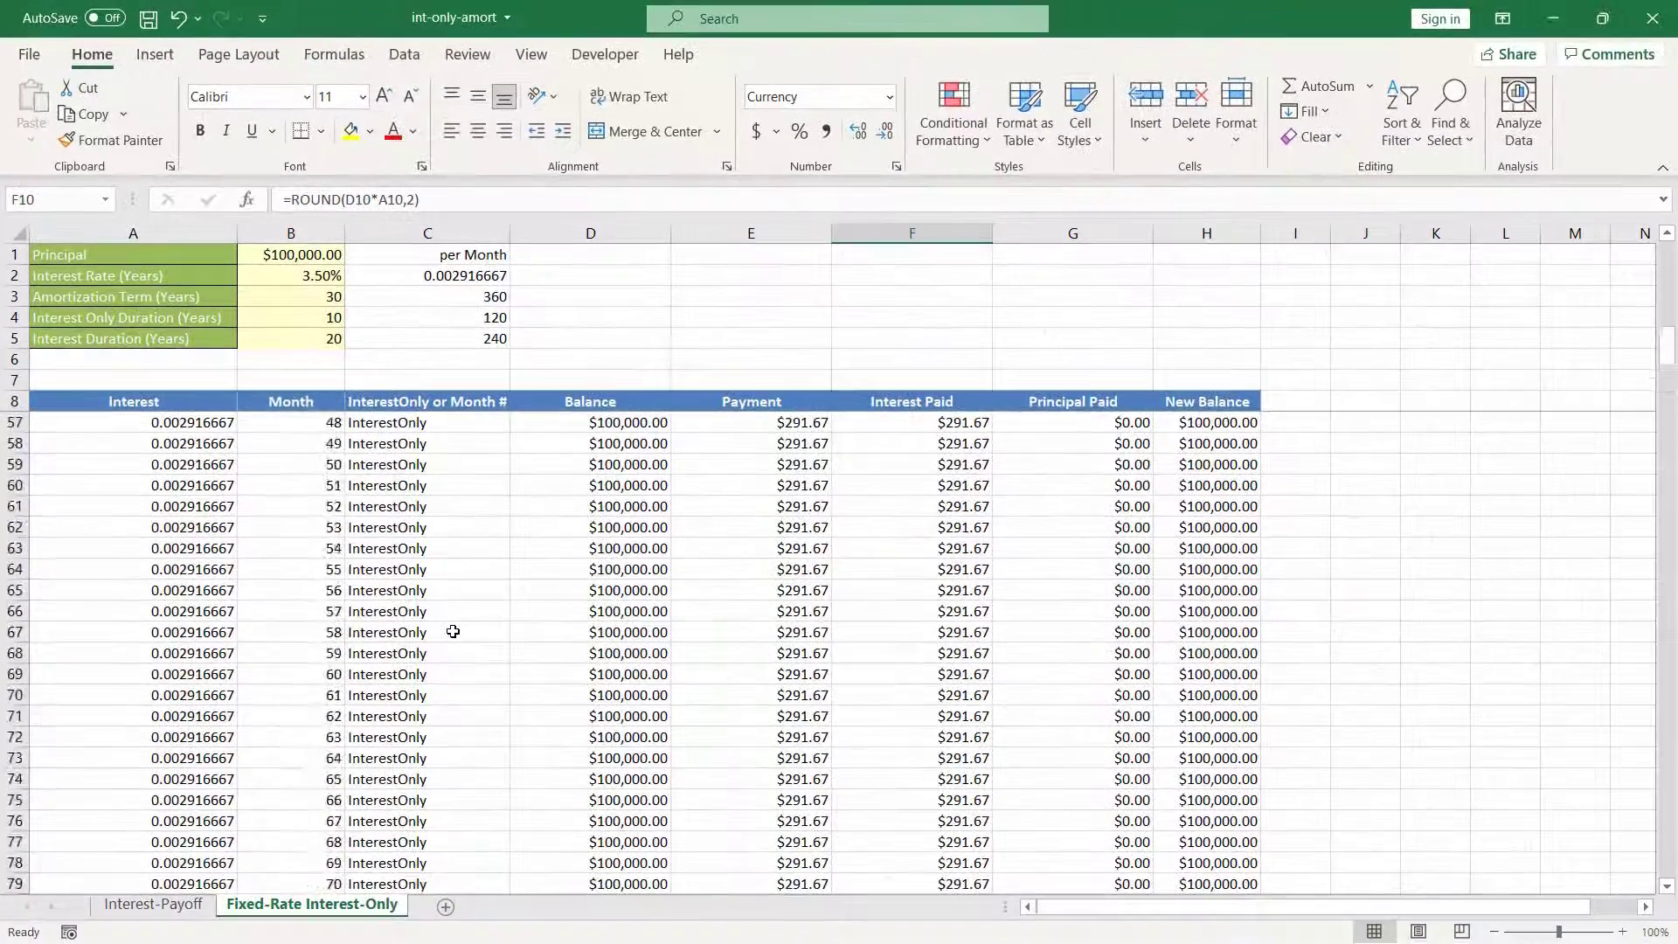
{"action": "scroll", "coordinate": [453, 631], "scroll_direction": "down", "scroll_amount": 16}
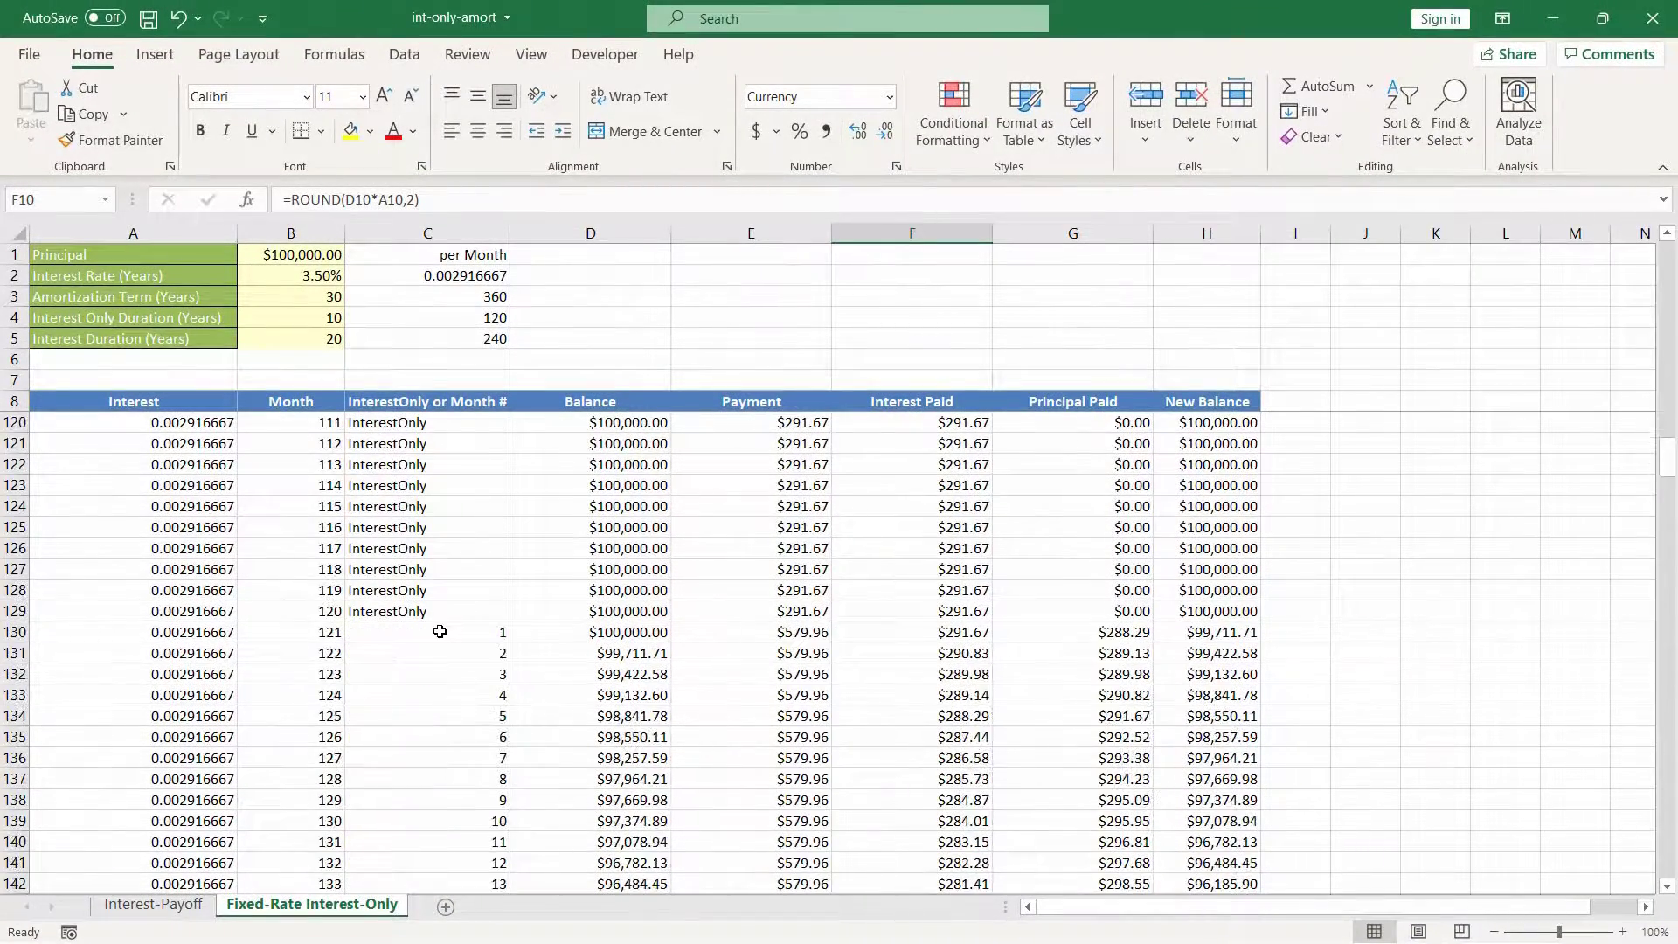
{"action": "left_click", "coordinate": [440, 632]}
{"action": "left_click", "coordinate": [580, 635]}
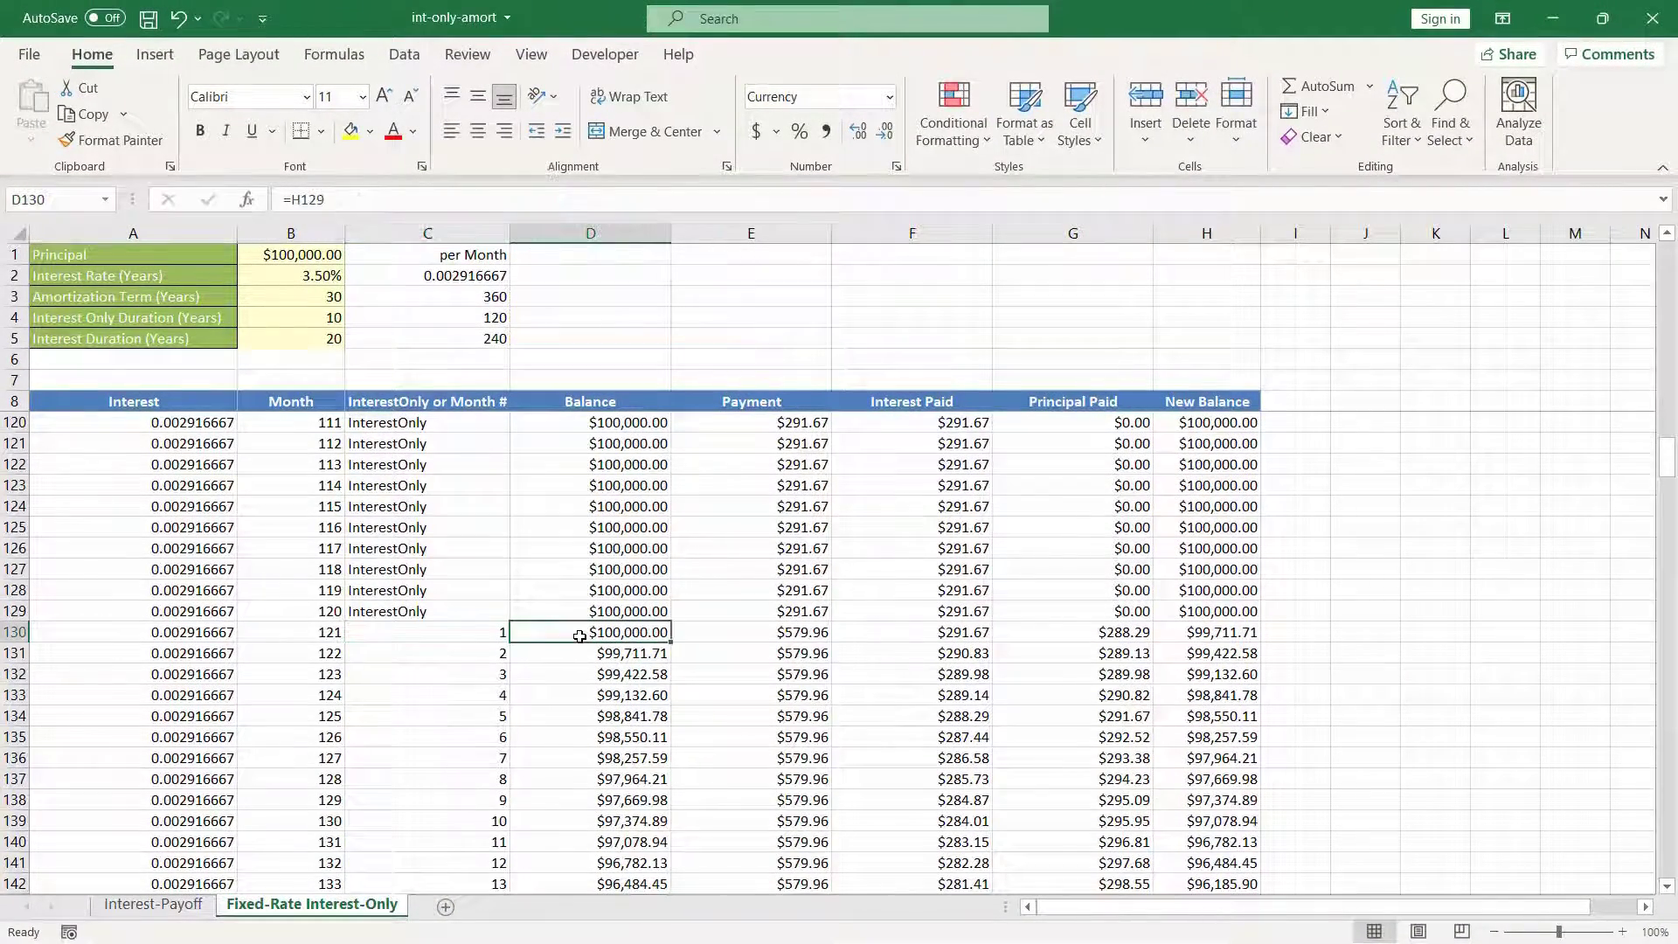
{"action": "left_click", "coordinate": [769, 634]}
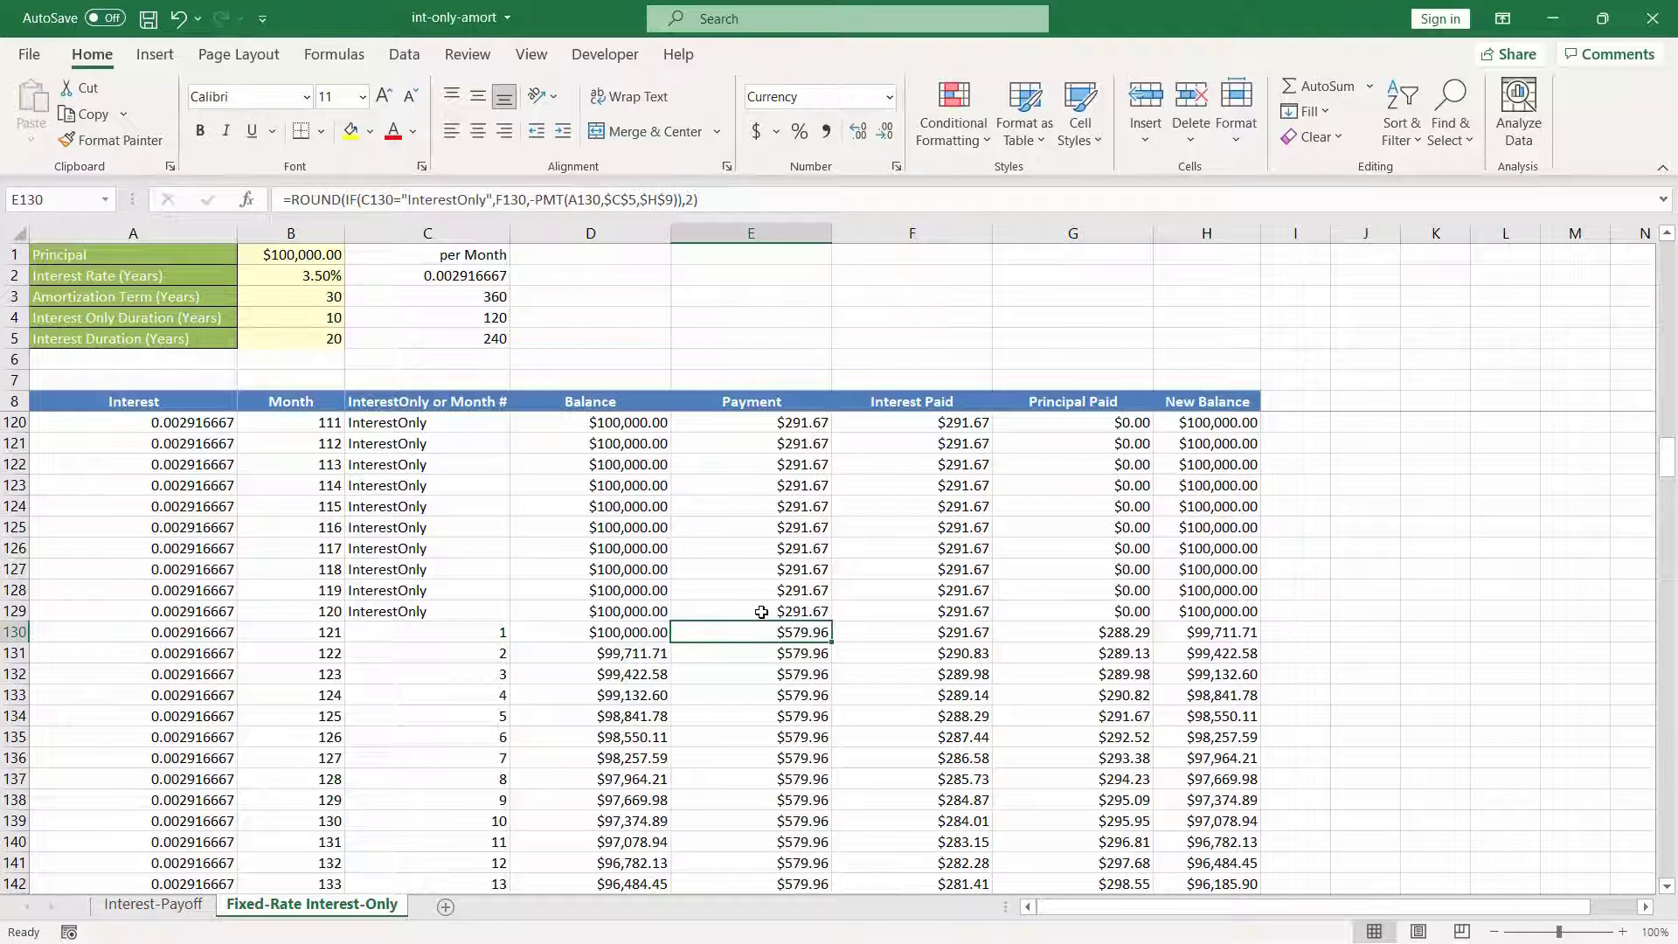
Step: Examine the interest, principal and new balance at month 121, and the final new balance in H369
{"action": "left_click_drag", "start_coordinate": [904, 634], "coordinate": [1019, 637]}
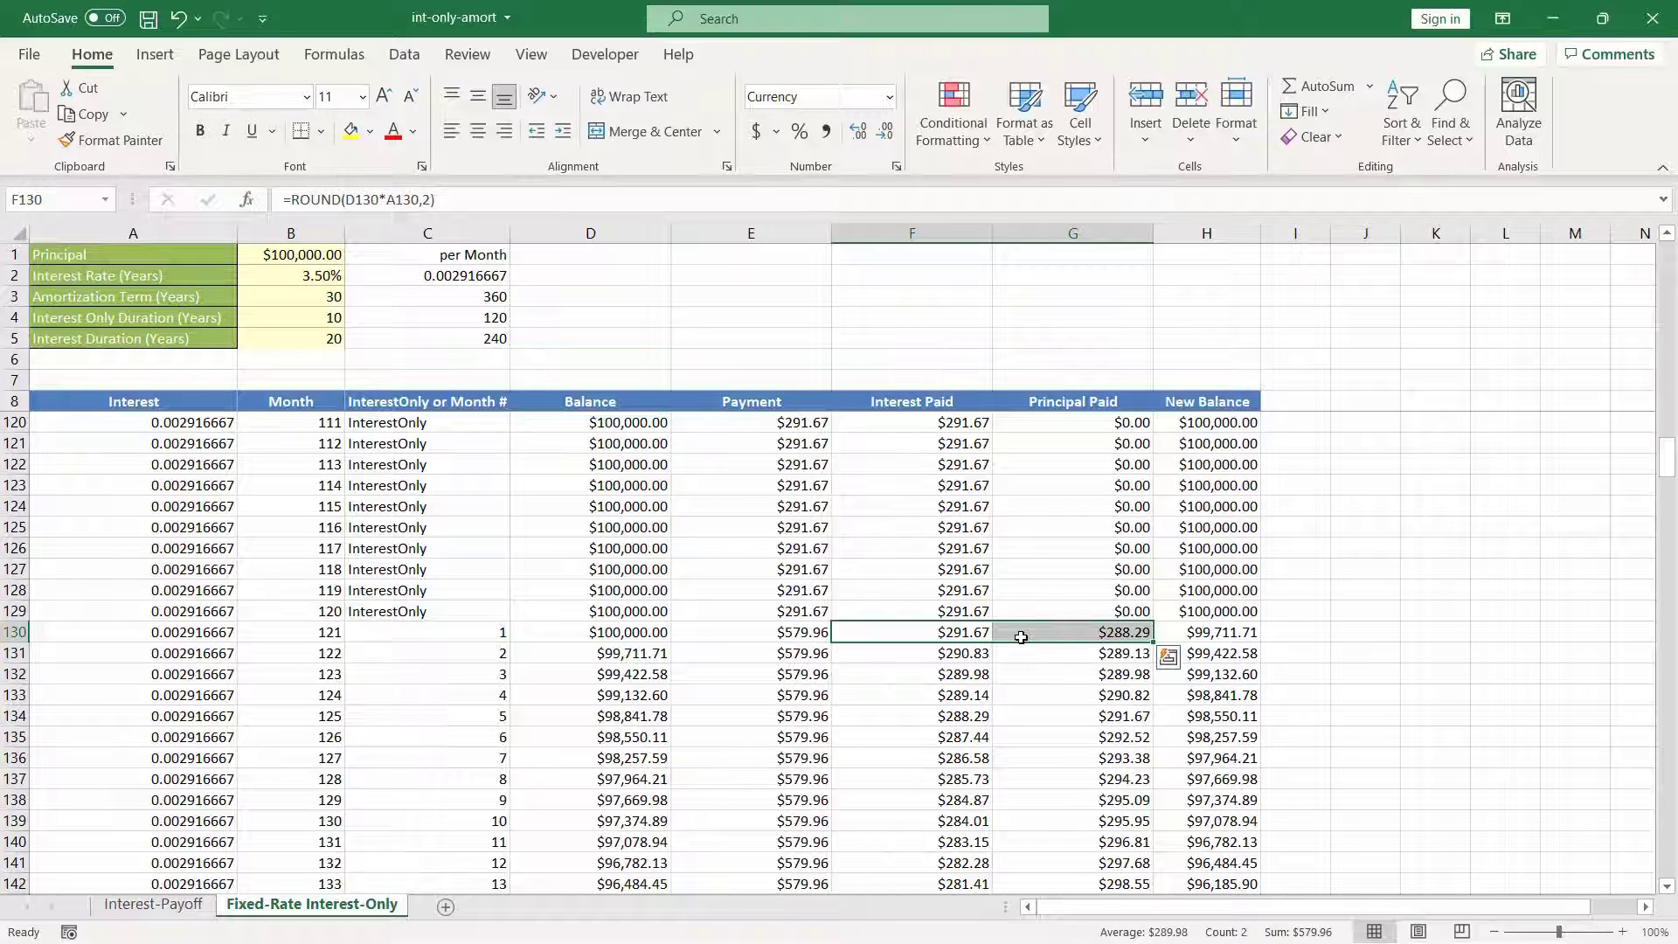
{"action": "left_click", "coordinate": [1201, 631]}
{"action": "scroll", "coordinate": [693, 678], "scroll_direction": "down", "scroll_amount": 20}
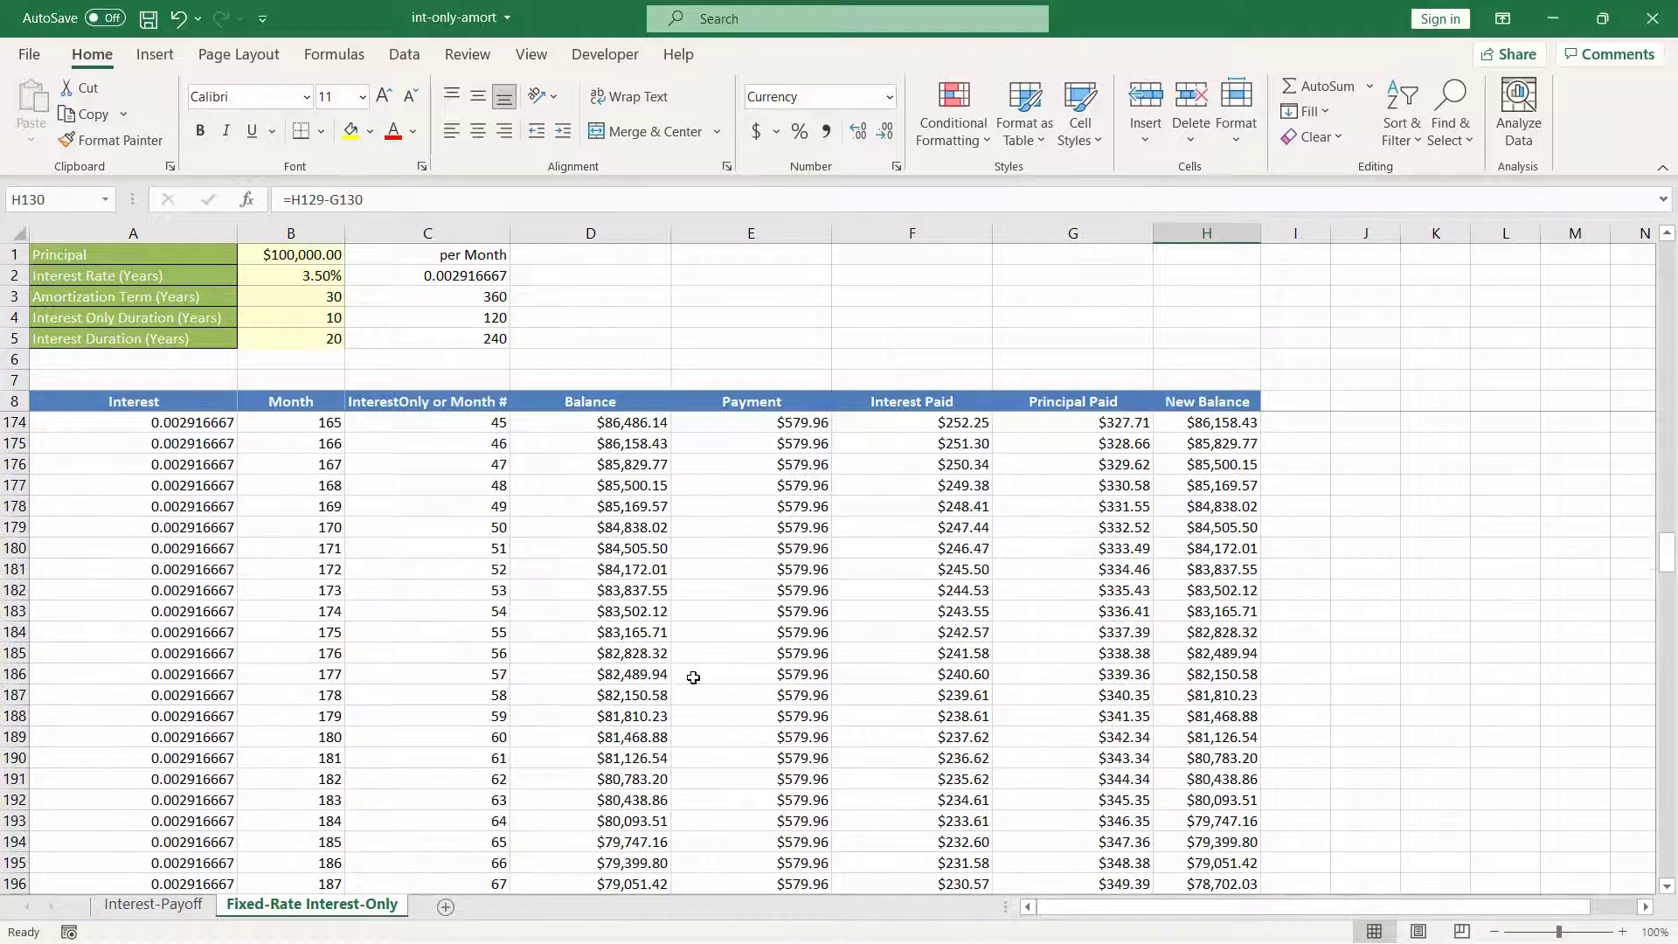
{"action": "scroll", "coordinate": [693, 678], "scroll_direction": "down", "scroll_amount": 20}
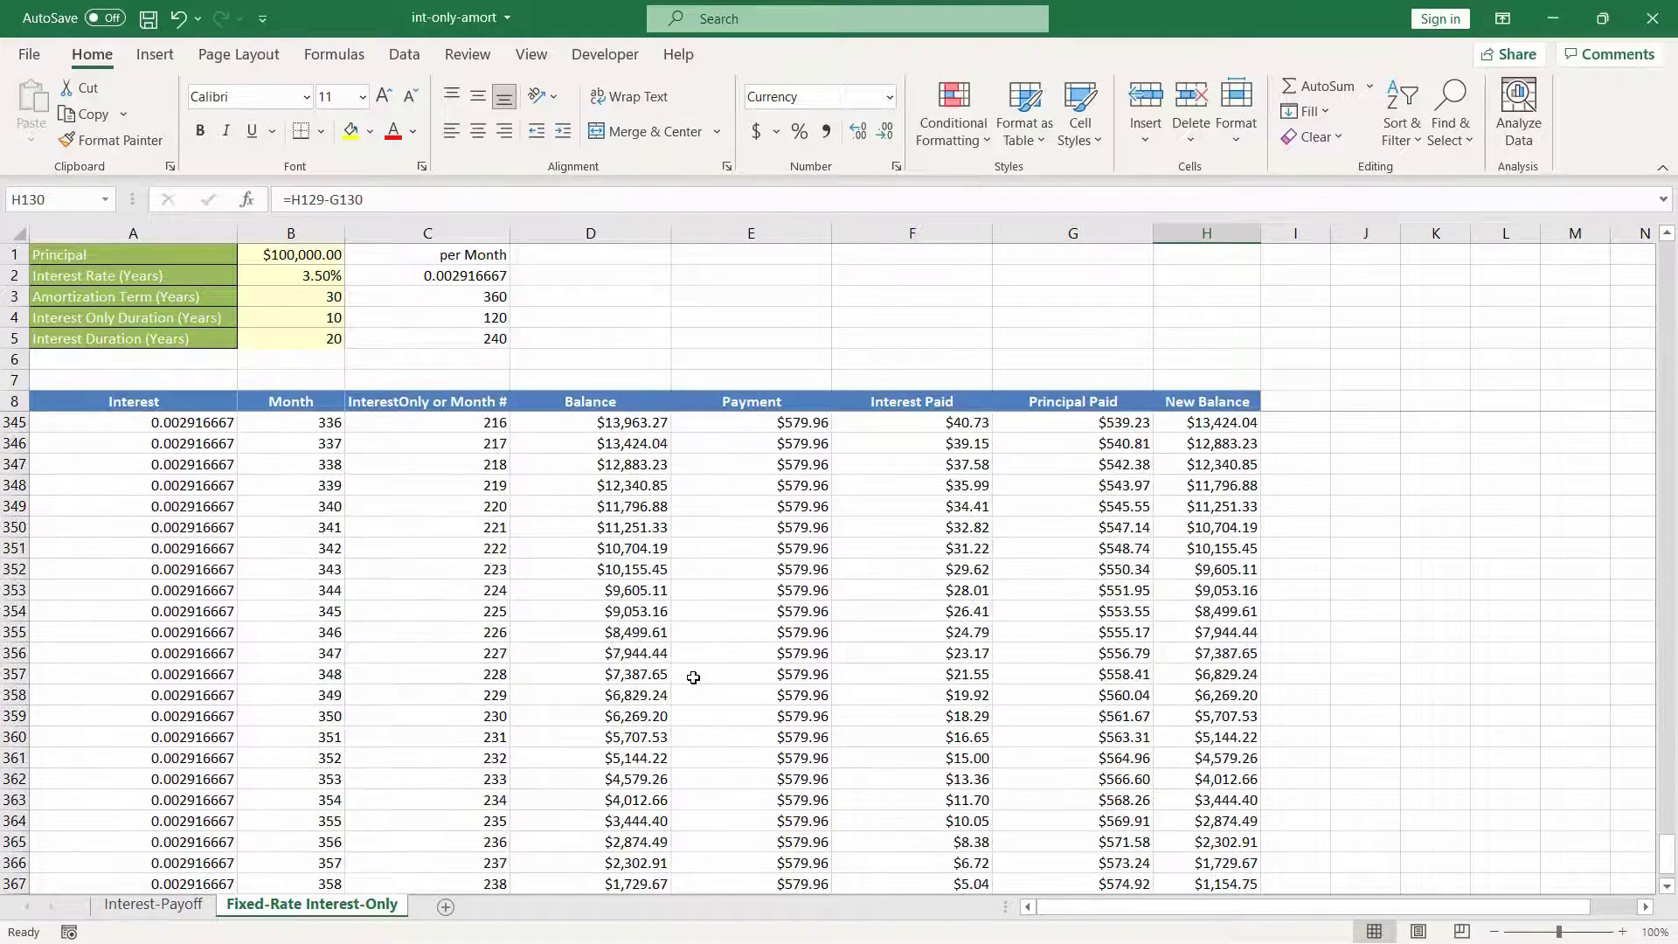
{"action": "scroll", "coordinate": [693, 677], "scroll_direction": "up", "scroll_amount": 5}
{"action": "left_click", "coordinate": [1201, 676]}
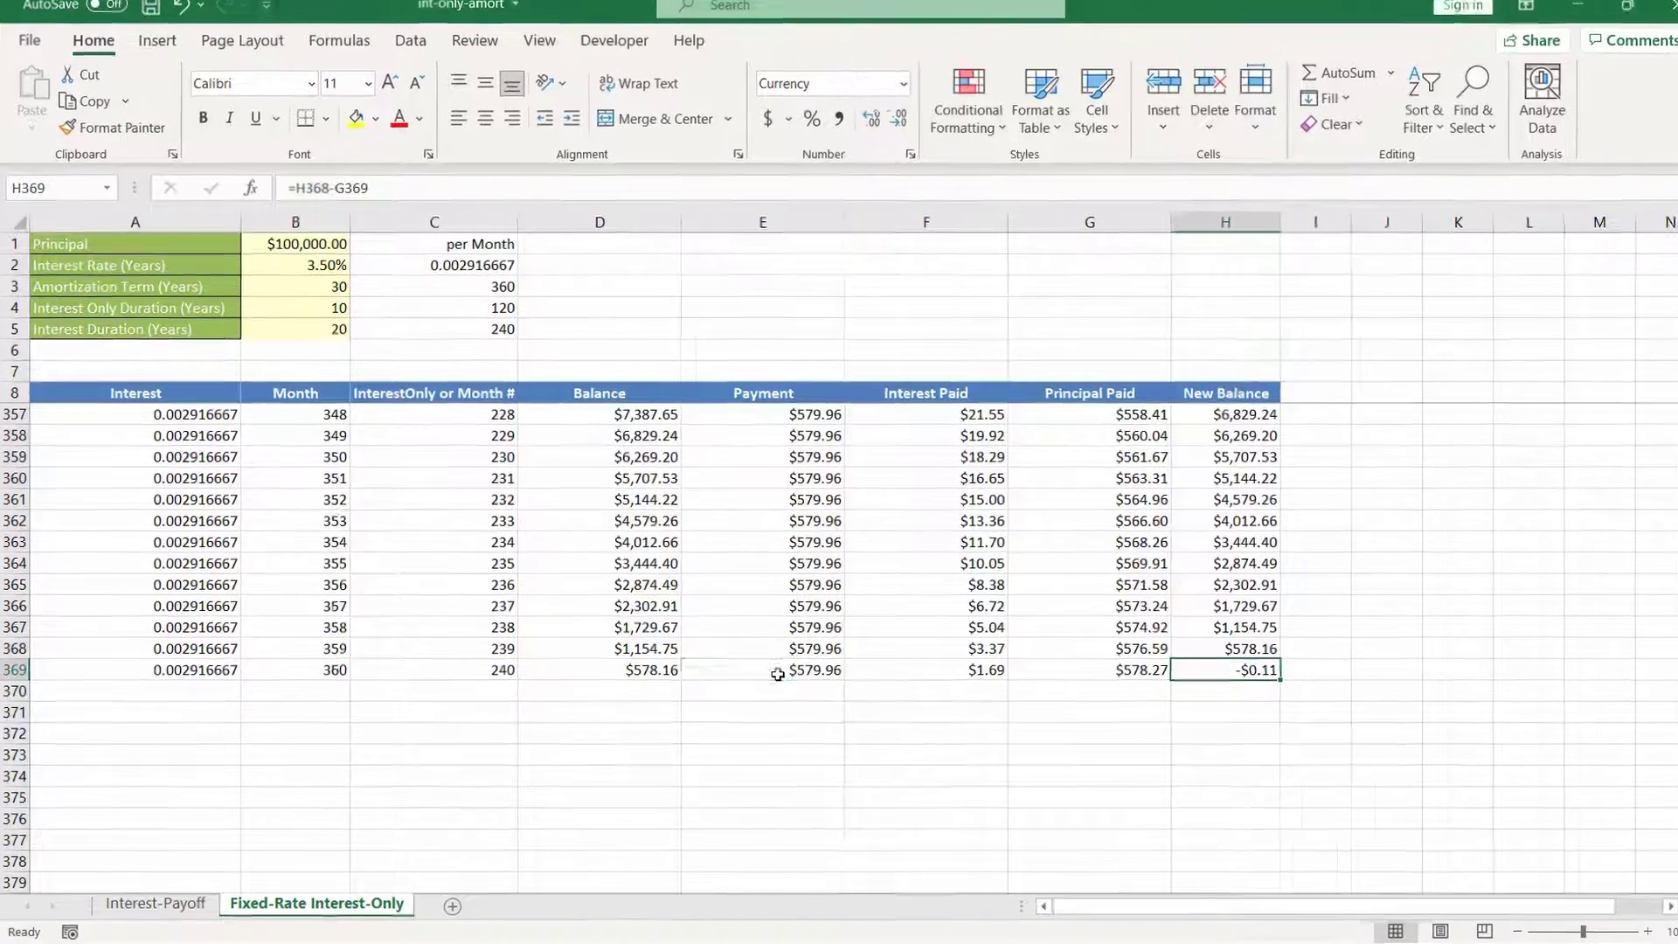
Step: Start wrapping the payment formula in E369 in an IF that tests whether the rounded payment exceeds D369, copying the ROUND expression for reuse
{"action": "left_click", "coordinate": [766, 677]}
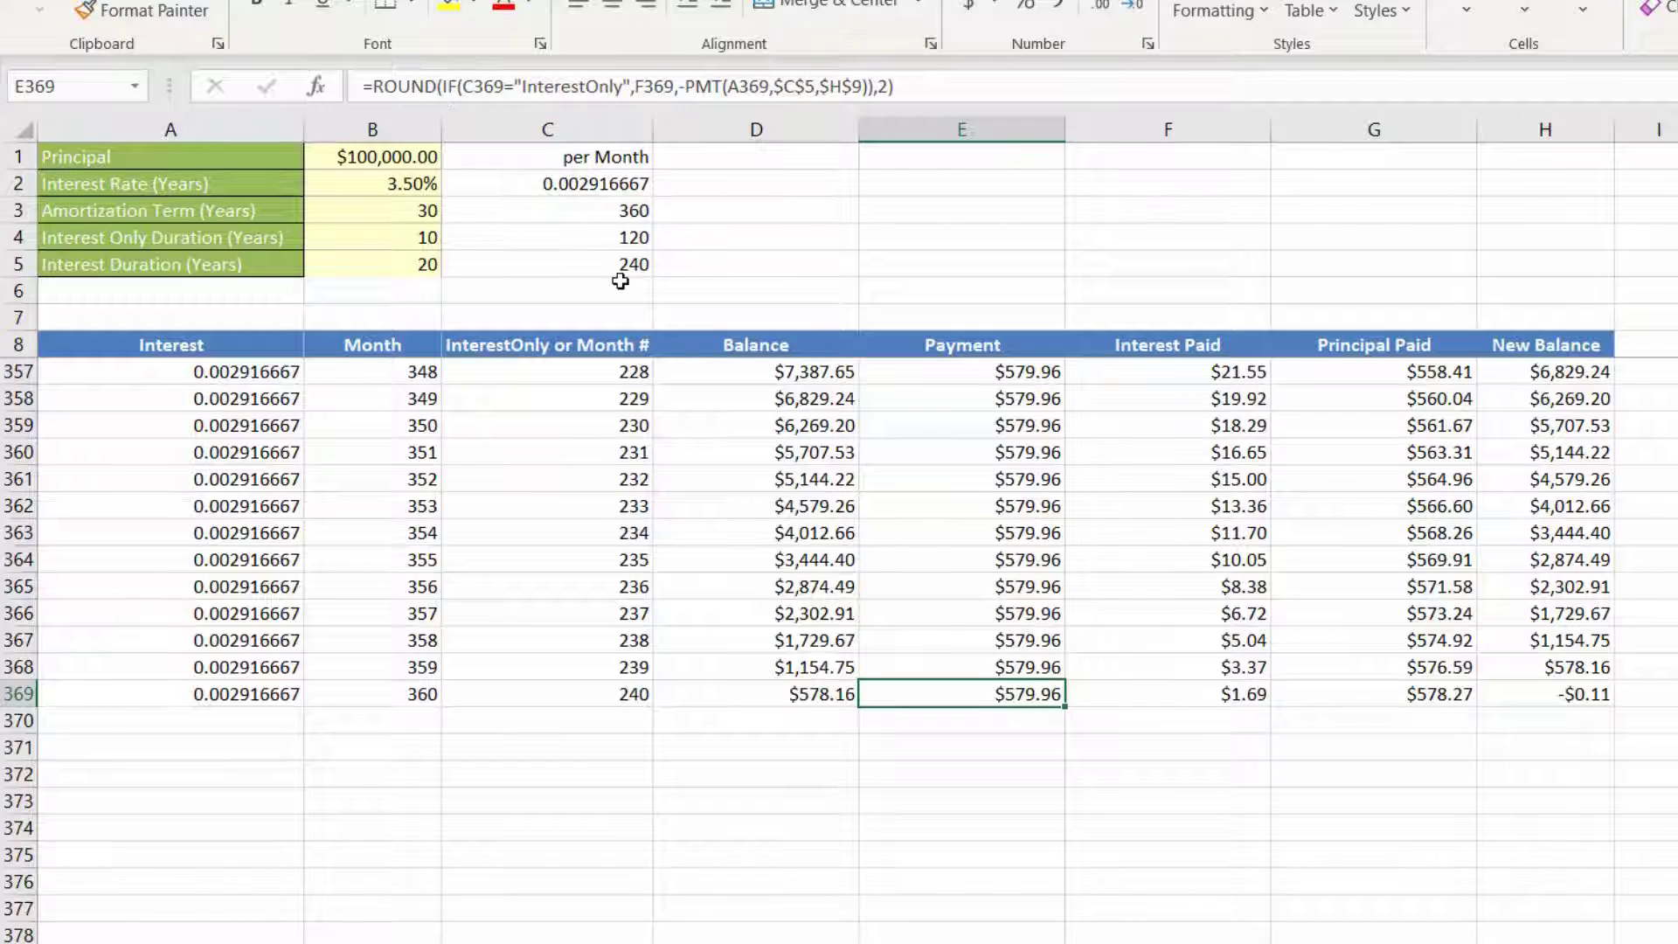
{"action": "left_click", "coordinate": [377, 90]}
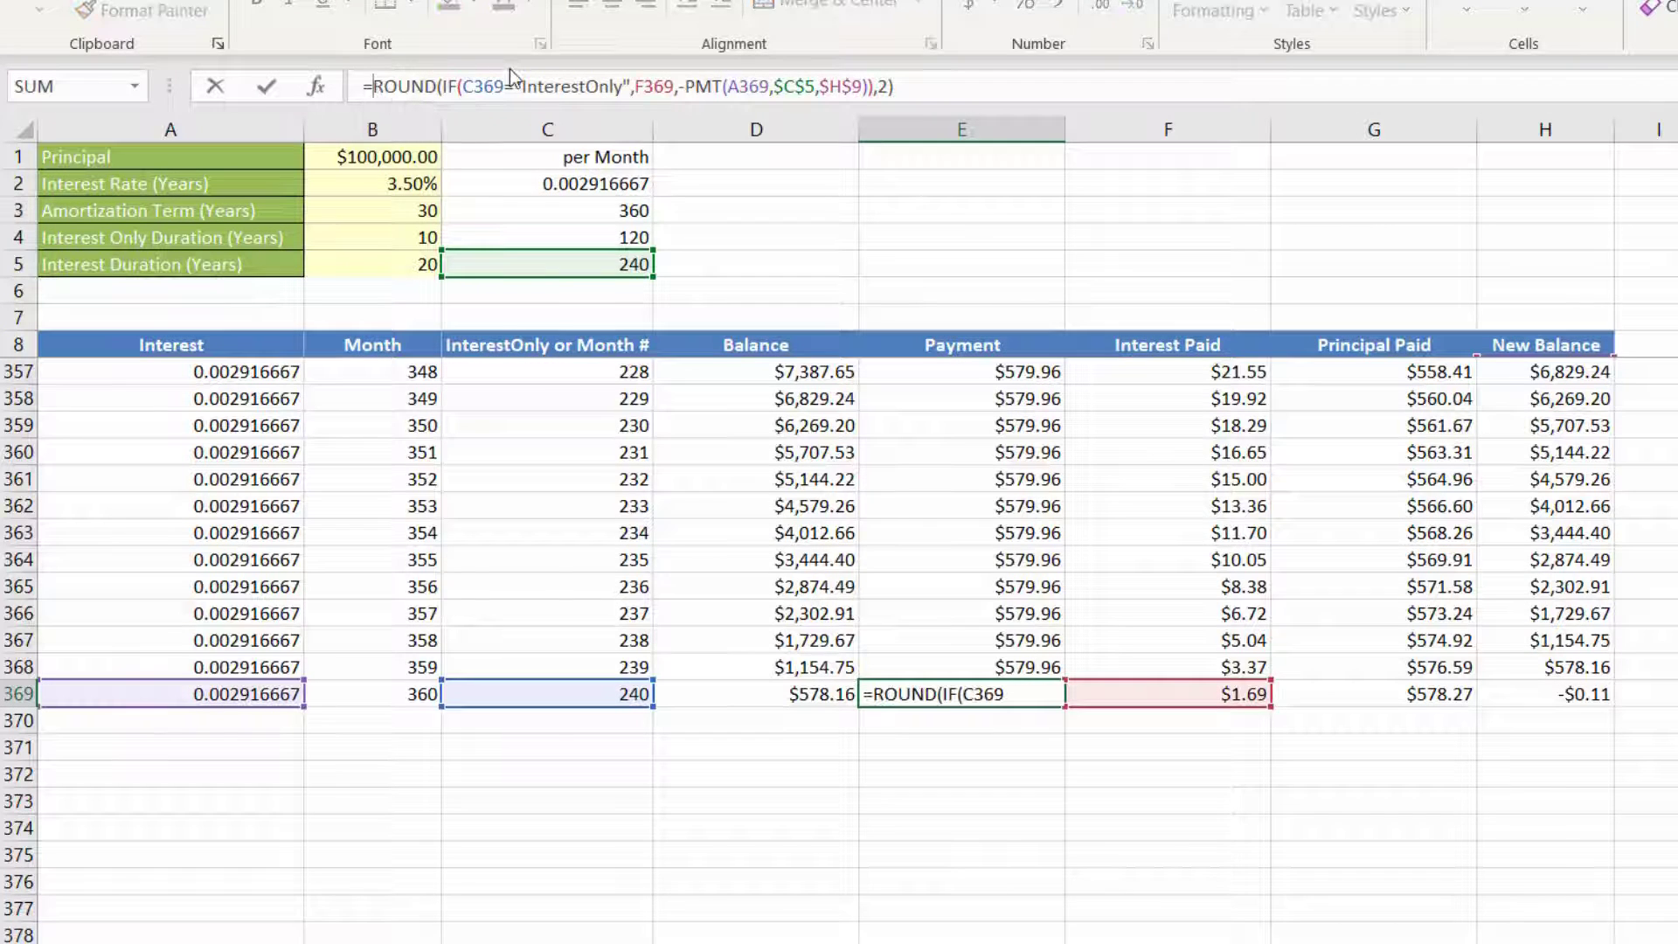
{"action": "type", "text": "if("}
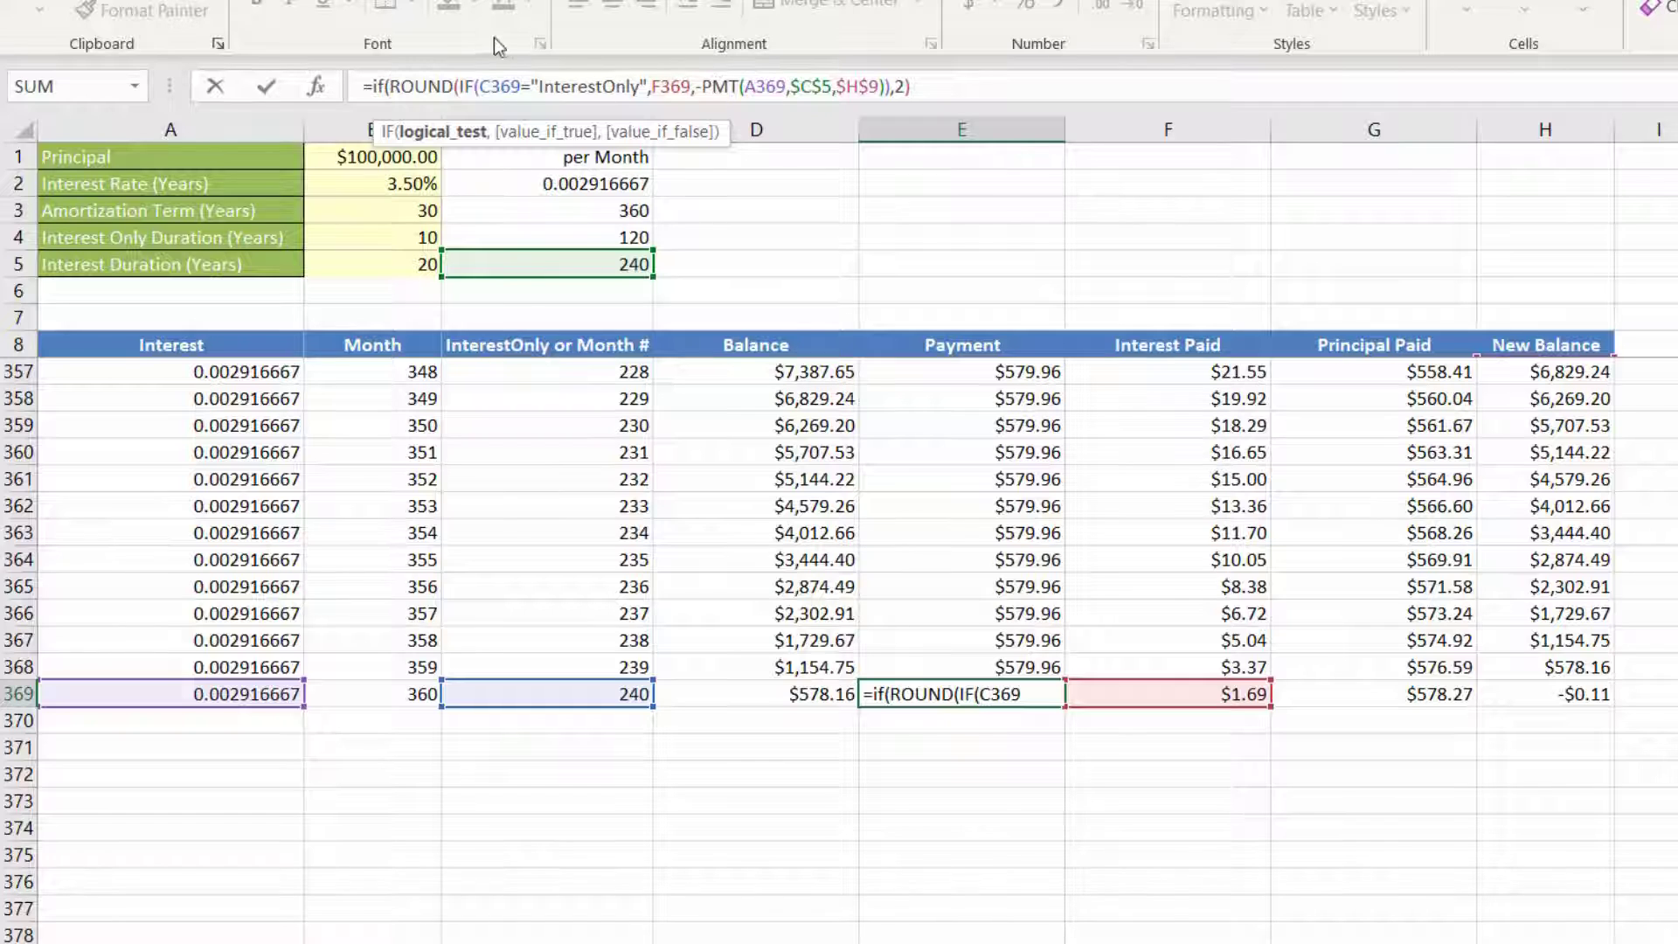
{"action": "left_click_drag", "start_coordinate": [389, 89], "coordinate": [914, 95]}
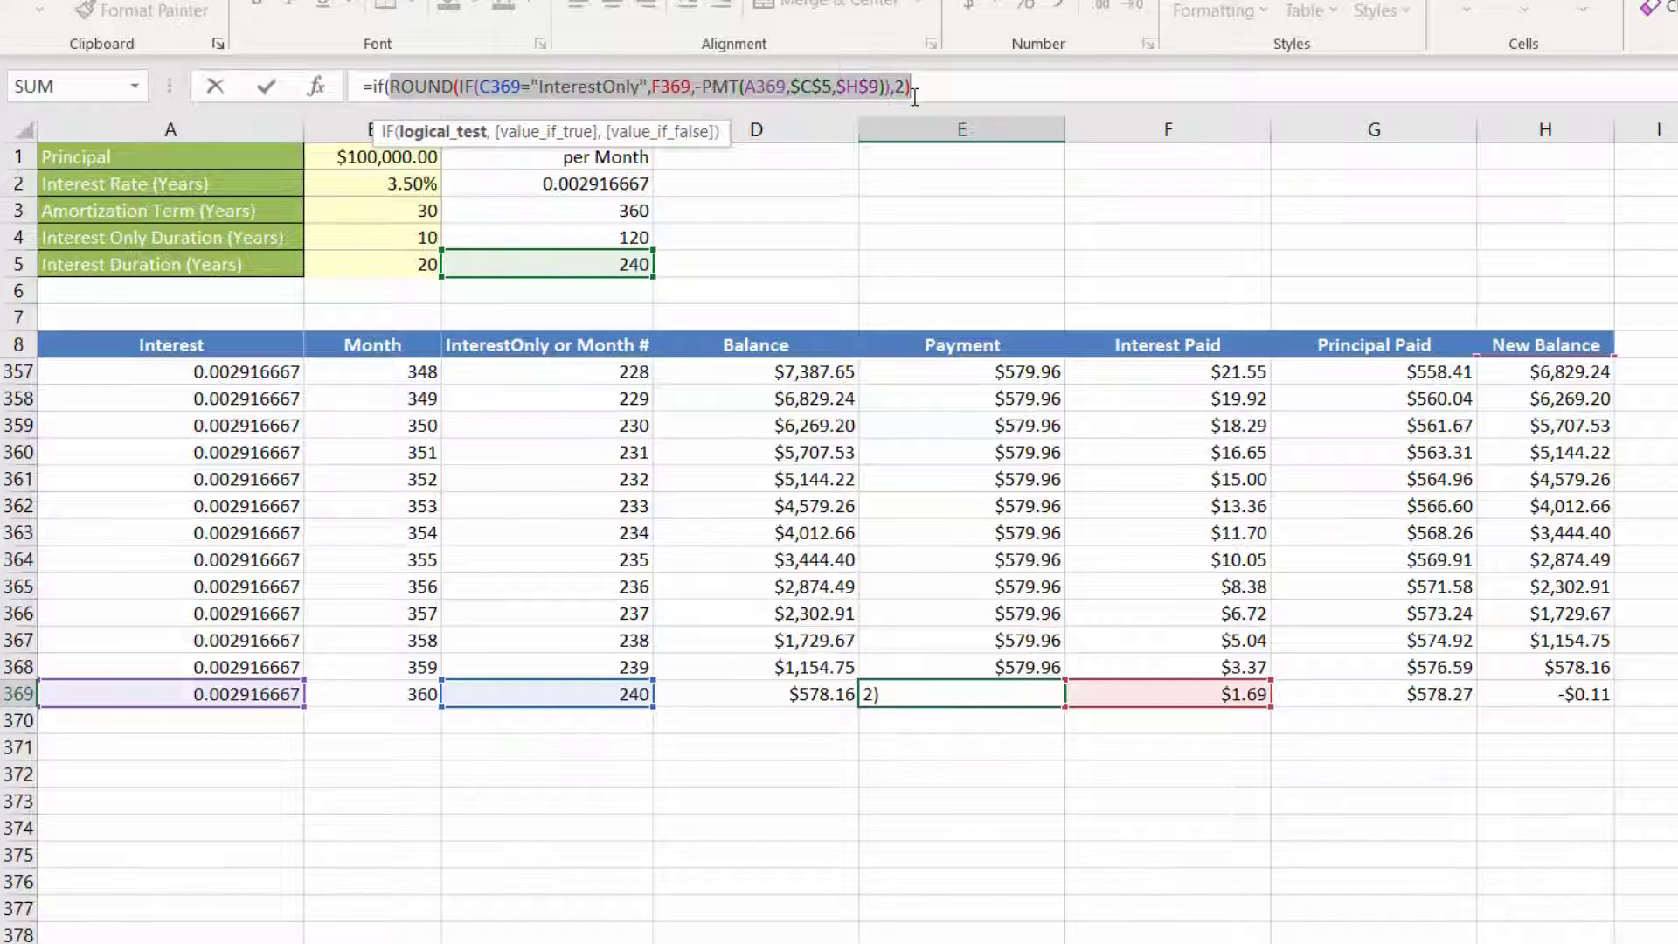
{"action": "key", "text": "ctrl+c"}
{"action": "left_click", "coordinate": [933, 84]}
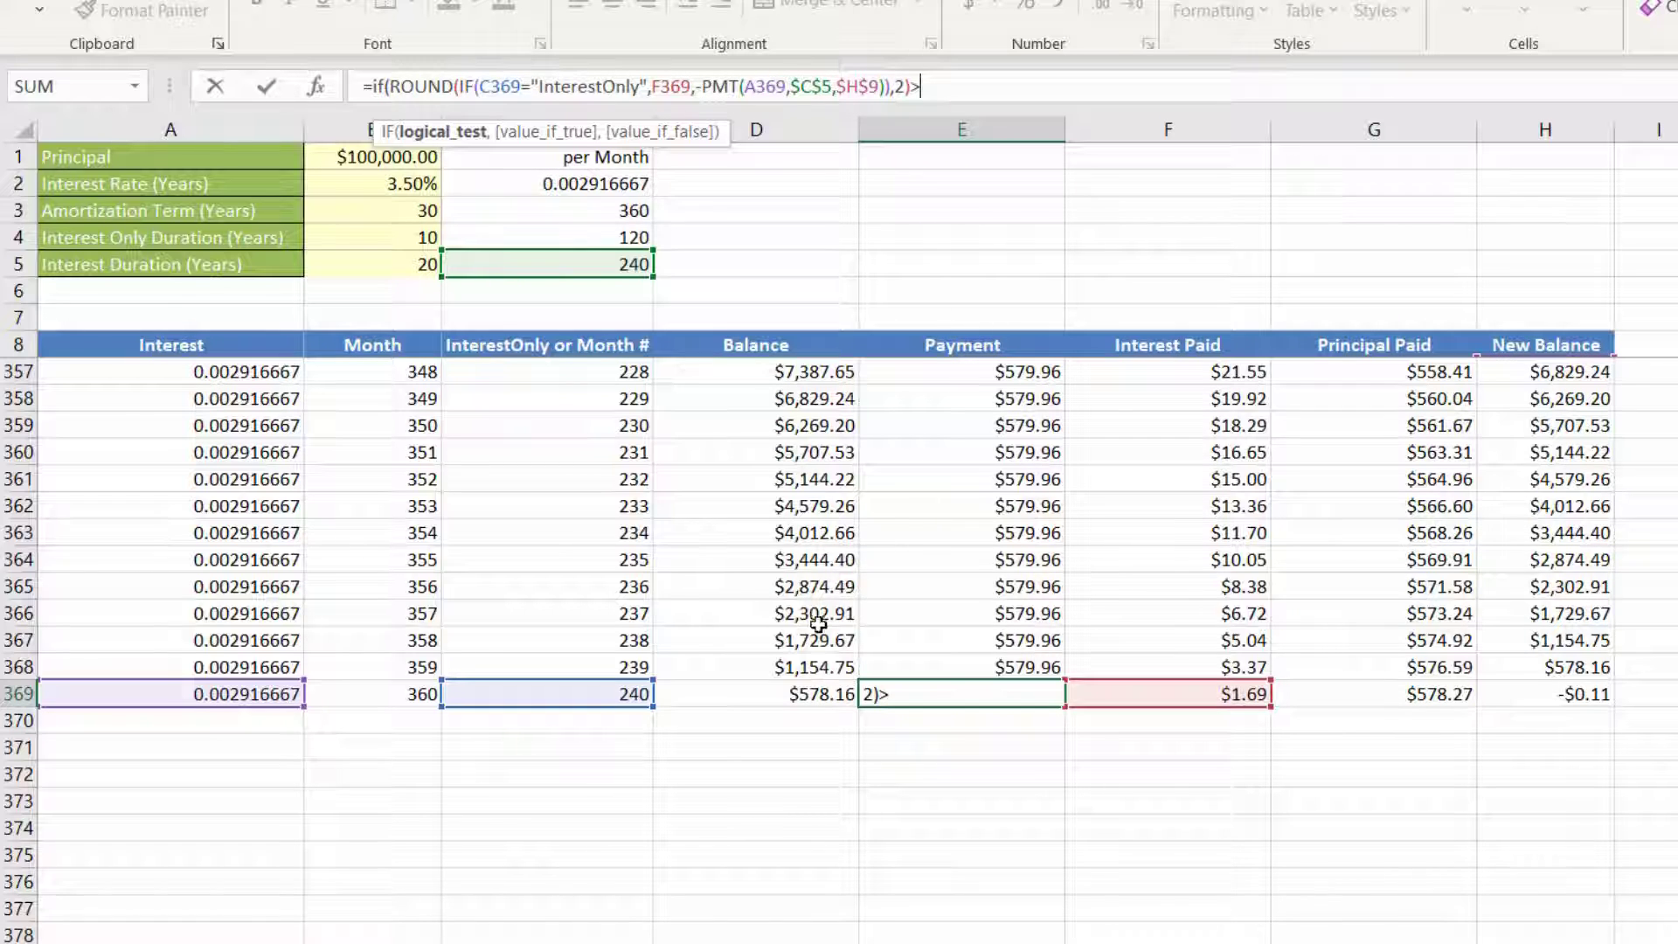
{"action": "left_click", "coordinate": [770, 697]}
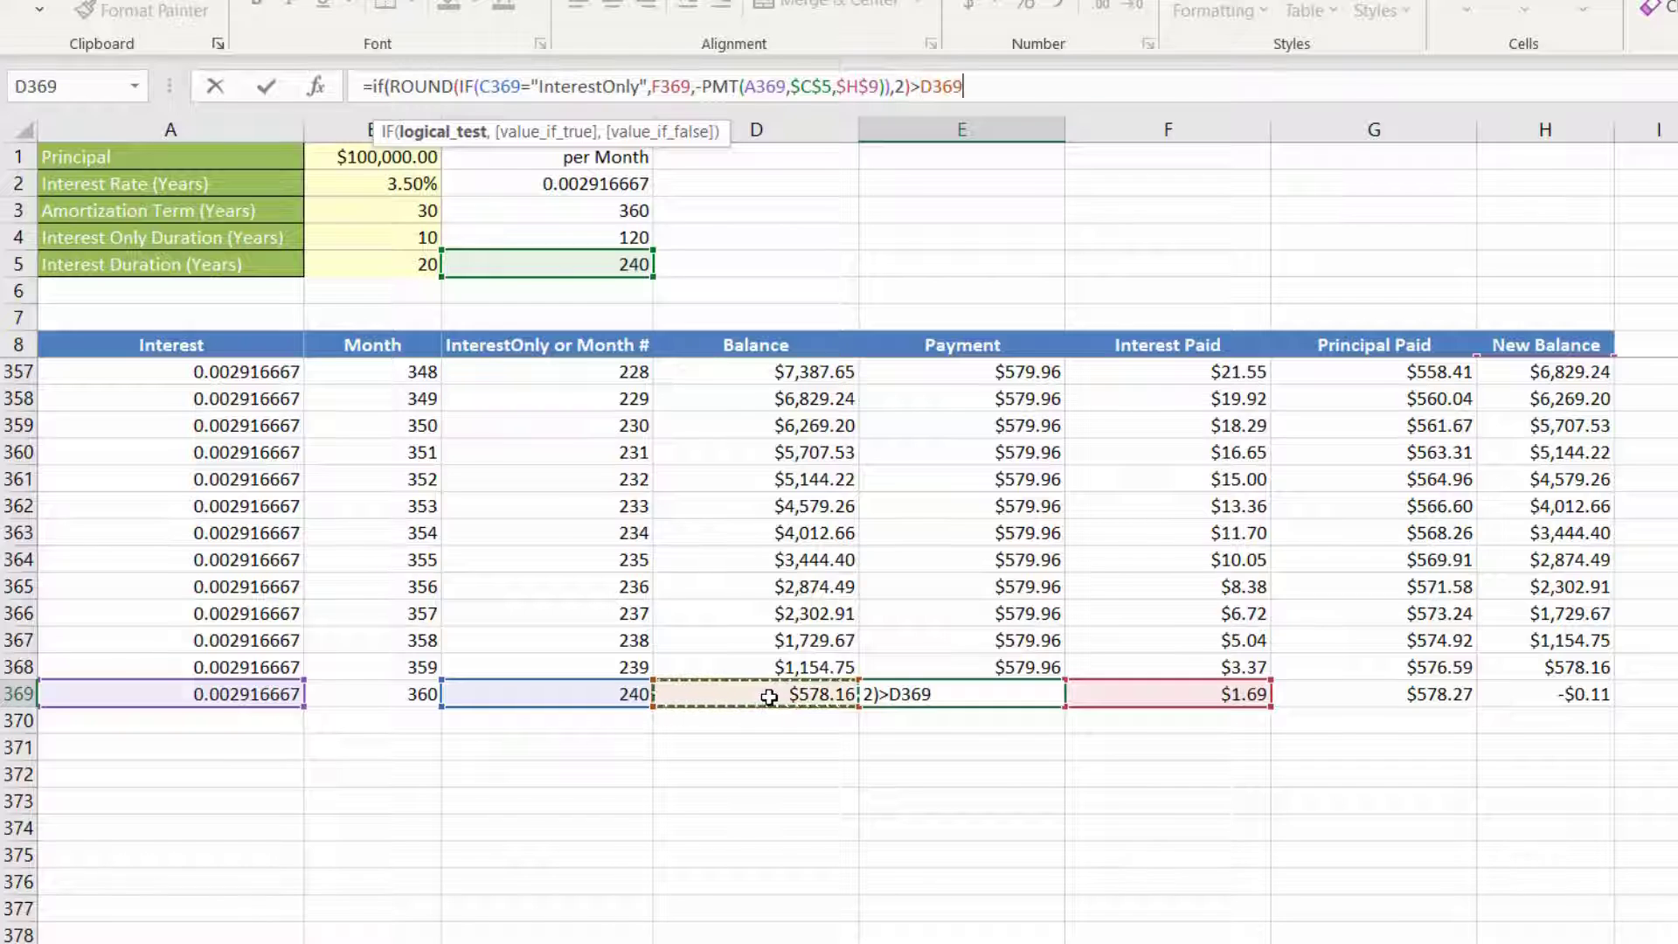
Step: Complete the IF in E369 with D369+F369 when true and the copied ROUND expression when false
{"action": "type", "text": ","}
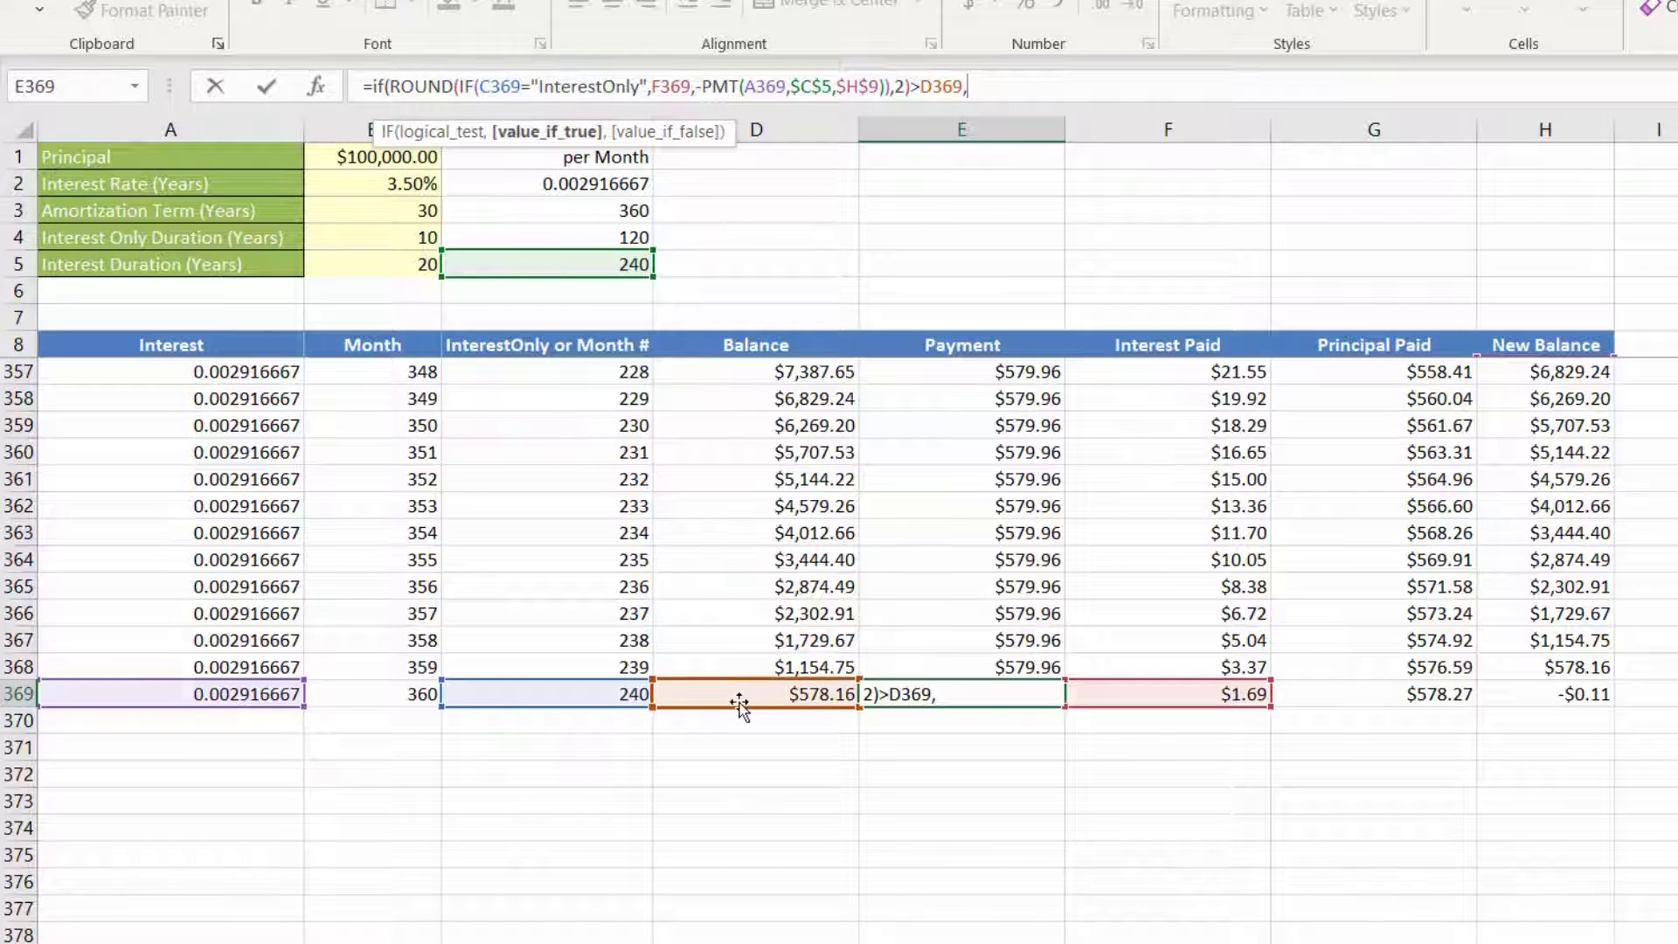
{"action": "left_click", "coordinate": [733, 692]}
{"action": "type", "text": "+"}
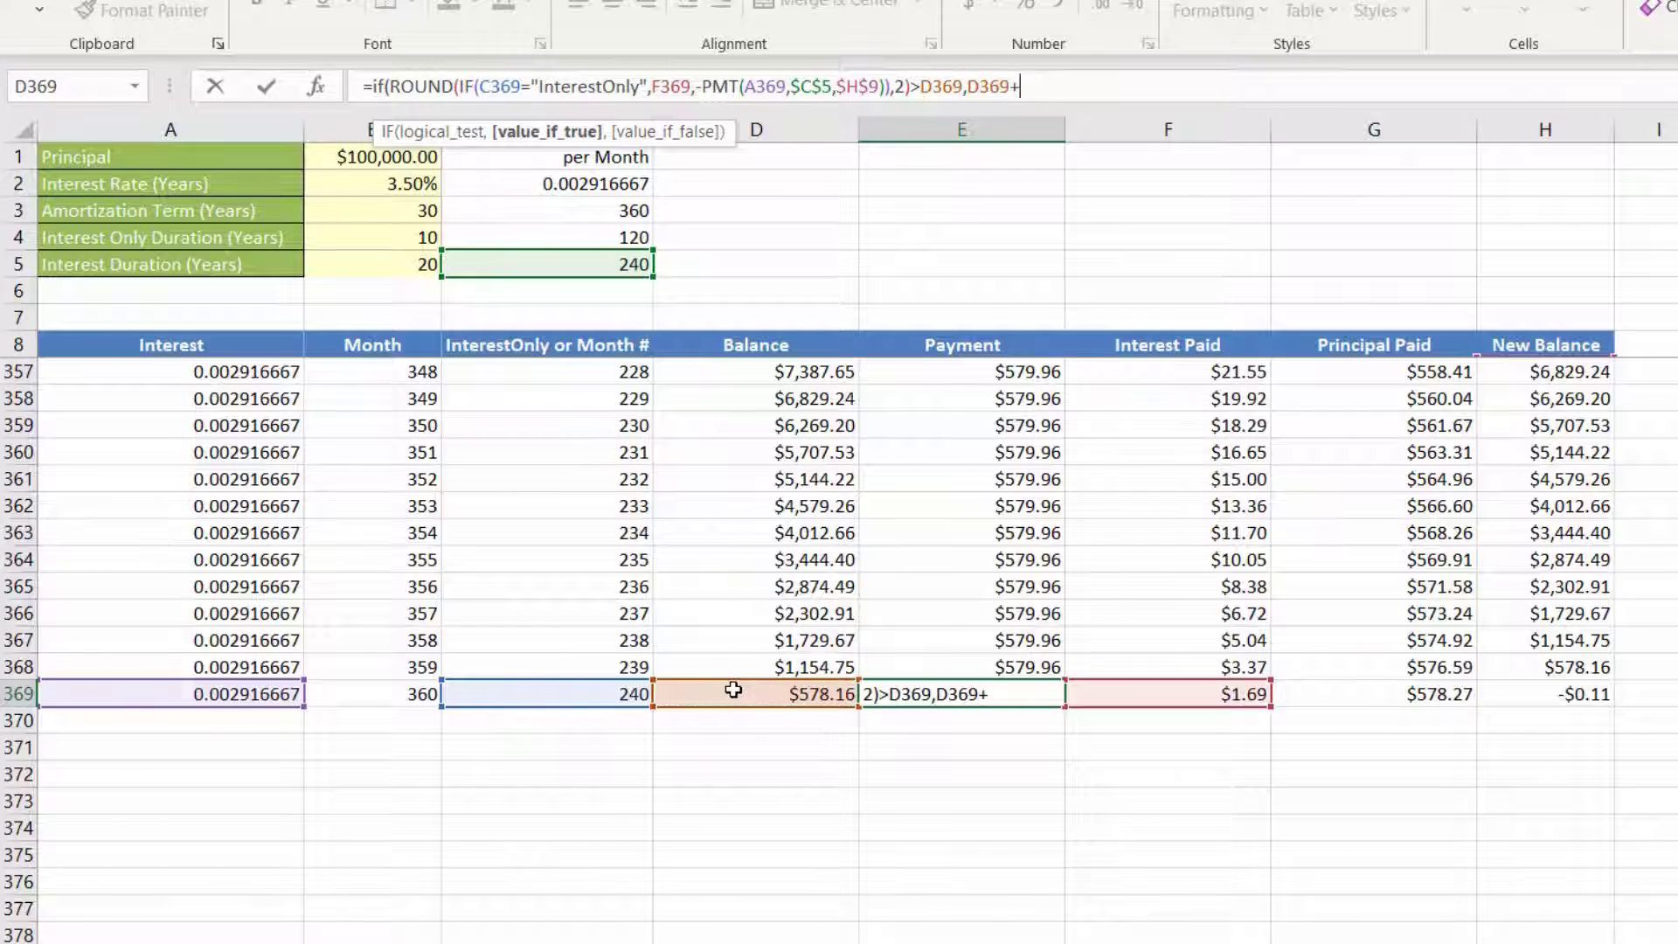
{"action": "left_click", "coordinate": [1130, 692]}
{"action": "type", "text": ","}
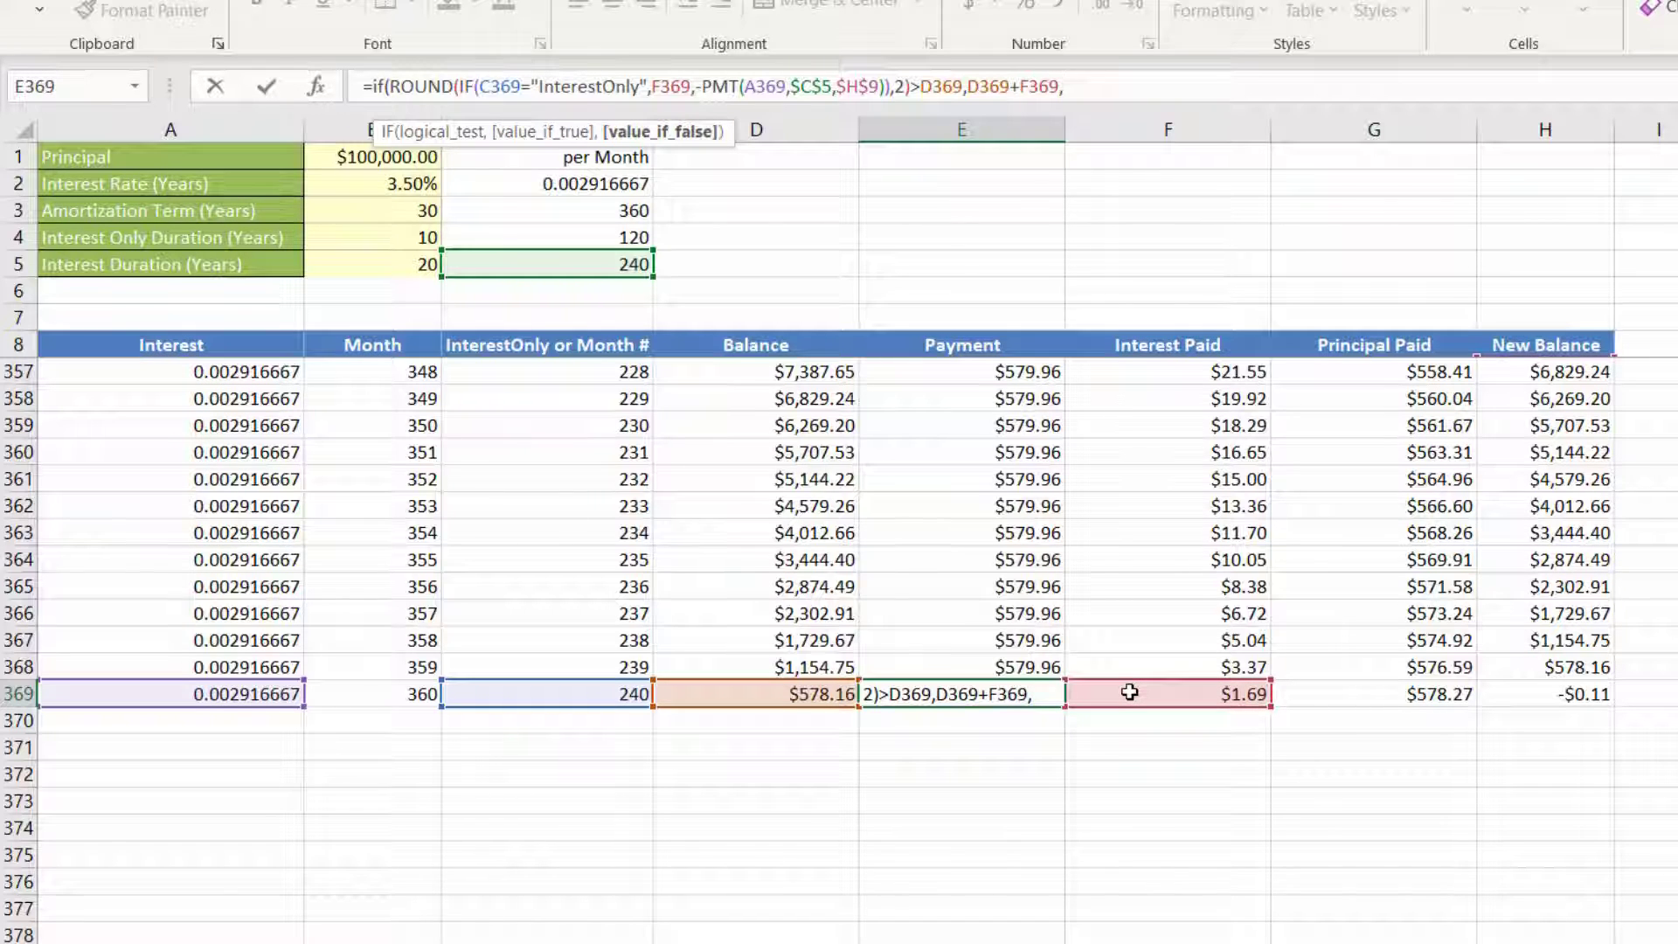
{"action": "key", "text": "ctrl+v"}
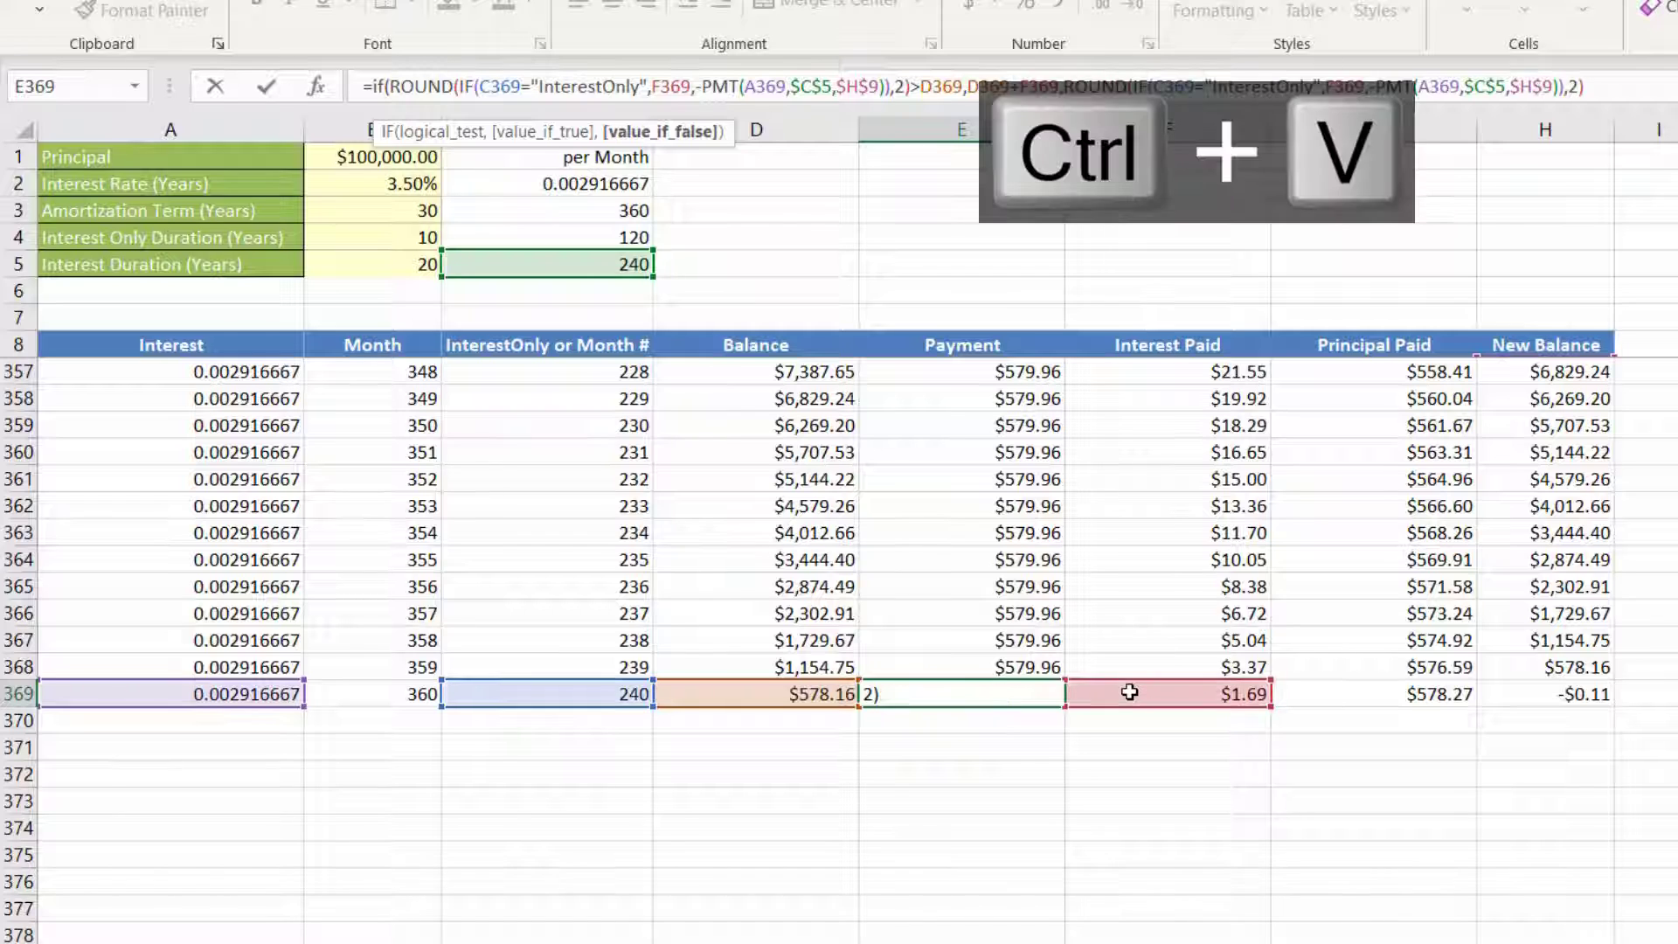
{"action": "type", "text": ")"}
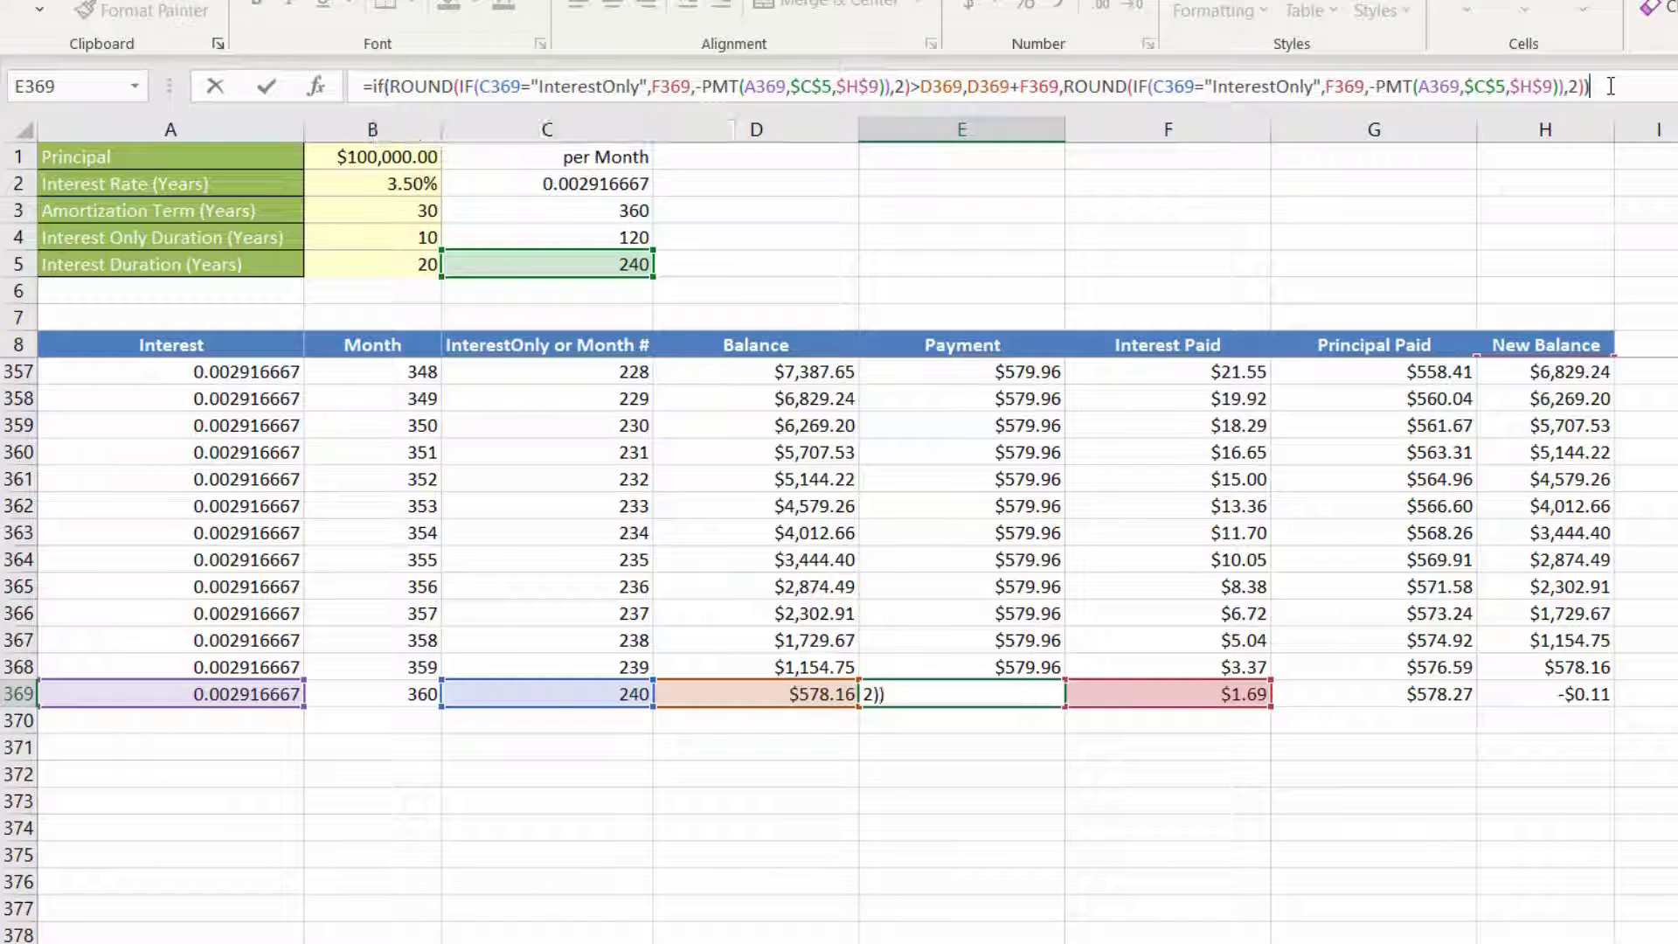
{"action": "key", "text": "Return"}
Step: Check the last month's payment, balance, interest, principal and new balance in row 369
{"action": "left_click", "coordinate": [980, 696]}
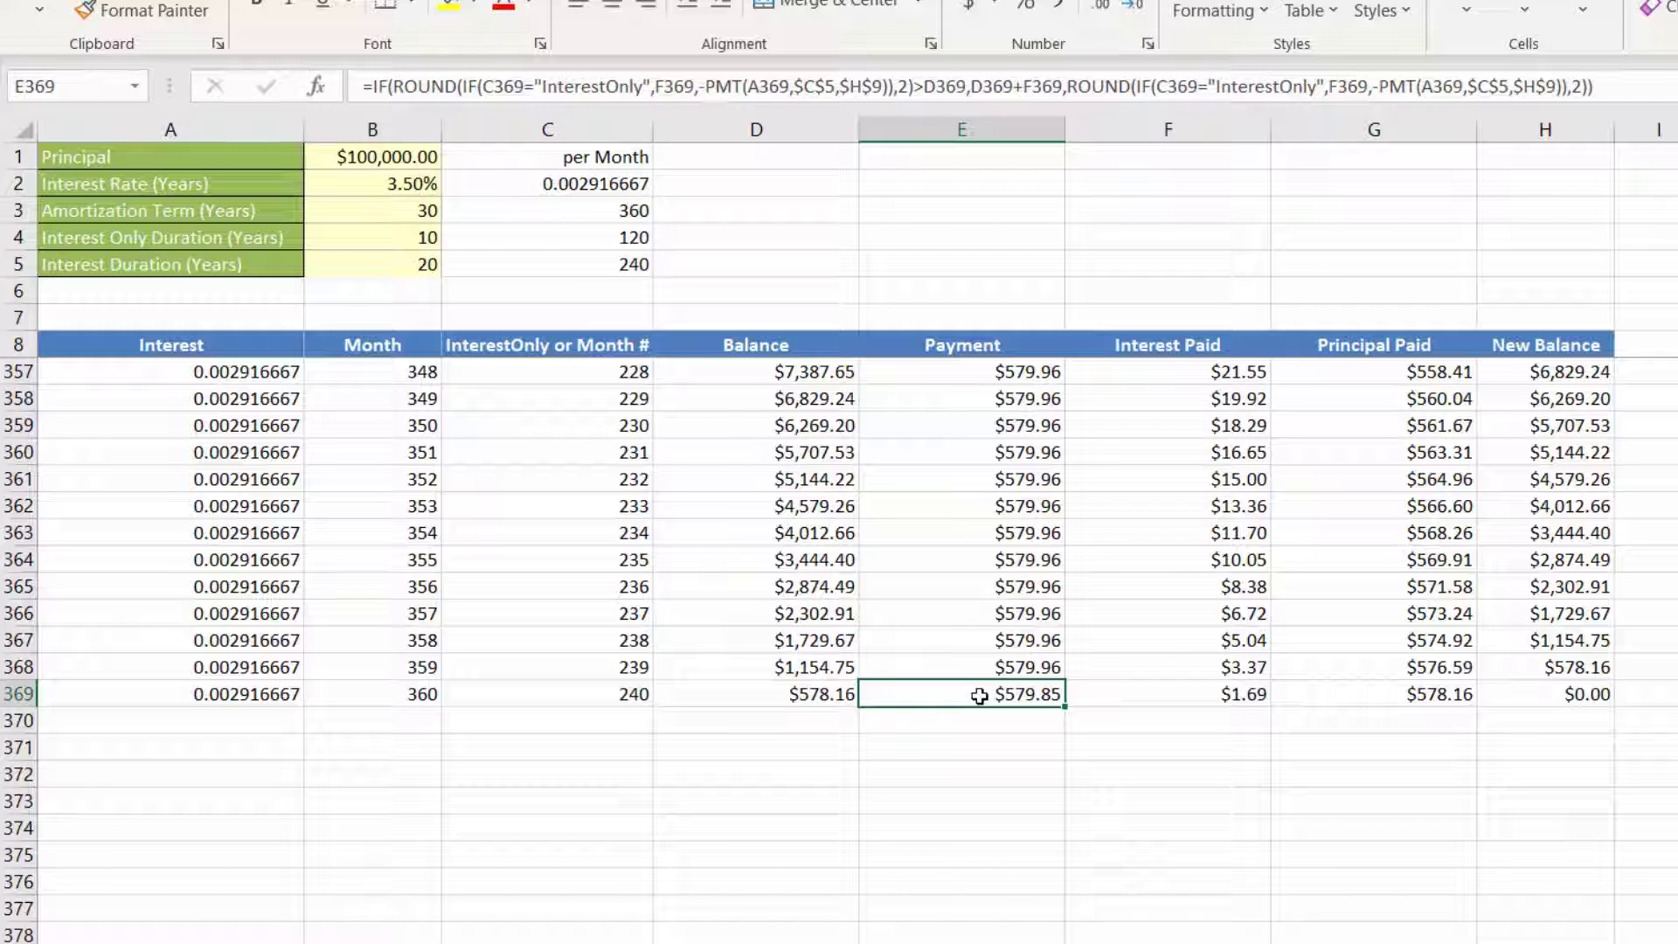
{"action": "left_click", "coordinate": [804, 694]}
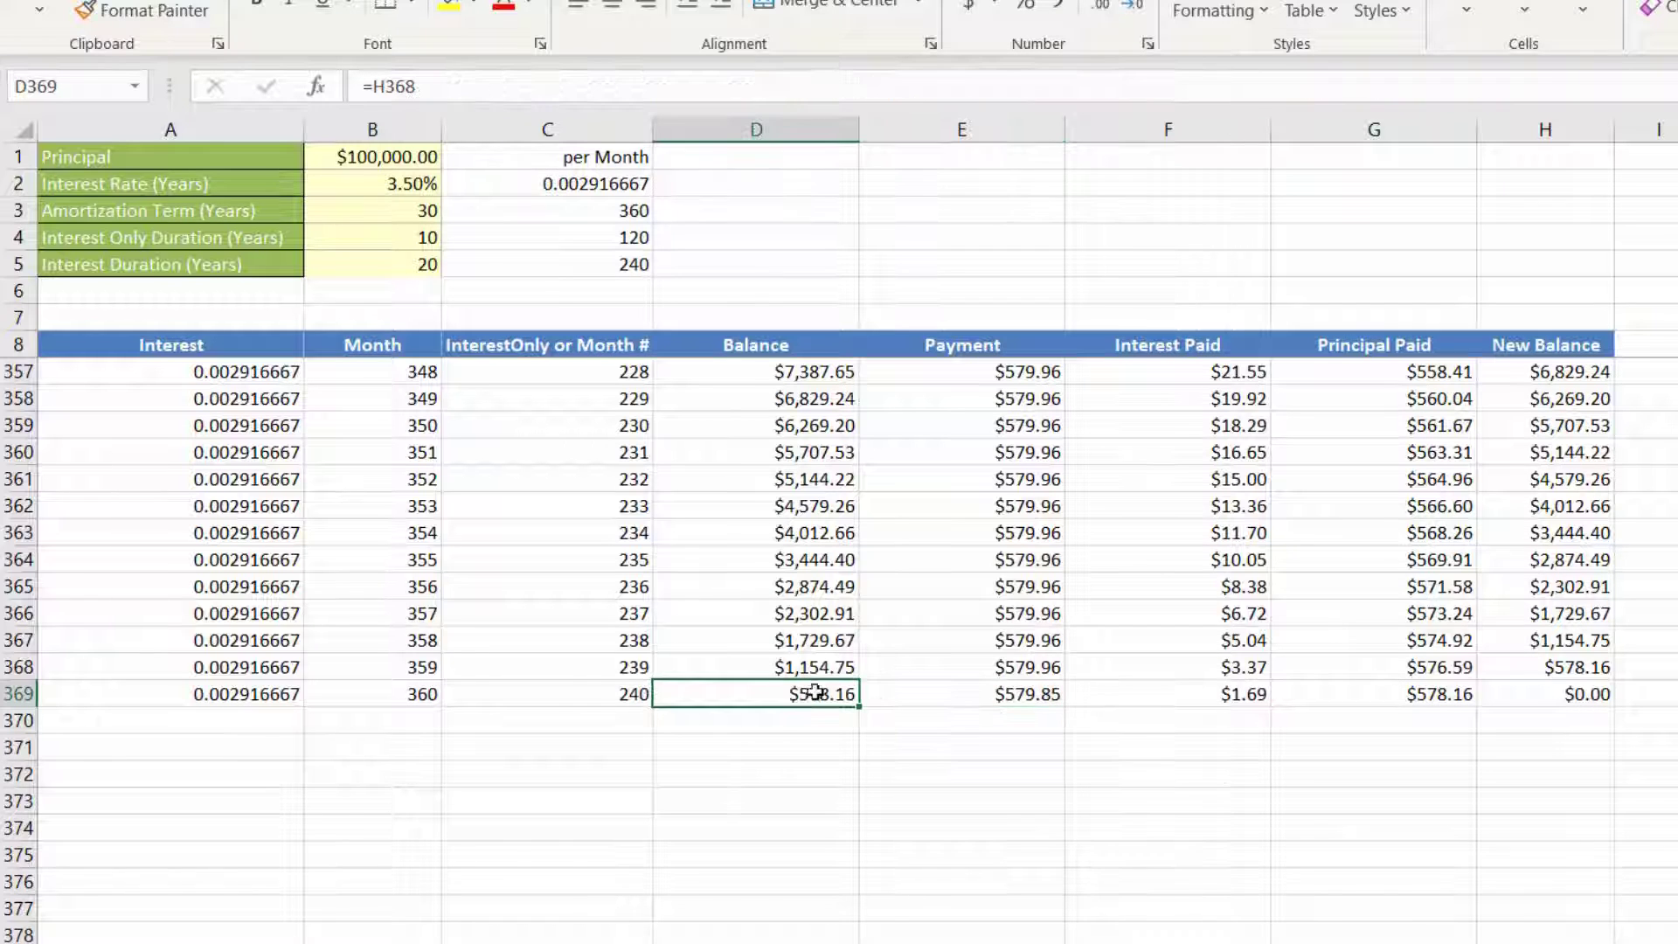
{"action": "left_click", "coordinate": [1192, 705]}
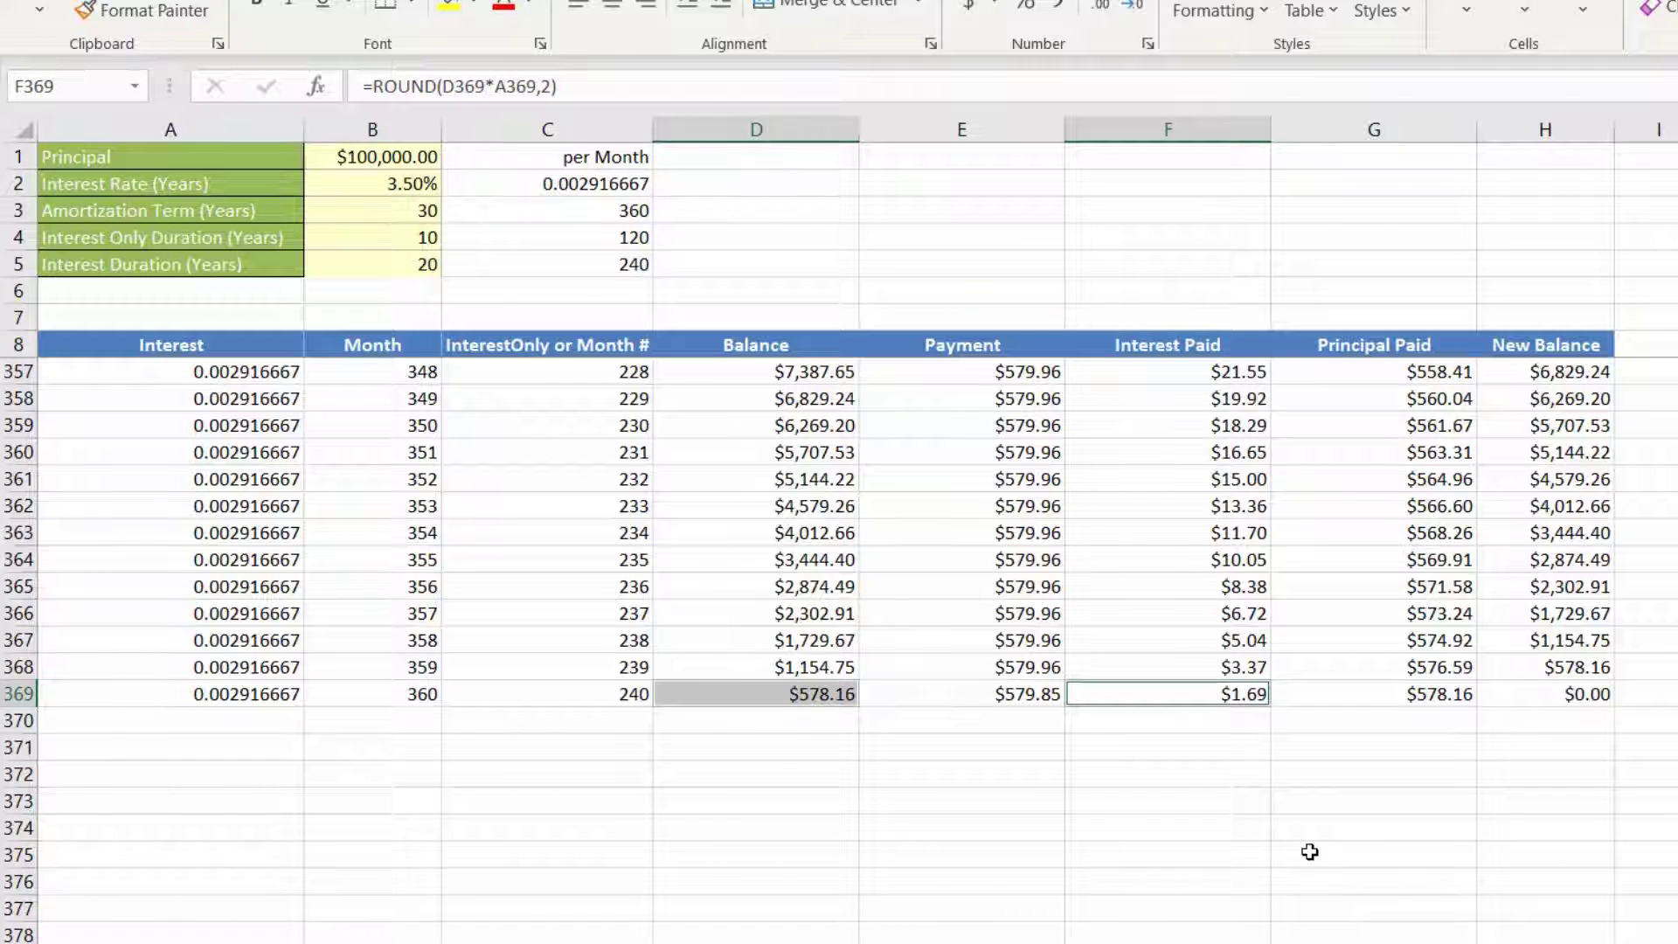
{"action": "left_click", "coordinate": [1558, 696]}
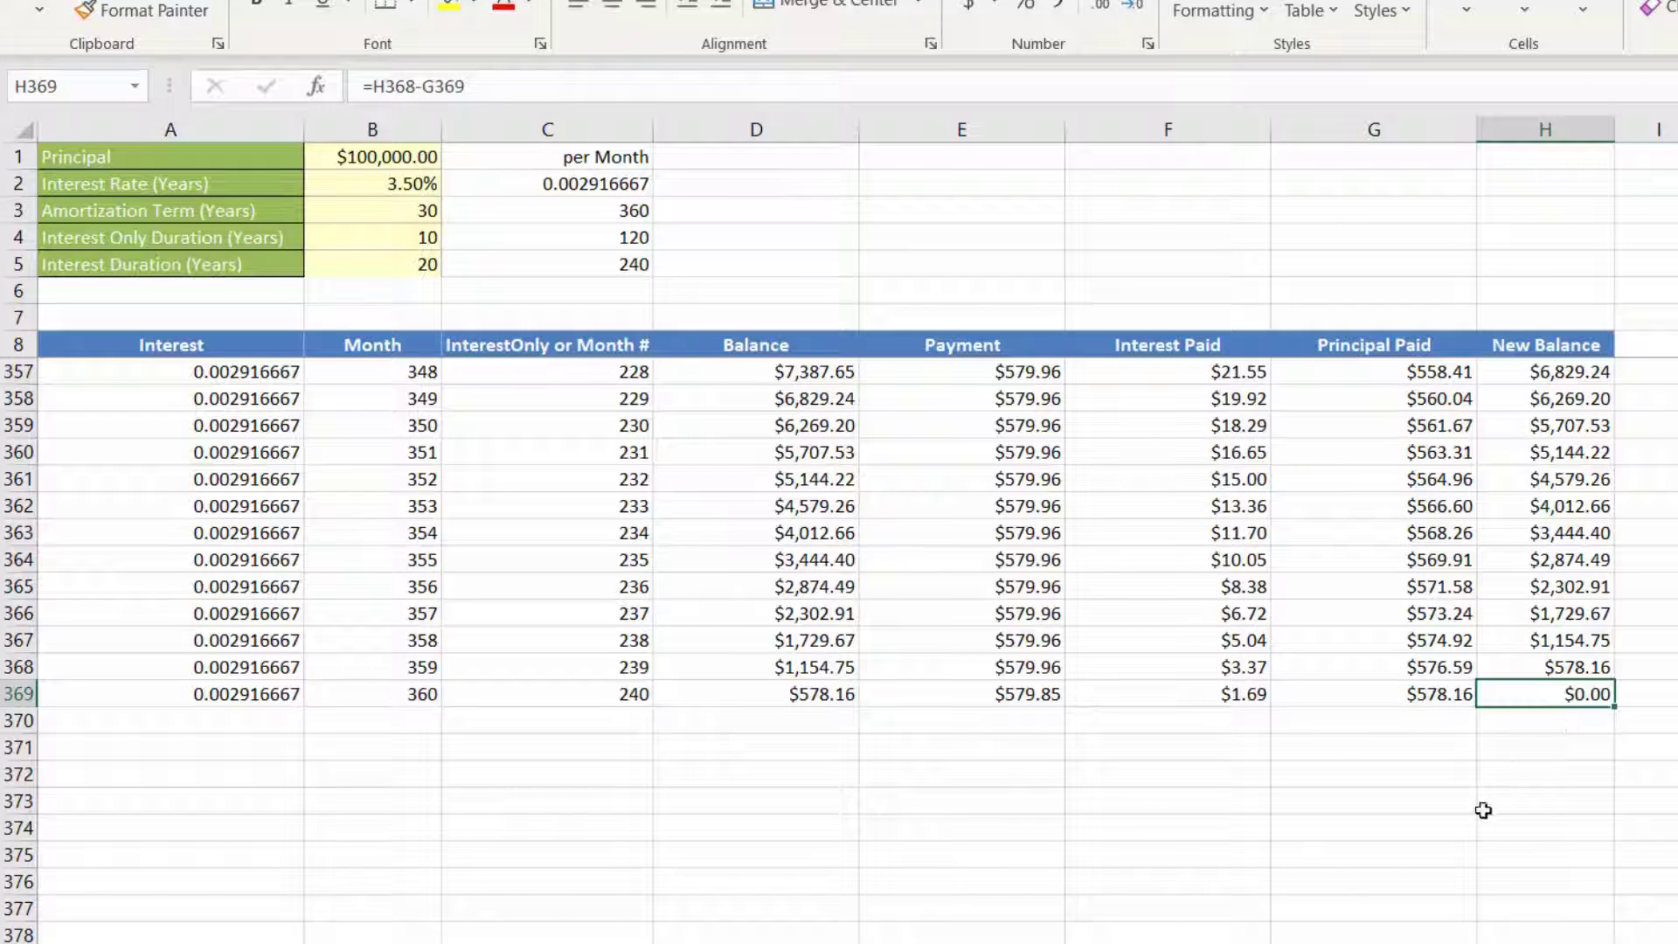
{"action": "left_click", "coordinate": [1390, 701]}
{"action": "left_click", "coordinate": [1544, 667]}
{"action": "left_click", "coordinate": [1437, 692]}
{"action": "left_click", "coordinate": [1224, 694]}
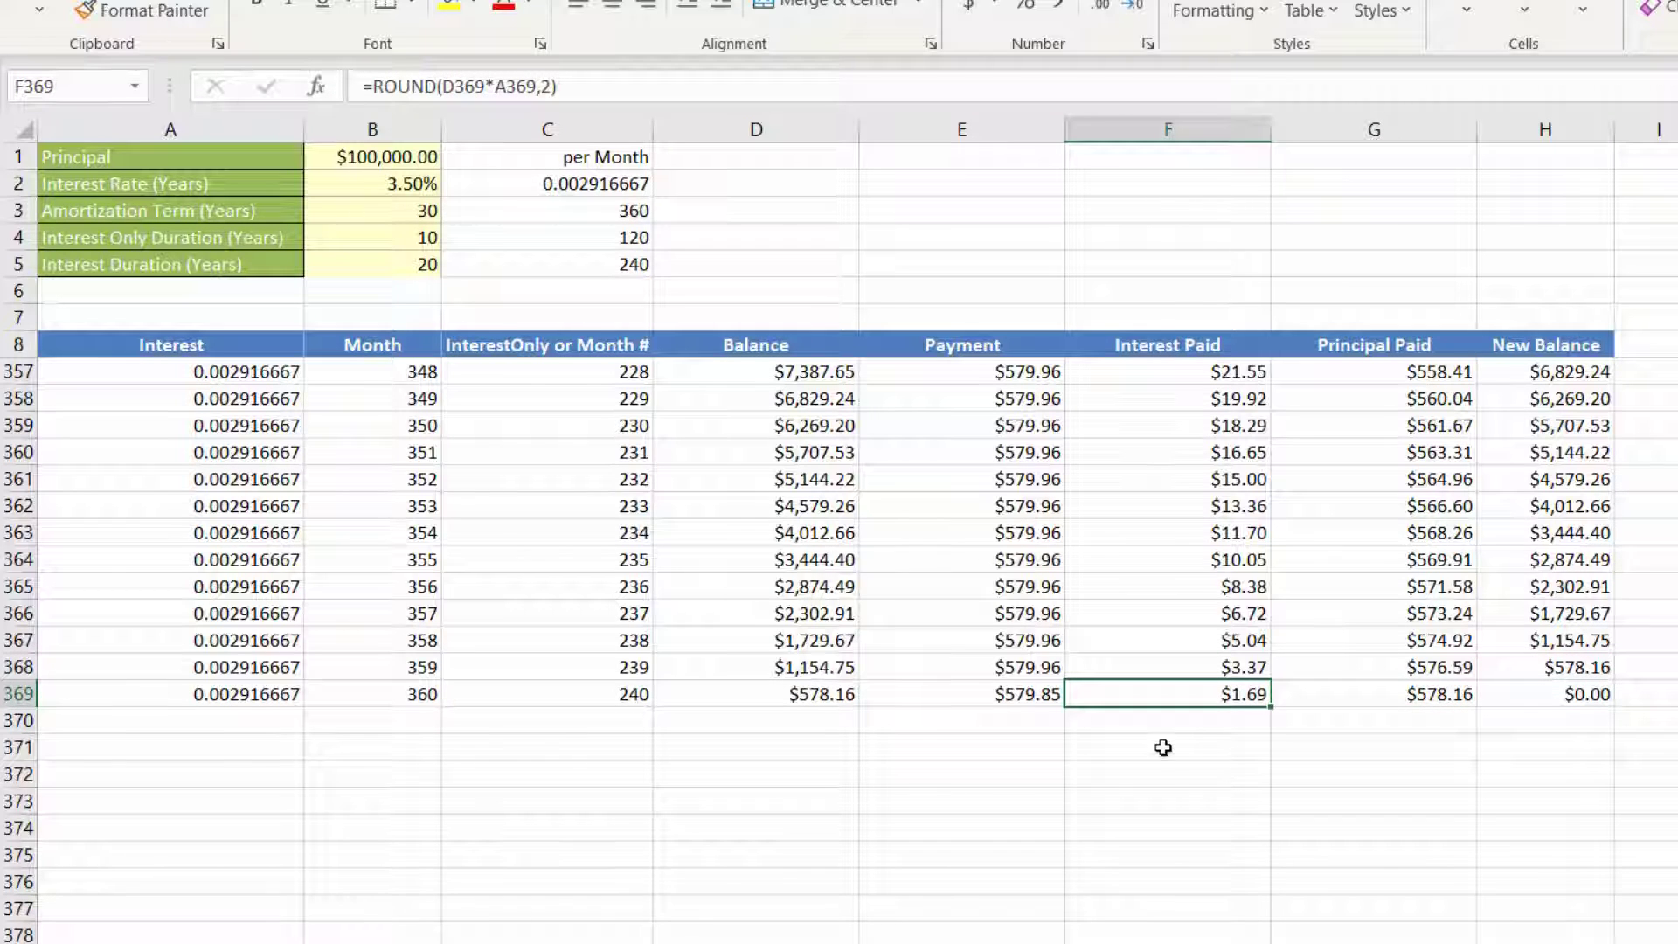
Step: Copy the payment formula from E369 into E10 and fill it down the whole Payment column
{"action": "left_click", "coordinate": [1016, 693]}
{"action": "key", "text": "ctrl+c"}
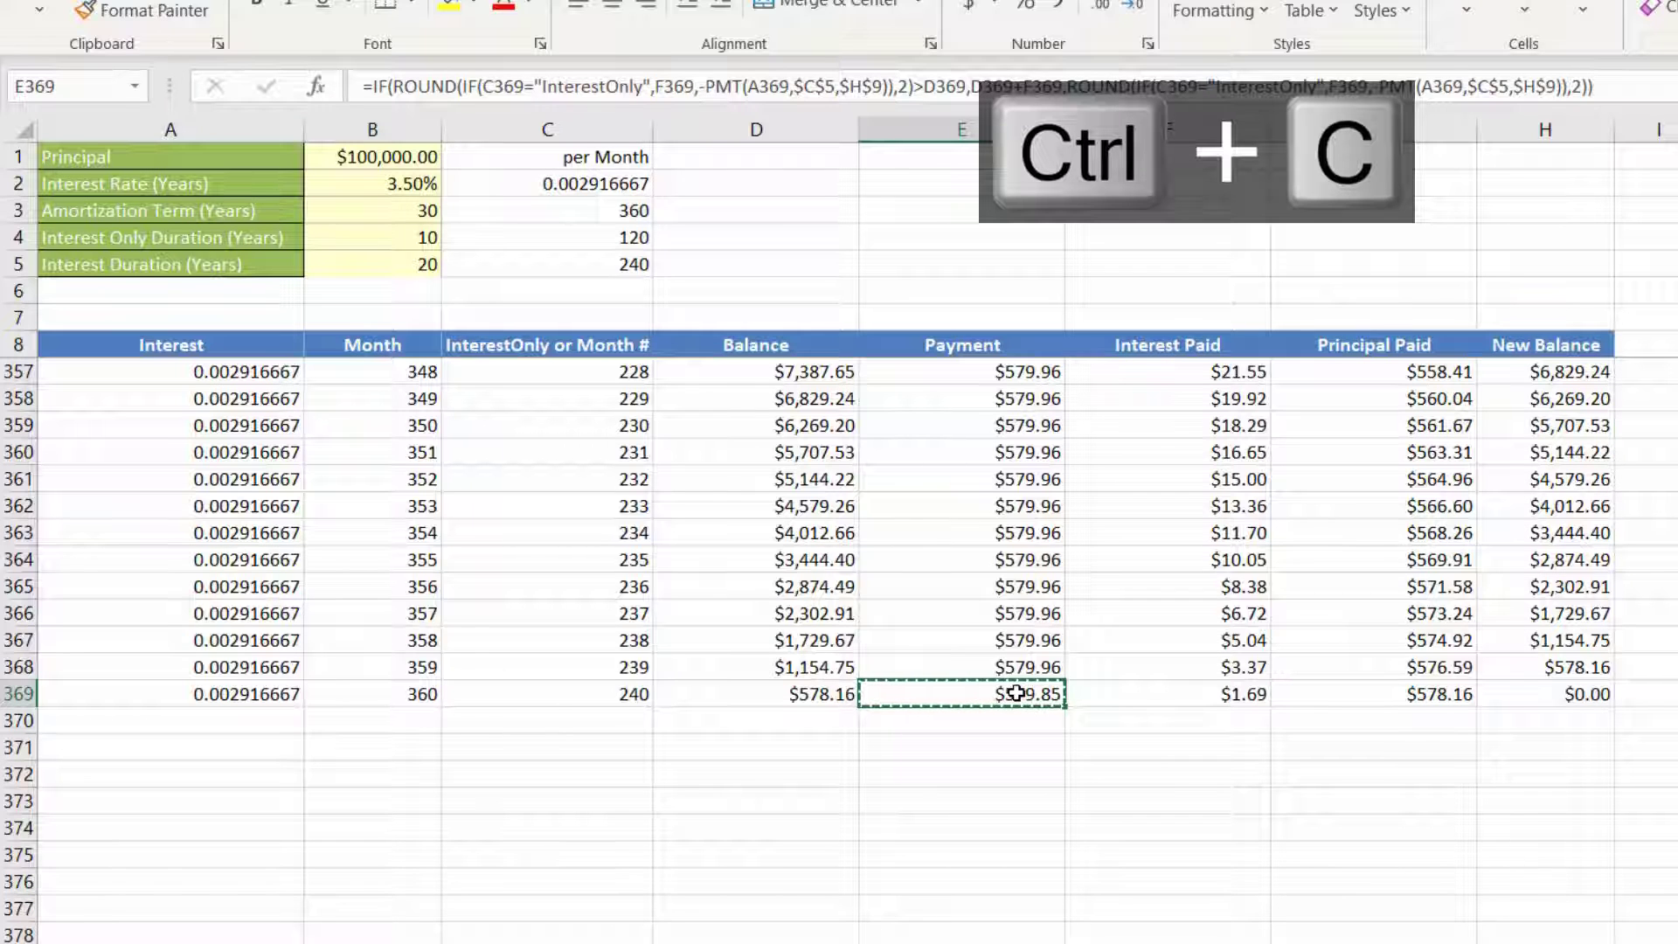
{"action": "key", "text": "ctrl+Up"}
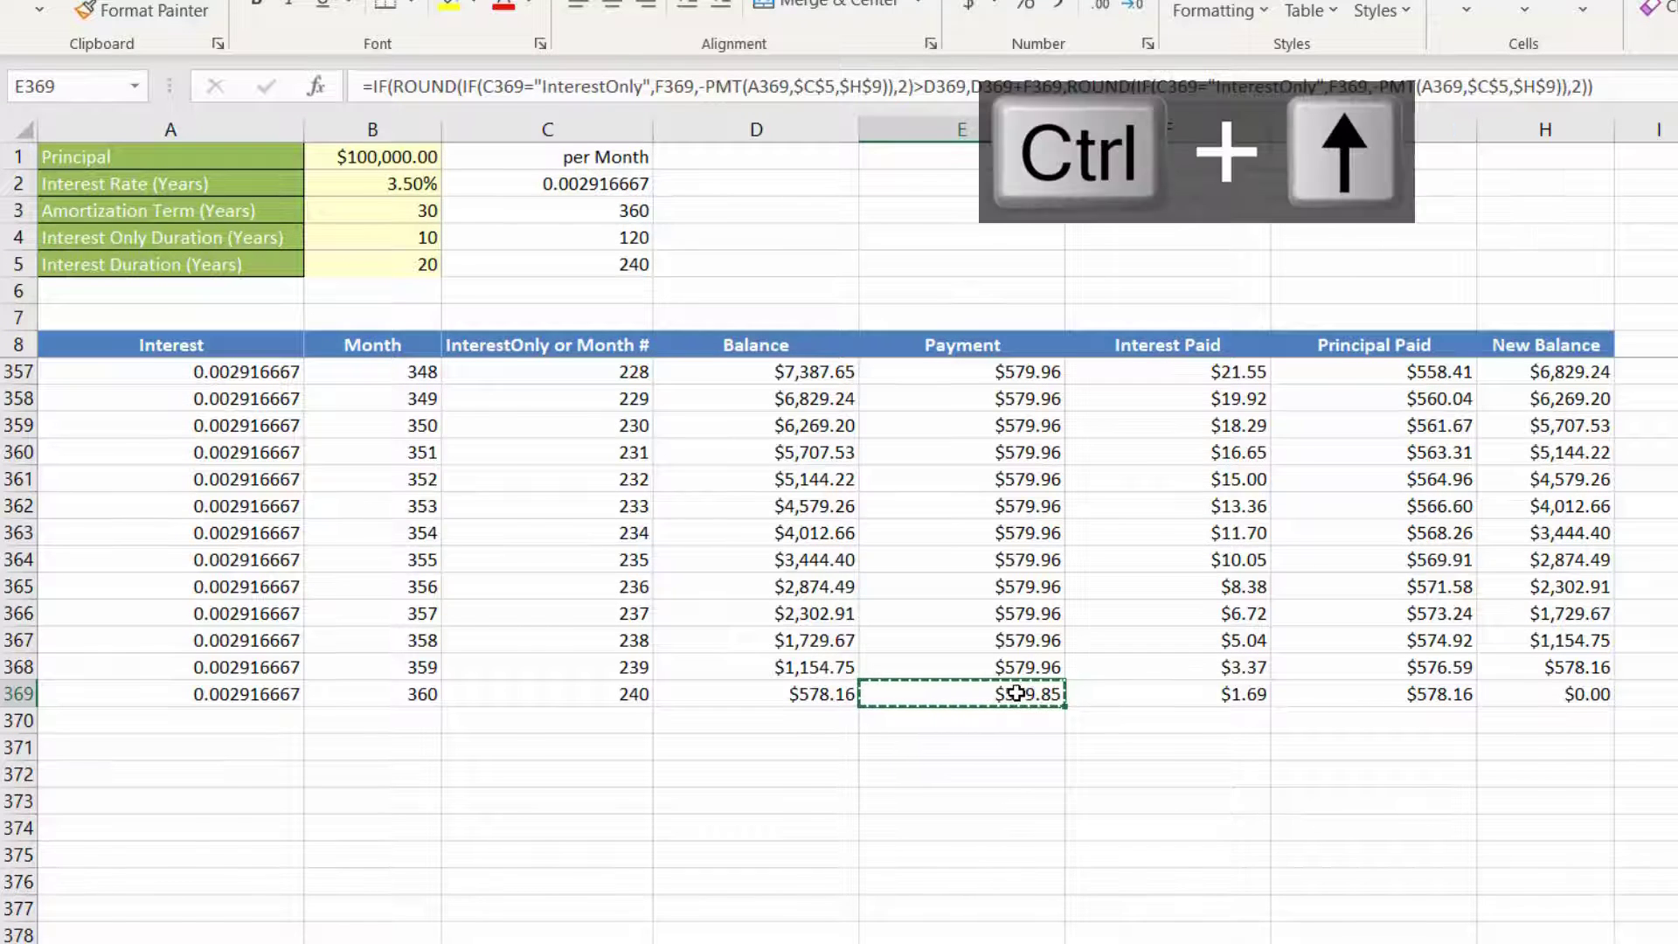
{"action": "scroll", "coordinate": [991, 323], "scroll_direction": "up", "scroll_amount": 1}
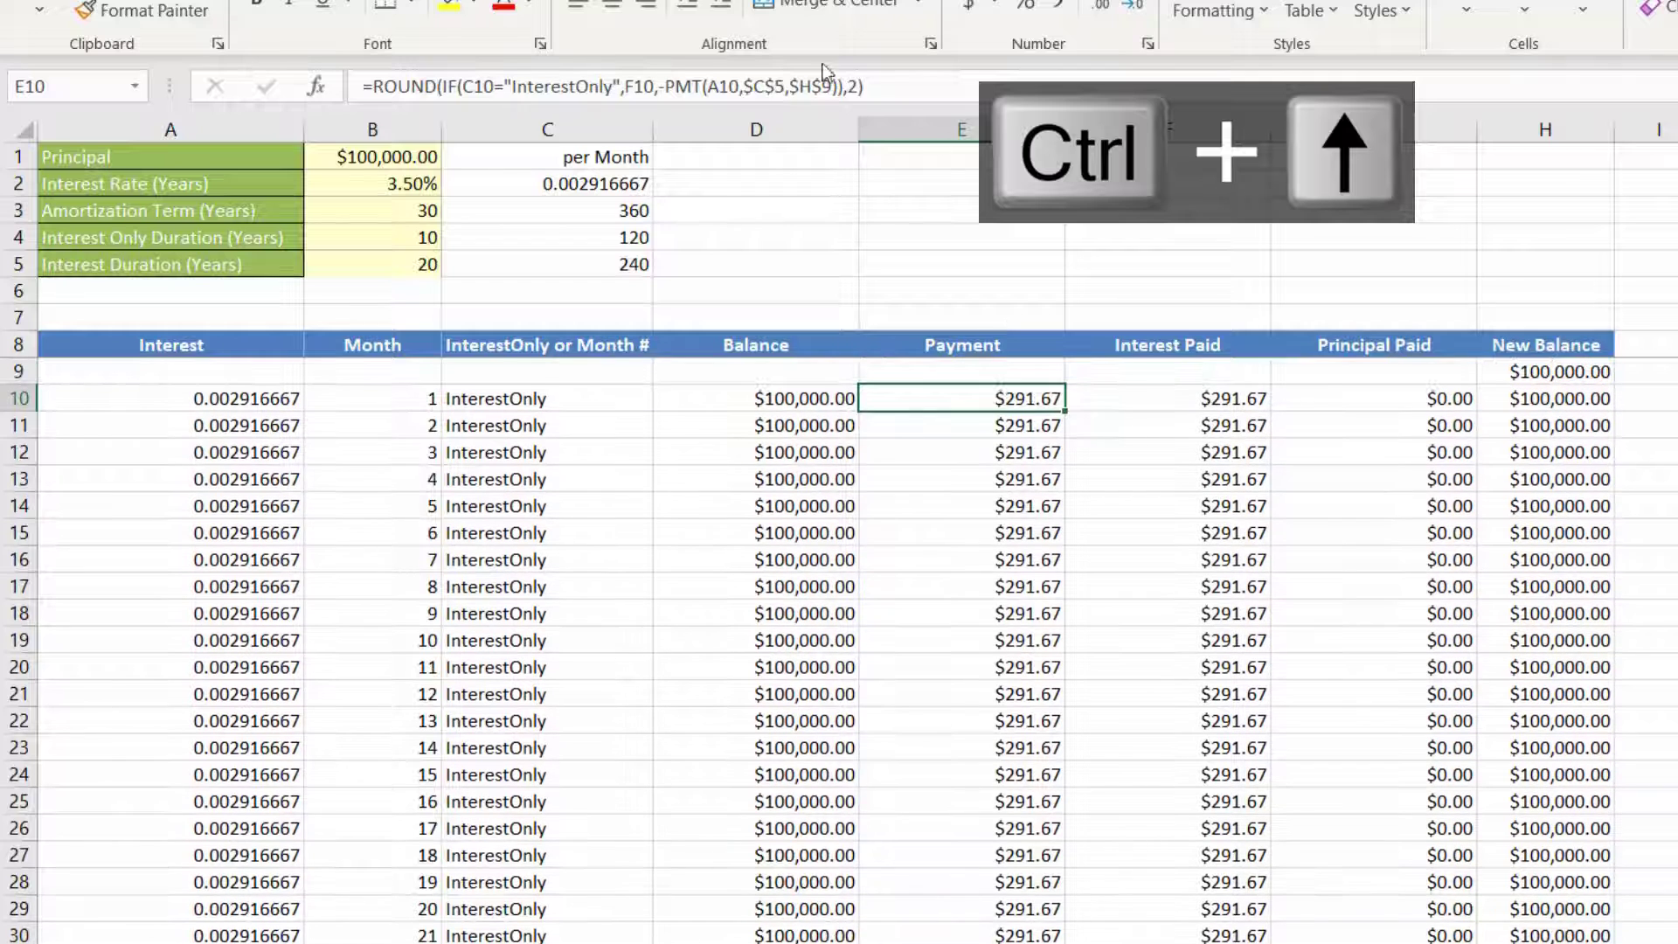
{"action": "key", "text": "ctrl+v"}
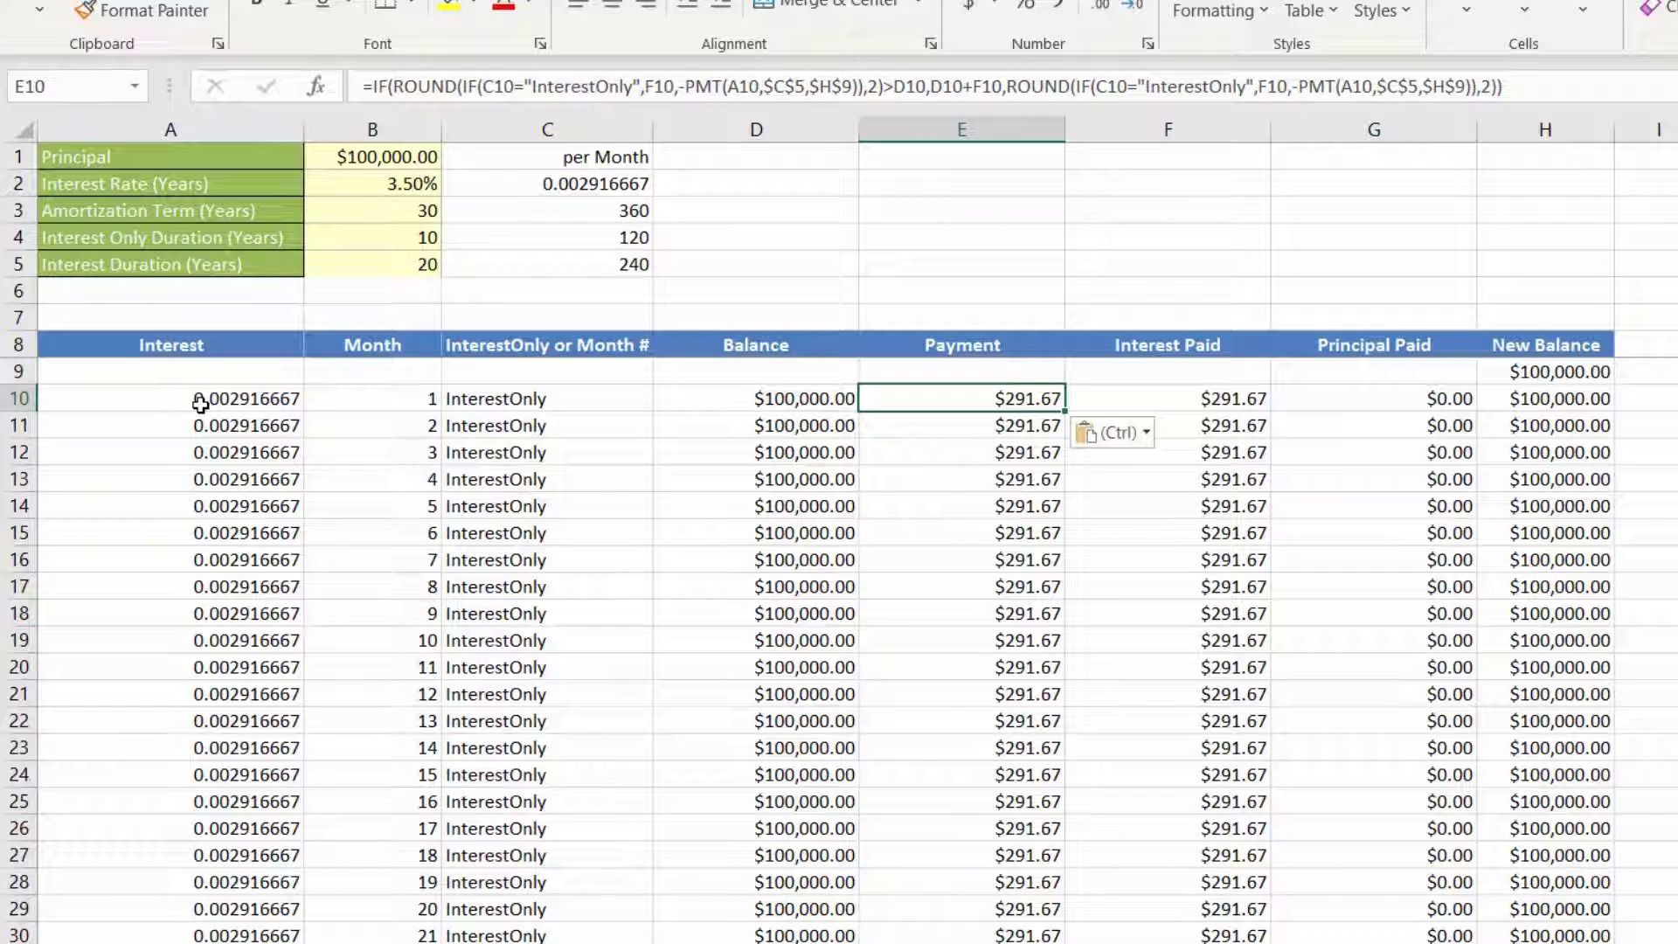
{"action": "key", "text": "Escape"}
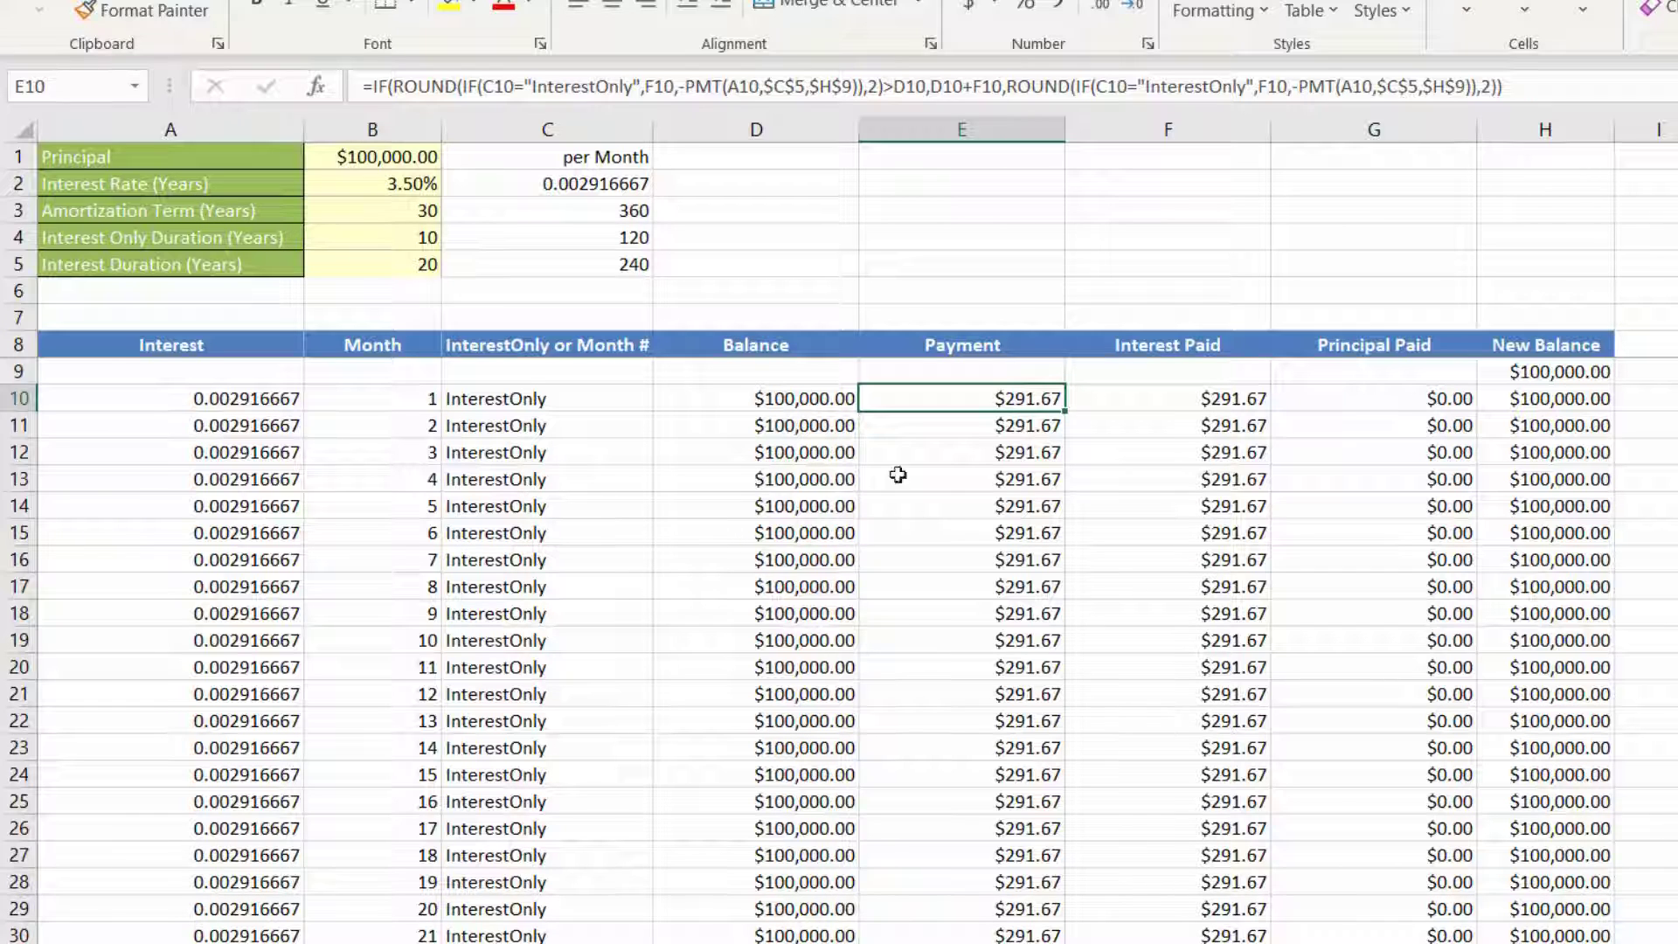
{"action": "double_click", "coordinate": [1065, 412]}
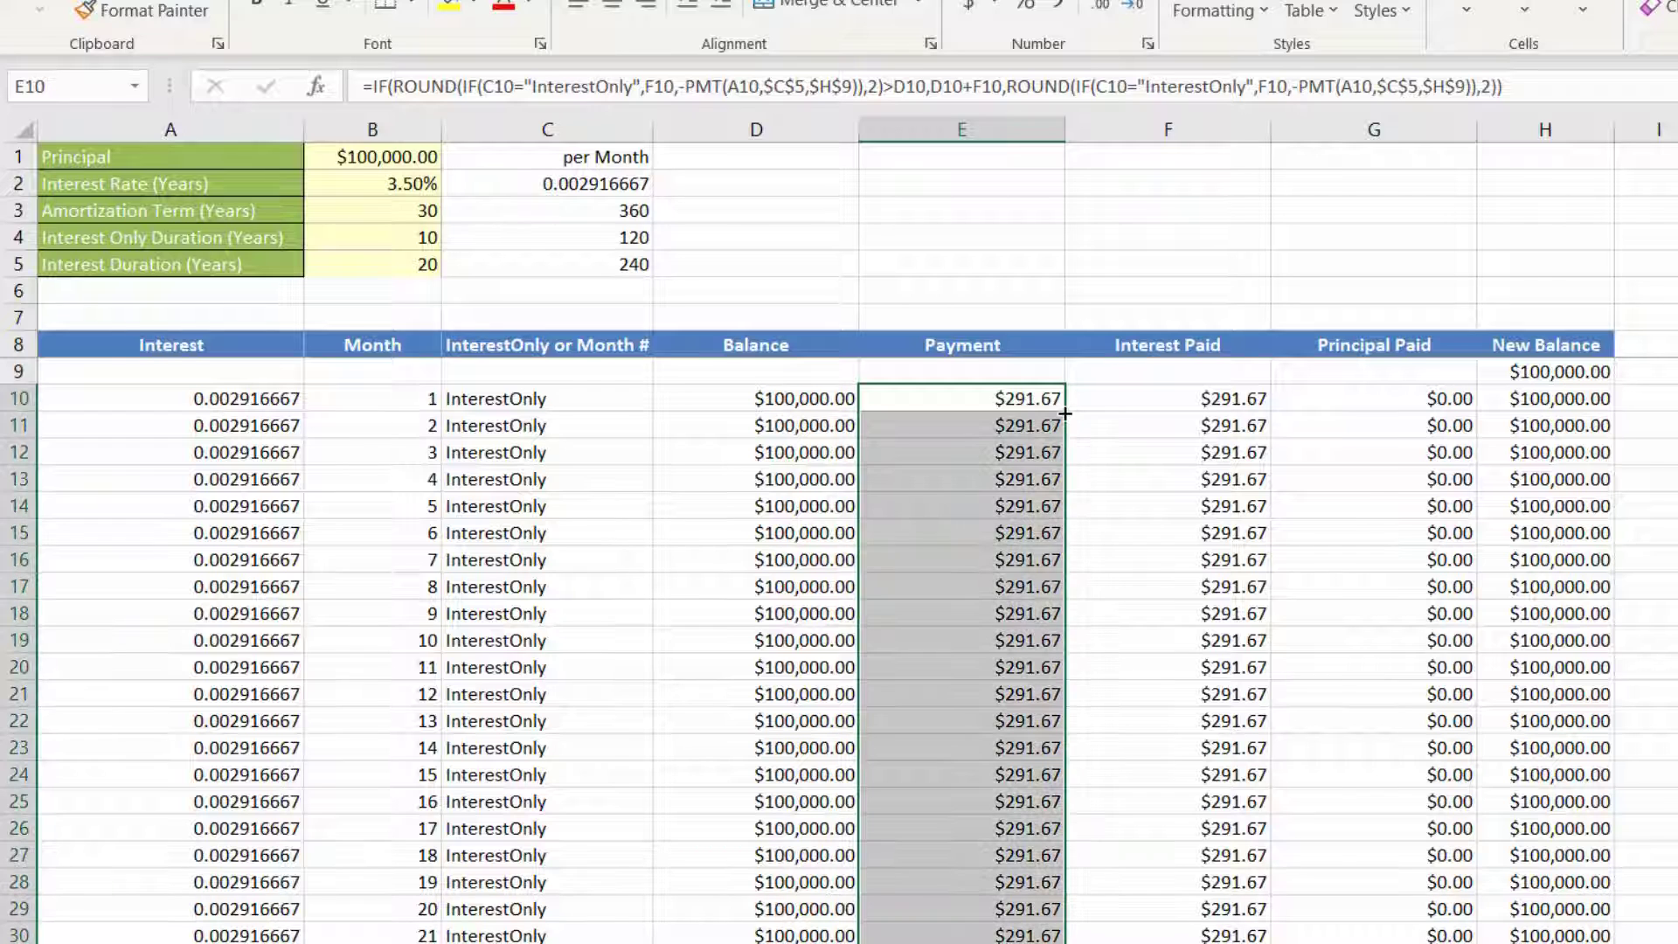
Step: Check the filled formulas in the Payment column from the first months down to the final row 369
{"action": "left_click", "coordinate": [992, 530]}
{"action": "left_click", "coordinate": [967, 476]}
{"action": "left_click", "coordinate": [986, 577]}
{"action": "scroll", "coordinate": [986, 575], "scroll_direction": "down", "scroll_amount": 20}
{"action": "scroll", "coordinate": [986, 574], "scroll_direction": "down", "scroll_amount": 20}
{"action": "left_click", "coordinate": [986, 577]}
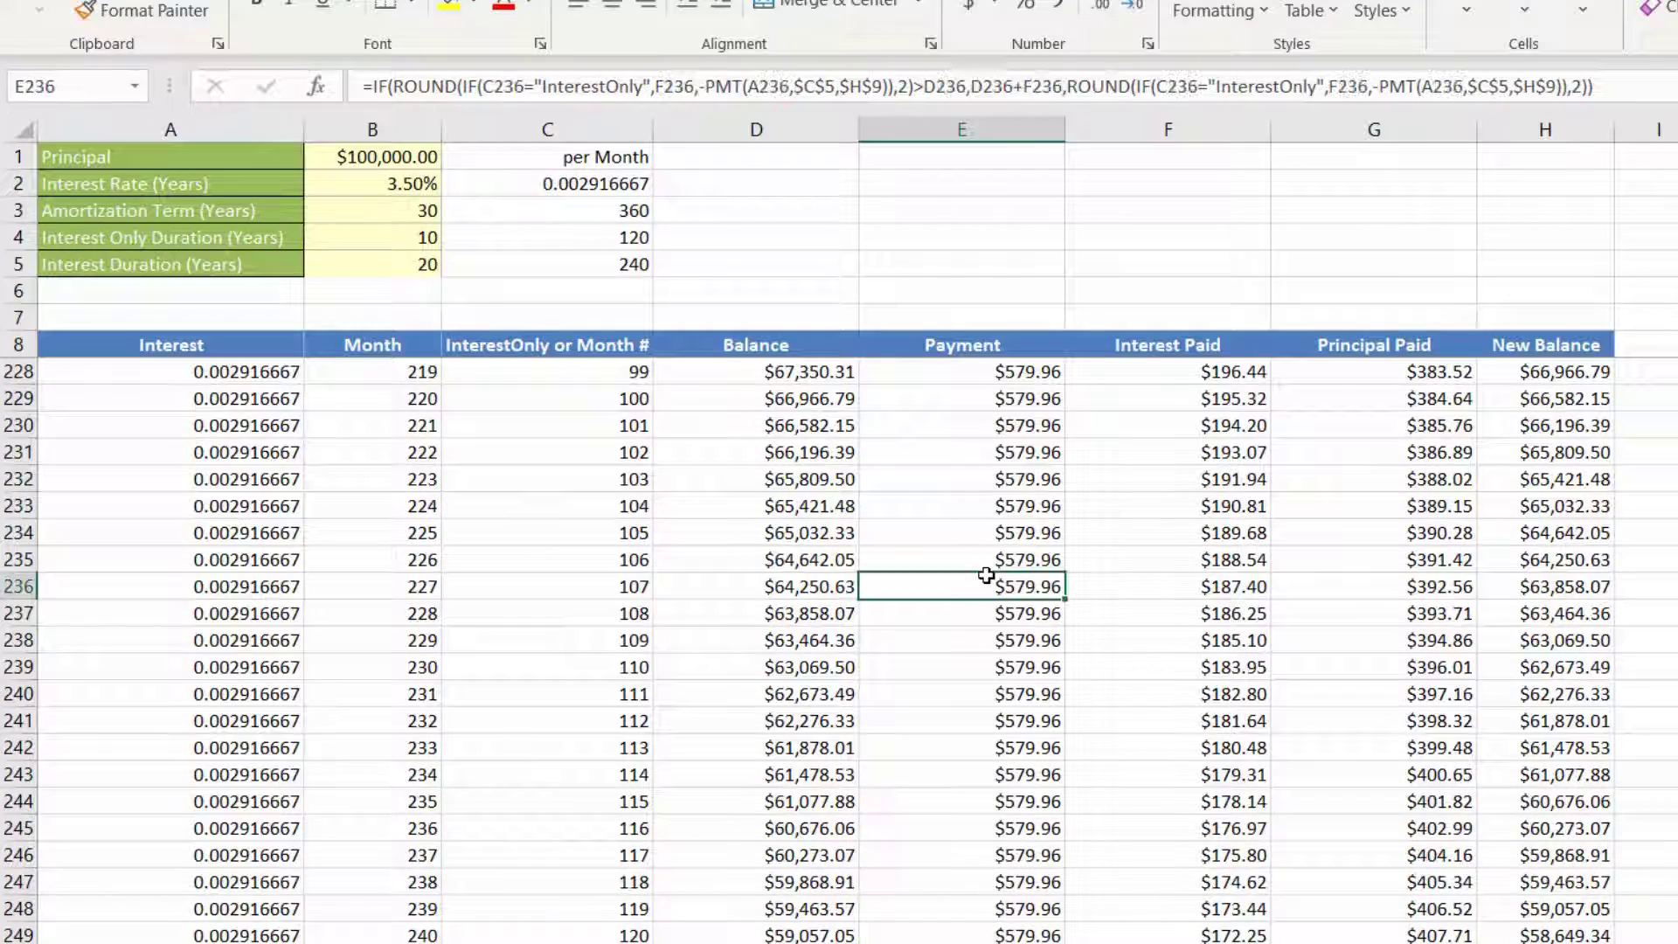
{"action": "key", "text": "ctrl+Down"}
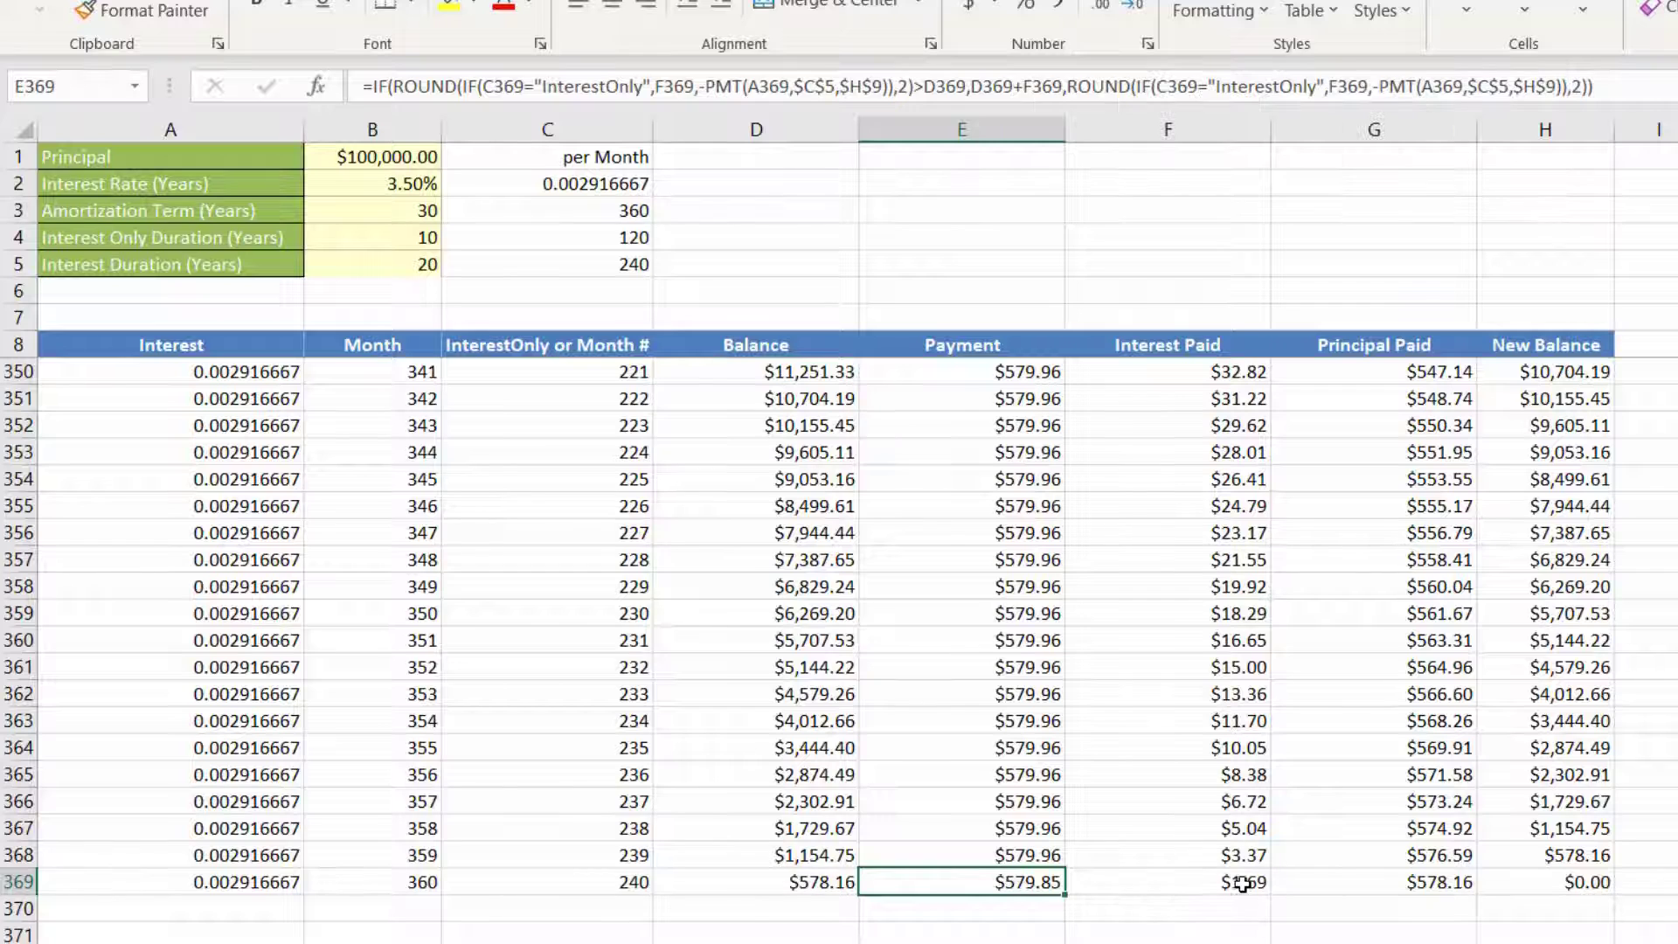
{"action": "scroll", "coordinate": [1312, 868], "scroll_direction": "down", "scroll_amount": 2}
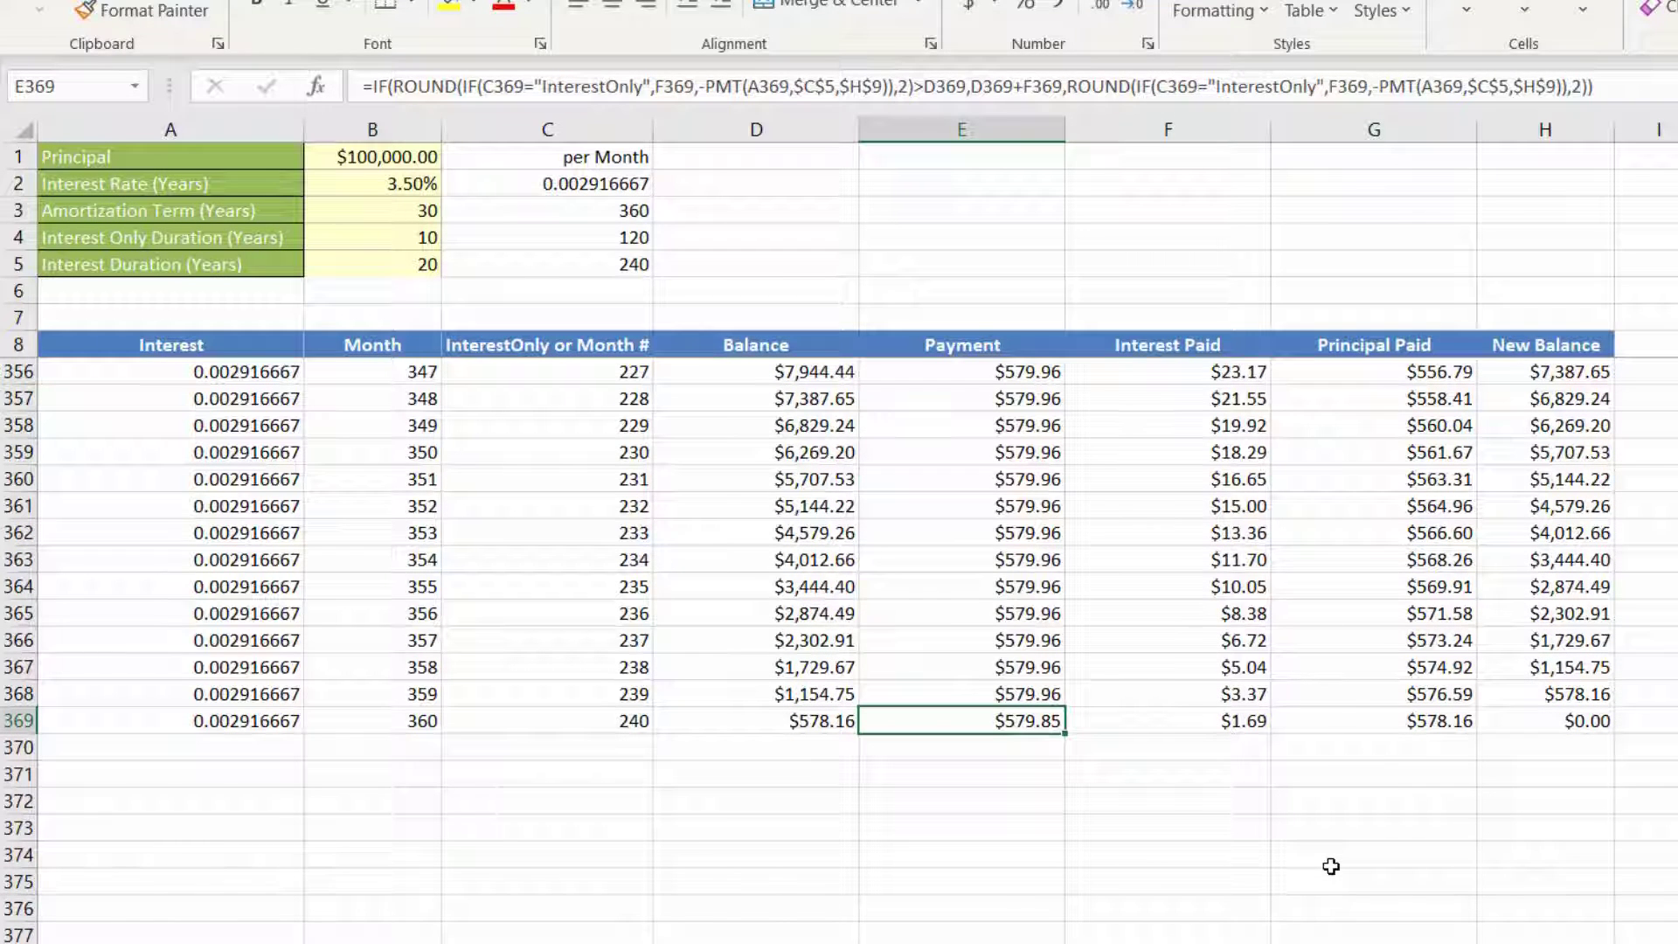
Step: Test the schedule with an interest rate of 4% in B2, and set the rate back to 3.5%
{"action": "left_click", "coordinate": [392, 185]}
{"action": "type", "text": "4"}
{"action": "key", "text": "Return"}
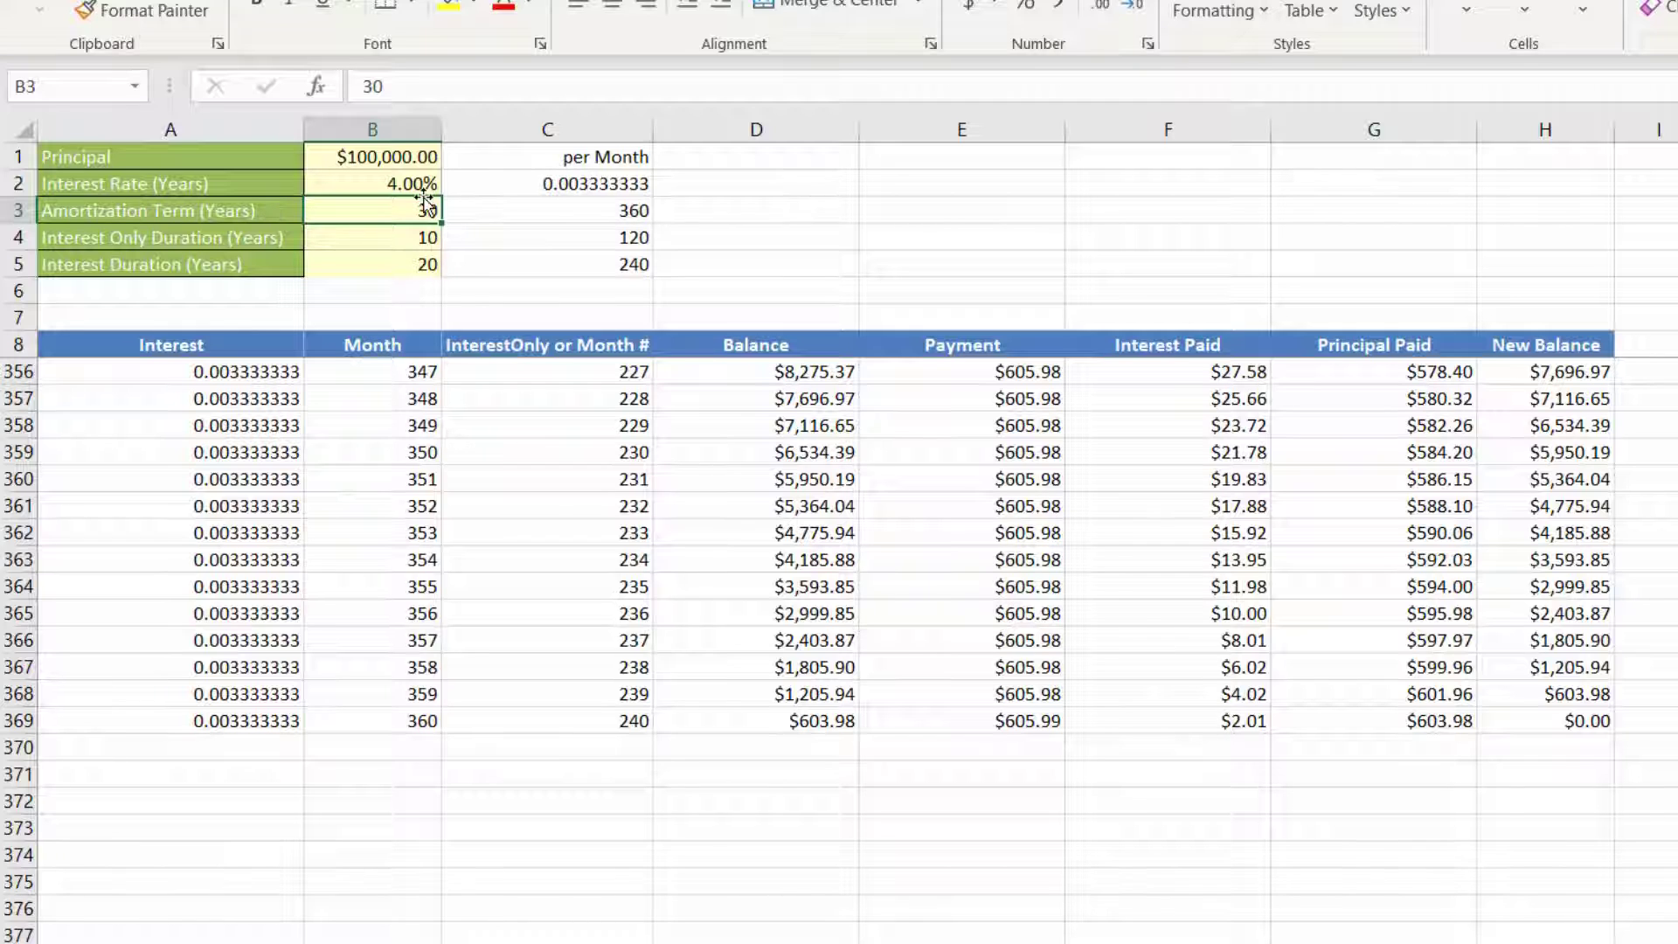
{"action": "left_click", "coordinate": [399, 174]}
{"action": "left_click", "coordinate": [385, 238]}
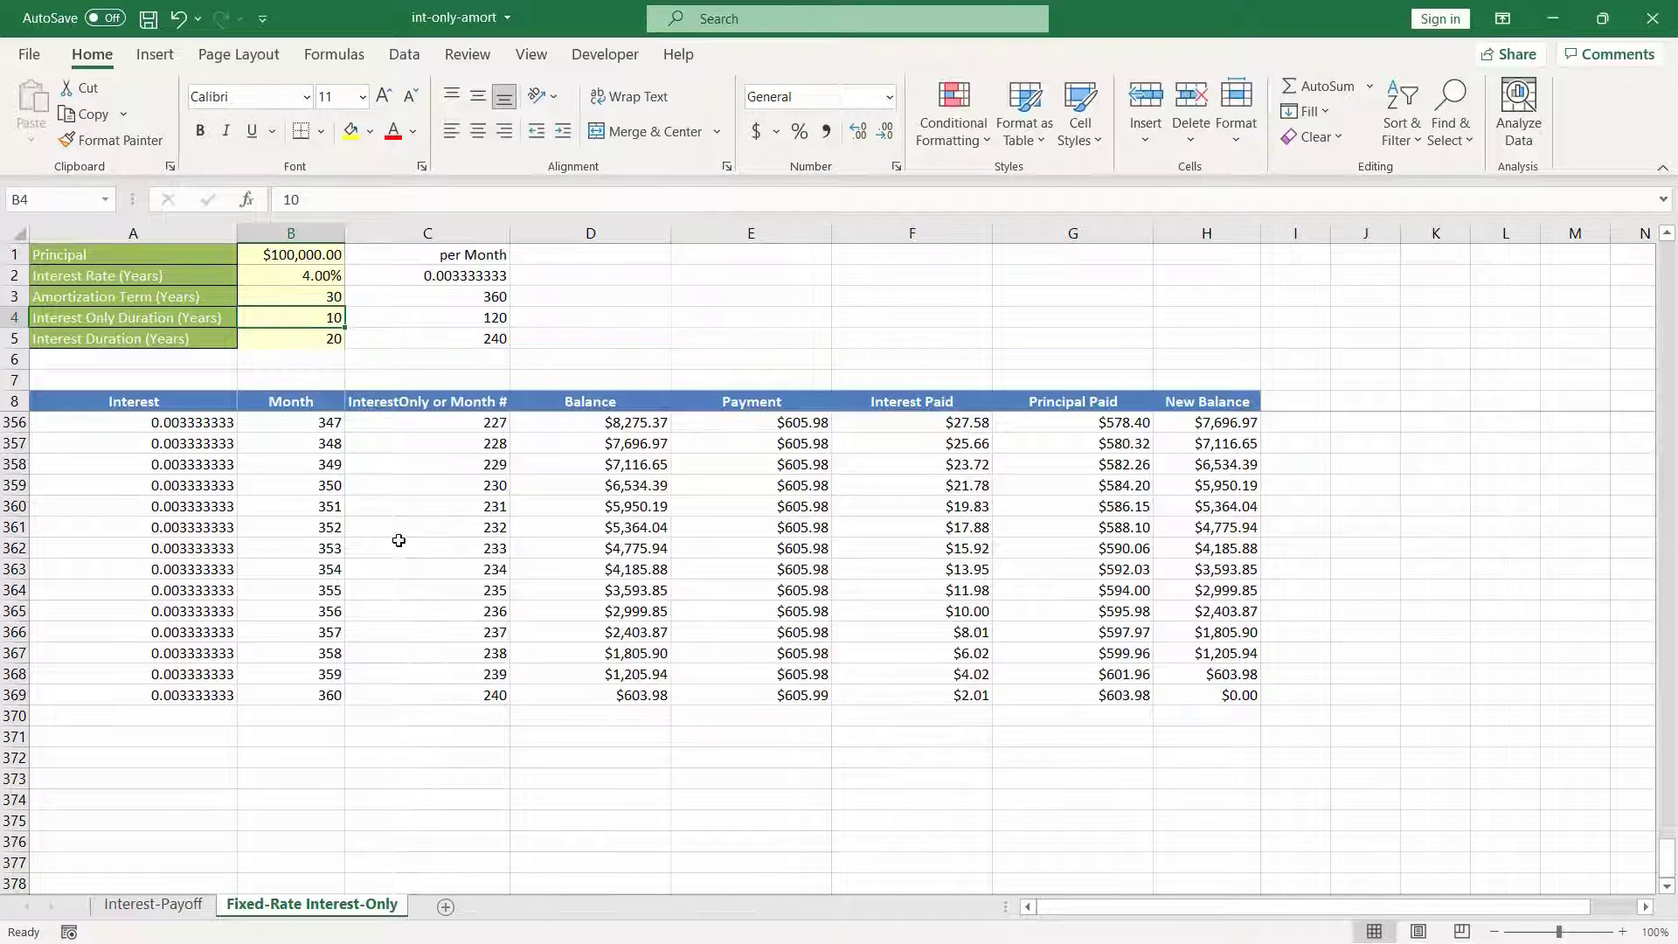
{"action": "left_click", "coordinate": [324, 274]}
{"action": "type", "text": "3."}
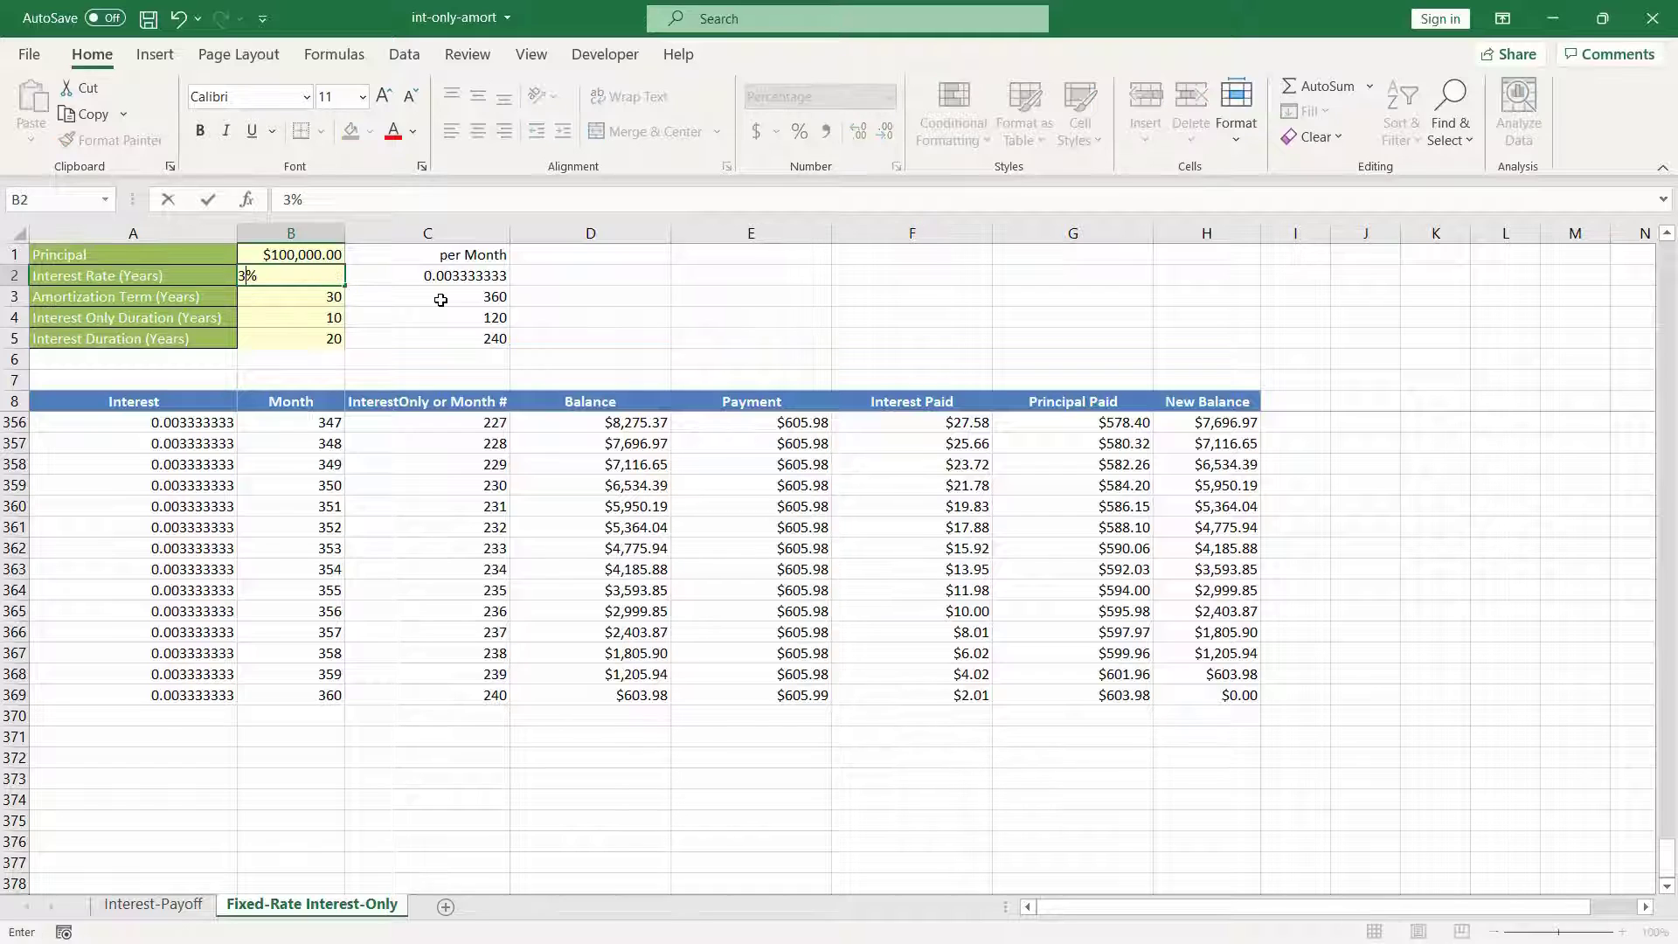
{"action": "type", "text": "5"}
{"action": "key", "text": "Return"}
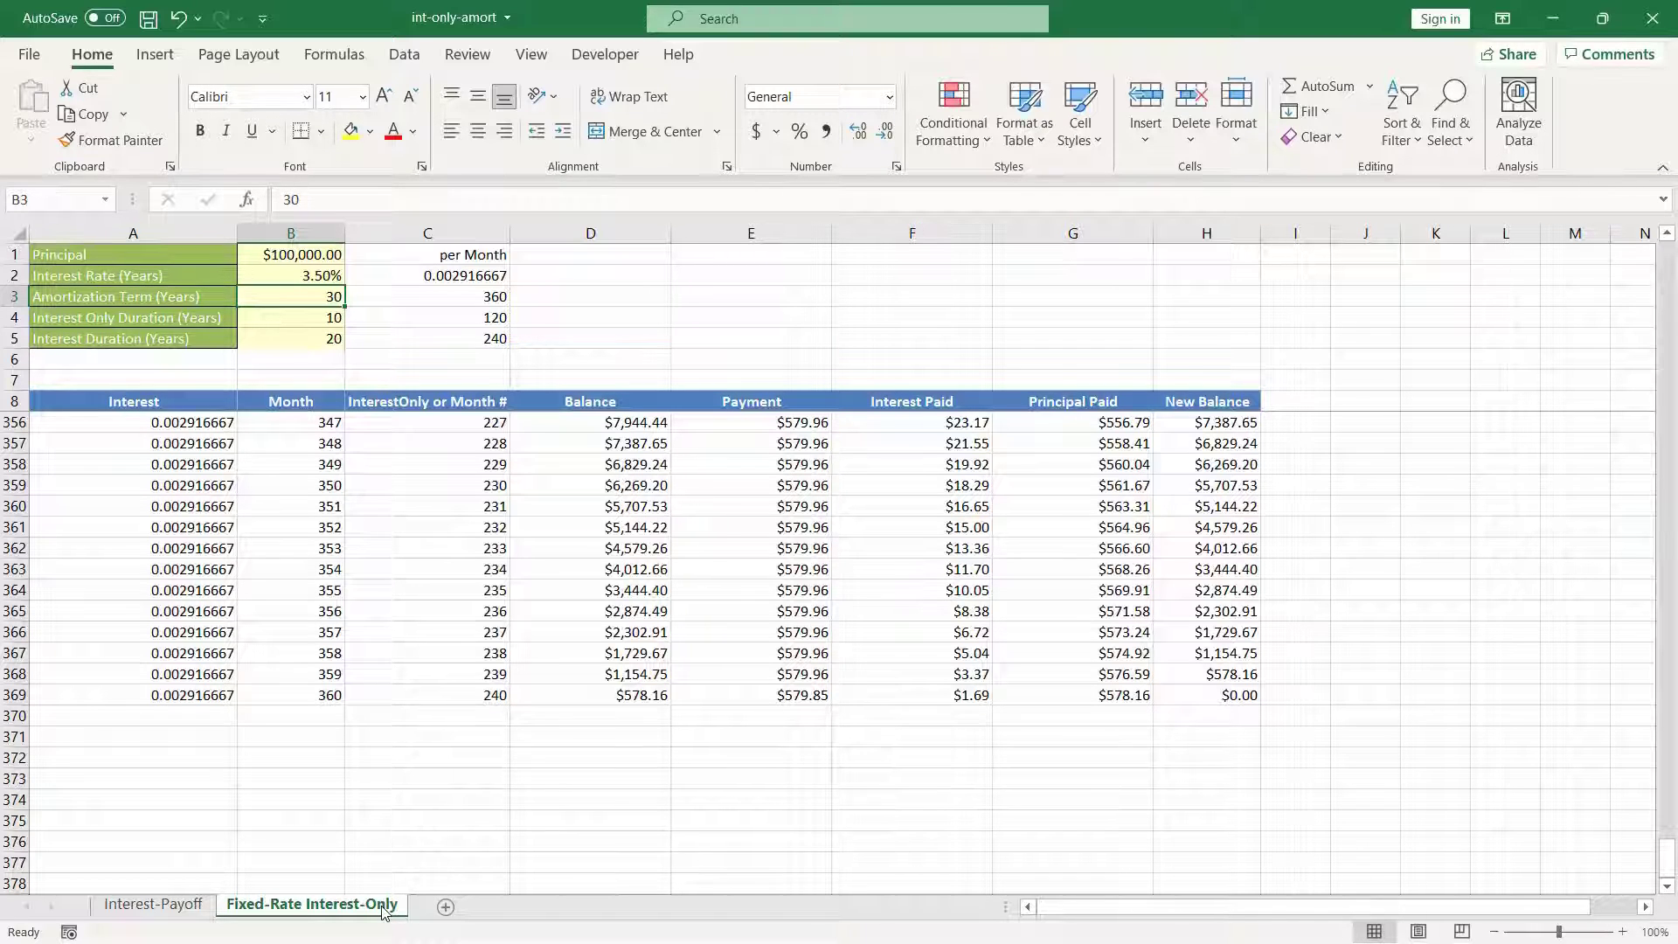
Step: Duplicate the Fixed-Rate Interest-Only sheet, rename the copy "ARM Interest-Only (2)", and go to its principal in B1
{"action": "left_click_drag", "start_coordinate": [381, 911], "coordinate": [418, 909]}
{"action": "double_click", "coordinate": [496, 905]}
{"action": "type", "text": "ARM Interest-Only (2"}
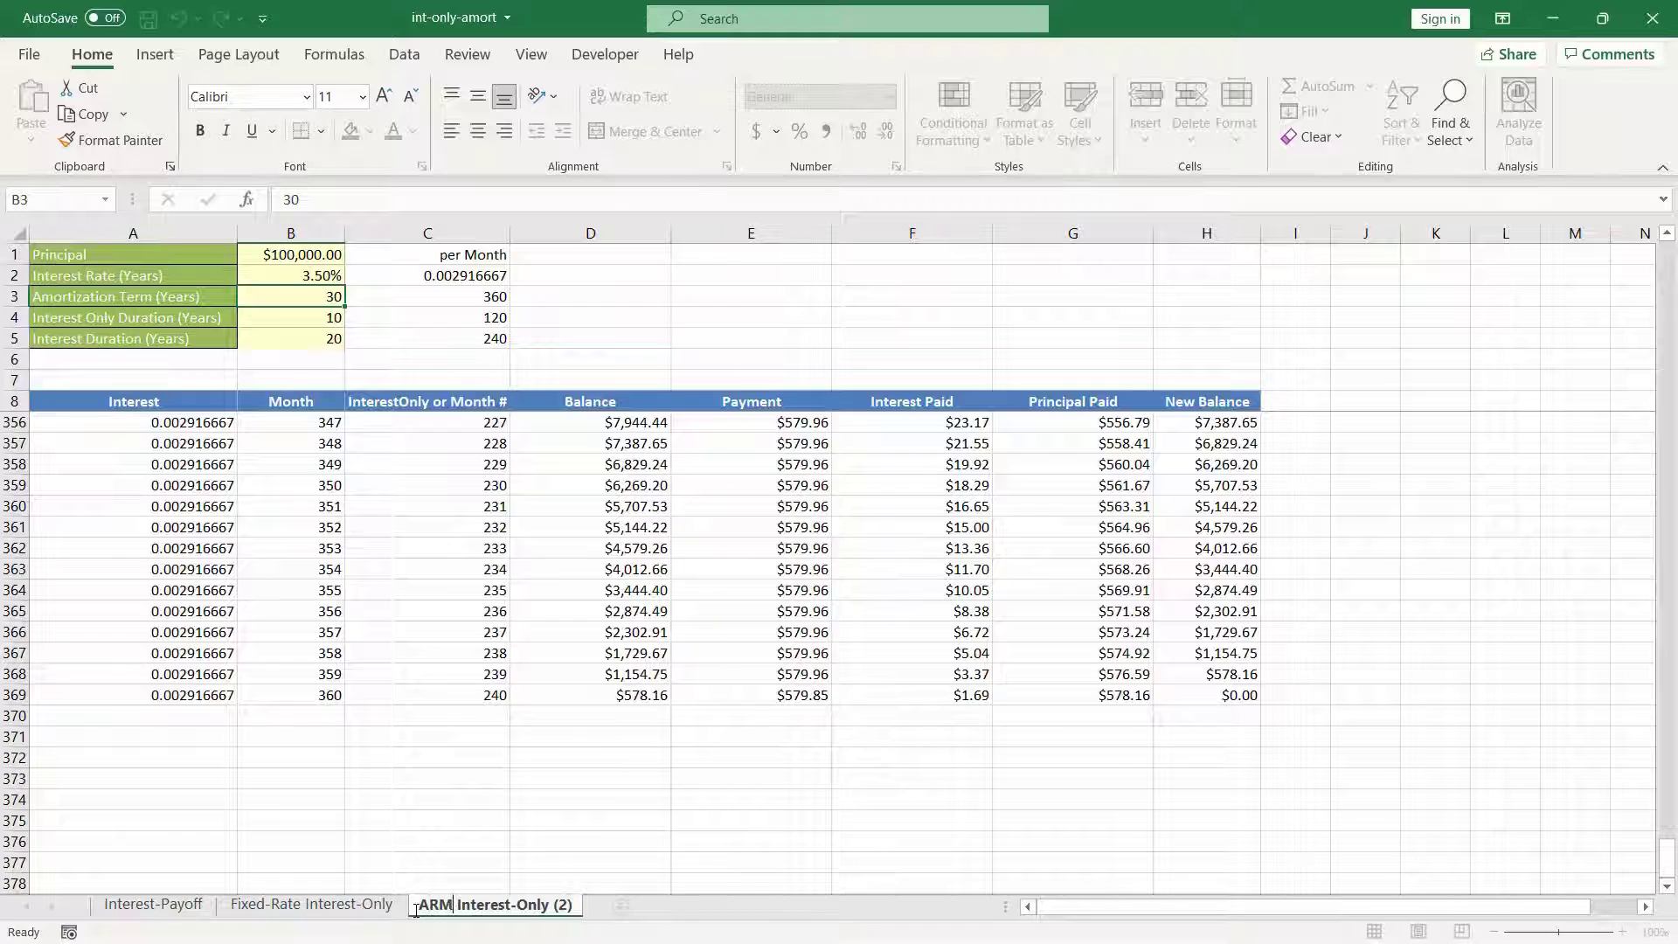
{"action": "key", "text": "Return"}
{"action": "key", "text": "Up"}
{"action": "key", "text": "Up"}
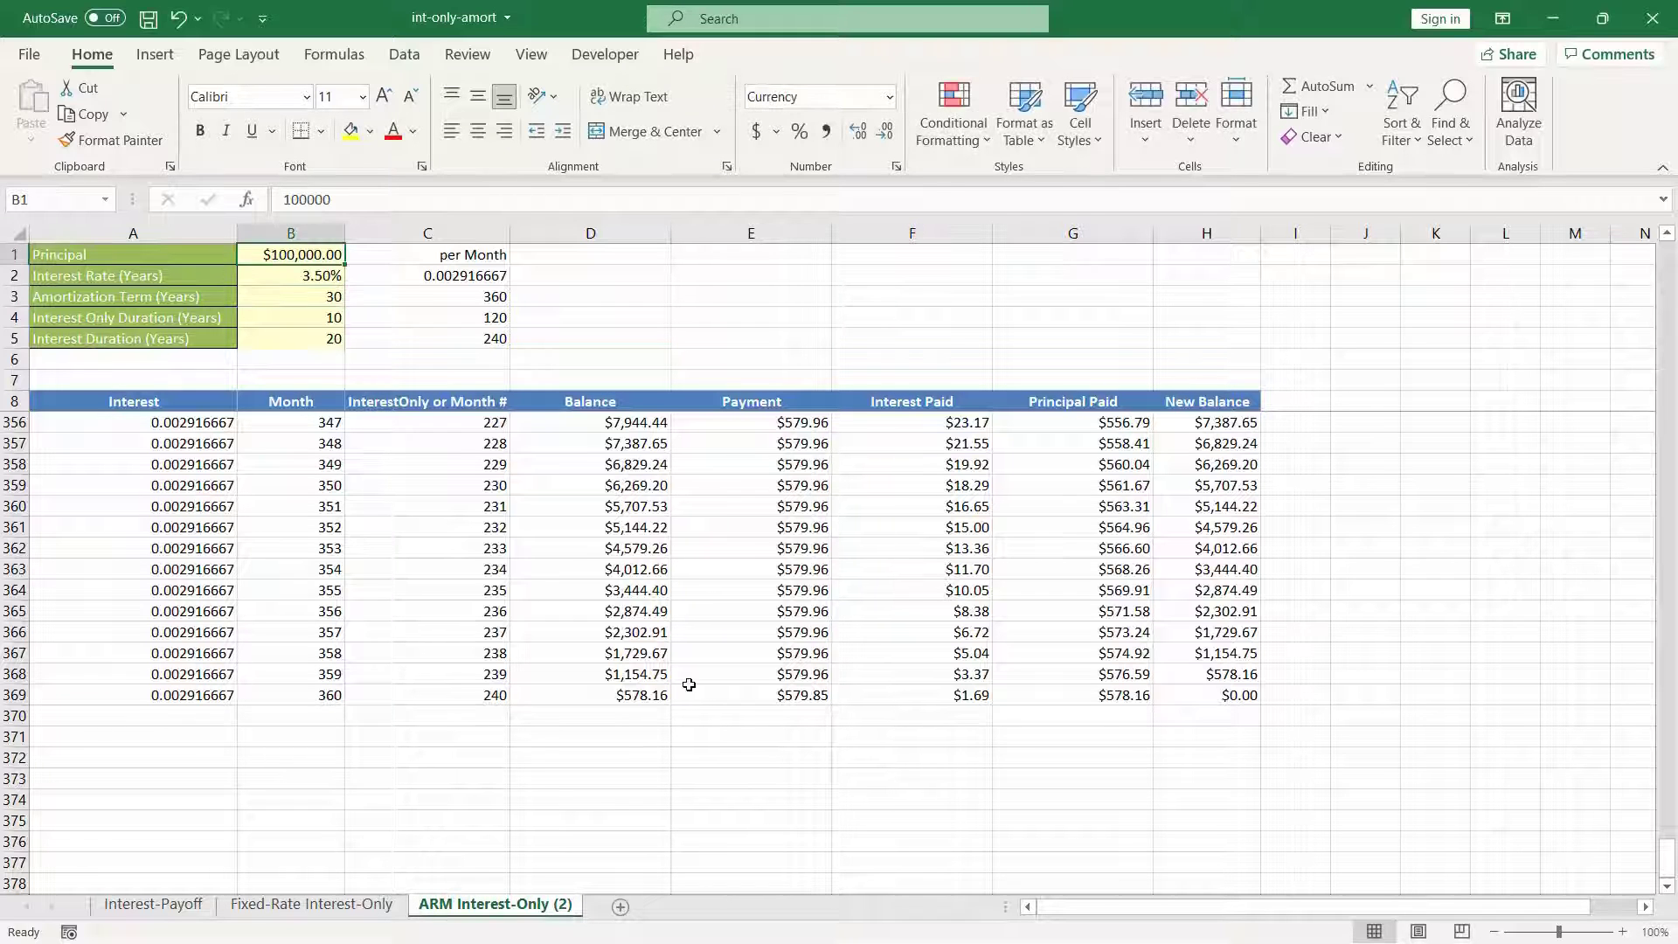
Step: Unfreeze the panes on the ARM sheet and scroll through the schedule without the locked header rows
{"action": "left_click_drag", "start_coordinate": [1672, 865], "coordinate": [1668, 275]}
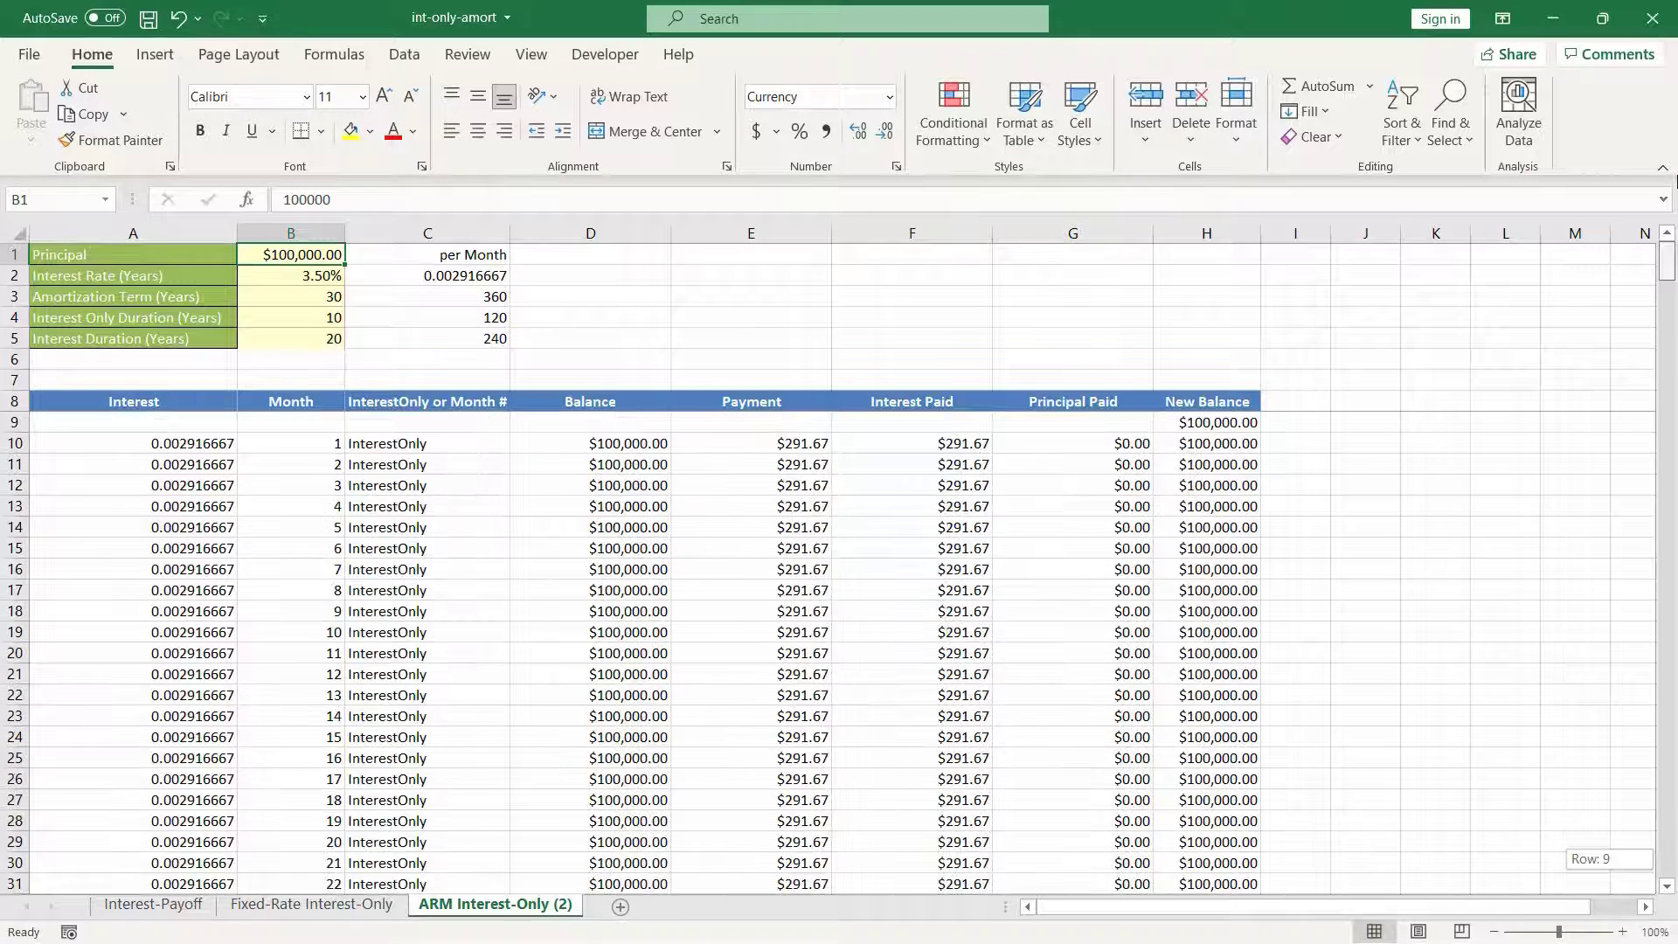
{"action": "scroll", "coordinate": [288, 443], "scroll_direction": "up", "scroll_amount": 3}
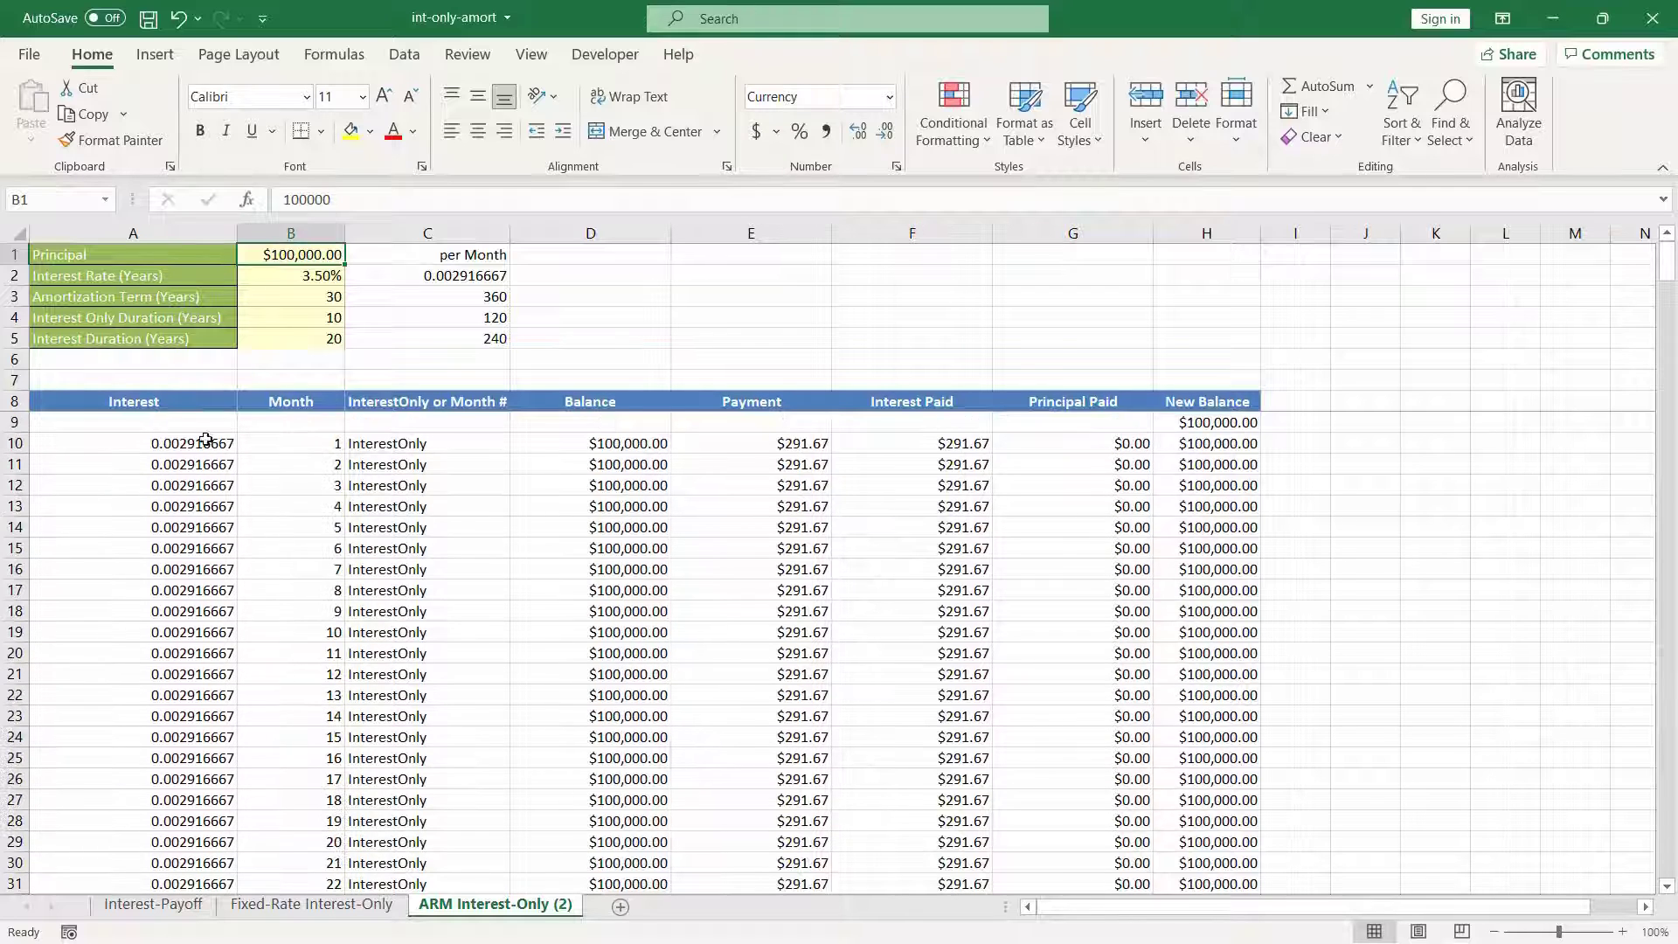
{"action": "scroll", "coordinate": [211, 489], "scroll_direction": "down", "scroll_amount": 8}
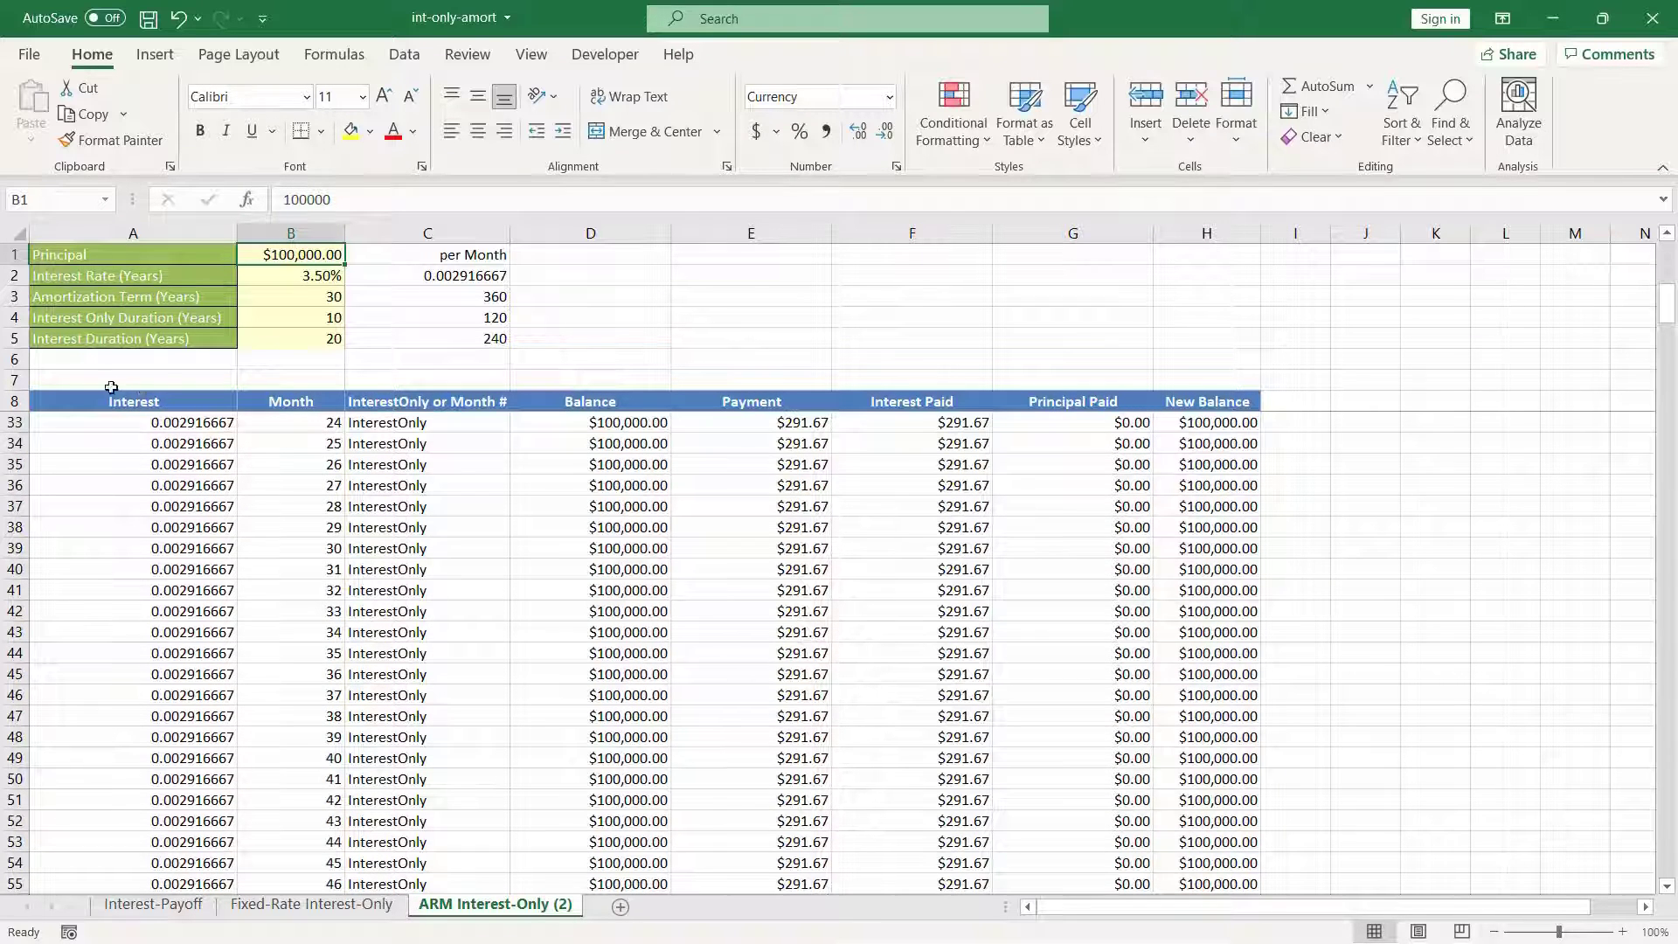
{"action": "key", "text": "ctrl+Home"}
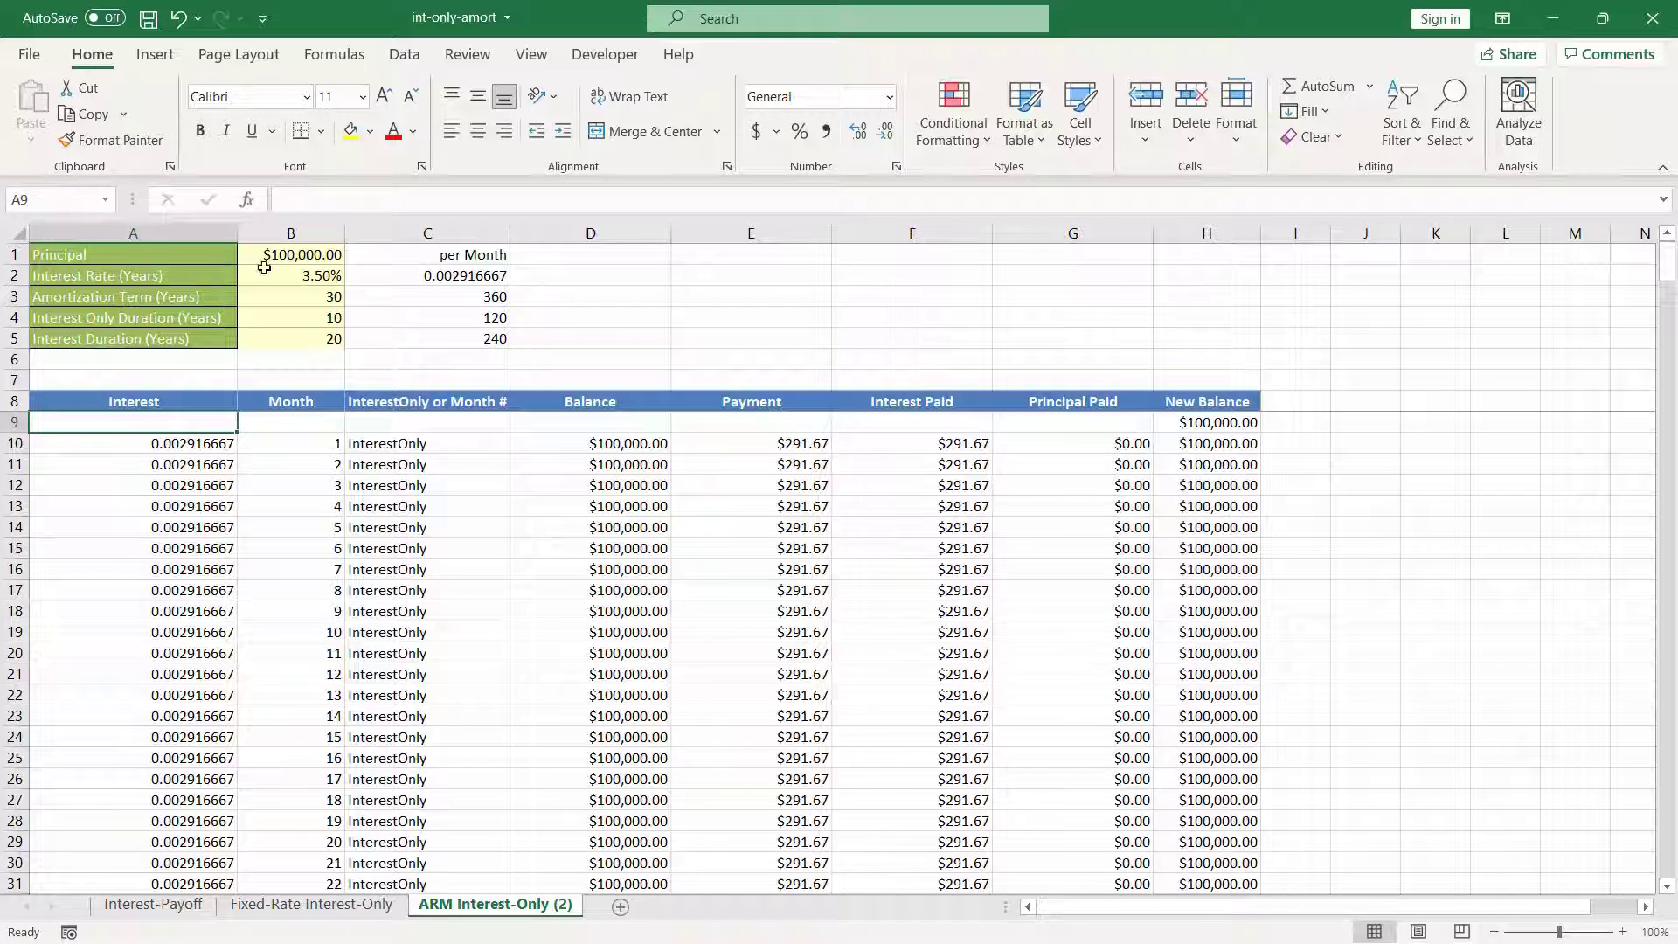
{"action": "left_click", "coordinate": [532, 55]}
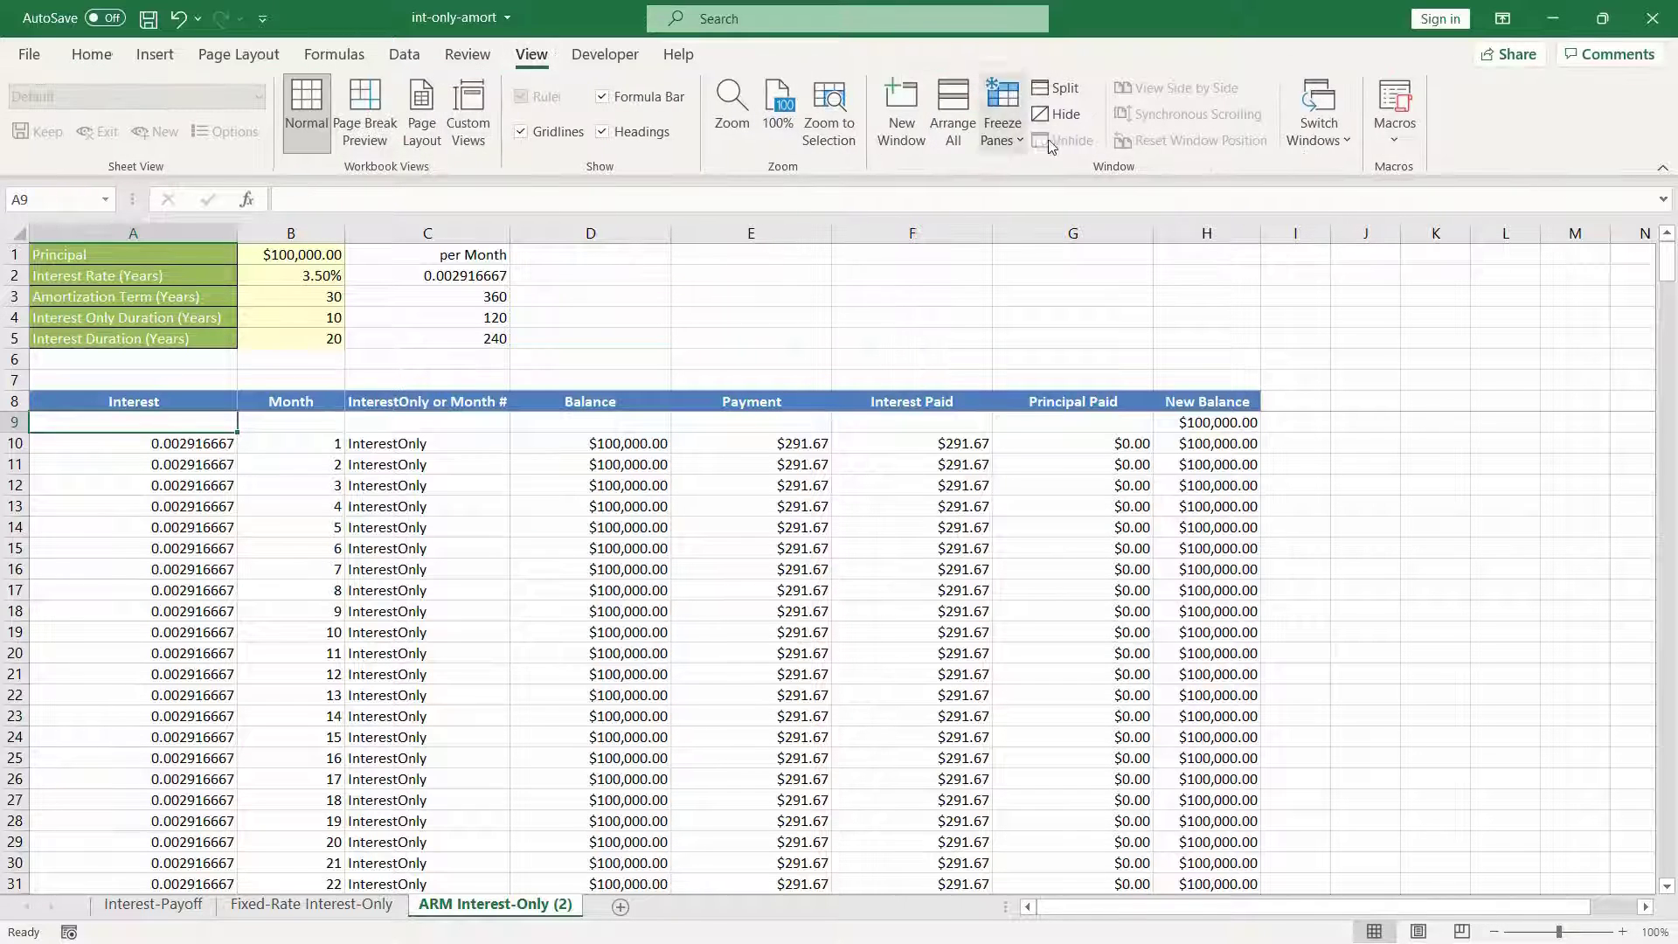
{"action": "left_click", "coordinate": [1010, 144]}
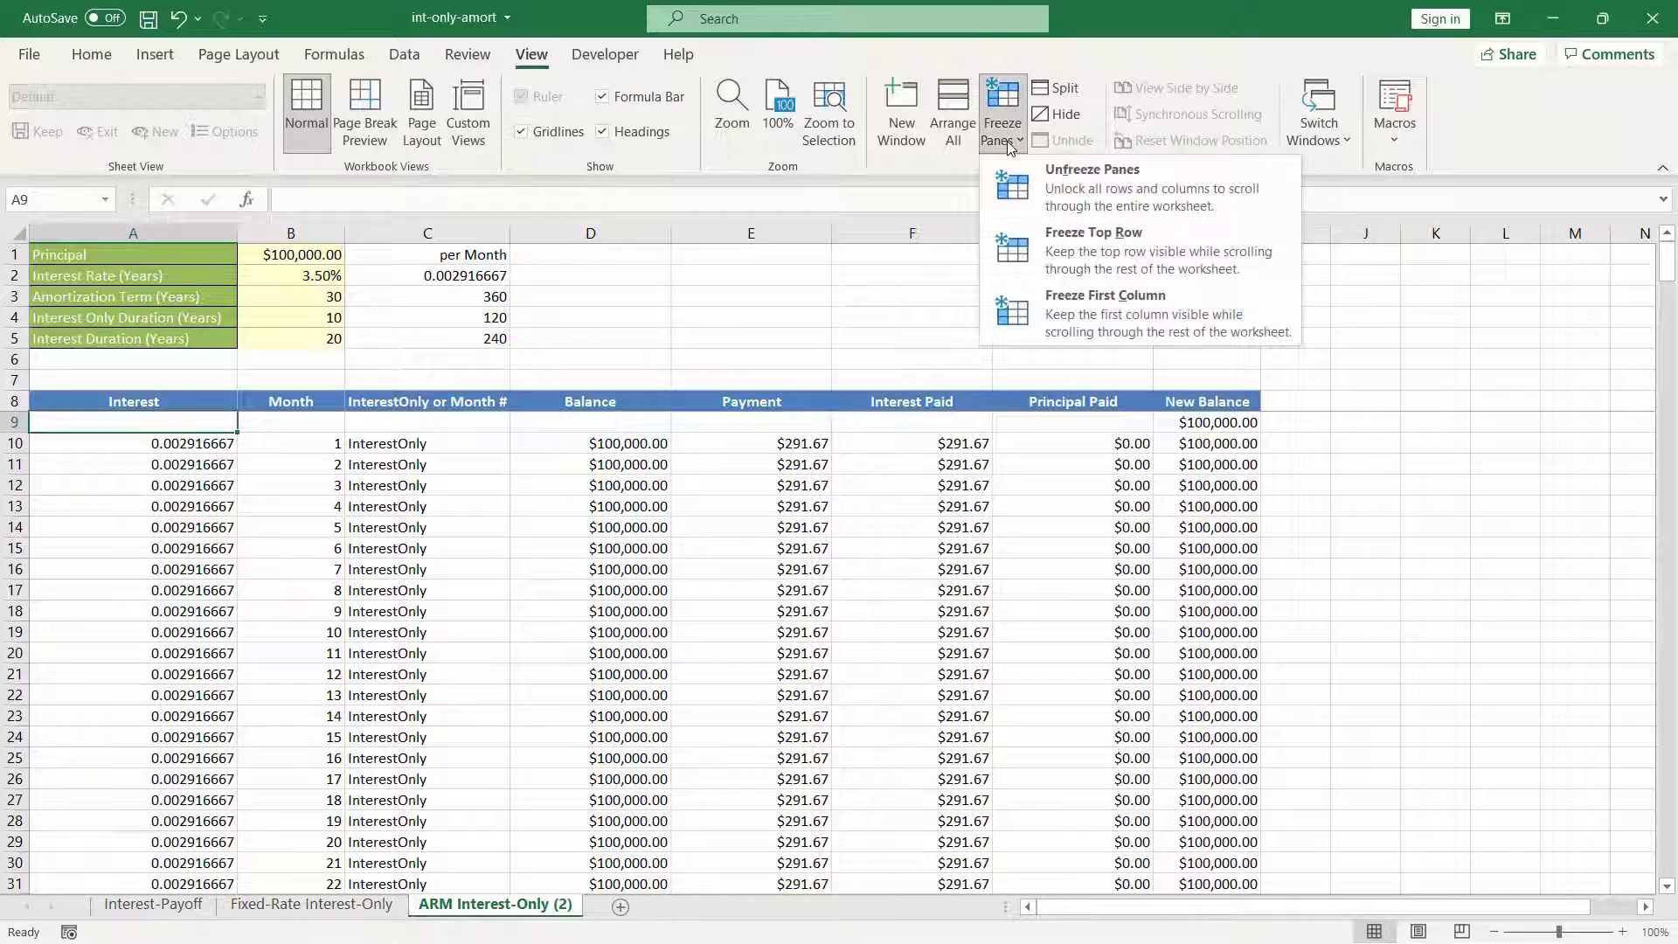
{"action": "left_click", "coordinate": [1040, 192]}
{"action": "scroll", "coordinate": [741, 602], "scroll_direction": "down", "scroll_amount": 20}
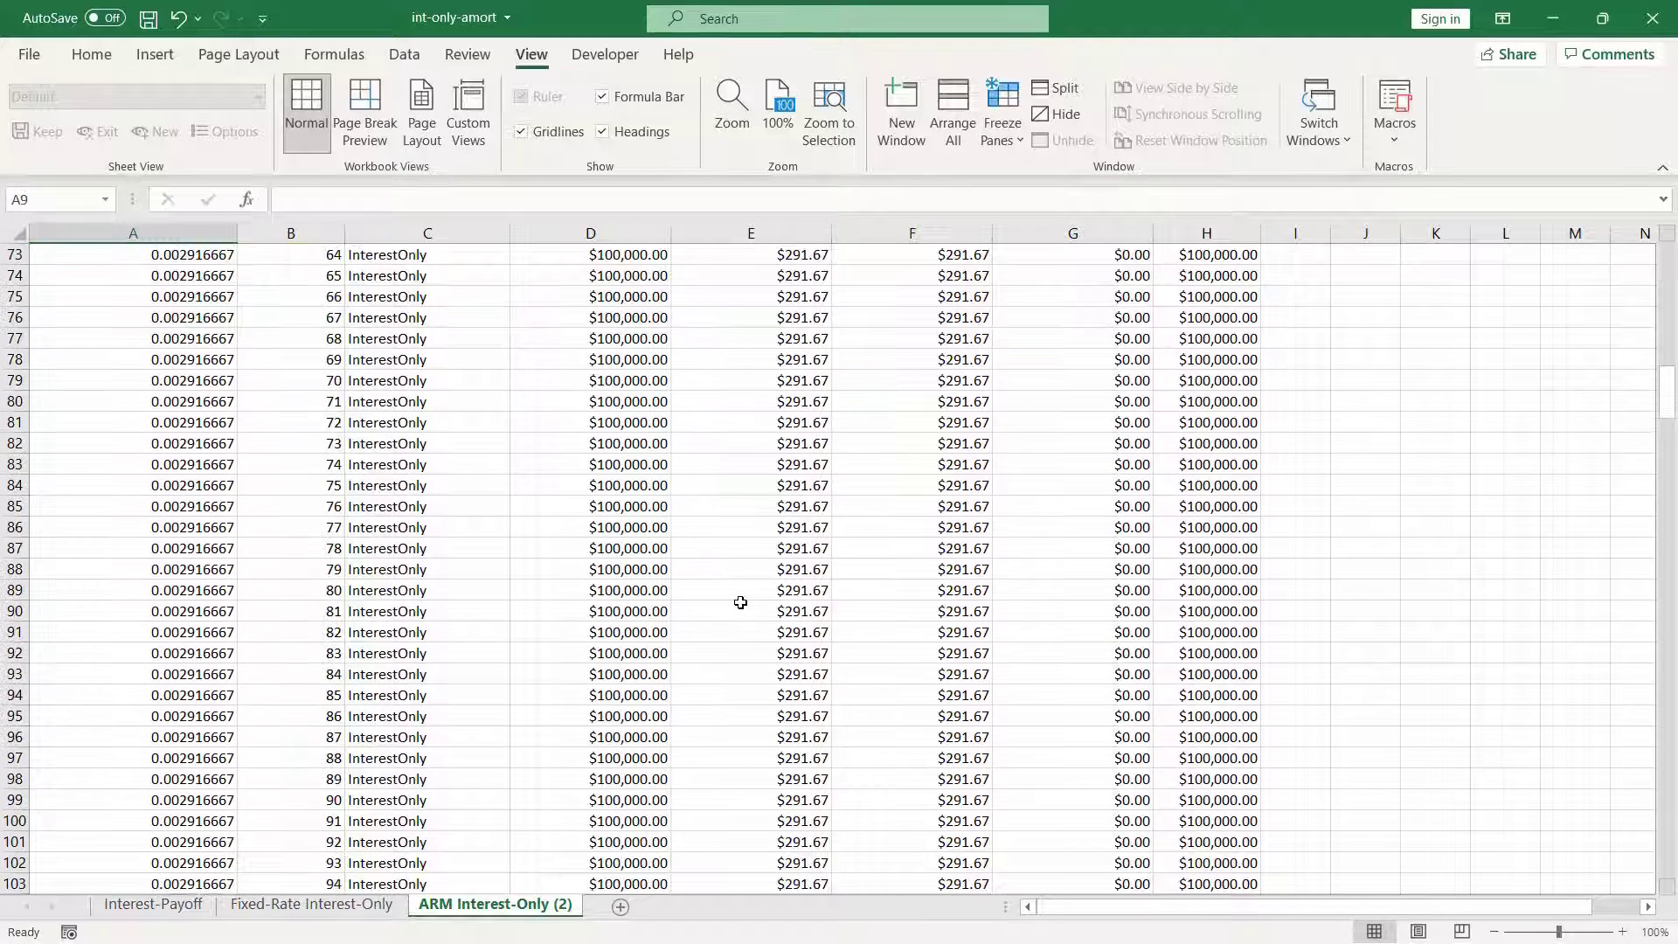
{"action": "scroll", "coordinate": [740, 602], "scroll_direction": "up", "scroll_amount": 20}
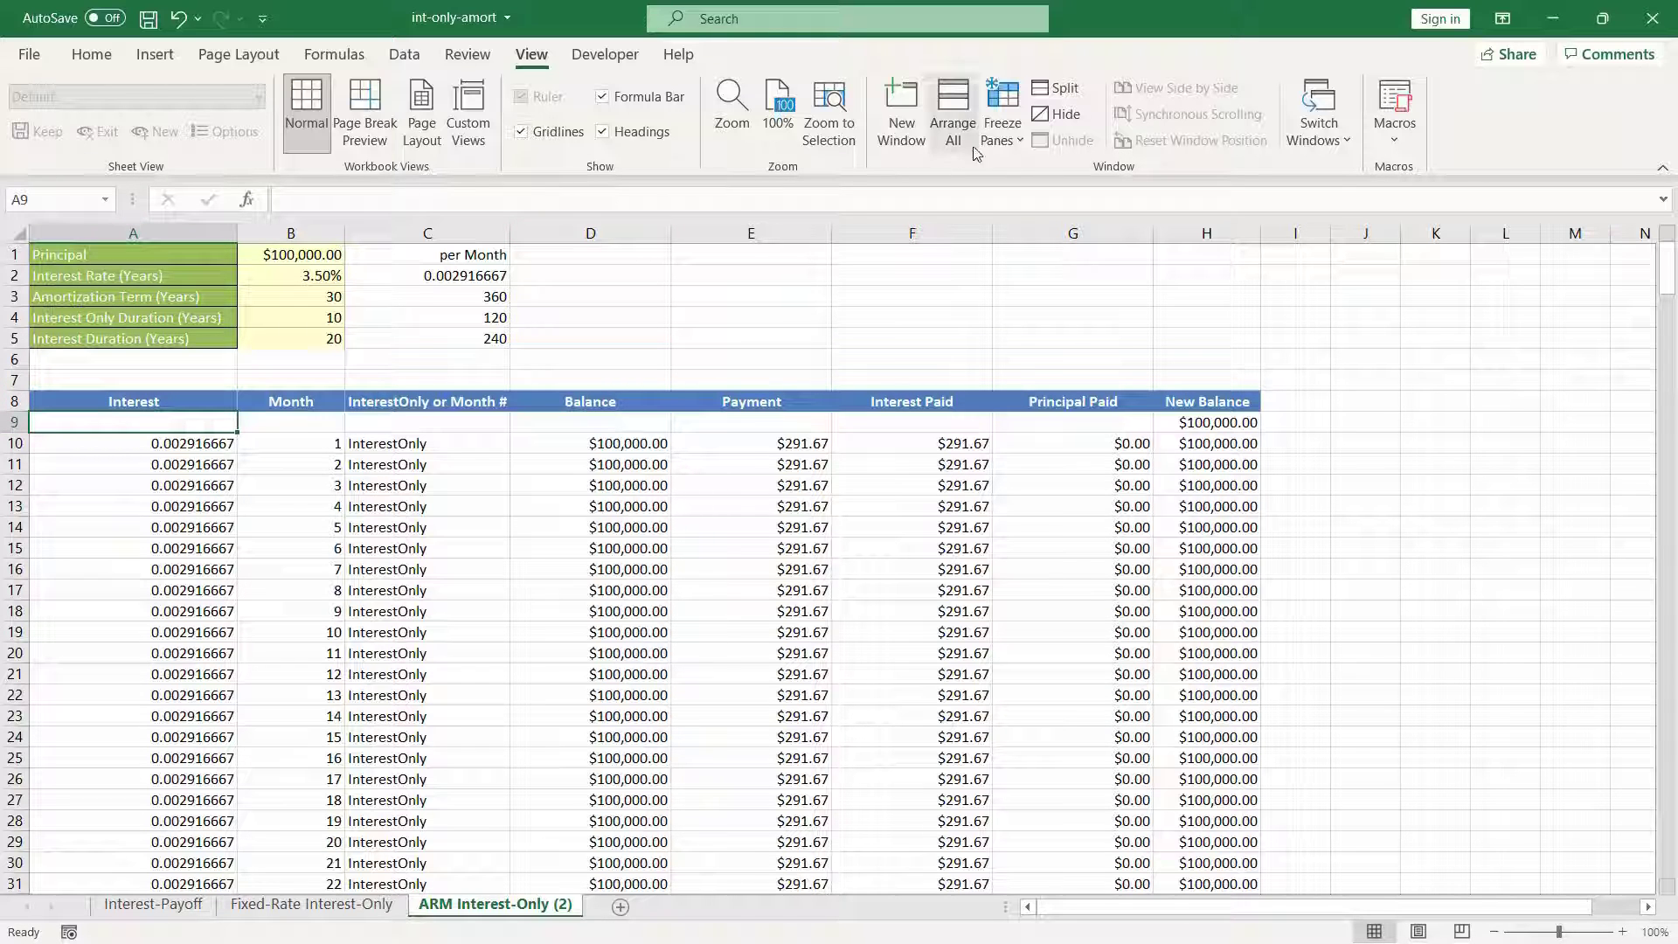
Step: Freeze the panes again above row 9 and check that the loan inputs and column headings stay in view
{"action": "left_click", "coordinate": [1004, 140]}
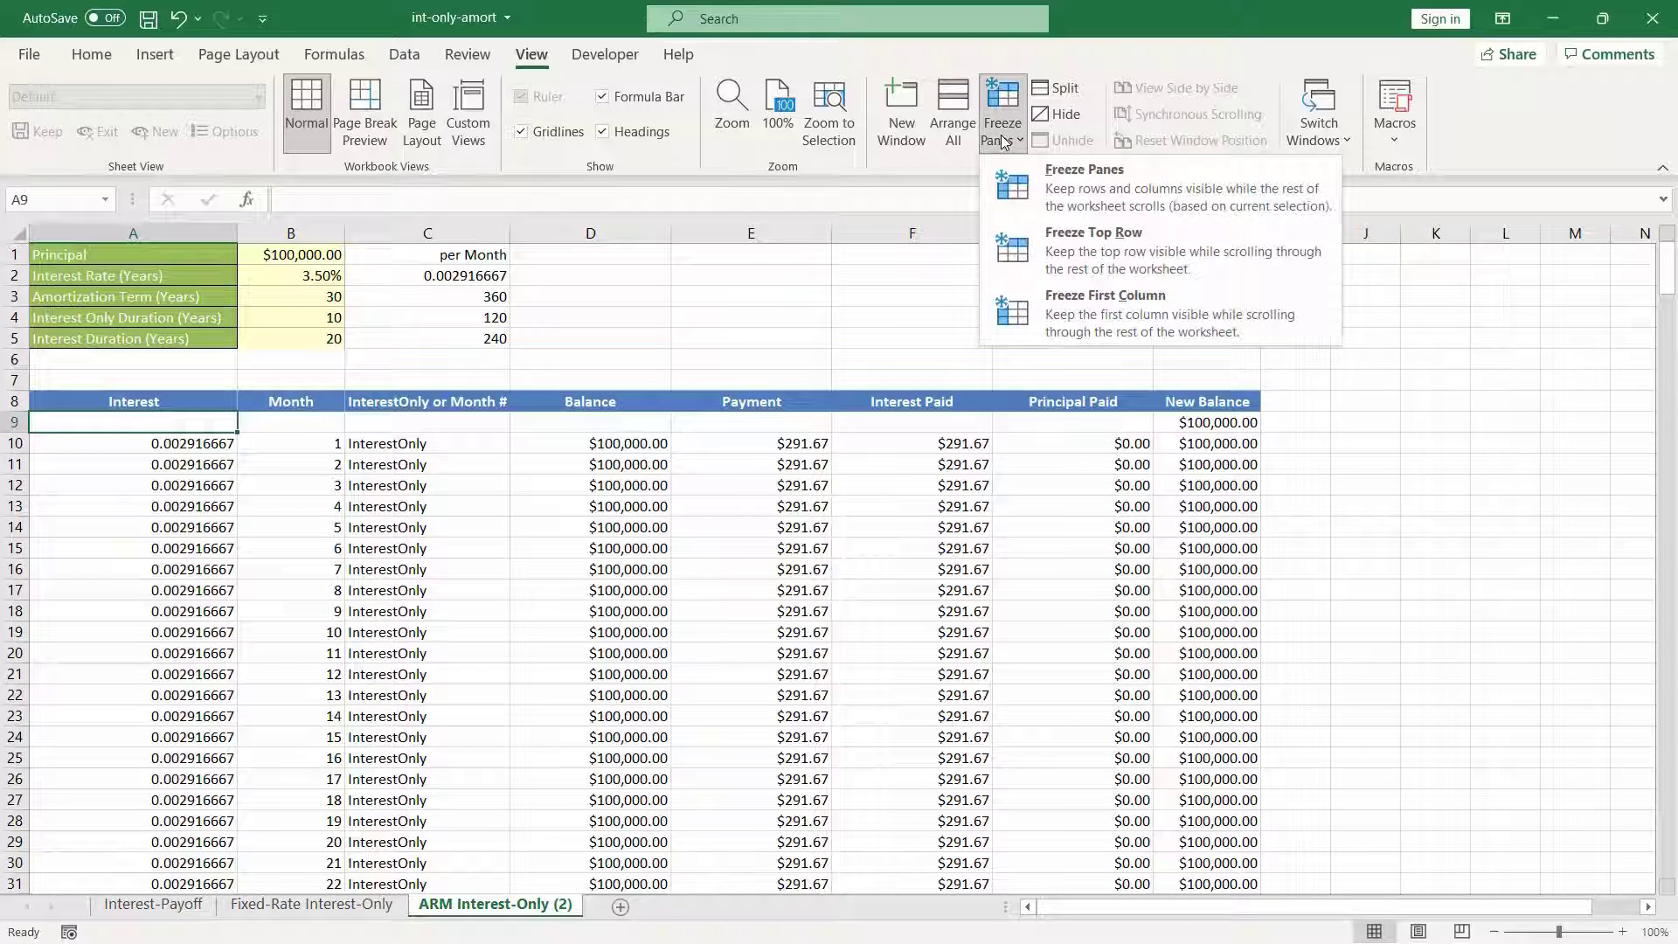
{"action": "left_click", "coordinate": [1067, 202]}
{"action": "scroll", "coordinate": [245, 541], "scroll_direction": "down", "scroll_amount": 15}
{"action": "scroll", "coordinate": [246, 547], "scroll_direction": "up", "scroll_amount": 11}
{"action": "scroll", "coordinate": [247, 546], "scroll_direction": "up", "scroll_amount": 4}
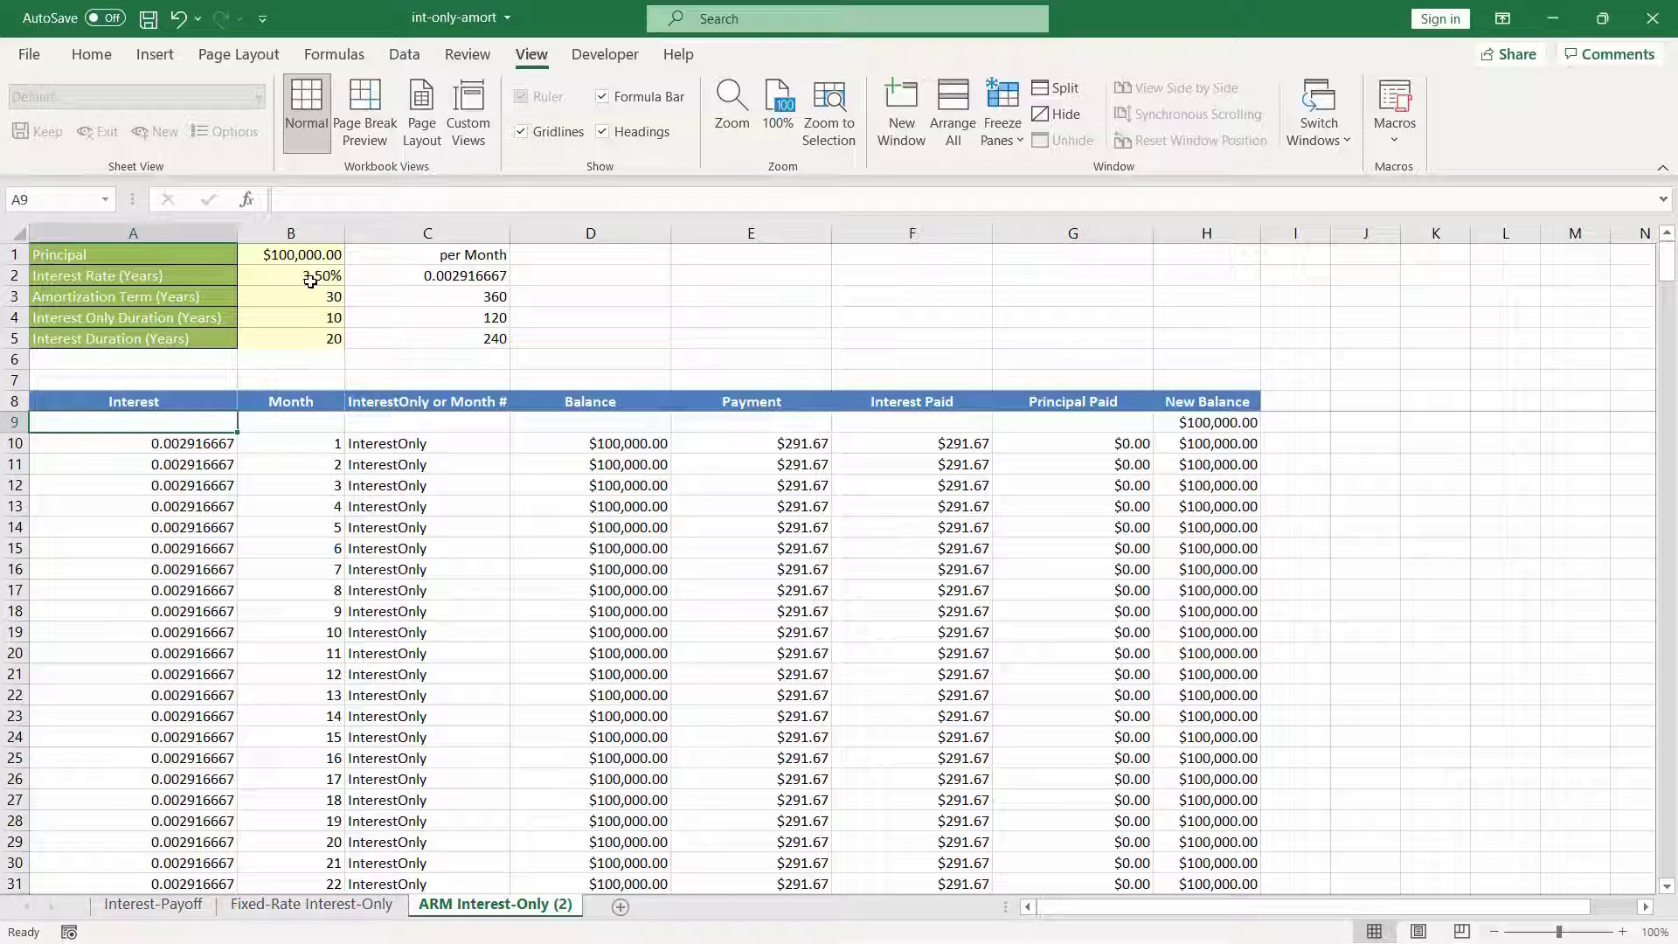
Step: Examine the first amortizing month in row 130, including its interest cell and the term reference in its payment formula
{"action": "scroll", "coordinate": [452, 713], "scroll_direction": "down", "scroll_amount": 18}
{"action": "scroll", "coordinate": [452, 712], "scroll_direction": "down", "scroll_amount": 19}
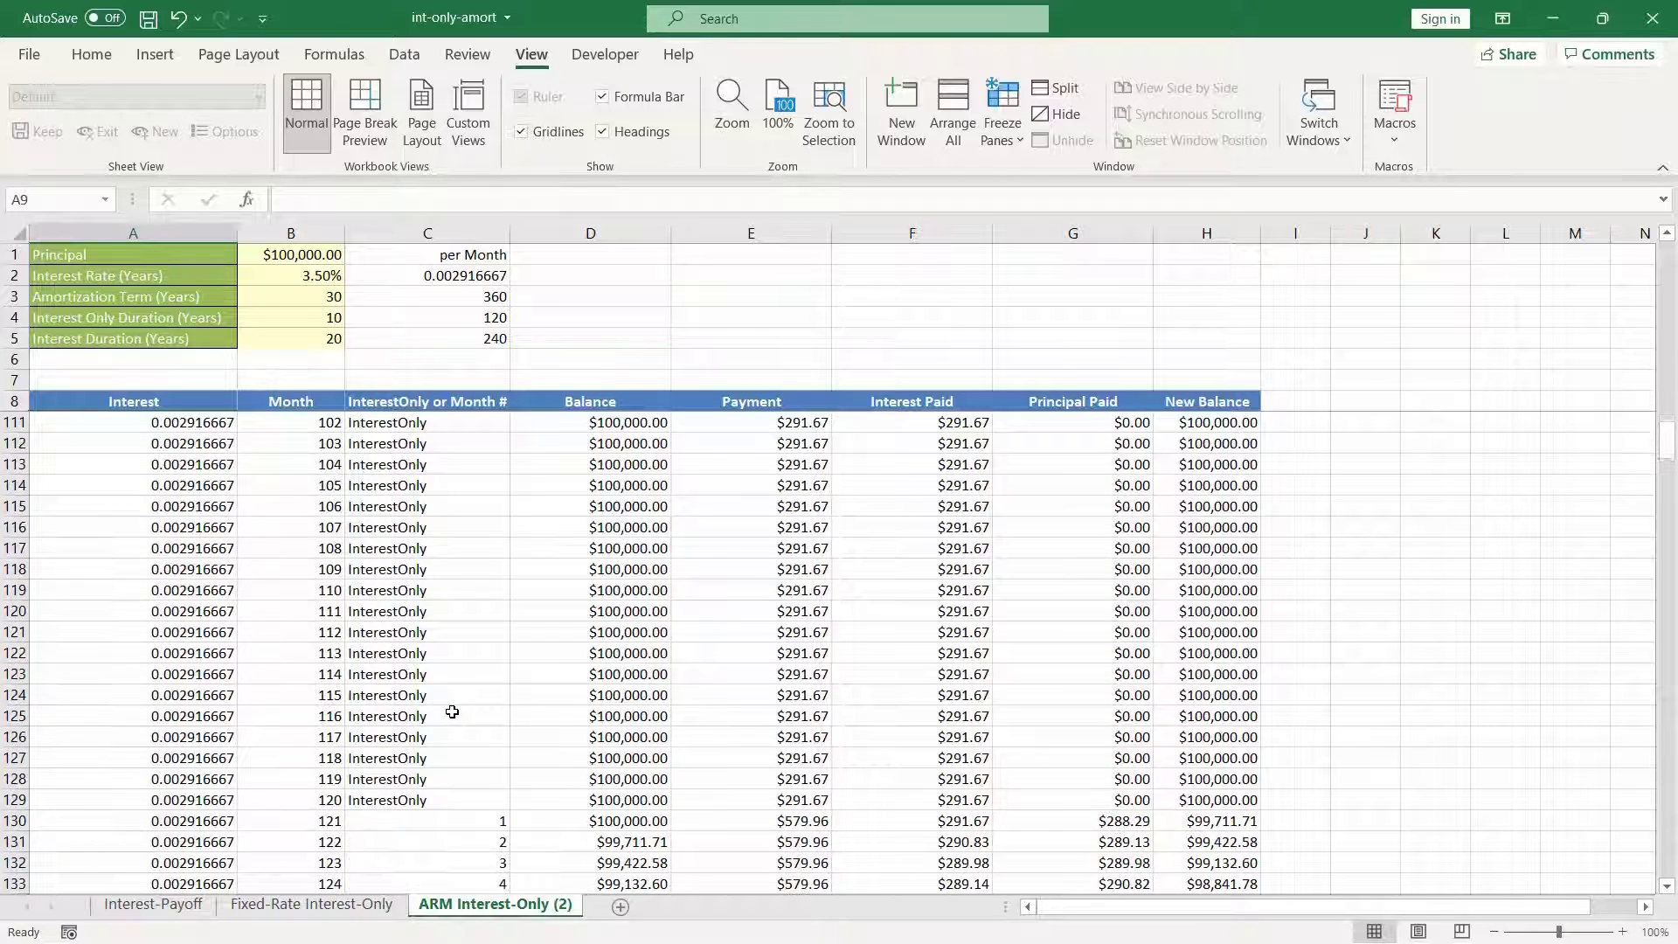
{"action": "left_click", "coordinate": [15, 632]}
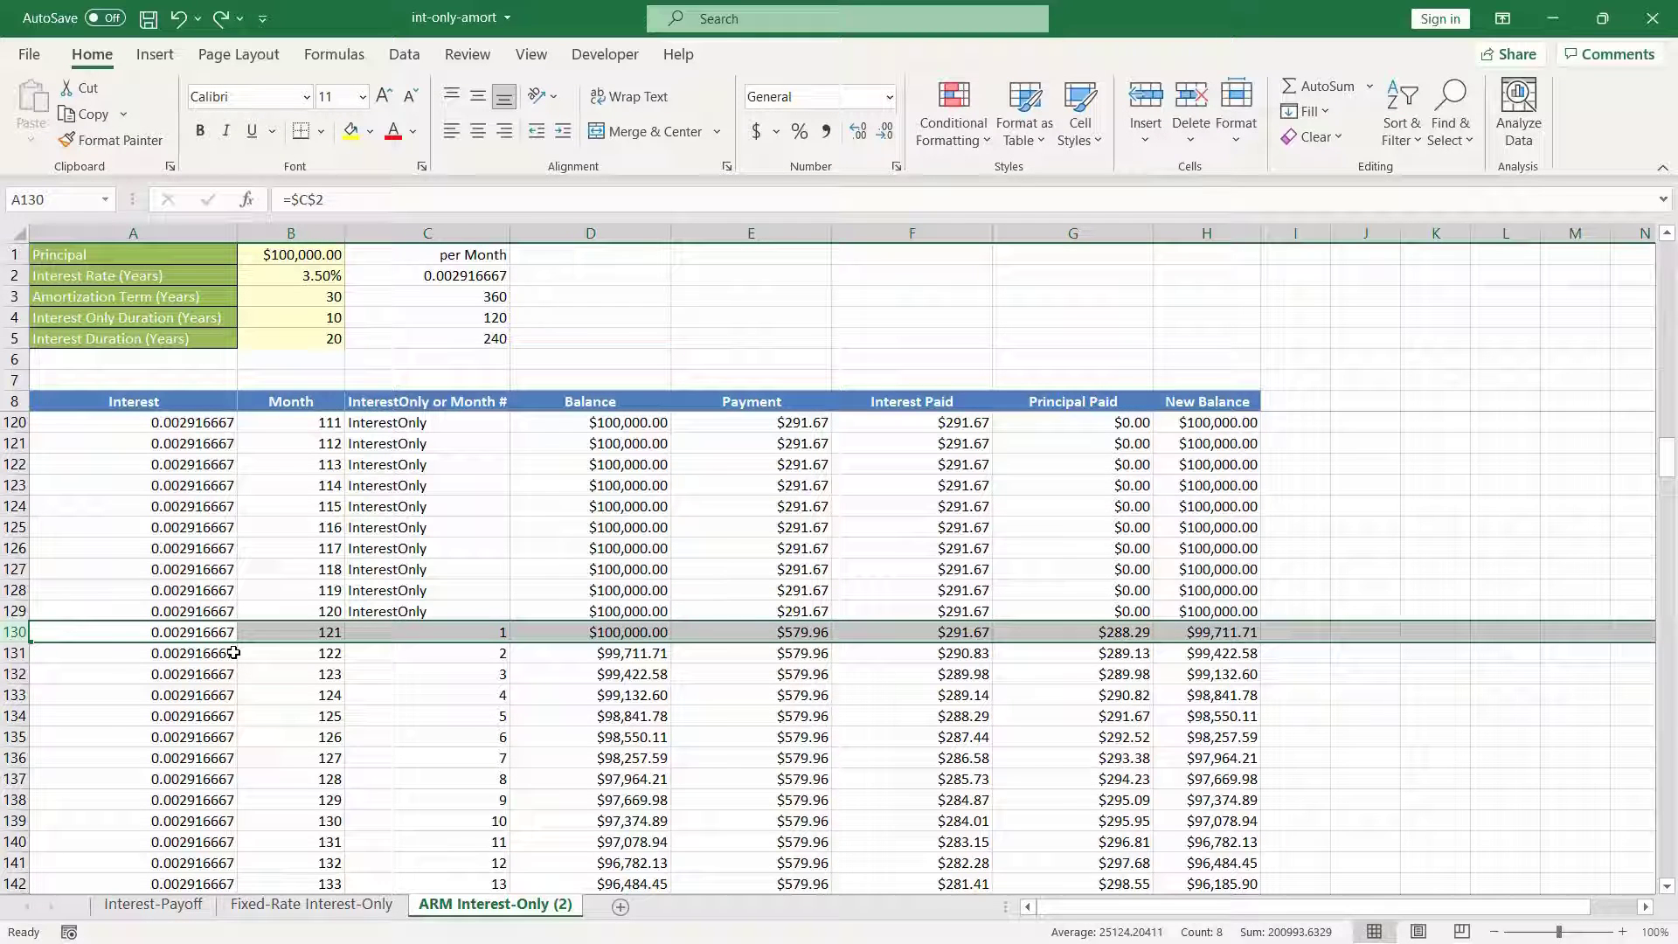
{"action": "left_click", "coordinate": [170, 631]}
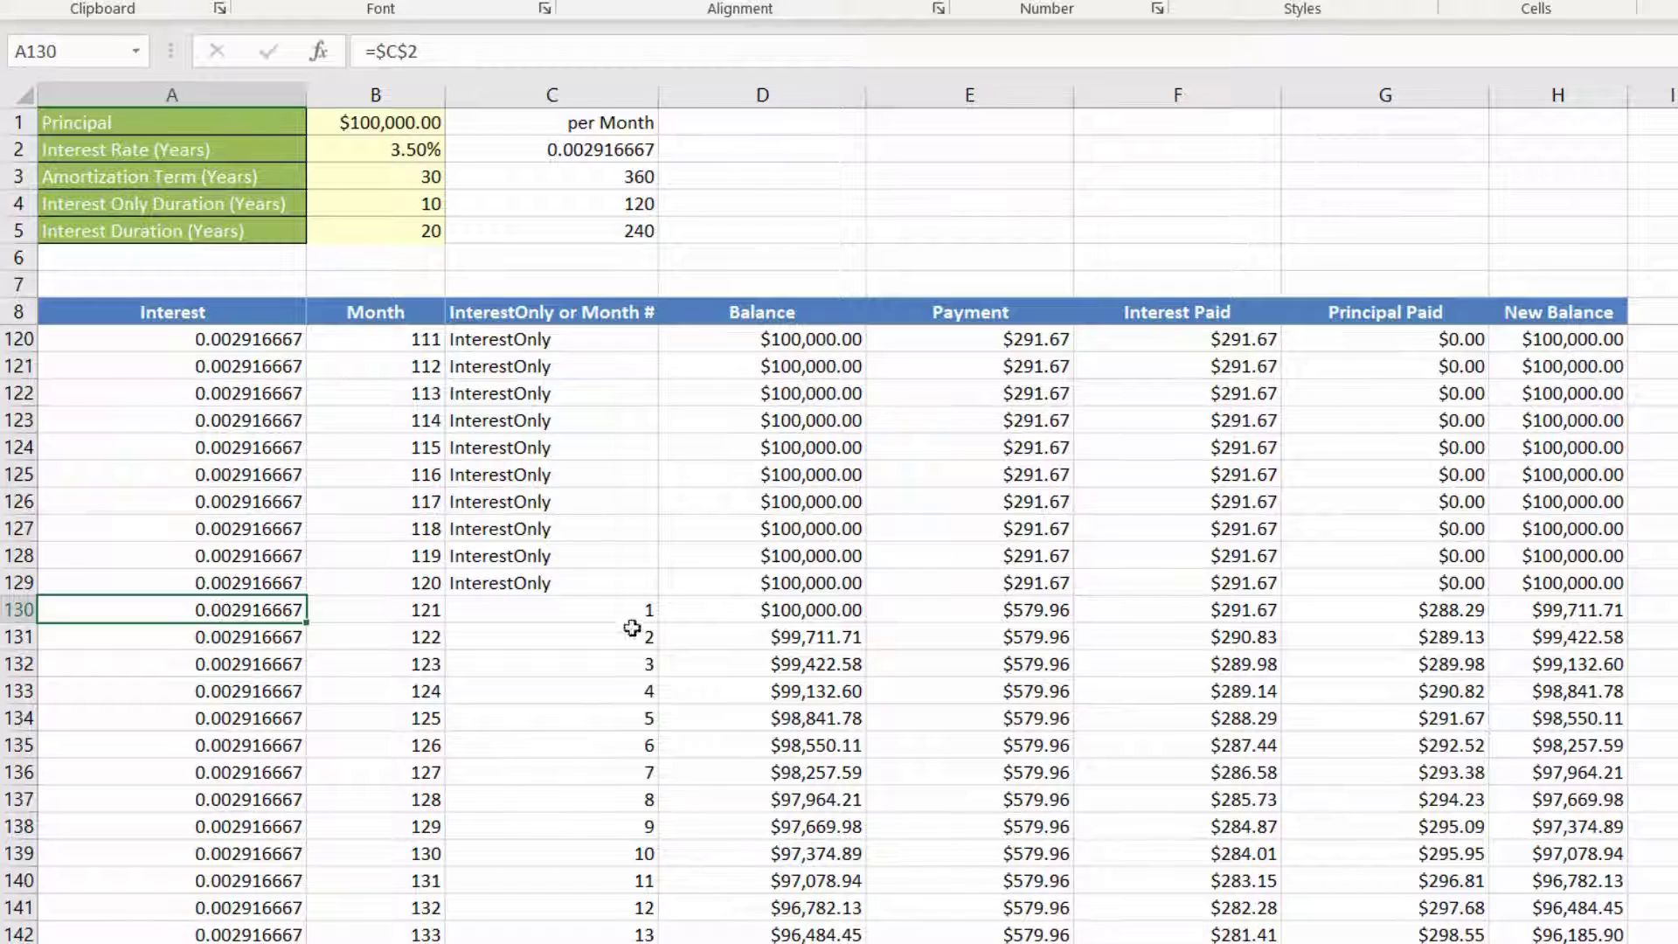
{"action": "left_click", "coordinate": [934, 610]}
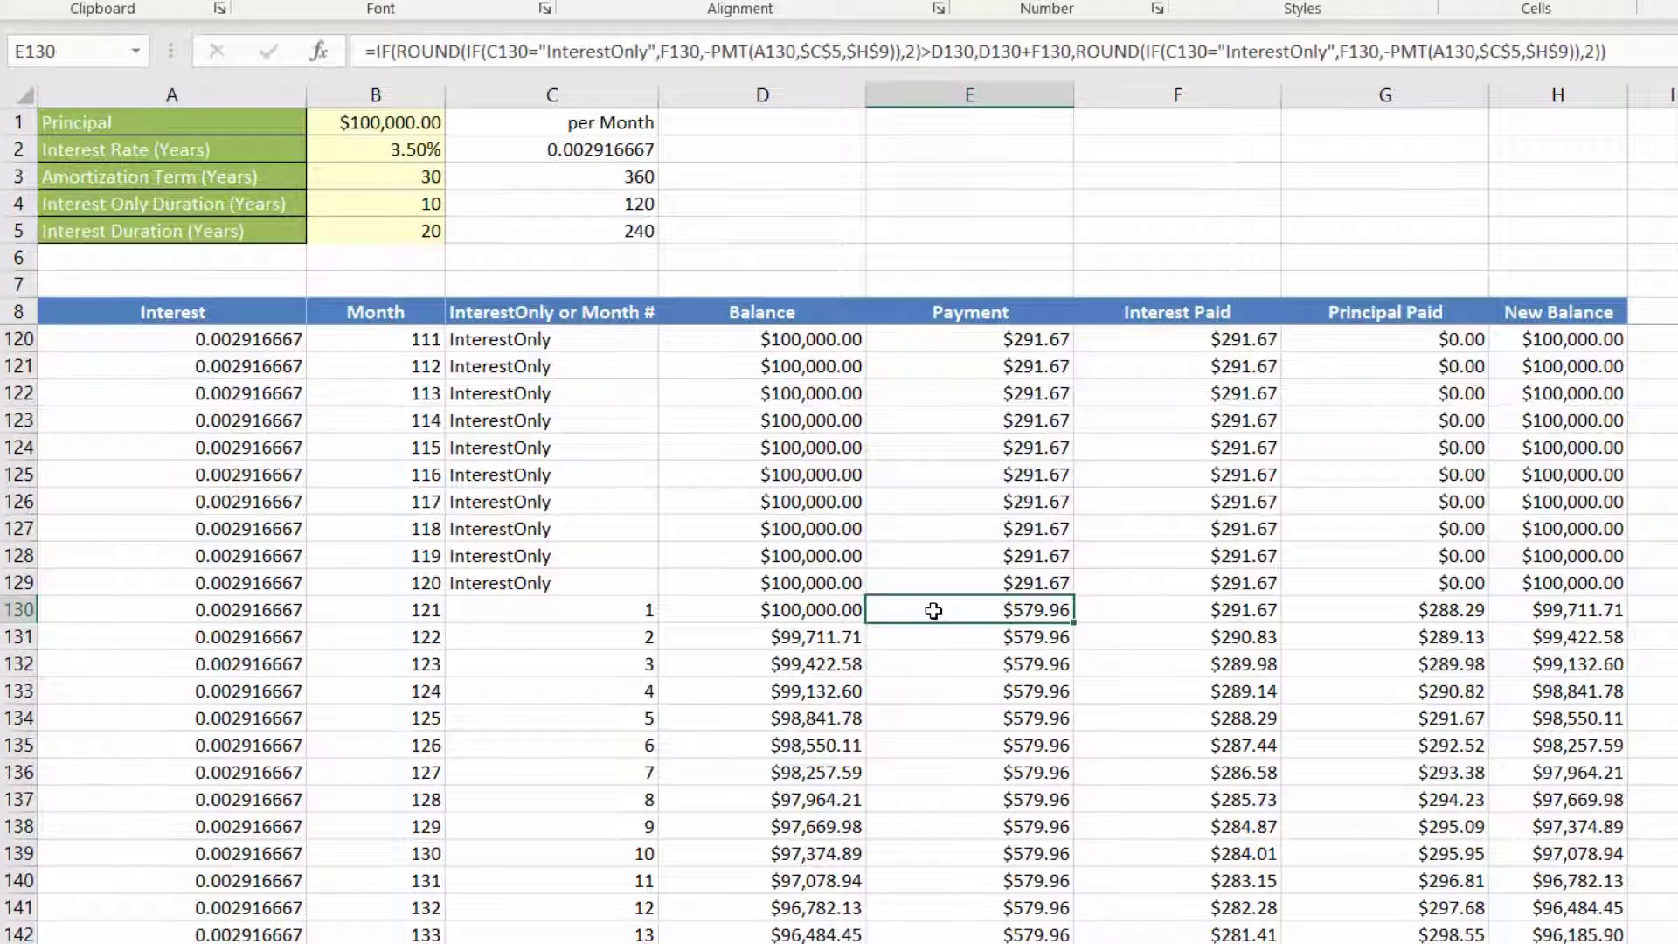
{"action": "left_click", "coordinate": [821, 52]}
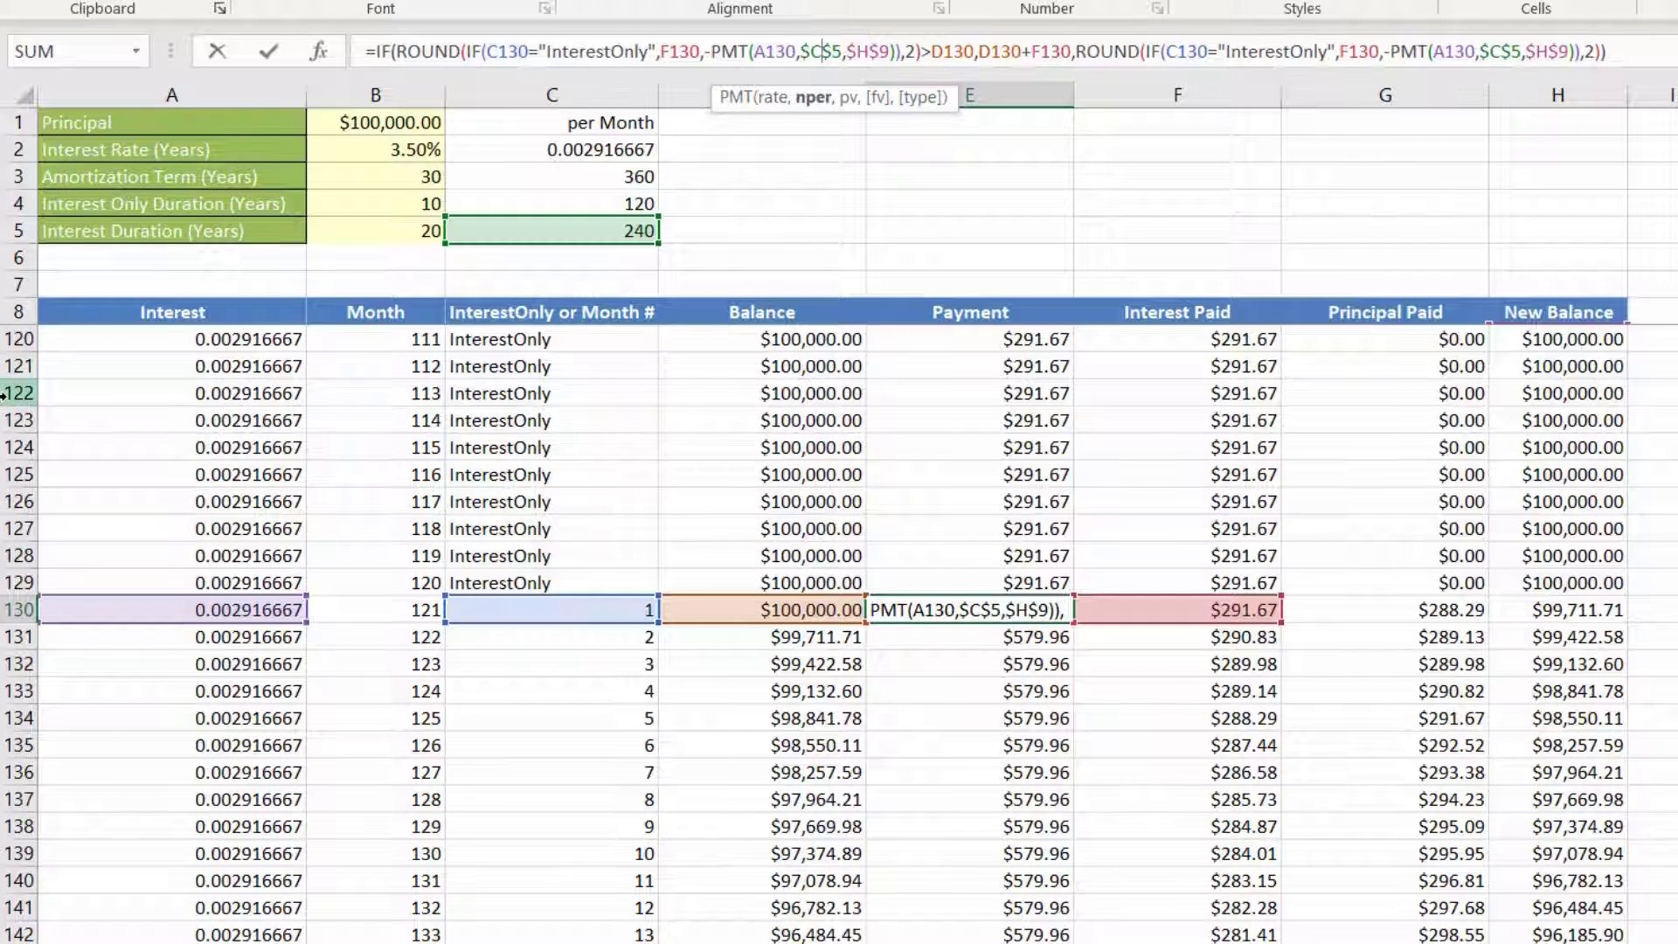
{"action": "key", "text": "ctrl+Return"}
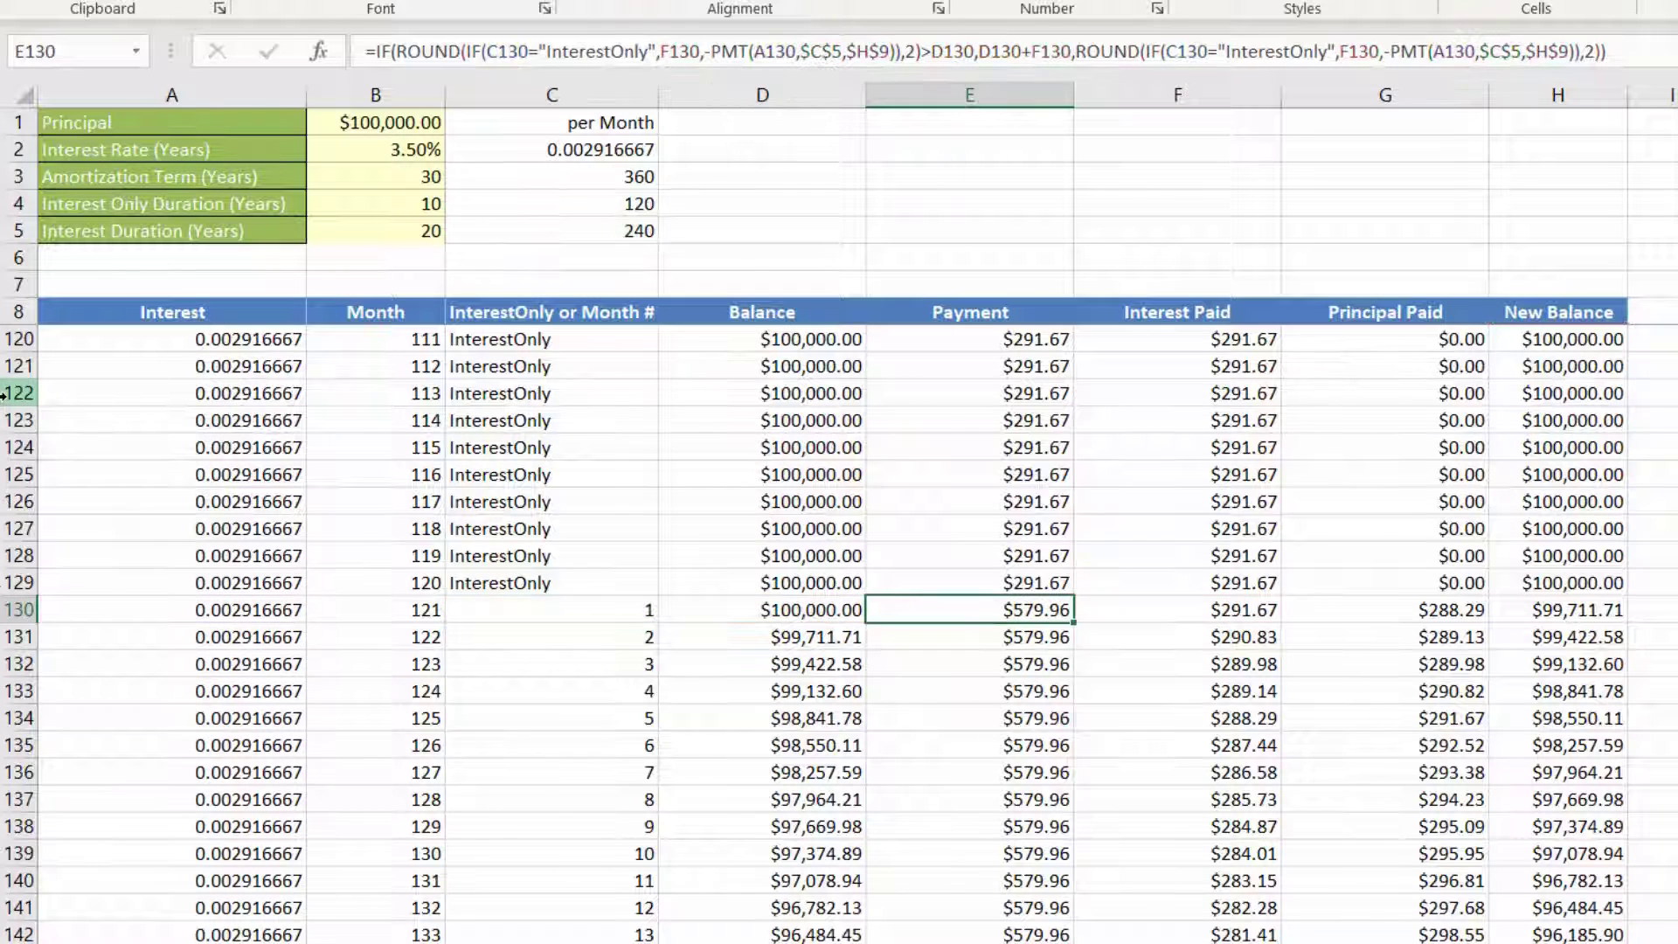
Step: Set the month 121 interest in A130 to =4%/12 and fill it down the rest of the Interest column
{"action": "left_click", "coordinate": [202, 612]}
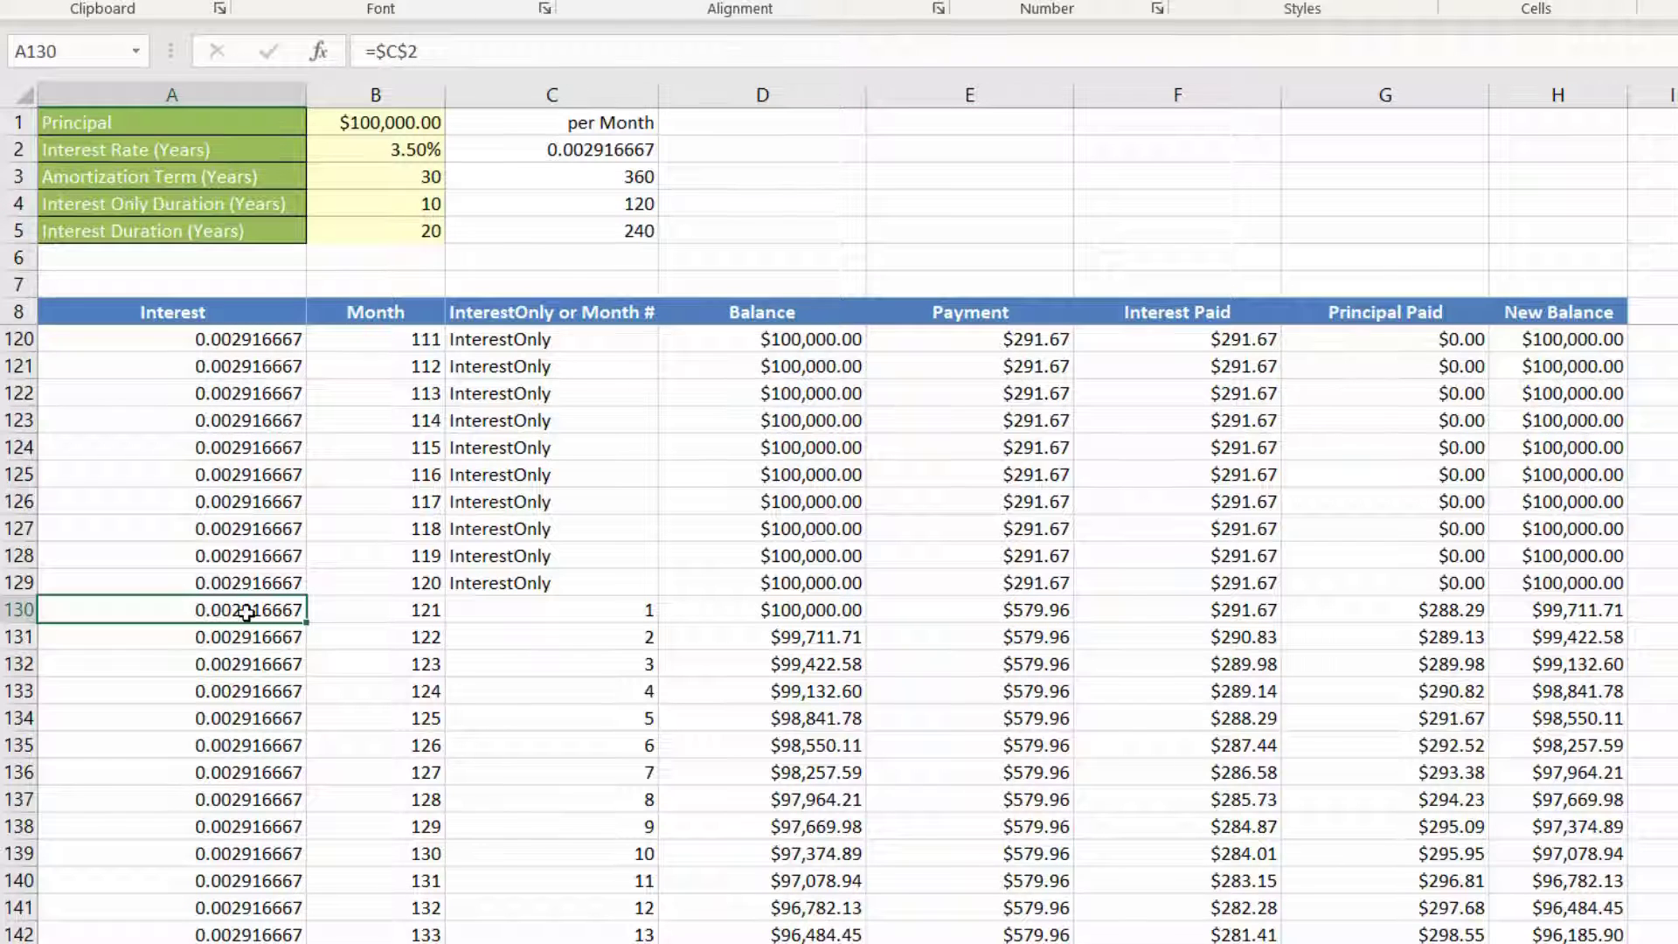
{"action": "left_click_drag", "start_coordinate": [444, 52], "coordinate": [290, 78]}
{"action": "key", "text": "BackSpace"}
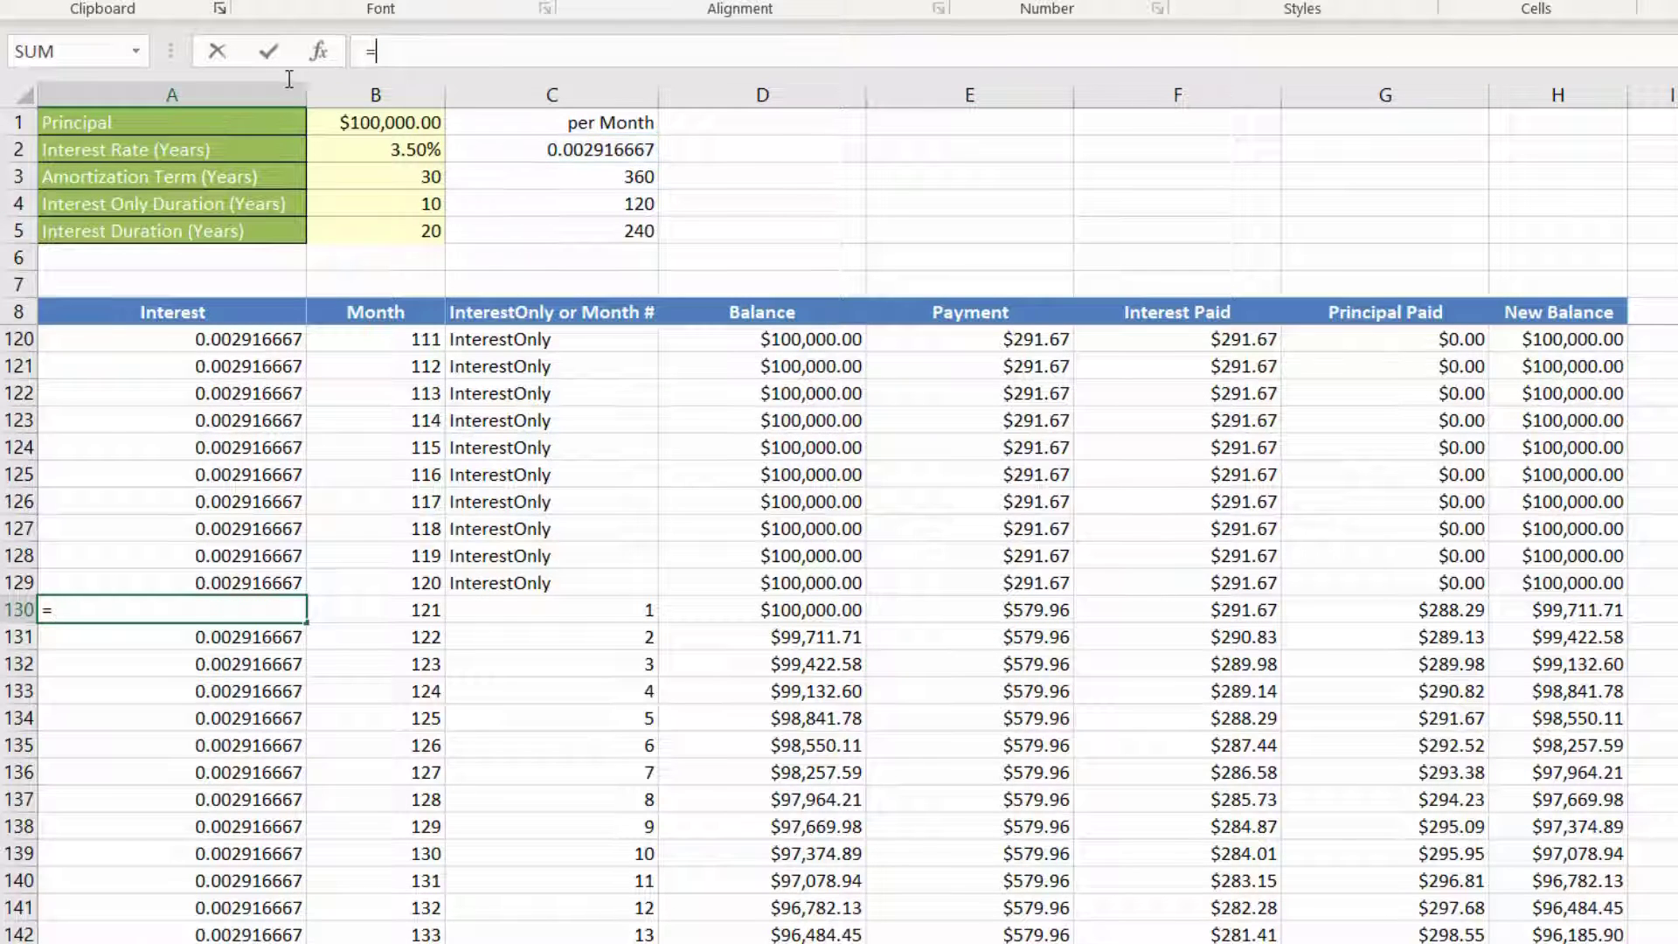
{"action": "type", "text": "4%/12"}
{"action": "key", "text": "ctrl+Return"}
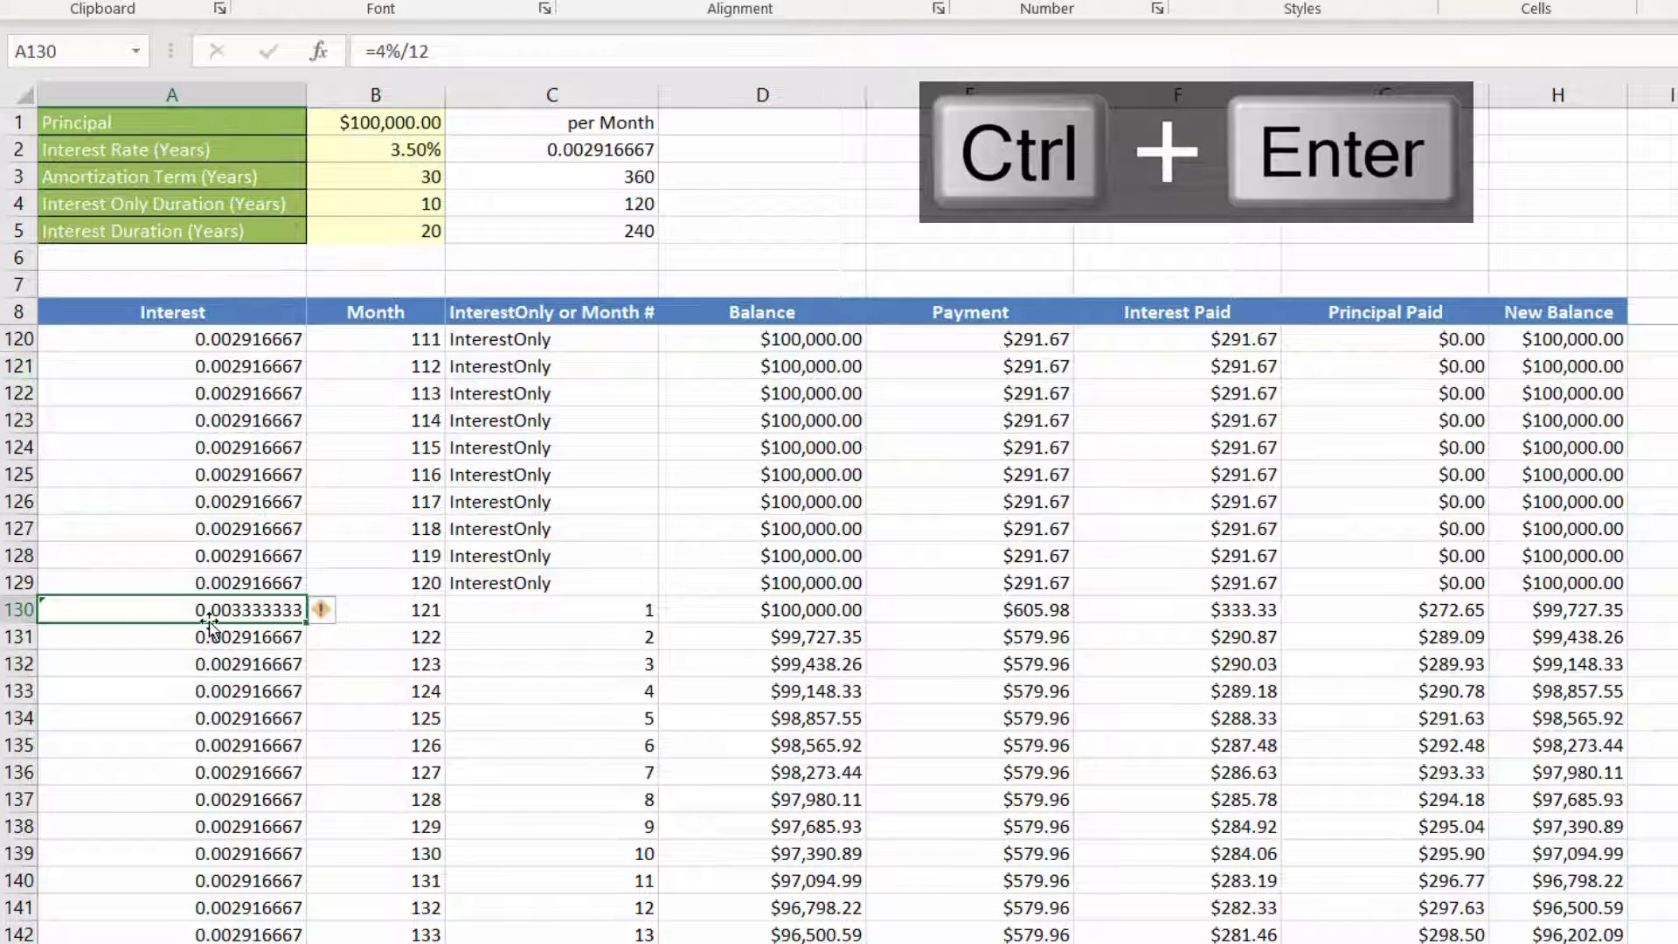
{"action": "double_click", "coordinate": [306, 626]}
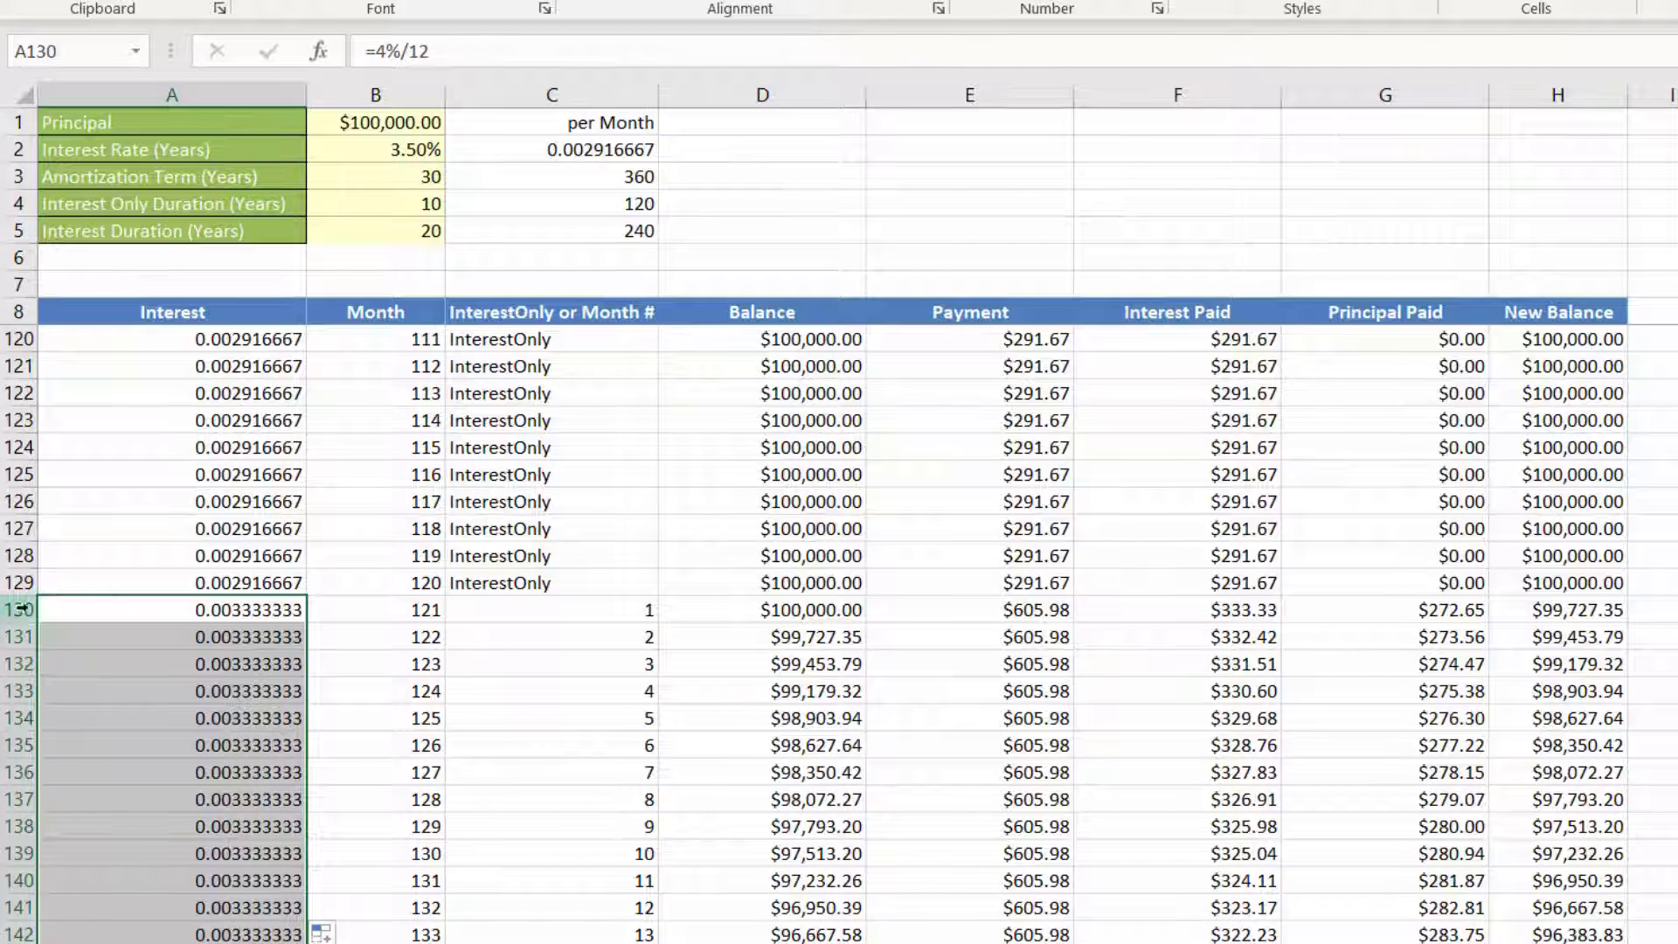
Step: In the payment formula in E130, replace the term $C$5 in the first PMT function with 360-120
{"action": "left_click", "coordinate": [760, 616]}
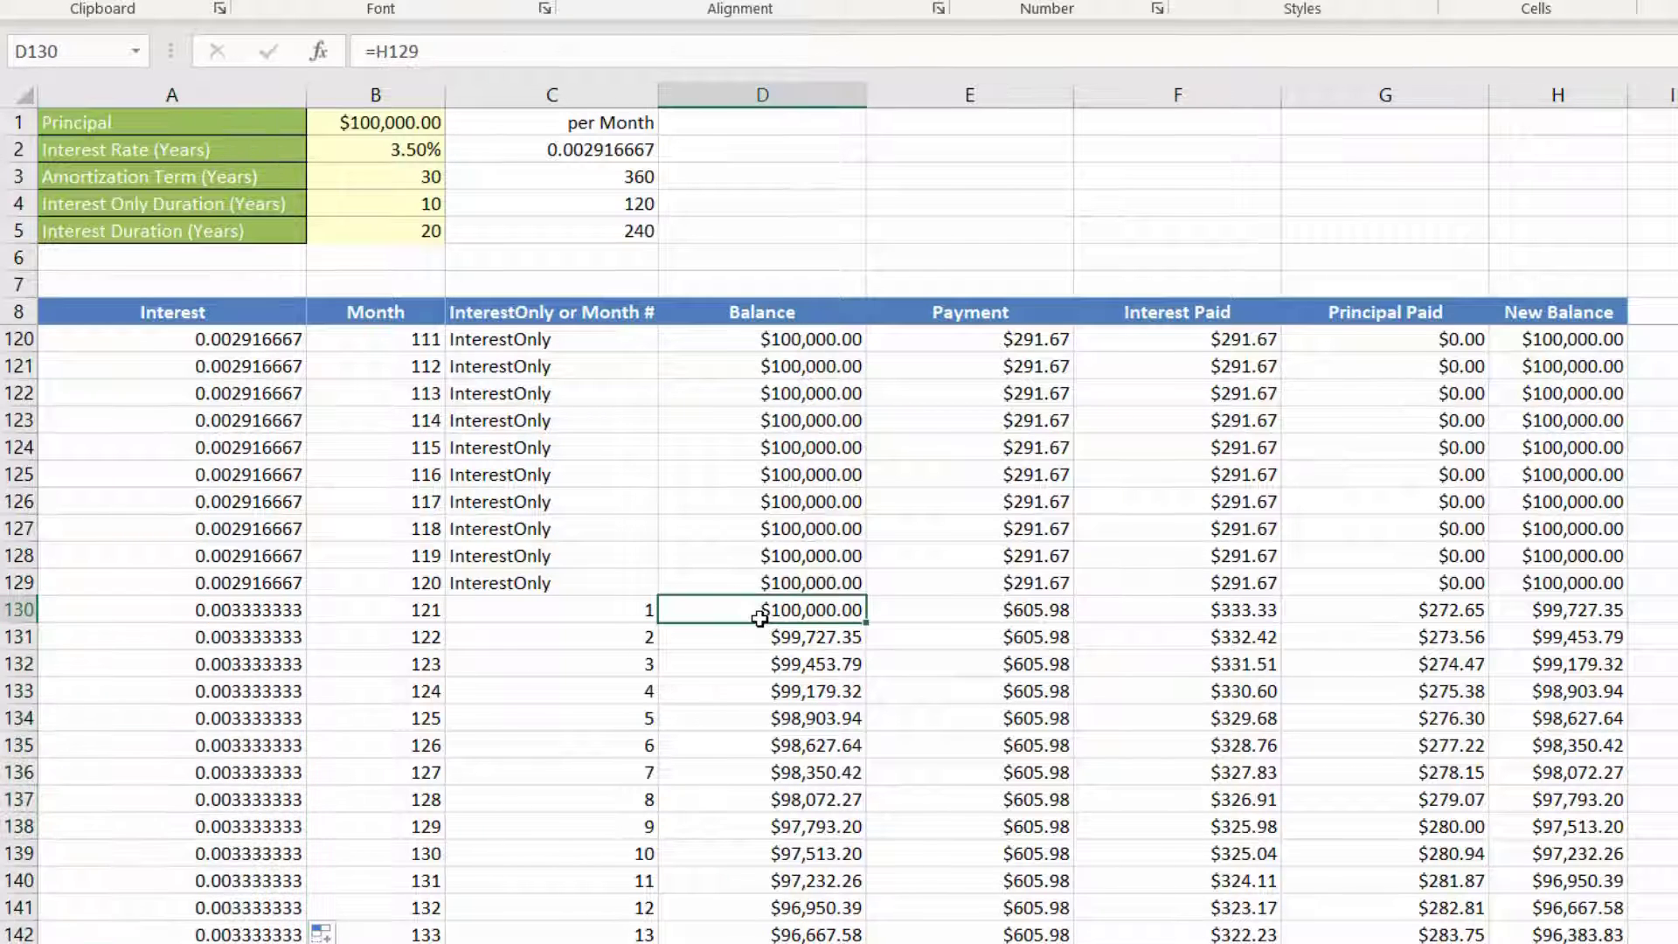
{"action": "left_click", "coordinate": [1009, 610]}
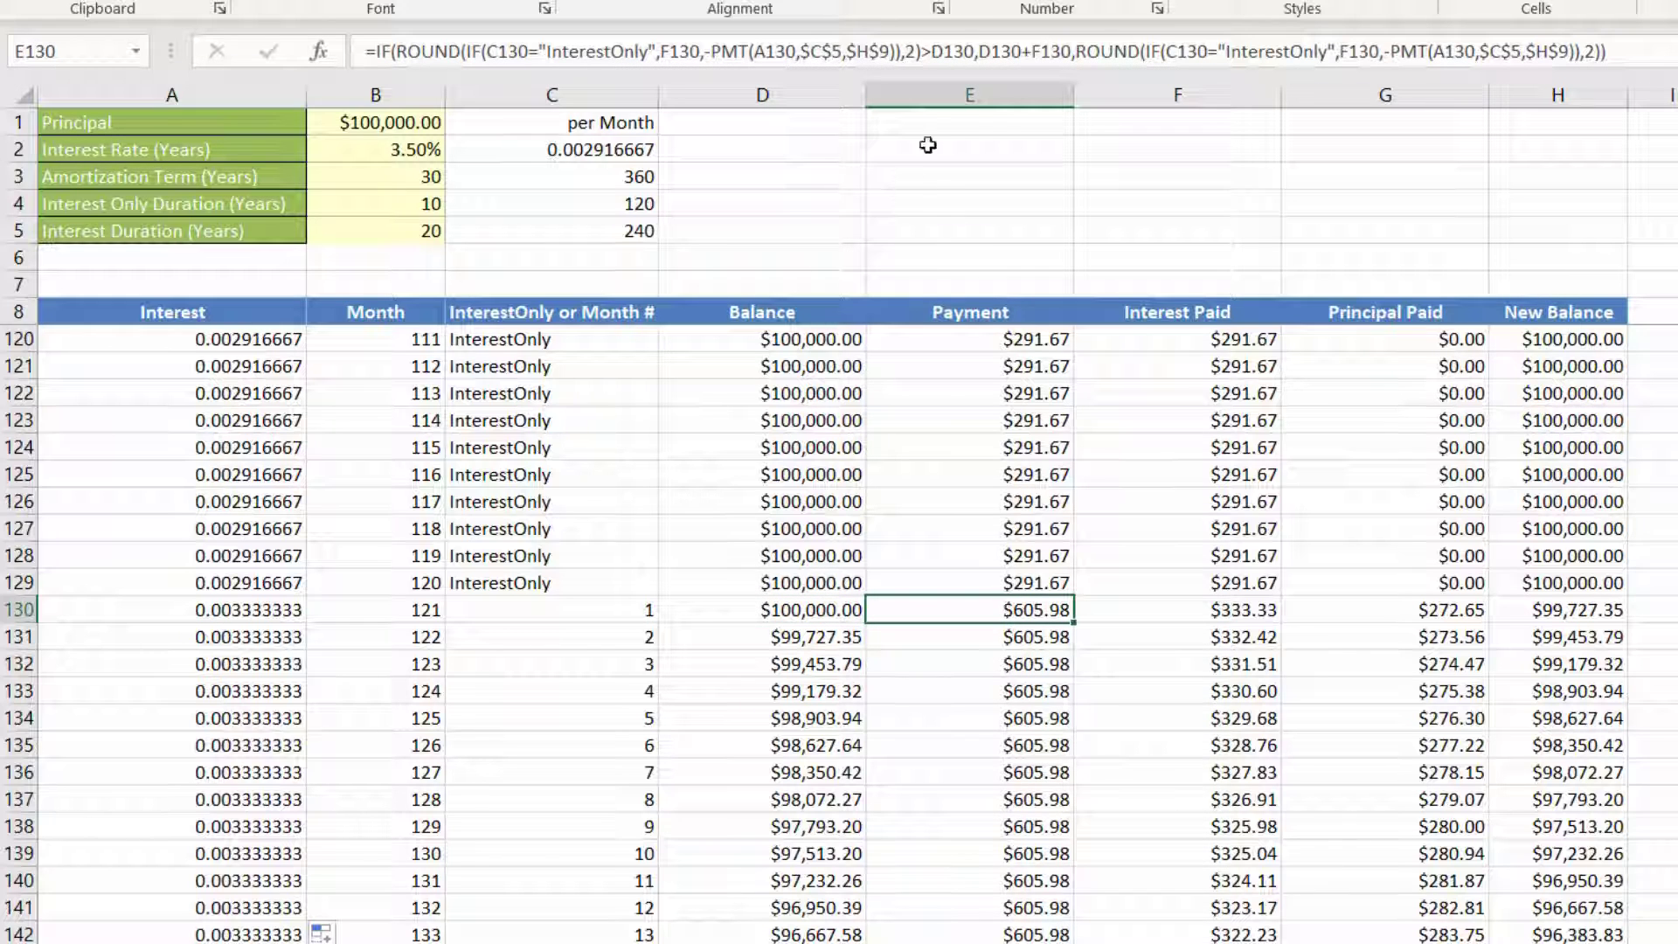
{"action": "left_click", "coordinate": [830, 54]}
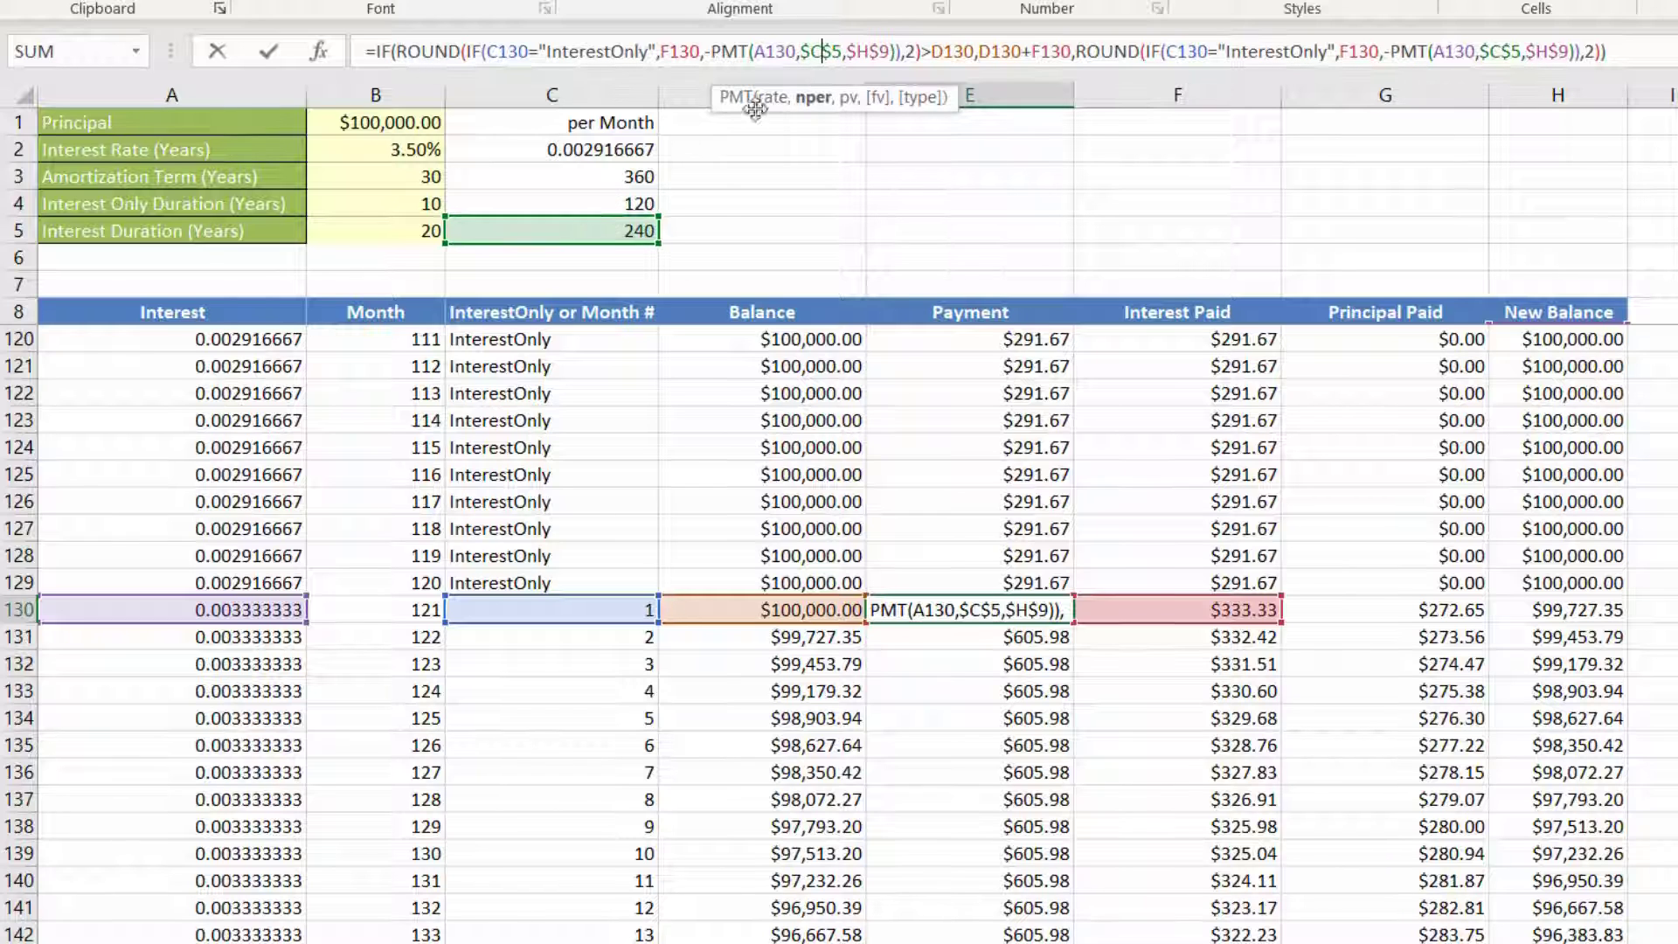
{"action": "double_click", "coordinate": [842, 43]}
{"action": "key", "text": "BackSpace"}
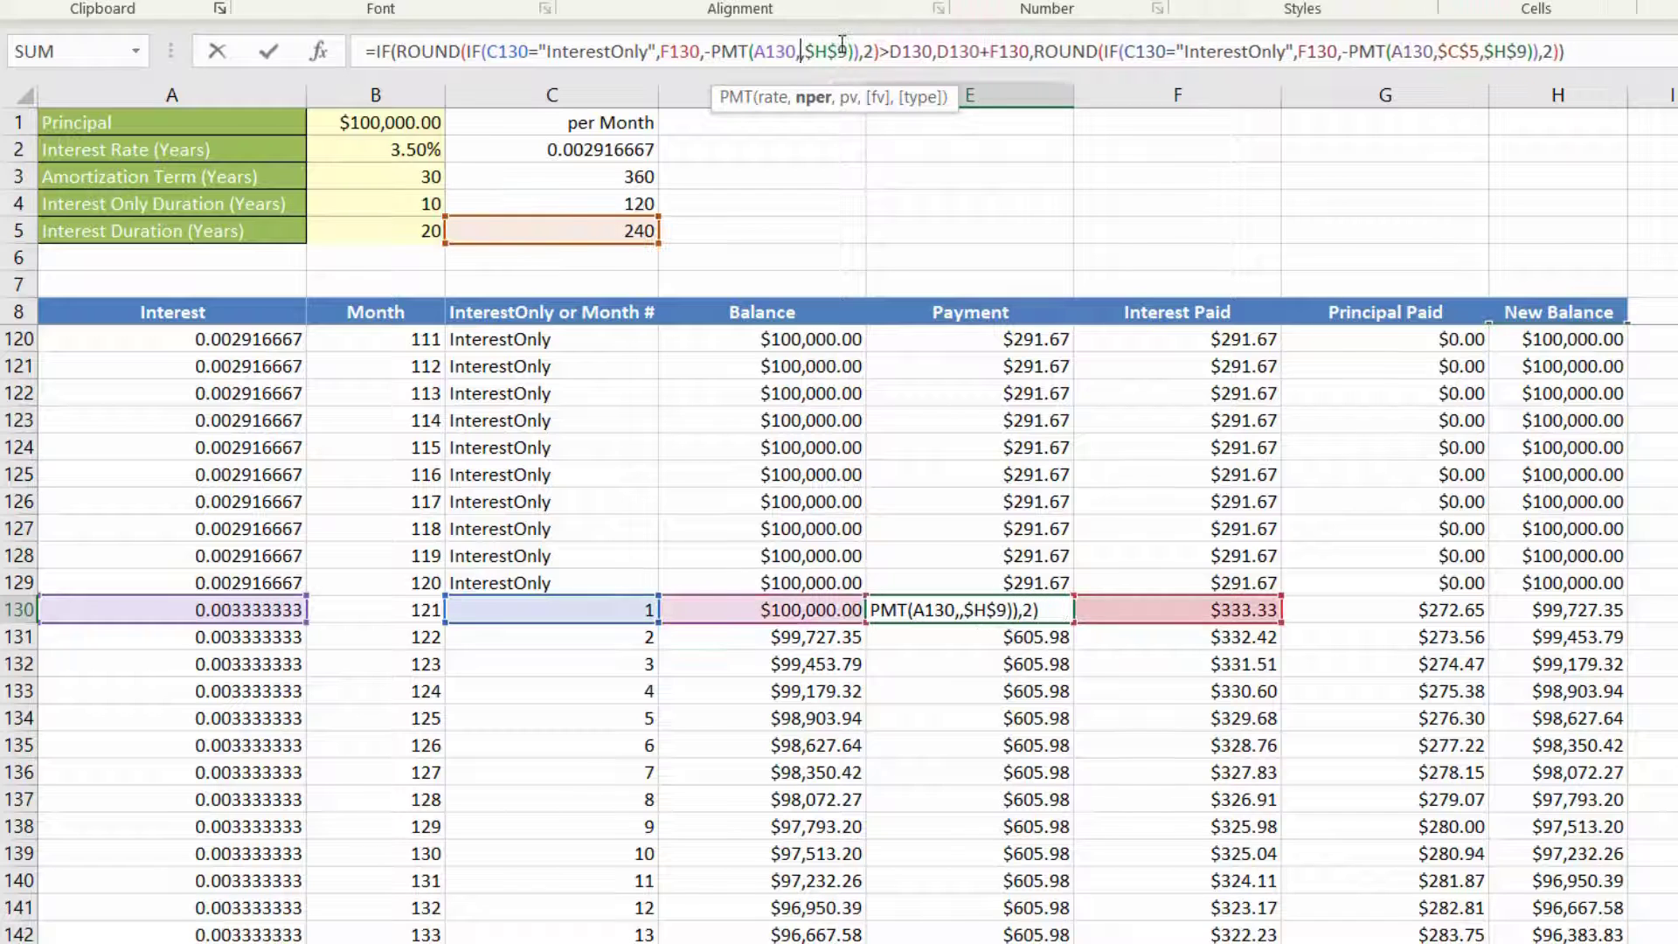
{"action": "type", "text": "360"}
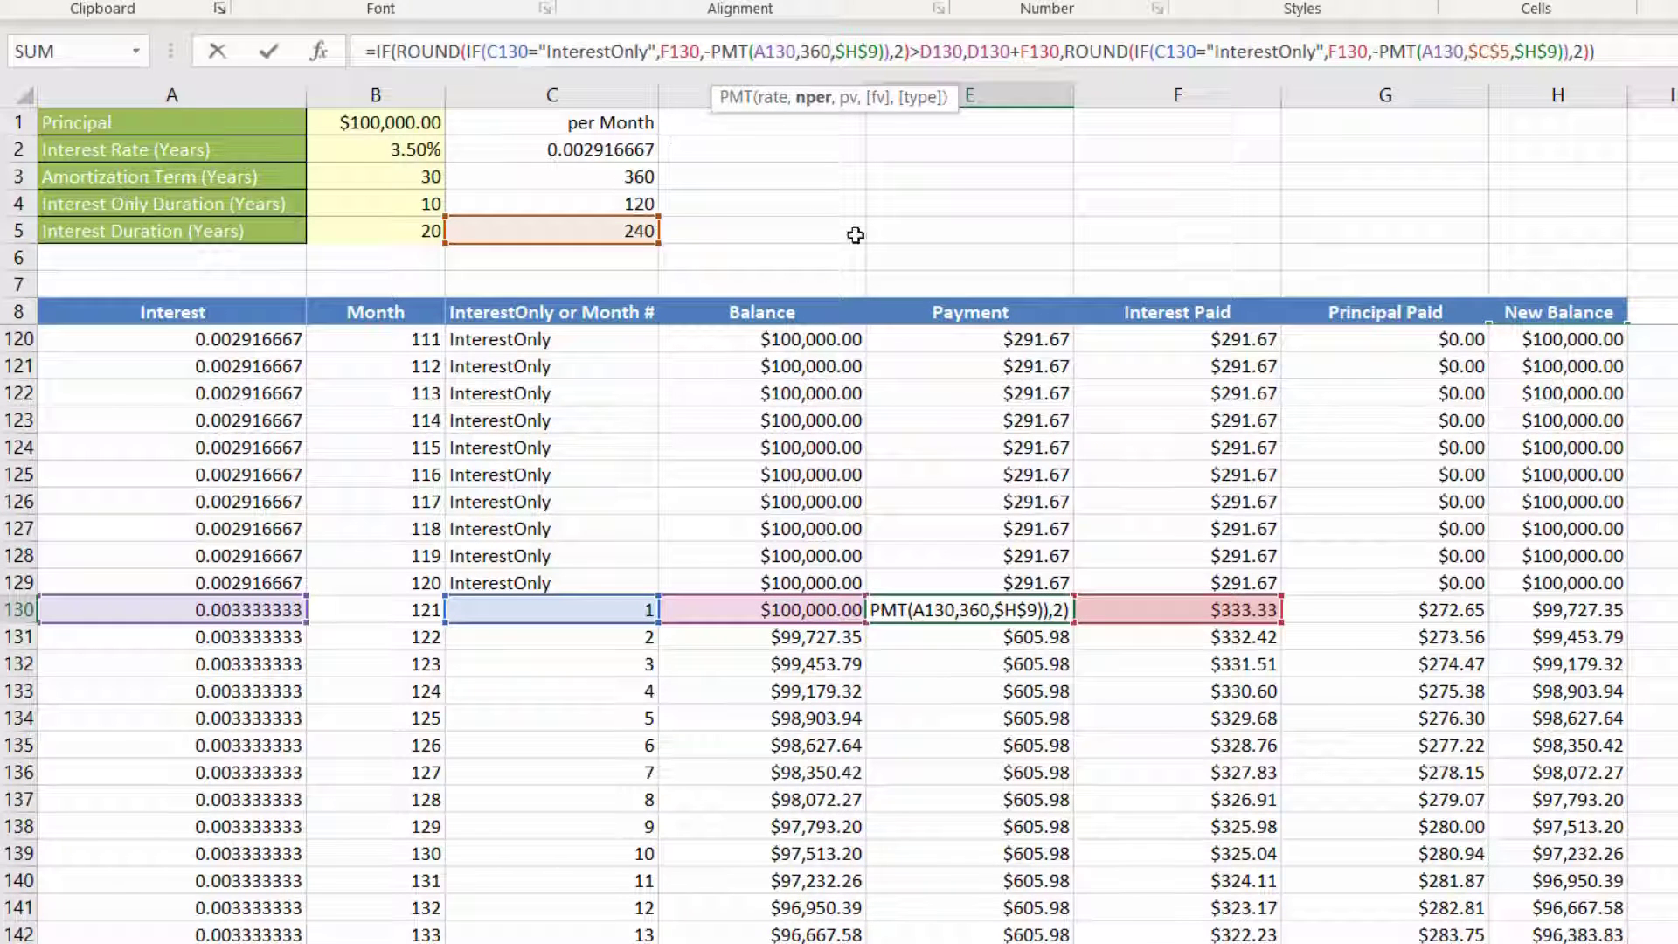
{"action": "type", "text": "-"}
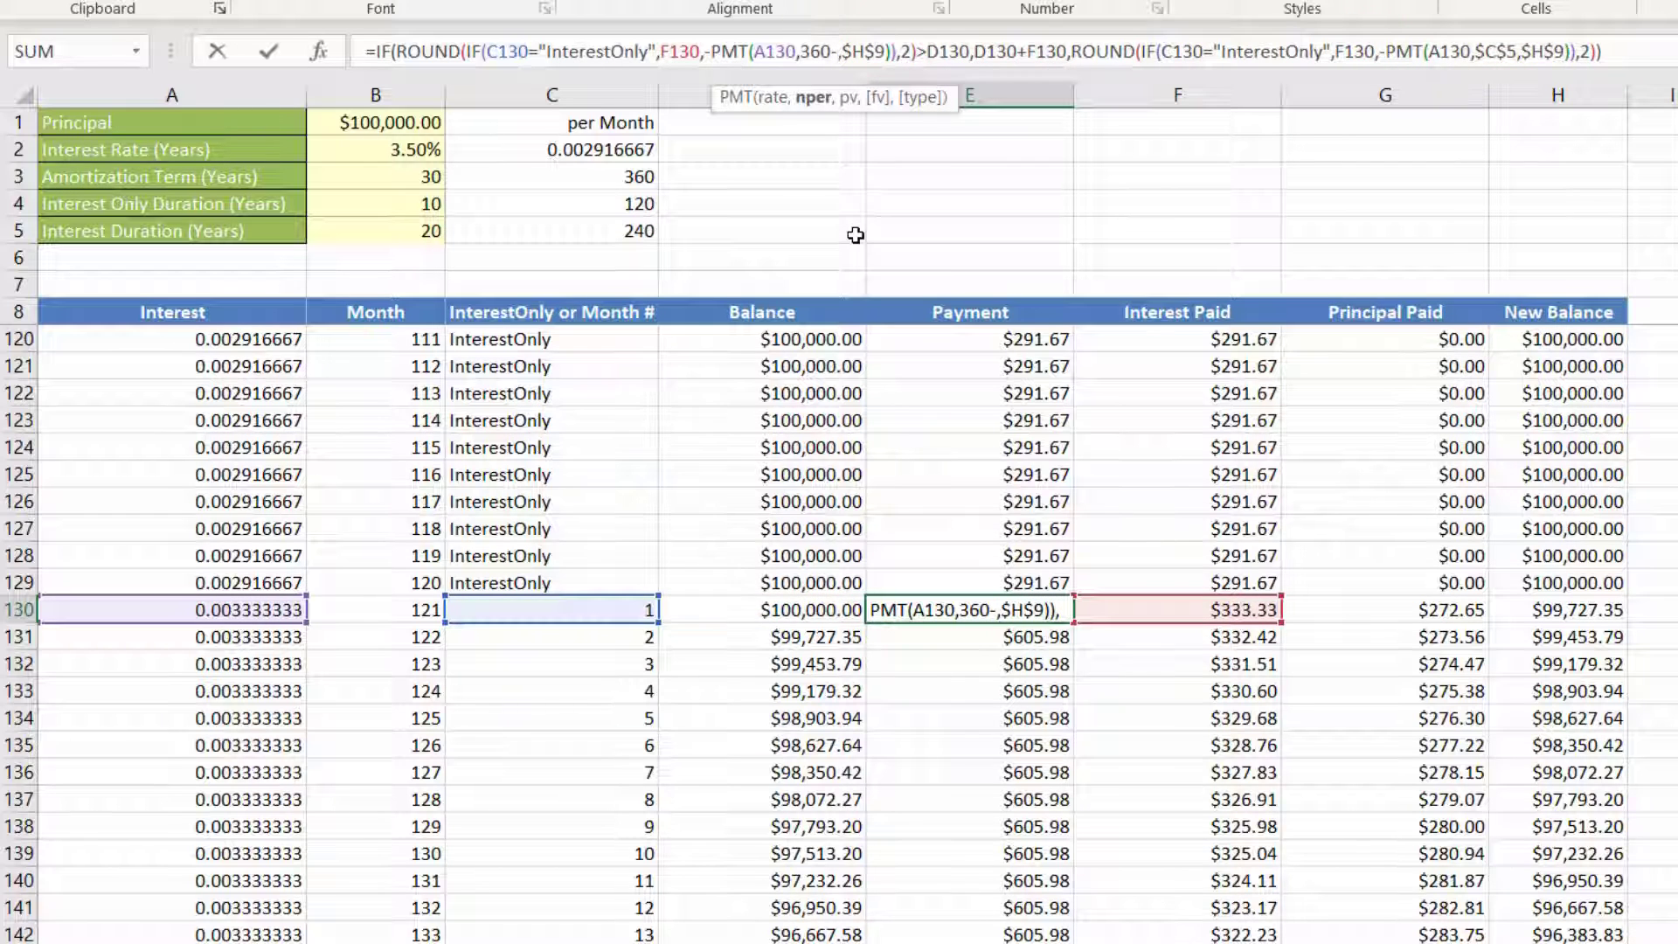
{"action": "type", "text": "120"}
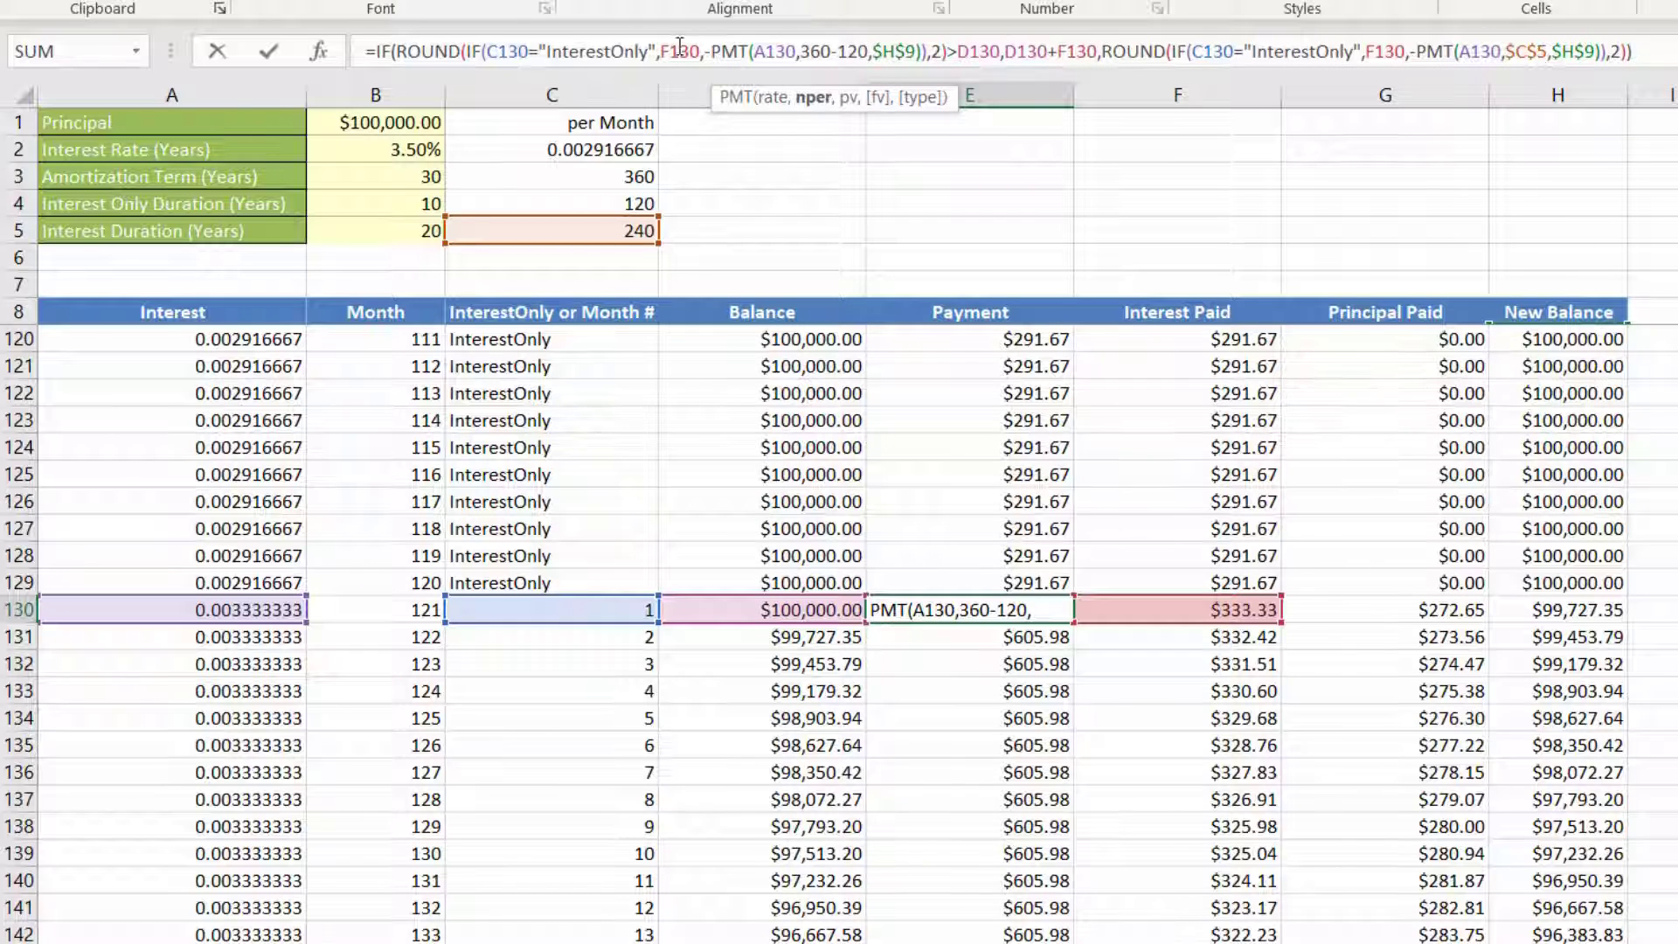
Step: Replace the term $C$5 in the second PMT function of the E130 formula with 360-120
{"action": "left_click", "coordinate": [1545, 52]}
{"action": "key", "text": "BackSpace"}
{"action": "key", "text": "BackSpace"}
{"action": "key", "text": "BackSpace"}
{"action": "key", "text": "BackSpace"}
{"action": "type", "text": "360-120"}
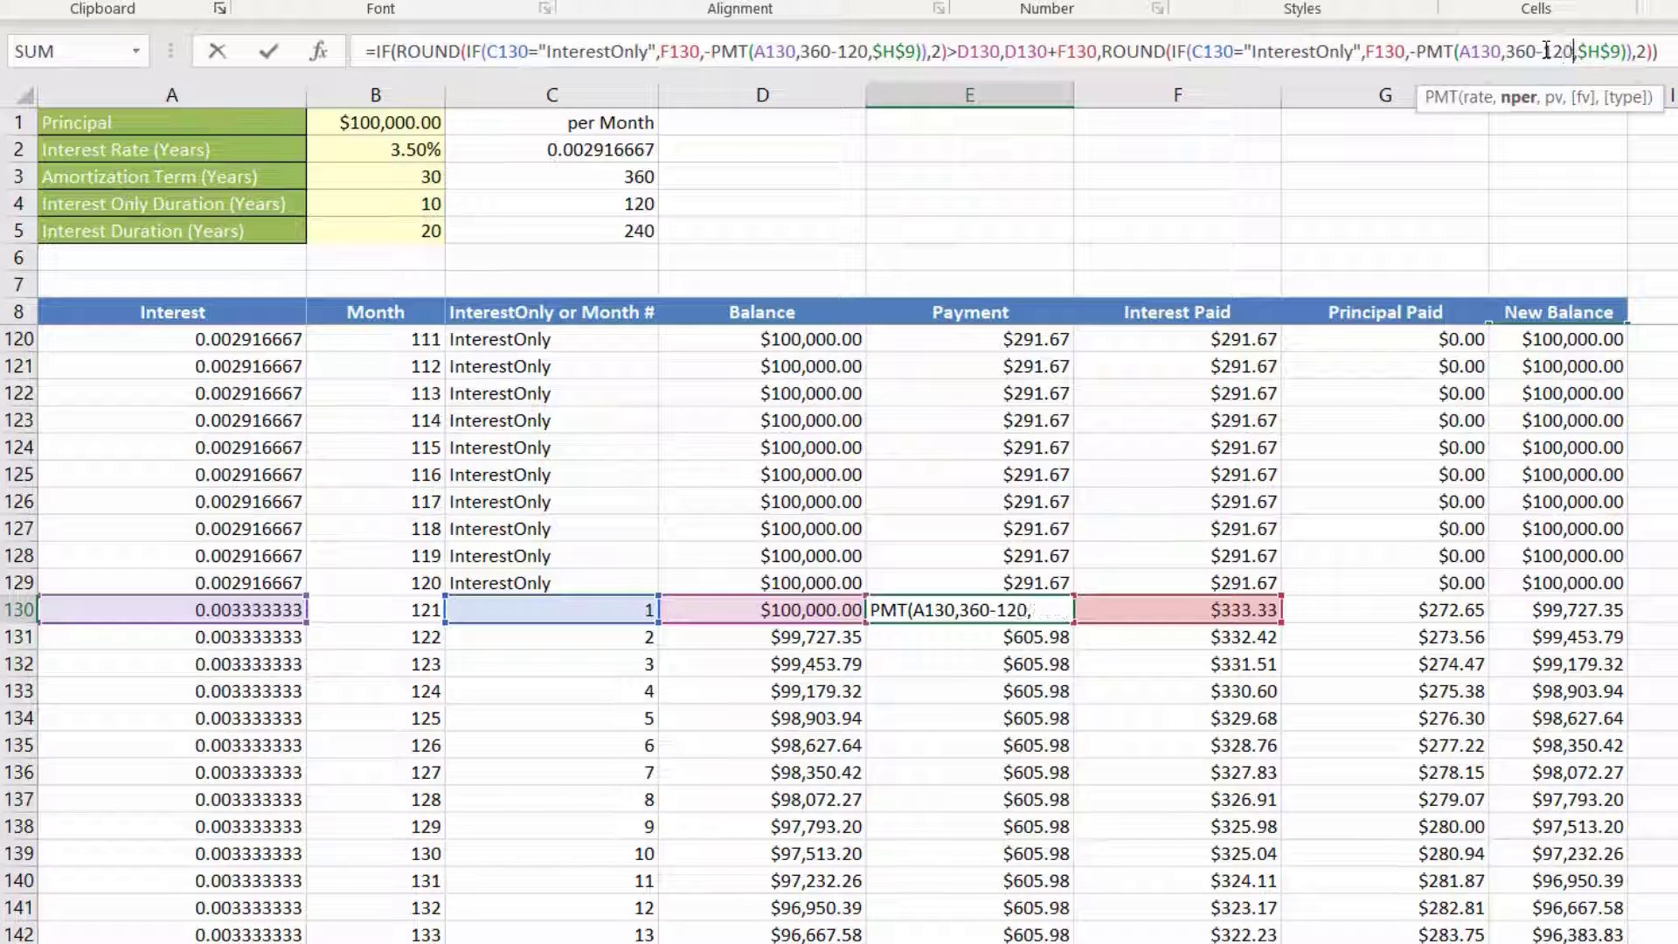
Step: Change the principal reference in both PMT functions of the E130 formula to $H$129 and commit the formula
{"action": "left_click", "coordinate": [900, 49]}
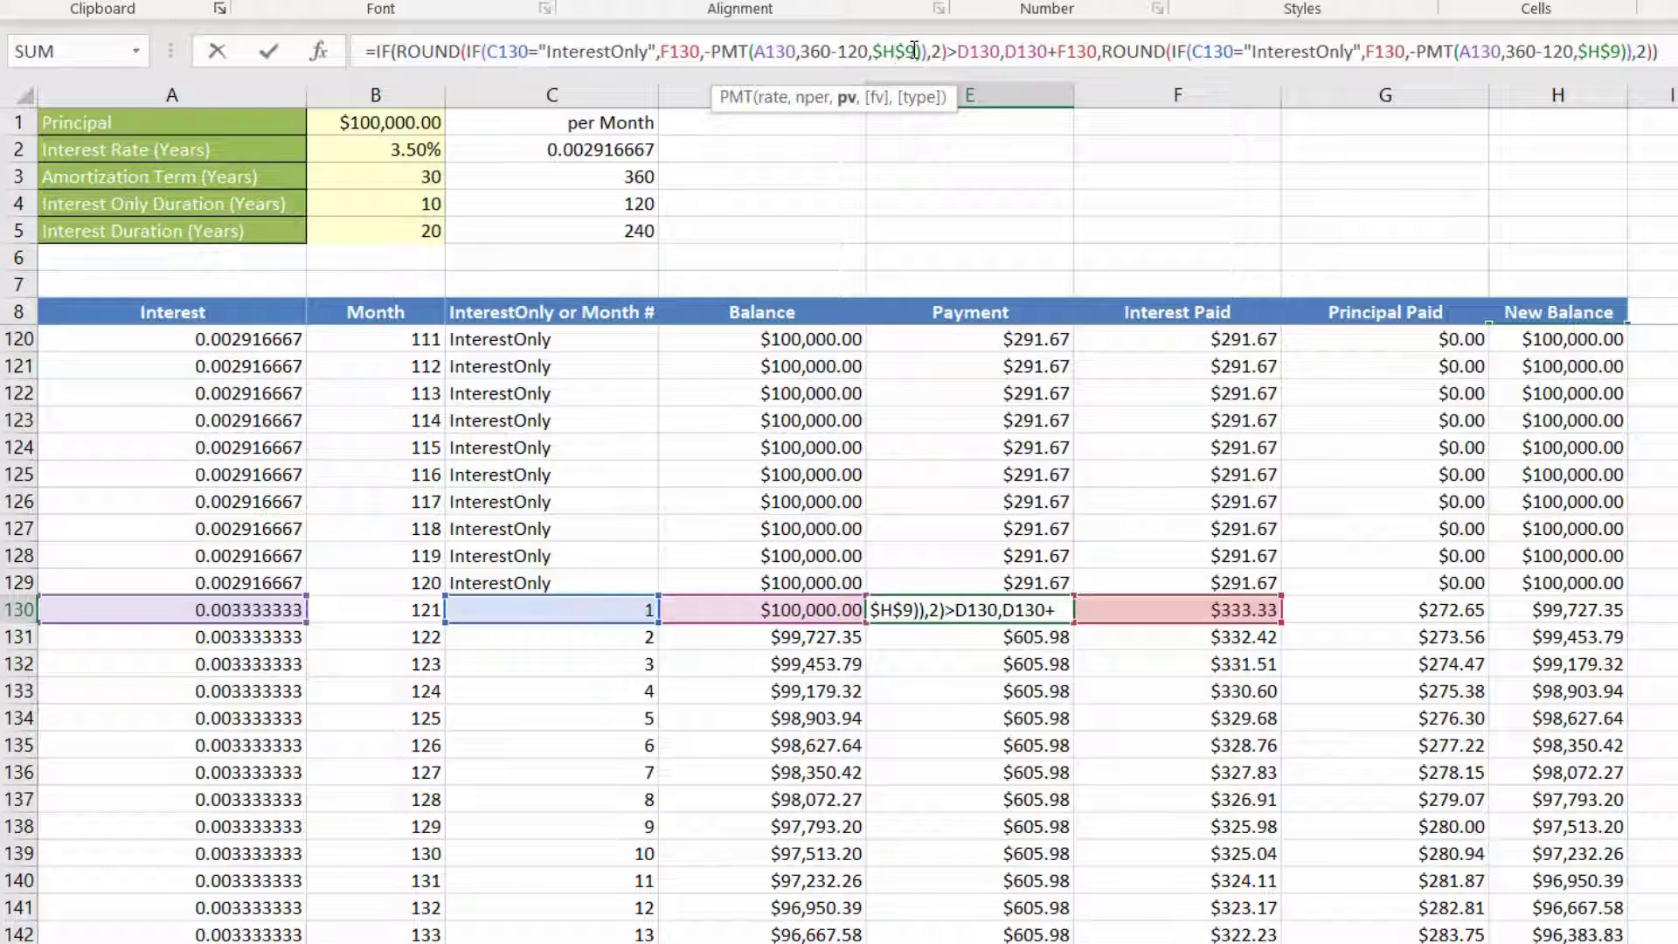
{"action": "key", "text": "BackSpace"}
{"action": "type", "text": "120"}
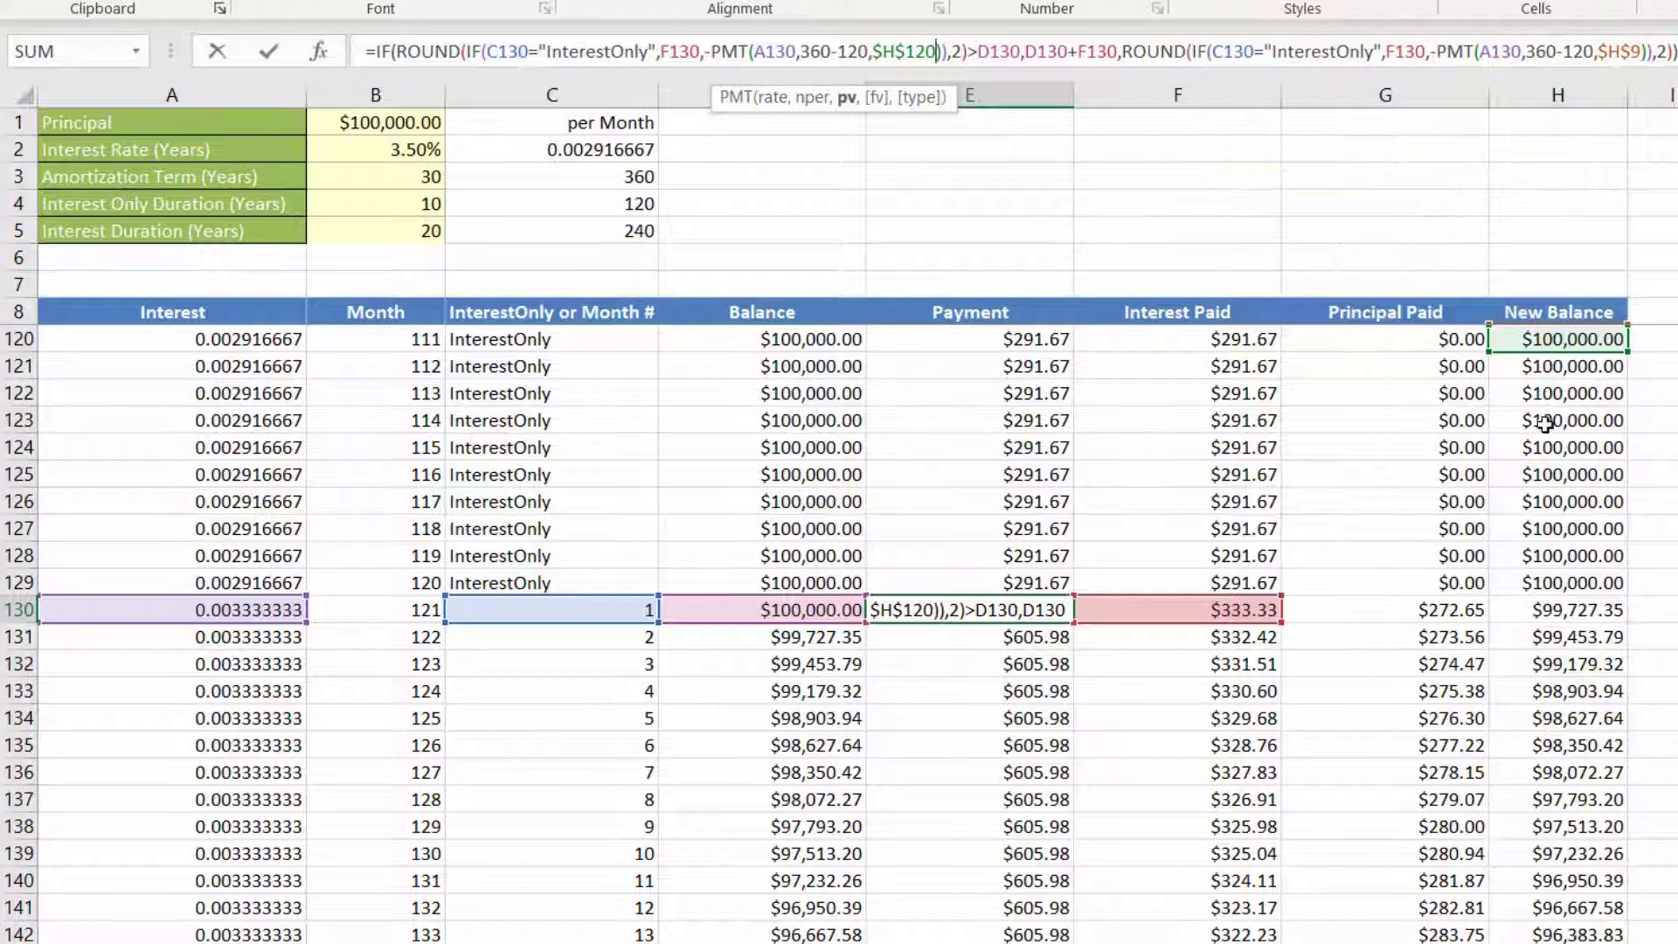
{"action": "left_click", "coordinate": [1636, 51]}
{"action": "key", "text": "BackSpace"}
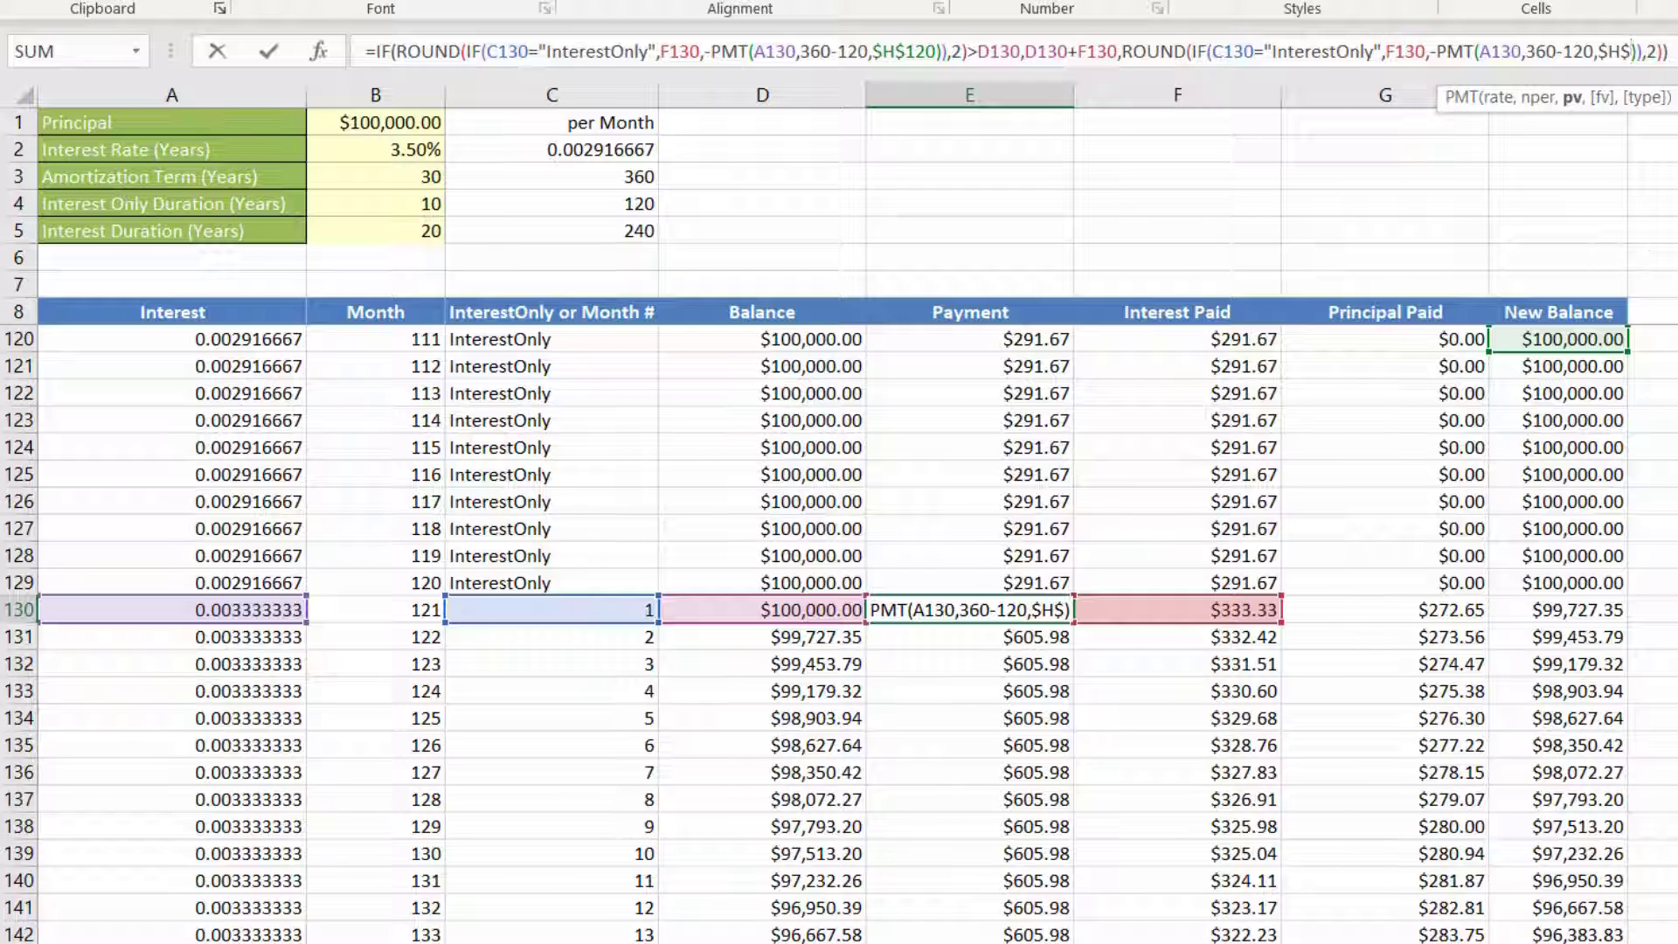
{"action": "type", "text": "129"}
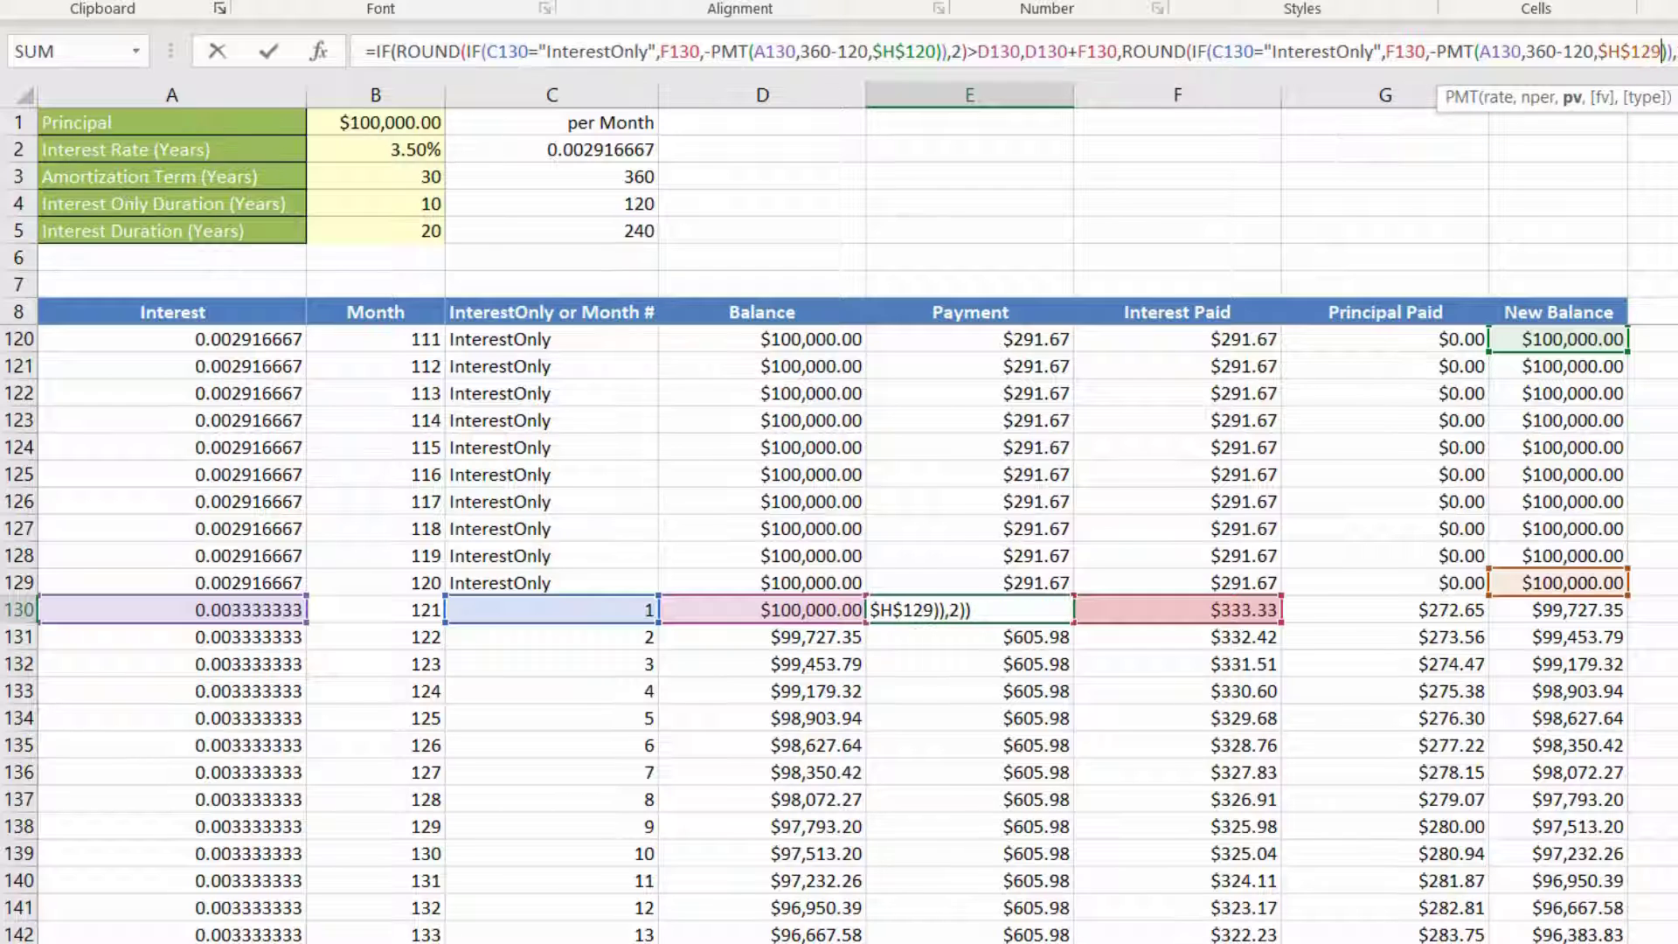
{"action": "left_click", "coordinate": [932, 52]}
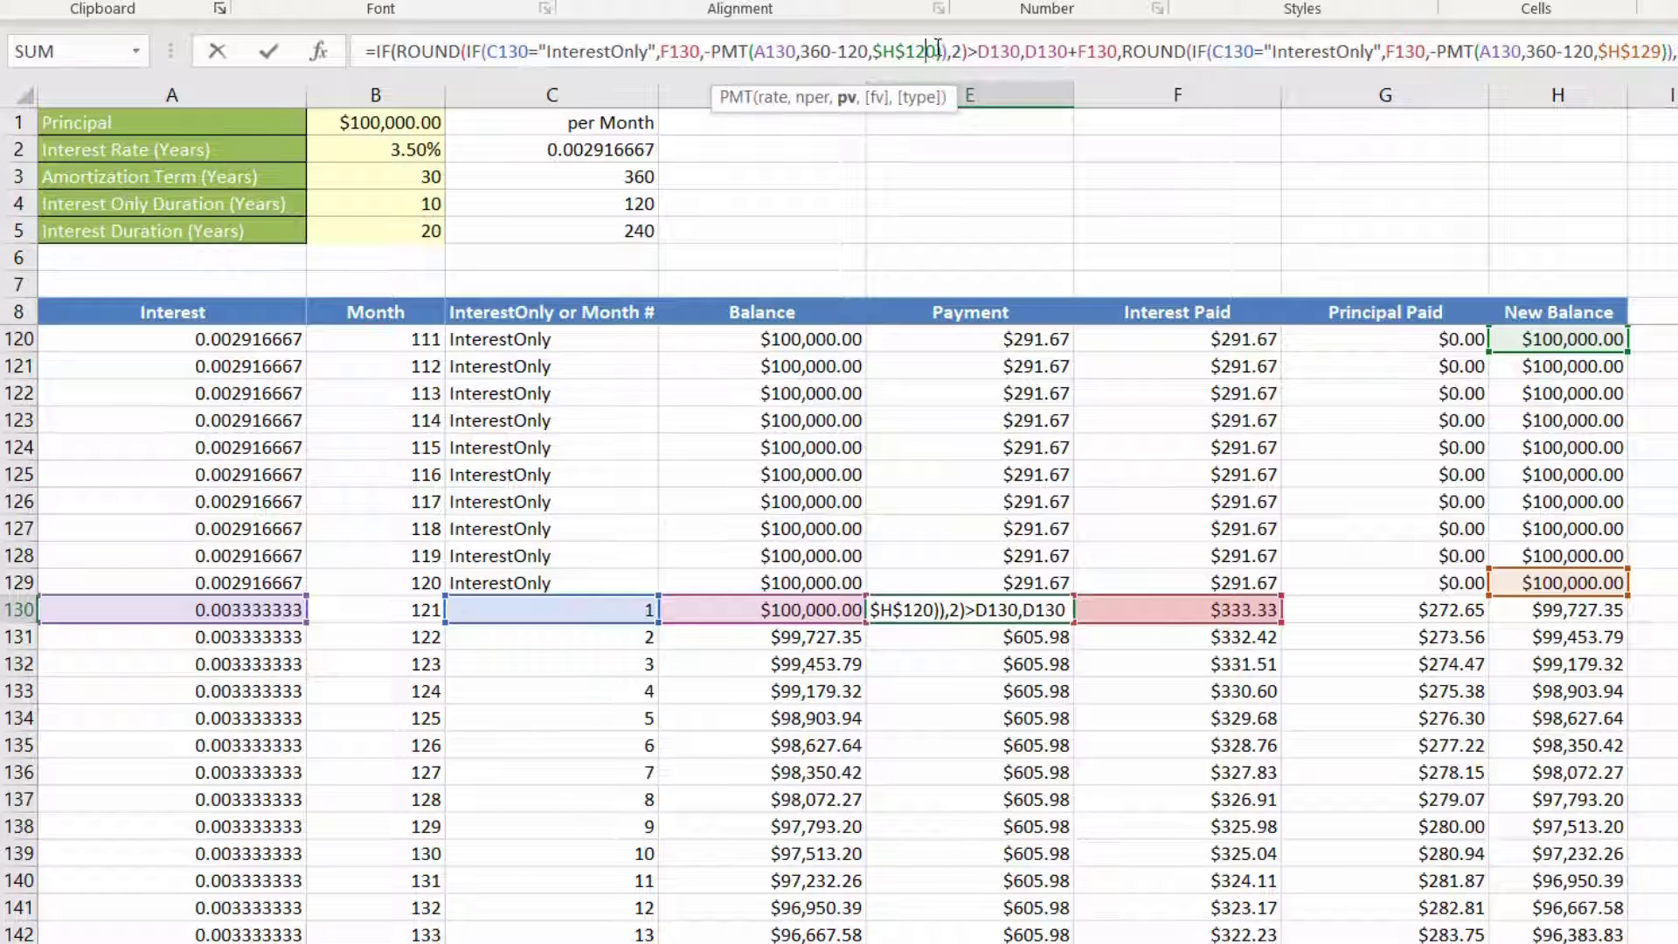
{"action": "key", "text": "BackSpace"}
{"action": "type", "text": "9"}
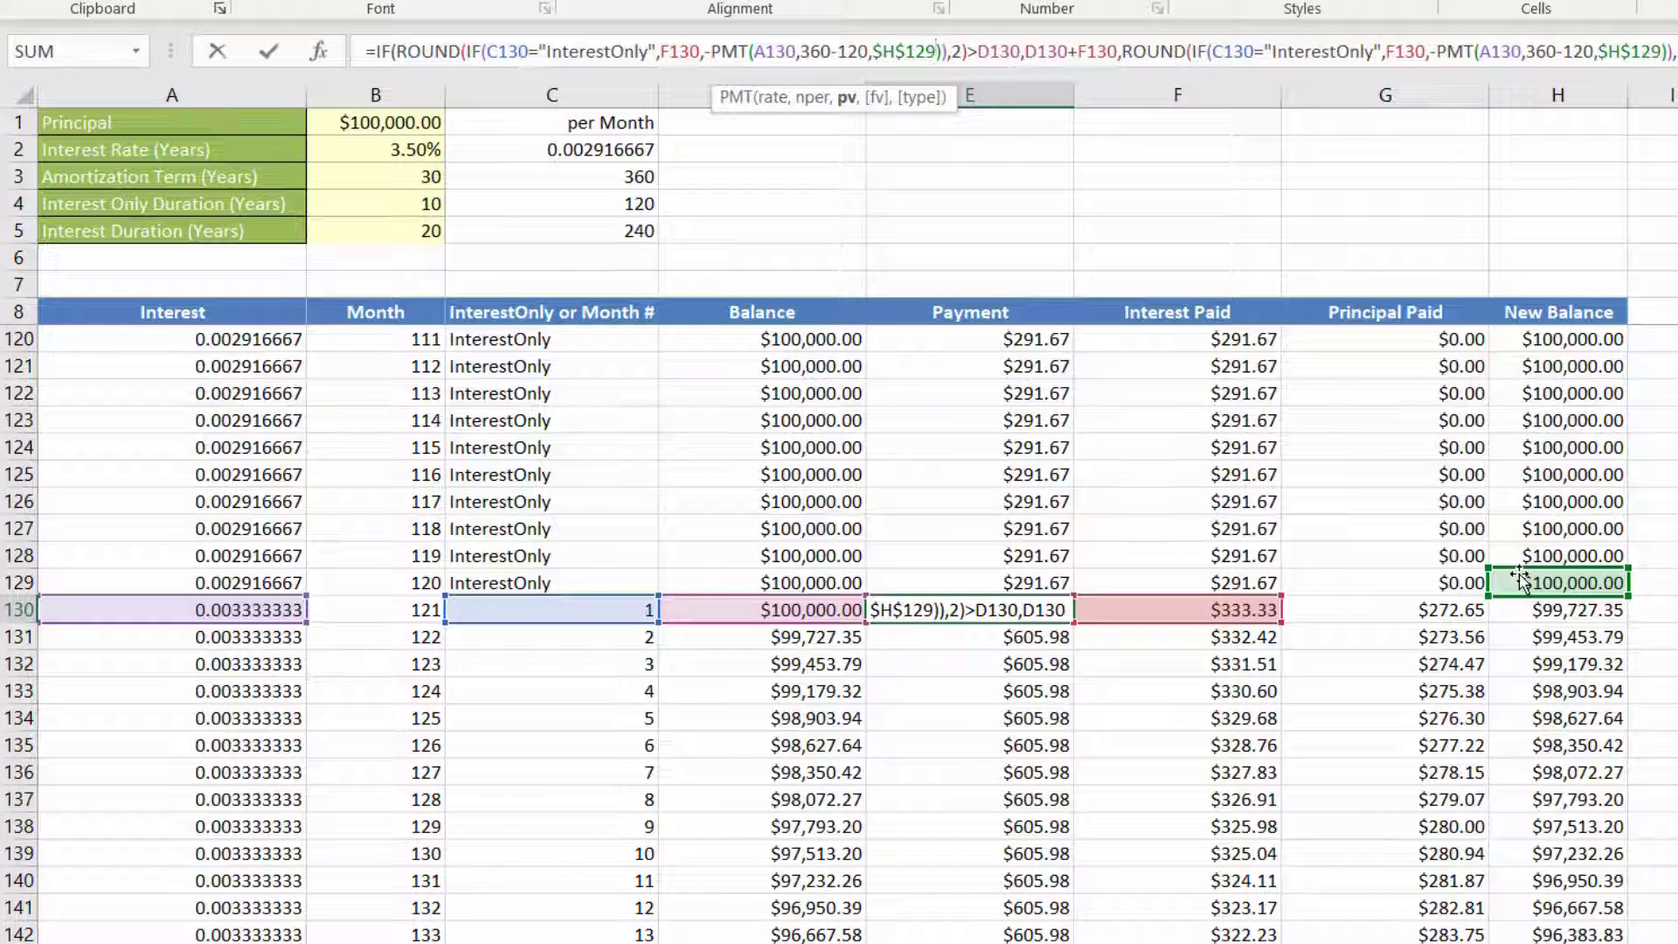
{"action": "key", "text": "ctrl+Return"}
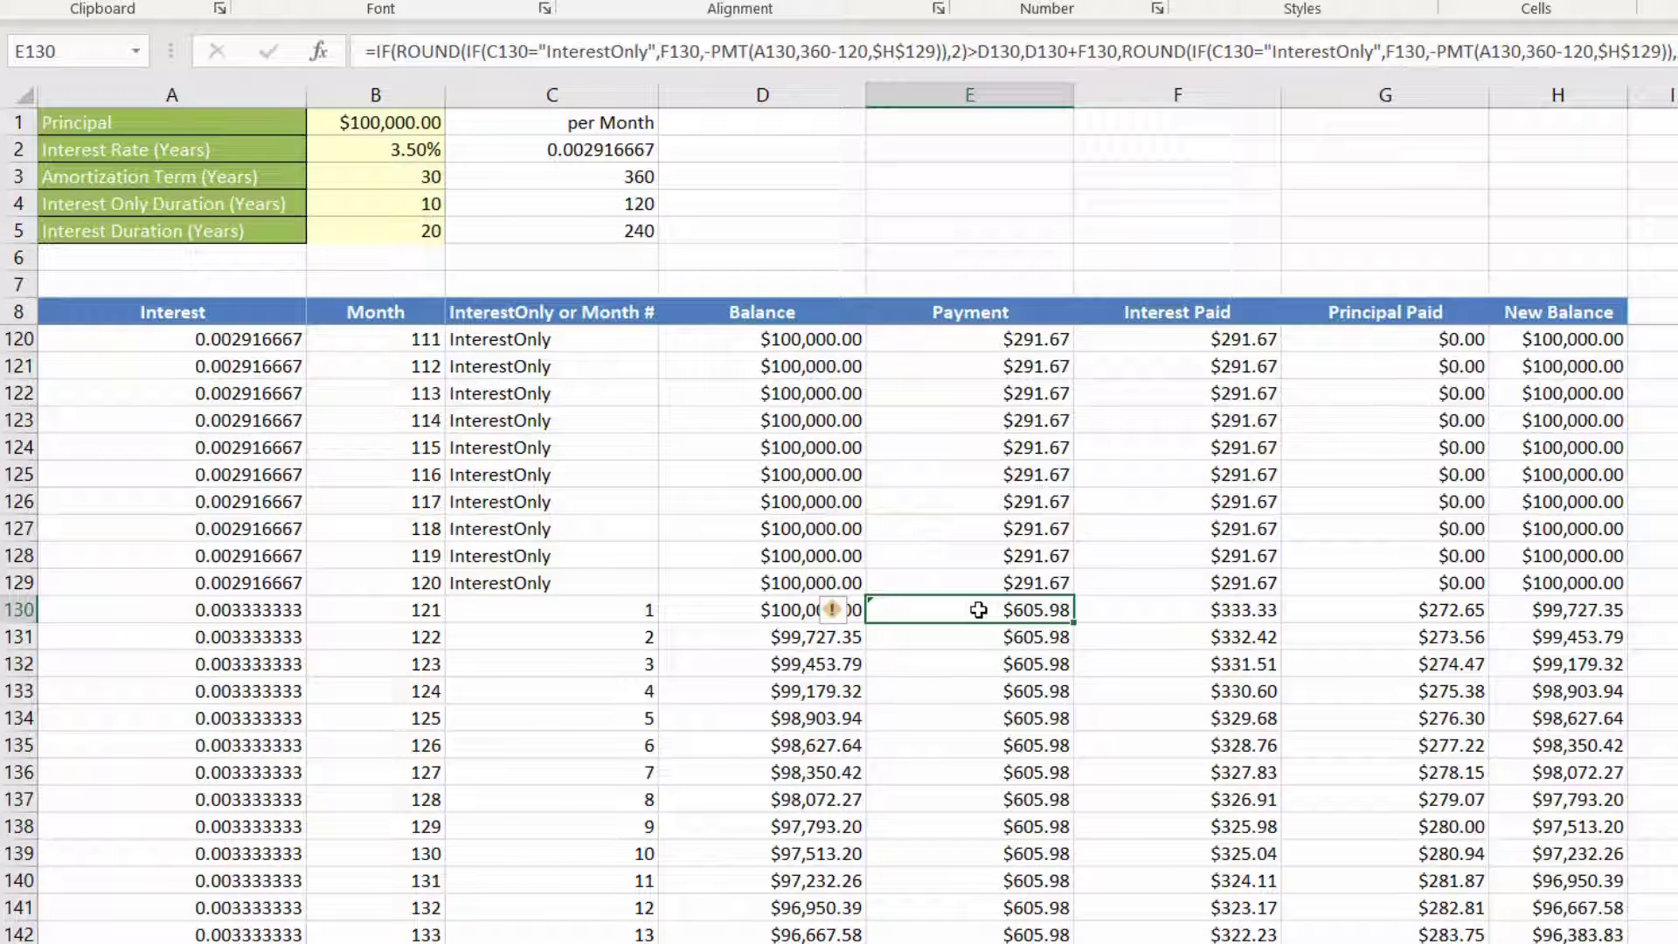
Step: Fill the E130 payment formula down the rest of the Payment column and highlight row 130 in yellow
{"action": "double_click", "coordinate": [1074, 622]}
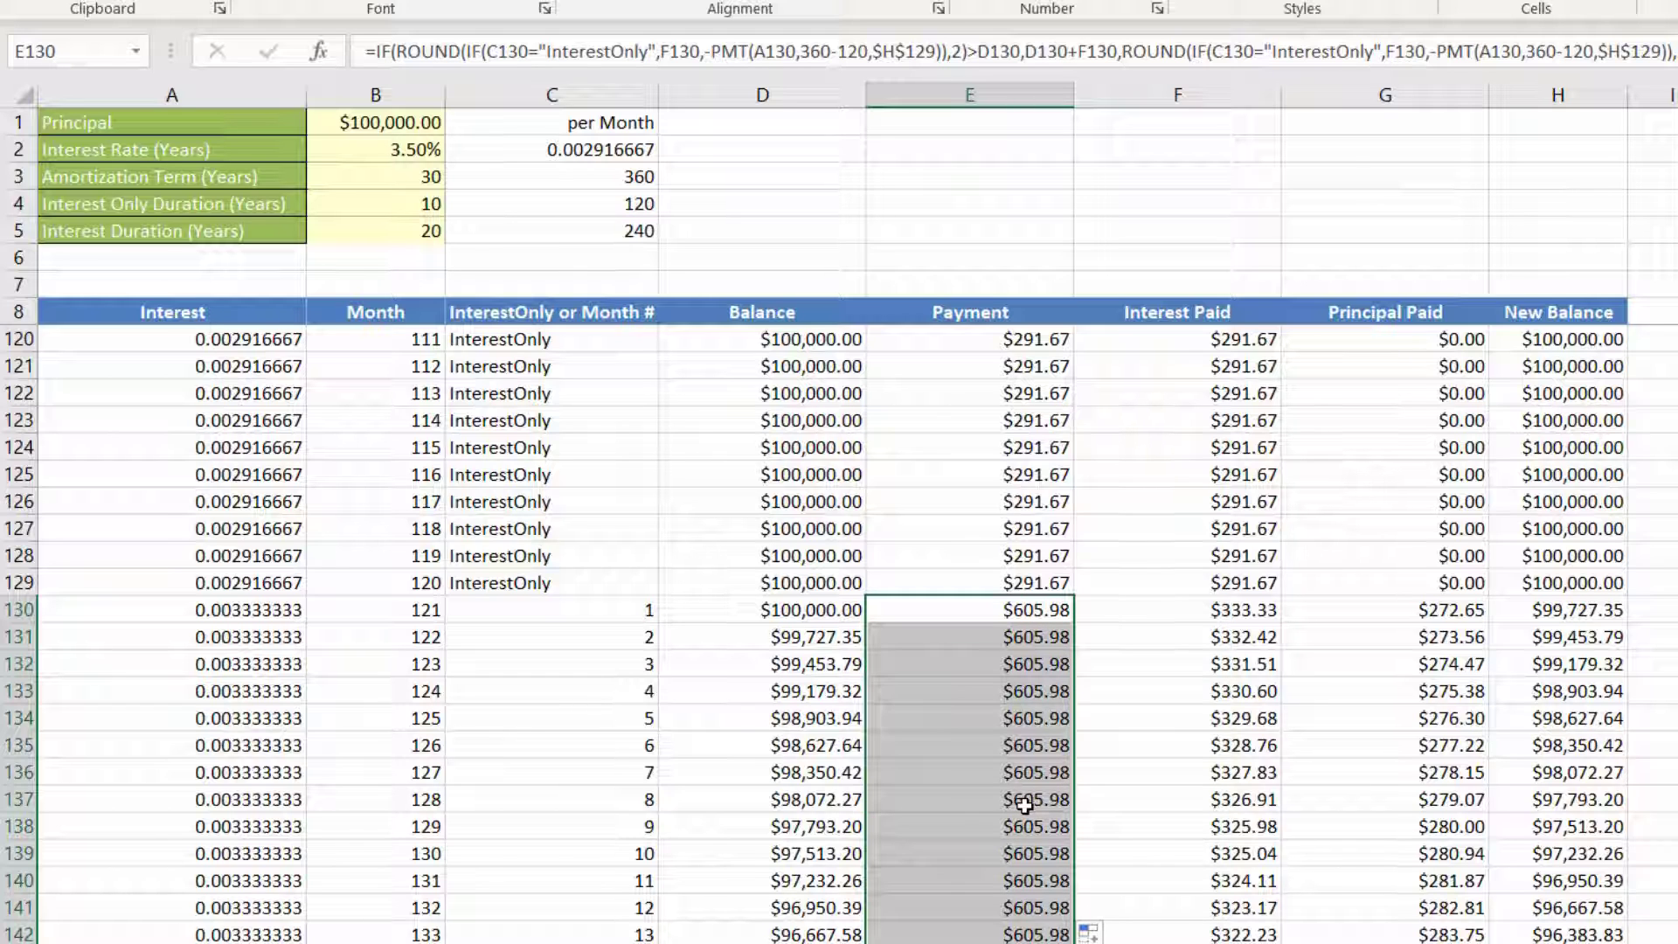
{"action": "left_click", "coordinate": [249, 617]}
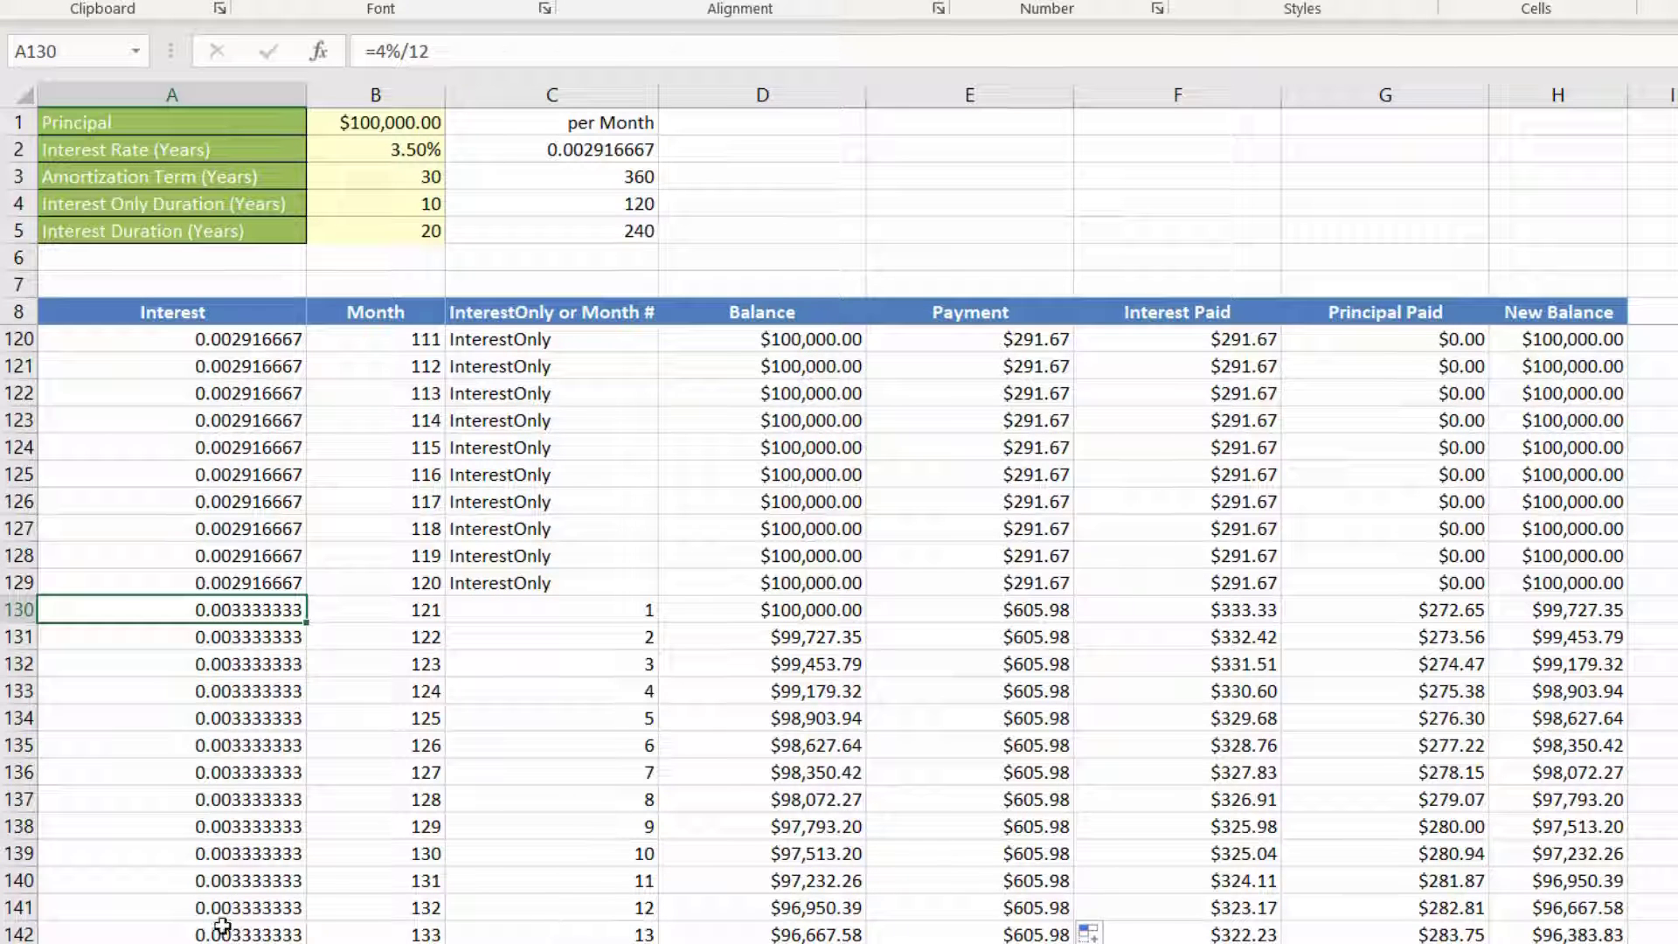
{"action": "left_click", "coordinate": [19, 609]}
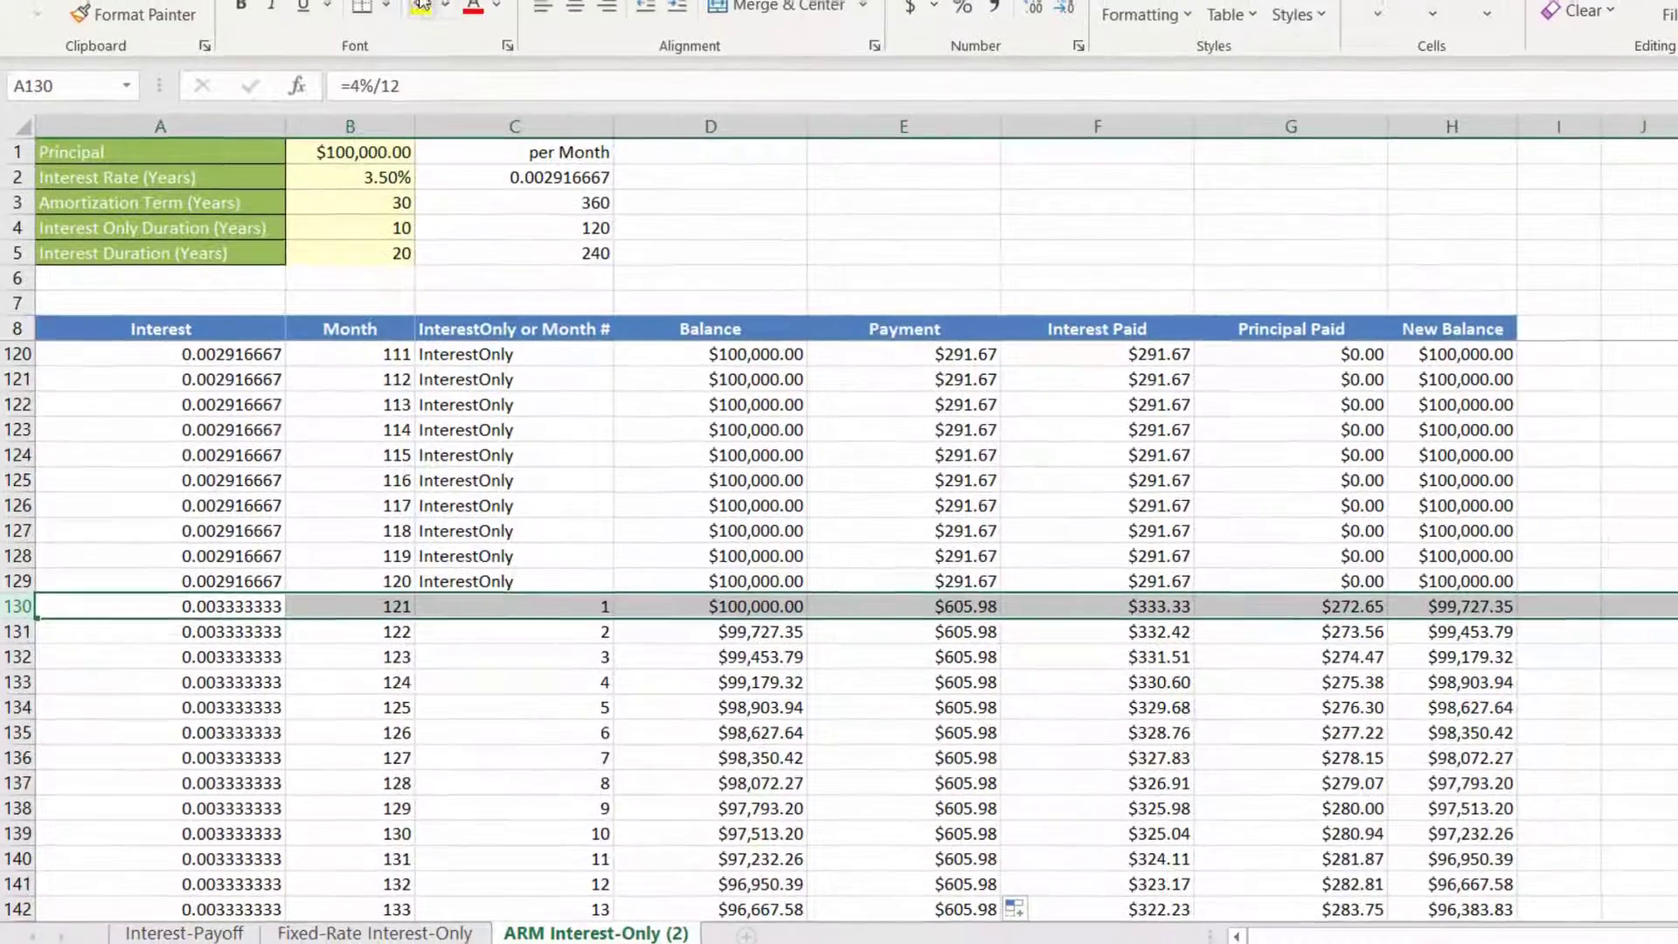
{"action": "left_click", "coordinate": [417, 11]}
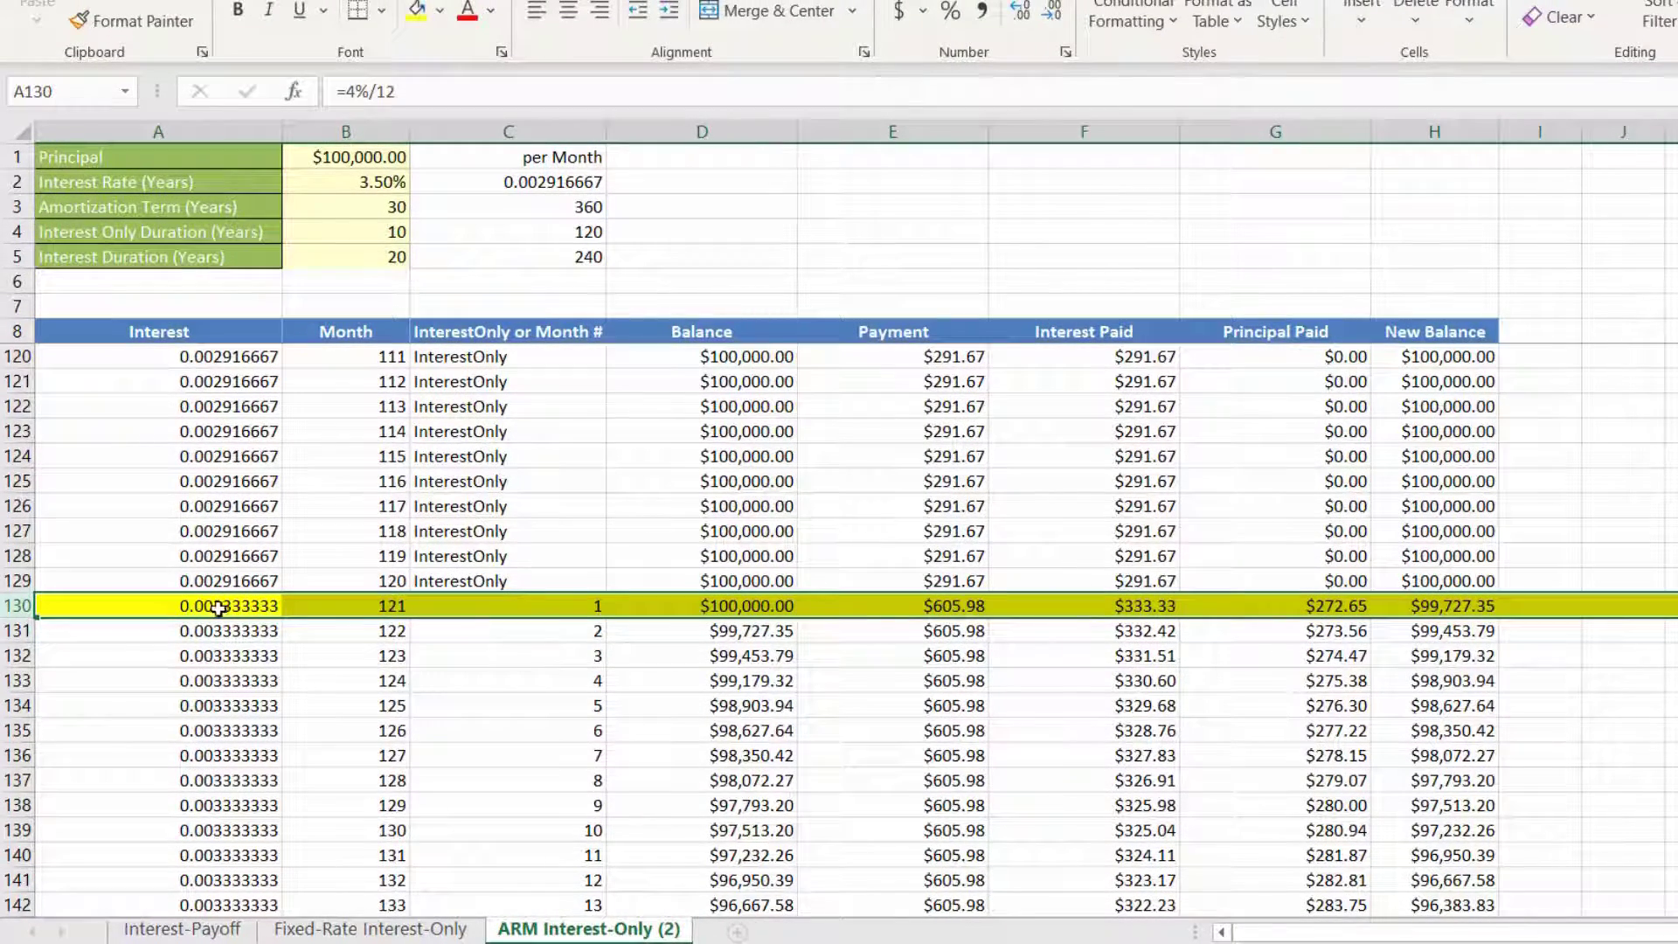
Step: Set the month 133 interest in A142 to =4.5%/12 and fill it down the rest of the Interest column
{"action": "scroll", "coordinate": [411, 878], "scroll_direction": "down", "scroll_amount": 2}
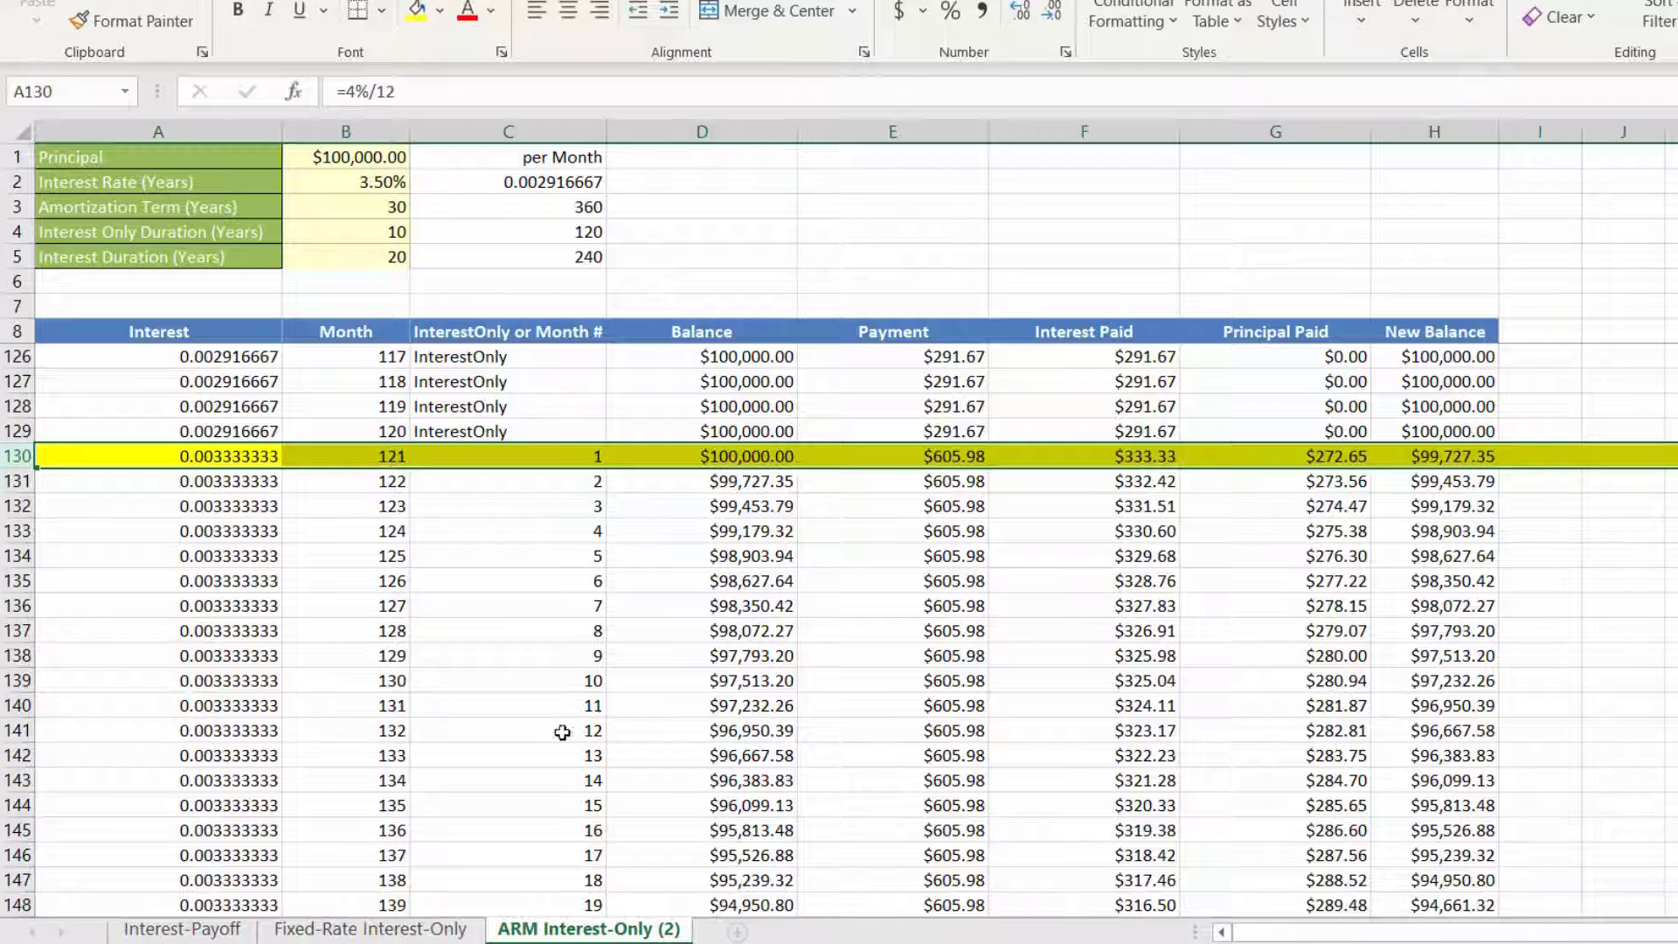
{"action": "left_click", "coordinate": [243, 754]}
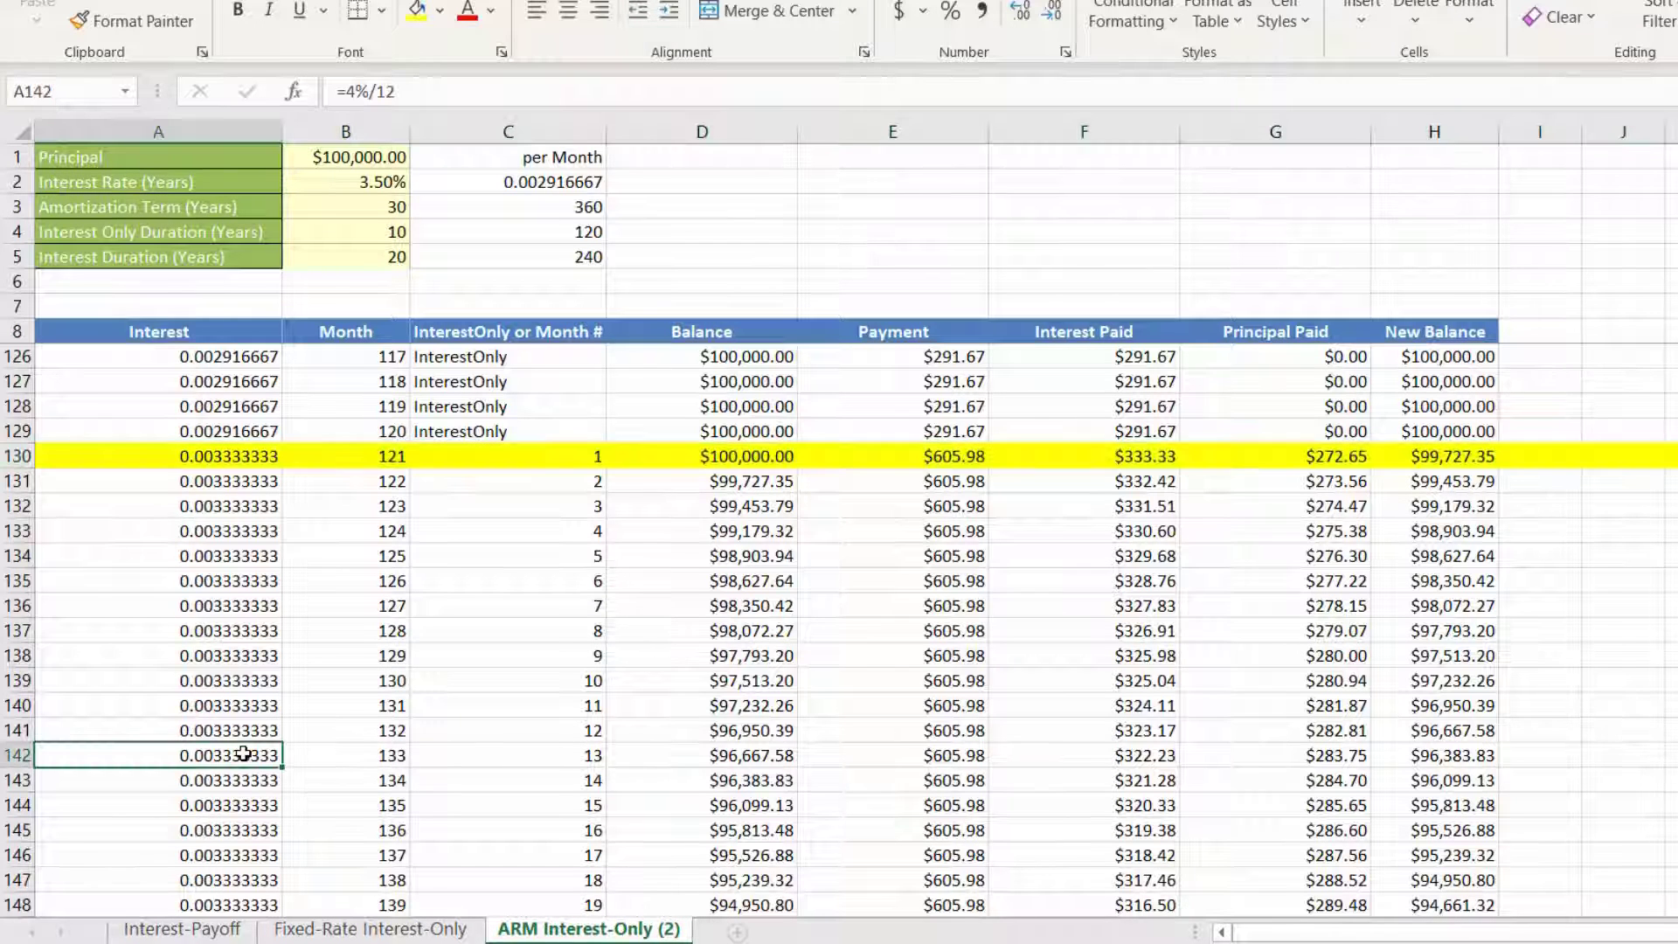
{"action": "left_click", "coordinate": [356, 95]}
{"action": "type", "text": ".5"}
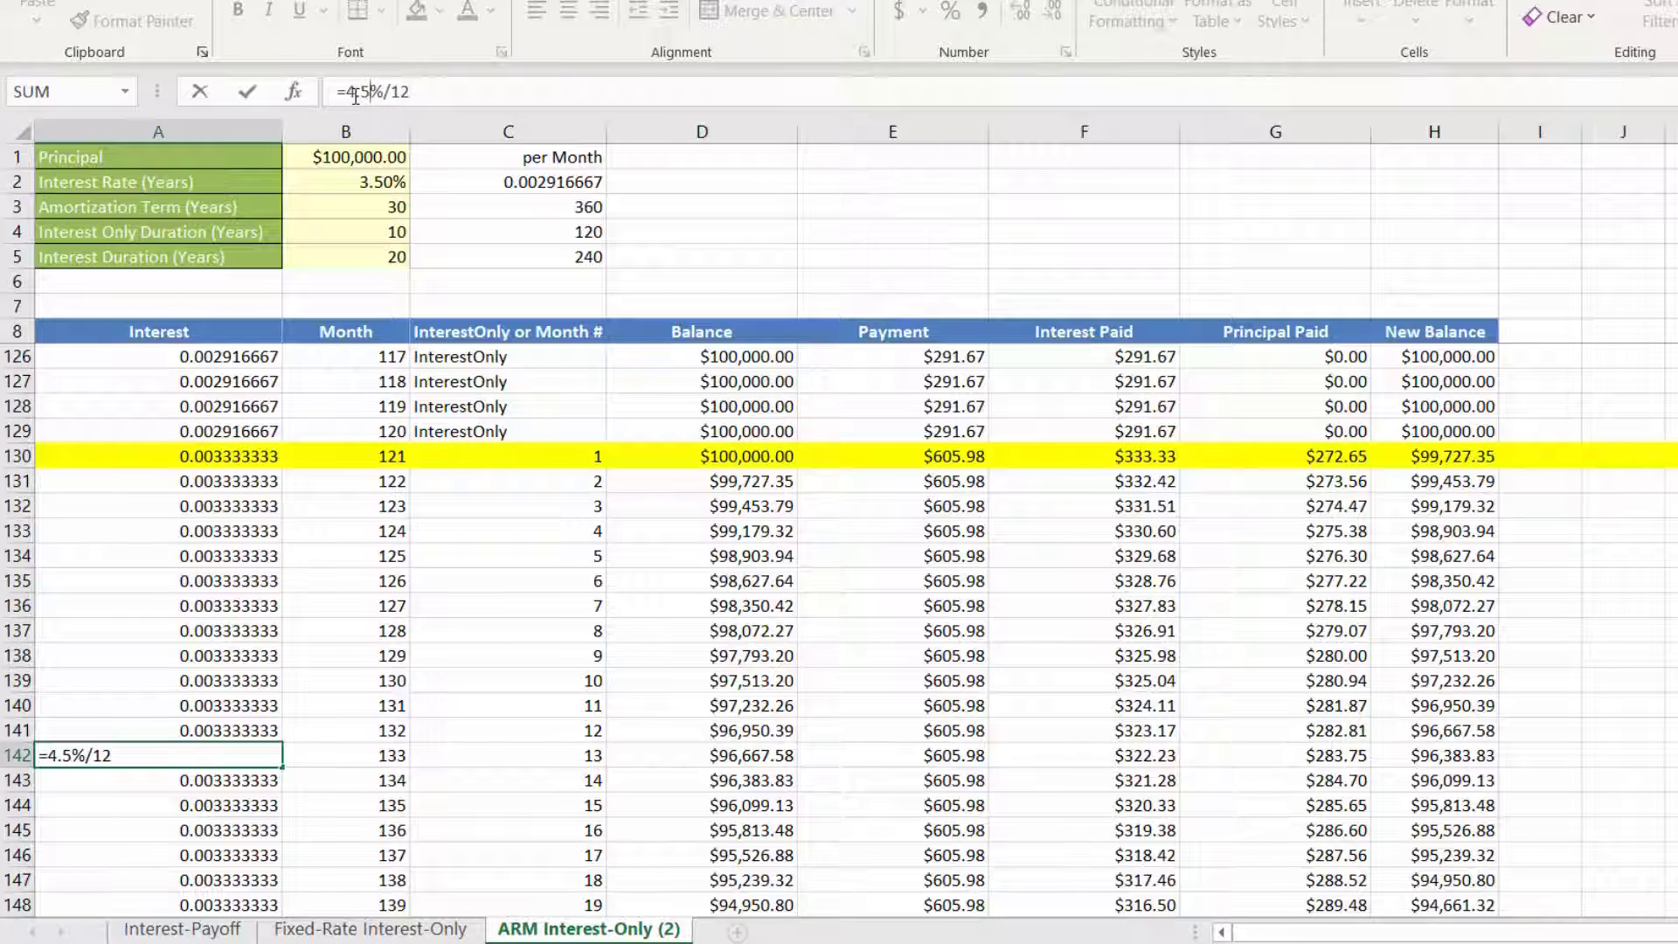
{"action": "key", "text": "ctrl+Return"}
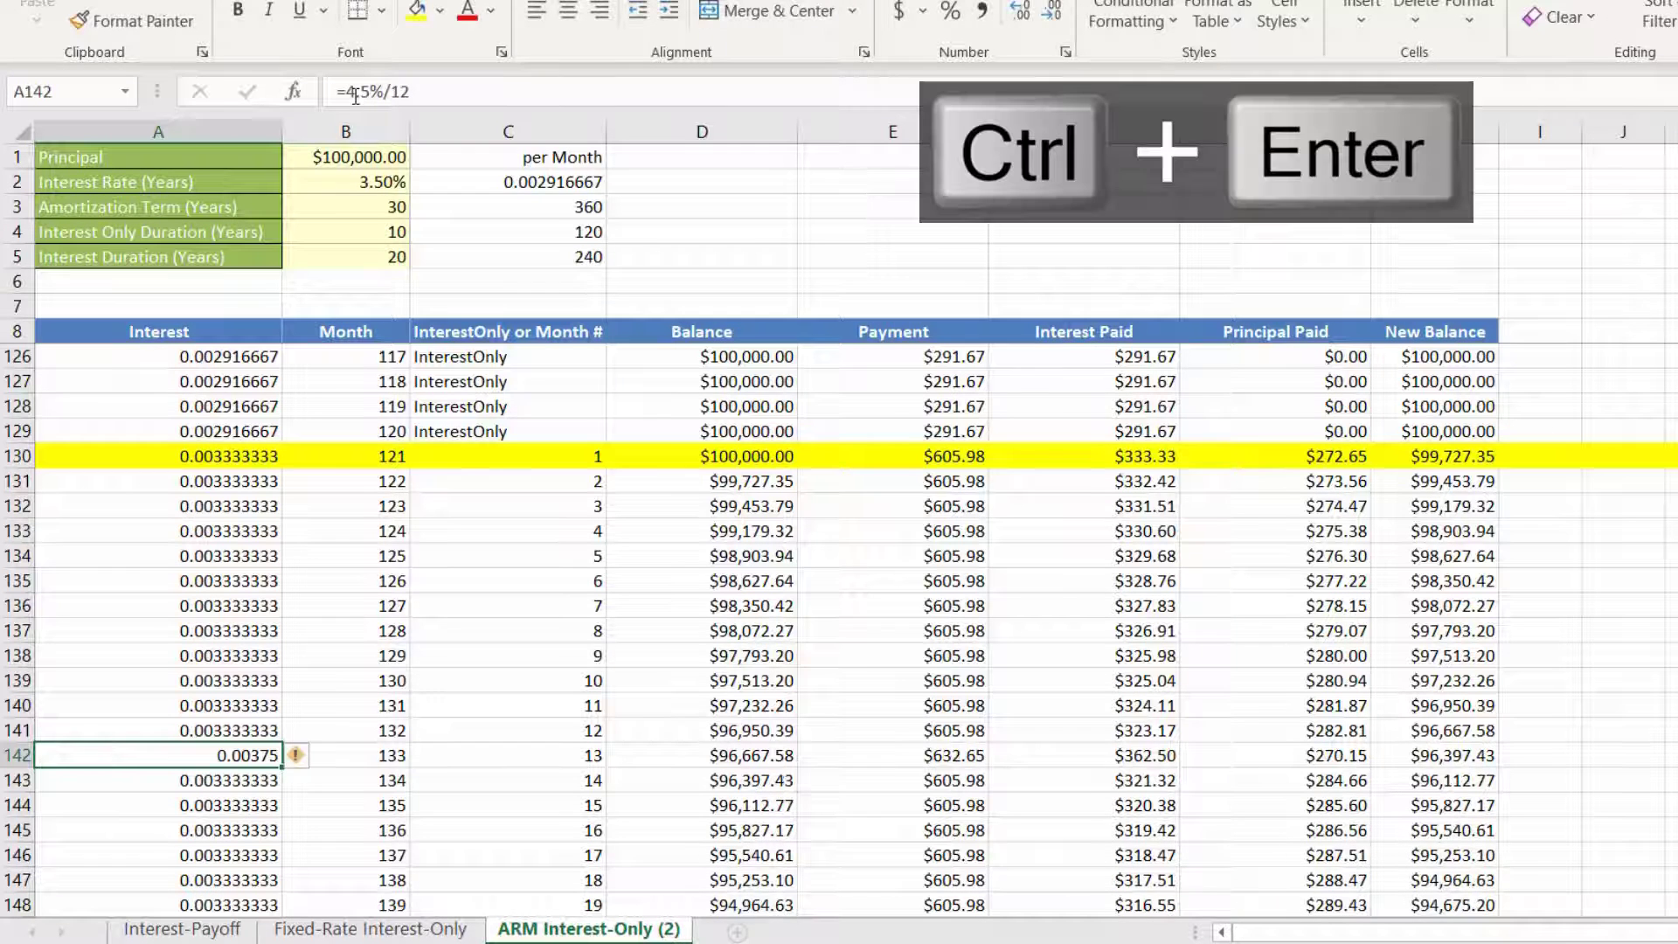
{"action": "double_click", "coordinate": [282, 767]}
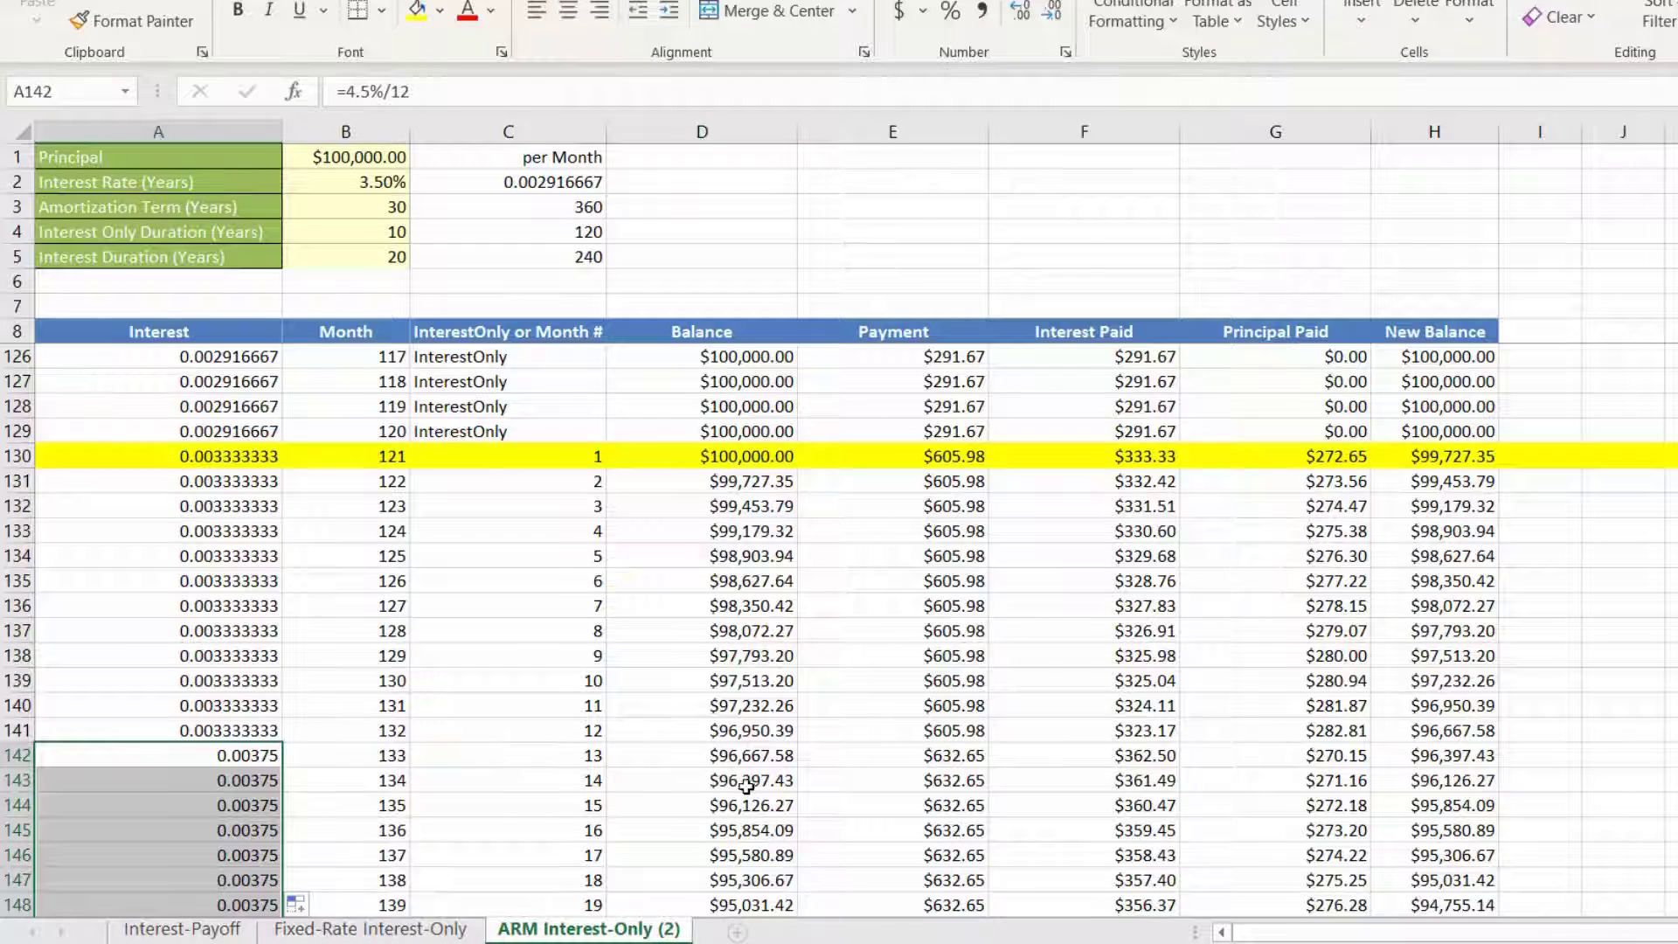
Step: In the payment formula in E142, change the term in both PMT functions to 360-132
{"action": "left_click", "coordinate": [832, 753]}
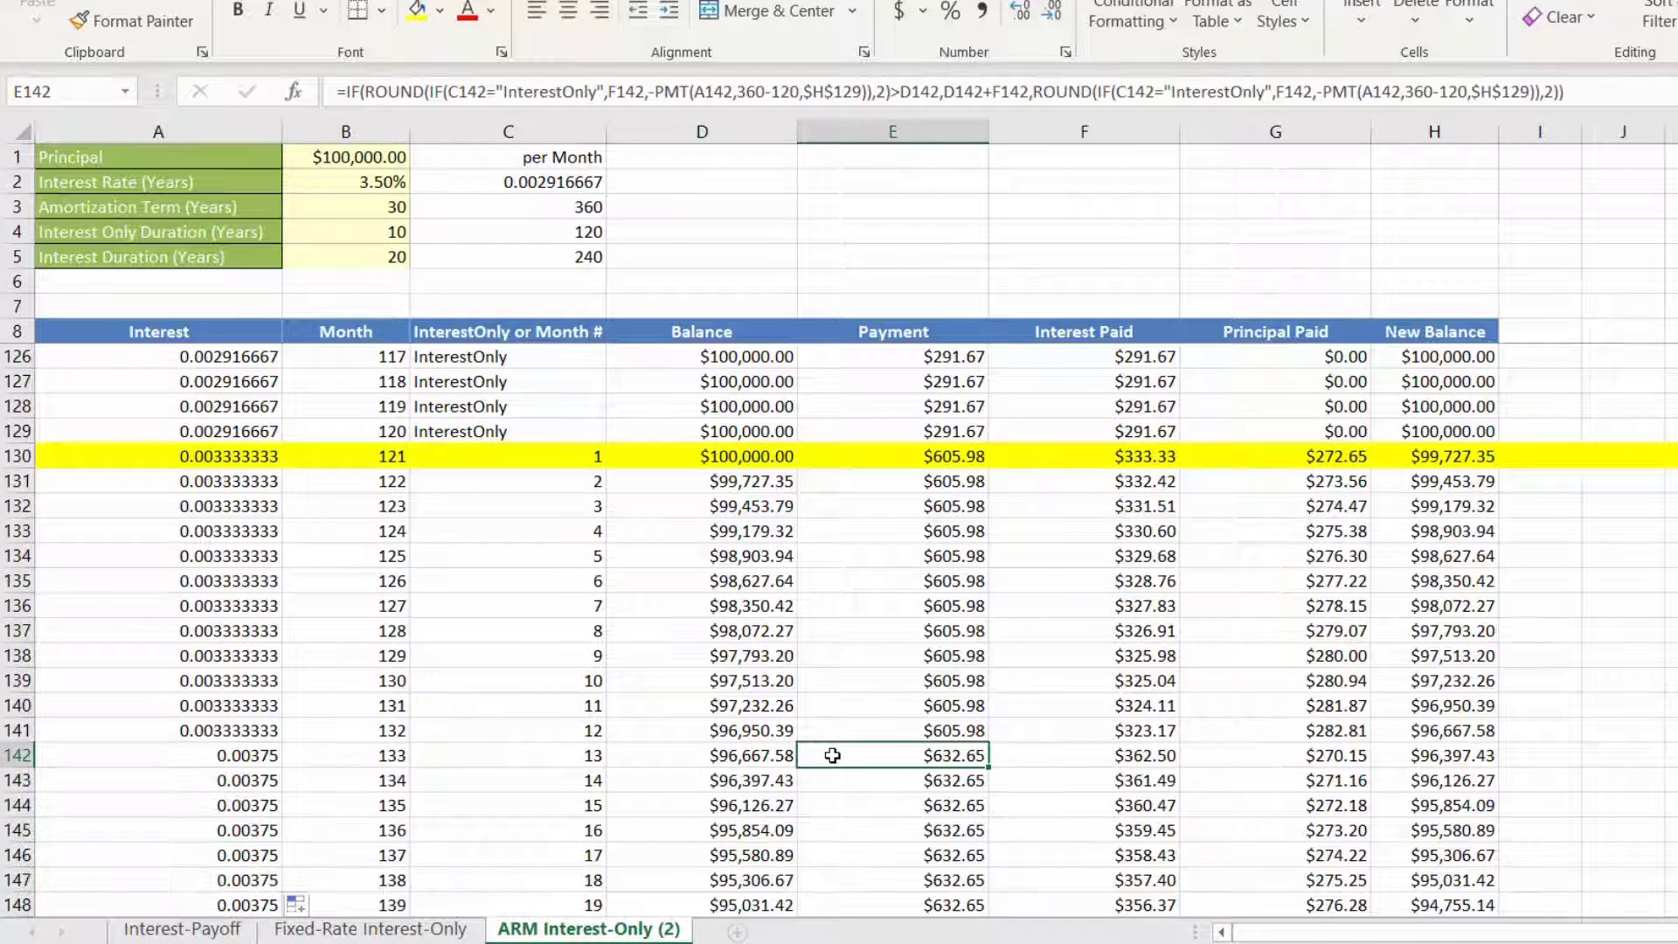
{"action": "left_click", "coordinate": [798, 91]}
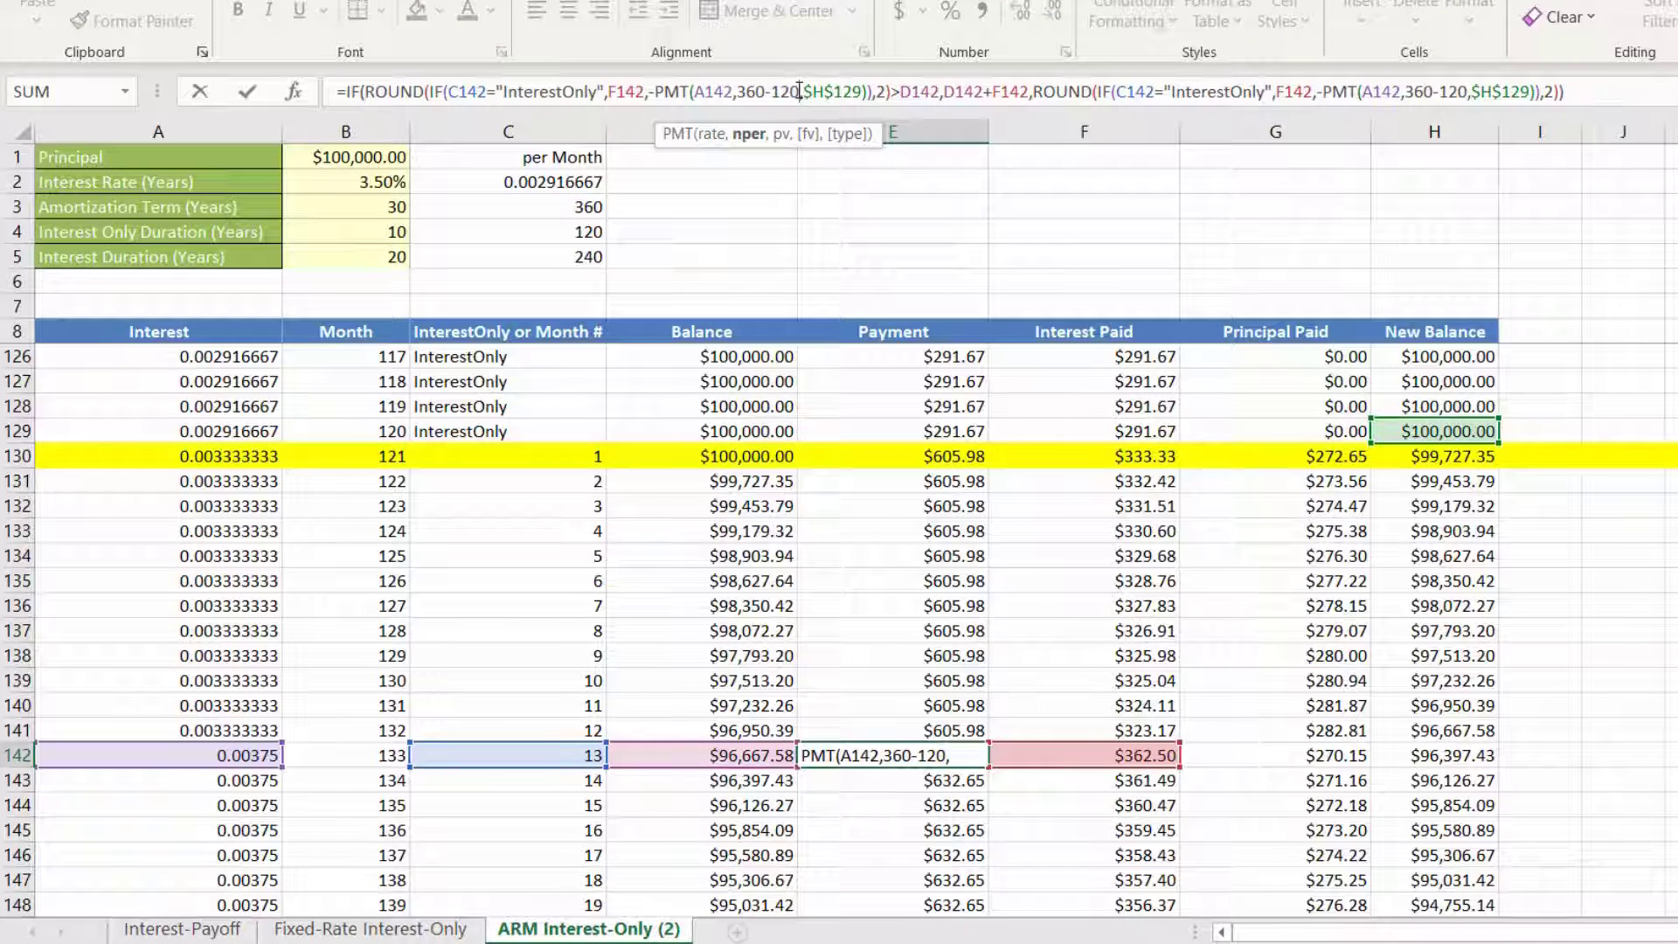
{"action": "key", "text": "BackSpace"}
{"action": "key", "text": "BackSpace"}
{"action": "type", "text": "32"}
{"action": "left_click", "coordinate": [1465, 91]}
{"action": "key", "text": "BackSpace"}
{"action": "key", "text": "BackSpace"}
{"action": "type", "text": "32"}
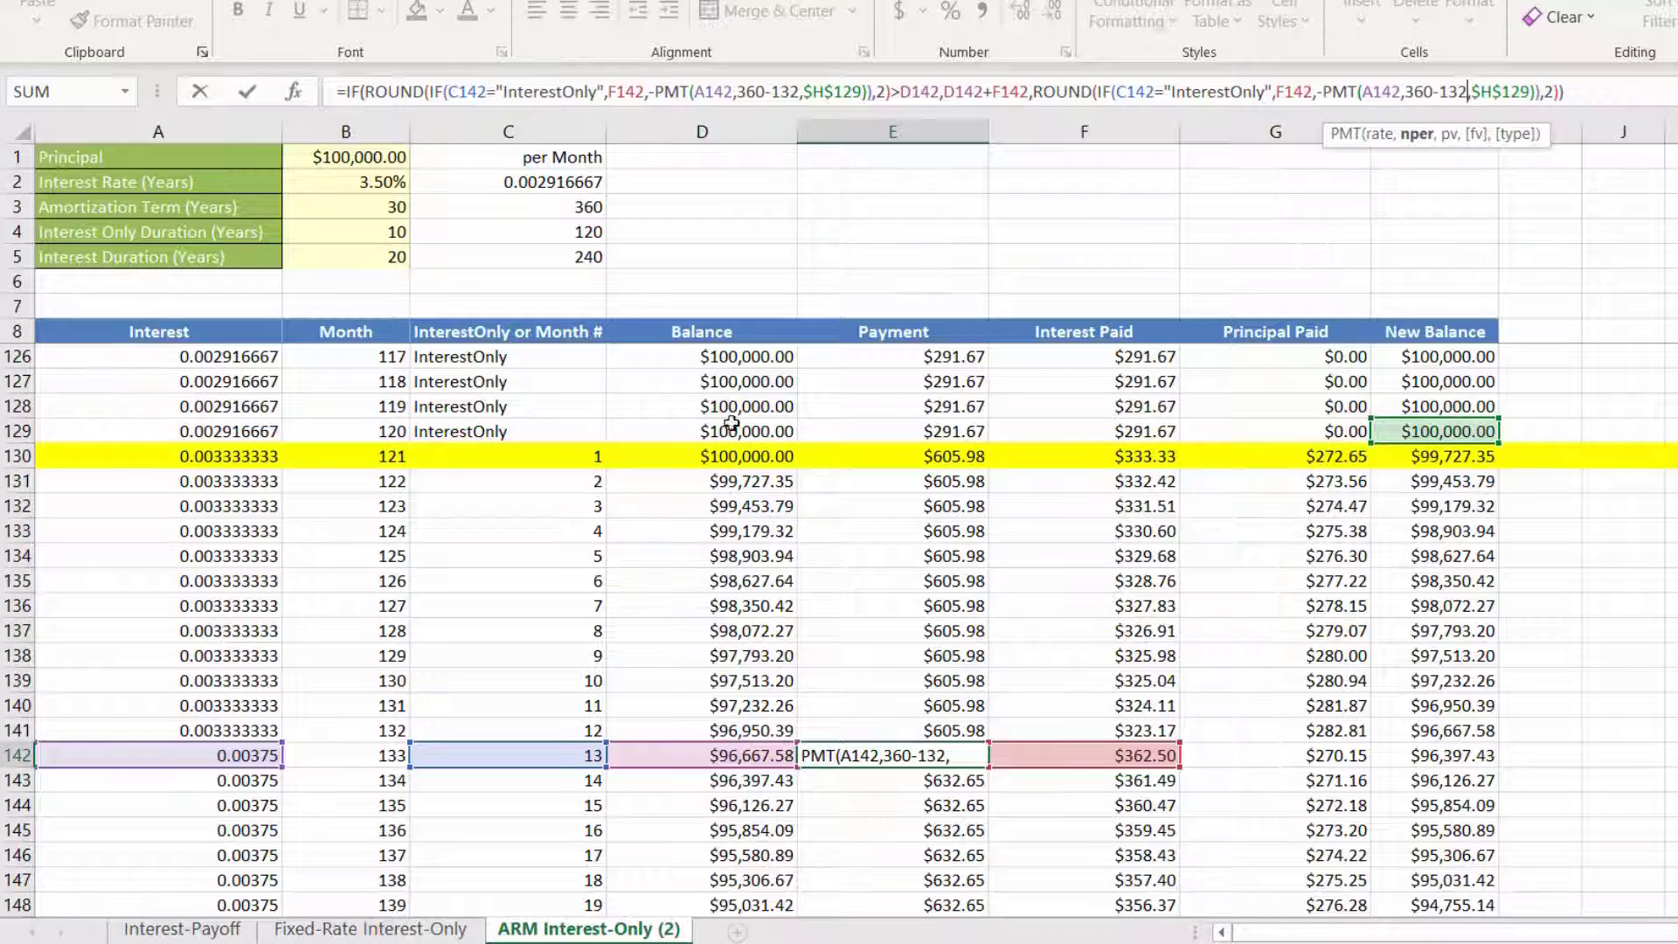
Step: Change the principal reference in both PMT functions of the E142 formula to $H$141 and commit the formula
{"action": "left_click", "coordinate": [841, 90]}
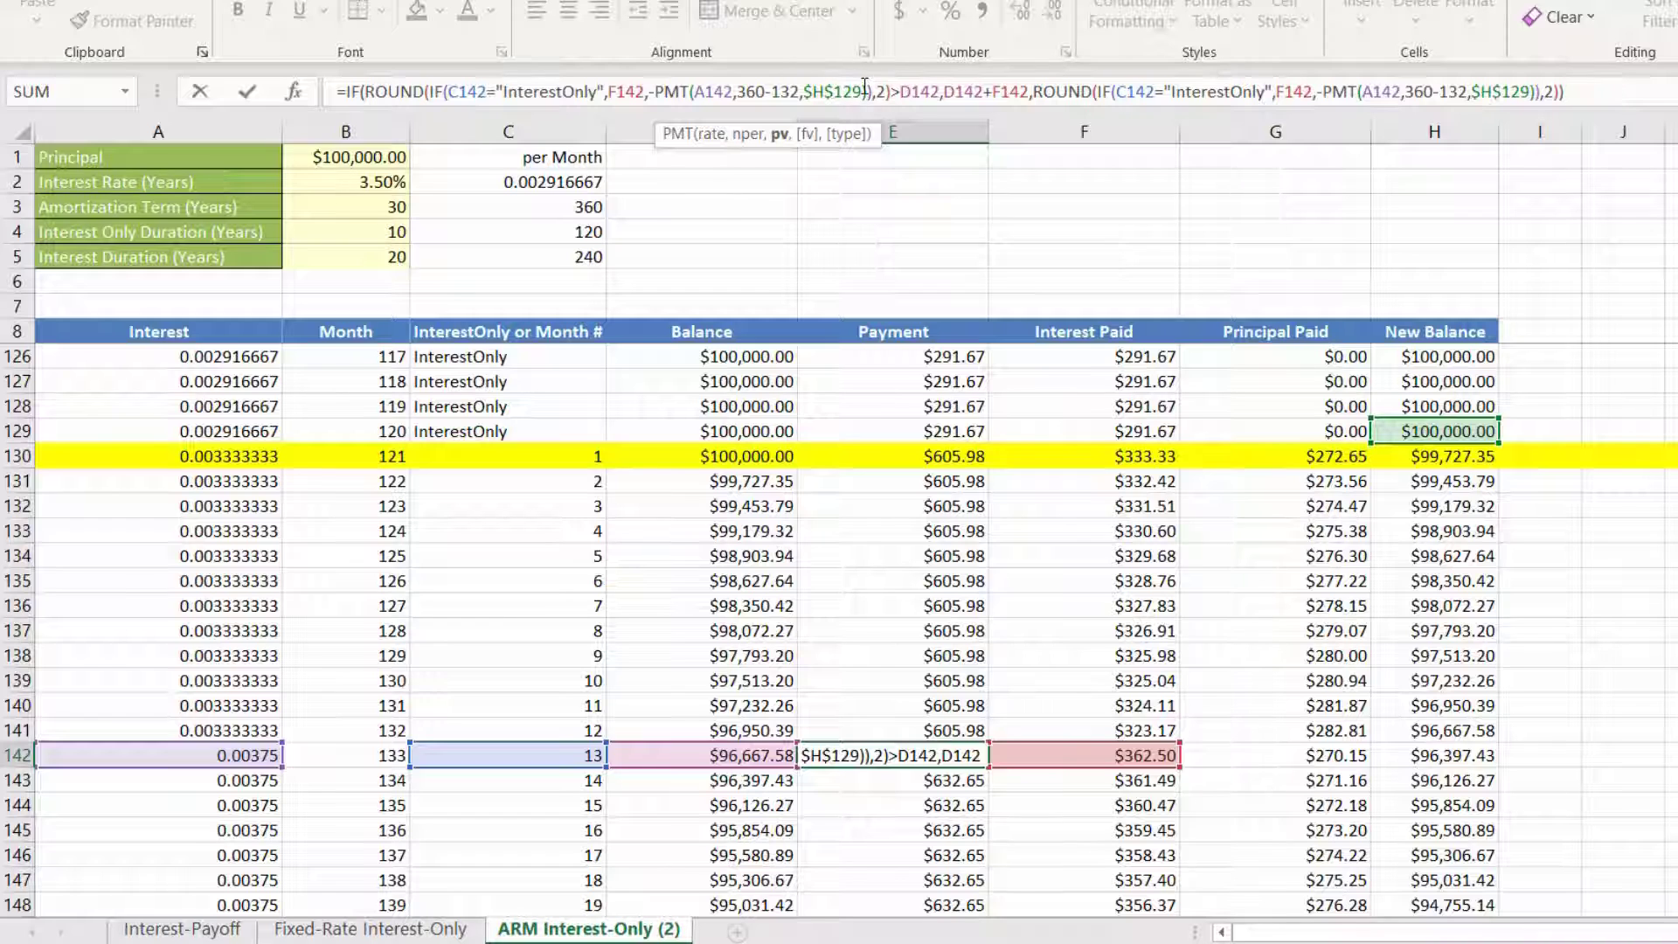
{"action": "key", "text": "Delete"}
{"action": "key", "text": "Delete"}
{"action": "key", "text": "Delete"}
{"action": "type", "text": "141"}
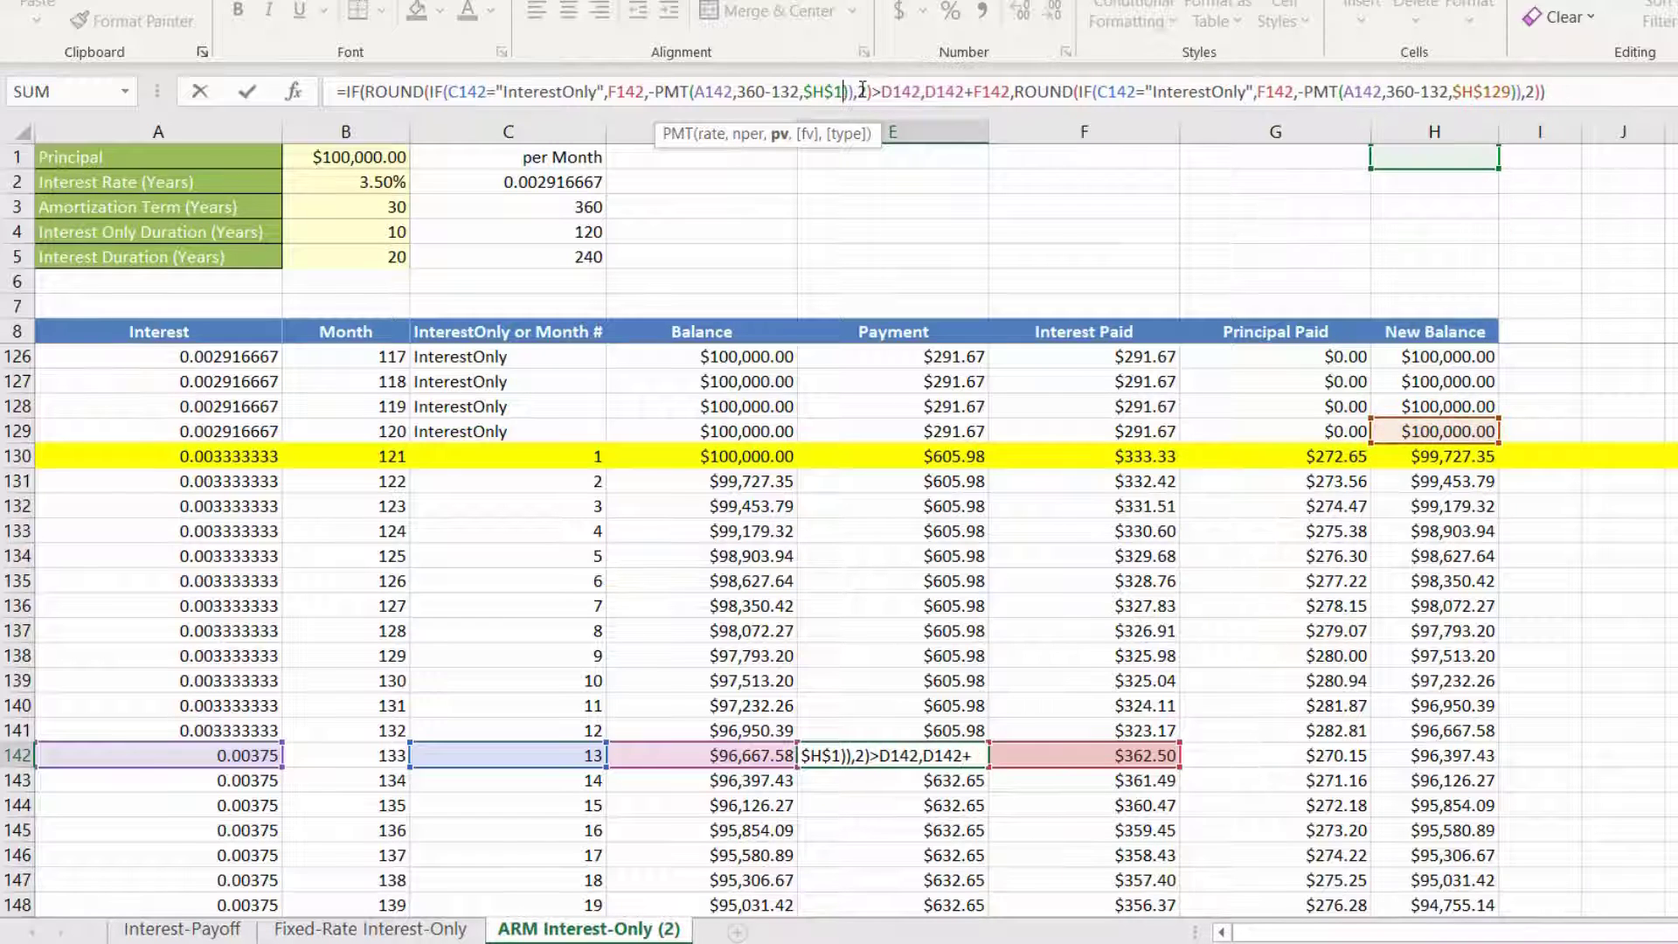
{"action": "left_click", "coordinate": [1529, 91]}
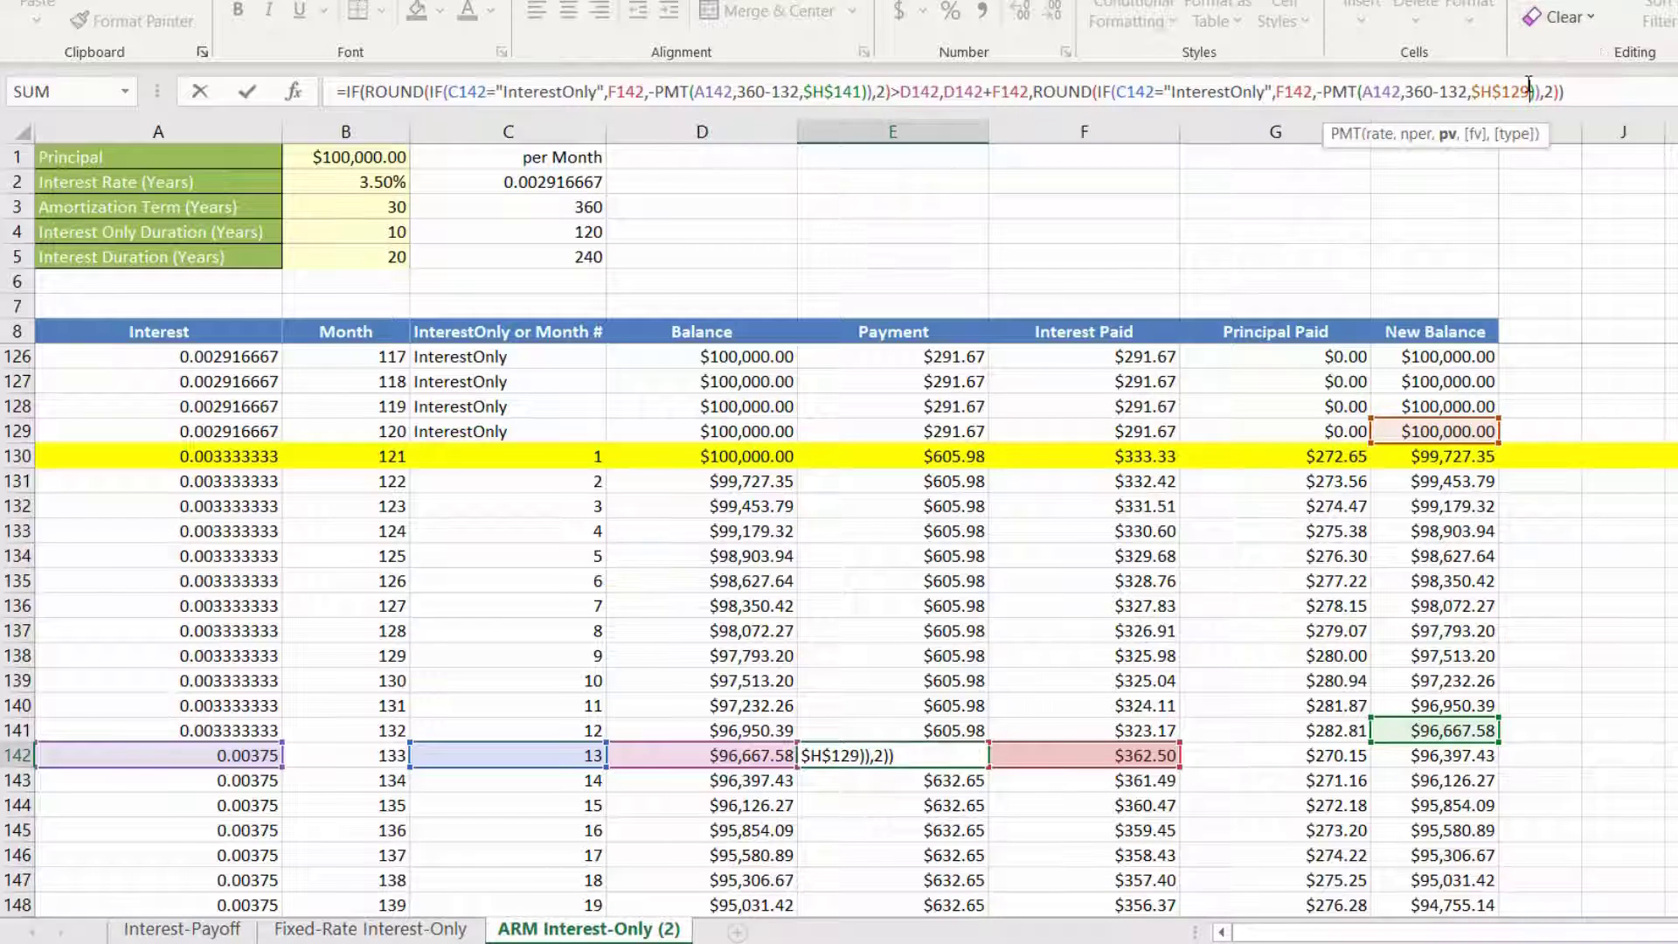
{"action": "key", "text": "BackSpace"}
{"action": "key", "text": "BackSpace"}
{"action": "key", "text": "BackSpace"}
{"action": "type", "text": "141"}
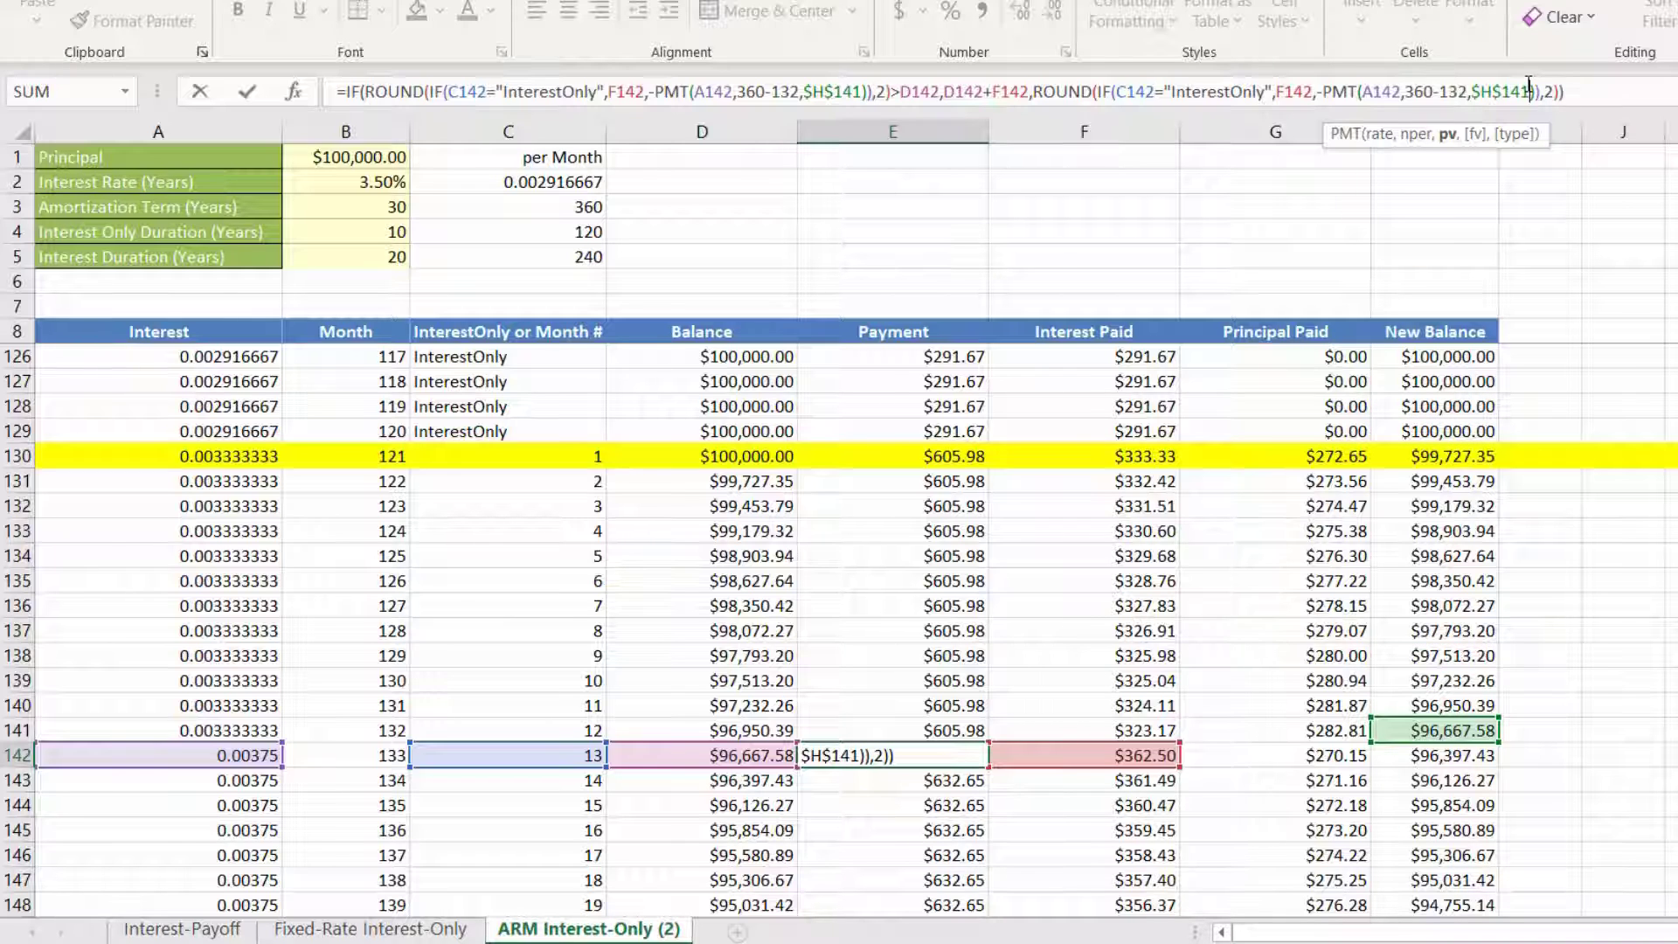
{"action": "key", "text": "ctrl+Return"}
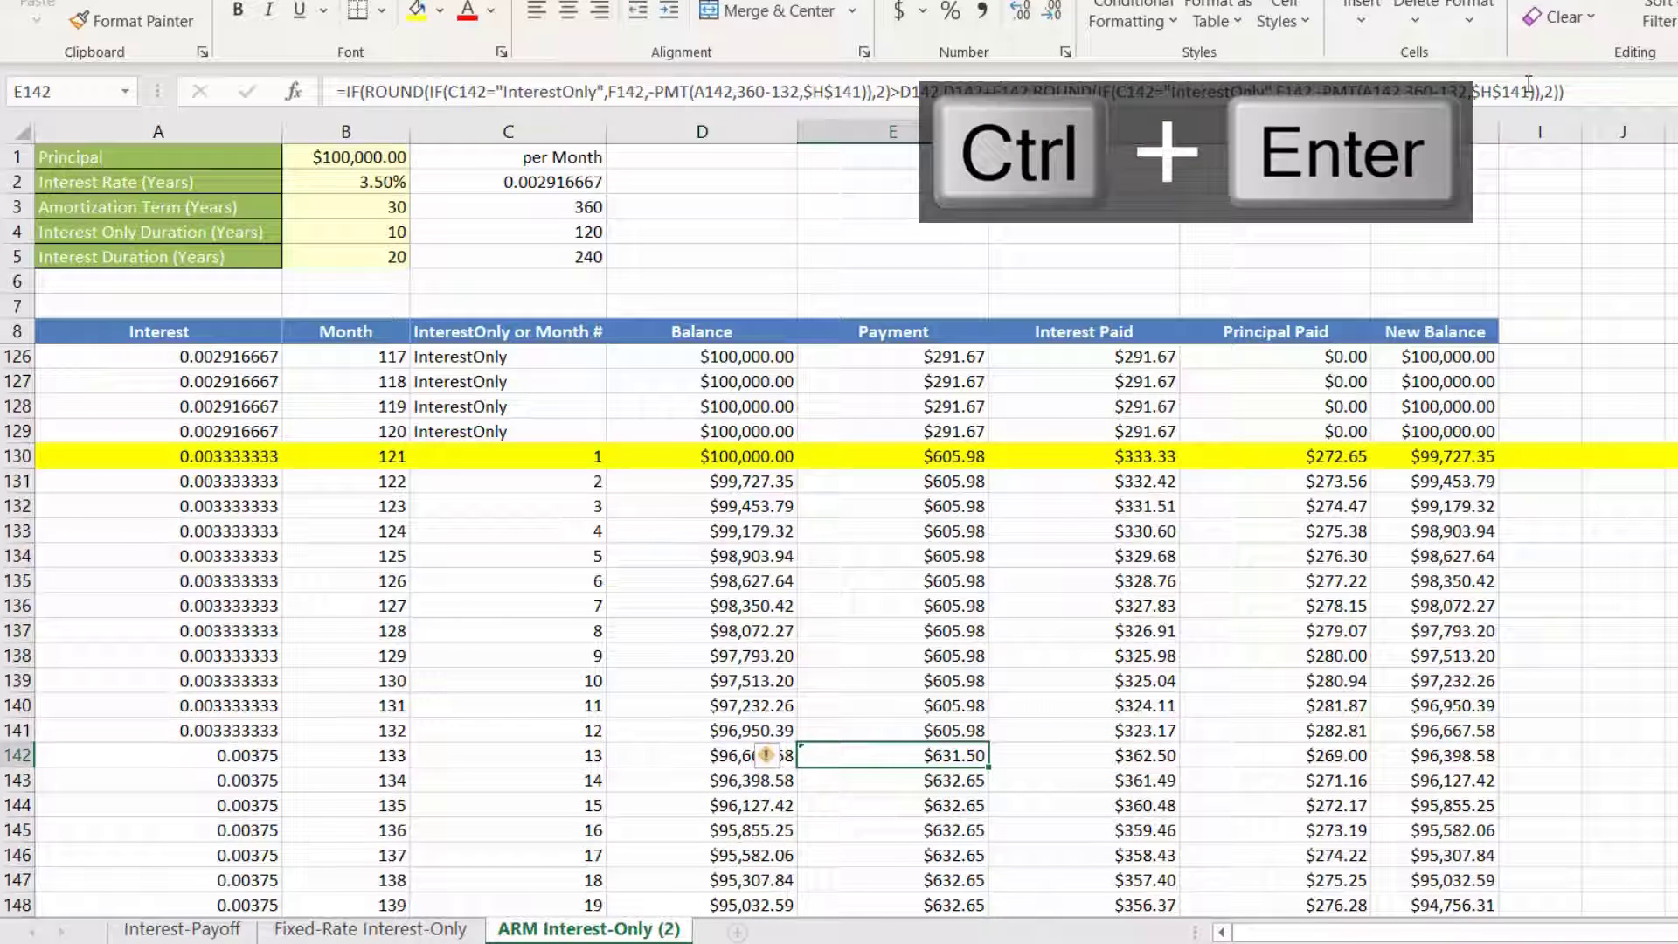
Step: Fill the E142 payment formula down the rest of the Payment column and highlight row 142 in yellow
{"action": "double_click", "coordinate": [987, 770]}
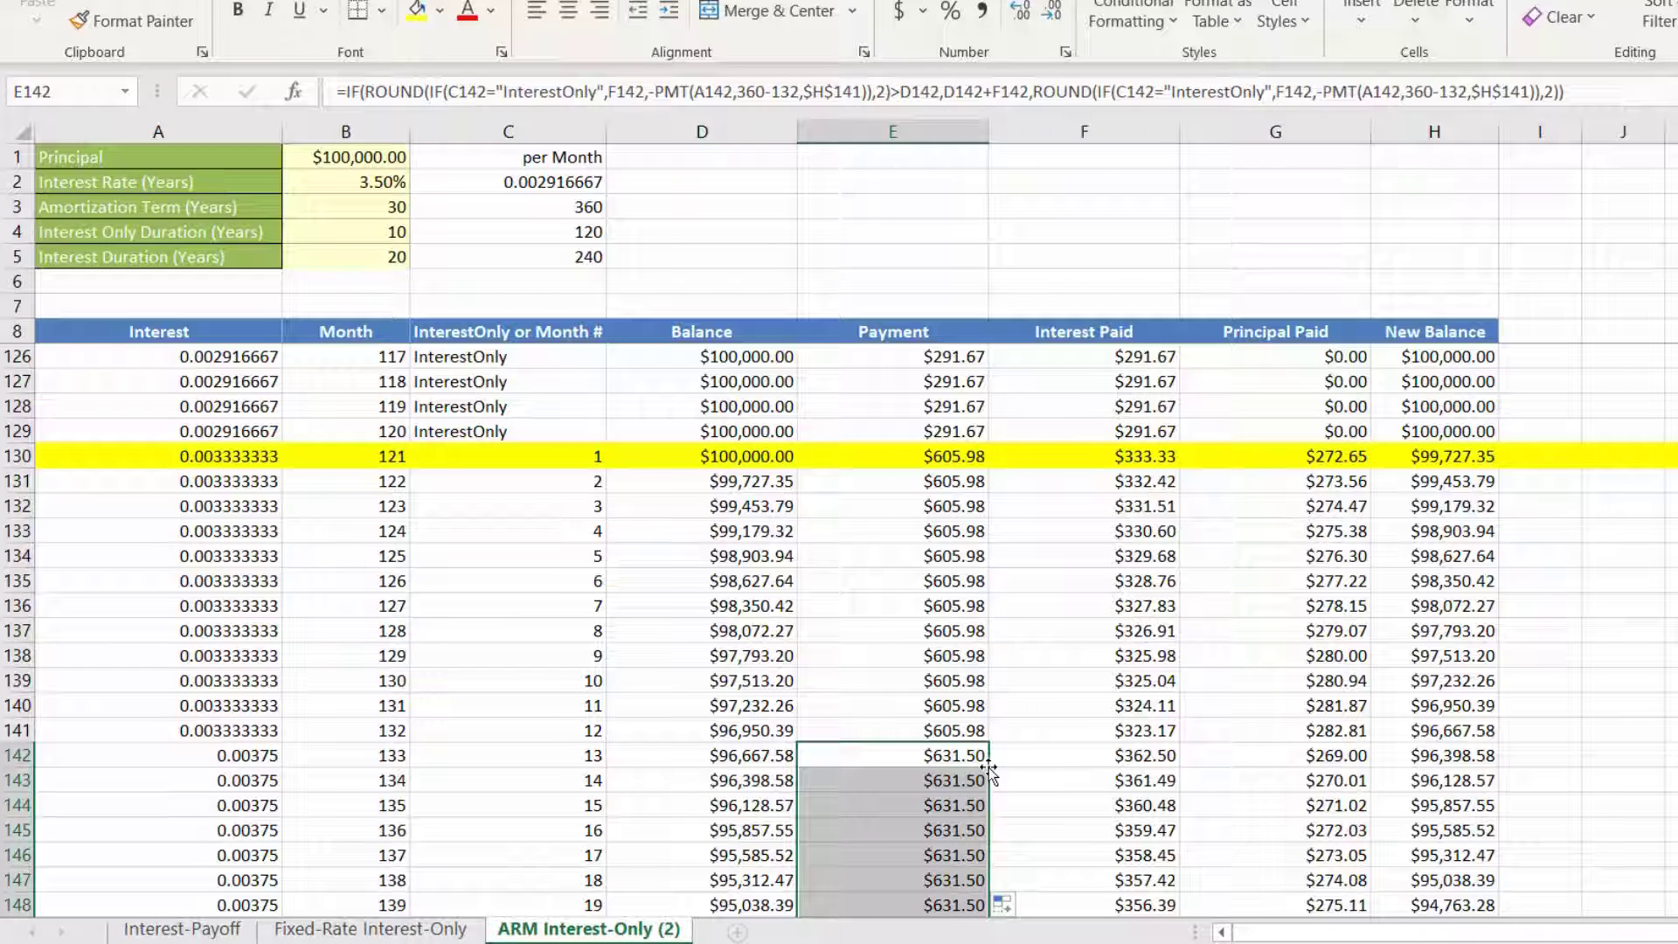
{"action": "left_click", "coordinate": [25, 757]}
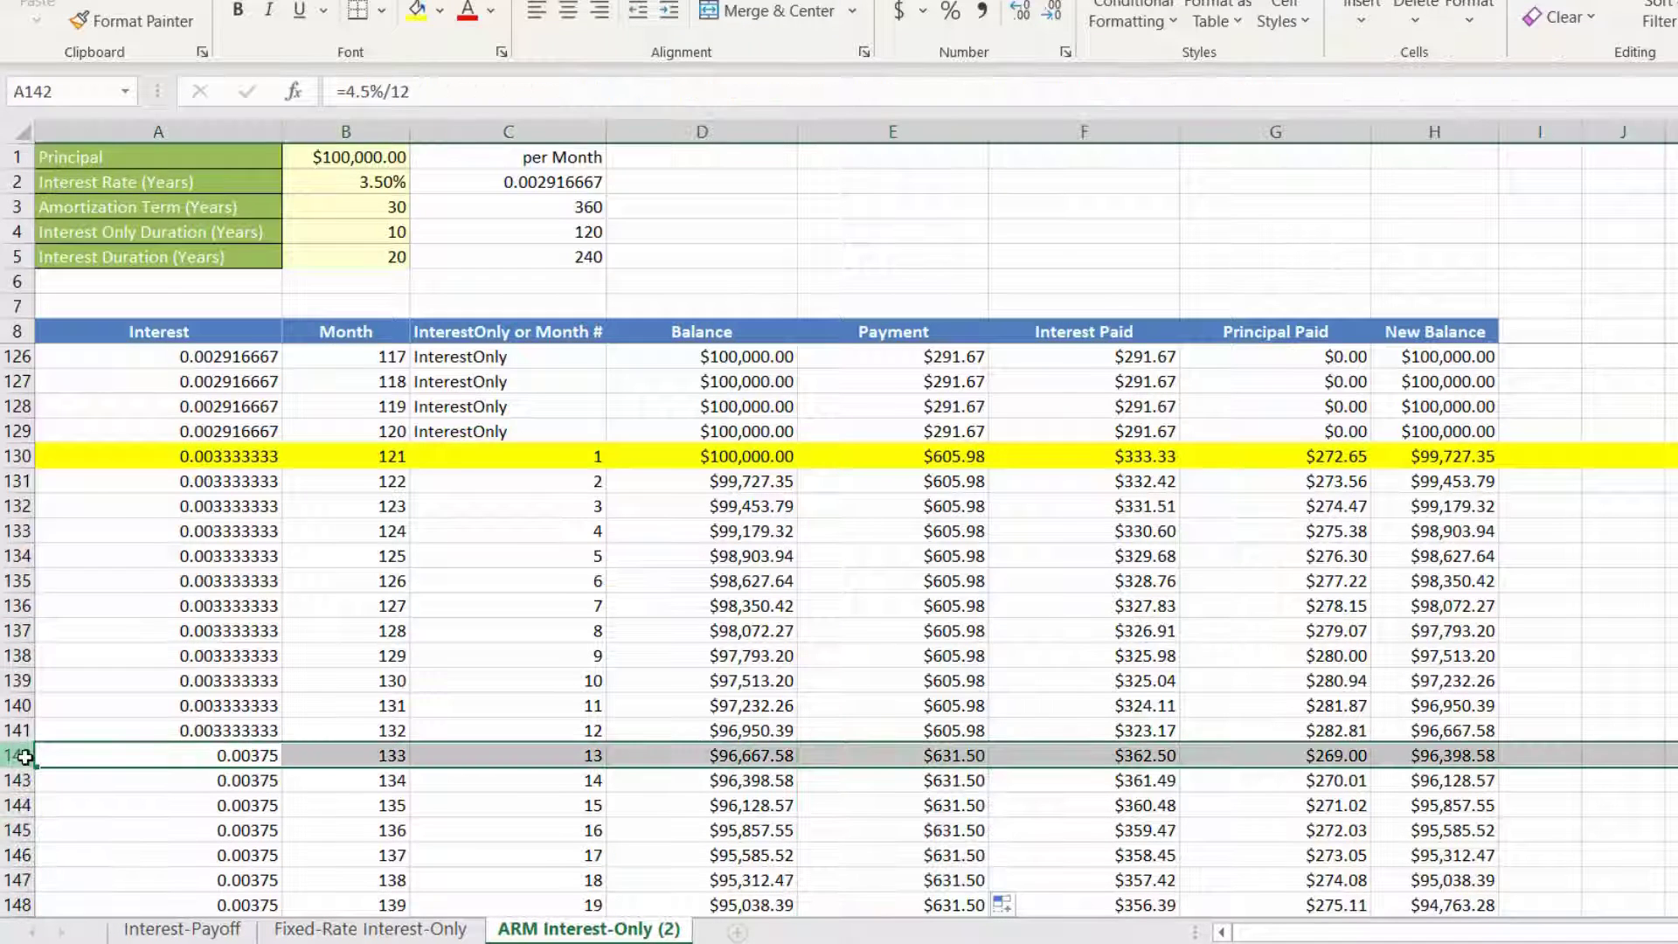
{"action": "left_click", "coordinate": [416, 13]}
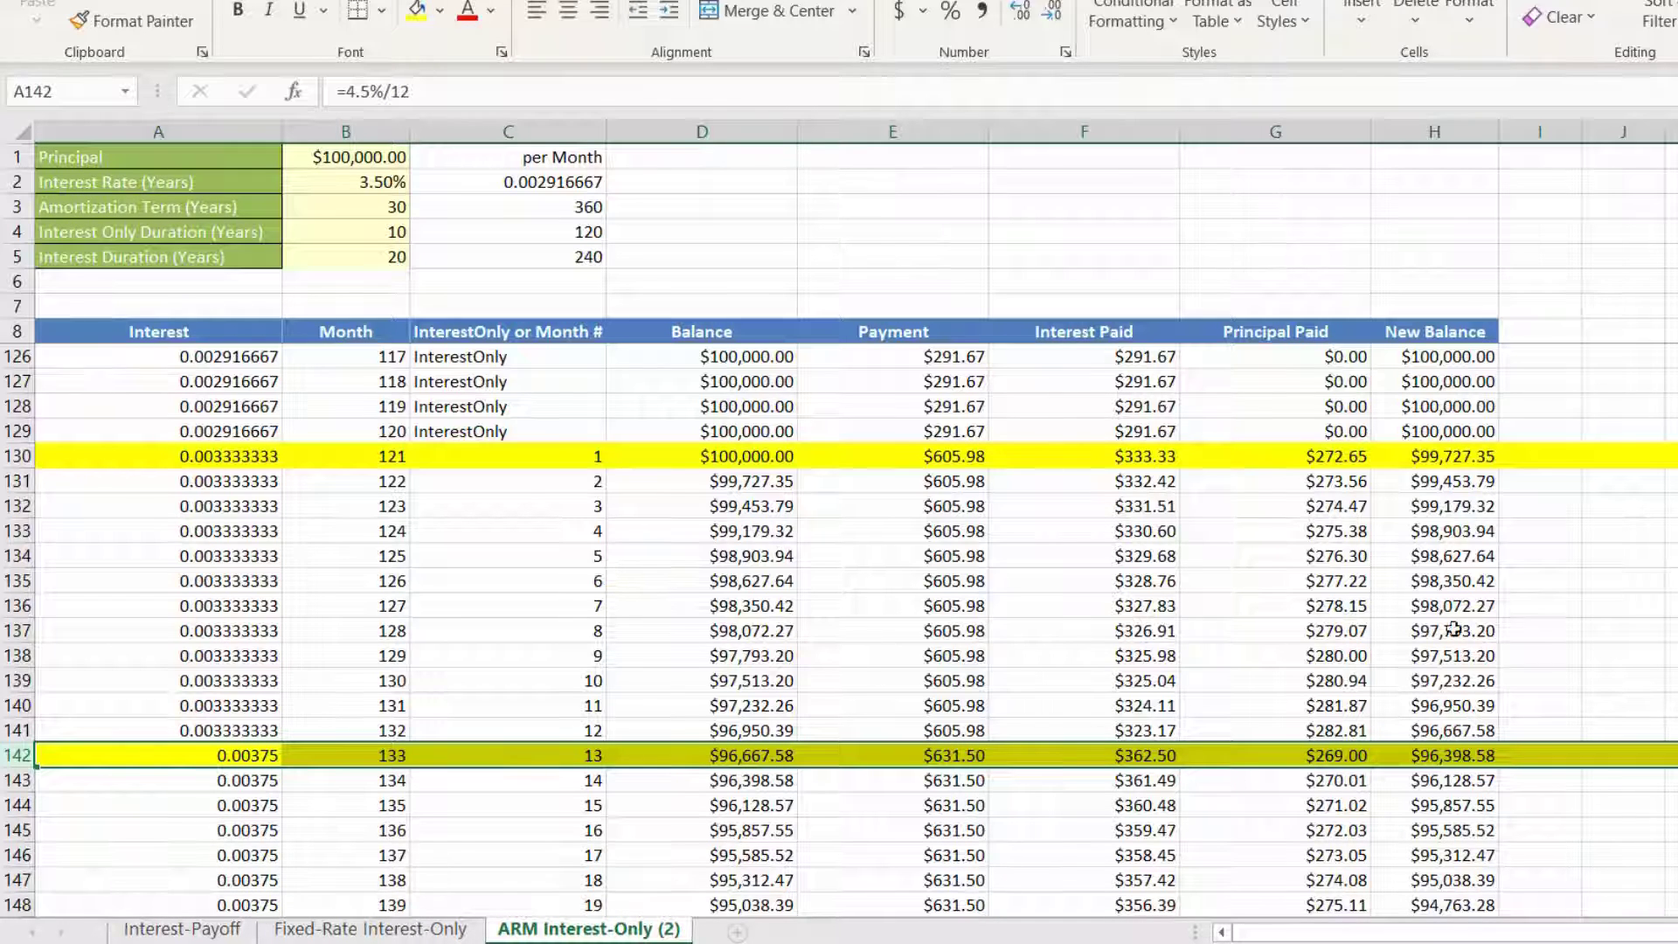
Step: Review the interest formulas in A130 and A142 and examine the schedule around row 154 for the next yearly rate change
{"action": "left_click", "coordinate": [245, 460]}
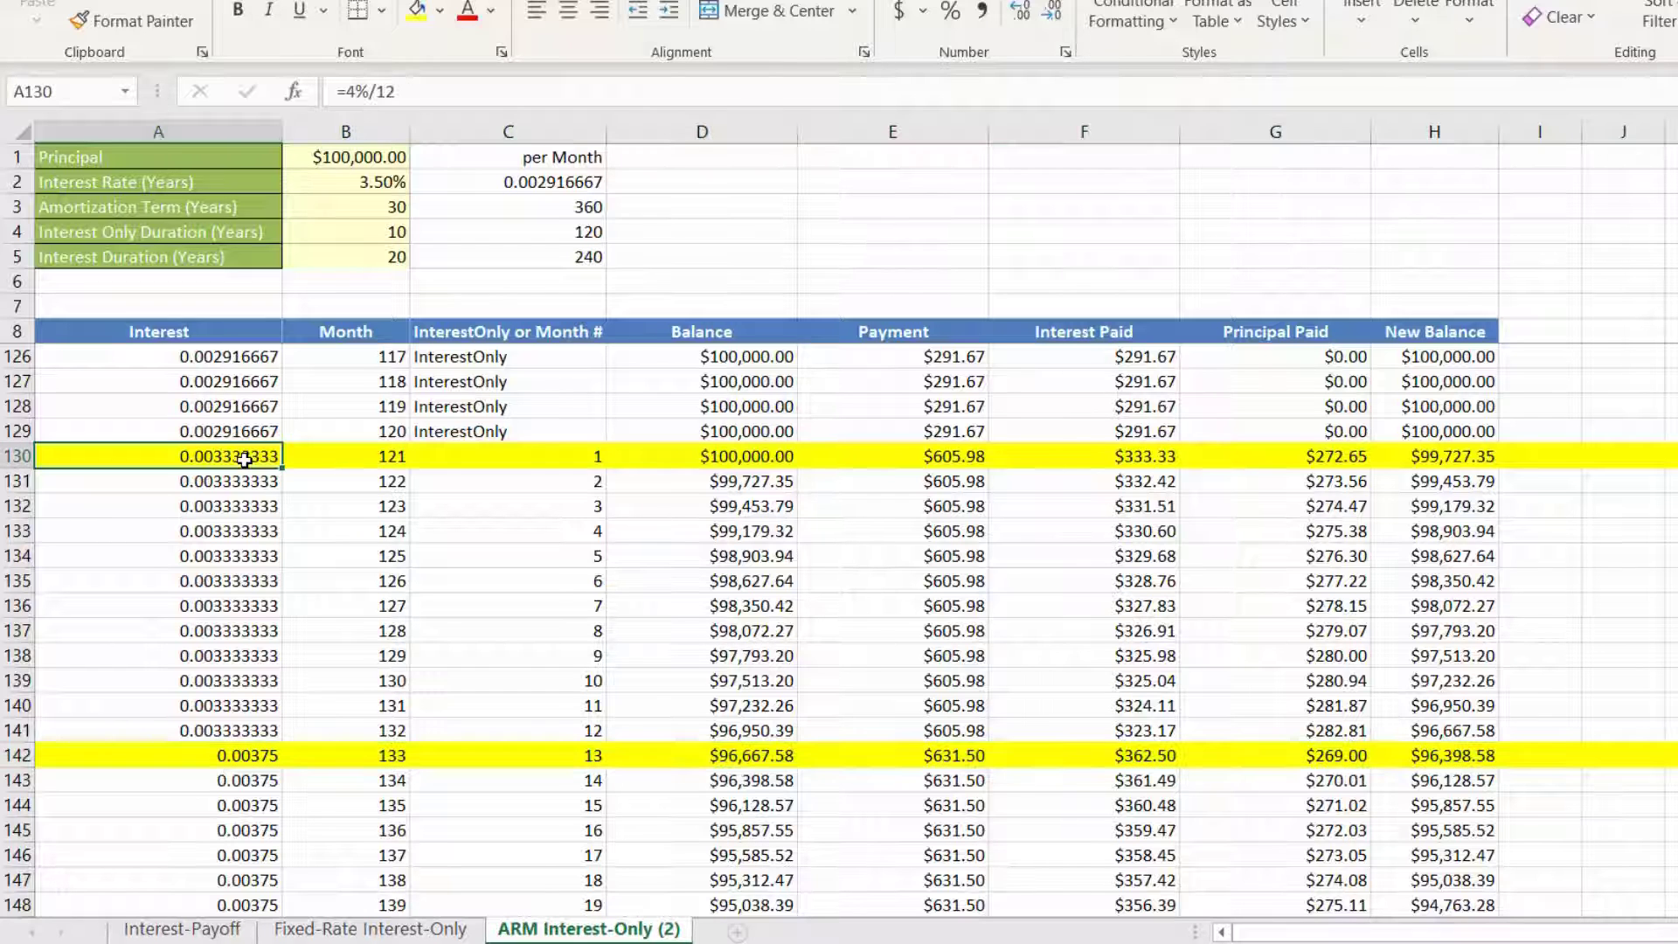
{"action": "left_click", "coordinate": [249, 755]}
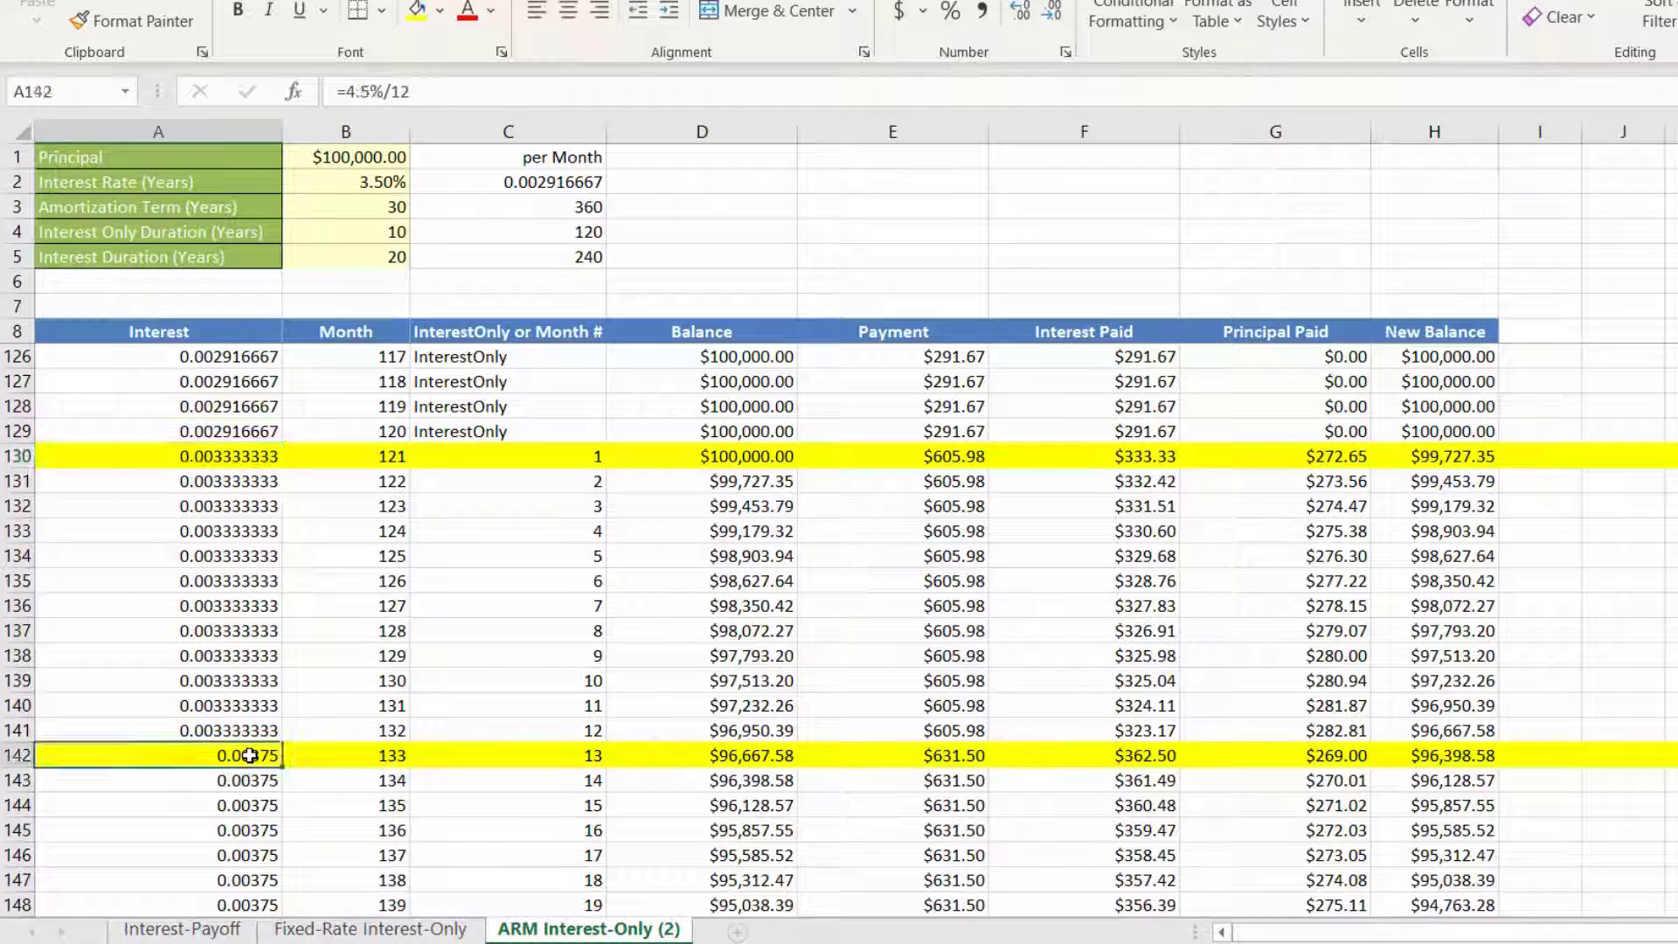
{"action": "scroll", "coordinate": [249, 755], "scroll_direction": "down", "scroll_amount": 3}
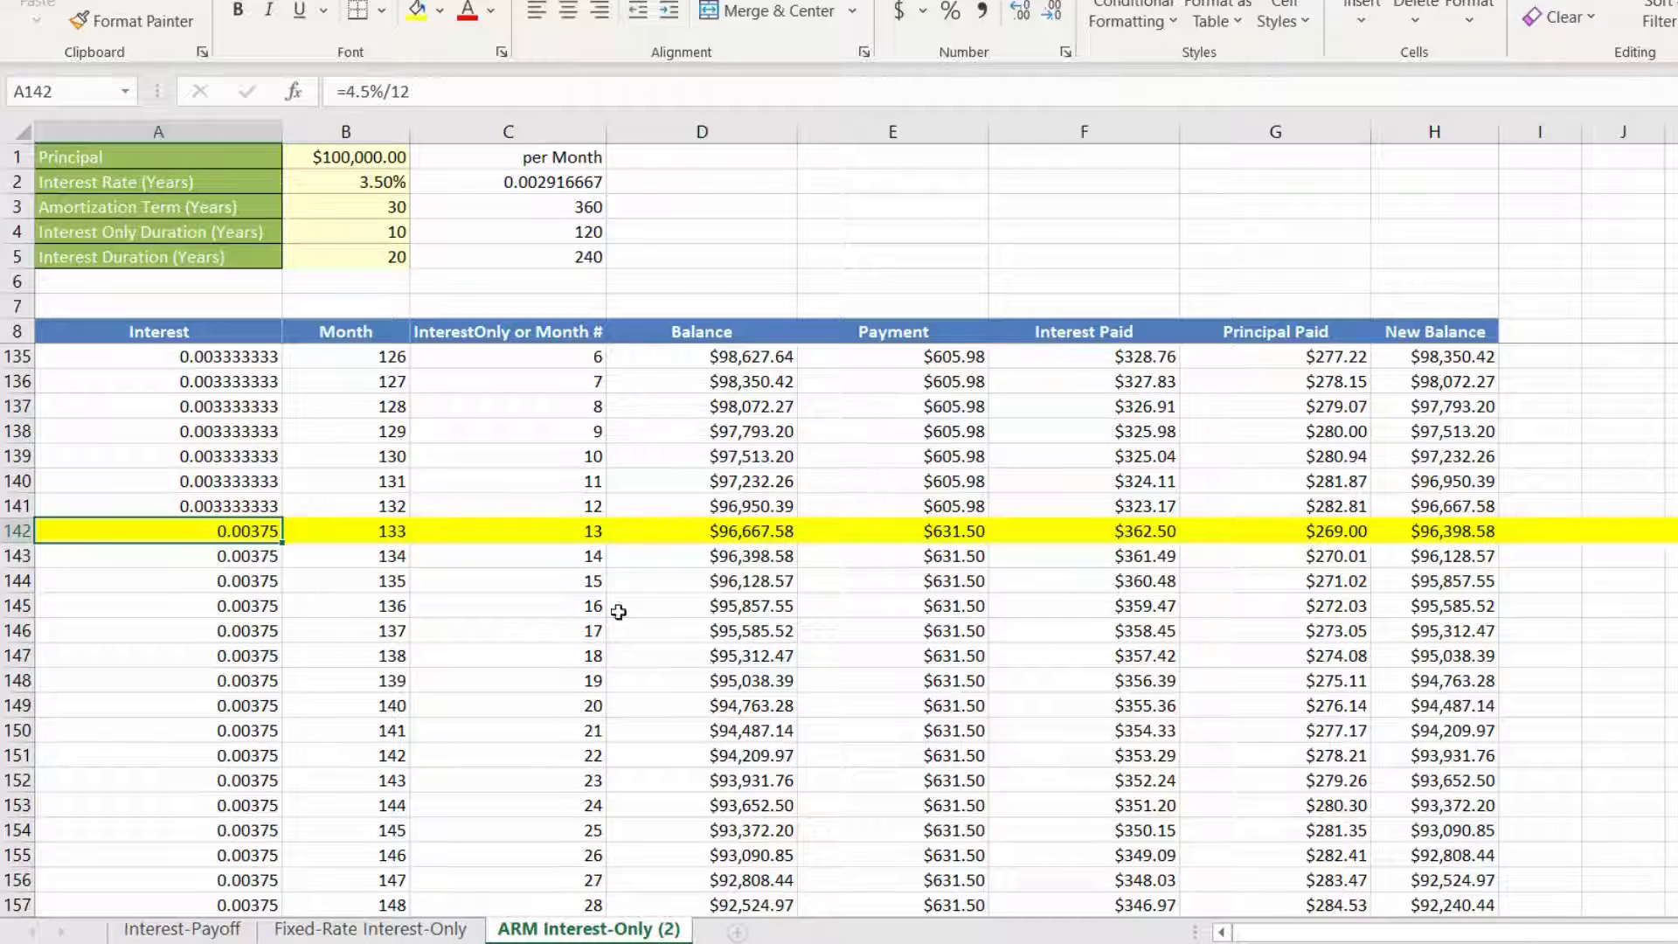
{"action": "scroll", "coordinate": [549, 674], "scroll_direction": "down", "scroll_amount": 2}
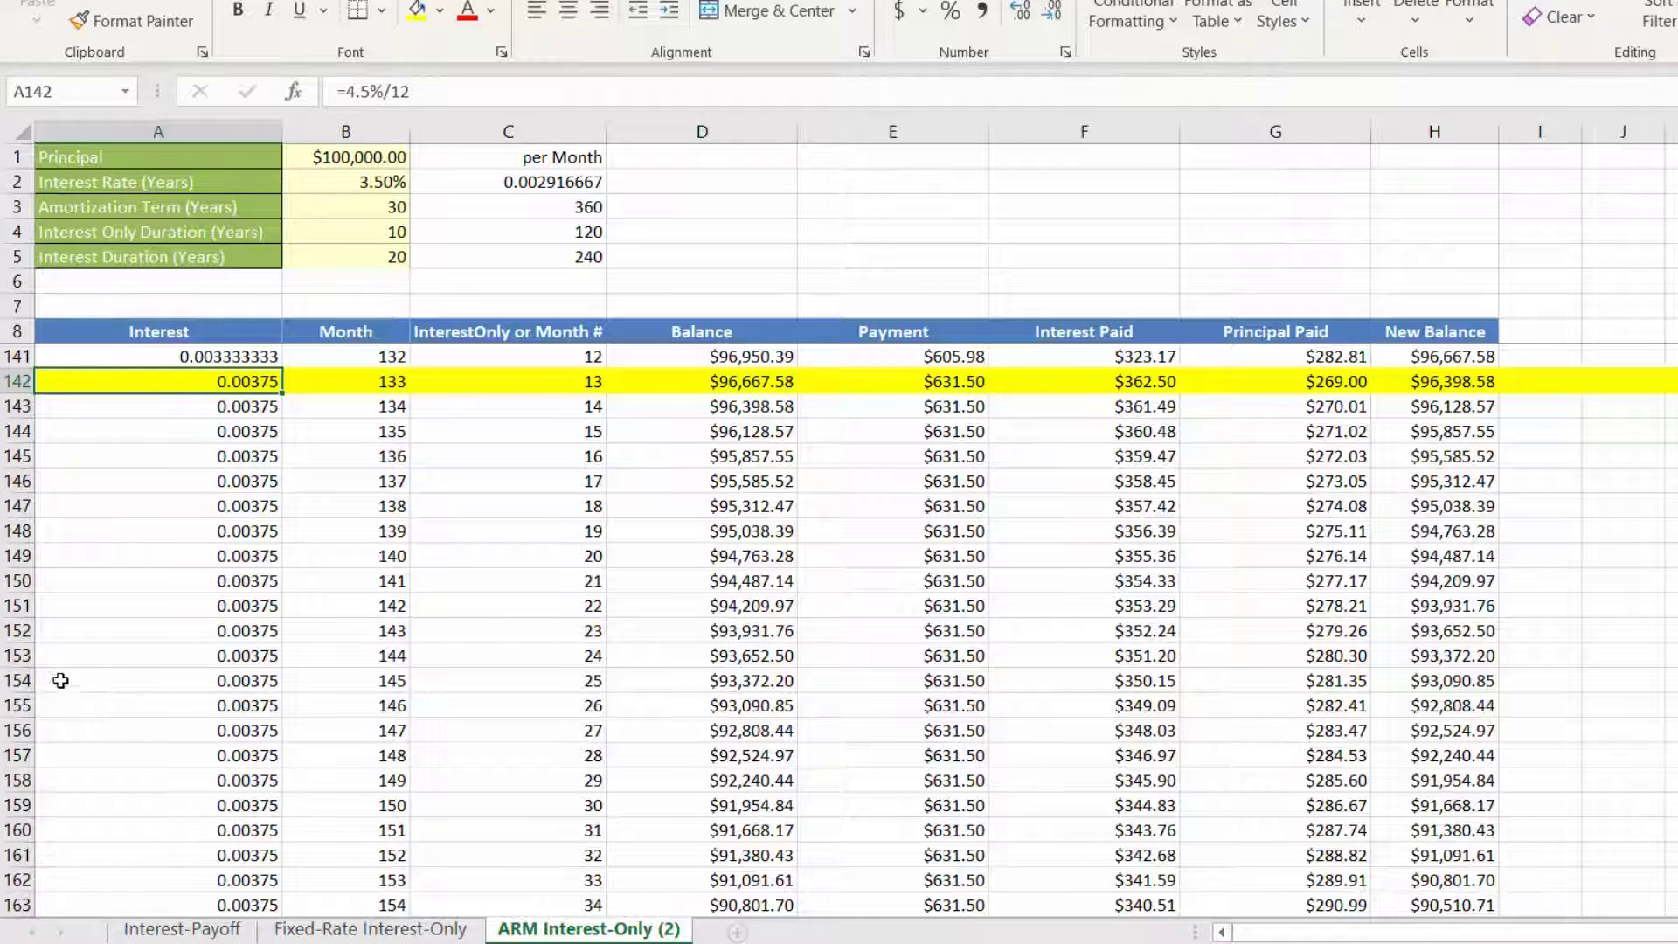
{"action": "left_click", "coordinate": [7, 679]}
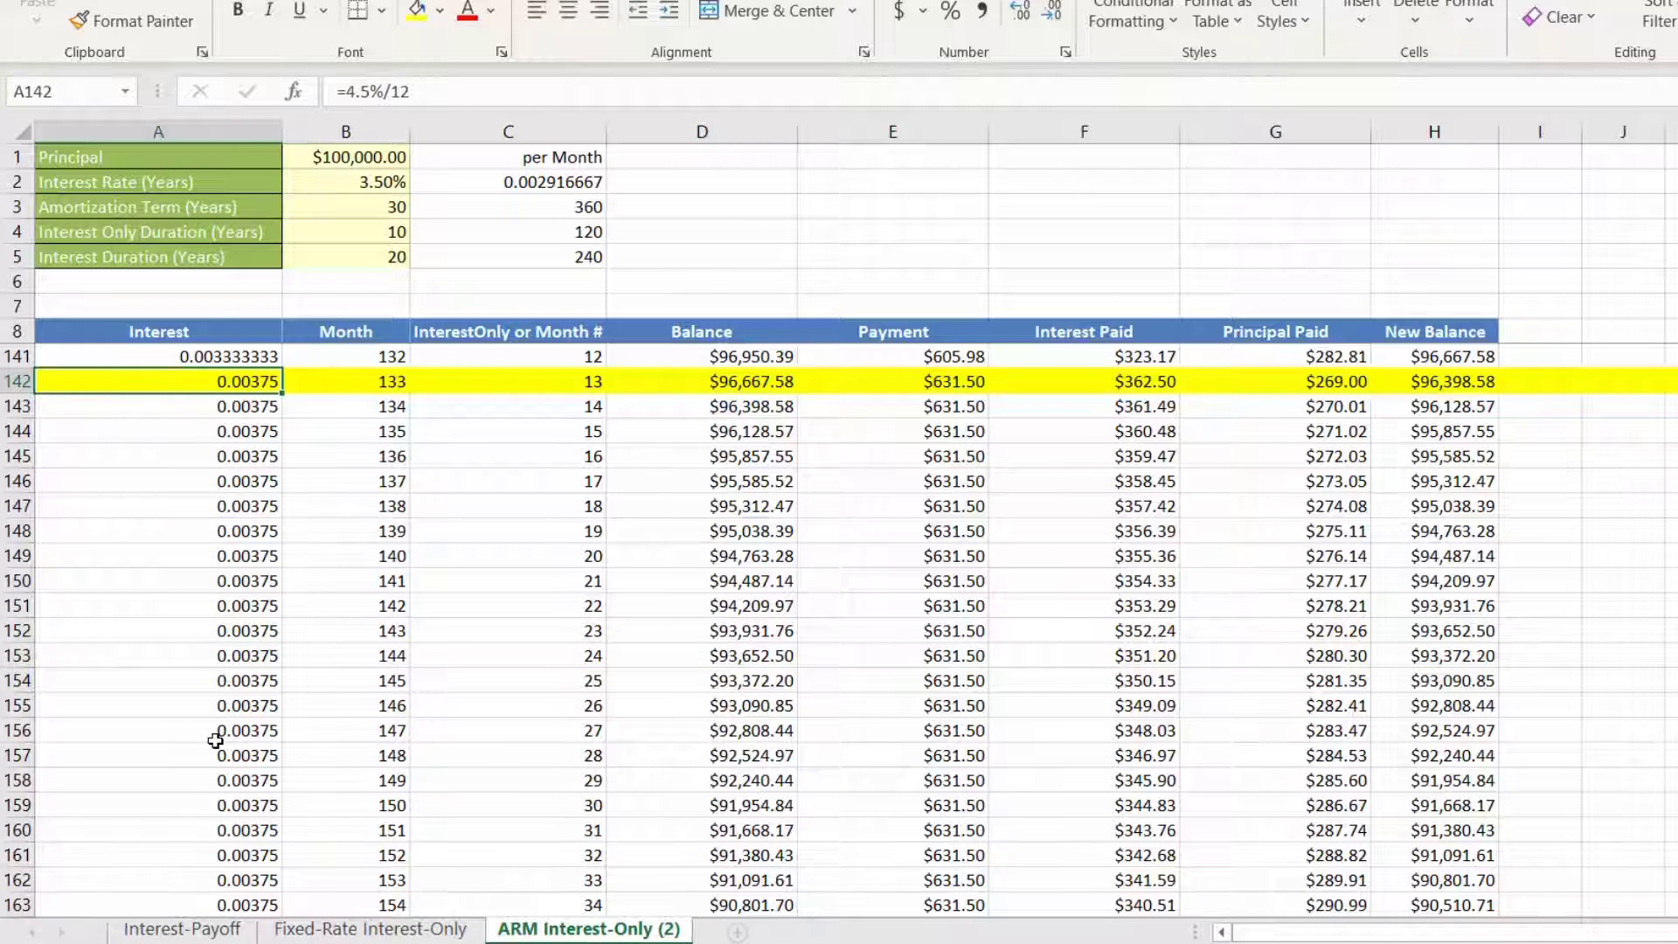
{"action": "scroll", "coordinate": [216, 741], "scroll_direction": "up", "scroll_amount": 4}
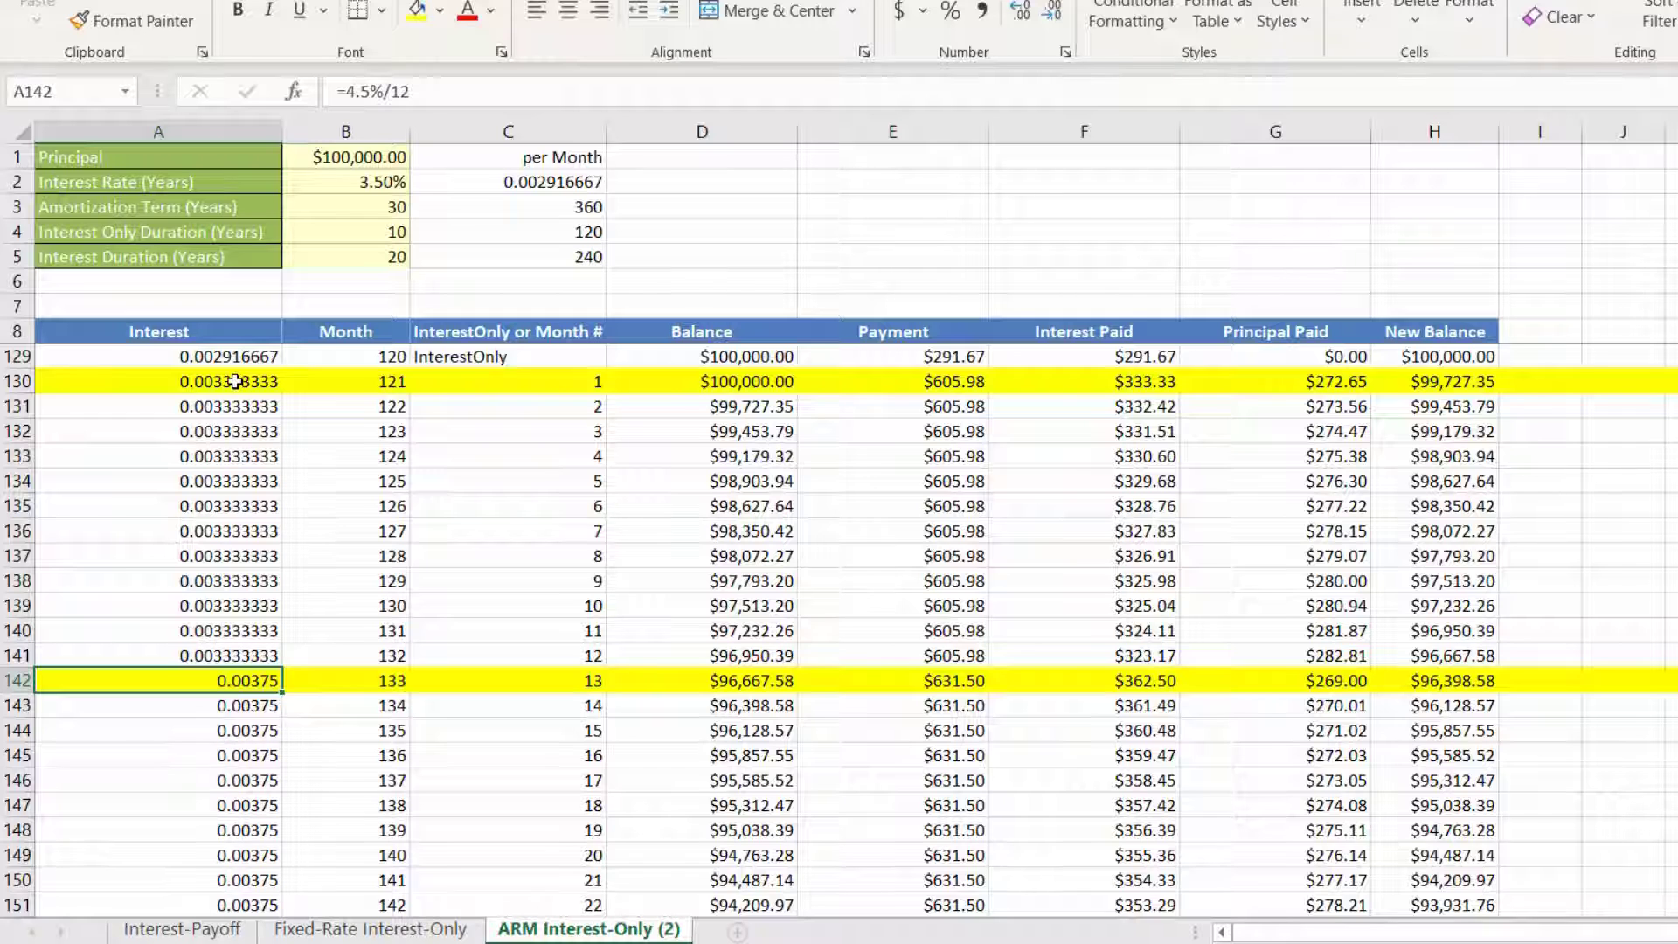
{"action": "left_click", "coordinate": [236, 381]}
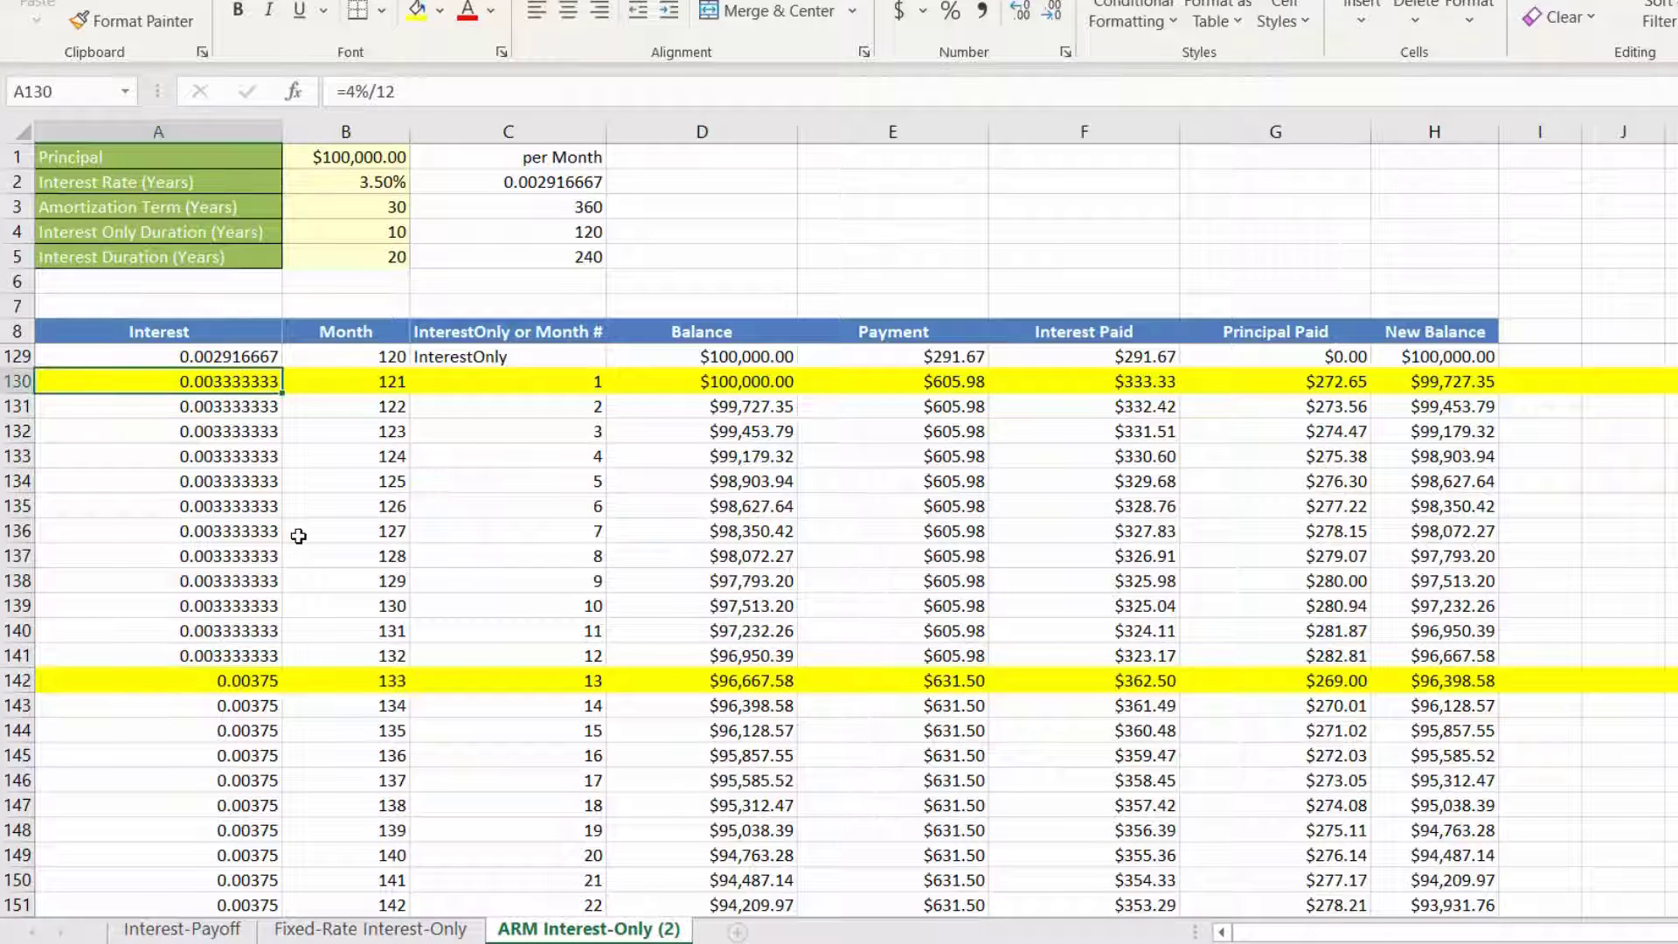
{"action": "left_click", "coordinate": [242, 680]}
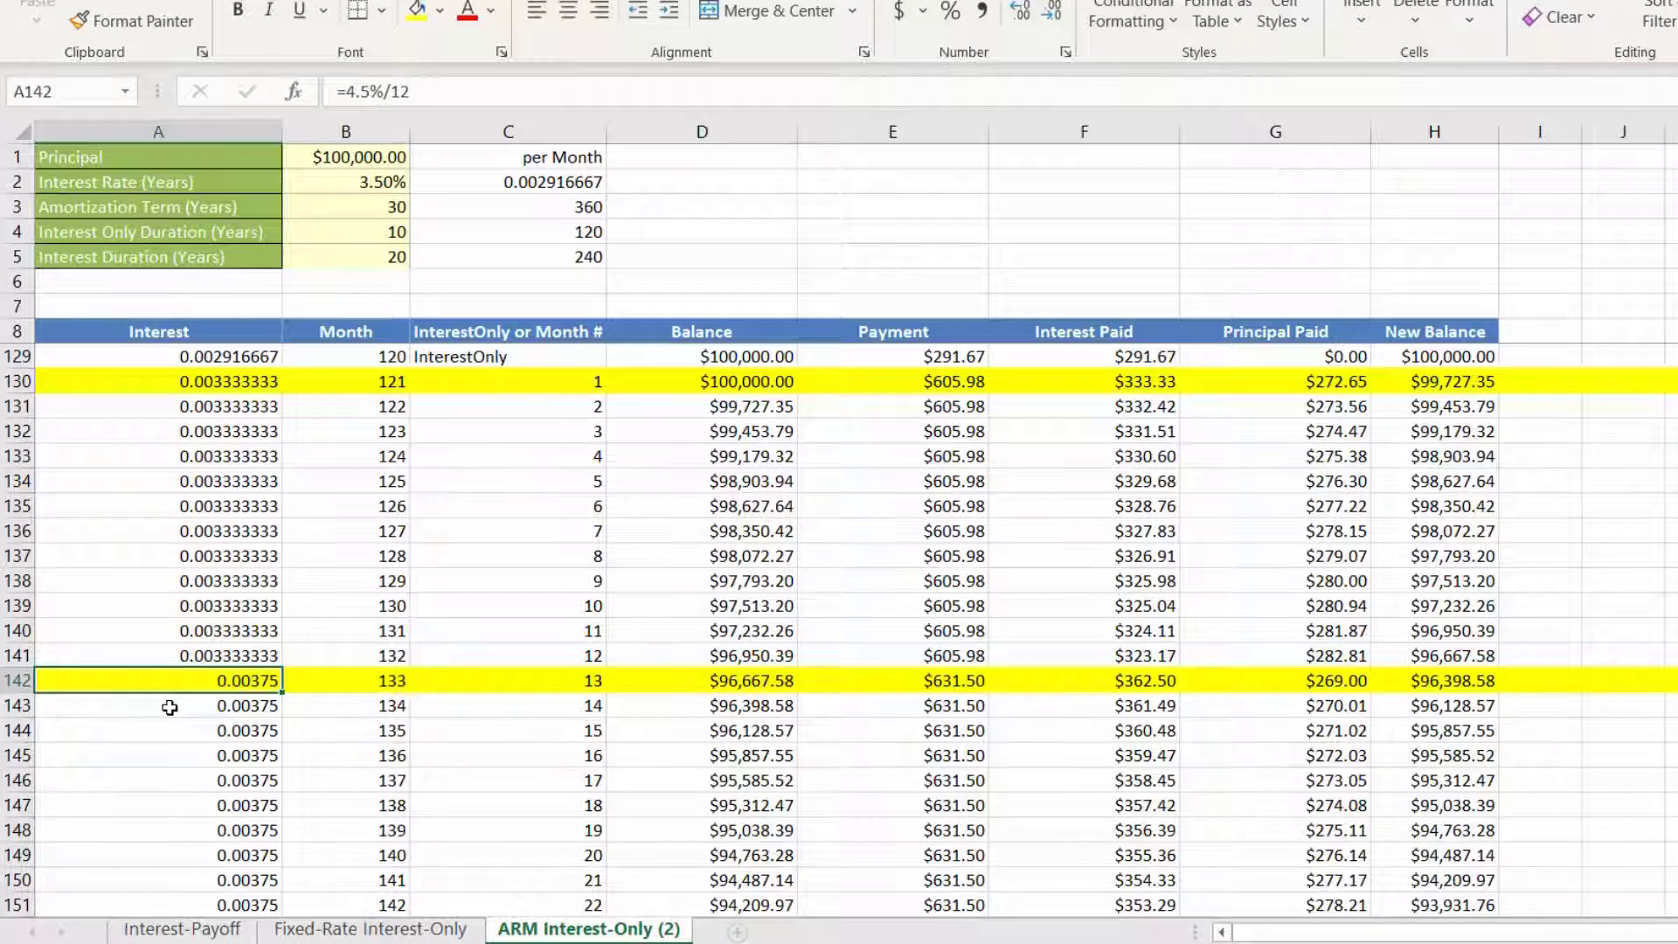
{"action": "scroll", "coordinate": [170, 708], "scroll_direction": "down", "scroll_amount": 4}
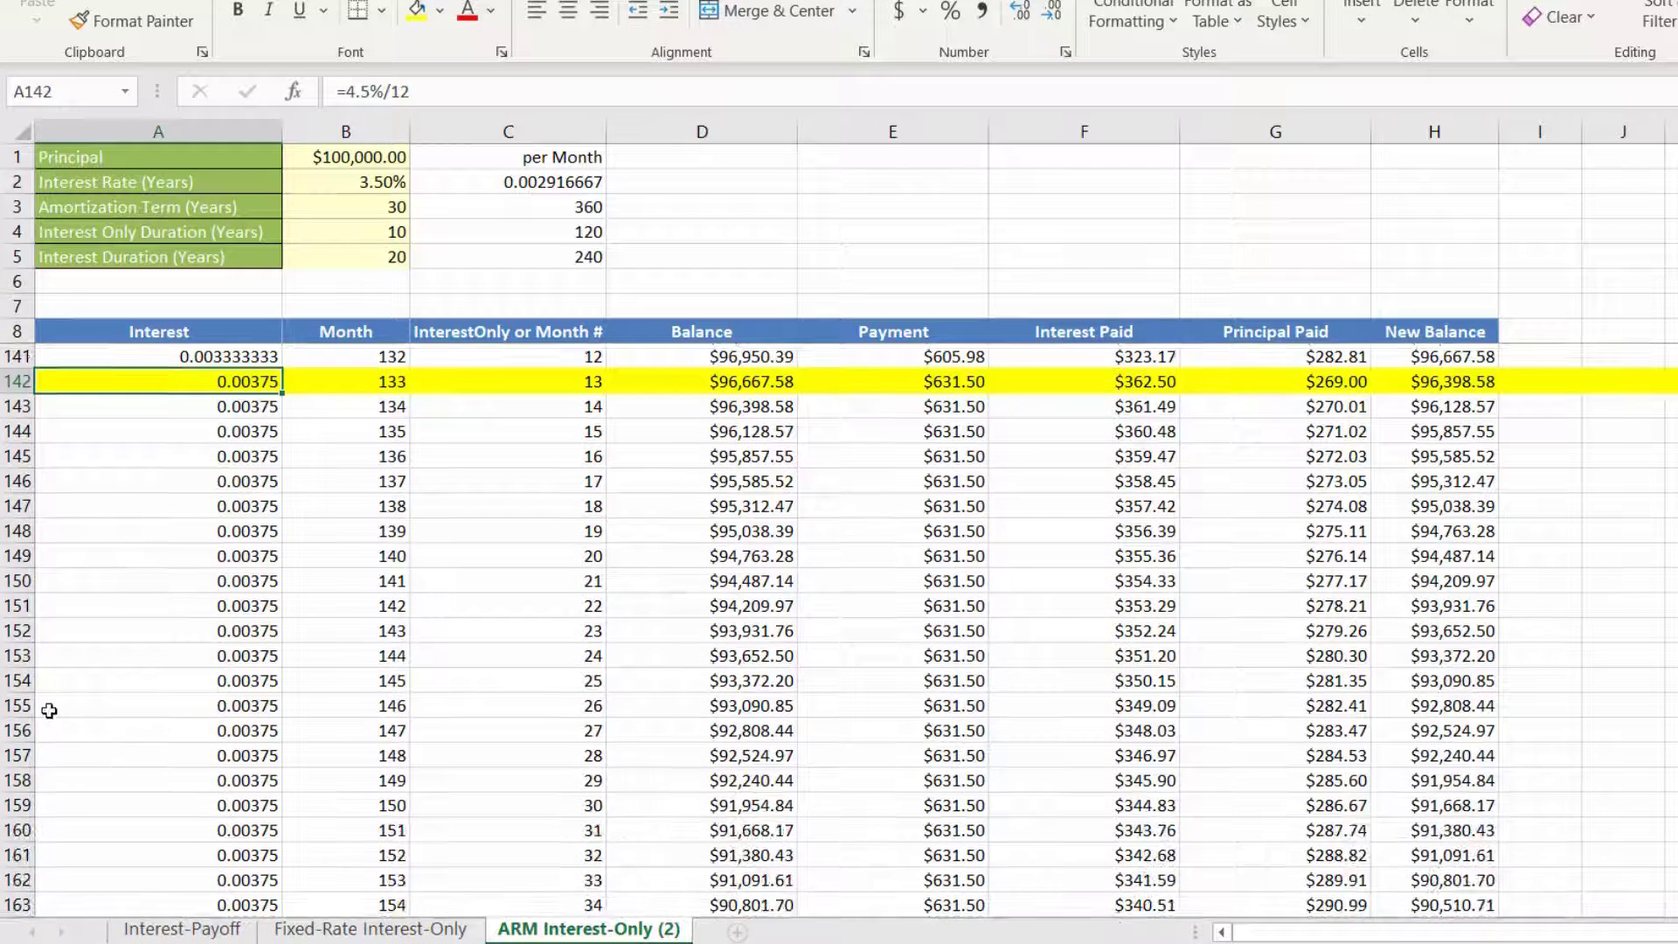